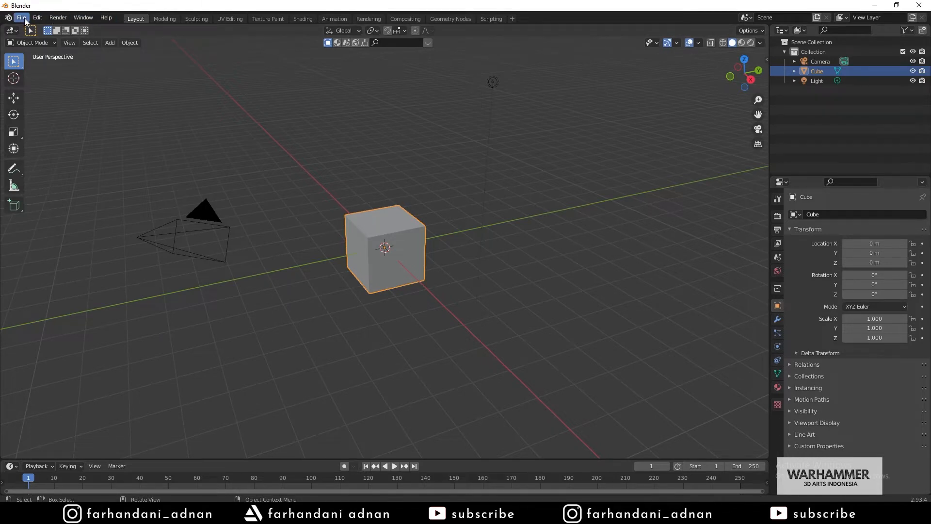
{"action": "left_click", "coordinate": [24, 19]}
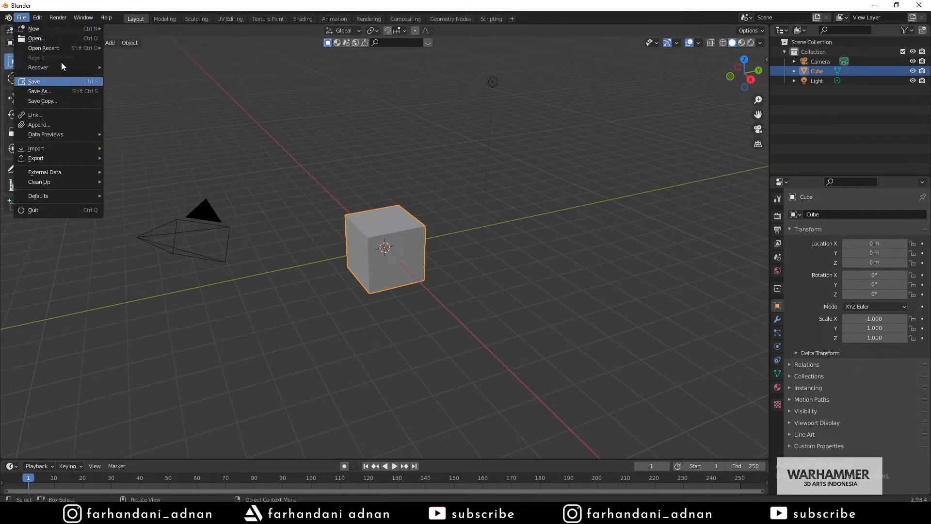
{"action": "left_click", "coordinate": [55, 17]}
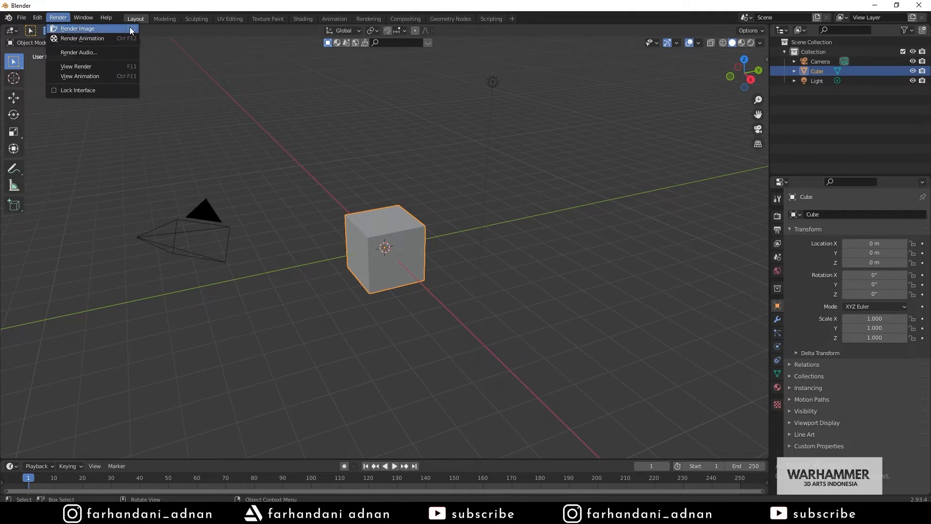
{"action": "left_click", "coordinate": [84, 18]}
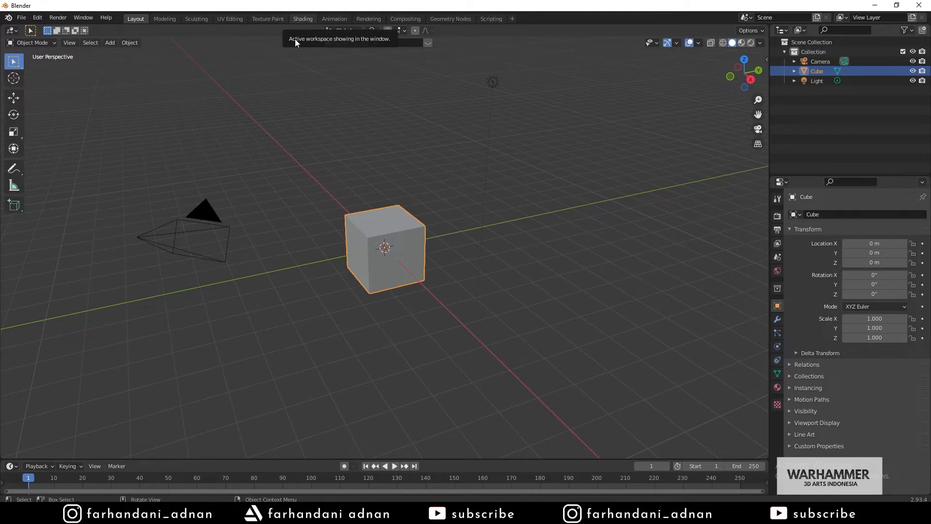
- Examine the Shading workspace and return to the Layout workspace
{"action": "left_click", "coordinate": [302, 19]}
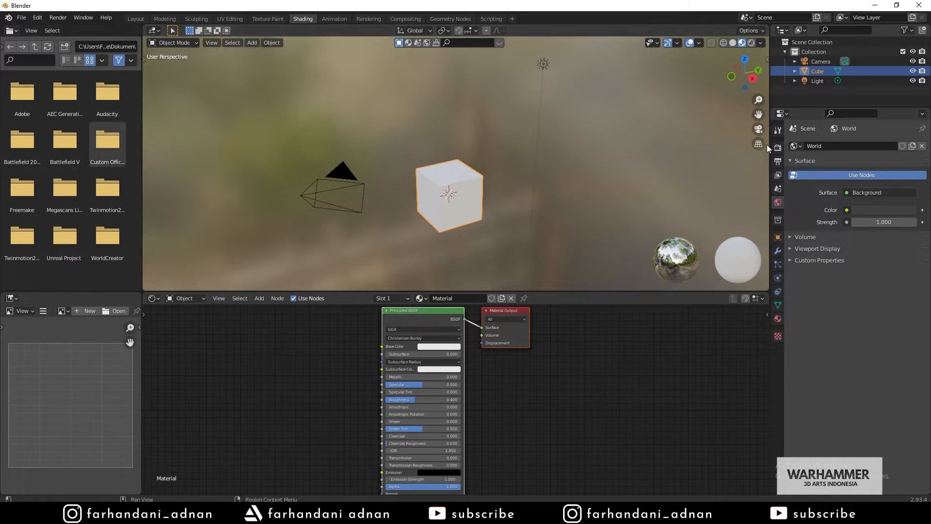
{"action": "left_click", "coordinate": [133, 19]}
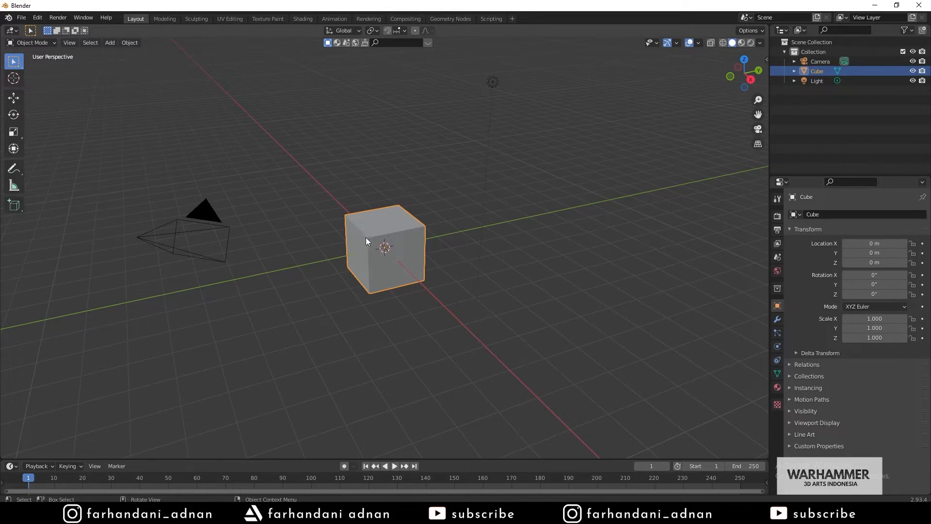
{"action": "middle_click_drag", "start_coordinate": [378, 248], "coordinate": [418, 242]}
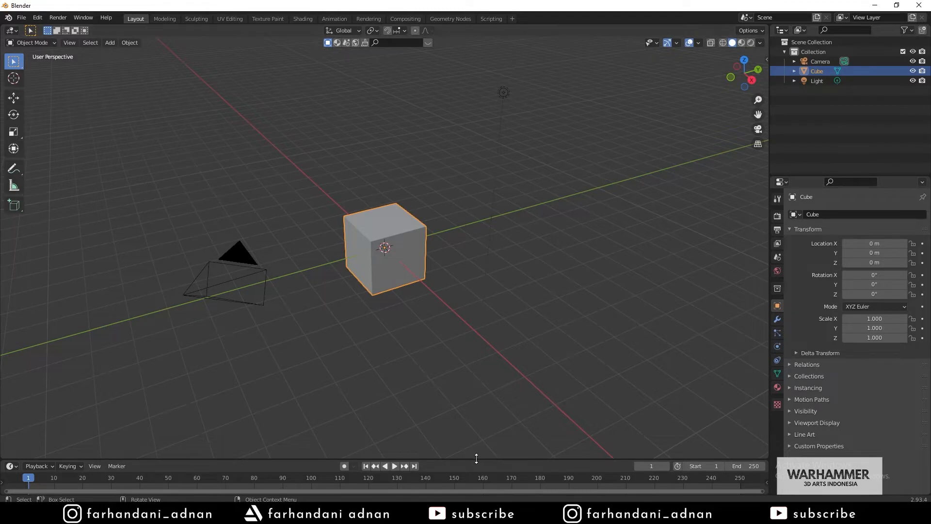
- Enlarge the timeline area and close it by joining the 3D viewport over it
{"action": "left_click_drag", "start_coordinate": [480, 459], "coordinate": [517, 416]}
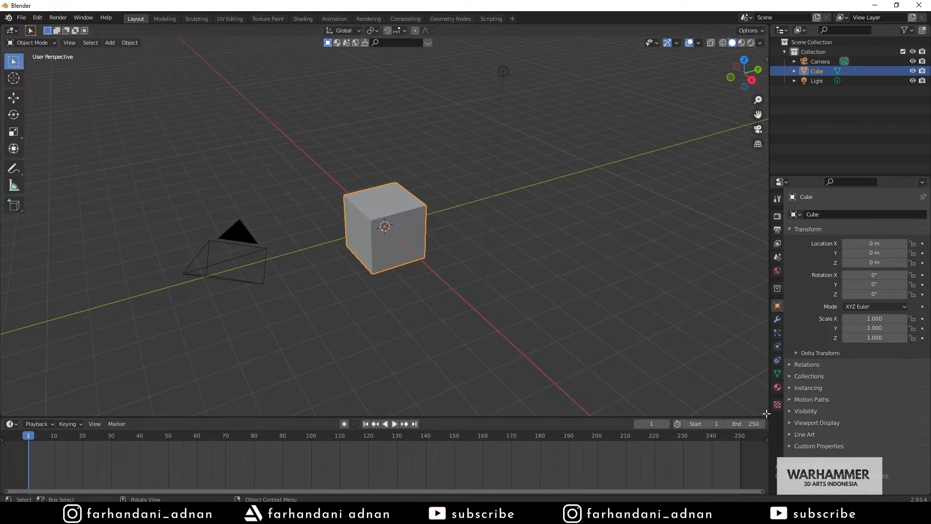
{"action": "left_click_drag", "start_coordinate": [766, 413], "coordinate": [766, 433]}
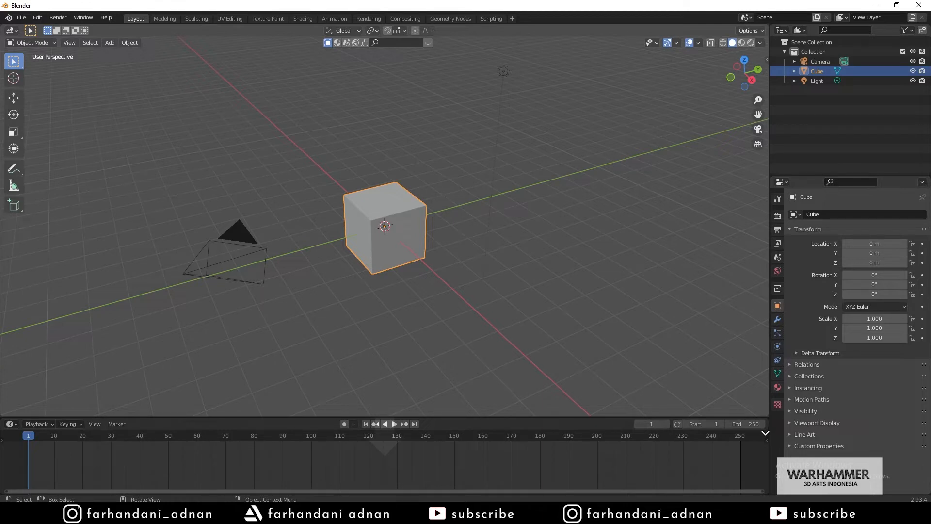
{"action": "left_click_drag", "start_coordinate": [765, 433], "coordinate": [742, 442]}
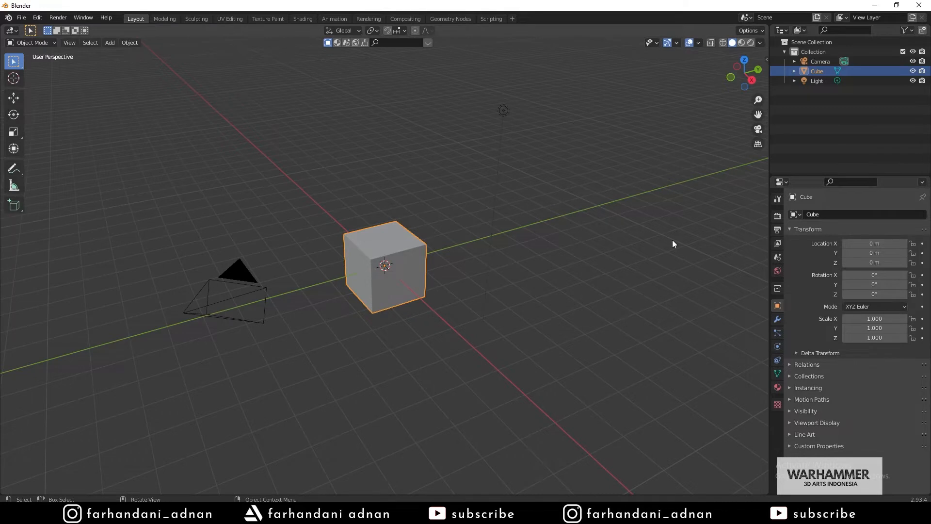
- Enable the Screencast Keys display in the 3D viewport and hide the sidebar again
{"action": "key", "text": "n"}
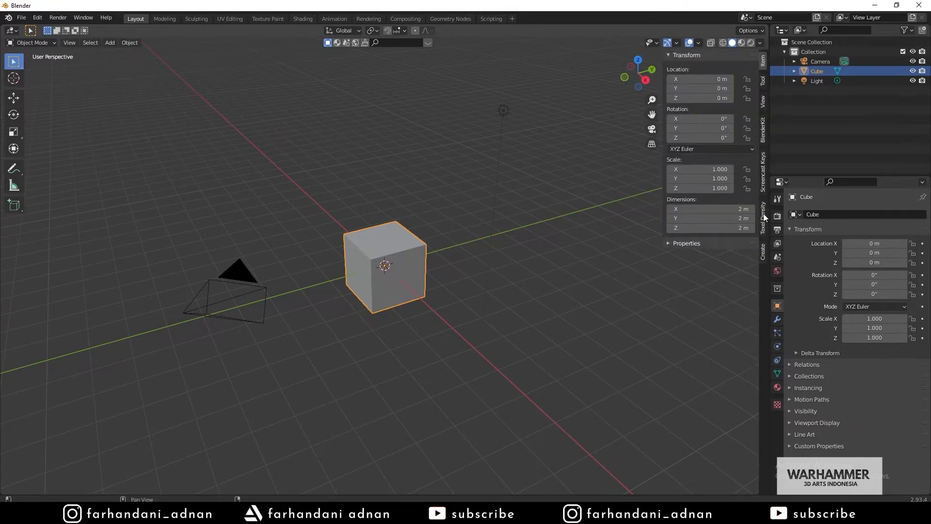
{"action": "left_click", "coordinate": [763, 188]}
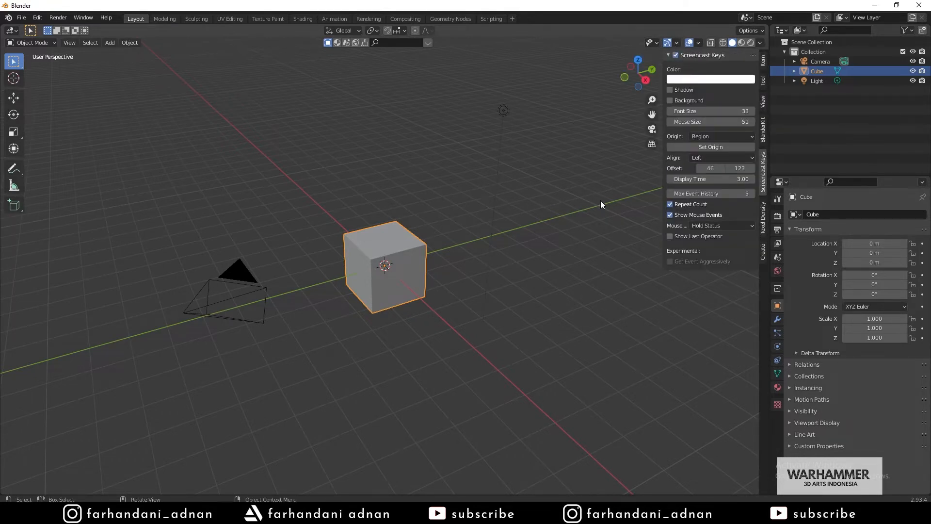
{"action": "key", "text": "n"}
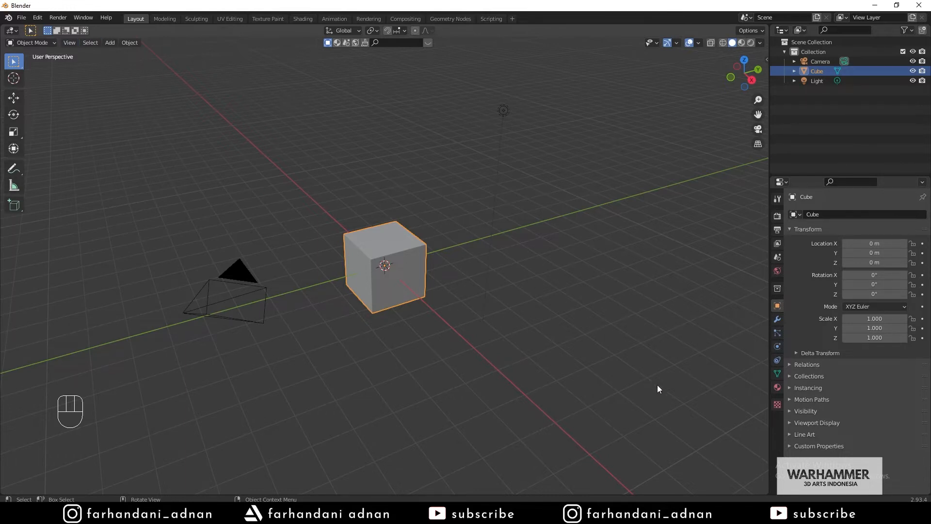
{"action": "left_click", "coordinate": [782, 183]}
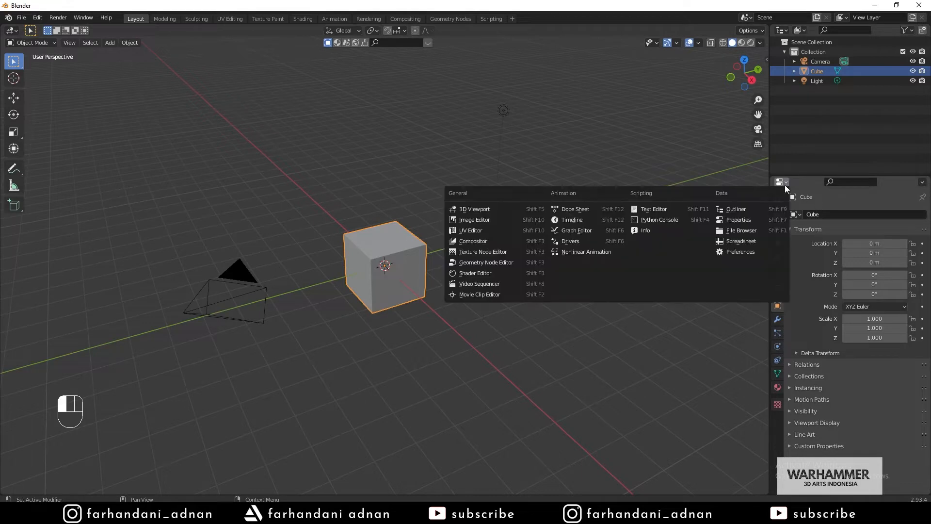
{"action": "left_click", "coordinate": [799, 182]}
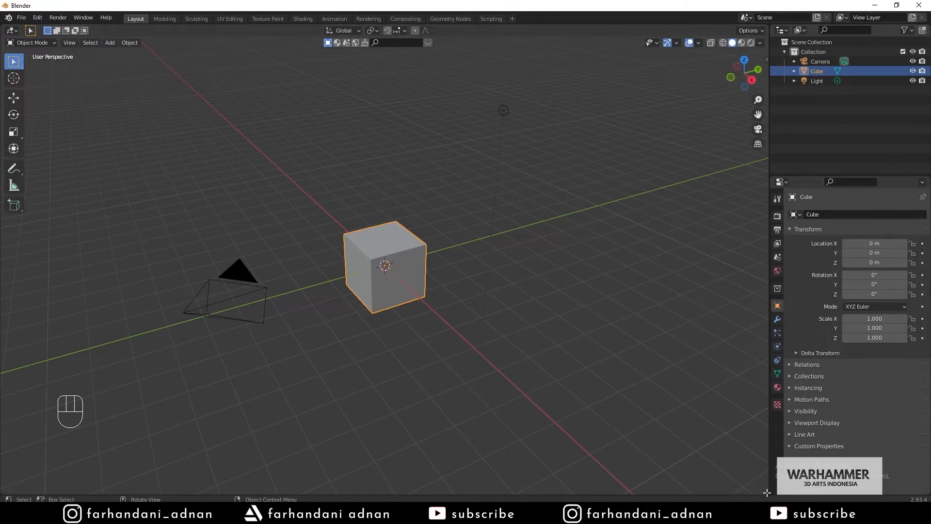
- Split a Shader Editor area off beside the 3D viewport, and merge it back into a single viewport
{"action": "left_click_drag", "start_coordinate": [767, 492], "coordinate": [351, 481]}
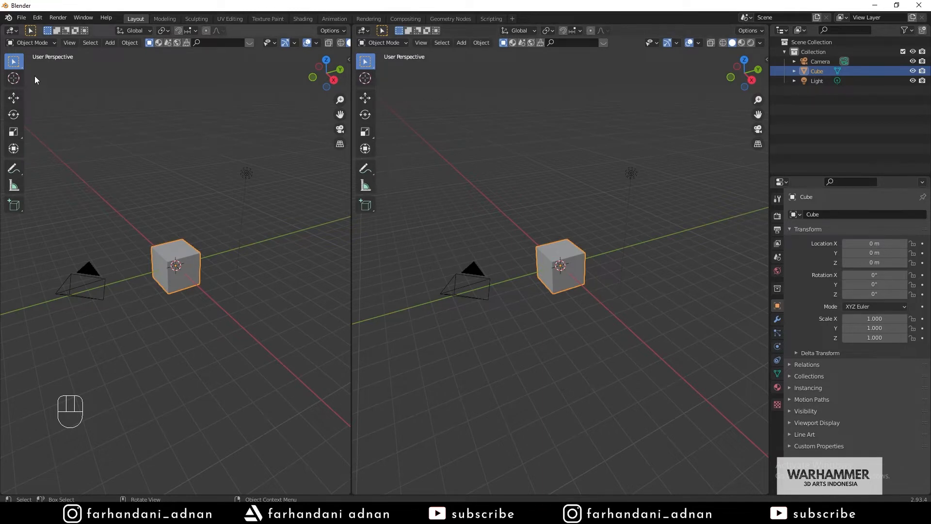
{"action": "left_click", "coordinate": [11, 30]}
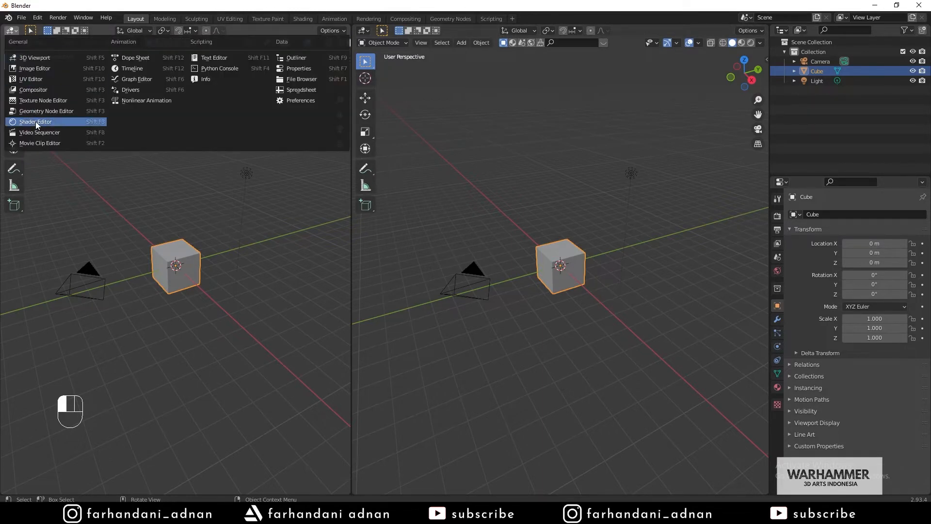
{"action": "left_click", "coordinate": [22, 123]}
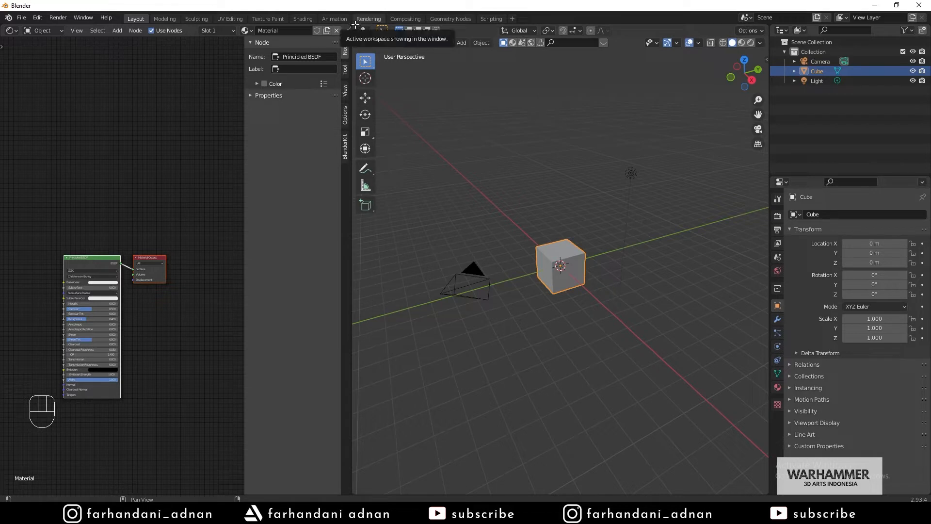
{"action": "left_click_drag", "start_coordinate": [354, 25], "coordinate": [148, 199]}
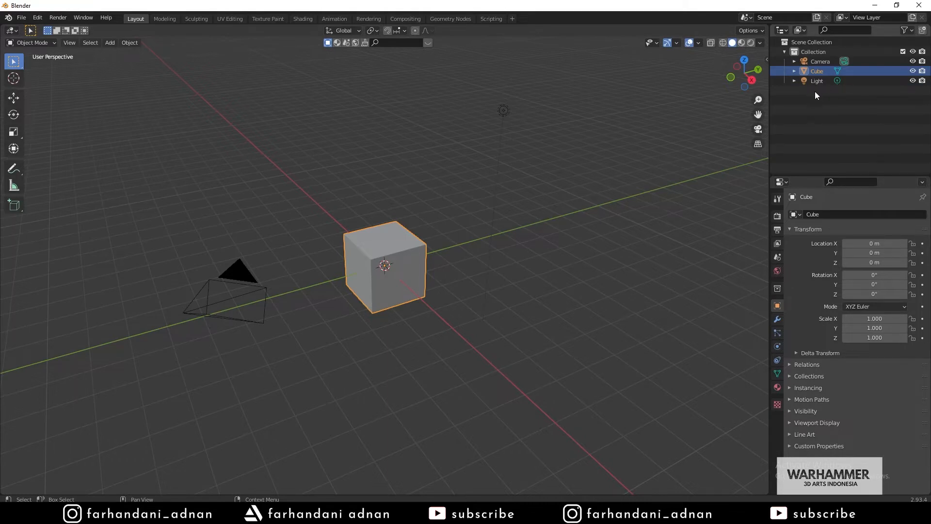
- Select the camera, cube and light one by one in the scene collection to identify them, and clear the selection
{"action": "left_click", "coordinate": [826, 62]}
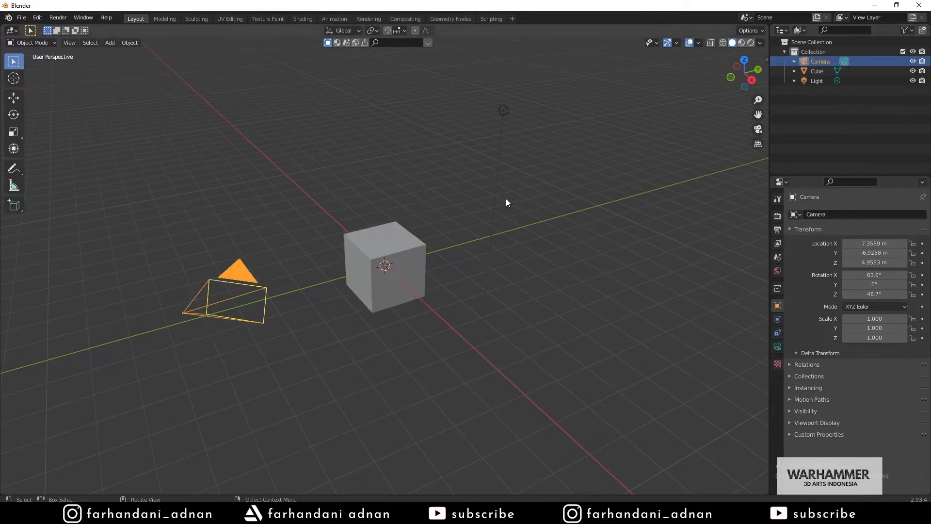
{"action": "left_click", "coordinate": [814, 71]}
{"action": "left_click", "coordinate": [816, 81]}
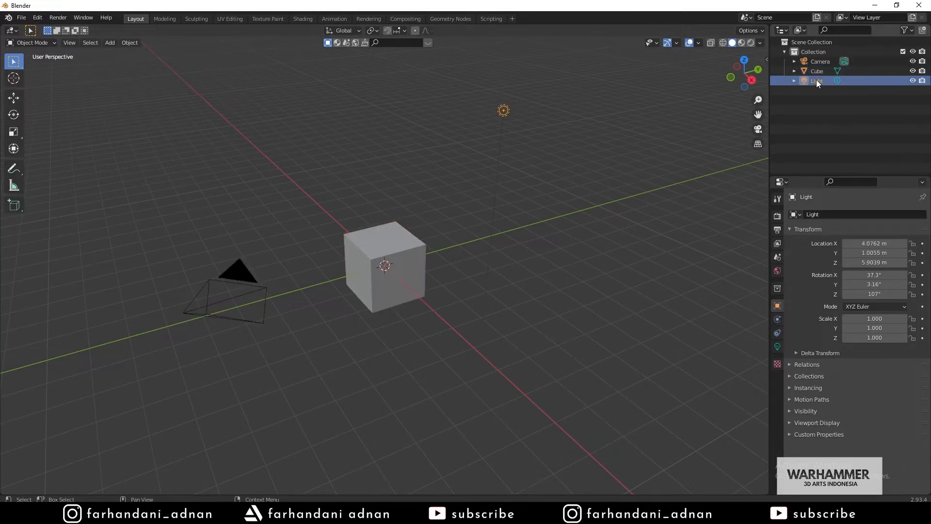
{"action": "left_click", "coordinate": [819, 71]}
{"action": "left_click", "coordinate": [819, 62]}
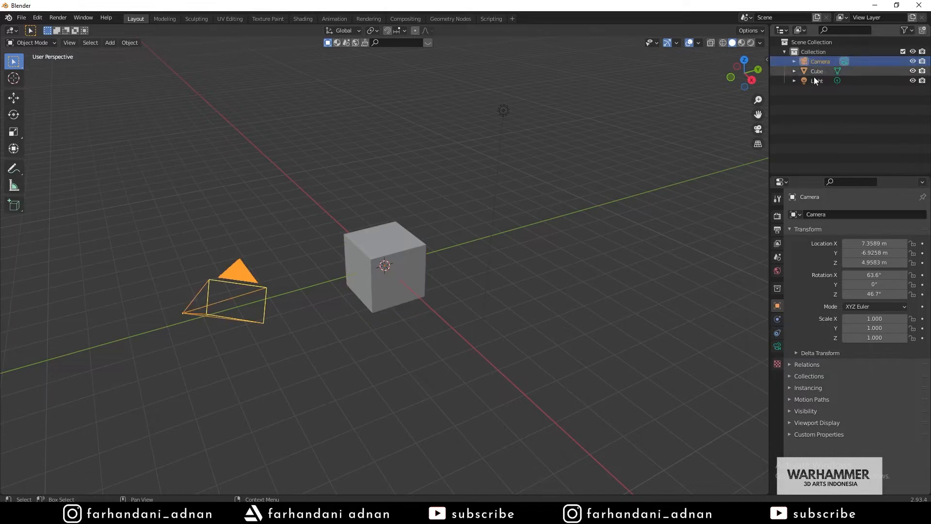
{"action": "left_click", "coordinate": [815, 81]}
{"action": "left_click", "coordinate": [815, 72]}
{"action": "left_click", "coordinate": [816, 63]}
{"action": "left_click", "coordinate": [818, 94]}
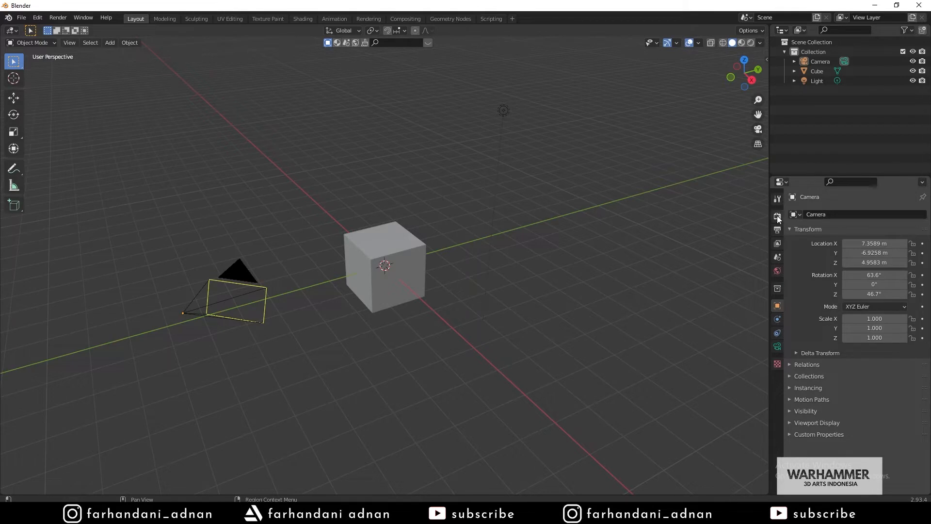
- Set the scene's render engine to Cycles
{"action": "left_click", "coordinate": [777, 216]}
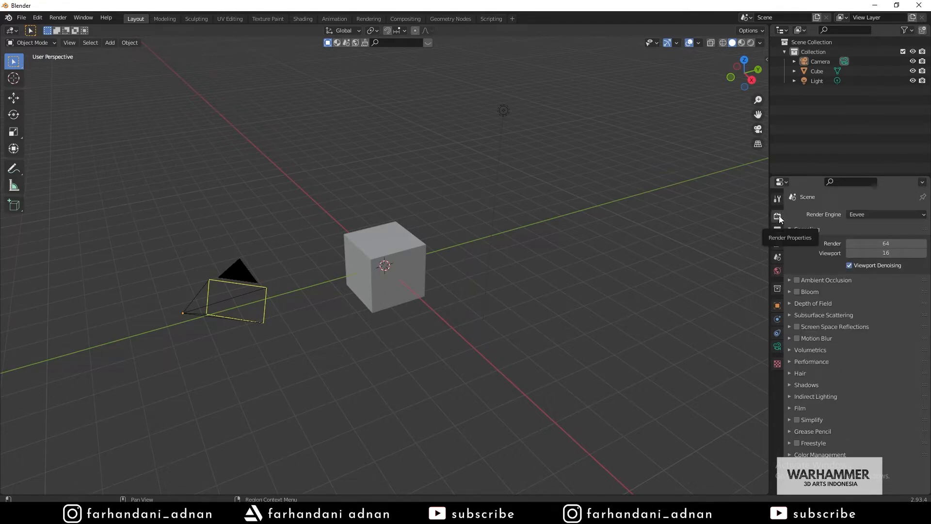
{"action": "left_click", "coordinate": [862, 215]}
{"action": "left_click", "coordinate": [863, 246]}
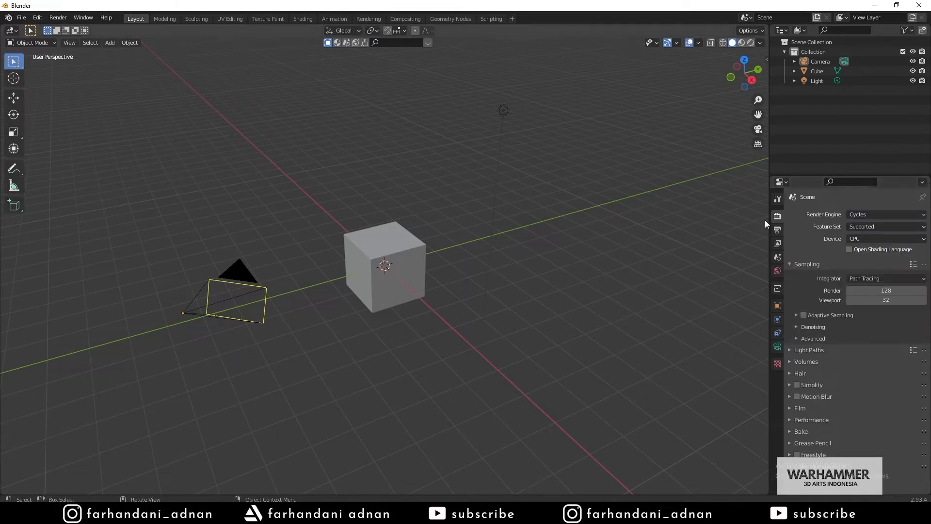
- Examine the scene's output properties and the object data properties of the camera, the cube and the light
{"action": "left_click", "coordinate": [776, 230]}
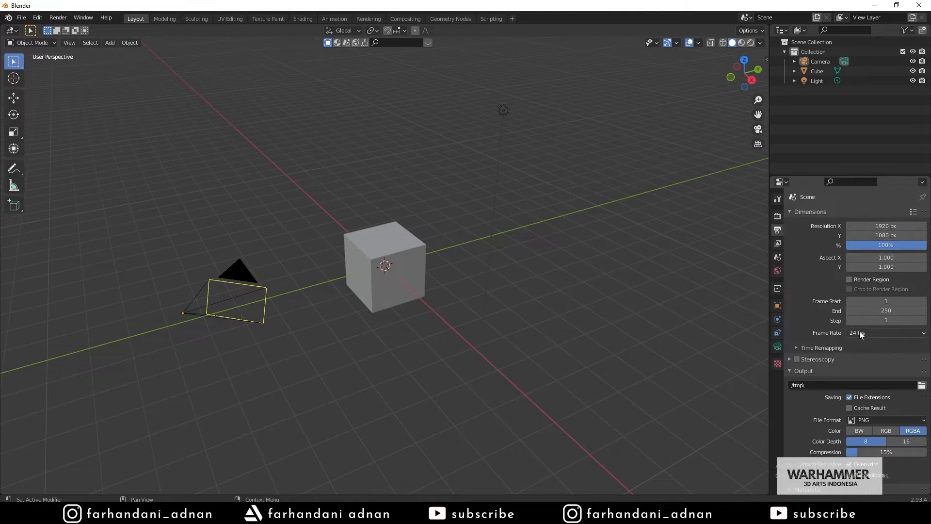
{"action": "left_click", "coordinate": [777, 346]}
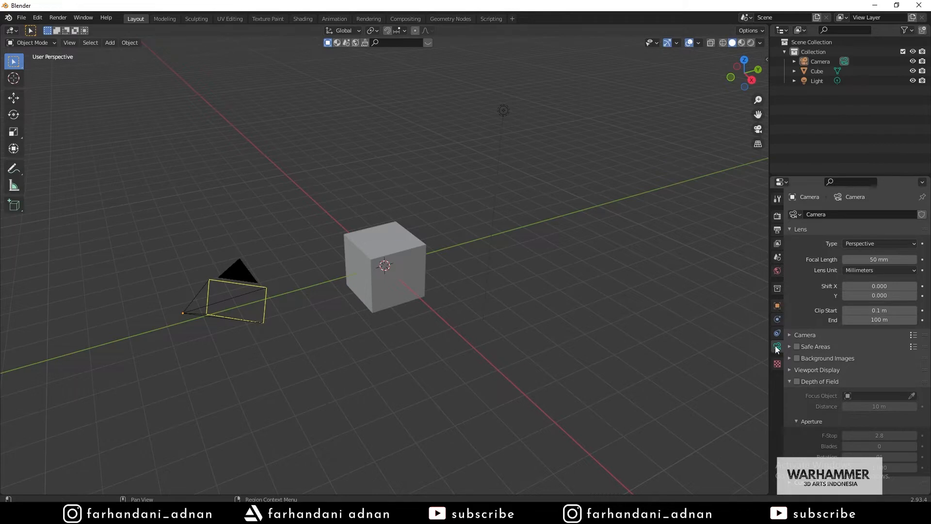
{"action": "left_click", "coordinate": [393, 252]}
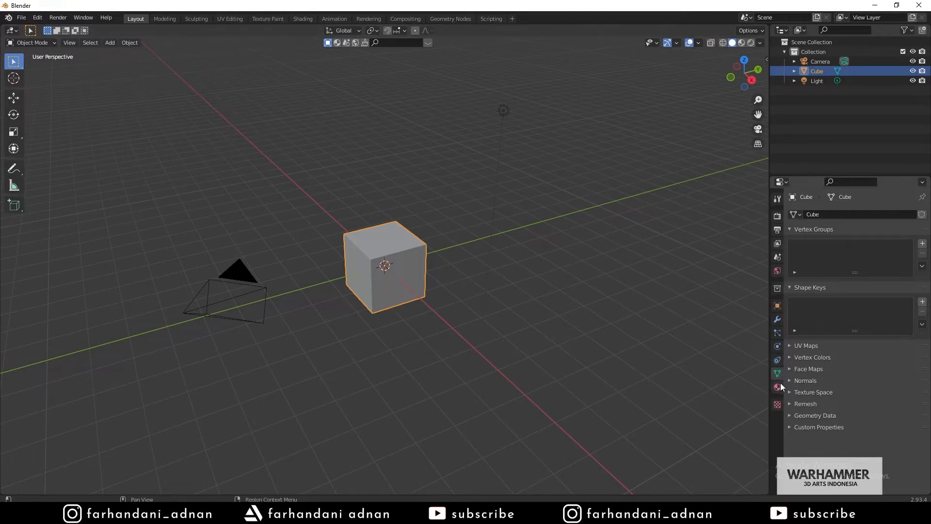
{"action": "left_click", "coordinate": [228, 277]}
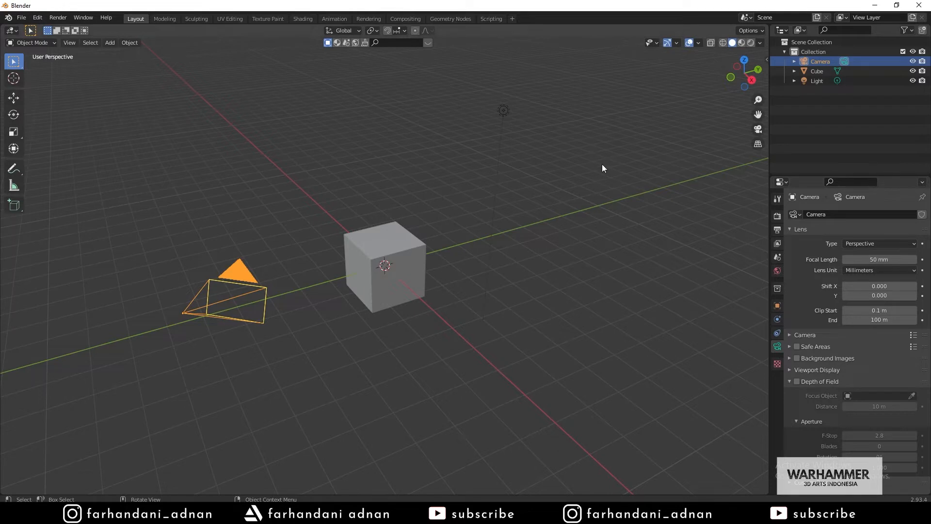
{"action": "left_click", "coordinate": [502, 110]}
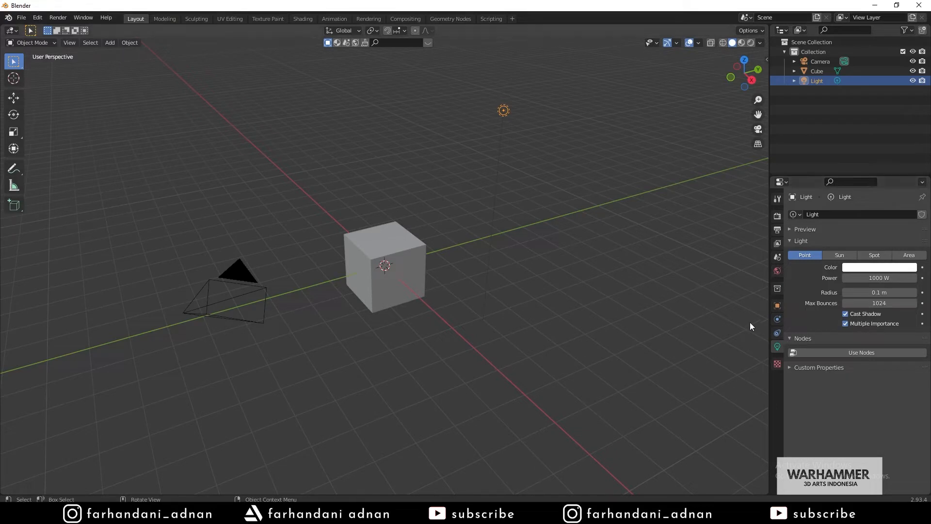
- Select the light repeatedly by box selection and by direct picking, clearing the selection after each try
{"action": "mouse_move", "coordinate": [402, 163]}
{"action": "middle_mouse_down"}
{"action": "mouse_move", "coordinate": [406, 179]}
{"action": "mouse_move", "coordinate": [388, 179]}
{"action": "mouse_move", "coordinate": [389, 161]}
{"action": "middle_mouse_up"}
{"action": "scroll", "coordinate": [451, 178], "scroll_direction": "down", "scroll_amount": 2}
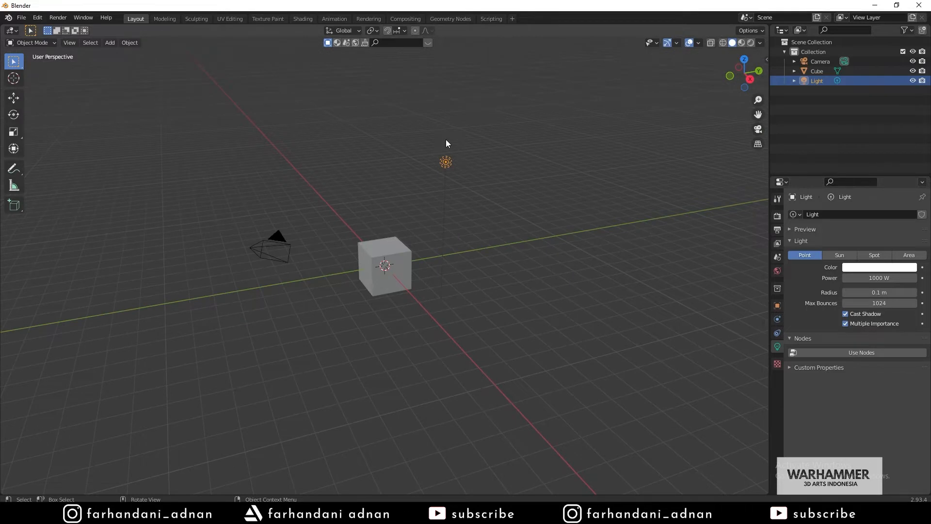
{"action": "left_click_drag", "start_coordinate": [404, 132], "coordinate": [464, 192]}
{"action": "mouse_move", "coordinate": [397, 152]}
{"action": "middle_mouse_down"}
{"action": "mouse_move", "coordinate": [455, 163]}
{"action": "mouse_move", "coordinate": [402, 163]}
{"action": "middle_mouse_up"}
{"action": "left_click", "coordinate": [522, 163]}
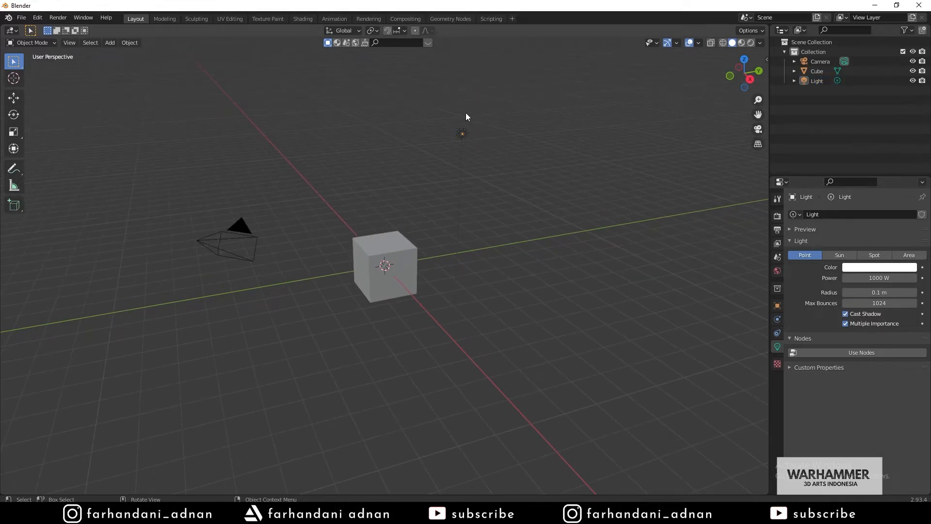
{"action": "left_click", "coordinate": [459, 139]}
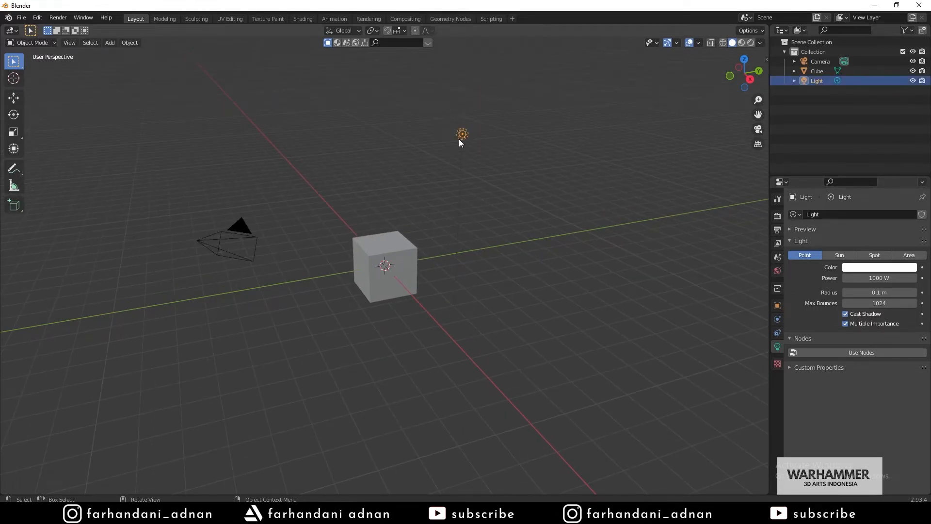
{"action": "left_click", "coordinate": [499, 100]}
{"action": "left_click_drag", "start_coordinate": [398, 88], "coordinate": [530, 188]}
{"action": "left_click_drag", "start_coordinate": [526, 104], "coordinate": [392, 170]}
{"action": "left_click", "coordinate": [505, 156]}
- Box-select the cube and the camera in turn, and finish with only the light selected
{"action": "left_click_drag", "start_coordinate": [355, 203], "coordinate": [437, 260]}
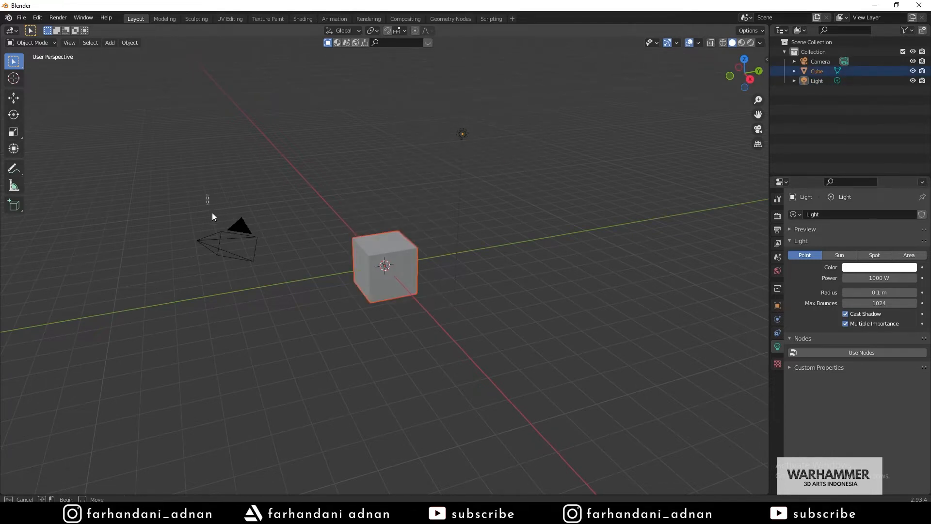
{"action": "left_click_drag", "start_coordinate": [207, 194], "coordinate": [261, 287]}
{"action": "left_click", "coordinate": [358, 172]}
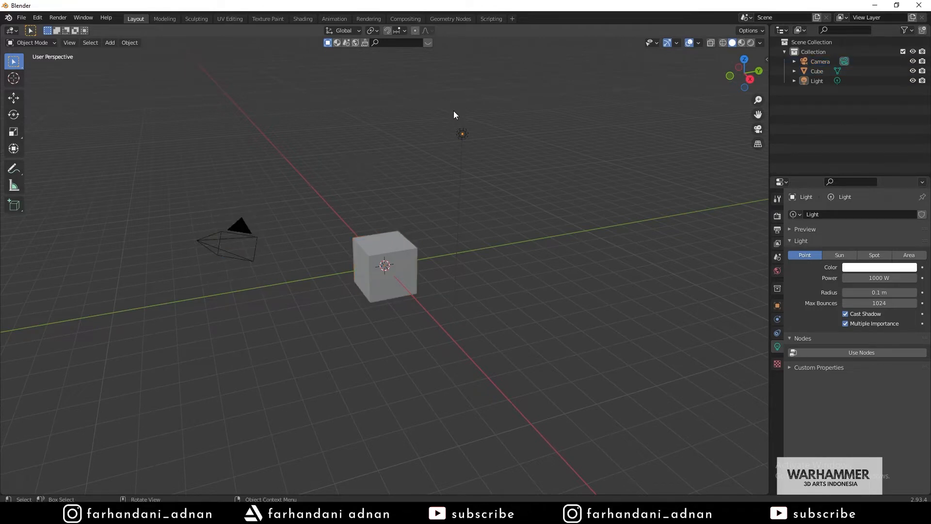
{"action": "left_click", "coordinate": [461, 135]}
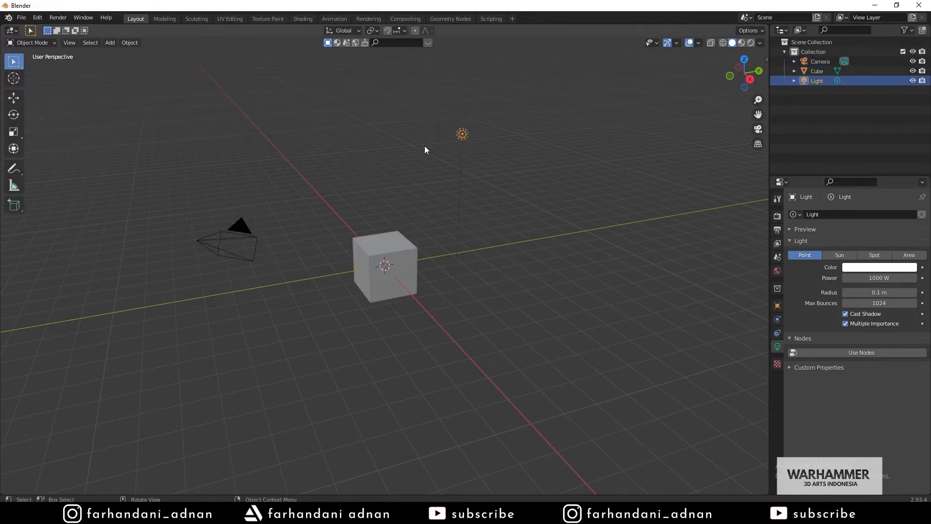
- Pick the camera, clear the selection, and try deleting the light, undoing the deletion
{"action": "left_click", "coordinate": [232, 226]}
{"action": "left_click", "coordinate": [487, 123]}
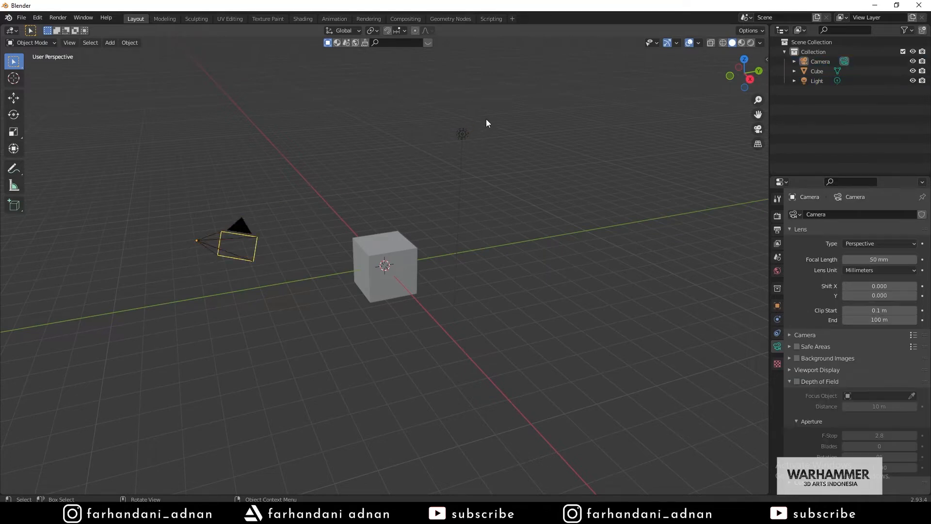
{"action": "left_click", "coordinate": [462, 137]}
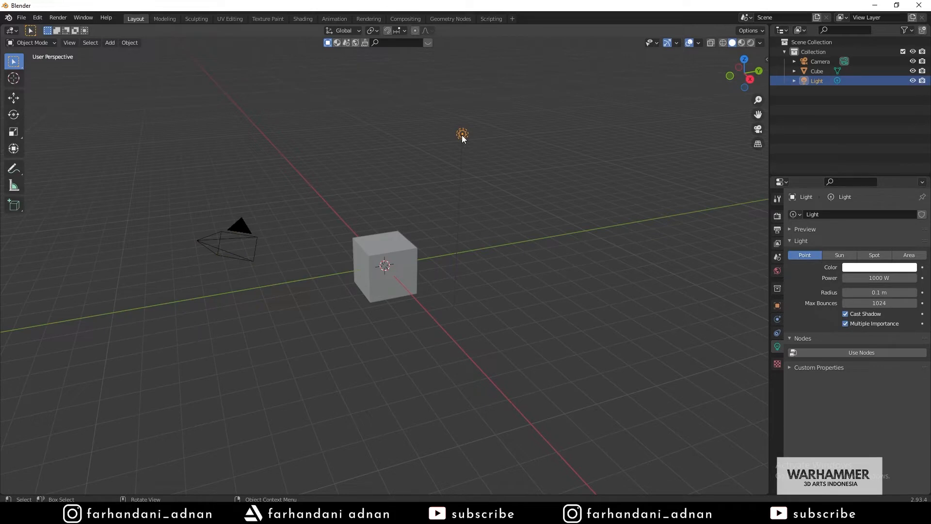
{"action": "key", "text": "Delete"}
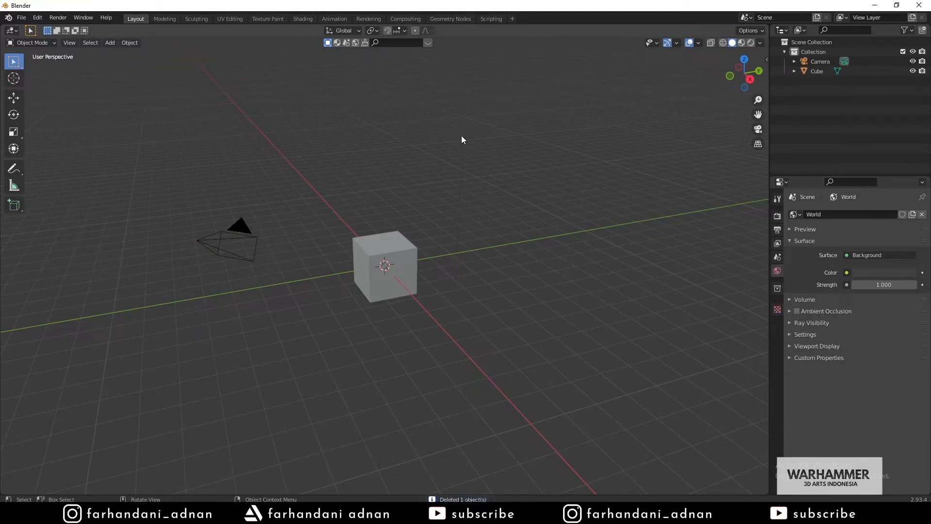
{"action": "key", "text": "ctrl+z"}
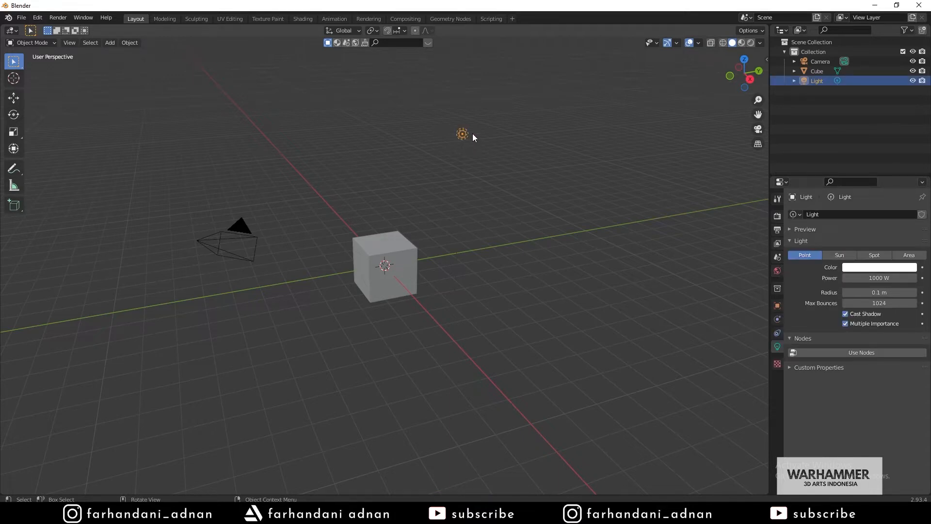
- Delete the selected light from the scene
{"action": "key", "text": "x"}
{"action": "left_click", "coordinate": [450, 136]}
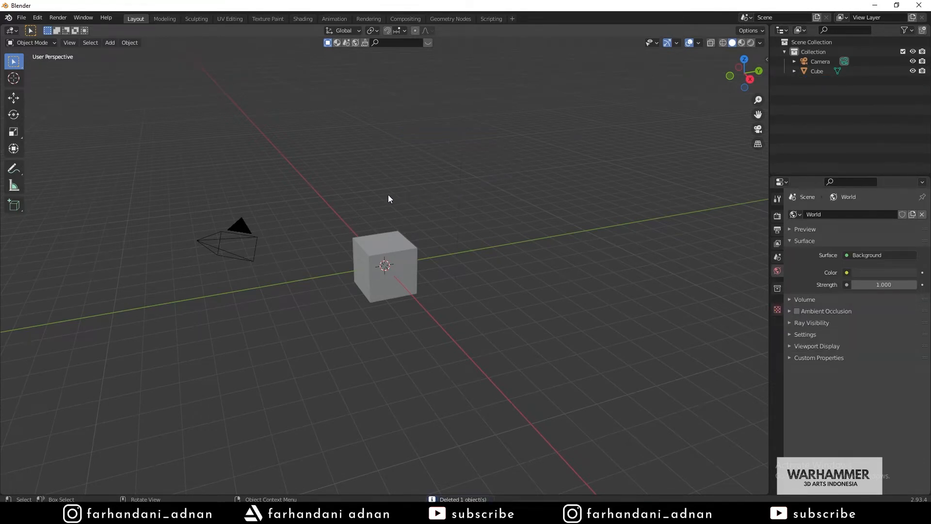
{"action": "middle_click_drag", "start_coordinate": [389, 195], "coordinate": [463, 206]}
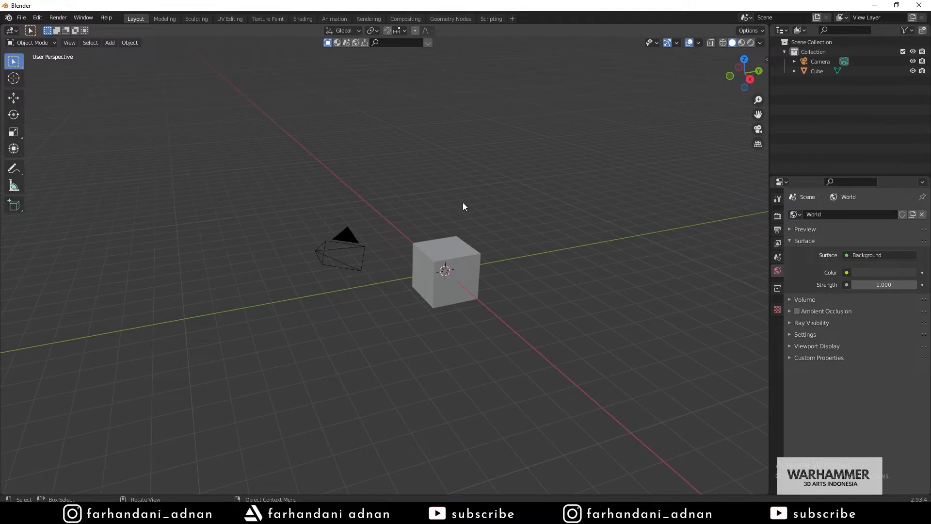
- Practise selecting the cube and the camera together by extending the selection, clearing the selection at the end
{"action": "left_click", "coordinate": [457, 252]}
{"action": "left_click", "coordinate": [348, 243], "text": "shift"}
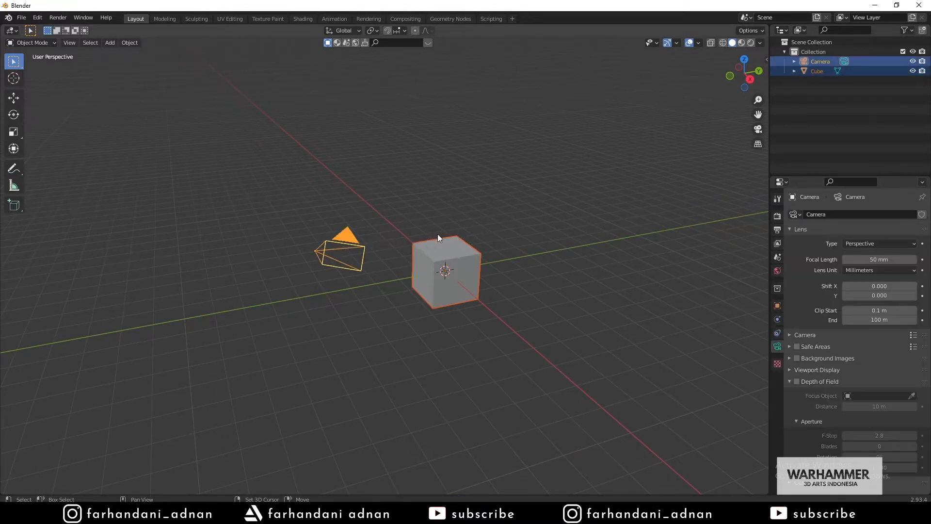
{"action": "left_click", "coordinate": [461, 249], "text": "shift"}
{"action": "left_click", "coordinate": [358, 240], "text": "shift"}
{"action": "left_click", "coordinate": [450, 249], "text": "shift"}
{"action": "left_click", "coordinate": [356, 249], "text": "shift"}
{"action": "left_click", "coordinate": [519, 210]}
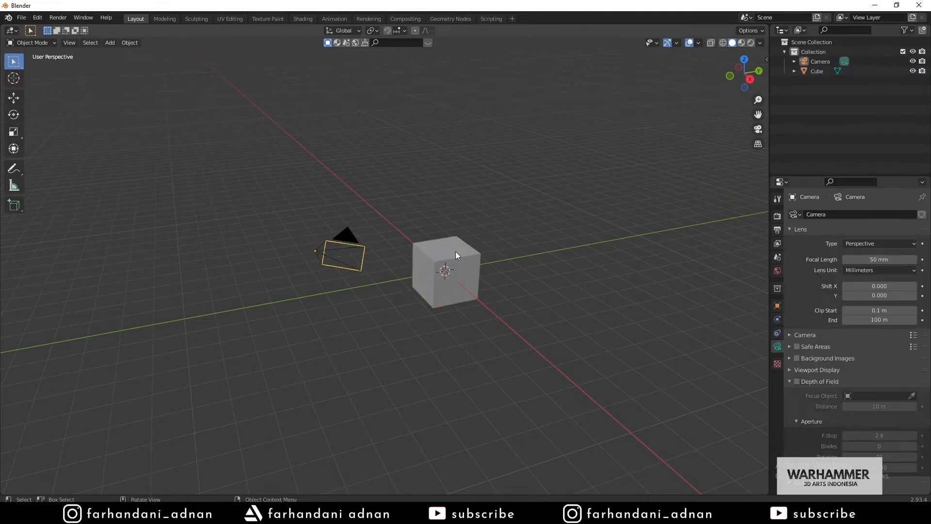
{"action": "left_click", "coordinate": [456, 251]}
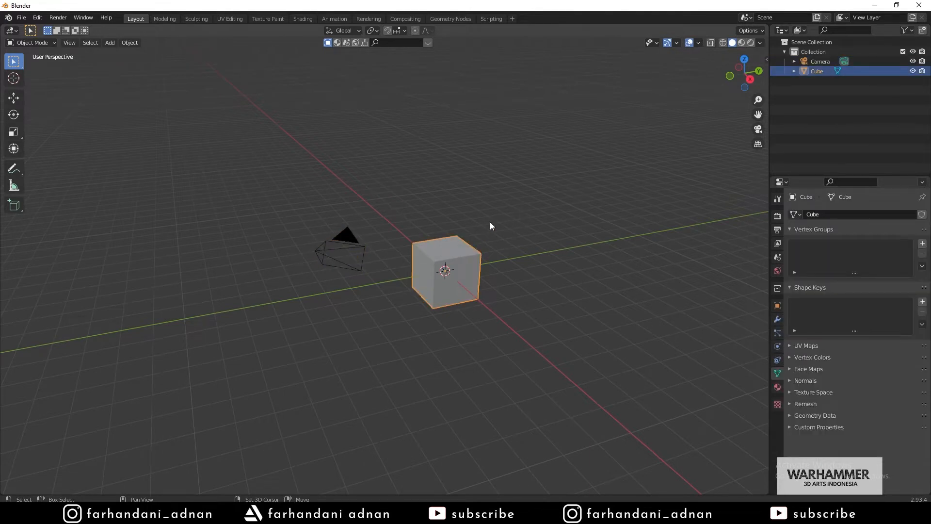
{"action": "left_click", "coordinate": [345, 243], "text": "shift"}
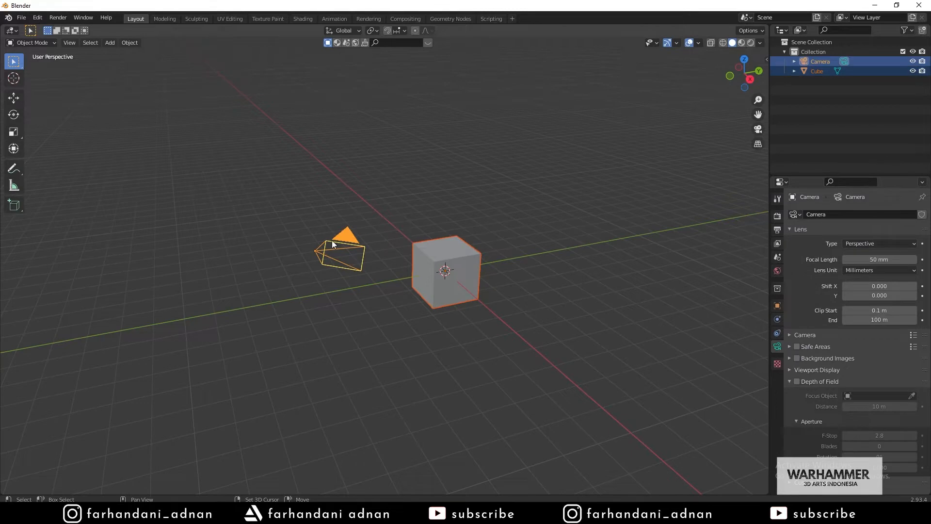
{"action": "left_click", "coordinate": [518, 211]}
- Switch the Screencast Keys display off and on again so it shows in the viewport, and hide its settings
{"action": "middle_click_drag", "start_coordinate": [511, 208], "coordinate": [483, 225]}
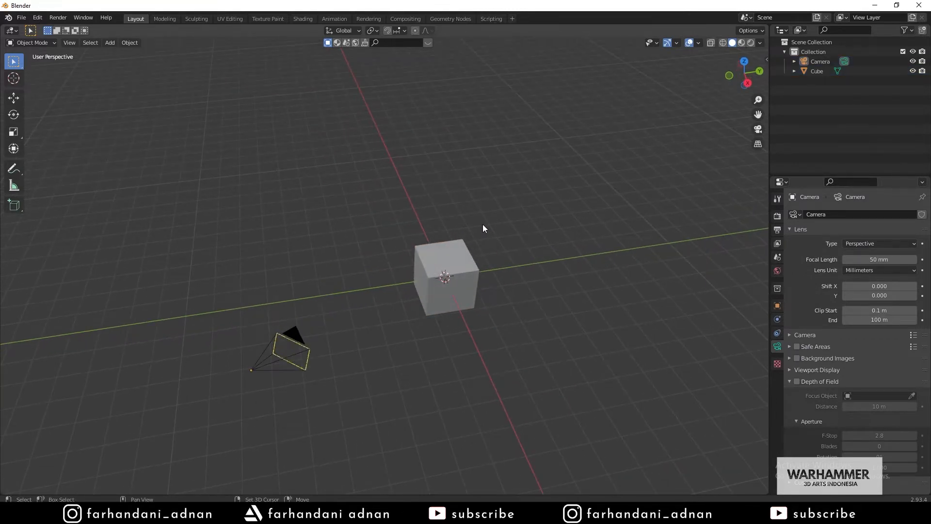
{"action": "key", "text": "shift+a"}
{"action": "key", "text": "n"}
{"action": "left_click", "coordinate": [761, 170]}
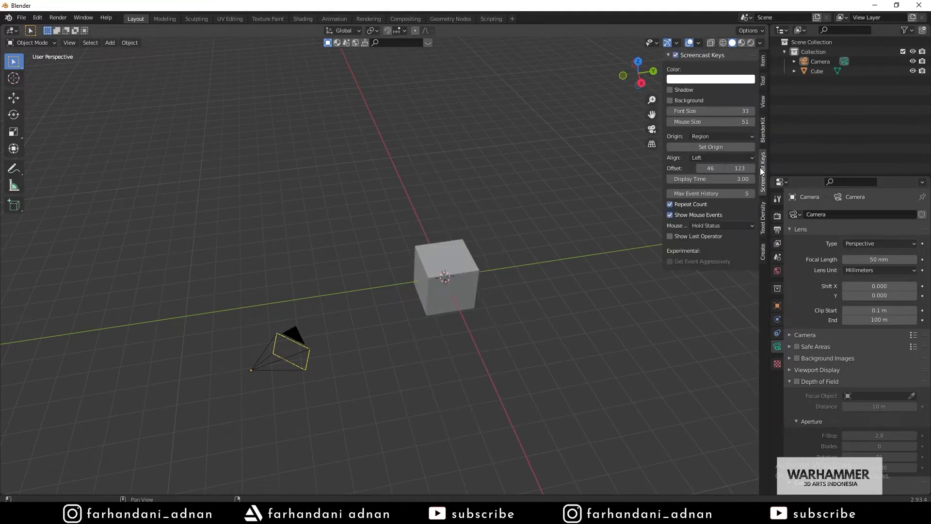
{"action": "left_click", "coordinate": [674, 55]}
{"action": "left_click", "coordinate": [674, 55]}
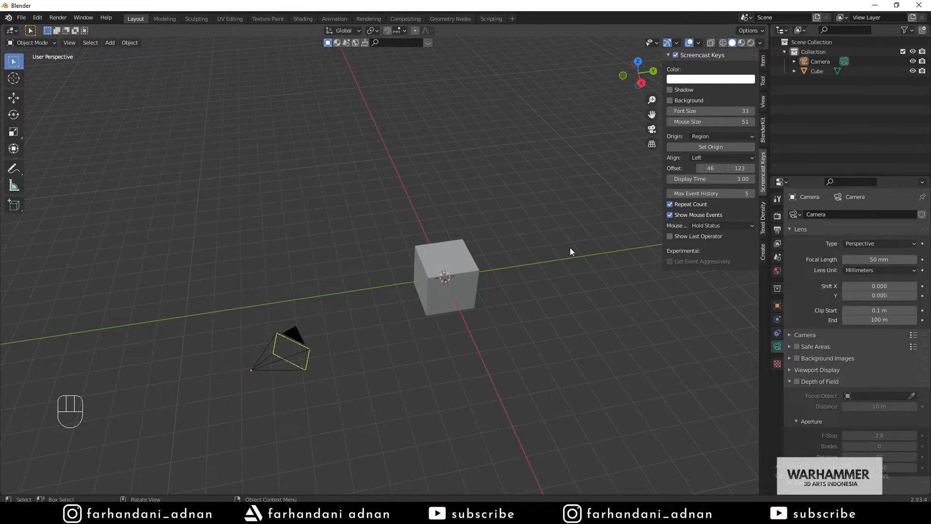
{"action": "key", "text": "n"}
- Delete the camera from the scene
{"action": "middle_click_drag", "start_coordinate": [569, 247], "coordinate": [403, 295]}
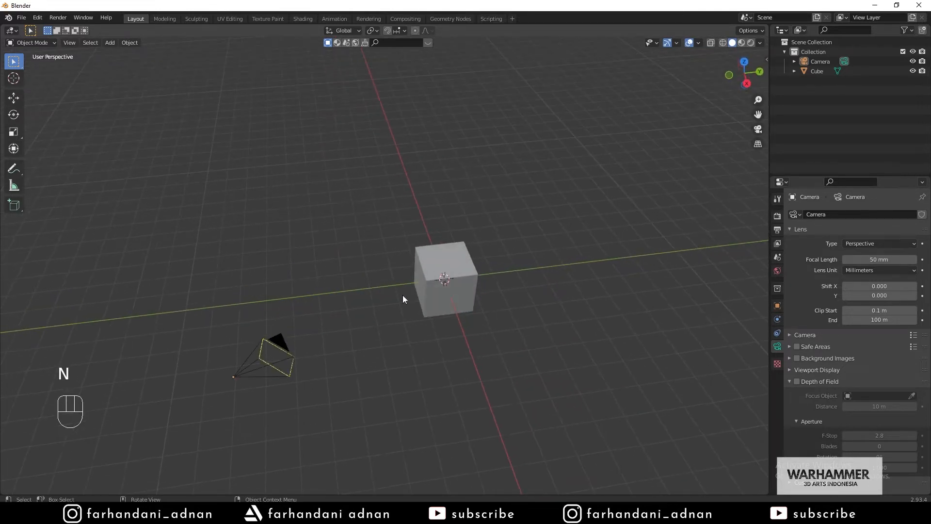
{"action": "left_click", "coordinate": [275, 354]}
{"action": "key", "text": "x"}
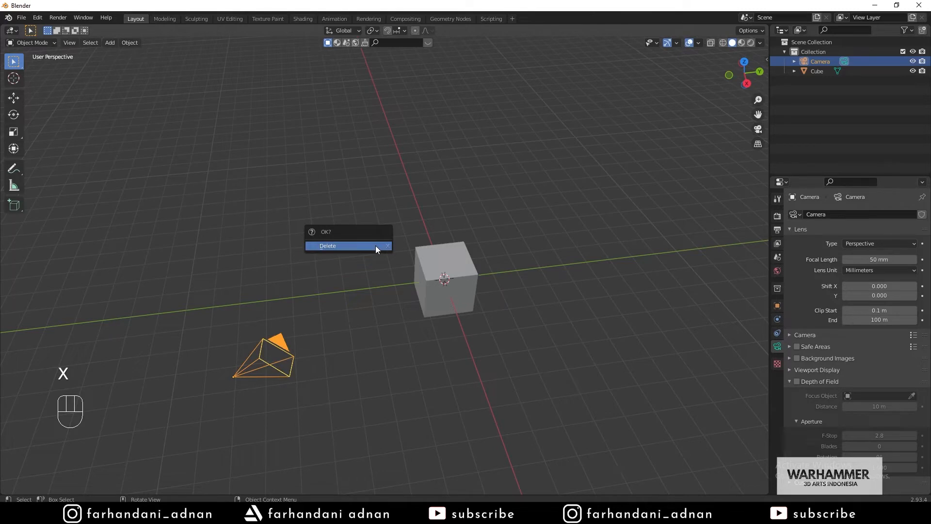
{"action": "left_click", "coordinate": [376, 245]}
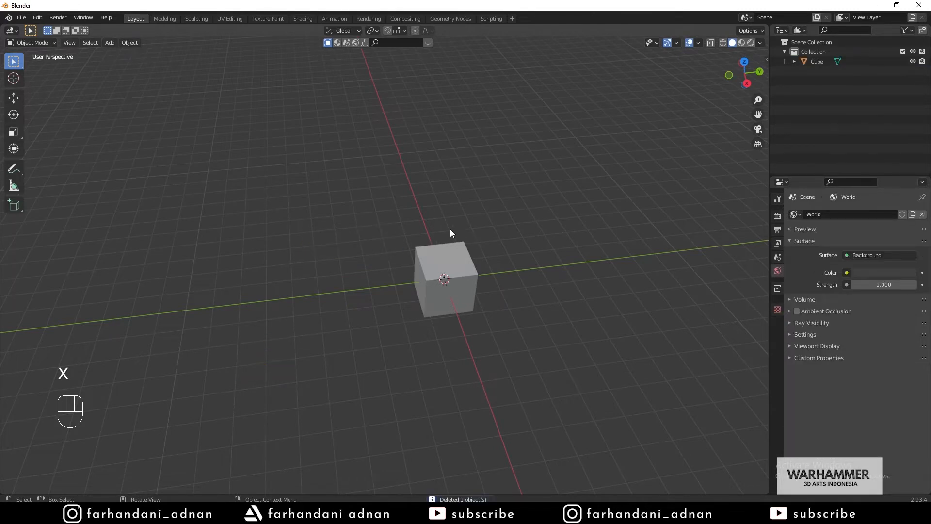
- Select the cube in the viewport
{"action": "mouse_move", "coordinate": [450, 233]}
{"action": "middle_mouse_down"}
{"action": "mouse_move", "coordinate": [447, 216]}
{"action": "mouse_move", "coordinate": [455, 241]}
{"action": "middle_mouse_up"}
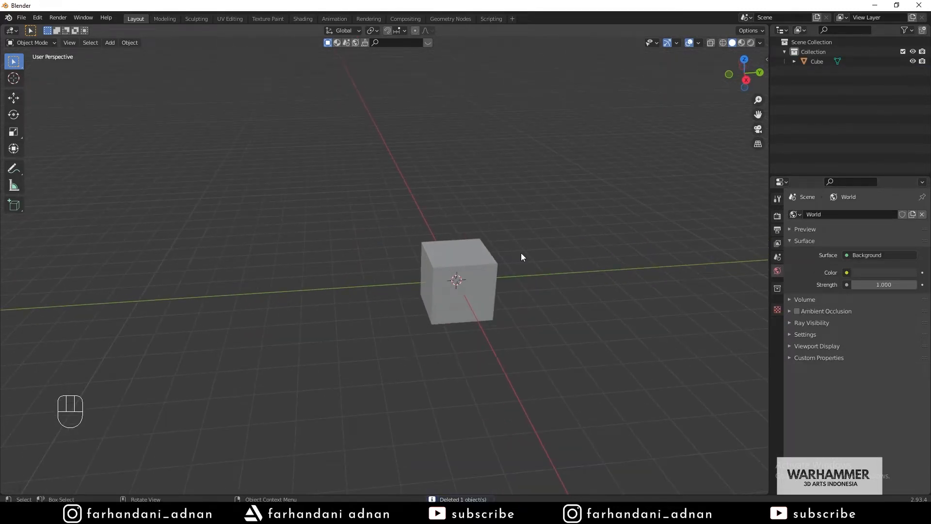
{"action": "middle_click_drag", "start_coordinate": [521, 257], "coordinate": [440, 273], "text": "shift"}
{"action": "left_click", "coordinate": [435, 276]}
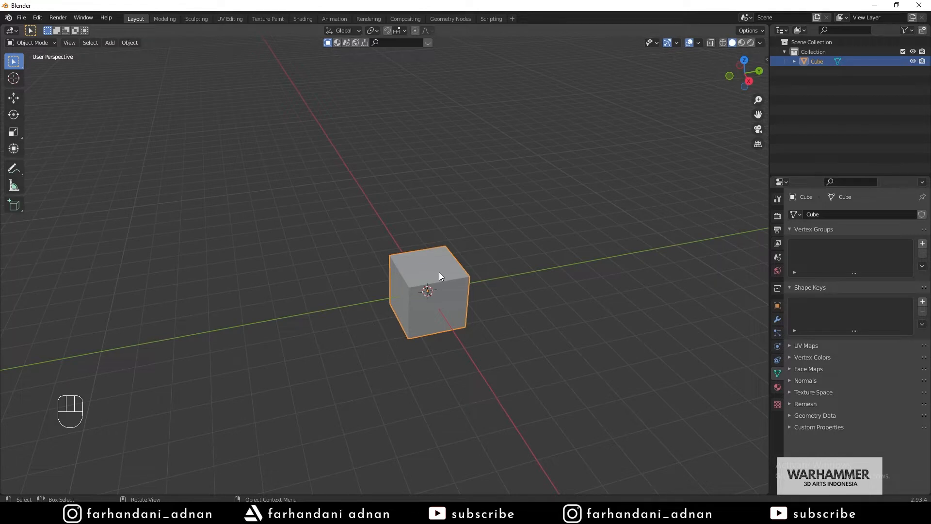
- Try moving the cube freely and along the global X axis, cancelling both moves
{"action": "key", "text": "g"}
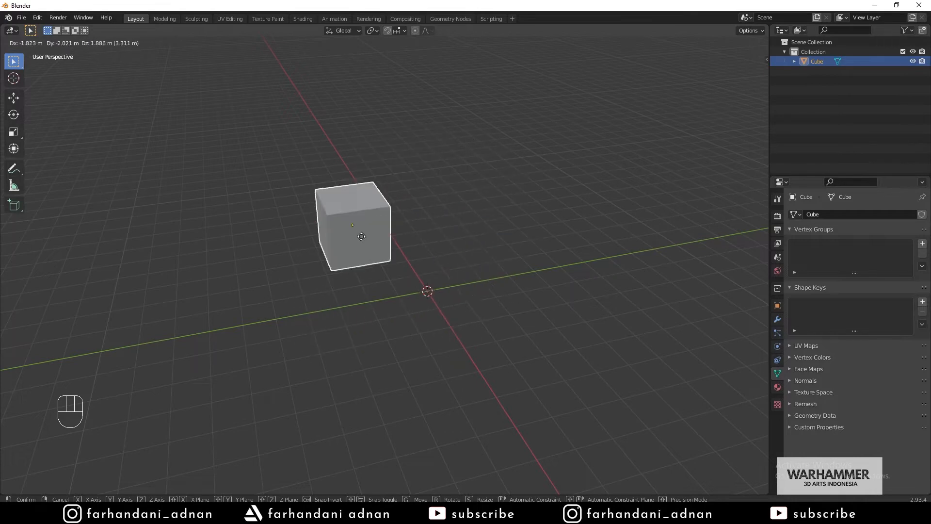
{"action": "right_click", "coordinate": [498, 192]}
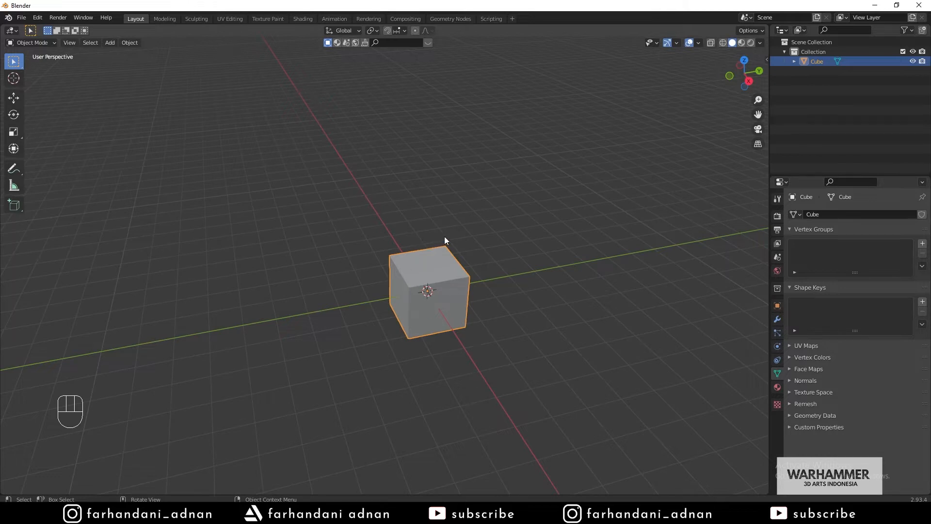
{"action": "key", "text": "g"}
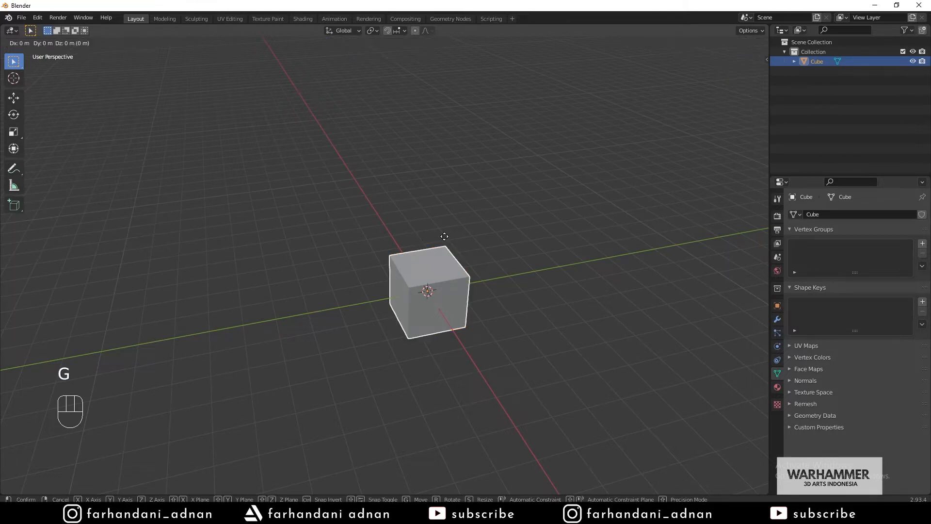
{"action": "key", "text": "x"}
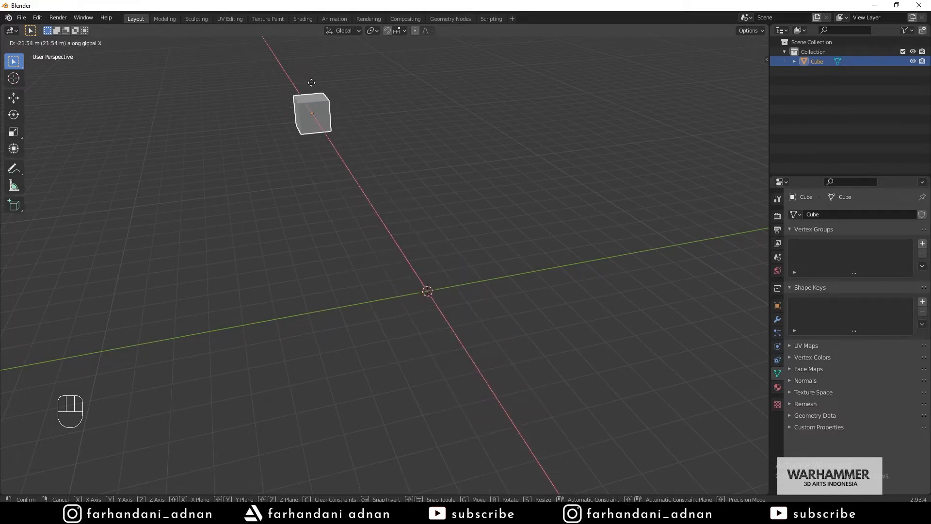
{"action": "right_click", "coordinate": [415, 187]}
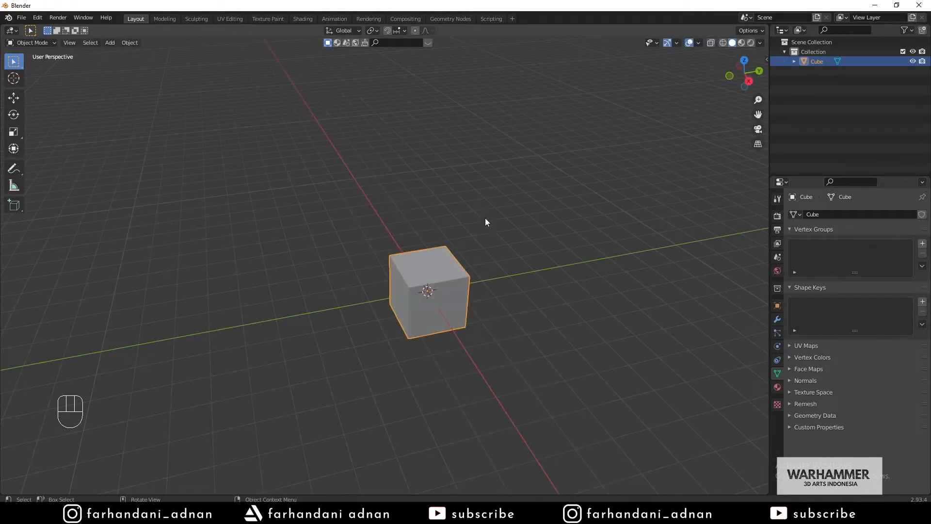
- Try moving the cube along the global Y axis and cancel the move
{"action": "key", "text": "g"}
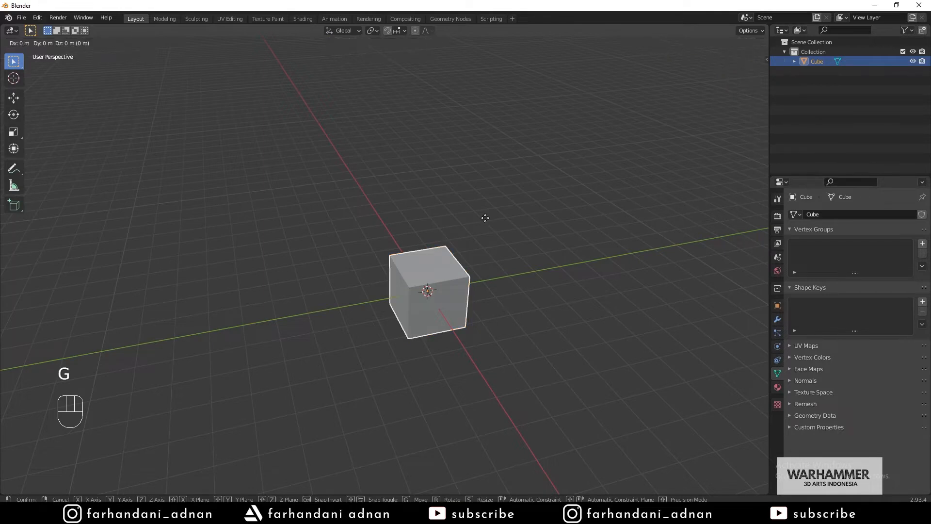
{"action": "key", "text": "y"}
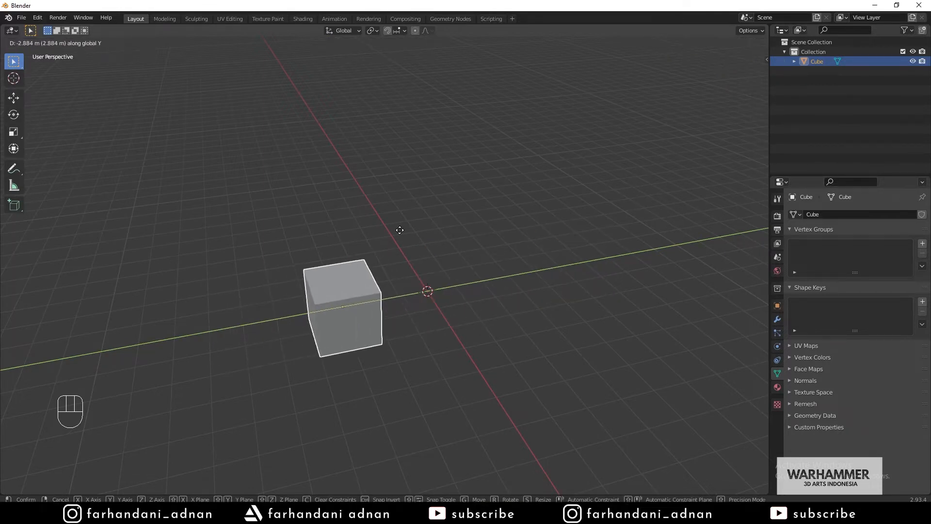
{"action": "right_click", "coordinate": [549, 239]}
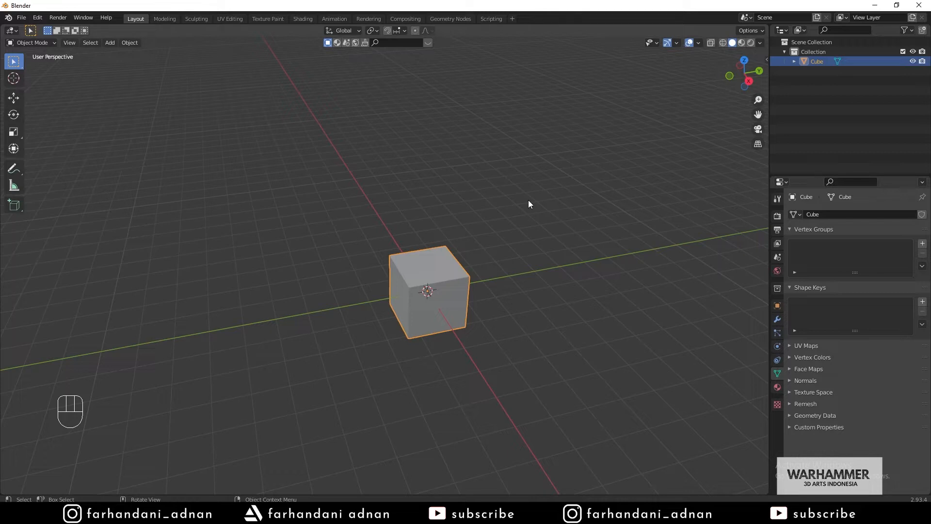
- Try moving the cube twice in the horizontal plane with global Z locked, cancelling each move
{"action": "key", "text": "g"}
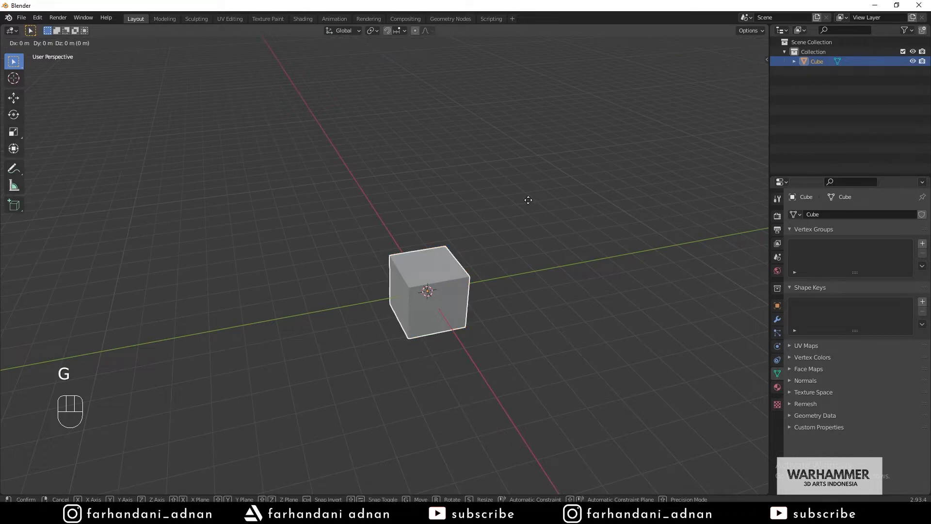
{"action": "key", "text": "shift+z"}
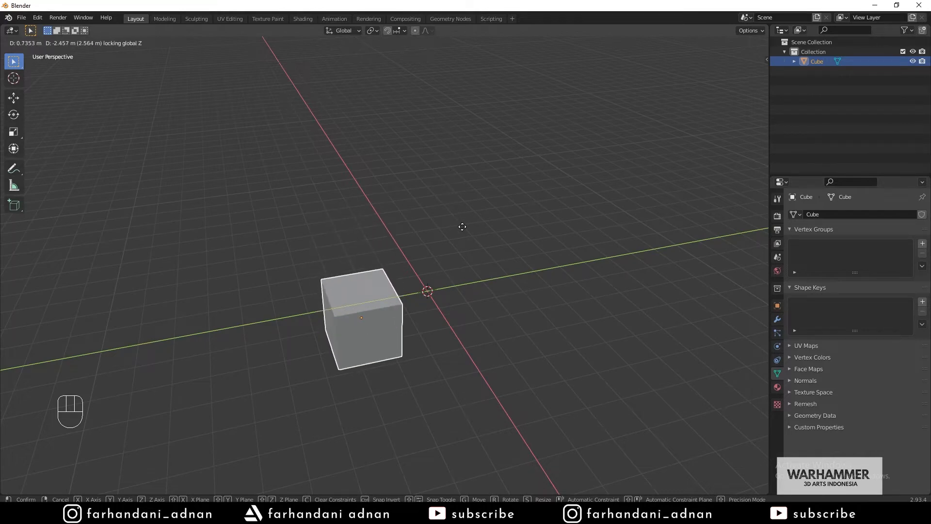
{"action": "right_click", "coordinate": [504, 224]}
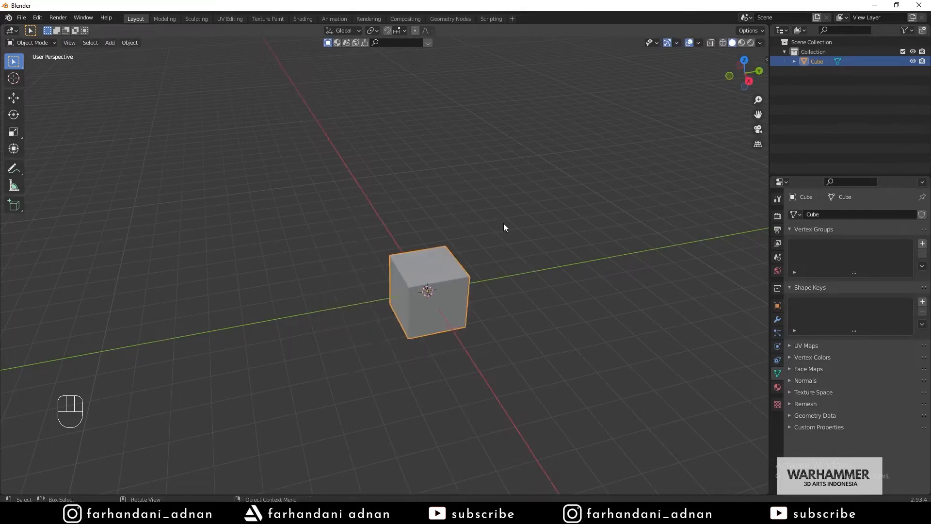
{"action": "key", "text": "g"}
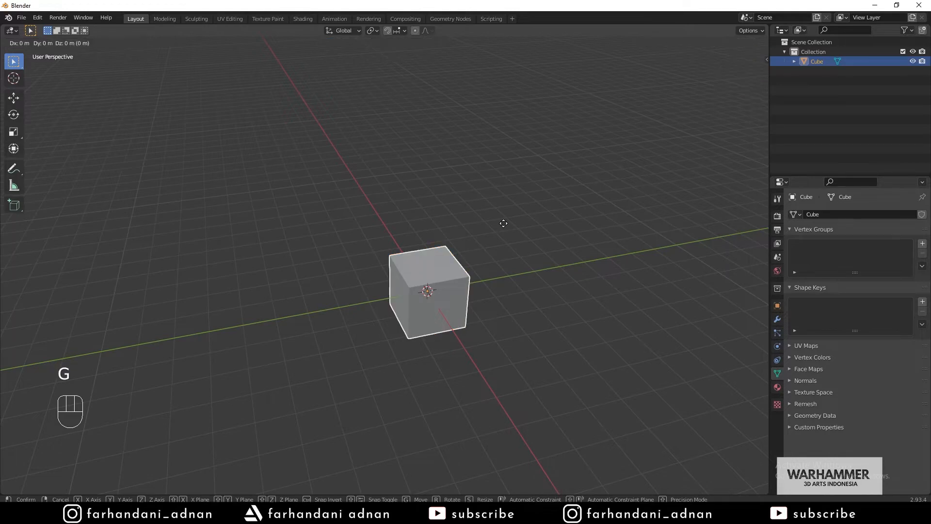
{"action": "key", "text": "shift+z"}
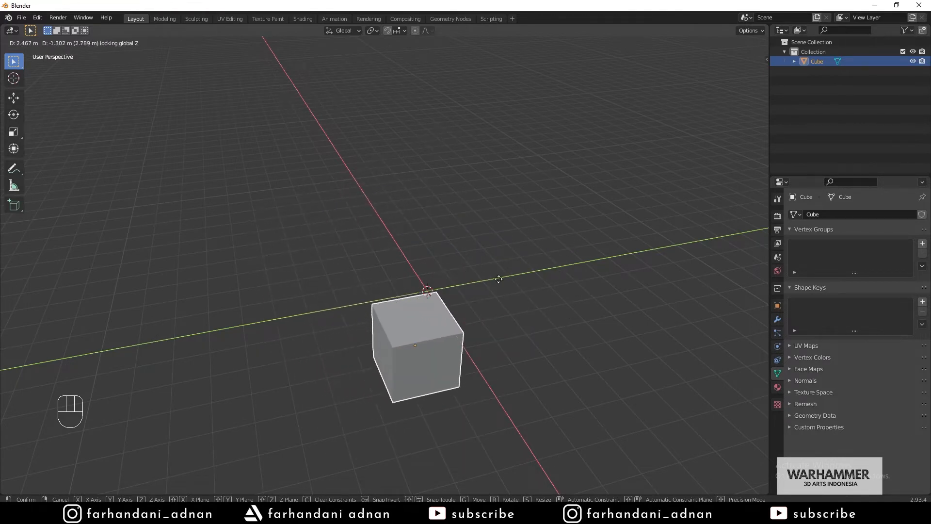
{"action": "right_click", "coordinate": [500, 223]}
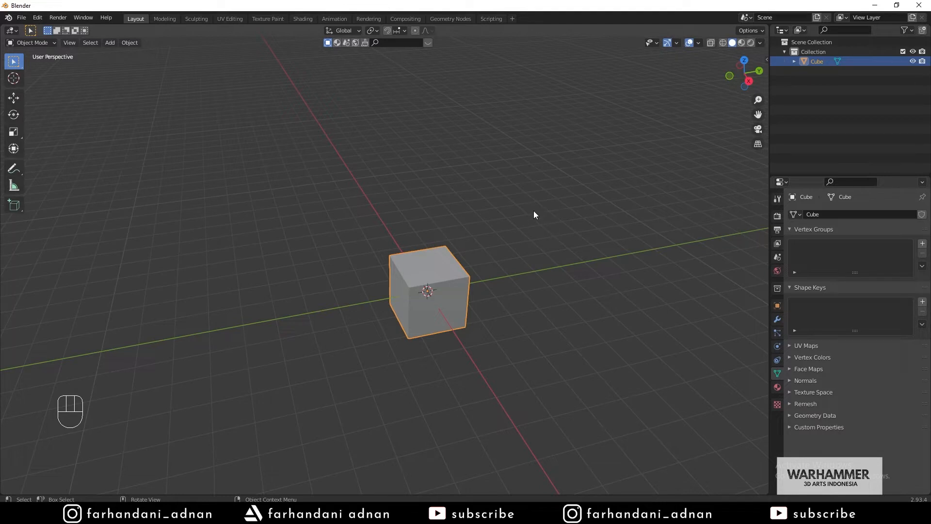
- Try scaling the cube uniformly and along the global X axis, cancelling both scalings
{"action": "key", "text": "s"}
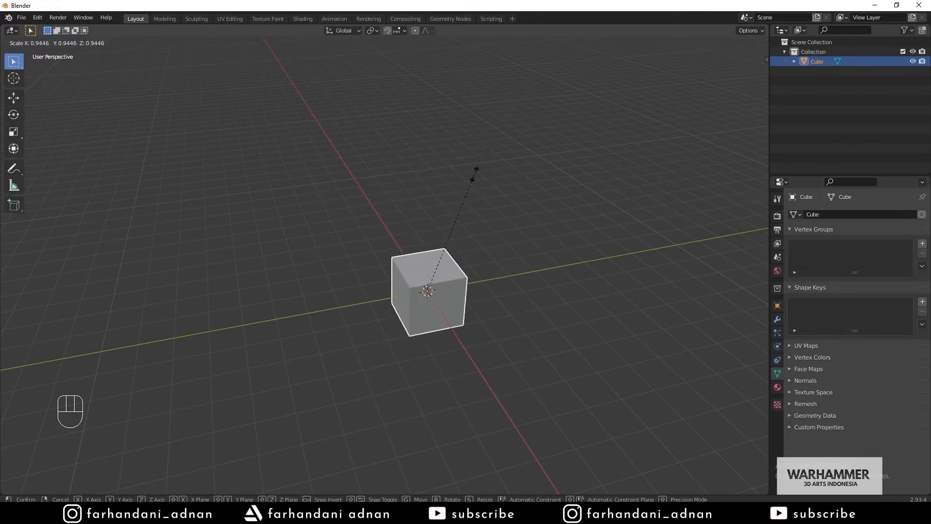
{"action": "key", "text": "Escape"}
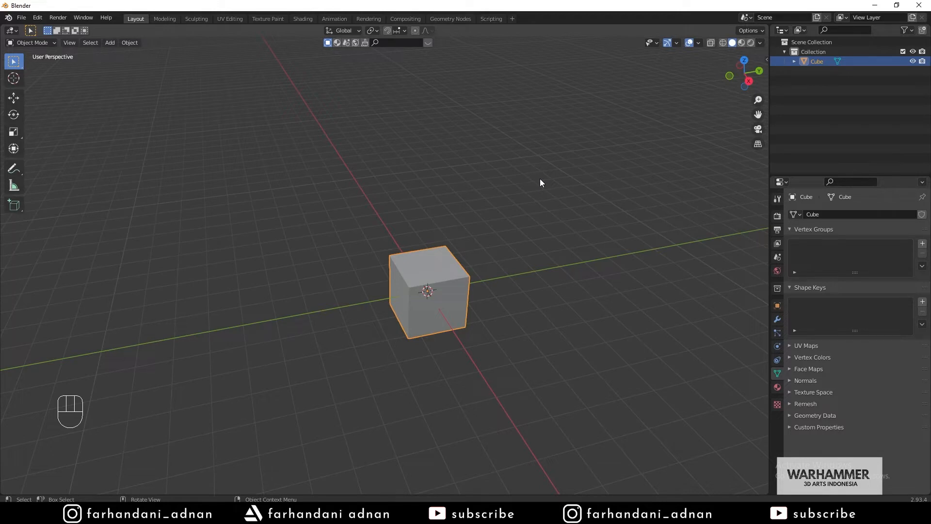
{"action": "key", "text": "s"}
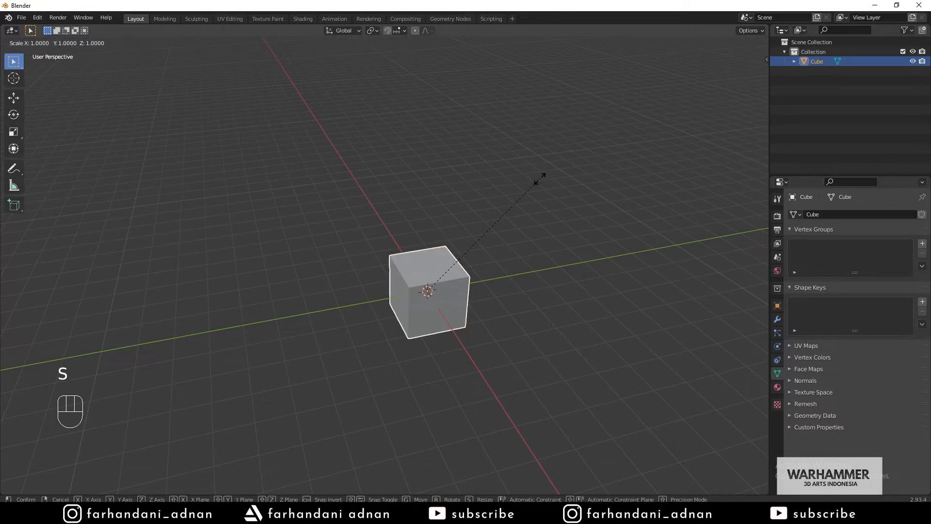
{"action": "key", "text": "x"}
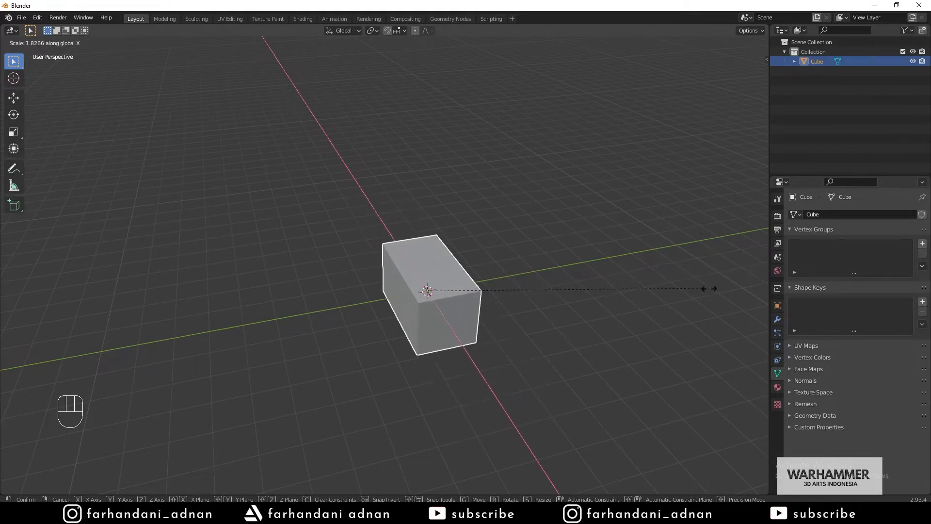
{"action": "right_click", "coordinate": [279, 252]}
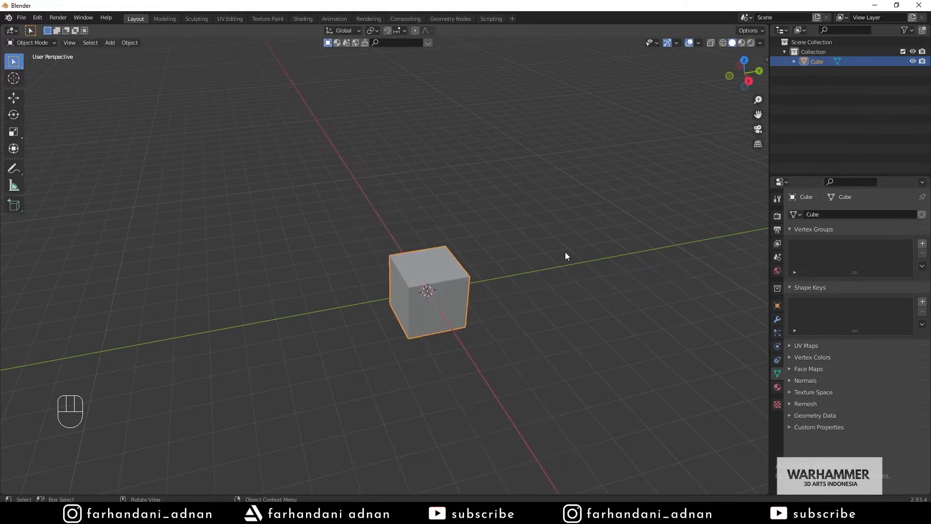
- Try scaling the cube along the global Y axis and with global X locked, cancelling each scaling
{"action": "key", "text": "s"}
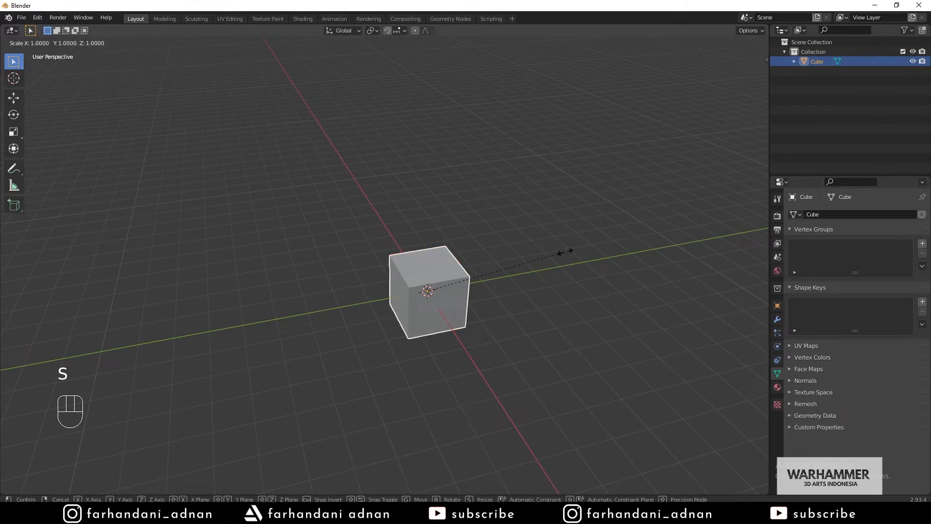
{"action": "key", "text": "y"}
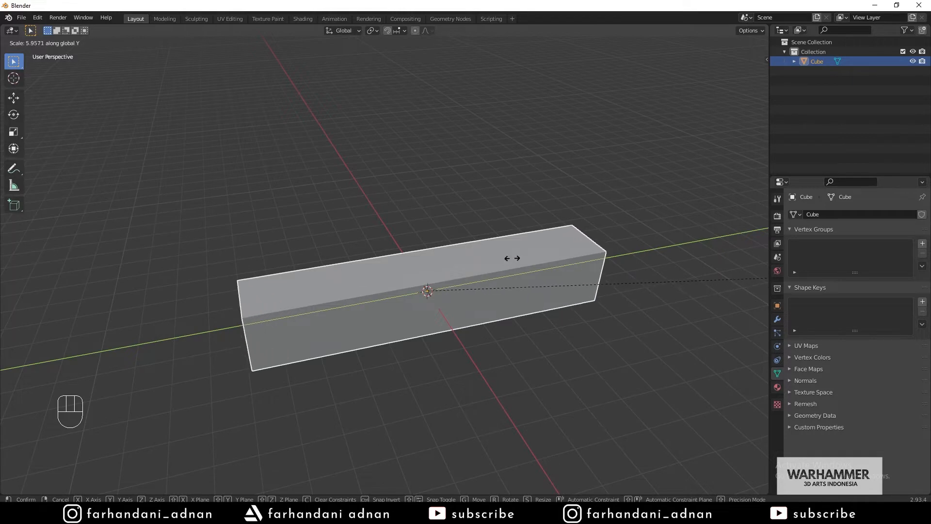
{"action": "right_click", "coordinate": [437, 258]}
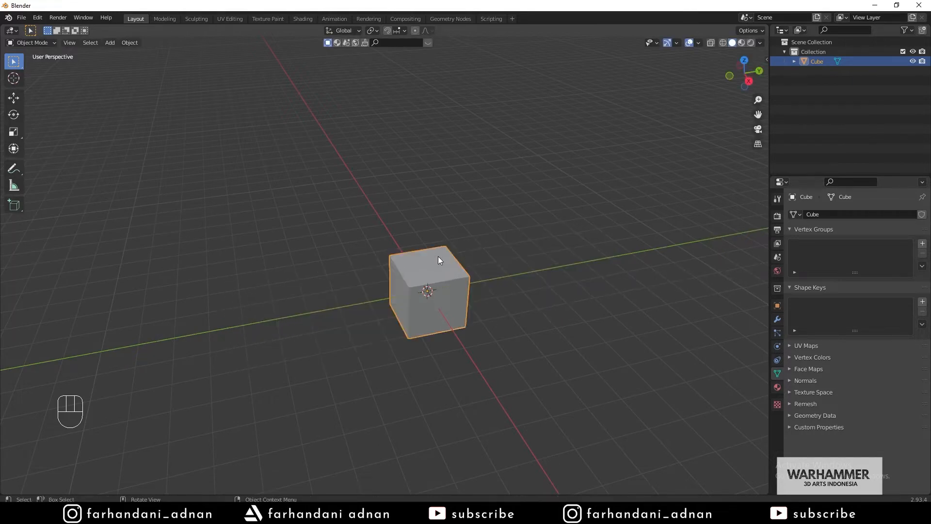
{"action": "key", "text": "s"}
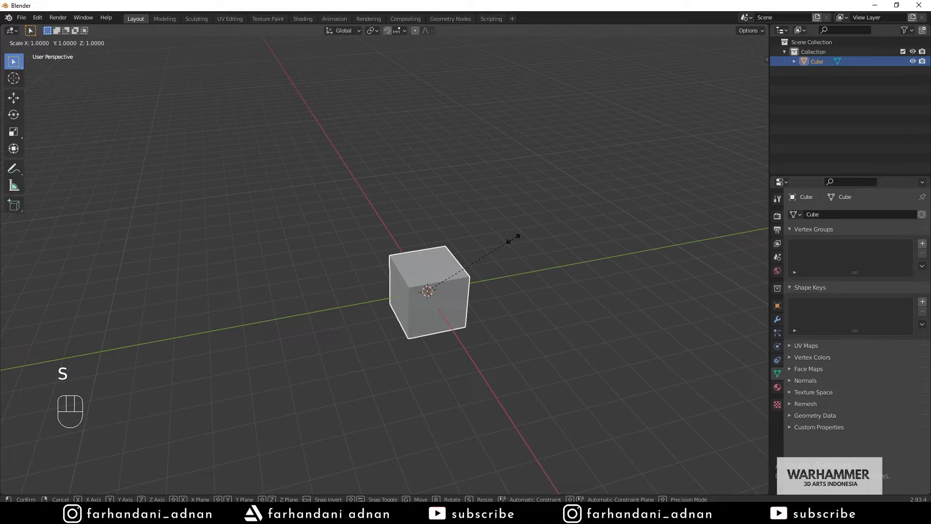
{"action": "key", "text": "shift+x"}
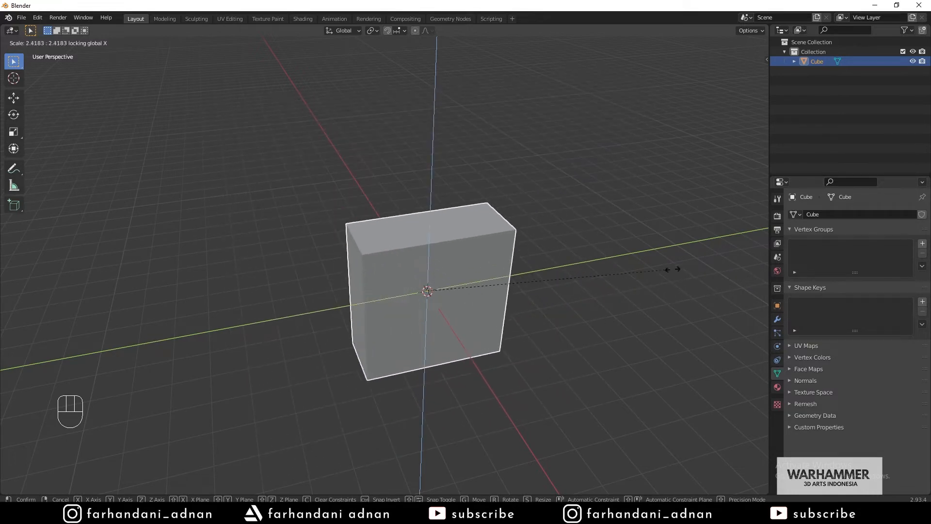
{"action": "right_click", "coordinate": [611, 271]}
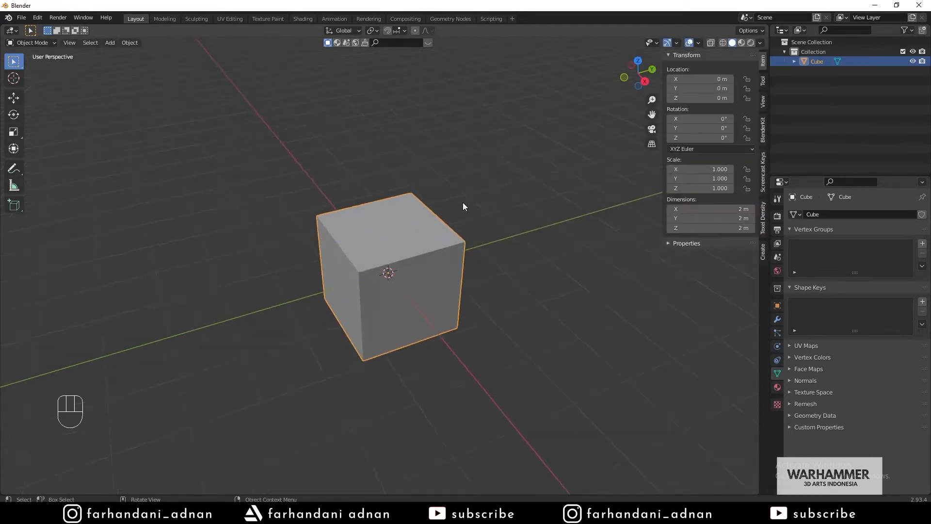
- Try rotating the cube freely, around the global X axis and around the global Y axis, cancelling each rotation
{"action": "scroll", "coordinate": [463, 202], "scroll_direction": "down", "scroll_amount": 1}
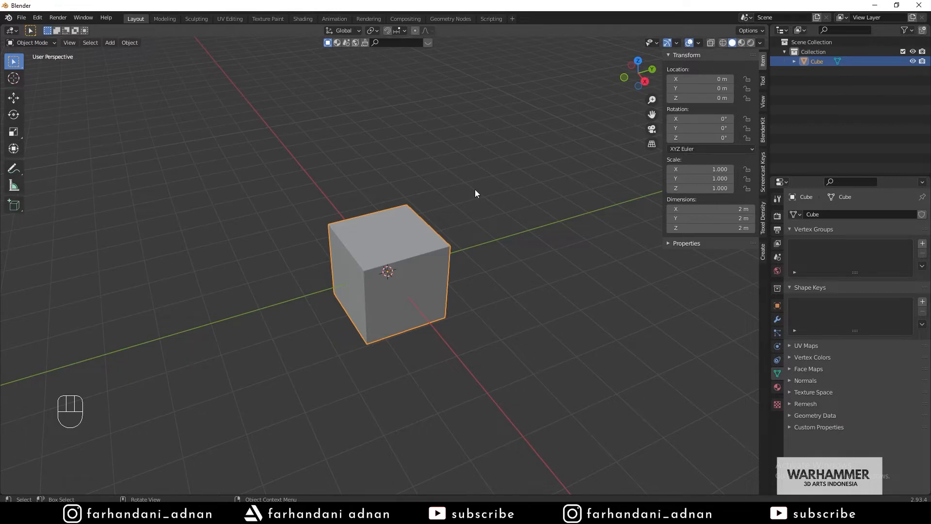
{"action": "key", "text": "r"}
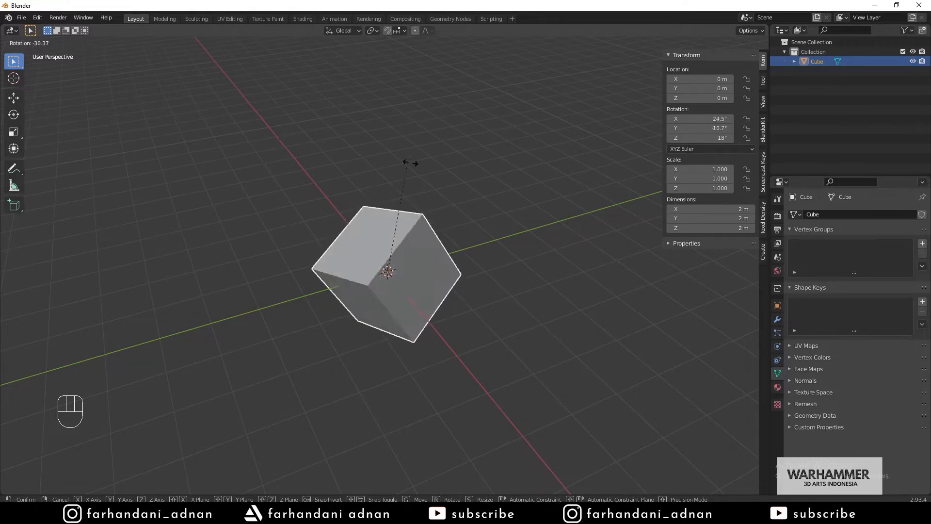
{"action": "right_click", "coordinate": [458, 268]}
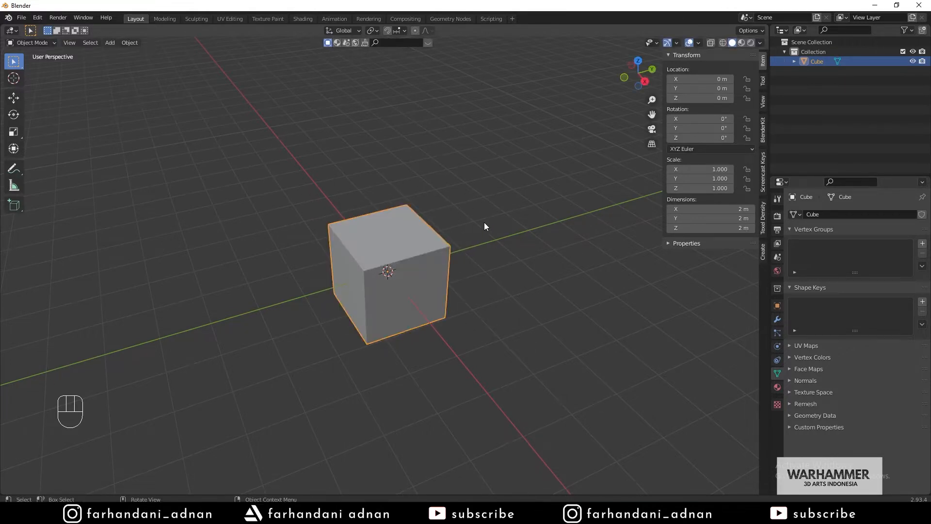
{"action": "key", "text": "r"}
{"action": "key", "text": "x"}
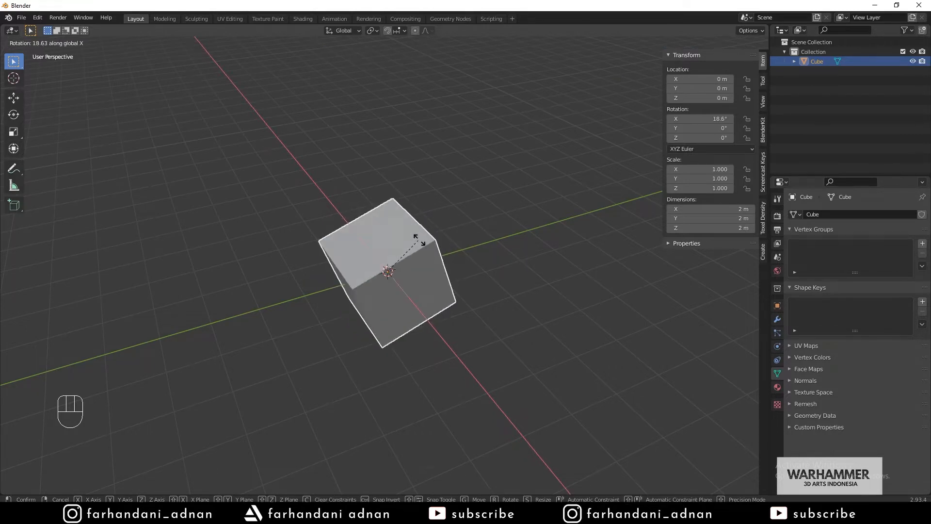
{"action": "right_click", "coordinate": [451, 239]}
{"action": "key", "text": "r"}
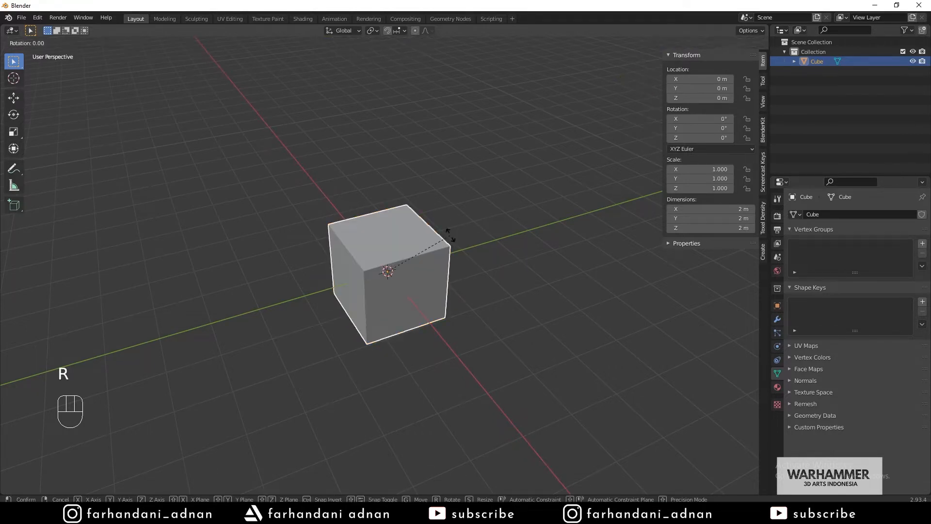
{"action": "key", "text": "y"}
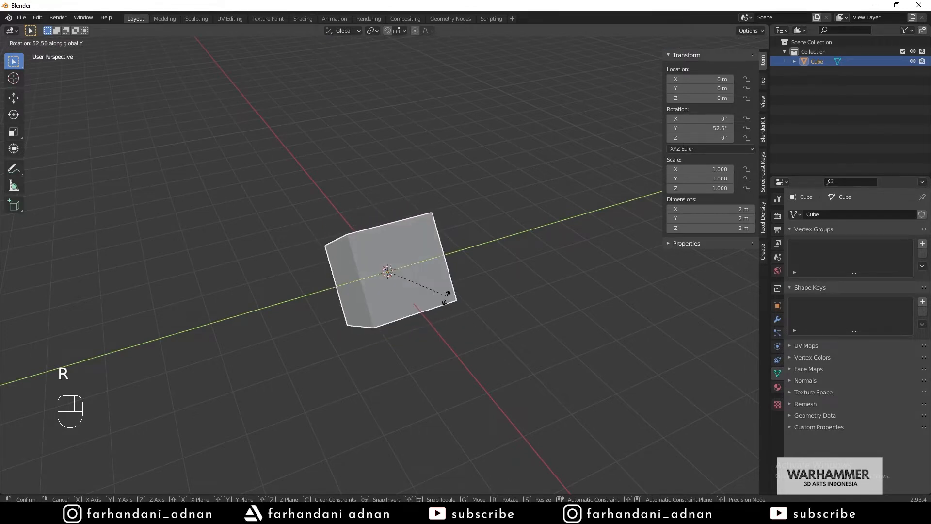
{"action": "right_click", "coordinate": [443, 232]}
- Enter Edit Mode on the cube and switch through face and edge selection back to vertex select mode
{"action": "scroll", "coordinate": [442, 227], "scroll_direction": "down", "scroll_amount": 3}
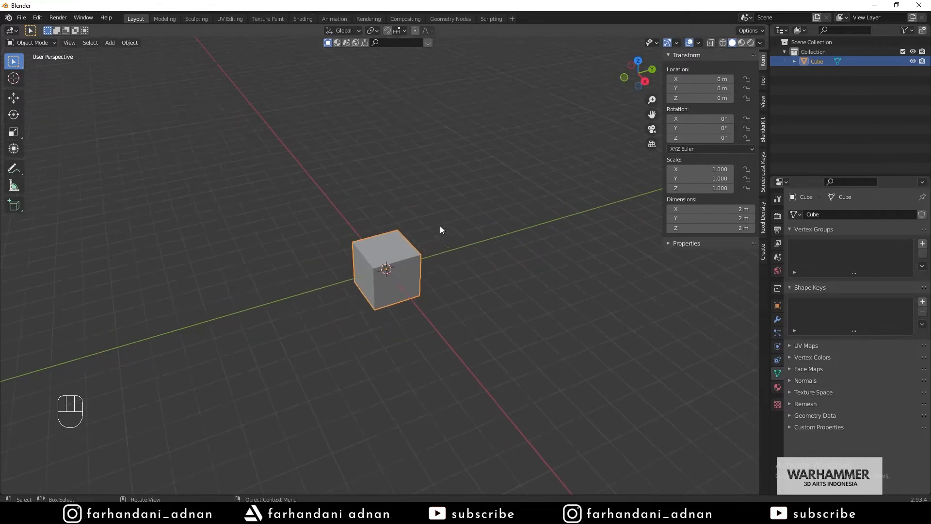
{"action": "scroll", "coordinate": [429, 227], "scroll_direction": "up", "scroll_amount": 3}
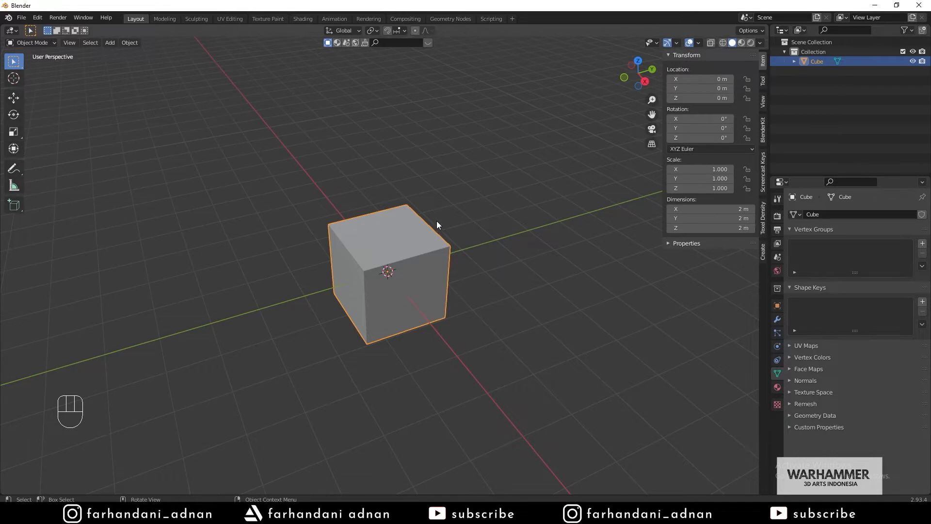
{"action": "middle_click_drag", "start_coordinate": [437, 220], "coordinate": [397, 278]}
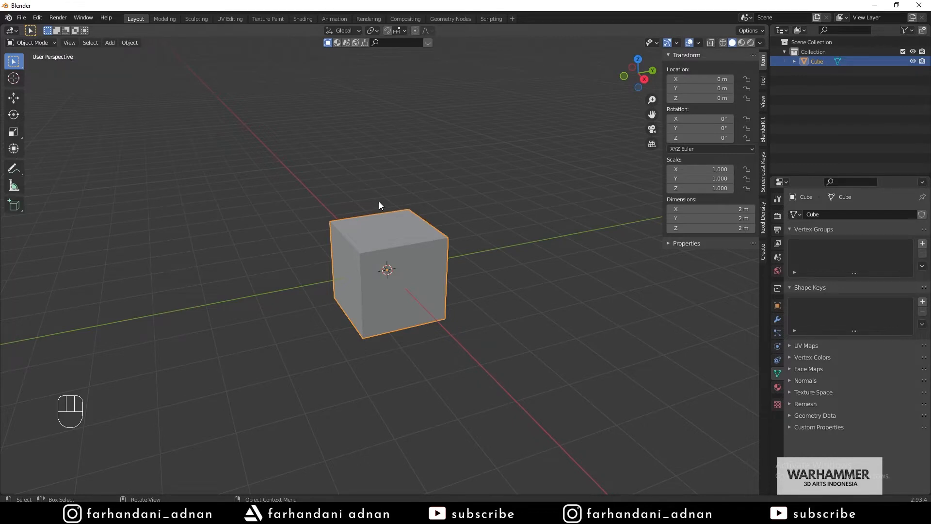
{"action": "key", "text": "Tab"}
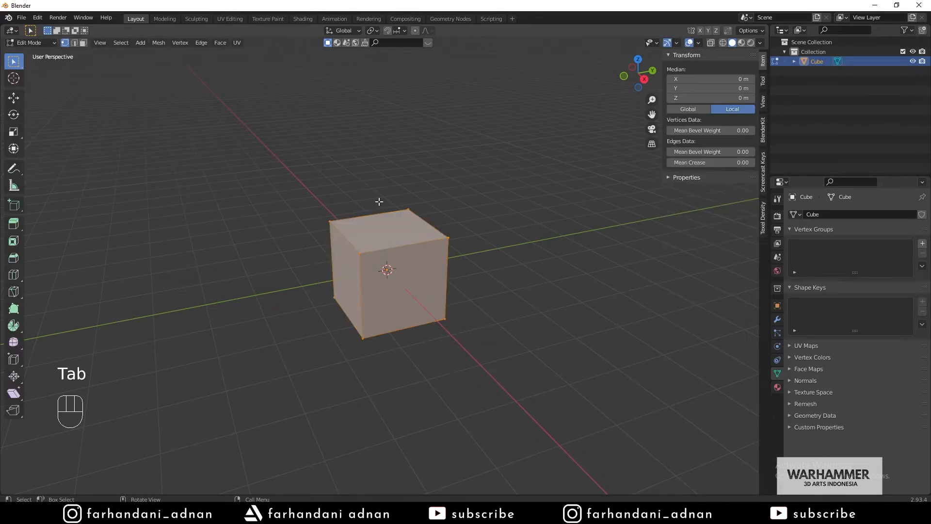
{"action": "scroll", "coordinate": [391, 206], "scroll_direction": "up", "scroll_amount": 2}
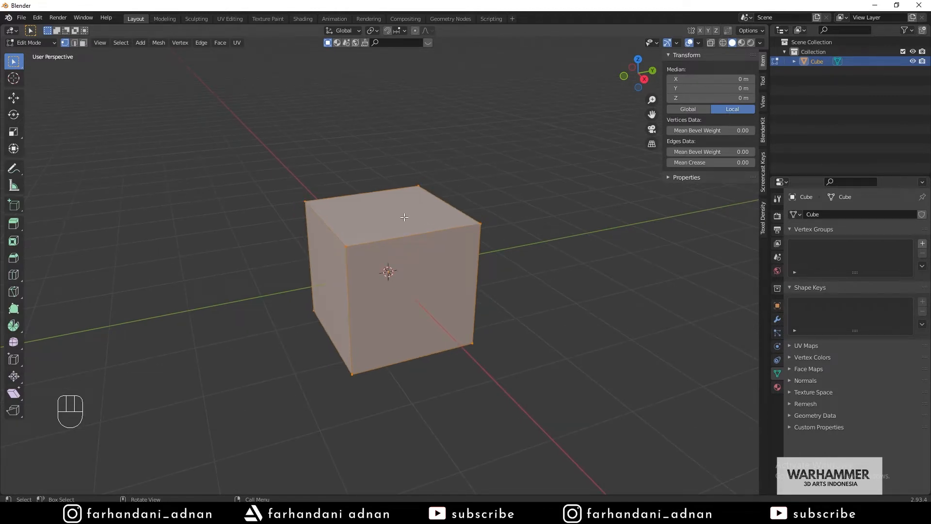
{"action": "mouse_move", "coordinate": [379, 221]}
{"action": "middle_mouse_down"}
{"action": "mouse_move", "coordinate": [379, 238]}
{"action": "mouse_move", "coordinate": [383, 228]}
{"action": "middle_mouse_up"}
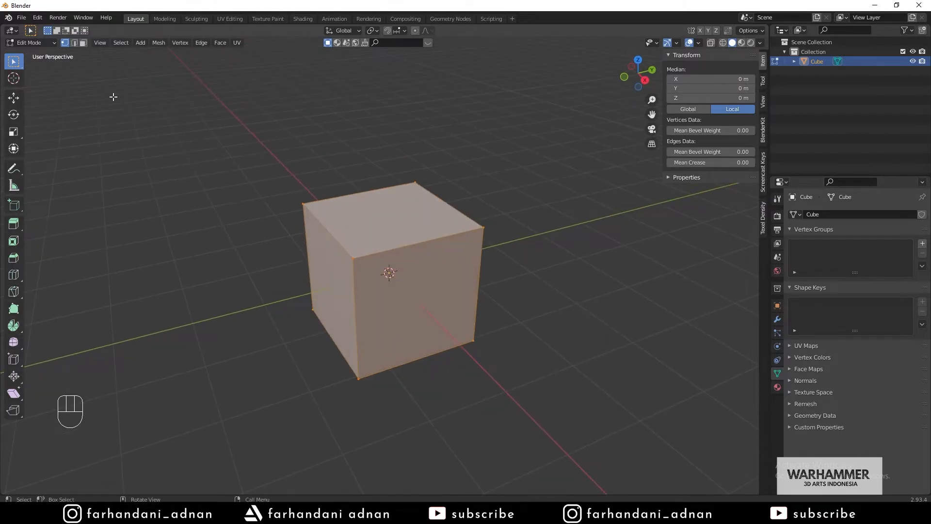
{"action": "left_click", "coordinate": [83, 44]}
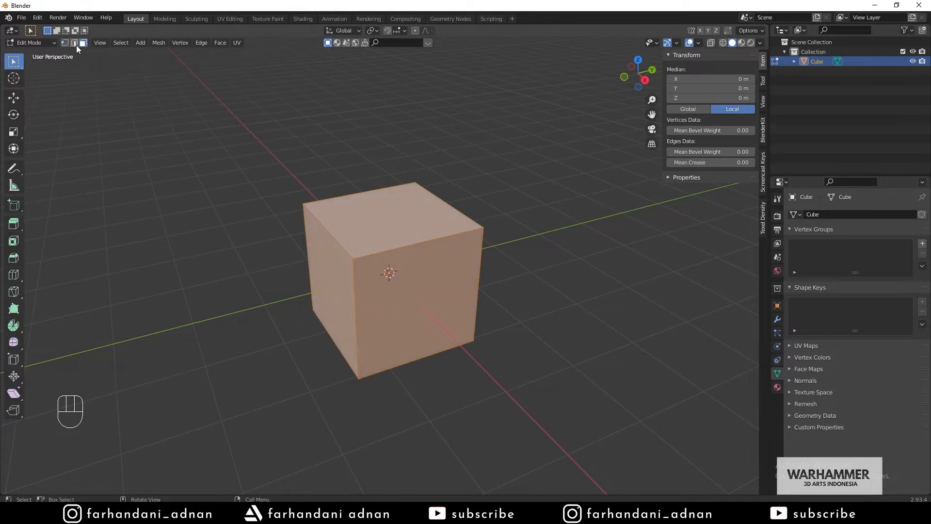
{"action": "left_click", "coordinate": [75, 43]}
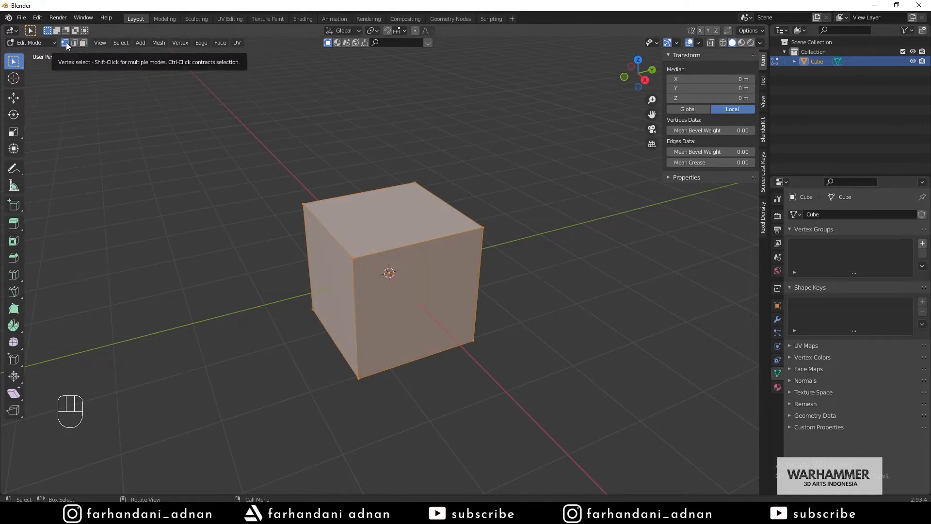
- Try freely moving three of the cube's top corner vertices one at a time, cancelling each move
{"action": "scroll", "coordinate": [346, 205], "scroll_direction": "up", "scroll_amount": 1}
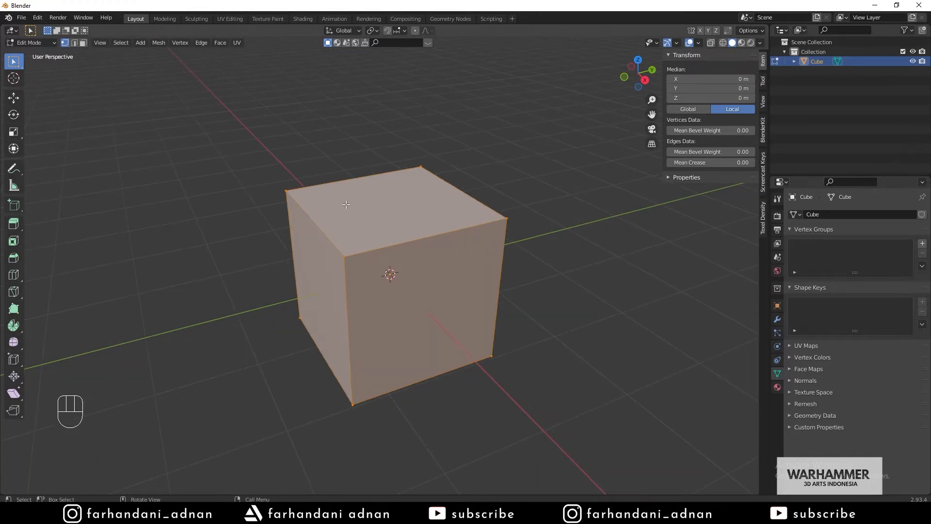
{"action": "left_click", "coordinate": [286, 191]}
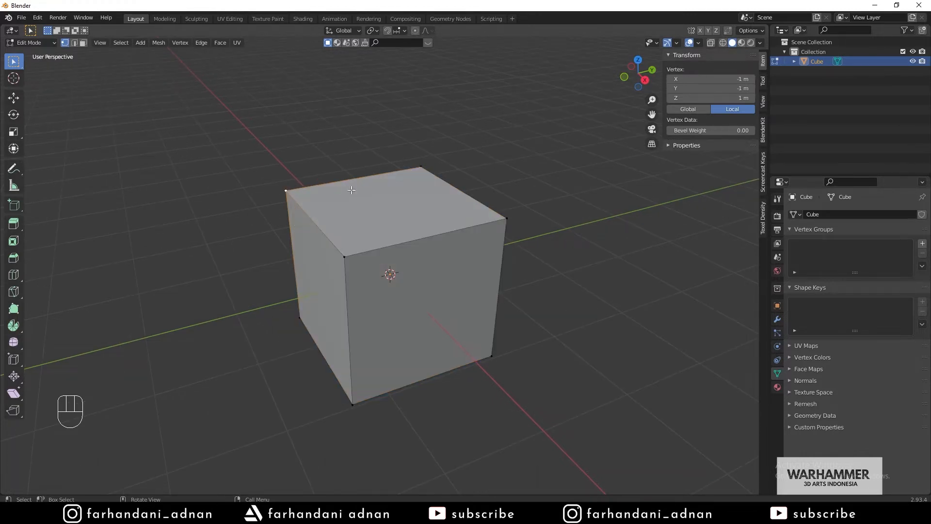
{"action": "key", "text": "g"}
{"action": "right_click", "coordinate": [332, 166]}
{"action": "left_click", "coordinate": [352, 258]}
{"action": "key", "text": "g"}
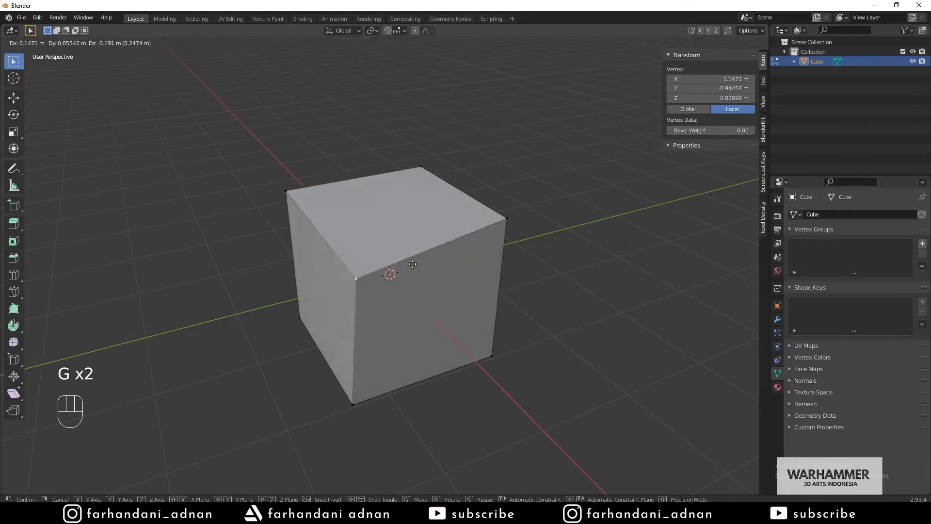
{"action": "right_click", "coordinate": [415, 196]}
{"action": "left_click", "coordinate": [497, 221]}
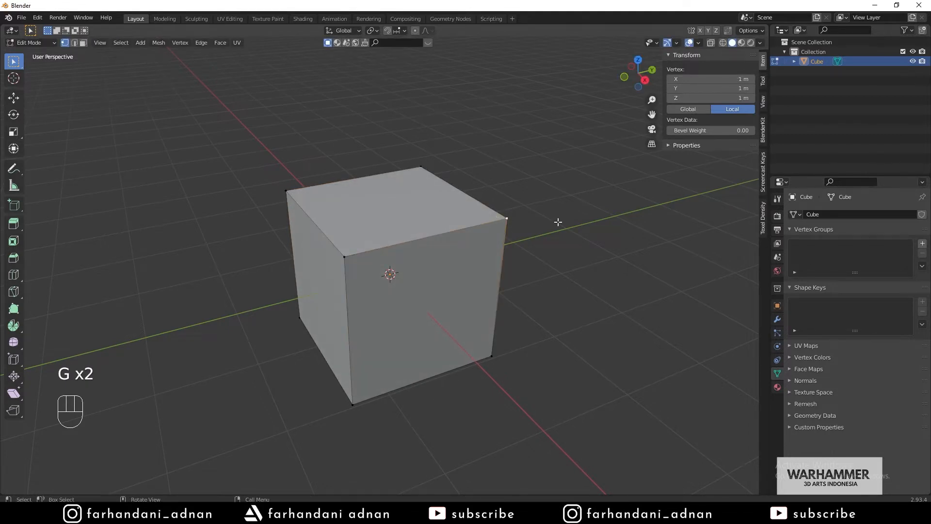
{"action": "key", "text": "g"}
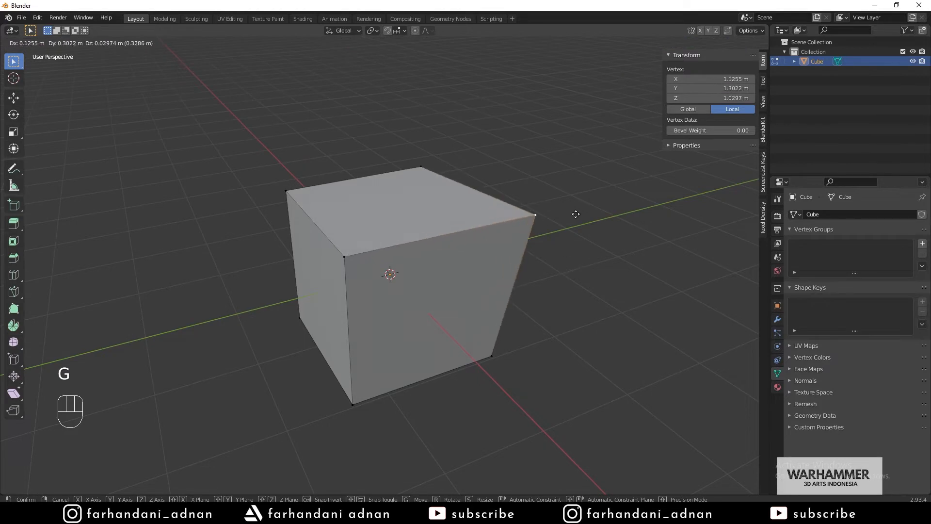
{"action": "right_click", "coordinate": [576, 213]}
- Try freely moving two adjacent top corner vertices of the cube together, cancelling the move
{"action": "middle_click_drag", "start_coordinate": [348, 220], "coordinate": [423, 235]}
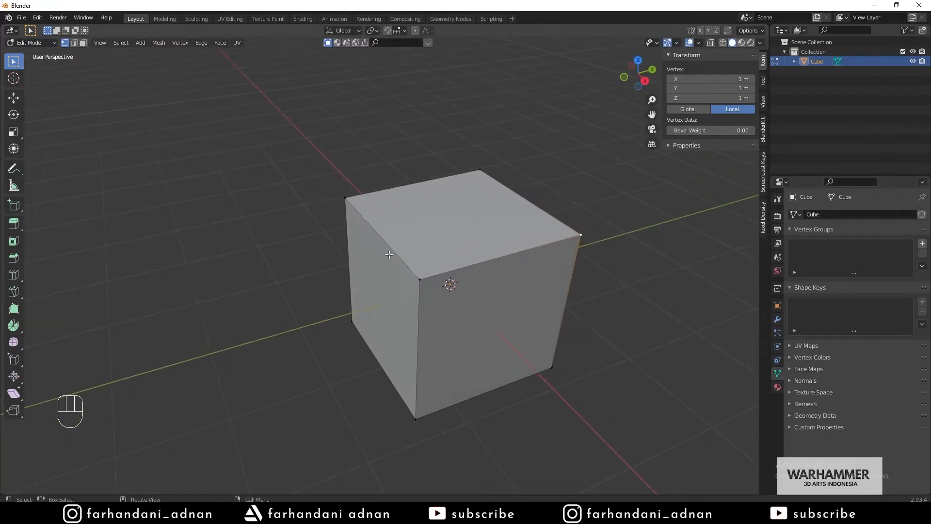
{"action": "left_click", "coordinate": [341, 193]}
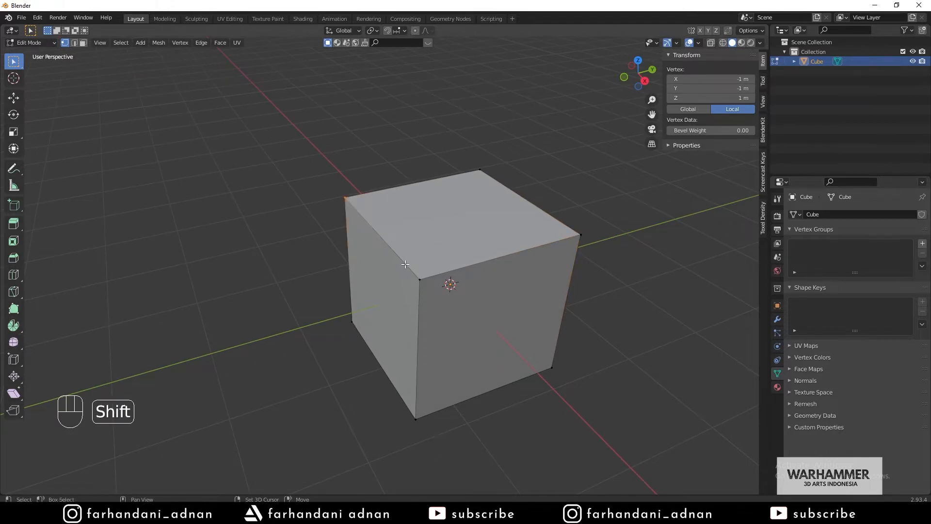
{"action": "left_click_drag", "start_coordinate": [404, 264], "coordinate": [433, 287], "text": "shift"}
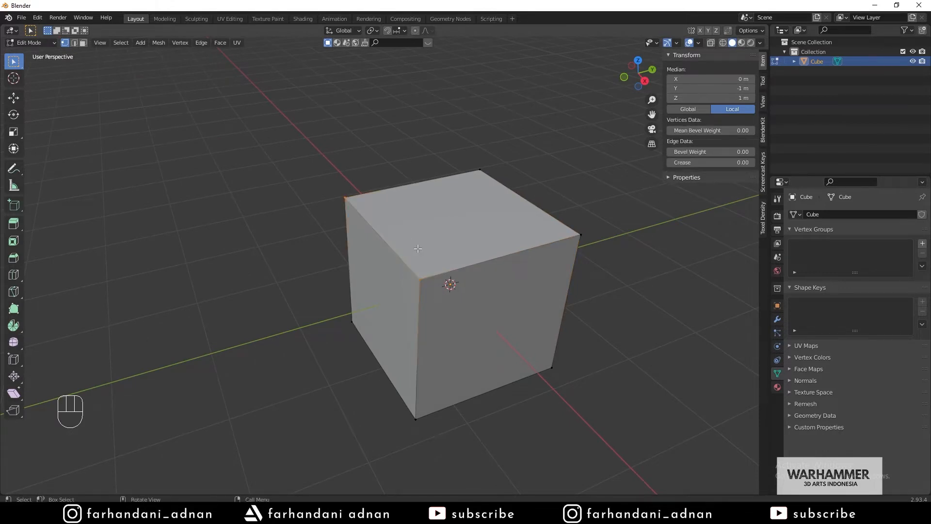
{"action": "middle_click_drag", "start_coordinate": [398, 255], "coordinate": [384, 253]}
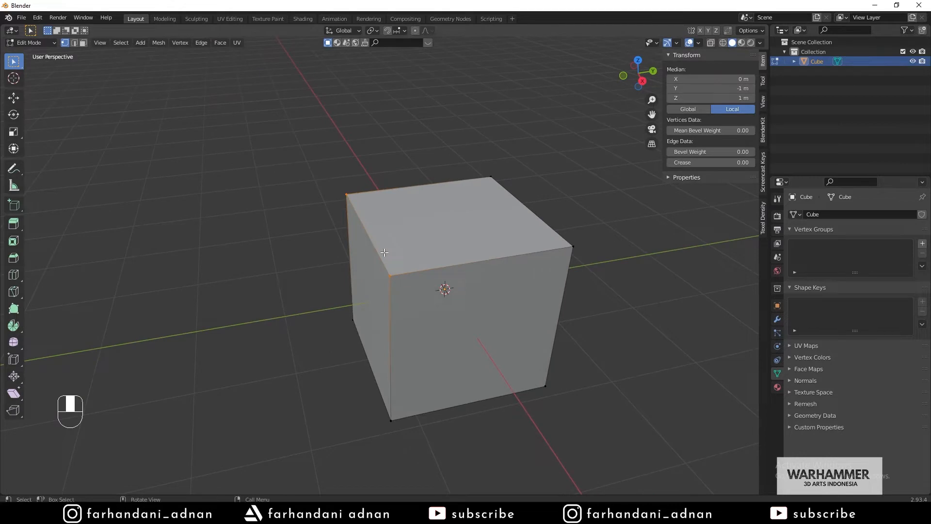
{"action": "key", "text": "g"}
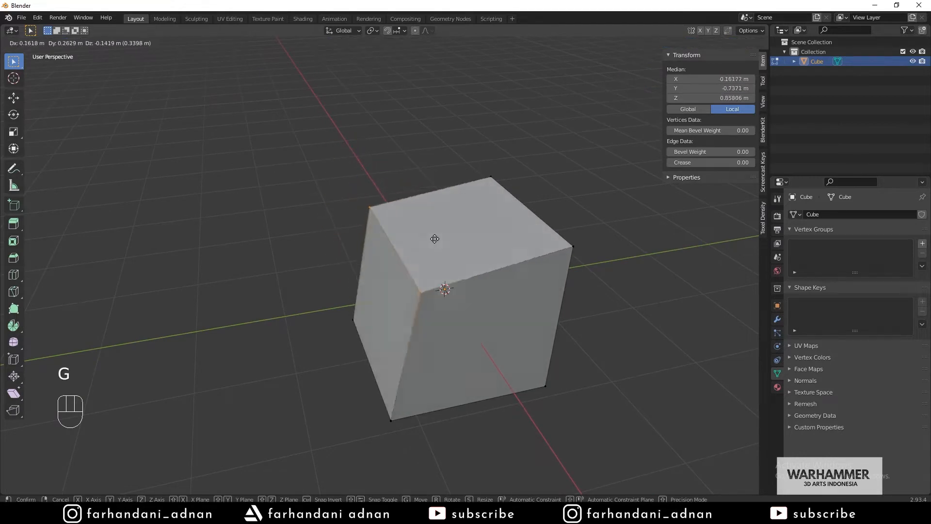
{"action": "right_click", "coordinate": [402, 231]}
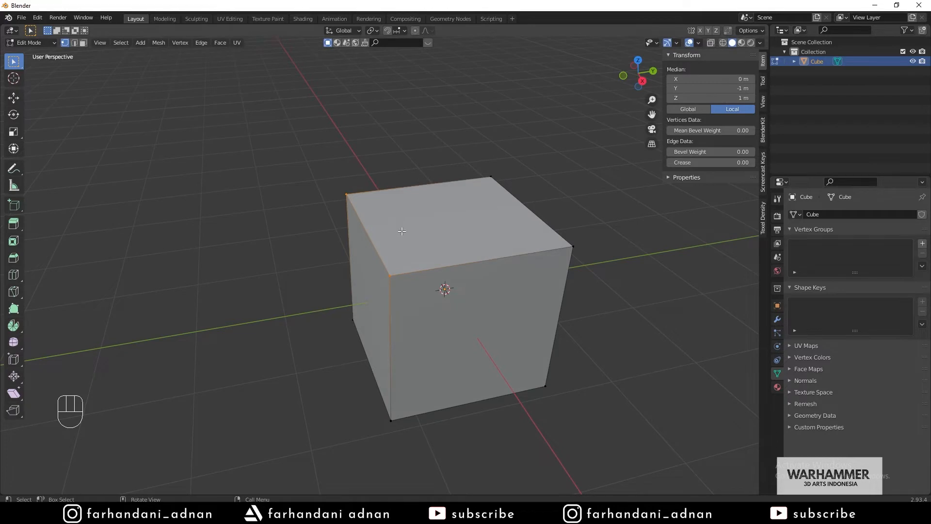
- Switch to edge select mode, pick several of the cube's edges one at a time, and clear the selection
{"action": "left_click", "coordinate": [75, 42]}
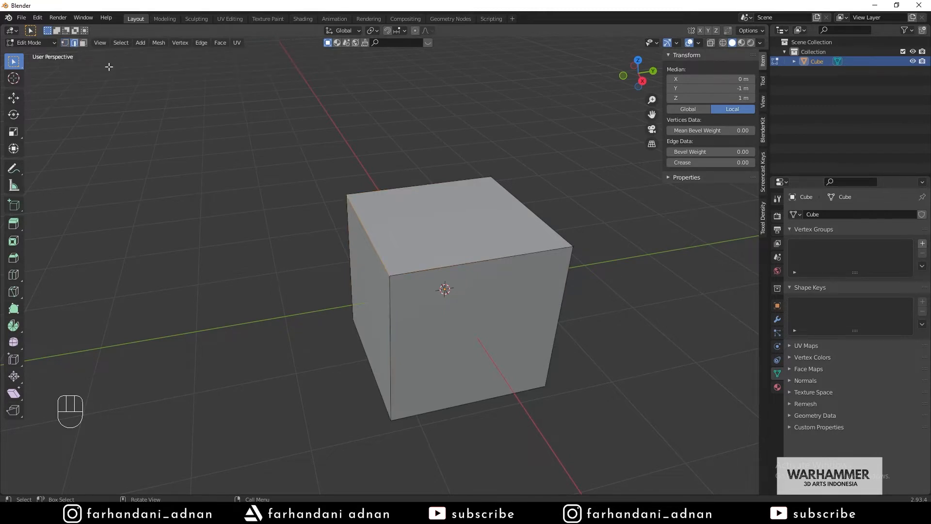
{"action": "left_click", "coordinate": [374, 359]}
{"action": "left_click", "coordinate": [349, 264]}
{"action": "left_click", "coordinate": [411, 301]}
{"action": "left_click", "coordinate": [434, 263]}
{"action": "left_click", "coordinate": [377, 249]}
{"action": "left_click", "coordinate": [419, 190]}
{"action": "left_click", "coordinate": [514, 202]}
{"action": "key", "text": "alt+a"}
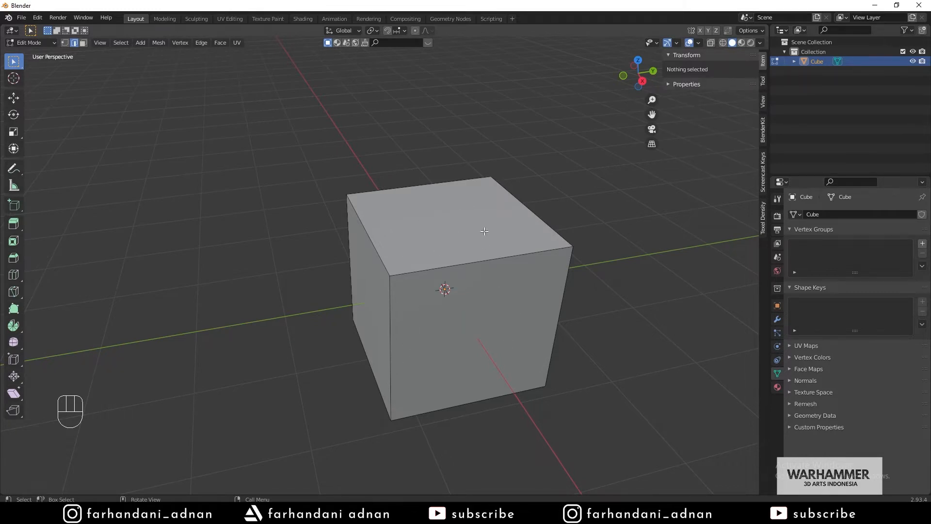
- Try freely moving the four edges around the cube's top face together, cancelling the move
{"action": "left_click", "coordinate": [411, 186]}
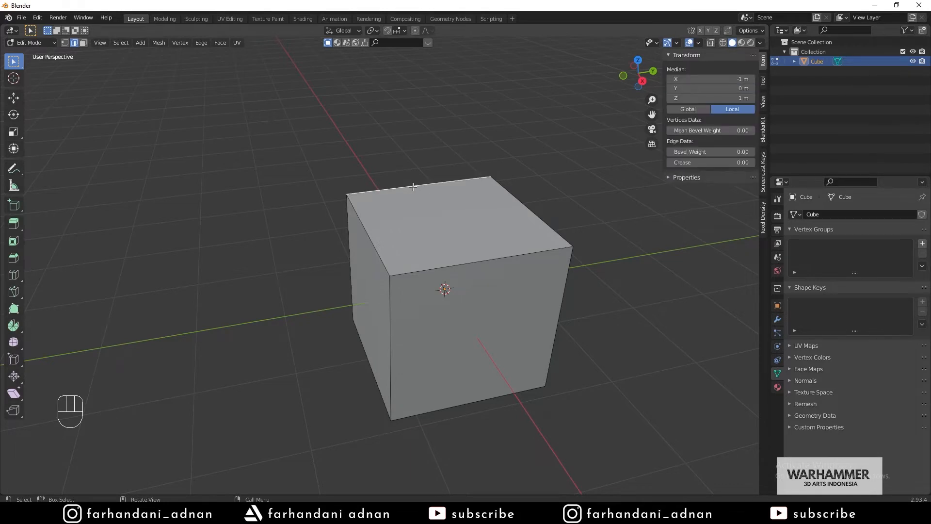
{"action": "left_click", "coordinate": [521, 201], "text": "shift"}
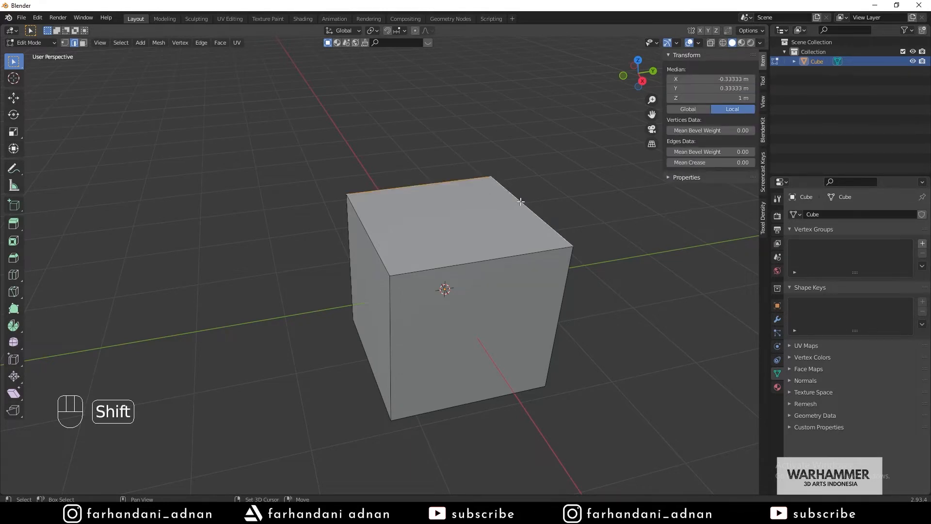
{"action": "left_click", "coordinate": [485, 260], "text": "shift"}
{"action": "left_click", "coordinate": [378, 245], "text": "shift"}
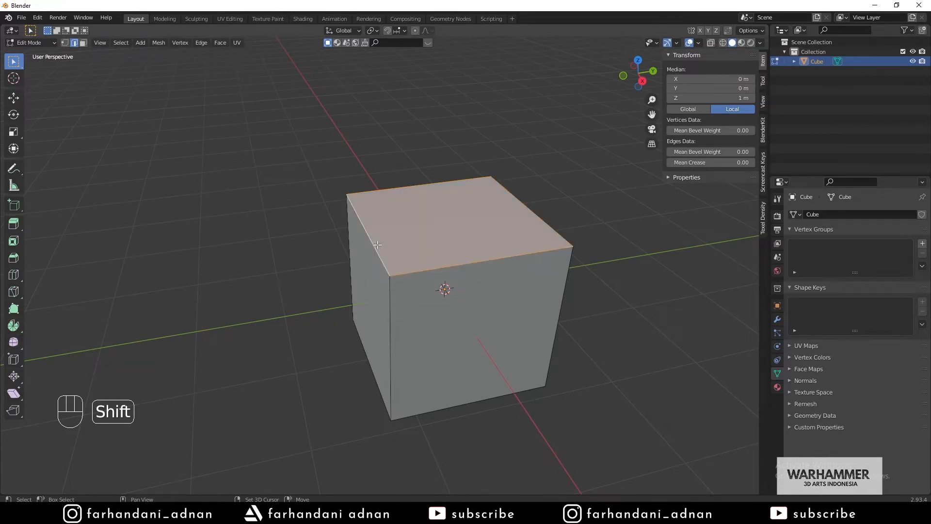
{"action": "key", "text": "g"}
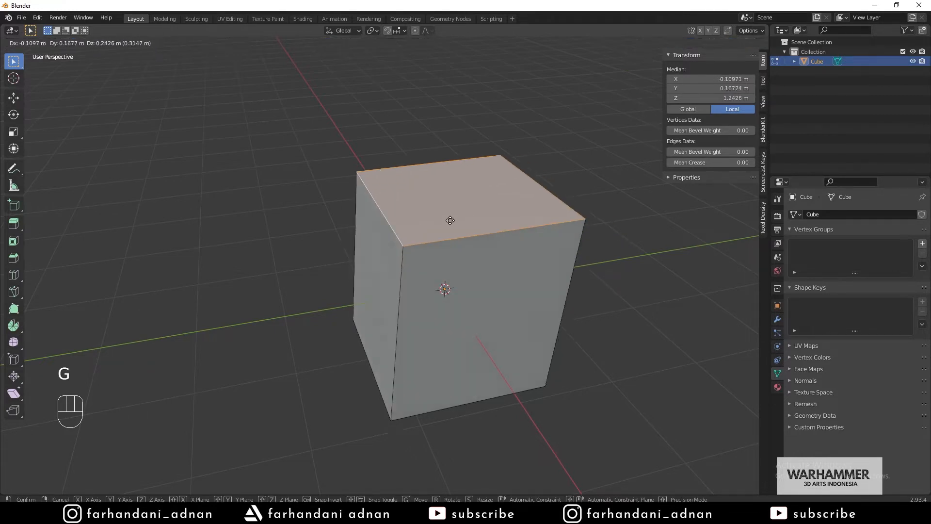
{"action": "right_click", "coordinate": [483, 234]}
- Try freely moving the cube's four top vertices together in vertex select mode, cancelling the move
{"action": "key", "text": "1"}
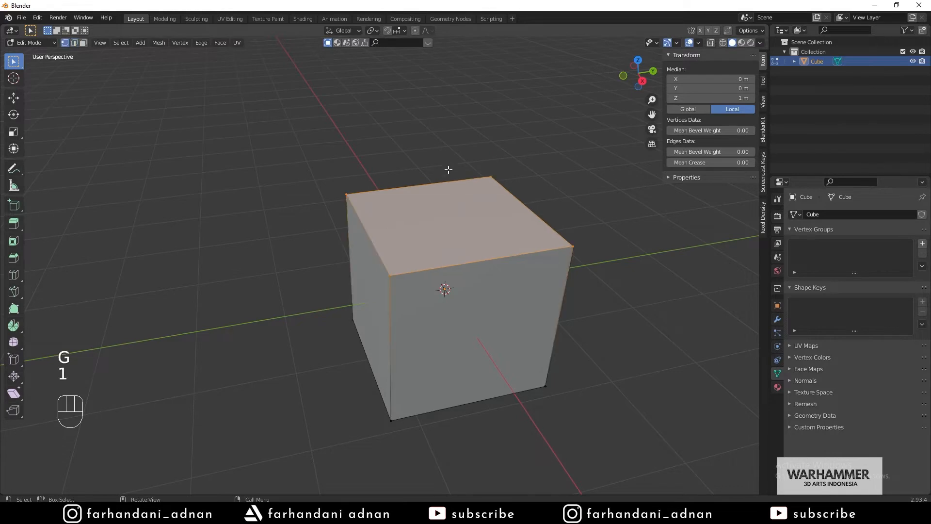
{"action": "left_click", "coordinate": [447, 171]}
{"action": "left_click", "coordinate": [346, 194]}
{"action": "left_click", "coordinate": [491, 178], "text": "shift"}
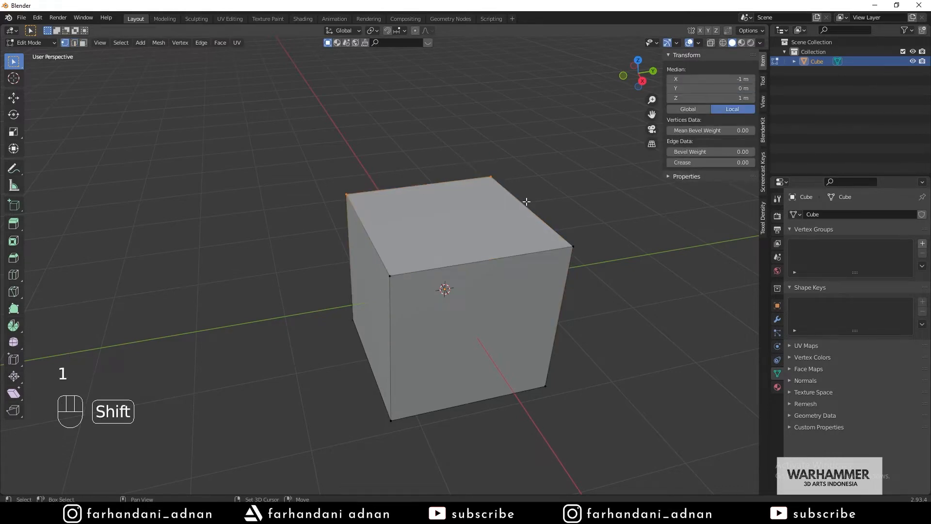
{"action": "left_click", "coordinate": [573, 246], "text": "shift"}
{"action": "left_click", "coordinate": [390, 275], "text": "shift"}
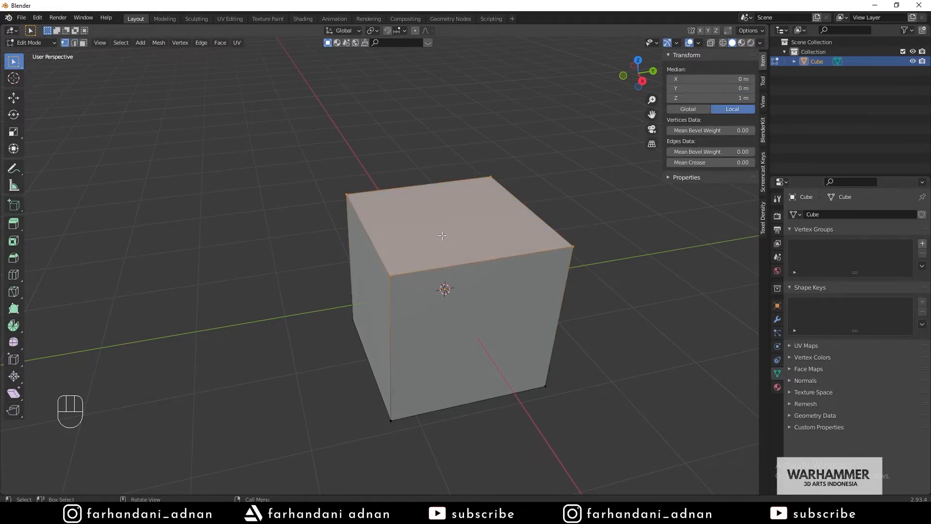
{"action": "key", "text": "g"}
{"action": "right_click", "coordinate": [430, 215]}
- Pick the cube's side, back and bottom faces in turn in face select mode, and return to Object Mode
{"action": "left_click", "coordinate": [442, 288]}
{"action": "key", "text": "ctrl+z"}
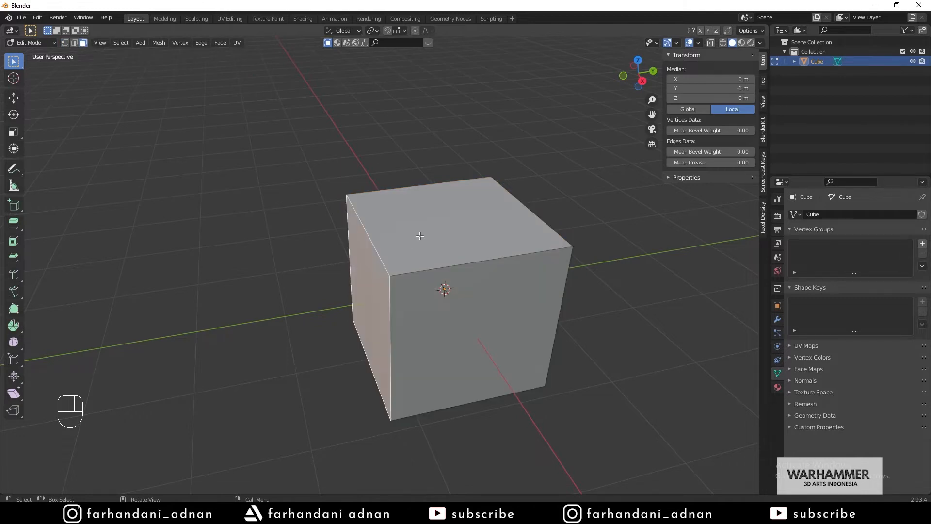
{"action": "middle_click_drag", "start_coordinate": [443, 288], "coordinate": [524, 206]}
{"action": "left_click", "coordinate": [400, 244]}
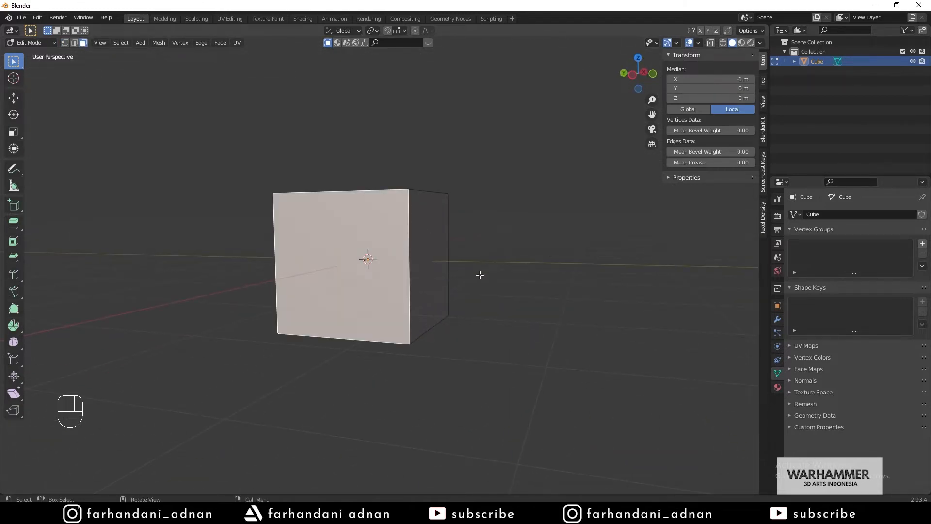
{"action": "middle_click_drag", "start_coordinate": [480, 274], "coordinate": [388, 234]}
{"action": "left_click", "coordinate": [459, 332]}
{"action": "middle_click_drag", "start_coordinate": [518, 208], "coordinate": [457, 281]}
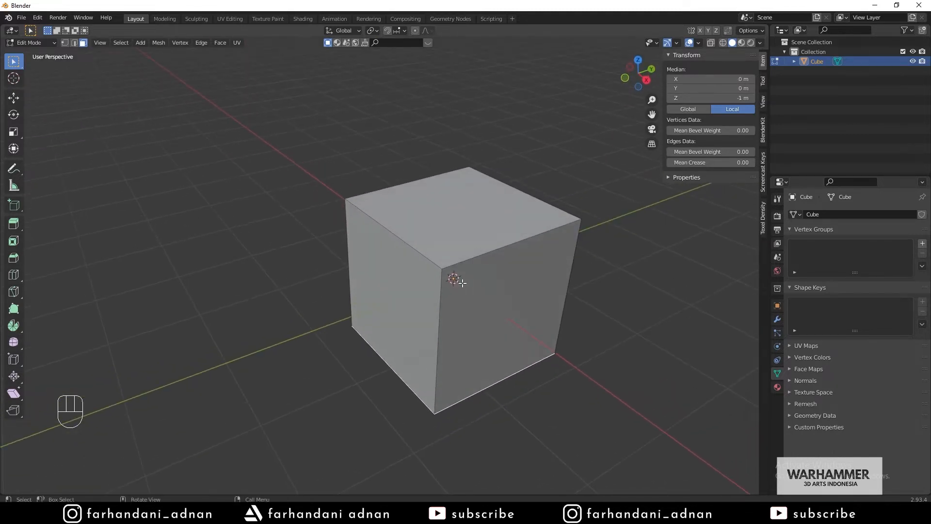
{"action": "scroll", "coordinate": [494, 219], "scroll_direction": "down", "scroll_amount": 2}
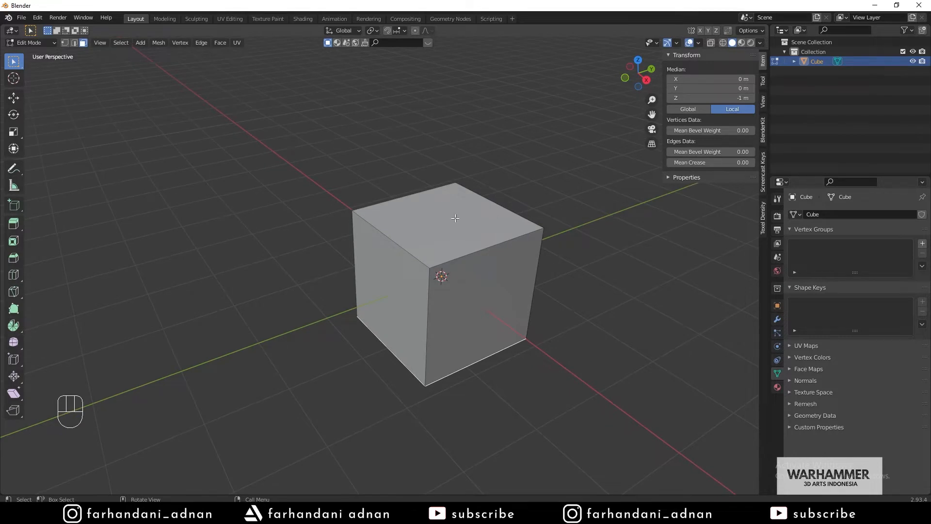
{"action": "key", "text": "Tab"}
- Examine the cube from different angles and distances by orbiting, panning and zooming the 3D view
{"action": "middle_click_drag", "start_coordinate": [453, 217], "coordinate": [448, 204]}
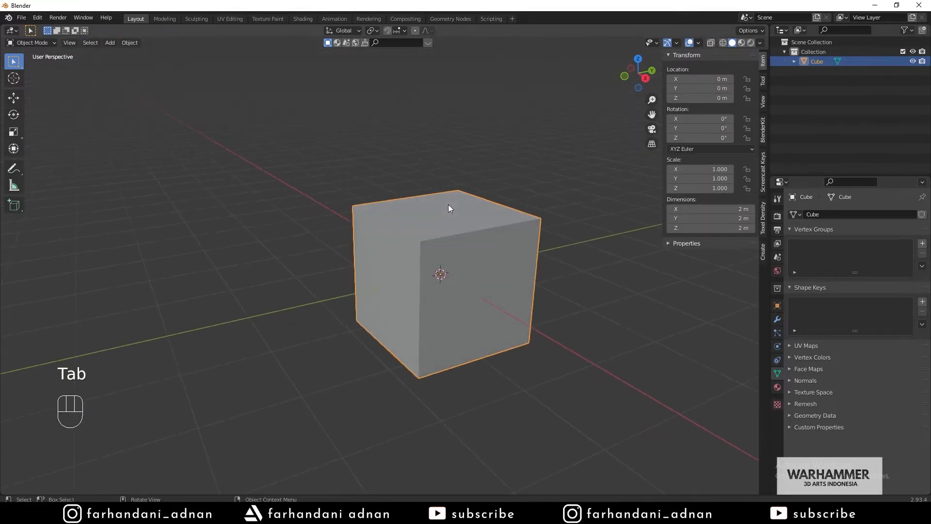
{"action": "middle_click_drag", "start_coordinate": [519, 226], "coordinate": [442, 217]}
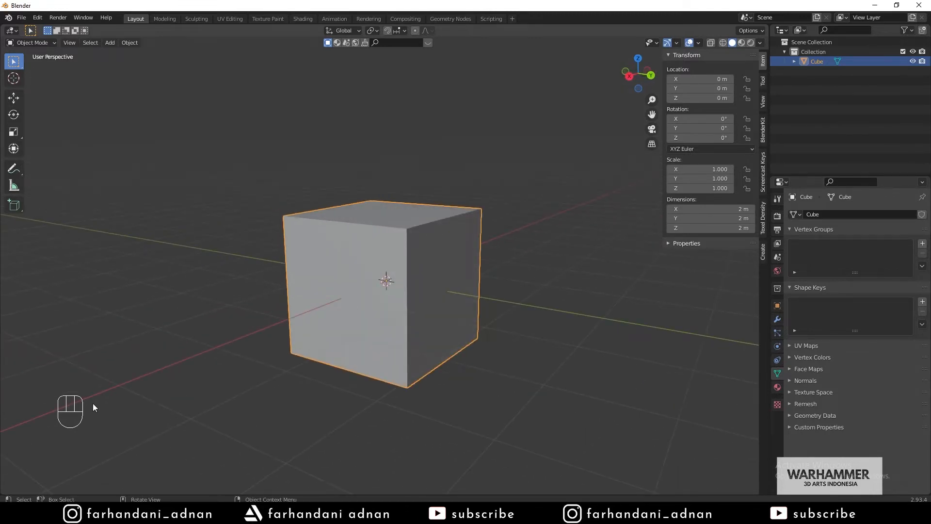
{"action": "mouse_move", "coordinate": [401, 270]}
{"action": "middle_mouse_down"}
{"action": "mouse_move", "coordinate": [418, 286]}
{"action": "mouse_move", "coordinate": [444, 270]}
{"action": "mouse_move", "coordinate": [432, 243]}
{"action": "mouse_move", "coordinate": [414, 271]}
{"action": "mouse_move", "coordinate": [422, 281]}
{"action": "mouse_move", "coordinate": [442, 248]}
{"action": "mouse_move", "coordinate": [427, 247]}
{"action": "mouse_move", "coordinate": [436, 240]}
{"action": "mouse_move", "coordinate": [415, 258]}
{"action": "middle_mouse_up"}
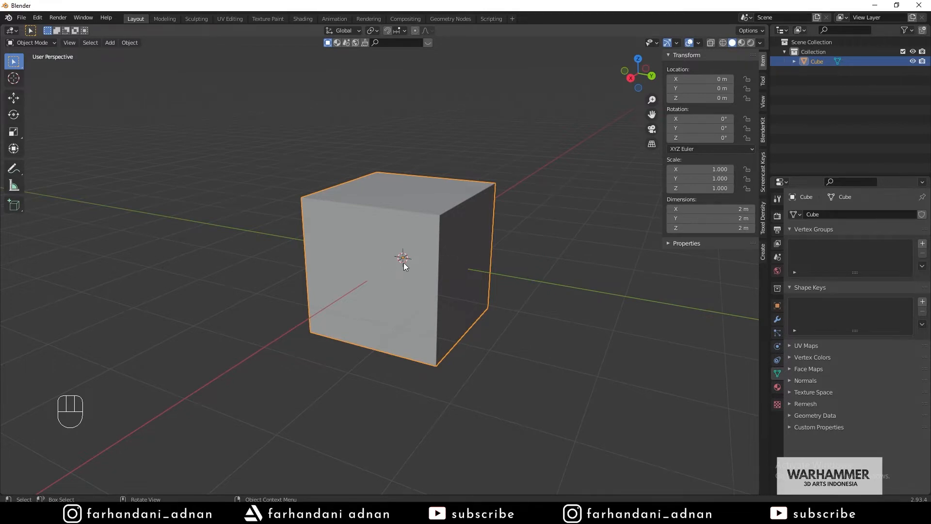
{"action": "middle_click_drag", "start_coordinate": [404, 262], "coordinate": [412, 241], "text": "shift"}
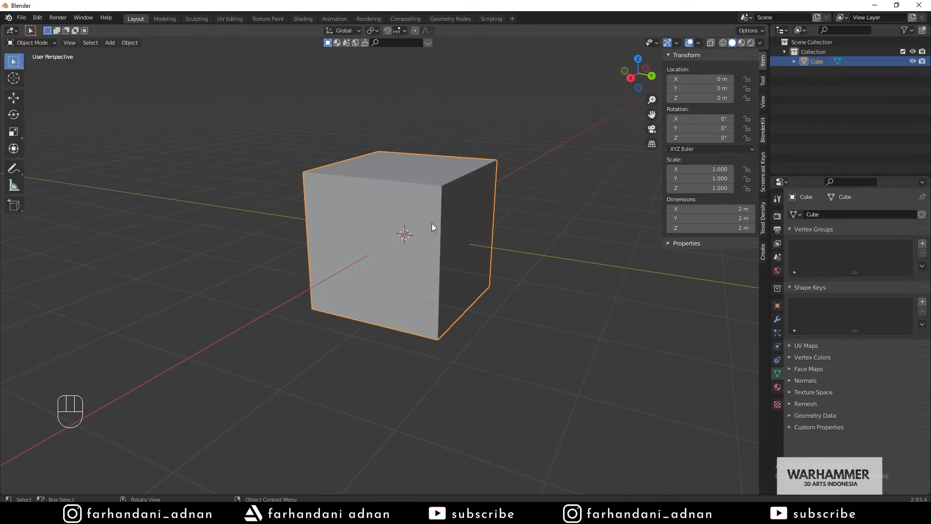
{"action": "scroll", "coordinate": [433, 226], "scroll_direction": "down", "scroll_amount": 5}
{"action": "scroll", "coordinate": [433, 227], "scroll_direction": "up", "scroll_amount": 4}
{"action": "scroll", "coordinate": [433, 227], "scroll_direction": "down", "scroll_amount": 3}
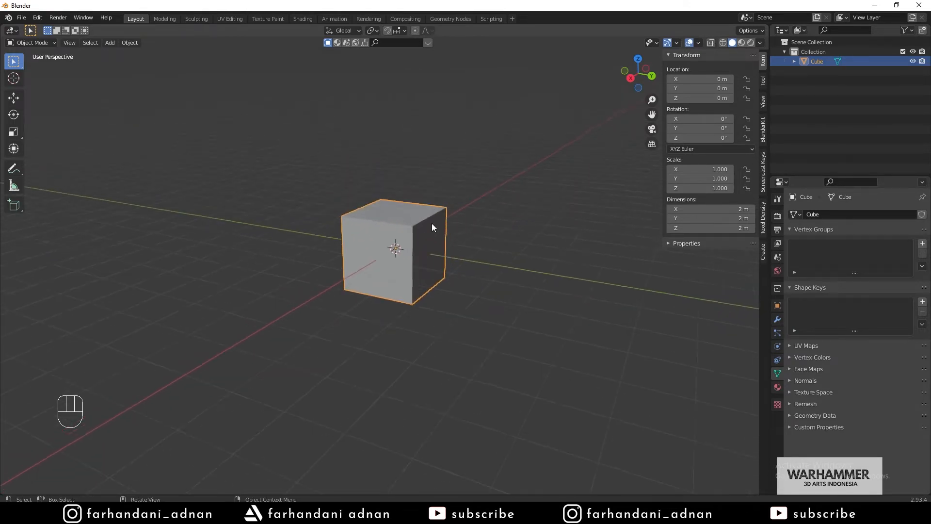
{"action": "scroll", "coordinate": [420, 231], "scroll_direction": "down", "scroll_amount": 2}
{"action": "scroll", "coordinate": [417, 235], "scroll_direction": "up", "scroll_amount": 5}
{"action": "scroll", "coordinate": [417, 235], "scroll_direction": "down", "scroll_amount": 5}
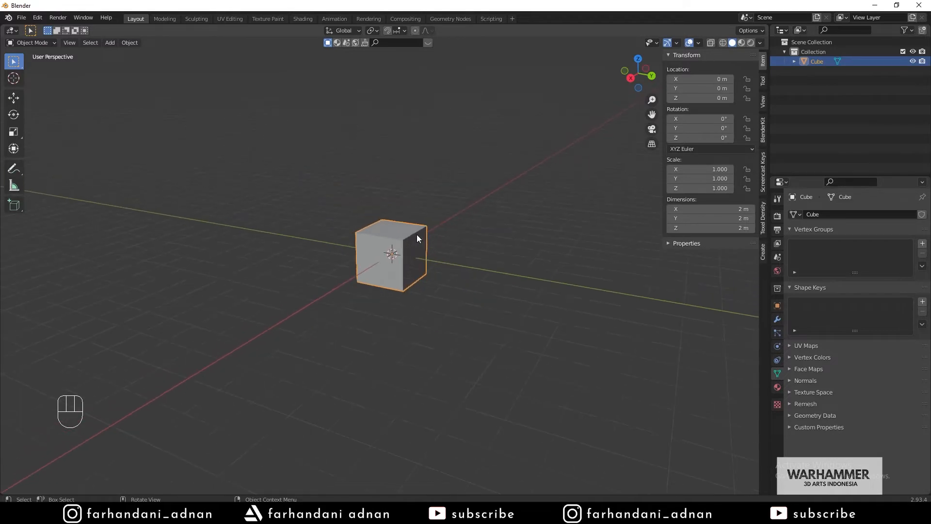
{"action": "scroll", "coordinate": [417, 234], "scroll_direction": "up", "scroll_amount": 4}
- Deselect the cube and hide the 3D viewport's sidebar with the transform values
{"action": "left_click", "coordinate": [488, 228]}
{"action": "middle_click_drag", "start_coordinate": [488, 229], "coordinate": [397, 178]}
{"action": "mouse_move", "coordinate": [412, 221]}
{"action": "middle_mouse_down"}
{"action": "mouse_move", "coordinate": [410, 196]}
{"action": "mouse_move", "coordinate": [410, 266]}
{"action": "mouse_move", "coordinate": [414, 239]}
{"action": "middle_mouse_up"}
{"action": "left_click", "coordinate": [415, 219]}
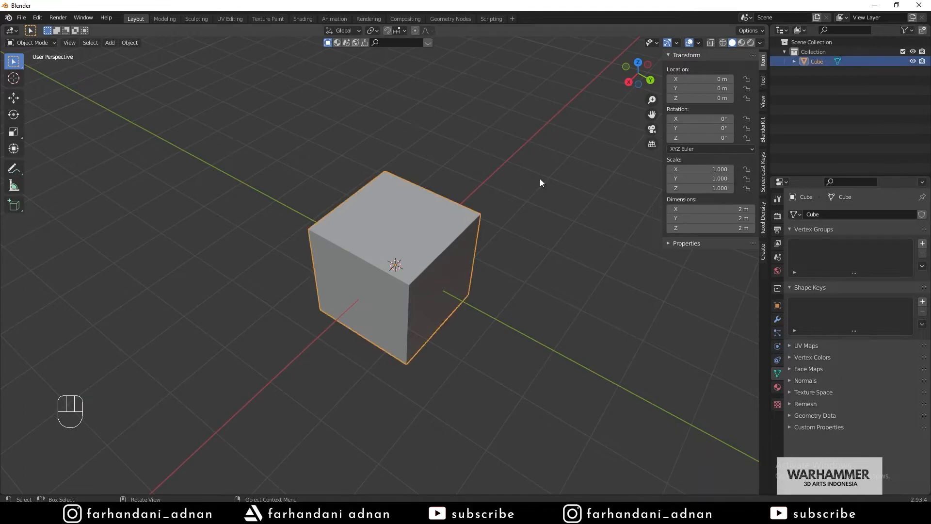
{"action": "left_click", "coordinate": [540, 182]}
{"action": "key", "text": "n"}
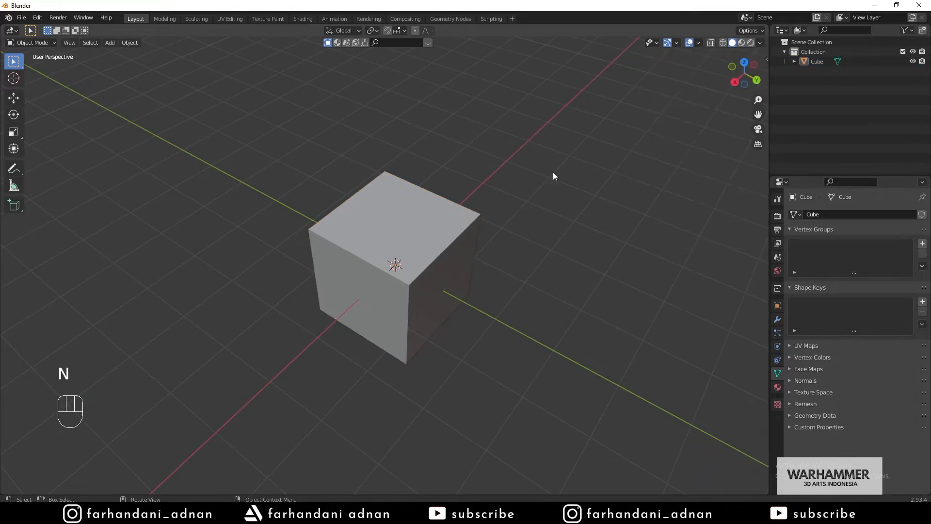
- Select the cube, clear the selection, and select the cube again in Object Mode
{"action": "scroll", "coordinate": [423, 192], "scroll_direction": "down", "scroll_amount": 2}
{"action": "scroll", "coordinate": [424, 192], "scroll_direction": "up", "scroll_amount": 3}
{"action": "scroll", "coordinate": [485, 193], "scroll_direction": "down", "scroll_amount": 3}
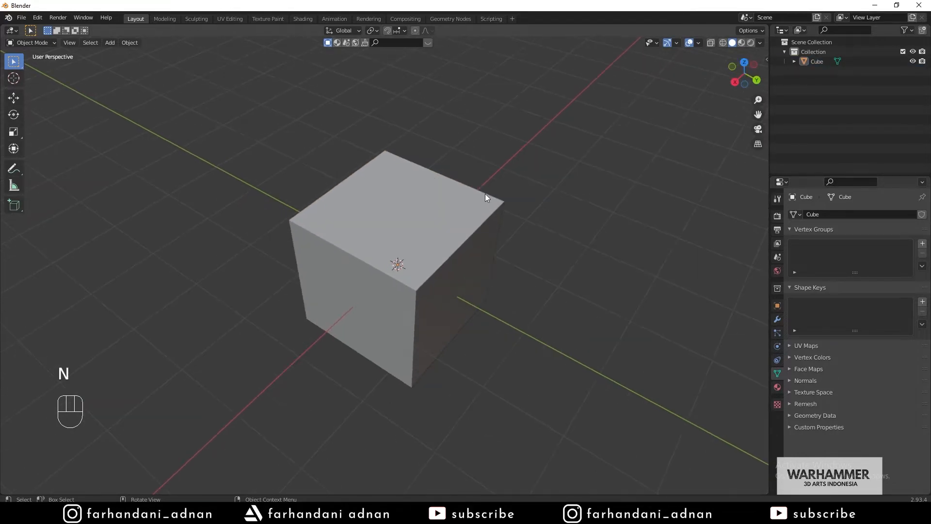
{"action": "mouse_move", "coordinate": [420, 206]}
{"action": "middle_mouse_down"}
{"action": "mouse_move", "coordinate": [475, 174]}
{"action": "mouse_move", "coordinate": [470, 166]}
{"action": "mouse_move", "coordinate": [441, 204]}
{"action": "mouse_move", "coordinate": [433, 193]}
{"action": "middle_mouse_up"}
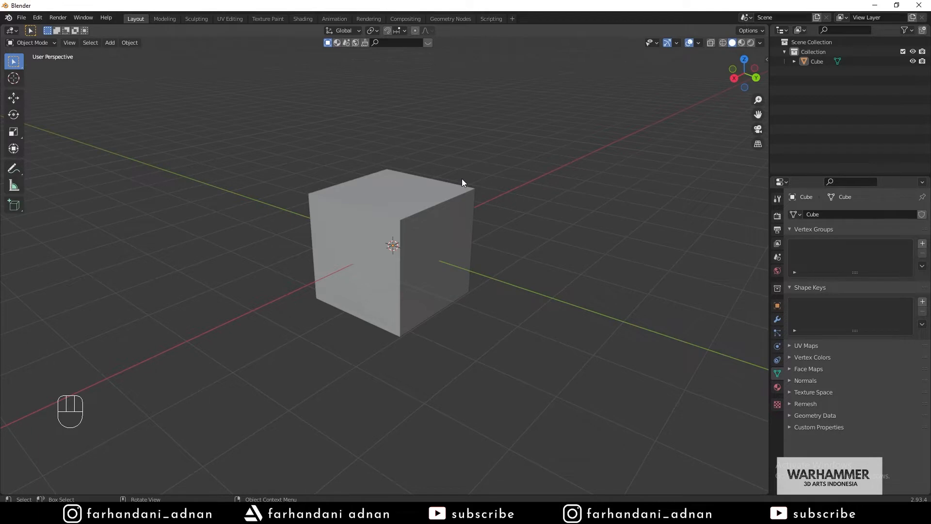
{"action": "mouse_move", "coordinate": [461, 182]}
{"action": "middle_mouse_down"}
{"action": "mouse_move", "coordinate": [415, 177]}
{"action": "mouse_move", "coordinate": [449, 191]}
{"action": "middle_mouse_up"}
{"action": "scroll", "coordinate": [441, 187], "scroll_direction": "up", "scroll_amount": 2}
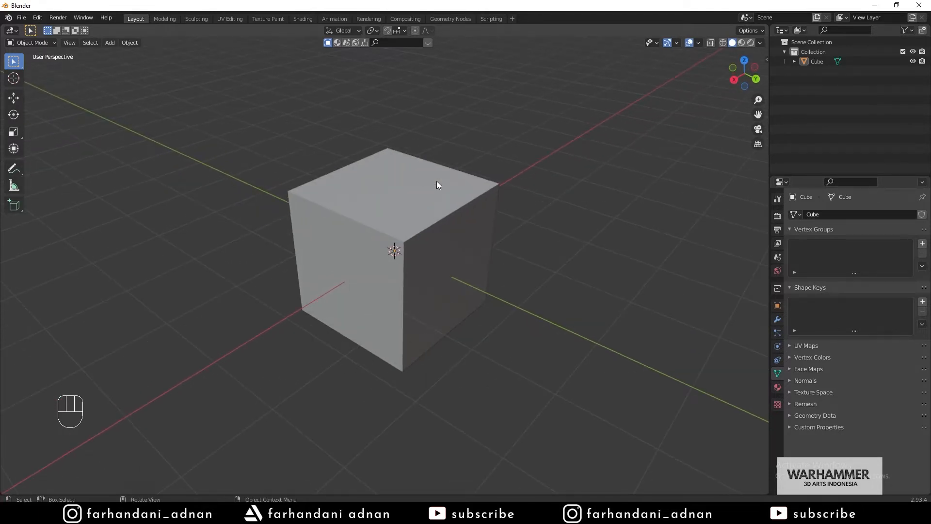
{"action": "left_click", "coordinate": [449, 213]}
{"action": "left_click", "coordinate": [528, 165]}
{"action": "left_click", "coordinate": [415, 183]}
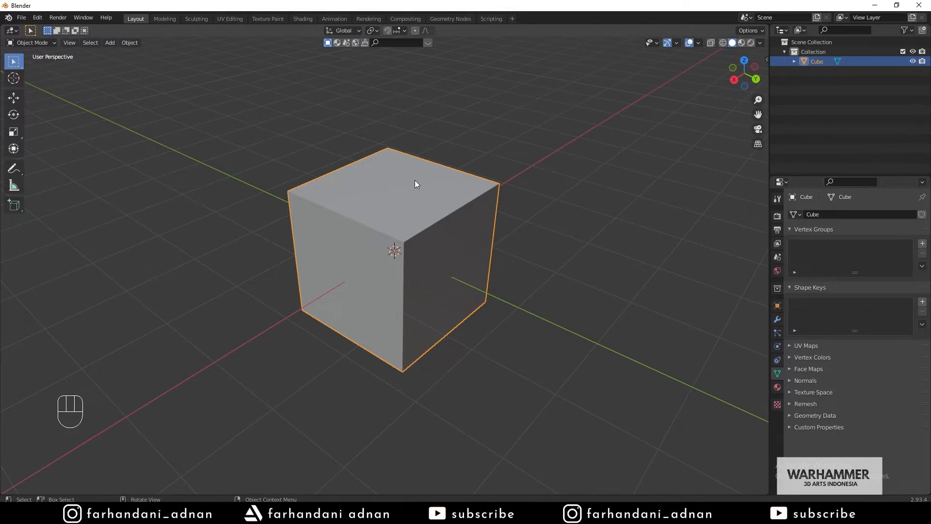
{"action": "scroll", "coordinate": [435, 205], "scroll_direction": "down", "scroll_amount": 3}
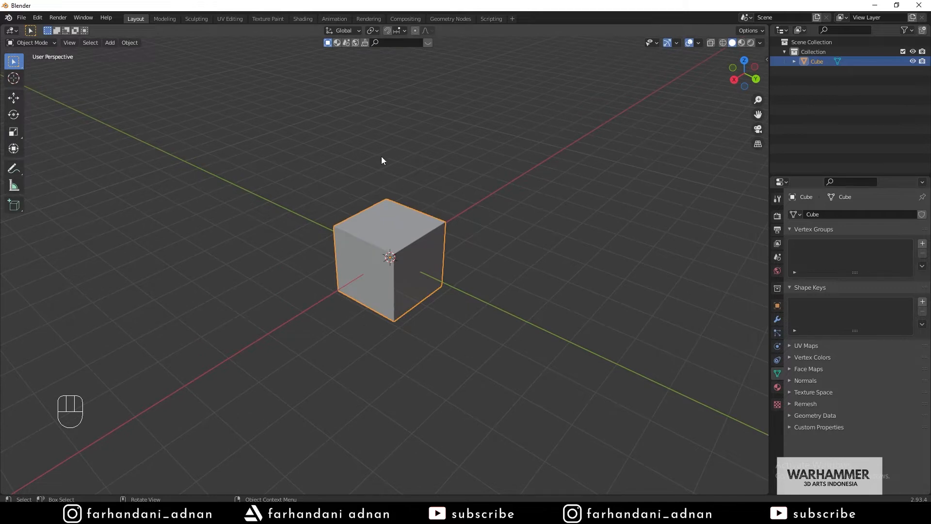
- Look briefly at the Shading workspace, and set the Cycles render device to GPU Compute back in the Layout workspace
{"action": "left_click", "coordinate": [301, 19]}
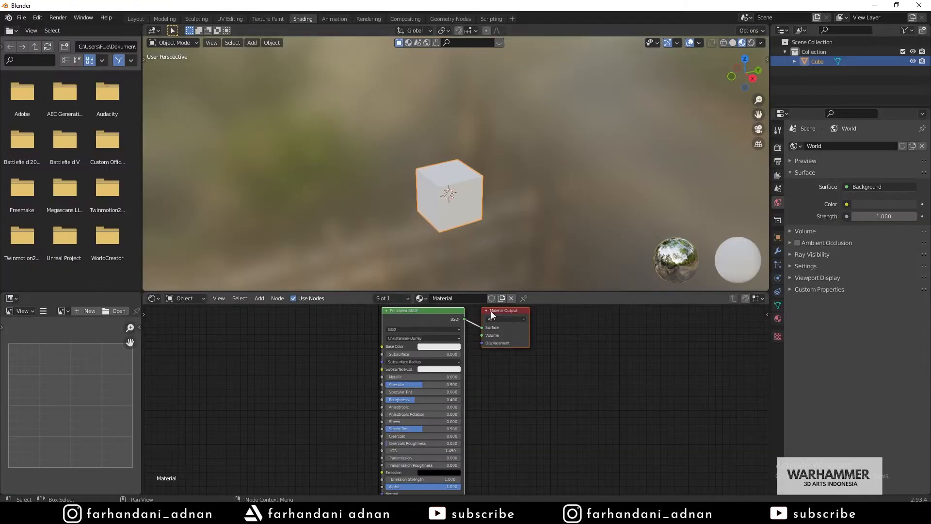
{"action": "left_click", "coordinate": [144, 18]}
{"action": "left_click", "coordinate": [776, 216]}
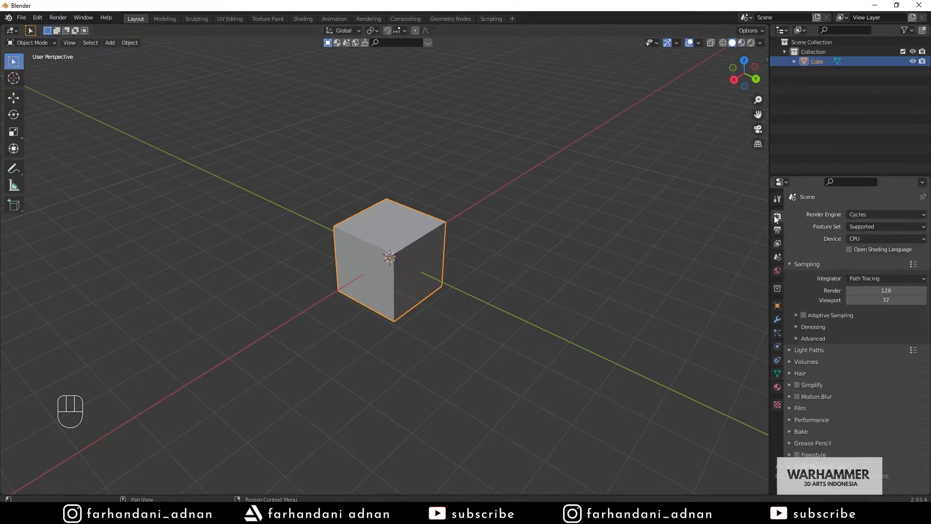
{"action": "left_click", "coordinate": [861, 238]}
{"action": "left_click", "coordinate": [861, 260]}
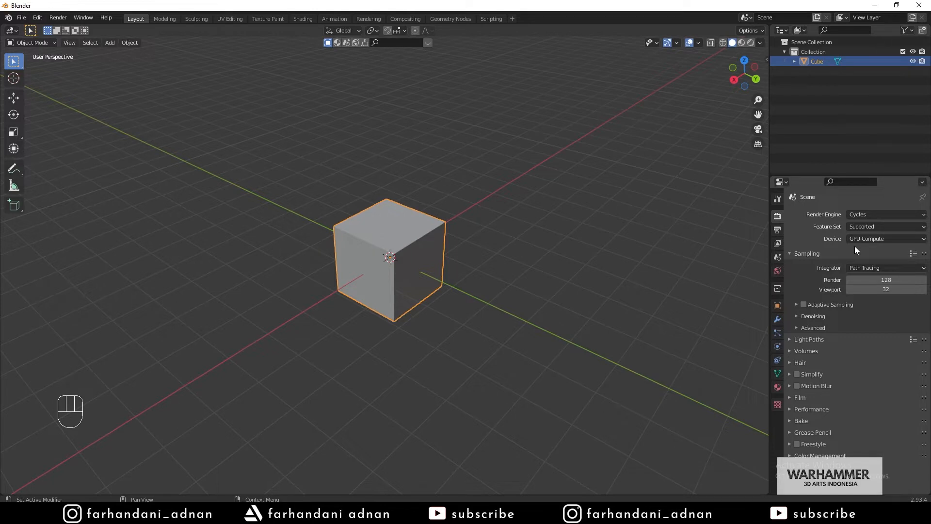
- Switch the Cycles render device to CPU and back to GPU Compute
{"action": "left_click", "coordinate": [857, 240]}
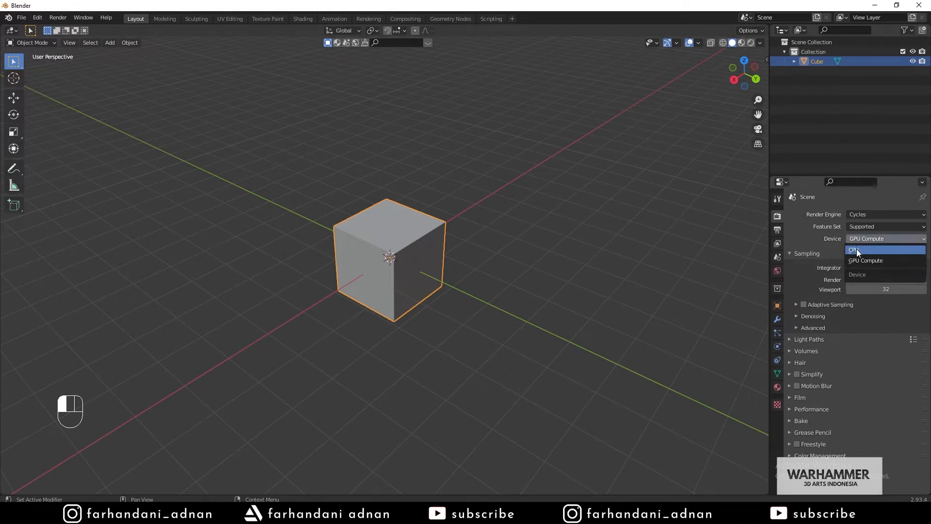
{"action": "left_click", "coordinate": [856, 249]}
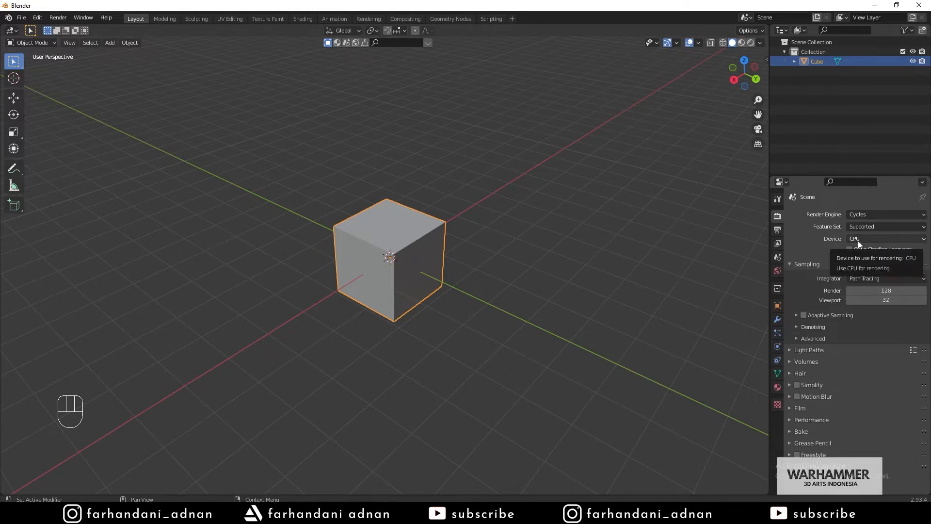
{"action": "left_click", "coordinate": [857, 240]}
{"action": "left_click", "coordinate": [859, 261]}
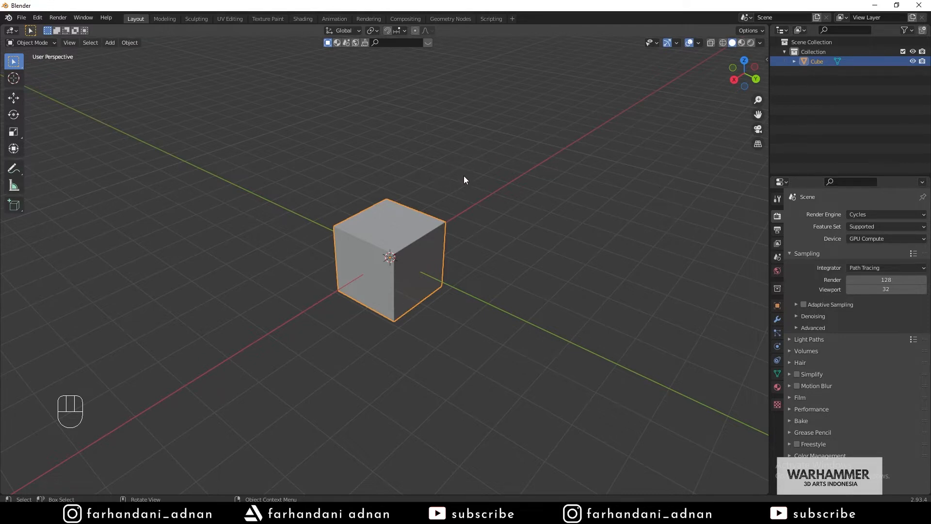
- Look at the hammer and shield reference image 0001.png in Photos, and return to Blender
{"action": "middle_click_drag", "start_coordinate": [409, 164], "coordinate": [436, 190]}
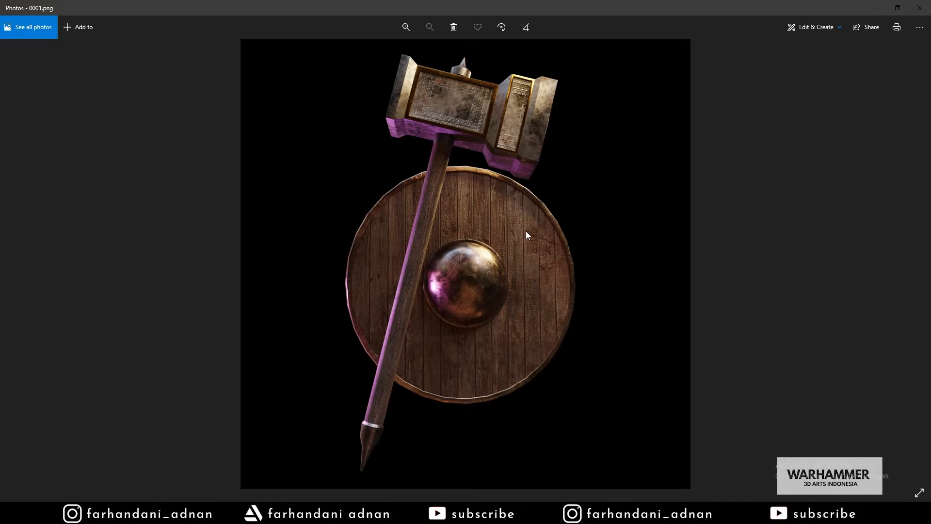
{"action": "left_click", "coordinate": [875, 8]}
{"action": "middle_click_drag", "start_coordinate": [382, 301], "coordinate": [333, 297]}
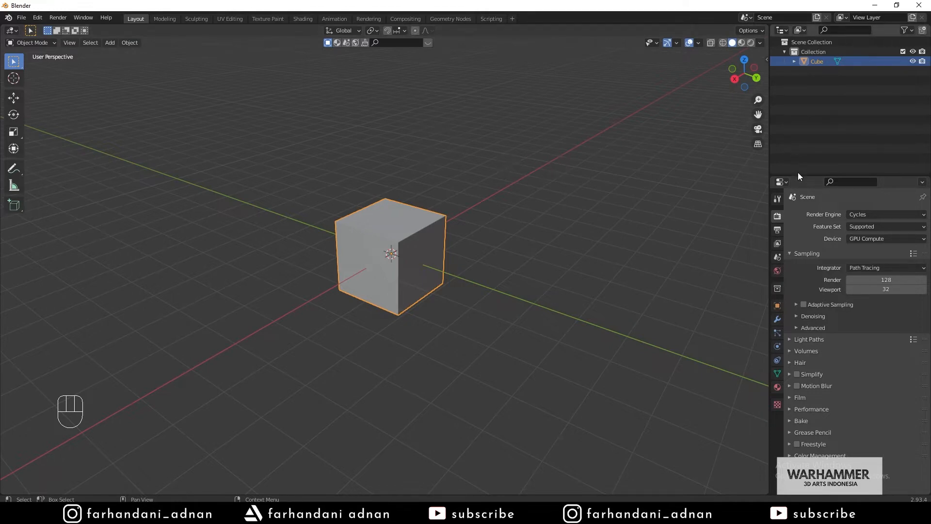
- Split the Properties editor into an additional area below the Outliner, make it a UV Editor, and put the cube in Edit Mode
{"action": "left_click_drag", "start_coordinate": [795, 174], "coordinate": [792, 259]}
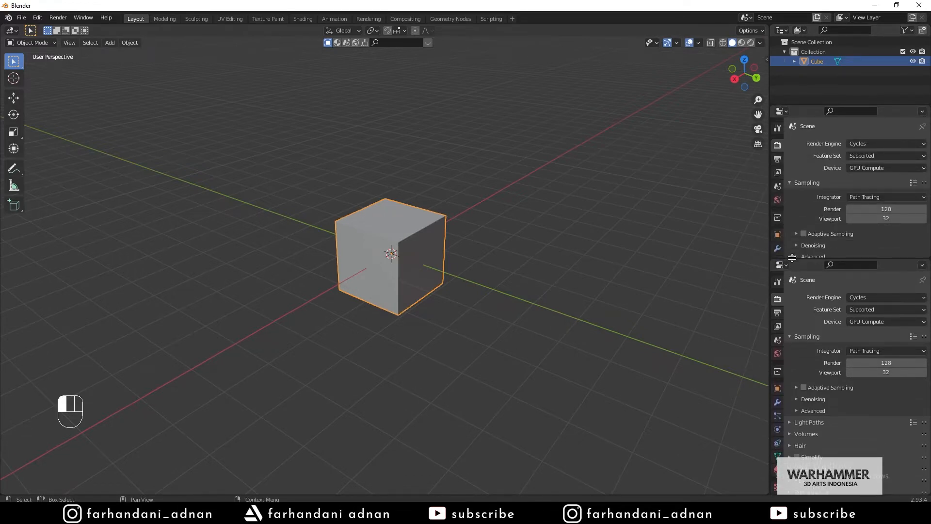
{"action": "left_click_drag", "start_coordinate": [817, 106], "coordinate": [806, 130]}
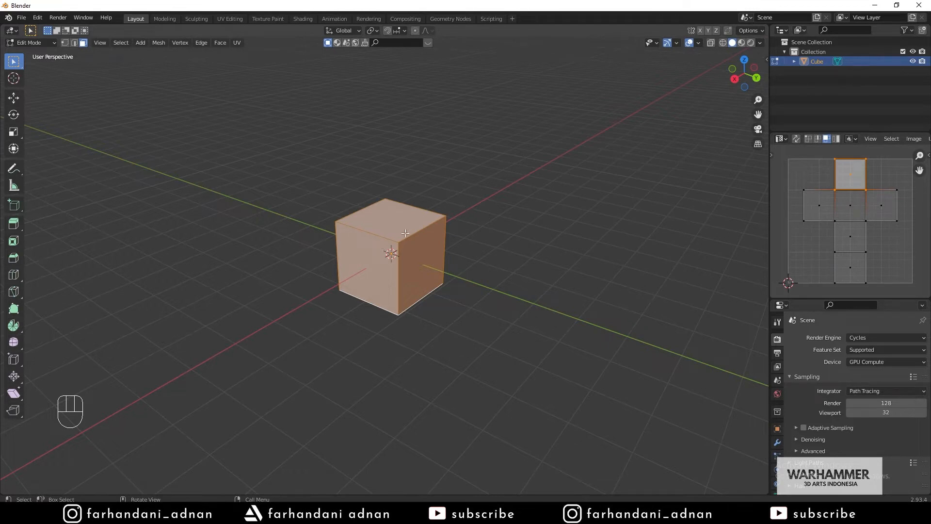
- Examine the cube's UV layout by selecting its unwrapped faces one after another in the UV Editor
{"action": "left_click", "coordinate": [877, 200]}
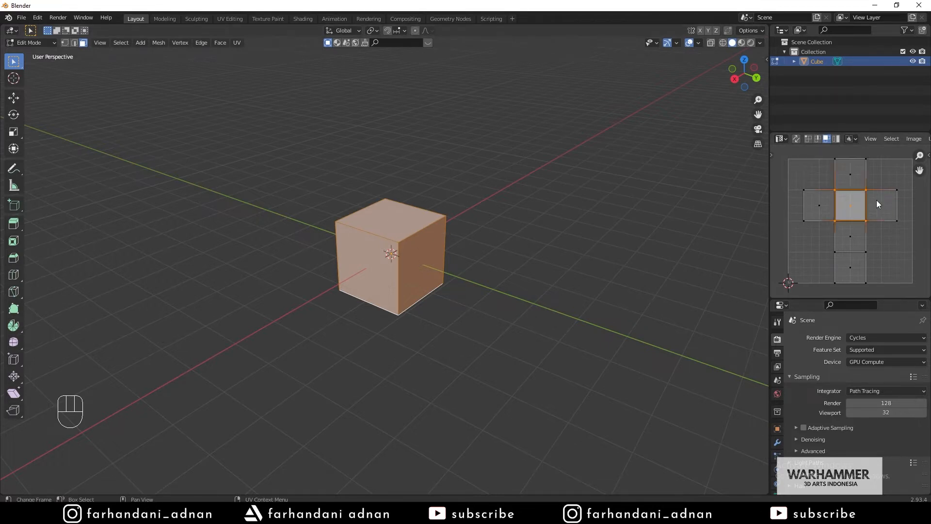
{"action": "left_click", "coordinate": [809, 202]}
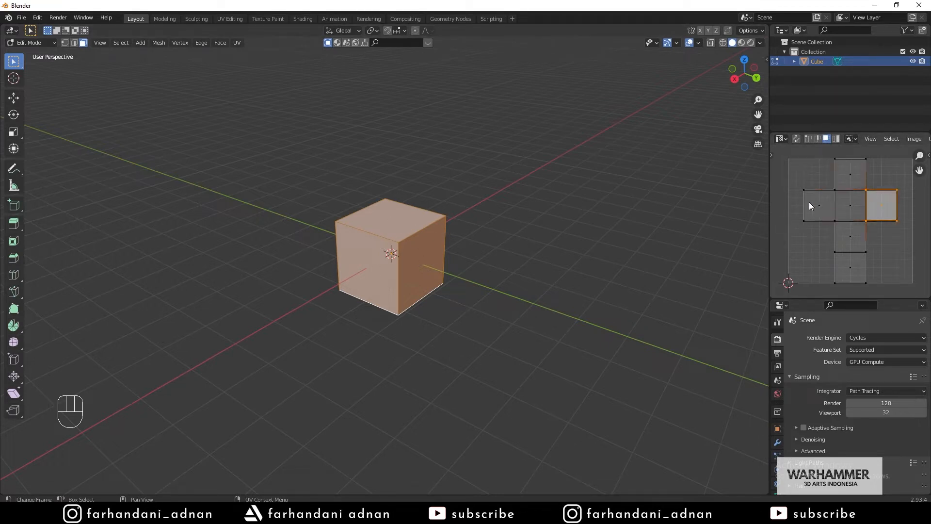
{"action": "left_click", "coordinate": [851, 212]}
{"action": "left_click", "coordinate": [855, 257]}
{"action": "left_click", "coordinate": [849, 231]}
{"action": "left_click", "coordinate": [847, 179]}
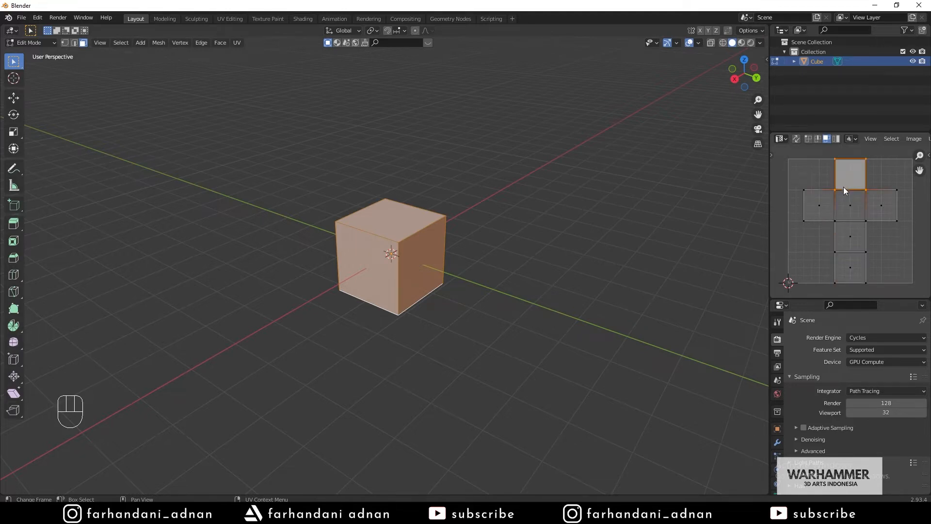
- Widen the UV Editor, start opening an image and browse to the Project 16 - Weapon & Armor folder under G:\Youtube\3D ARTS INDONESIA
{"action": "left_click_drag", "start_coordinate": [770, 179], "coordinate": [597, 189]}
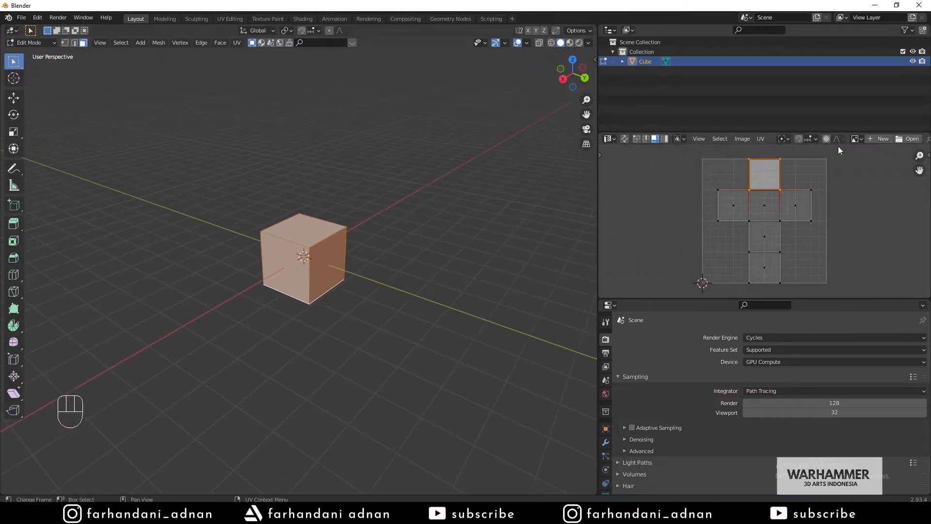
{"action": "left_click", "coordinate": [904, 139]}
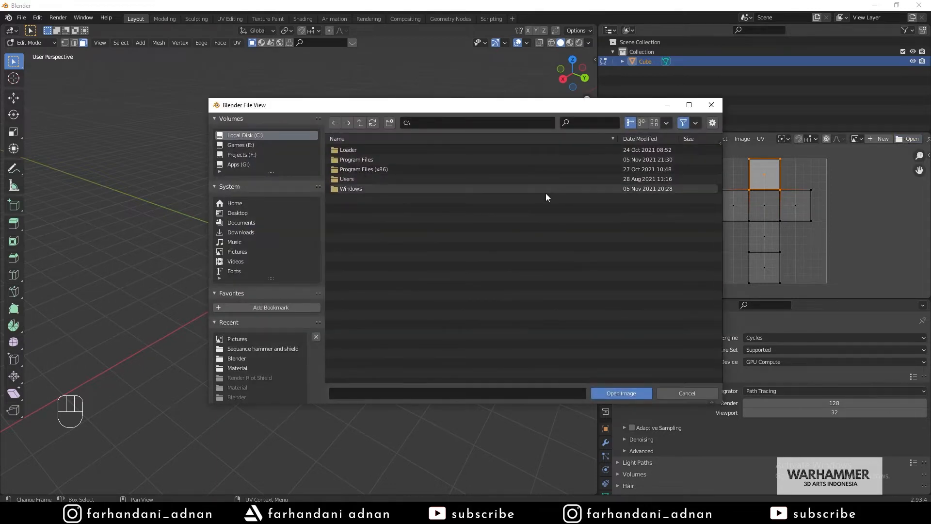
{"action": "left_click", "coordinate": [241, 164]}
{"action": "scroll", "coordinate": [379, 289], "scroll_direction": "down", "scroll_amount": 2}
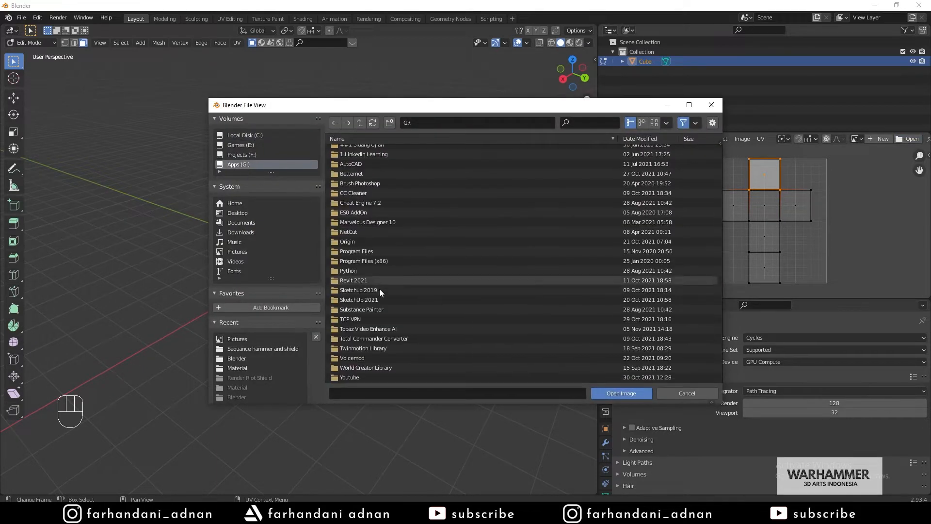
{"action": "left_click", "coordinate": [343, 375]}
{"action": "left_click", "coordinate": [343, 374]}
{"action": "double_click", "coordinate": [361, 165]}
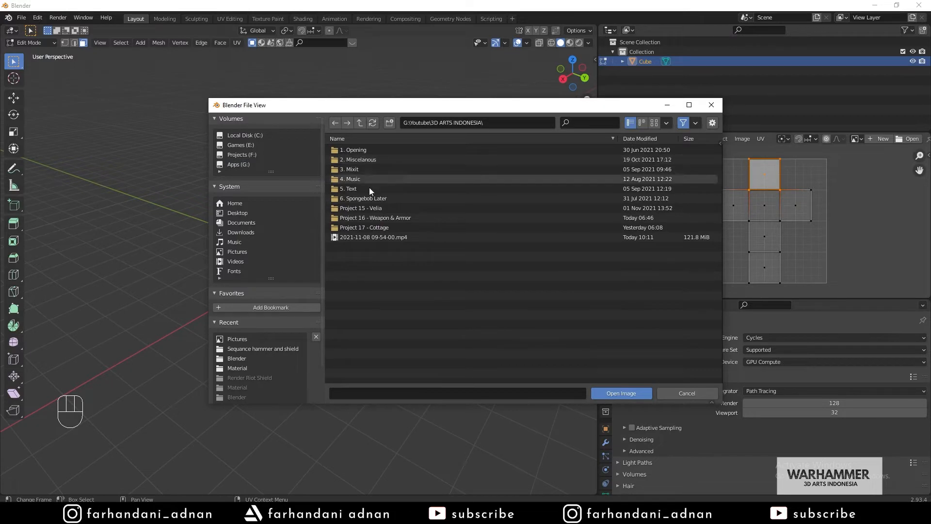
{"action": "double_click", "coordinate": [373, 219]}
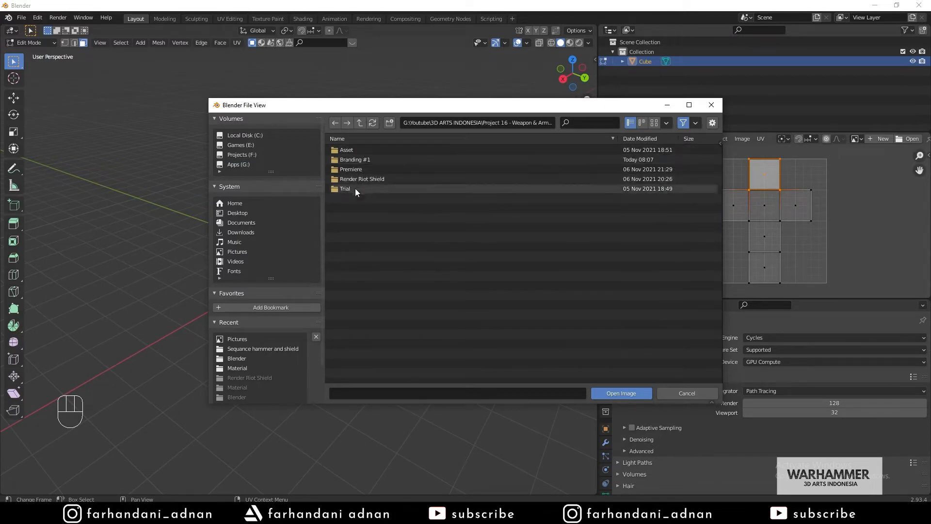
{"action": "double_click", "coordinate": [357, 151]}
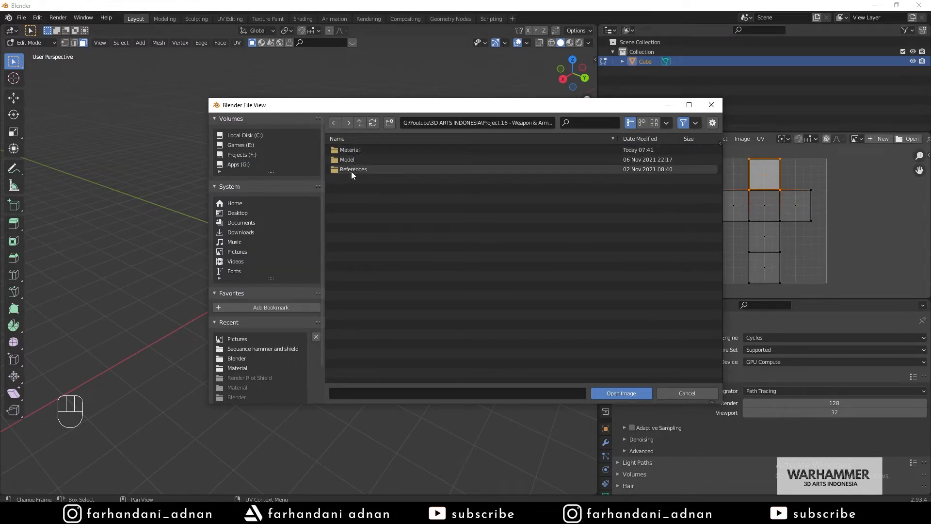
{"action": "double_click", "coordinate": [351, 169]}
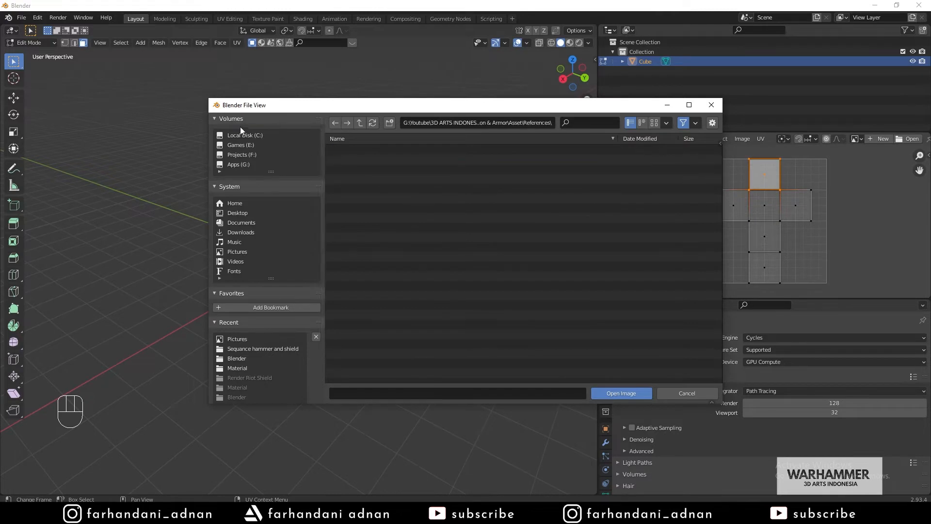
{"action": "left_click", "coordinate": [335, 123]}
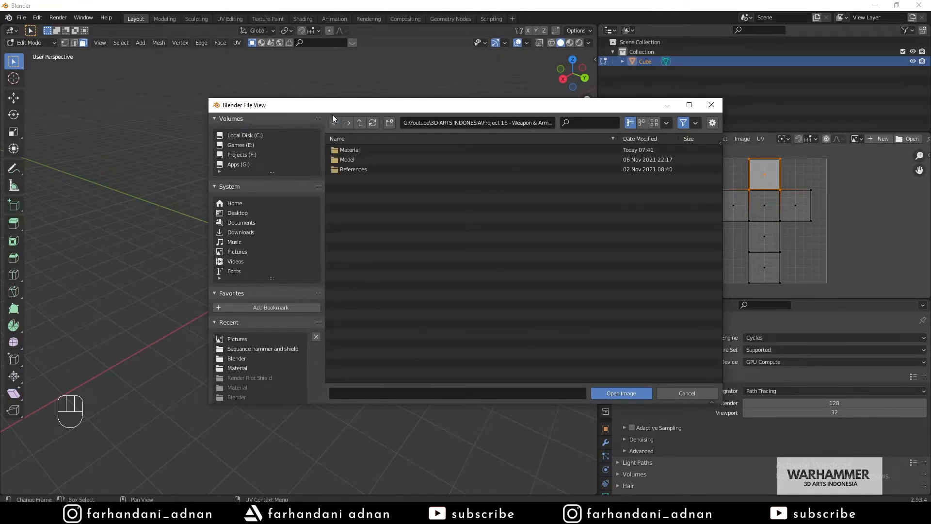
{"action": "left_click", "coordinate": [334, 123]}
- Open the reference image 0001.png from the Sequance hammer and shield folder inside Branding #1
{"action": "double_click", "coordinate": [365, 159]}
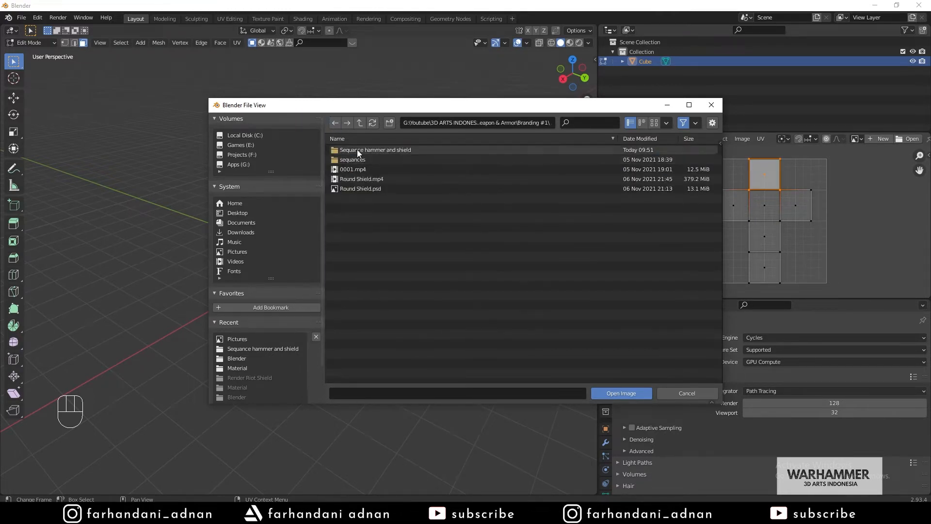
{"action": "double_click", "coordinate": [357, 150]}
{"action": "double_click", "coordinate": [357, 150]}
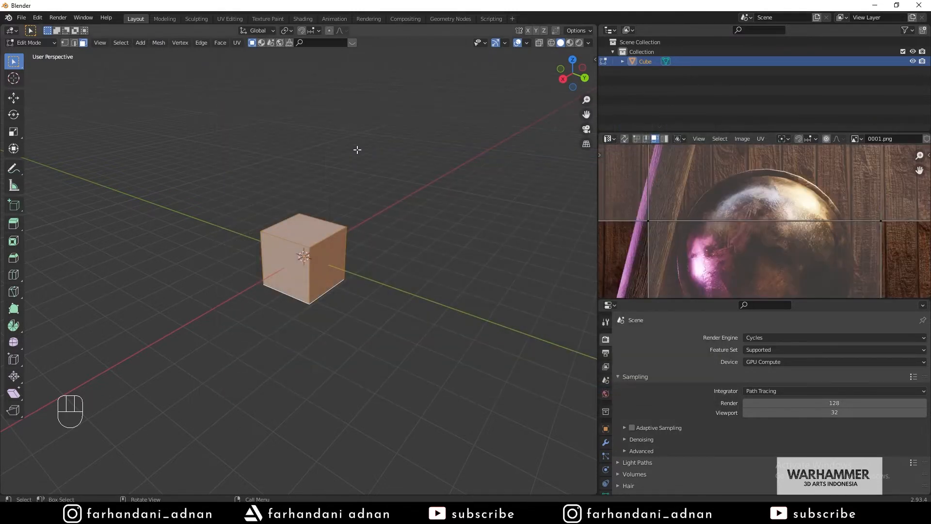
- Return the cube to Object Mode and widen the 3D viewport again beside the reference image
{"action": "key", "text": "Home"}
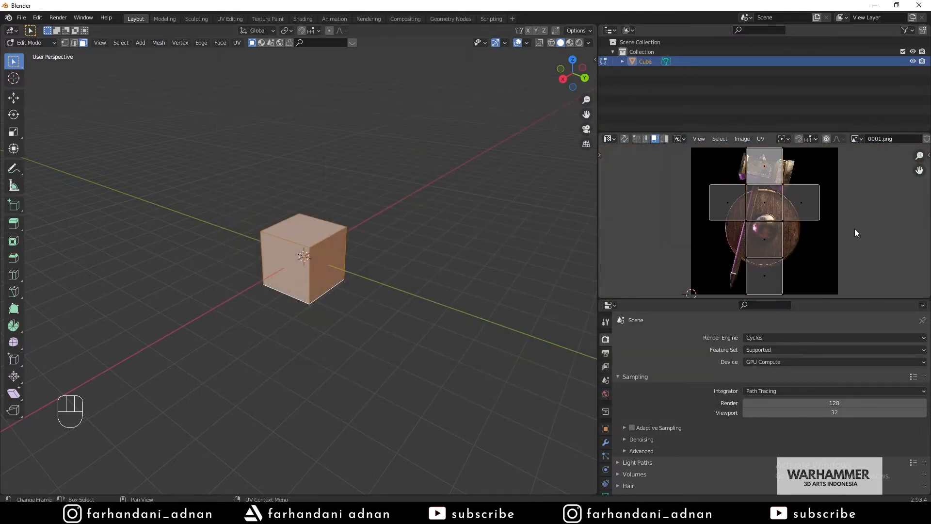
{"action": "key", "text": "Tab"}
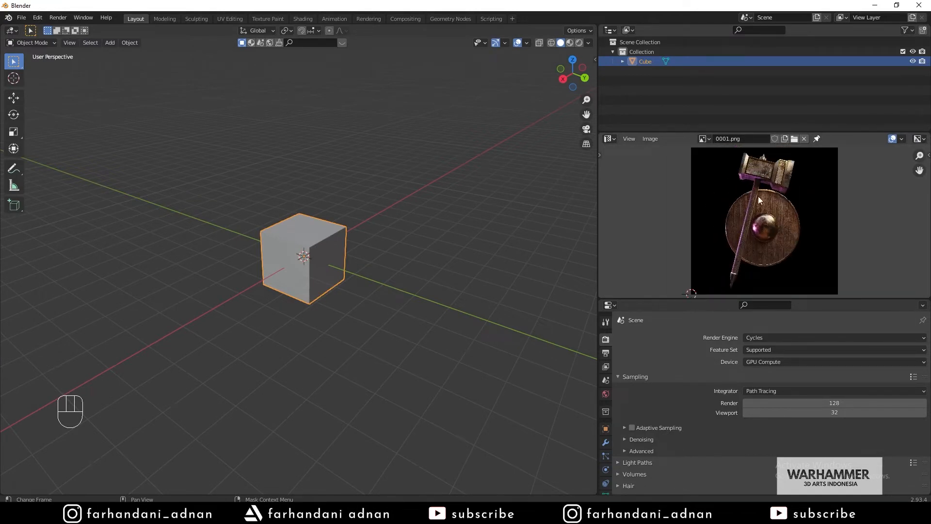
{"action": "left_click_drag", "start_coordinate": [598, 270], "coordinate": [766, 272]}
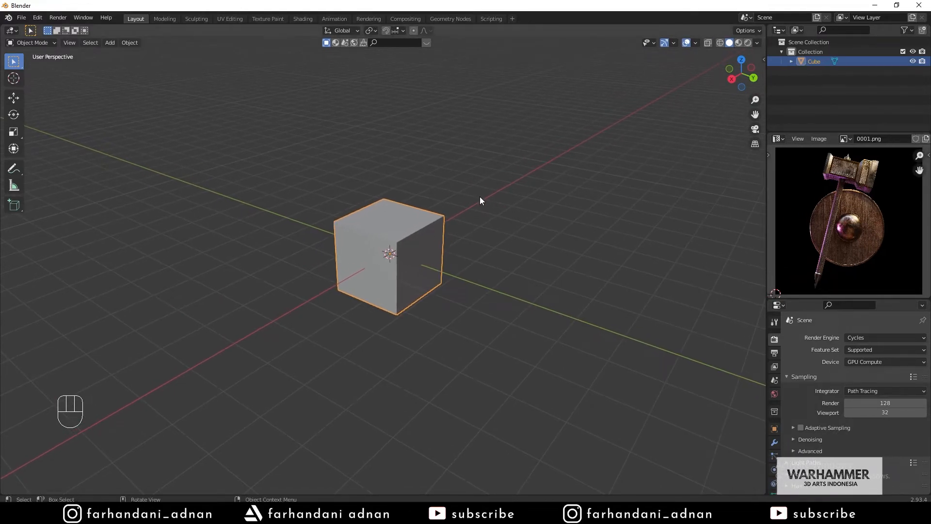
- Delete the cube from the scene
{"action": "key", "text": "x"}
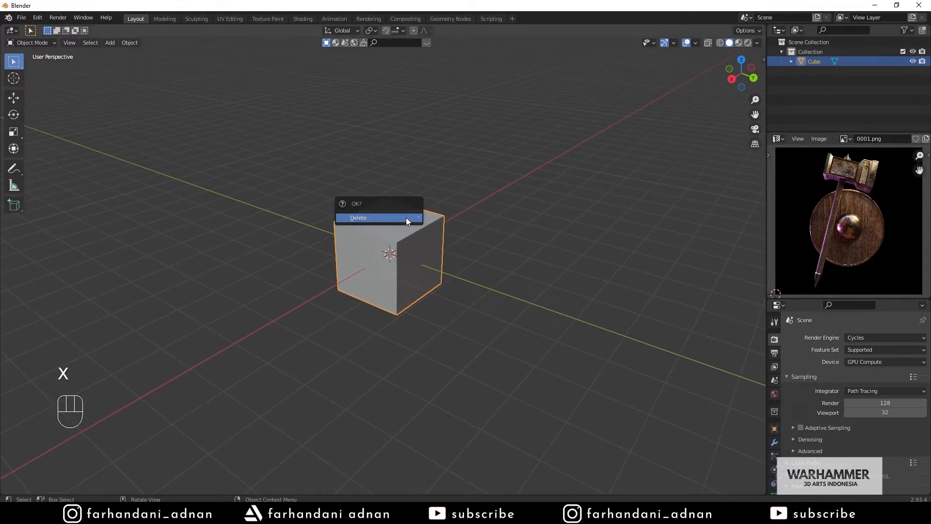
{"action": "left_click", "coordinate": [375, 222]}
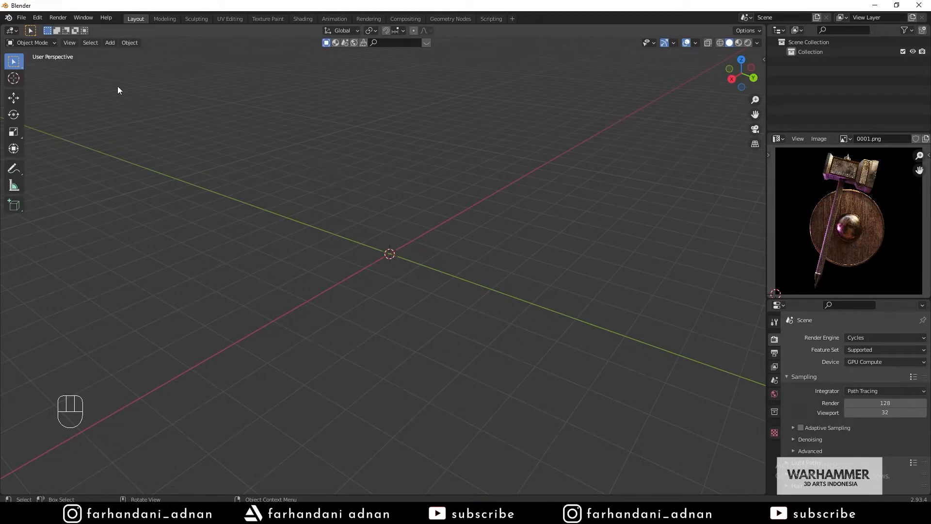
- Set the 3D viewport to the Front orthographic viewpoint
{"action": "left_click", "coordinate": [71, 43]}
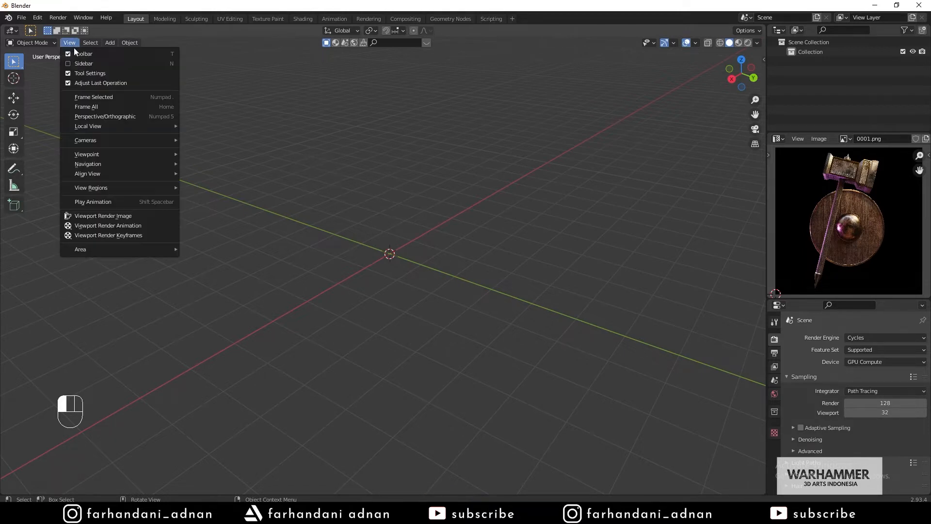
{"action": "mouse_move", "coordinate": [104, 154]}
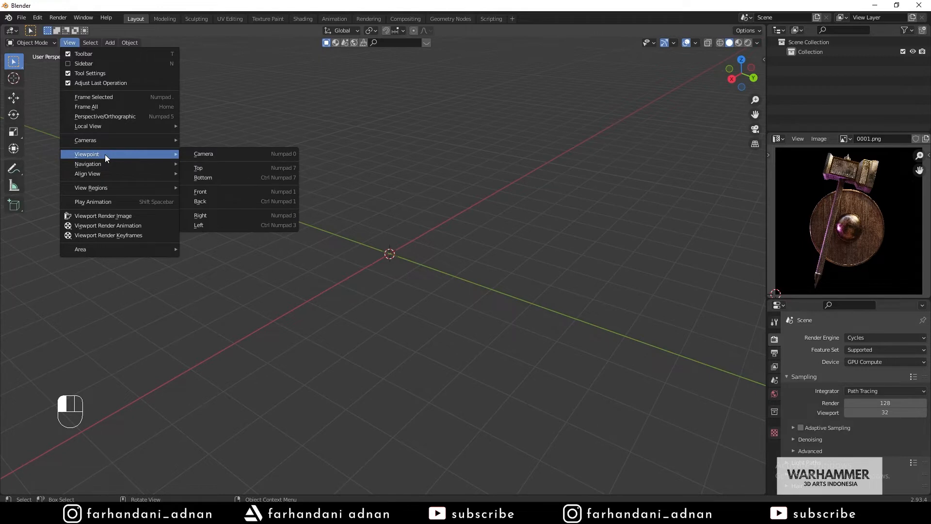
{"action": "left_click", "coordinate": [218, 192]}
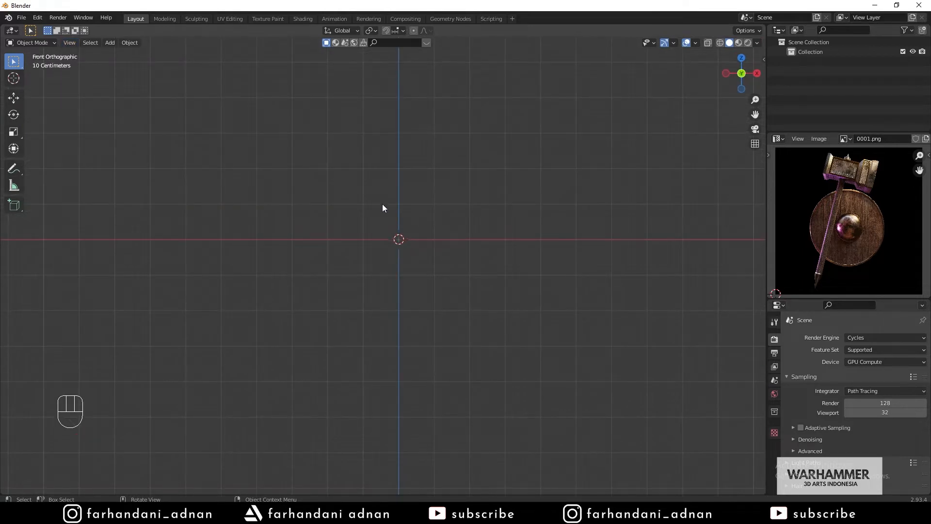
{"action": "left_click", "coordinate": [71, 43]}
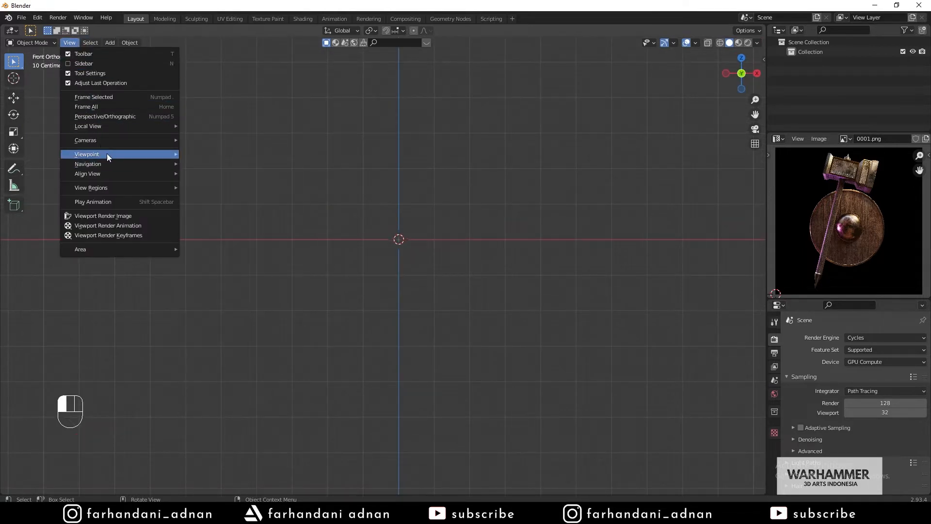
{"action": "mouse_move", "coordinate": [111, 154]}
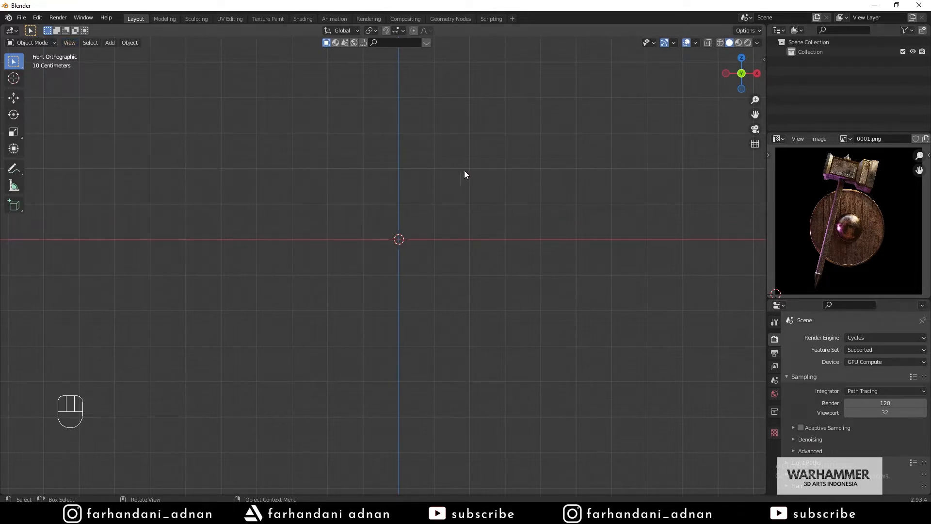
{"action": "key", "text": "KP_1"}
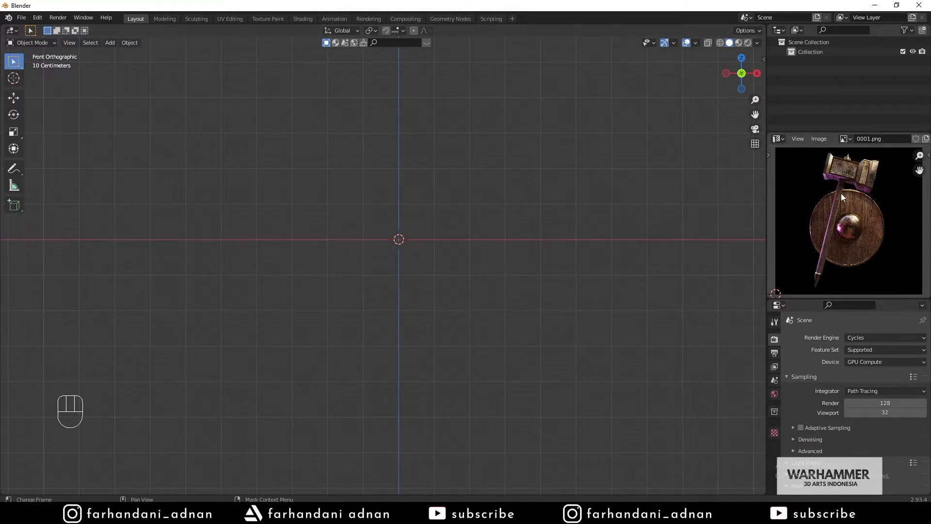
{"action": "key", "text": "shift"}
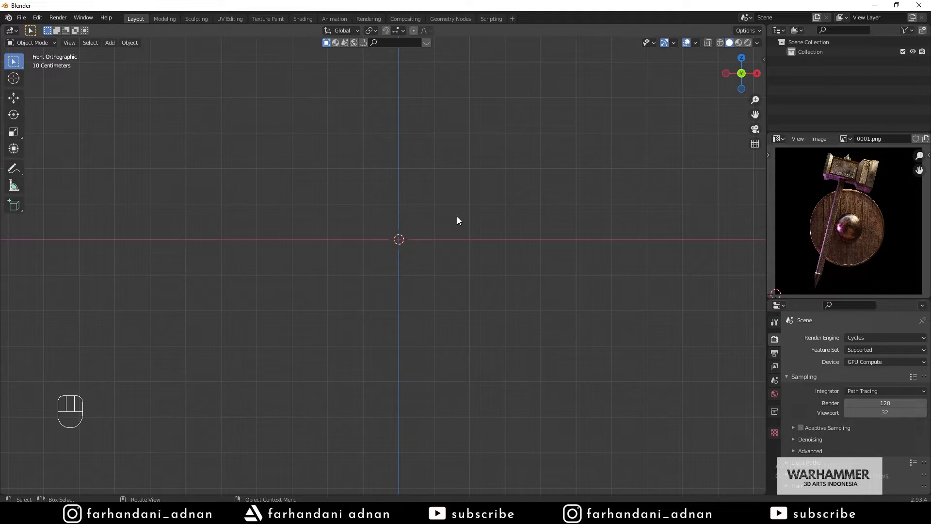
{"action": "key", "text": "shift+a"}
{"action": "mouse_move", "coordinate": [423, 218]}
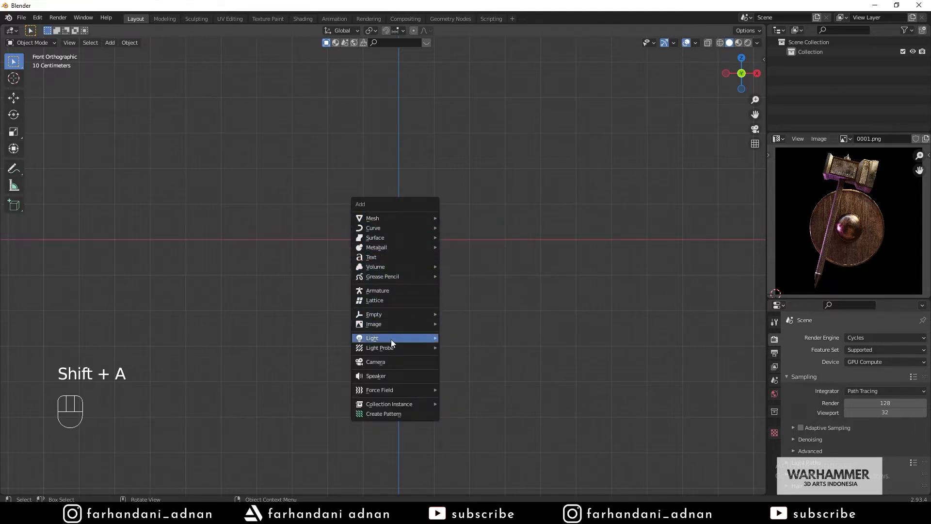
{"action": "mouse_move", "coordinate": [401, 347]}
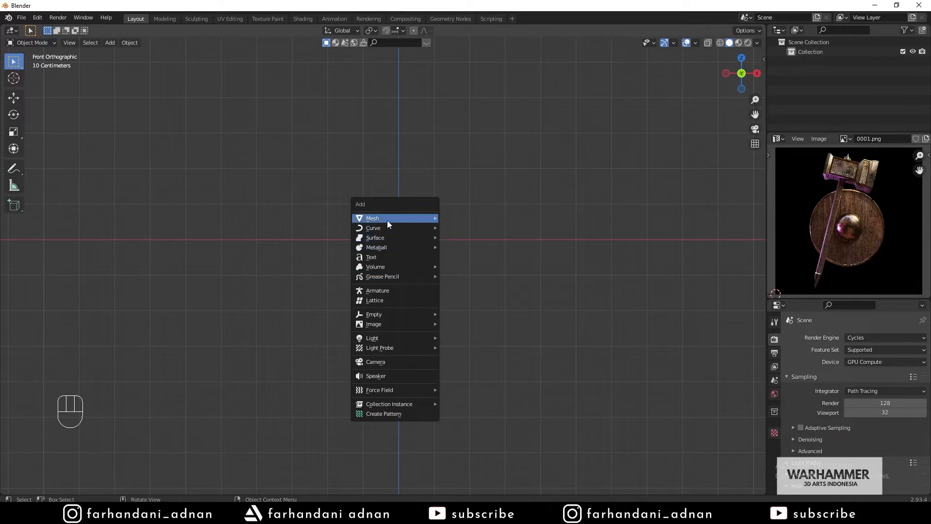
{"action": "mouse_move", "coordinate": [387, 220]}
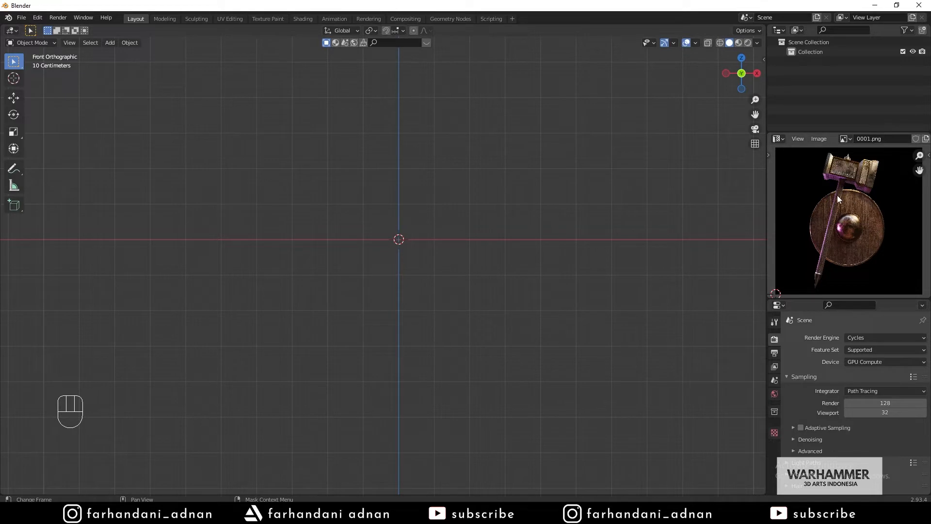
- Add a cylinder mesh at the world origin as the base for the hammer's handle
{"action": "scroll", "coordinate": [840, 192], "scroll_direction": "up", "scroll_amount": 3}
{"action": "scroll", "coordinate": [841, 191], "scroll_direction": "down", "scroll_amount": 3}
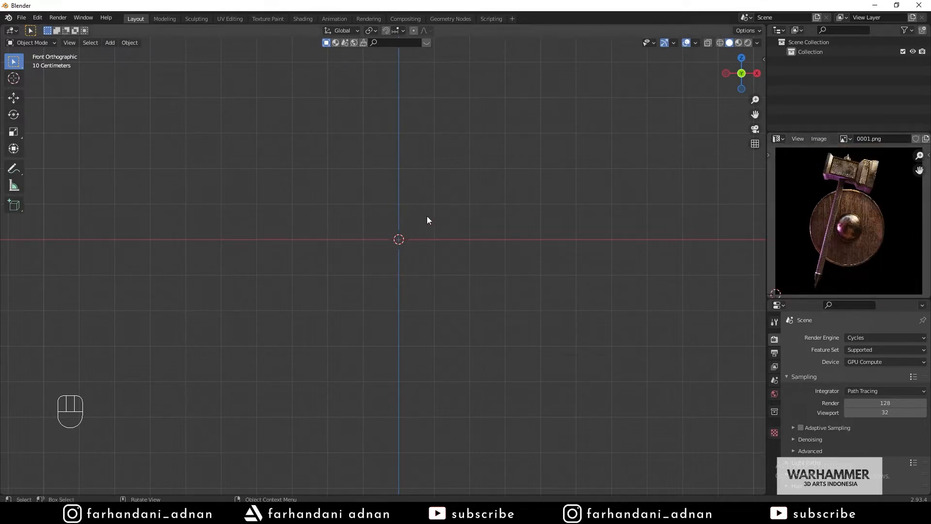
{"action": "key", "text": "shift+a"}
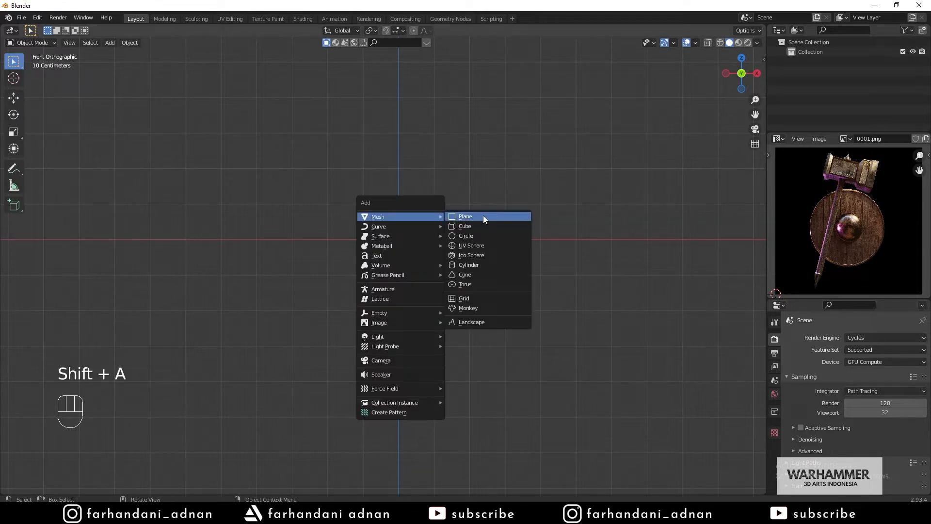
{"action": "left_click", "coordinate": [467, 266]}
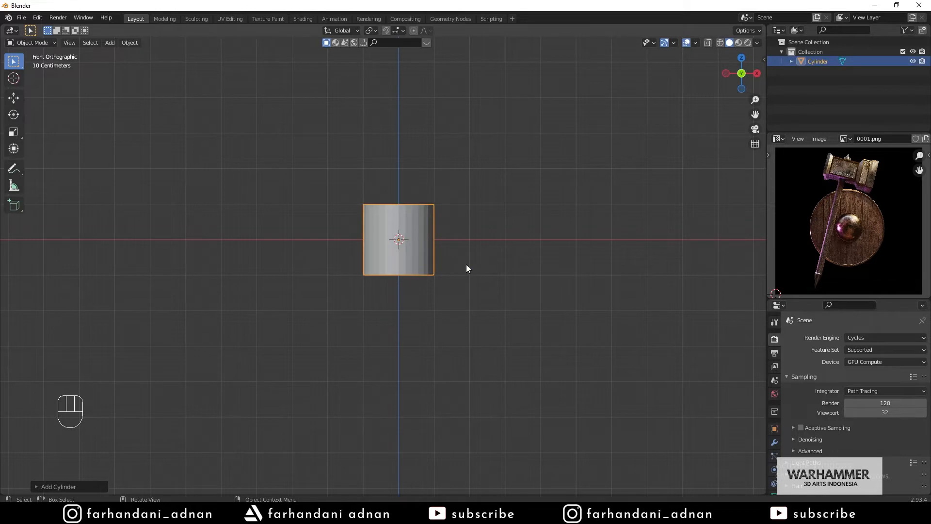
{"action": "middle_click_drag", "start_coordinate": [432, 218], "coordinate": [430, 247]}
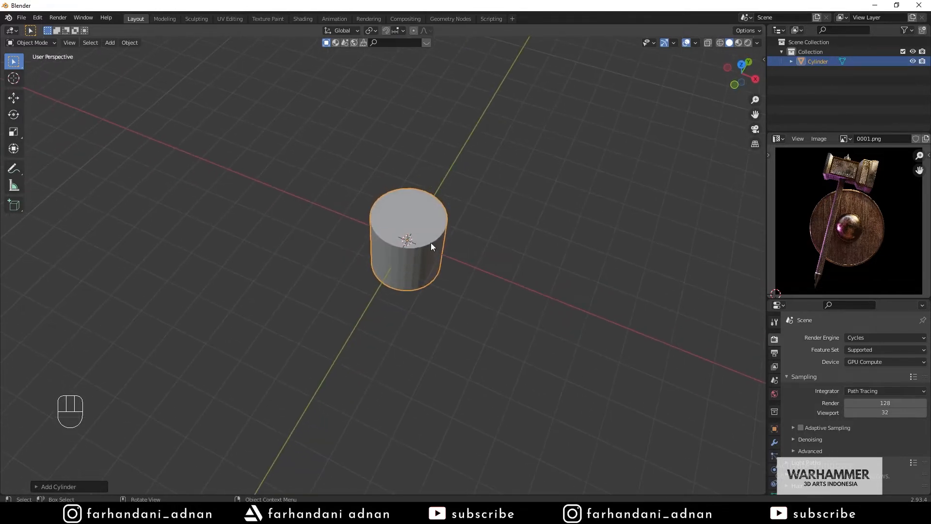
- Set the new cylinder's cap fill type to Nothing so both ends are open
{"action": "left_click", "coordinate": [51, 486]}
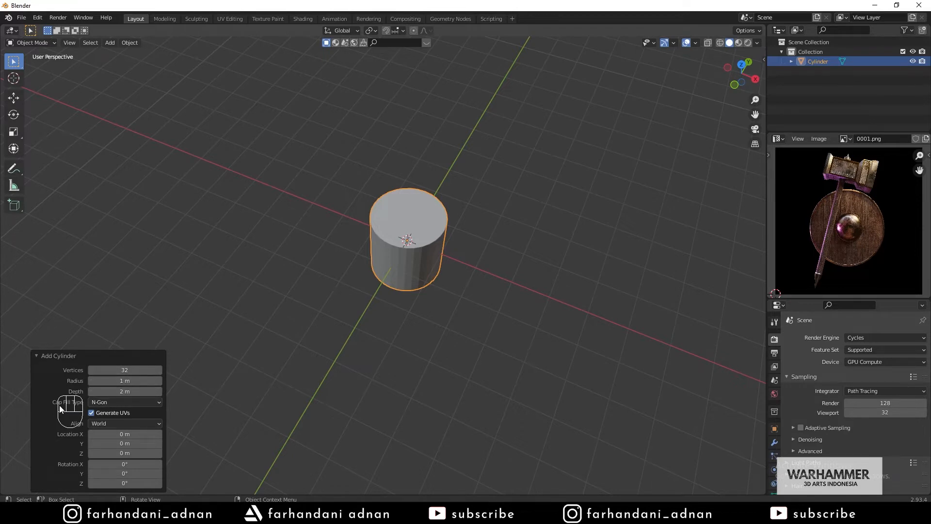
{"action": "left_click", "coordinate": [106, 402]}
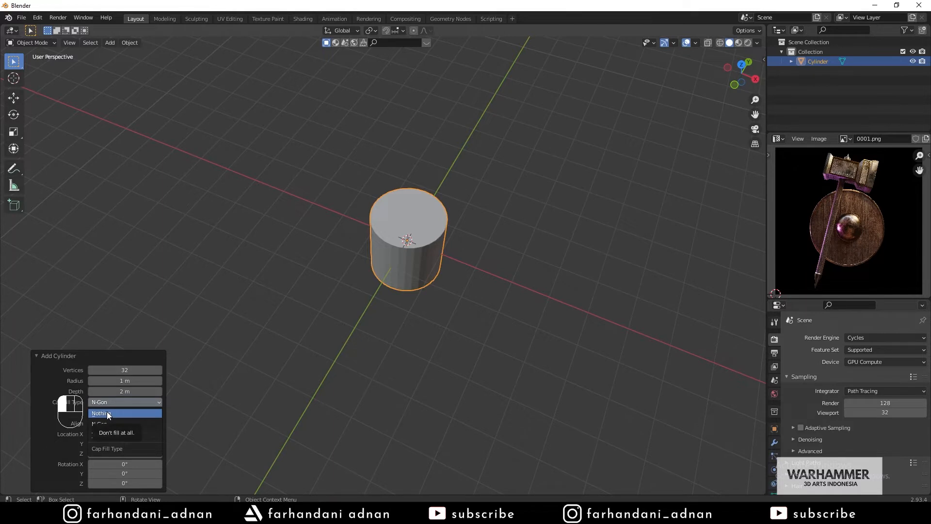
{"action": "left_click", "coordinate": [106, 413]}
{"action": "middle_click_drag", "start_coordinate": [453, 243], "coordinate": [432, 220]}
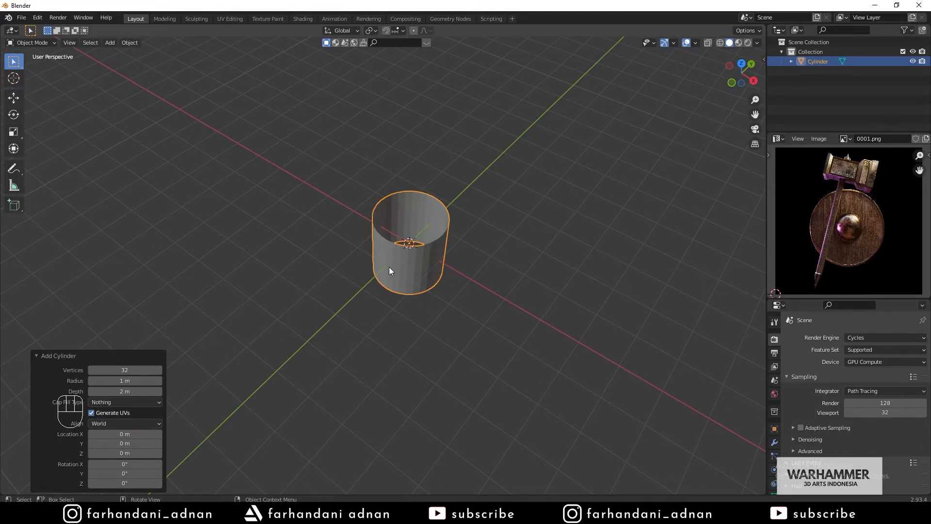
{"action": "middle_click_drag", "start_coordinate": [389, 266], "coordinate": [446, 208]}
{"action": "scroll", "coordinate": [449, 205], "scroll_direction": "up", "scroll_amount": 4}
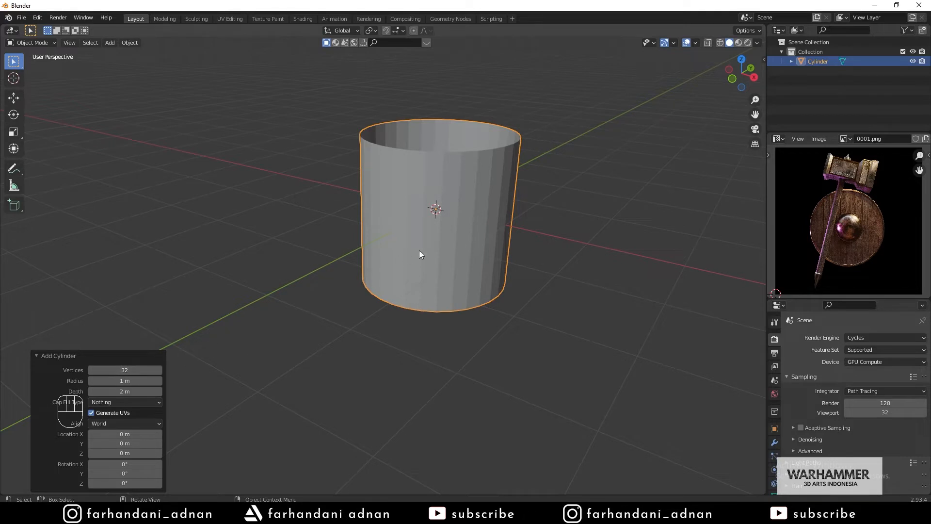
{"action": "middle_click_drag", "start_coordinate": [420, 254], "coordinate": [442, 267]}
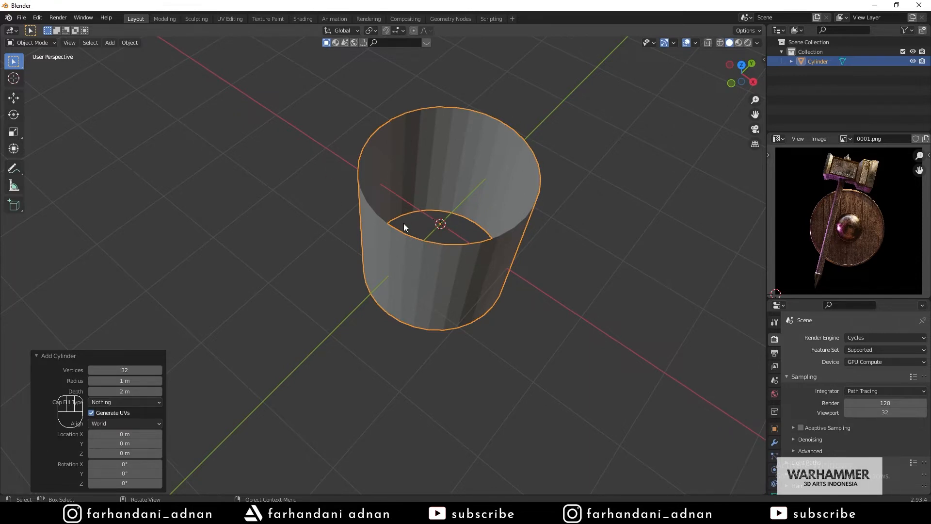
- Try a vertex count of 16 for the cylinder
{"action": "middle_click_drag", "start_coordinate": [315, 309], "coordinate": [333, 295]}
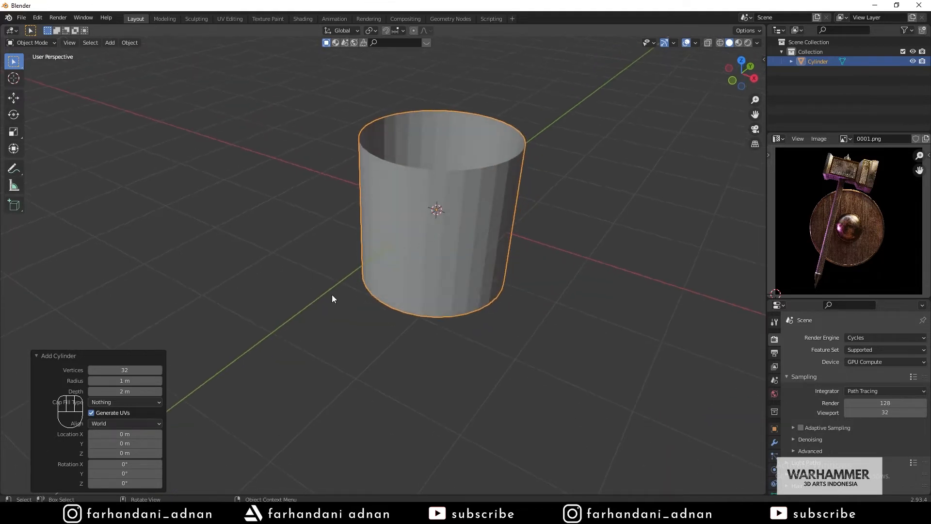
{"action": "left_click", "coordinate": [112, 369]}
{"action": "type", "text": "16"}
{"action": "key", "text": "Return"}
- Set the cylinder's vertex count to 20
{"action": "left_click", "coordinate": [135, 370]}
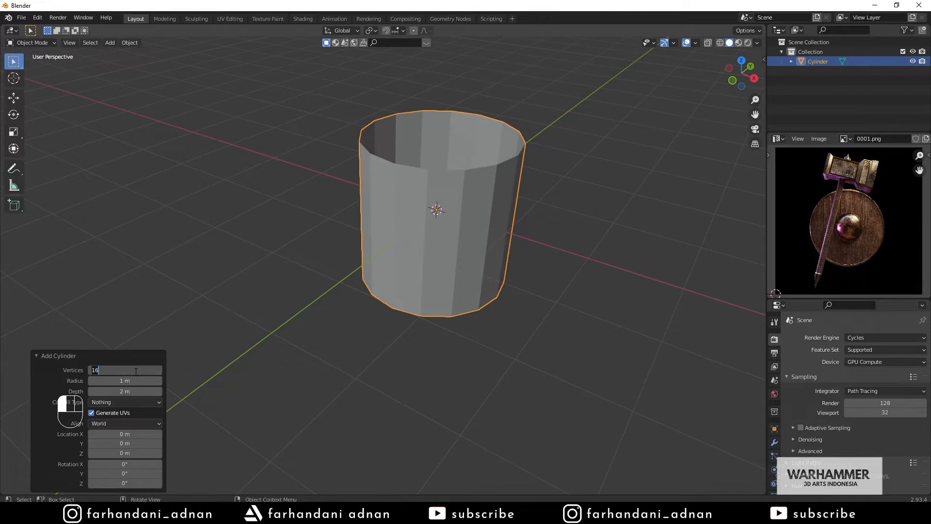
{"action": "type", "text": "20"}
{"action": "key", "text": "Return"}
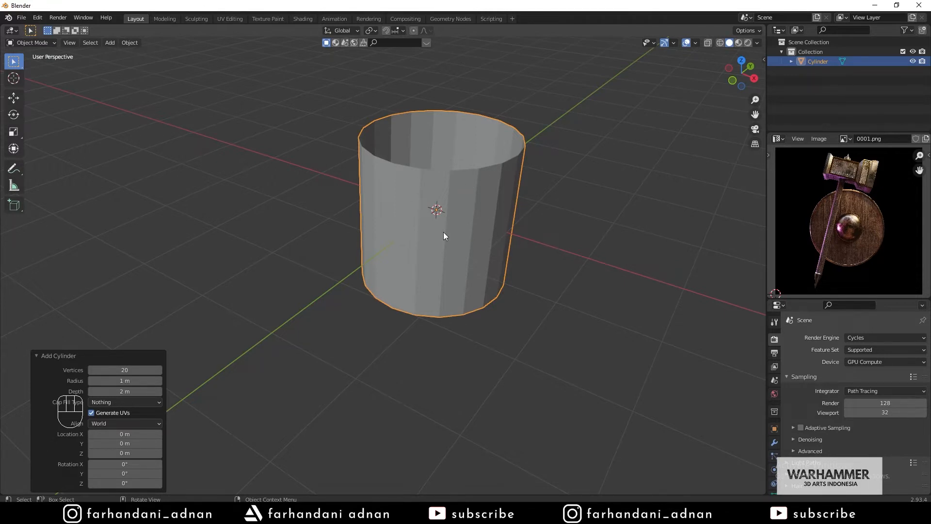
{"action": "middle_click_drag", "start_coordinate": [416, 236], "coordinate": [443, 231]}
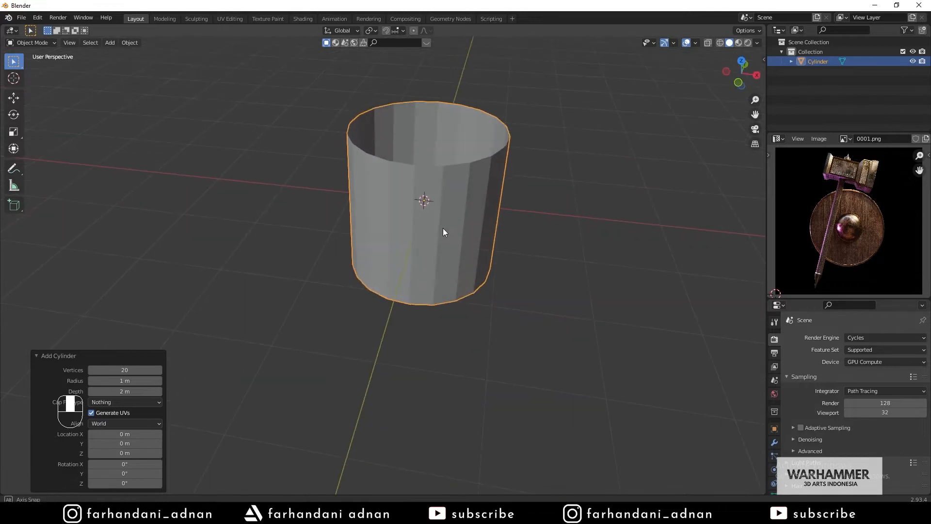
{"action": "key", "text": "KP_1"}
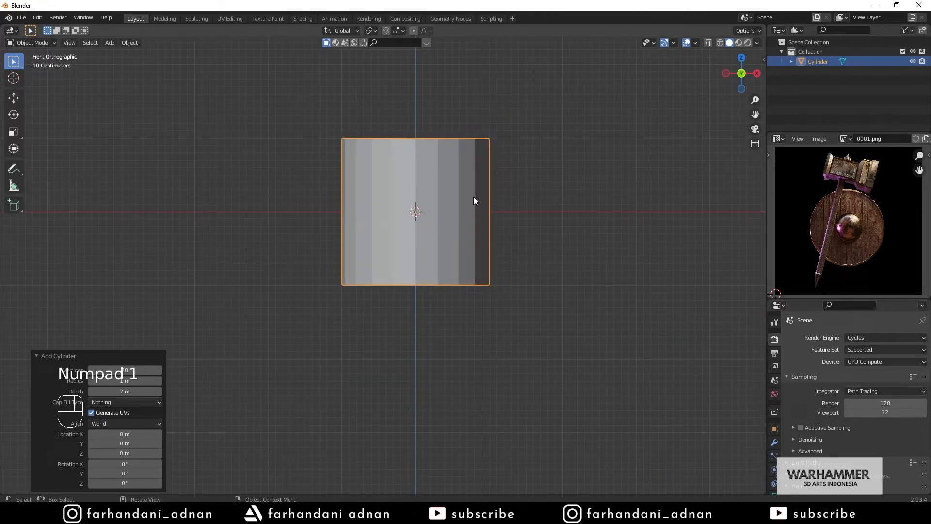
{"action": "scroll", "coordinate": [474, 196], "scroll_direction": "up", "scroll_amount": 1}
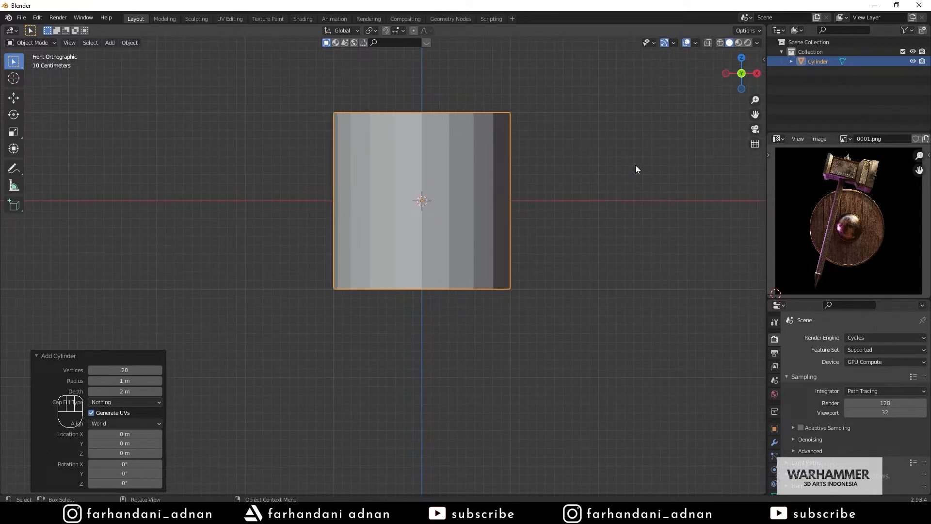
{"action": "key", "text": "s"}
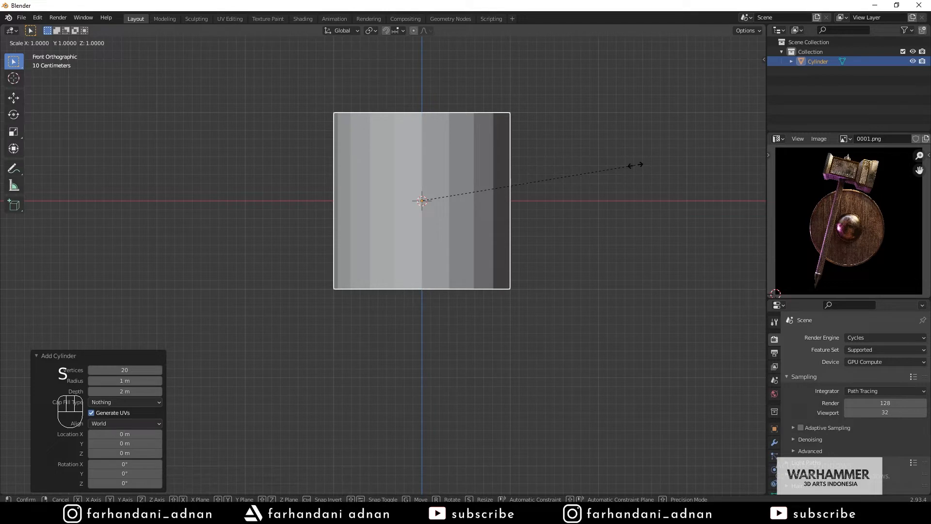
{"action": "key", "text": "shift+z"}
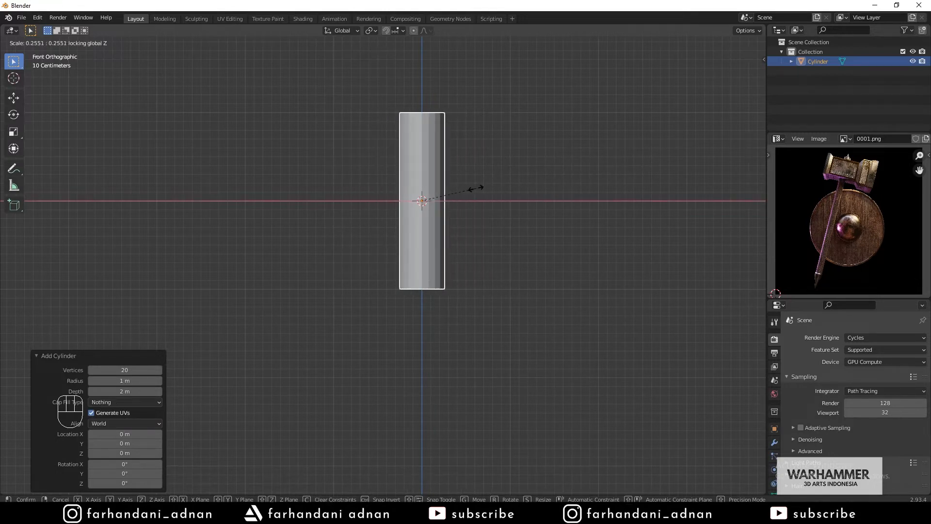
{"action": "right_click", "coordinate": [502, 183]}
- Scale the cylinder on X and Y only, locking Z, to about 0.078 to form a thin shaft
{"action": "middle_click_drag", "start_coordinate": [502, 183], "coordinate": [498, 245]}
{"action": "key", "text": "s"}
{"action": "key", "text": "shift+z"}
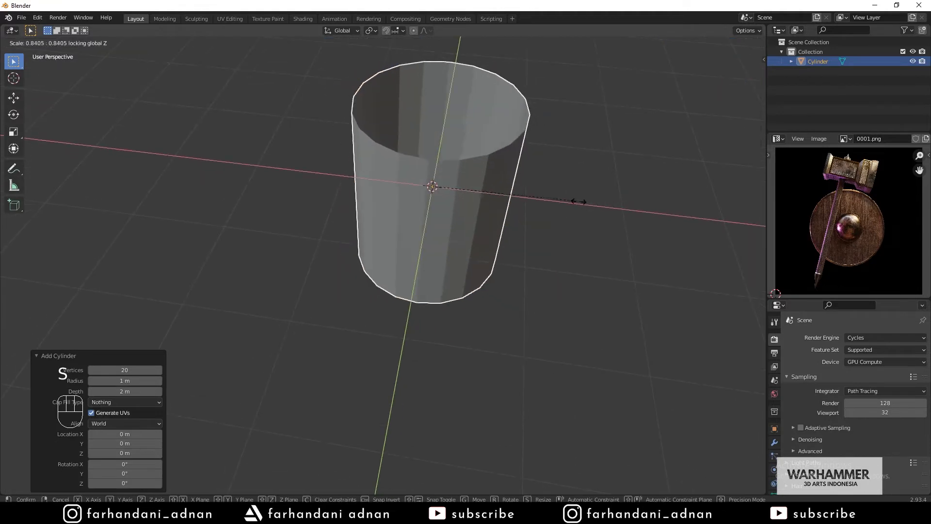
{"action": "left_click", "coordinate": [438, 193]}
- Thin the shaft further in the Front orthographic view, scaling X and Y by about 0.878 with Z locked
{"action": "key", "text": "KP_1"}
{"action": "key", "text": "s"}
{"action": "key", "text": "shift+z"}
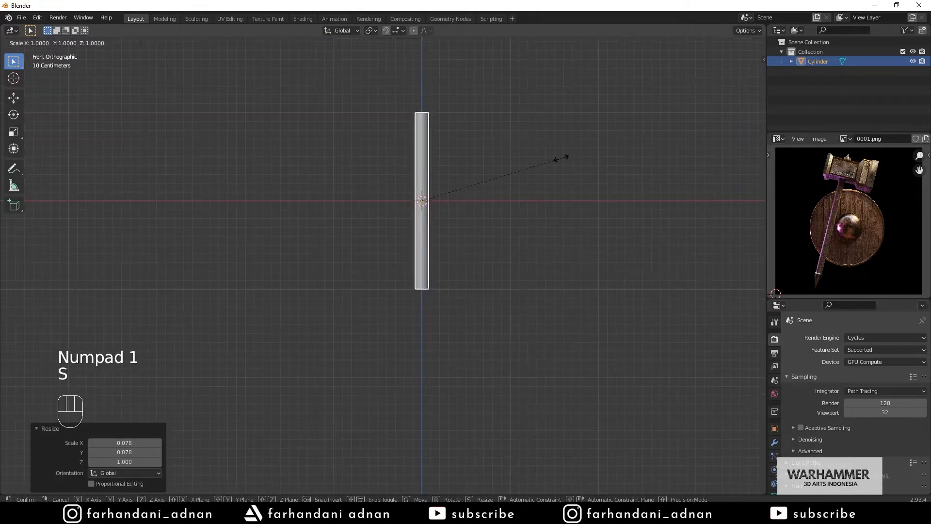
{"action": "left_click", "coordinate": [537, 170]}
- Lengthen the shaft by scaling it along the Z axis by about 1.139
{"action": "scroll", "coordinate": [459, 168], "scroll_direction": "up", "scroll_amount": 2}
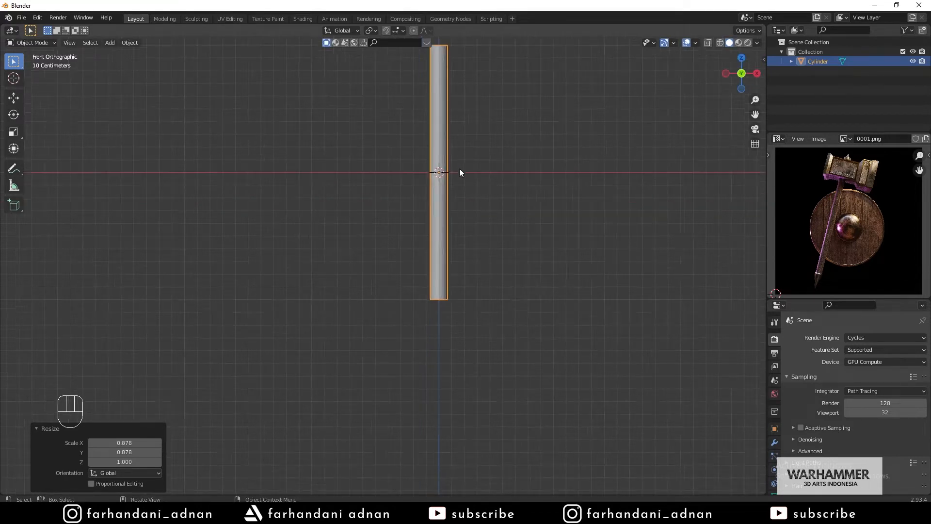
{"action": "scroll", "coordinate": [458, 167], "scroll_direction": "down", "scroll_amount": 2}
{"action": "middle_click_drag", "start_coordinate": [460, 167], "coordinate": [453, 200], "text": "shift"}
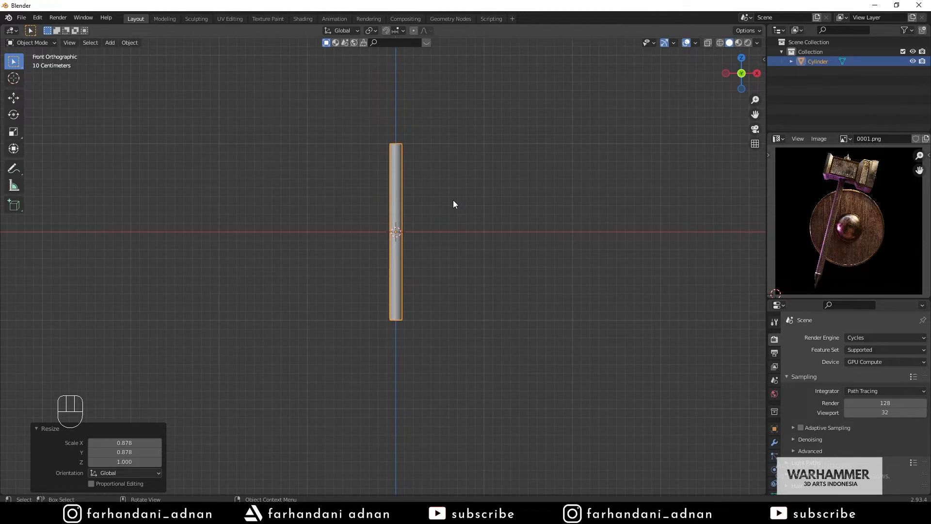
{"action": "key", "text": "s"}
{"action": "key", "text": "z"}
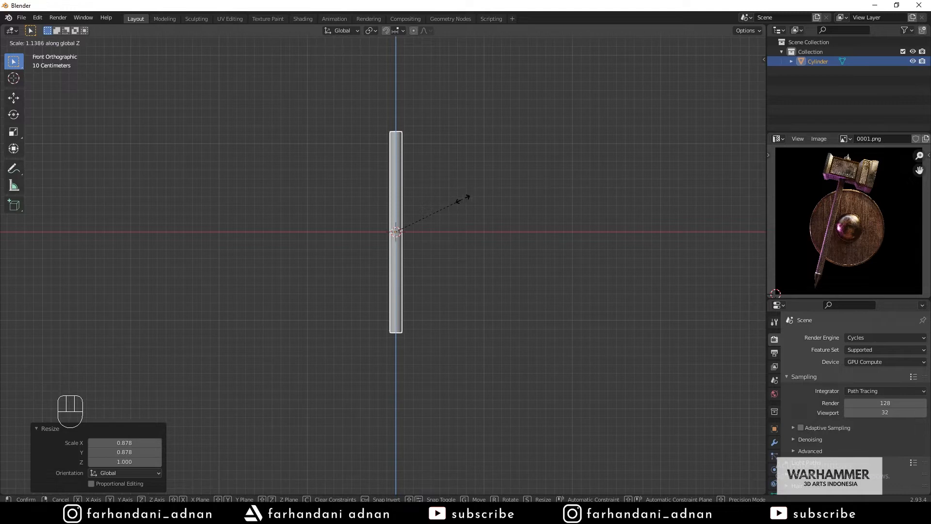
{"action": "left_click", "coordinate": [466, 198]}
{"action": "middle_click_drag", "start_coordinate": [465, 236], "coordinate": [480, 196], "text": "shift"}
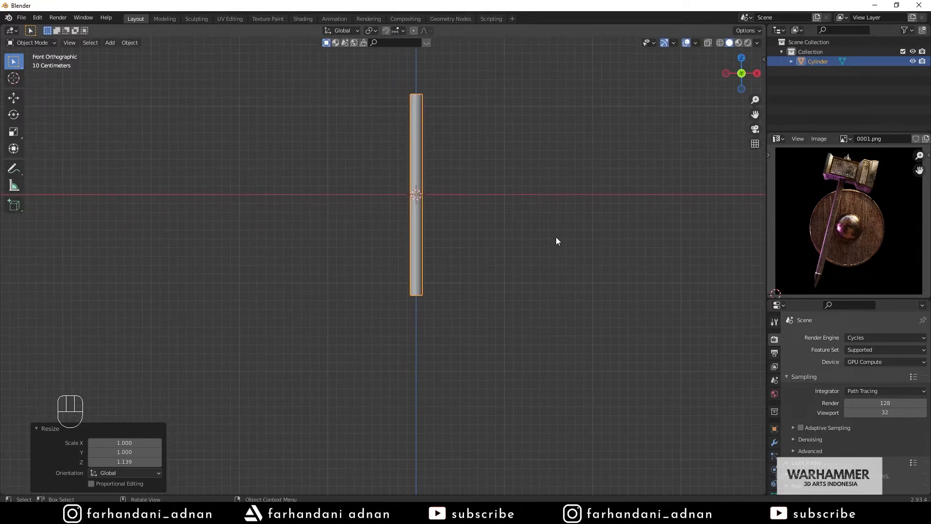
- Examine the pointed lower end of the hammer's handle closely in the reference image
{"action": "scroll", "coordinate": [824, 275], "scroll_direction": "up", "scroll_amount": 5}
{"action": "middle_click_drag", "start_coordinate": [792, 285], "coordinate": [841, 206]}
{"action": "scroll", "coordinate": [841, 207], "scroll_direction": "down", "scroll_amount": 3}
{"action": "middle_click_drag", "start_coordinate": [835, 258], "coordinate": [821, 208]}
{"action": "scroll", "coordinate": [808, 224], "scroll_direction": "up", "scroll_amount": 3}
{"action": "scroll", "coordinate": [807, 223], "scroll_direction": "up", "scroll_amount": 1}
{"action": "scroll", "coordinate": [807, 223], "scroll_direction": "down", "scroll_amount": 1}
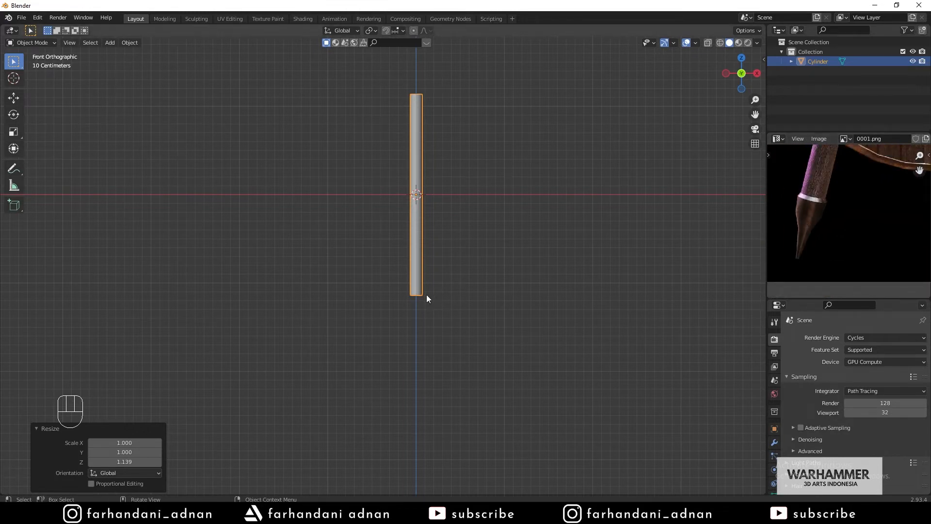
- Switch the cylinder to Edit Mode, with its lower end in close view
{"action": "scroll", "coordinate": [424, 291], "scroll_direction": "up", "scroll_amount": 3}
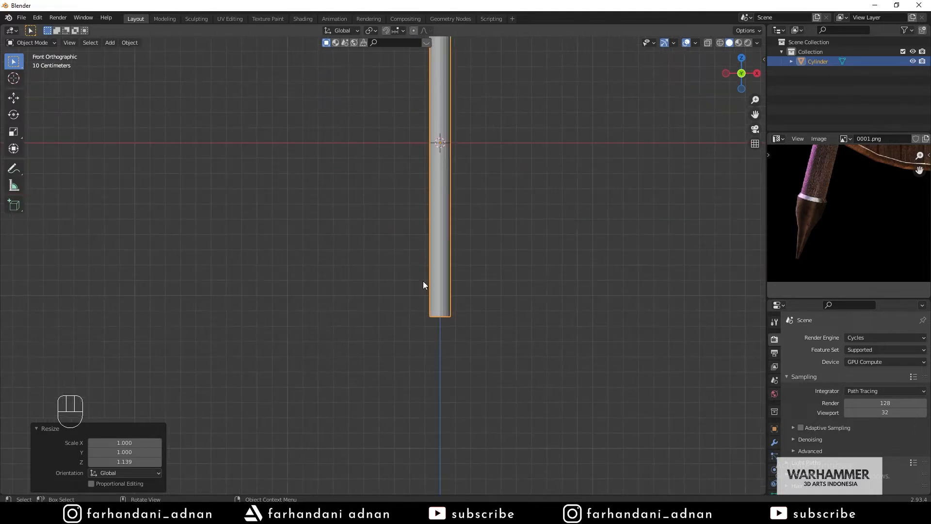
{"action": "key", "text": "Tab"}
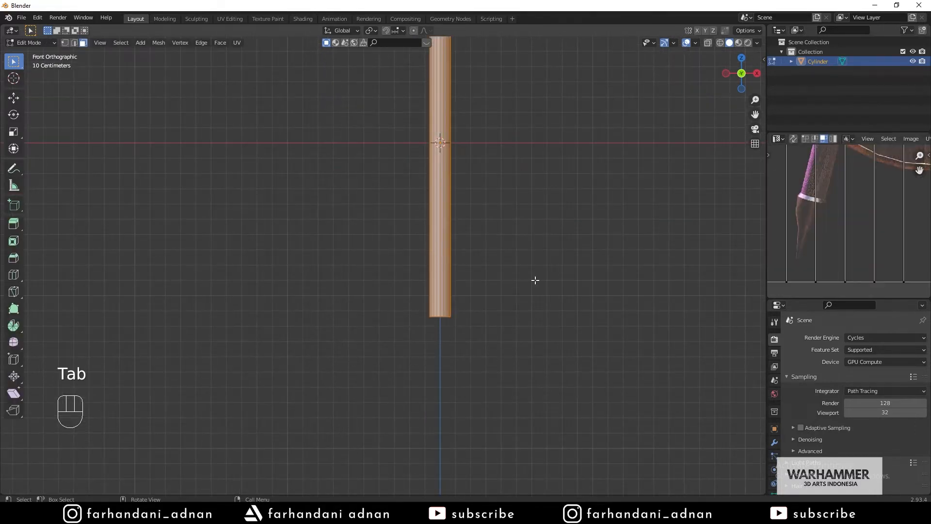
{"action": "key", "text": "Tab"}
{"action": "left_click", "coordinate": [29, 42]}
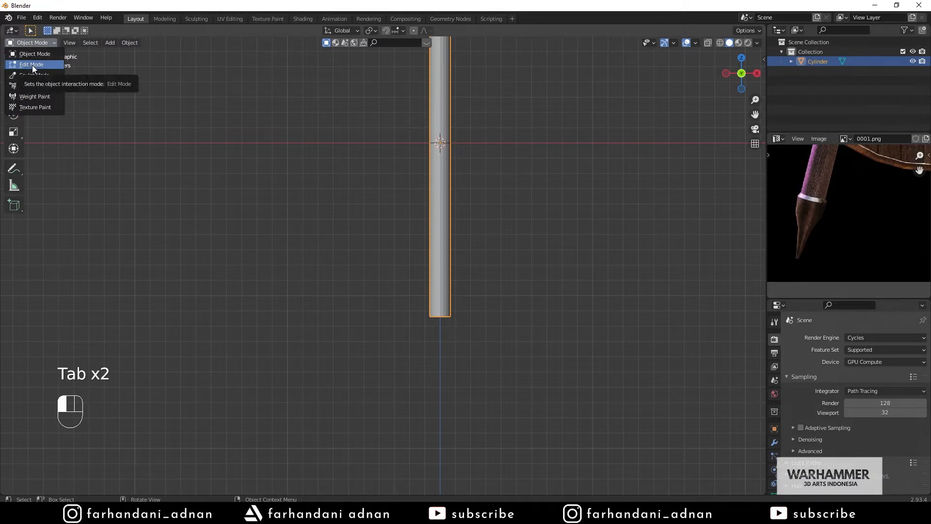
{"action": "left_click", "coordinate": [32, 65]}
{"action": "middle_click_drag", "start_coordinate": [391, 171], "coordinate": [355, 281], "text": "shift"}
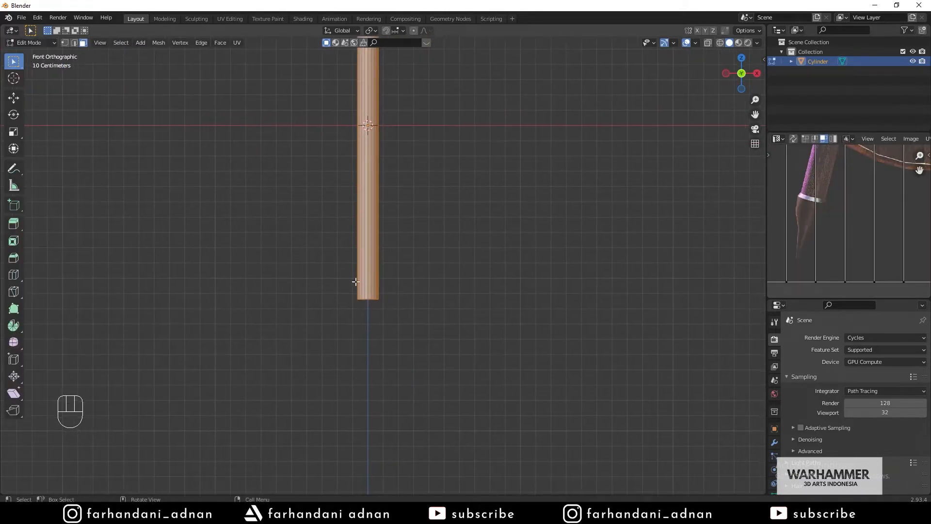
{"action": "scroll", "coordinate": [356, 281], "scroll_direction": "up", "scroll_amount": 3}
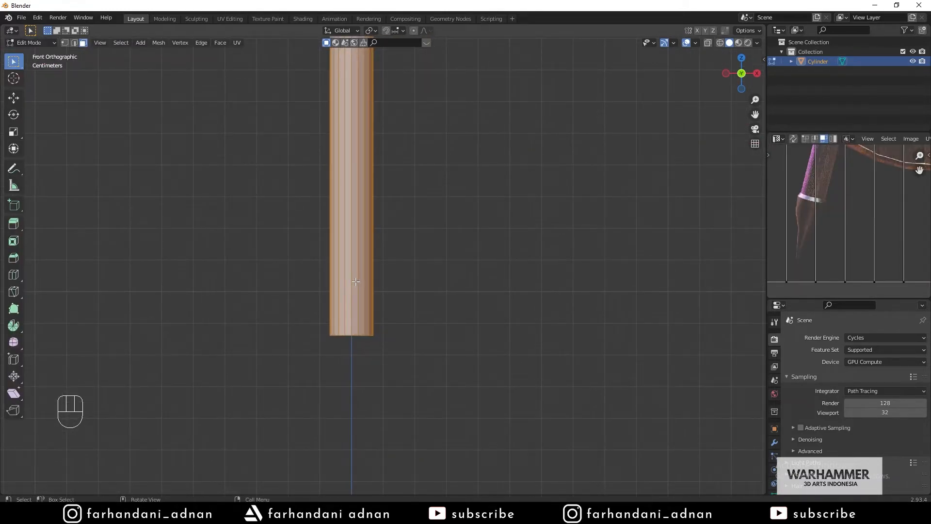
- Switch to edge selection, box-select the edges at the shaft's open bottom end, and return to the Front orthographic view
{"action": "left_click", "coordinate": [73, 42]}
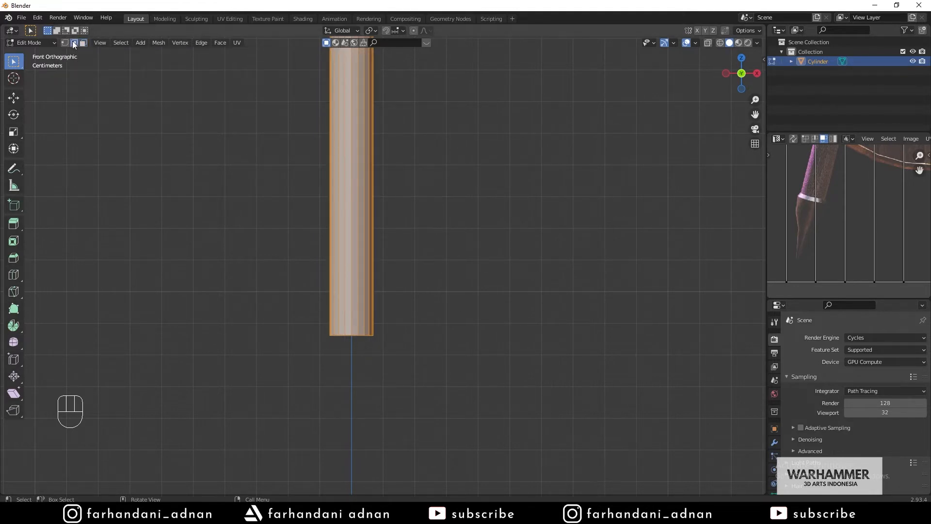
{"action": "left_click", "coordinate": [400, 330]}
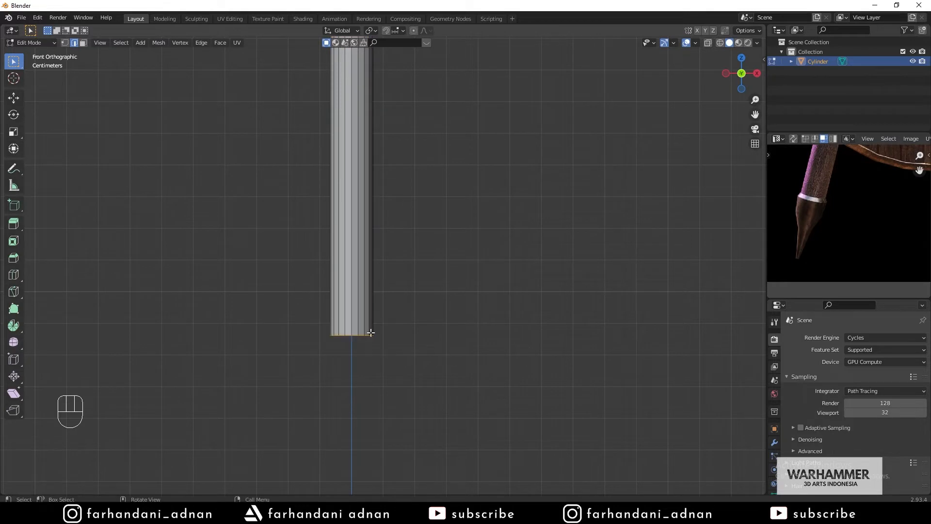
{"action": "left_click_drag", "start_coordinate": [287, 310], "coordinate": [454, 369]}
{"action": "left_click_drag", "start_coordinate": [292, 322], "coordinate": [437, 354]}
{"action": "middle_click_drag", "start_coordinate": [361, 310], "coordinate": [411, 259]}
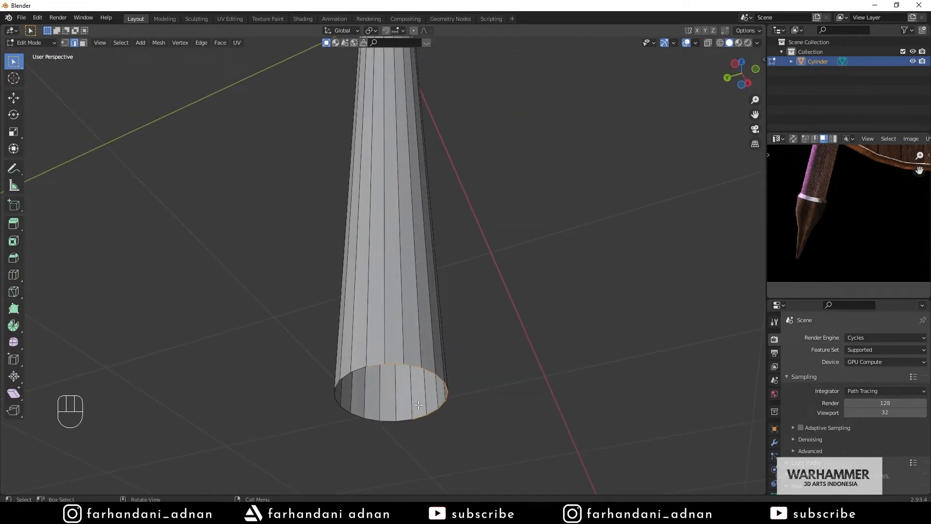
{"action": "middle_click_drag", "start_coordinate": [454, 326], "coordinate": [447, 346]}
{"action": "key", "text": "KP_1"}
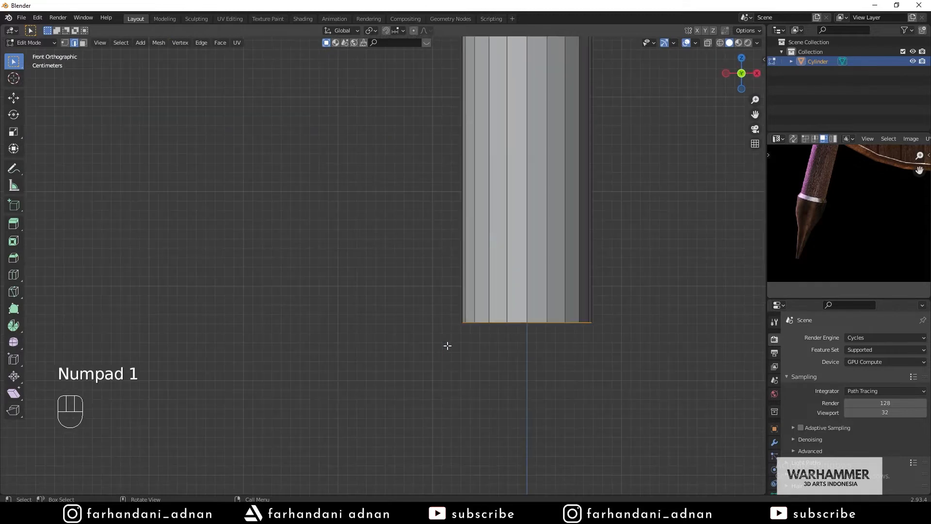
{"action": "middle_click_drag", "start_coordinate": [604, 304], "coordinate": [472, 322], "text": "shift"}
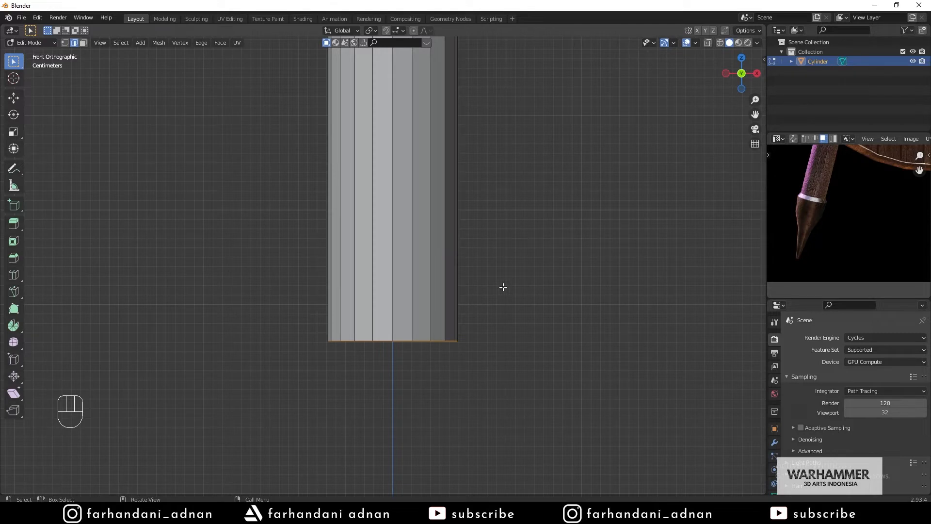
{"action": "scroll", "coordinate": [503, 288], "scroll_direction": "down", "scroll_amount": 3}
{"action": "scroll", "coordinate": [503, 287], "scroll_direction": "up", "scroll_amount": 1}
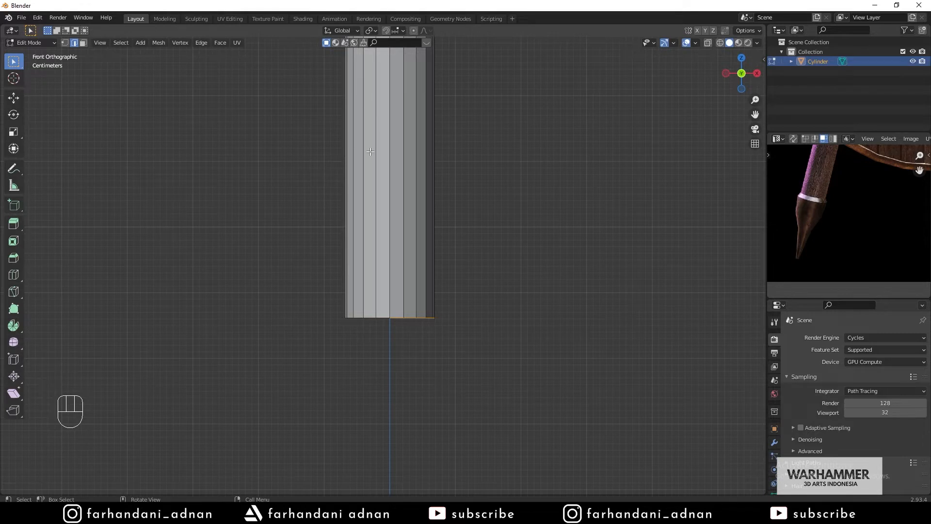
- Compare how the shaft and its selected bottom edges look in Wireframe and Solid shading
{"action": "middle_click_drag", "start_coordinate": [456, 145], "coordinate": [456, 236], "text": "shift"}
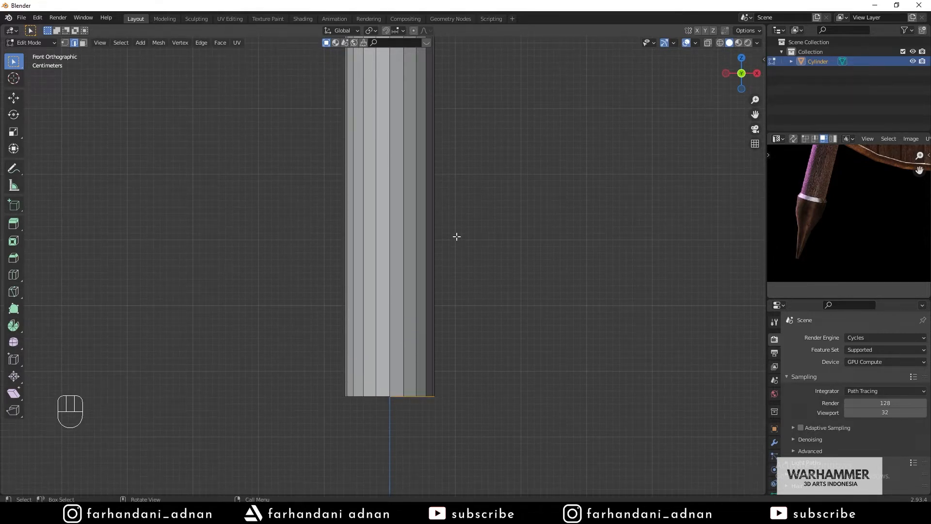
{"action": "key", "text": "z"}
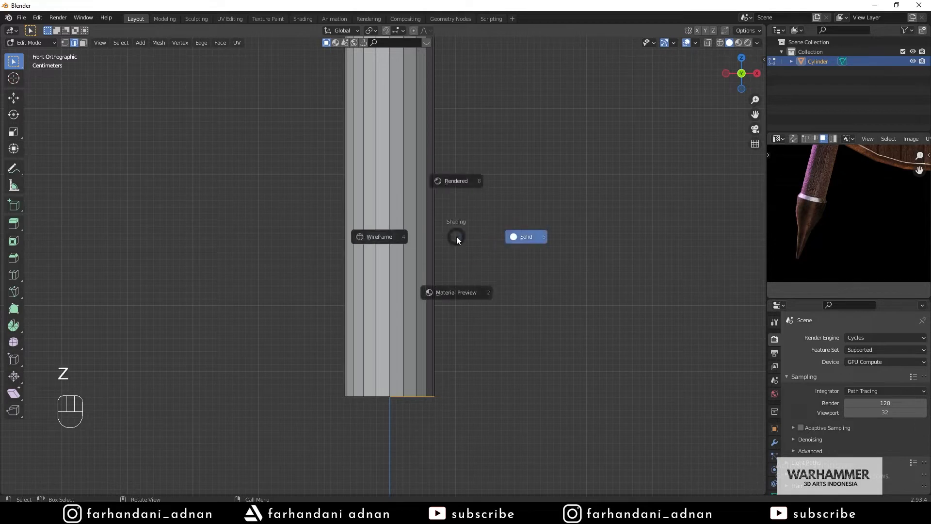
{"action": "left_click", "coordinate": [386, 241]}
{"action": "key", "text": "z"}
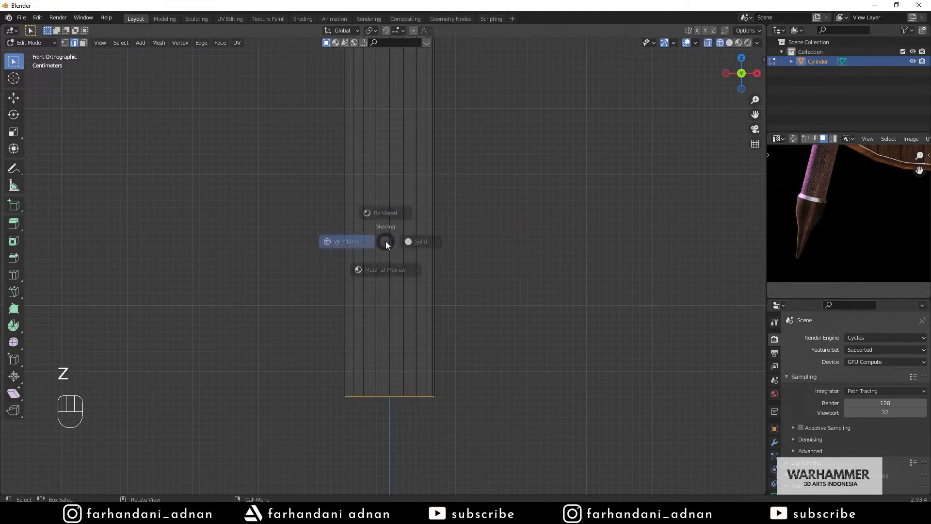
{"action": "left_click", "coordinate": [462, 241]}
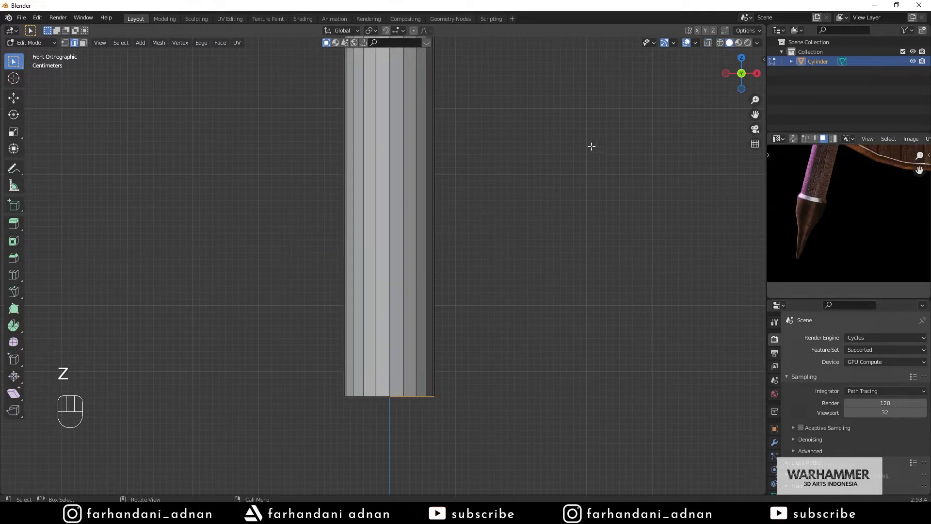
{"action": "left_click", "coordinate": [720, 43]}
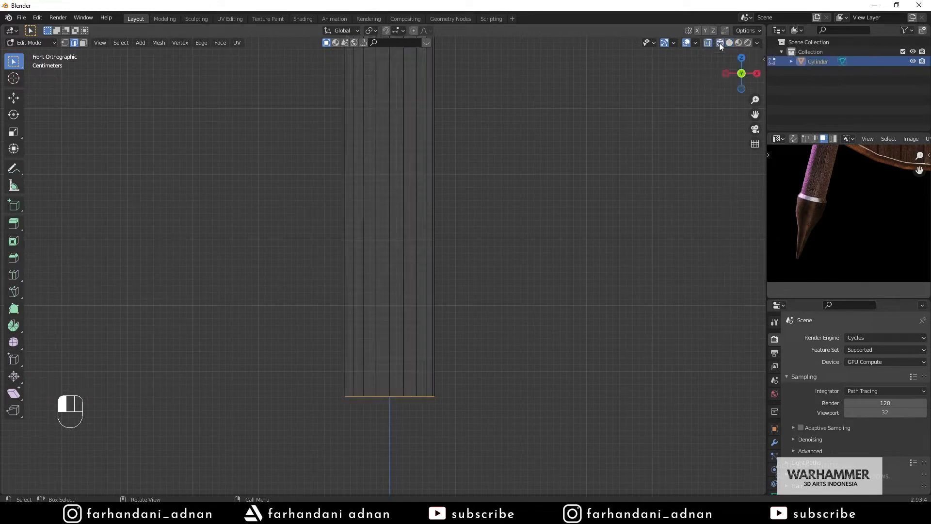
{"action": "key", "text": "z"}
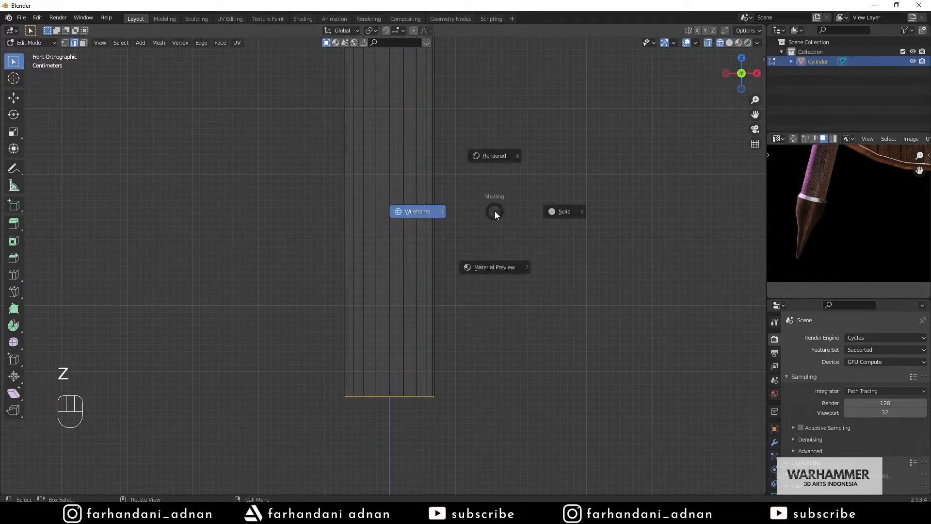
{"action": "left_click", "coordinate": [512, 210]}
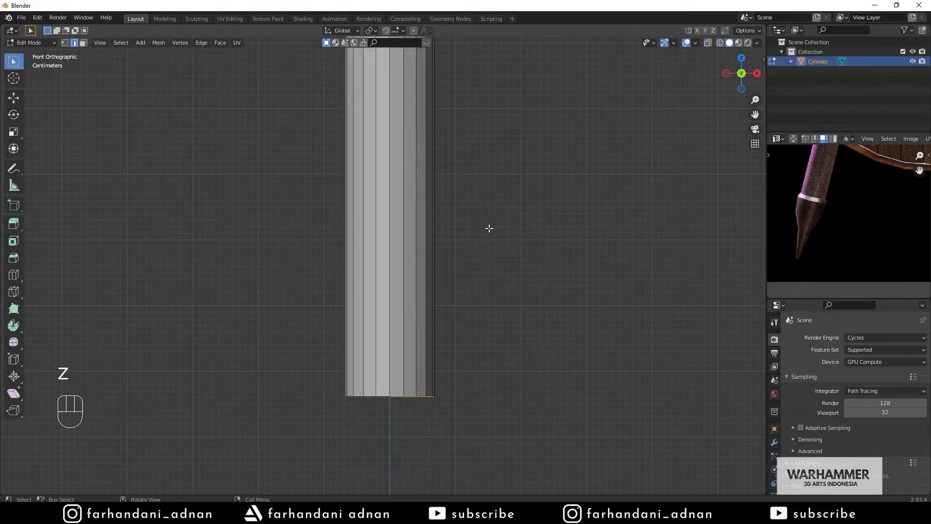
- Switch to Wireframe shading, clear the selection, and box-select the whole edge ring at the shaft's open bottom end
{"action": "key", "text": "z"}
{"action": "left_click", "coordinate": [416, 229]}
{"action": "left_click", "coordinate": [524, 258]}
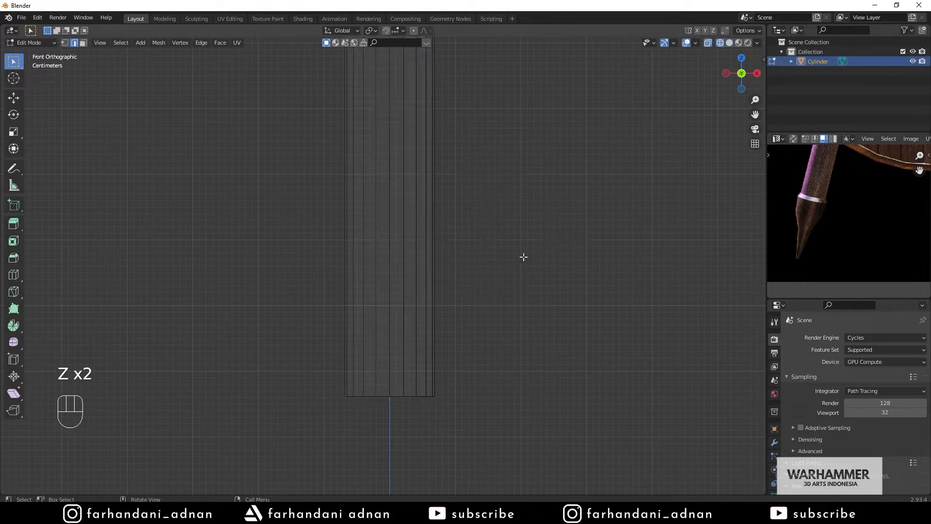
{"action": "left_click_drag", "start_coordinate": [297, 377], "coordinate": [482, 406]}
- Inspect the selected bottom edge ring from an angle in Solid shading, and return to the Front view in Wireframe
{"action": "key", "text": "z"}
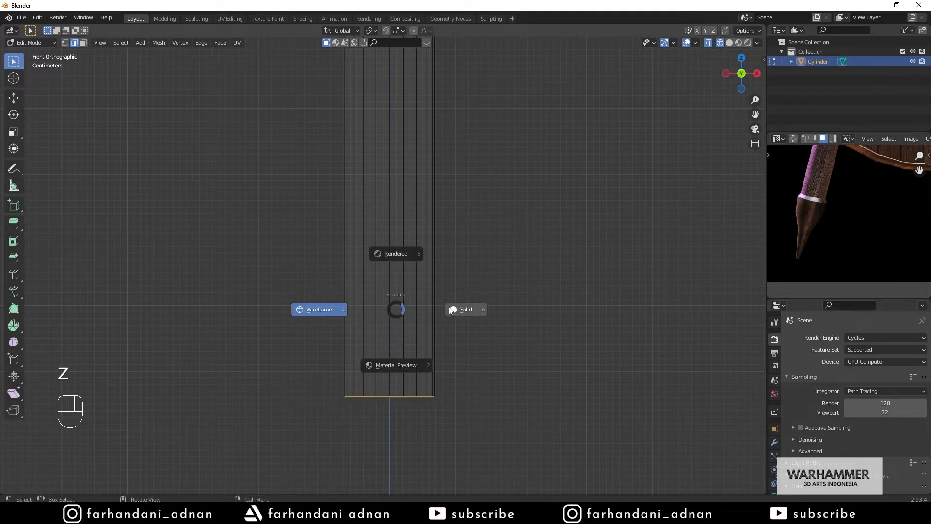
{"action": "left_click", "coordinate": [449, 307]}
{"action": "mouse_move", "coordinate": [449, 307]}
{"action": "middle_mouse_down"}
{"action": "mouse_move", "coordinate": [495, 307]}
{"action": "mouse_move", "coordinate": [546, 278]}
{"action": "mouse_move", "coordinate": [545, 252]}
{"action": "mouse_move", "coordinate": [482, 296]}
{"action": "middle_mouse_up"}
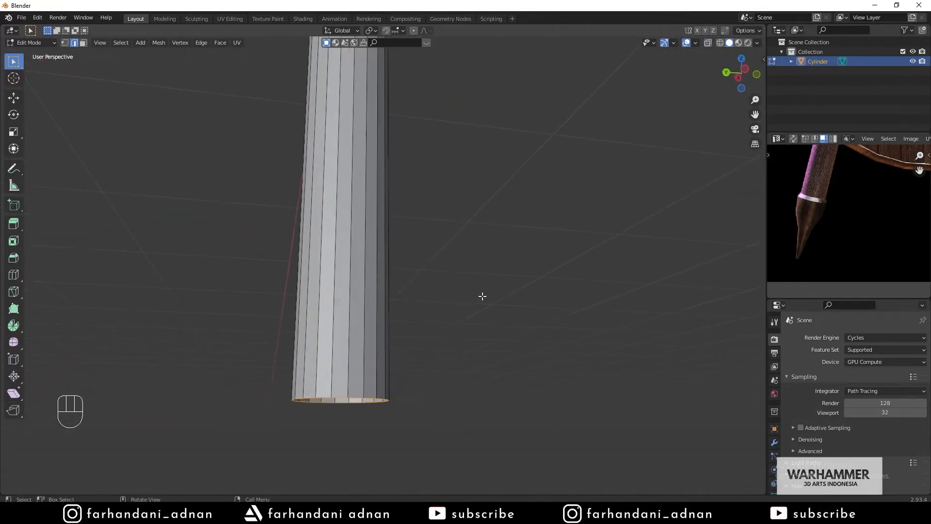
{"action": "key", "text": "KP_1"}
{"action": "key", "text": "z"}
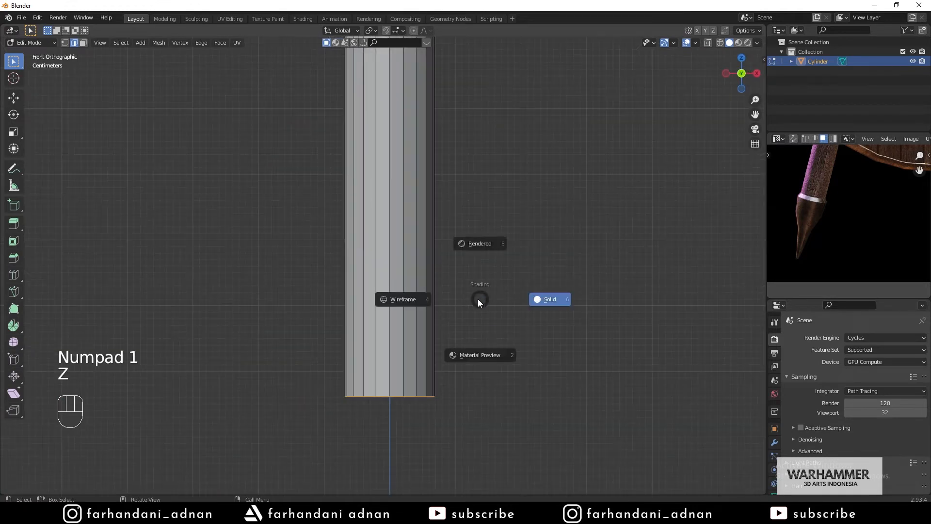
{"action": "left_click", "coordinate": [414, 299]}
- Extrude the bottom edge ring about 0.027 m down along Z and widen it by a scale of about 1.158
{"action": "middle_click_drag", "start_coordinate": [499, 343], "coordinate": [493, 297], "text": "shift"}
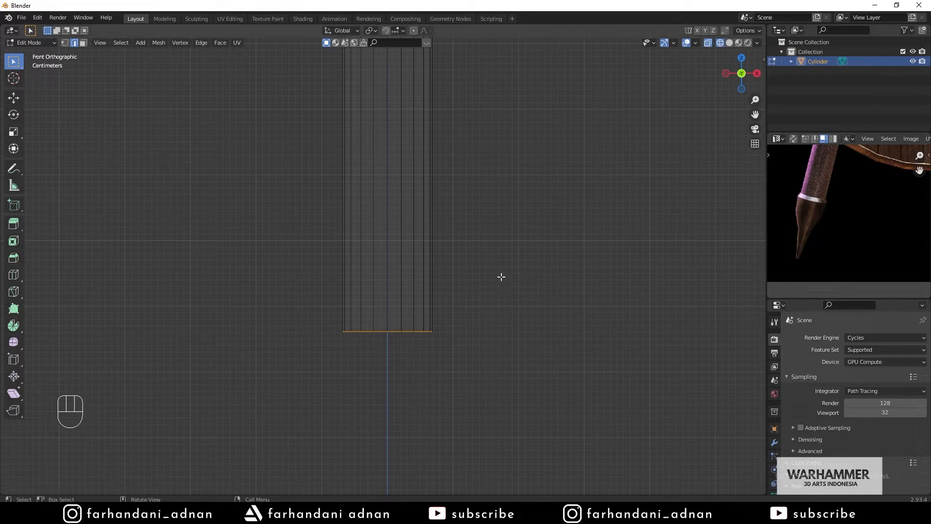
{"action": "key", "text": "e"}
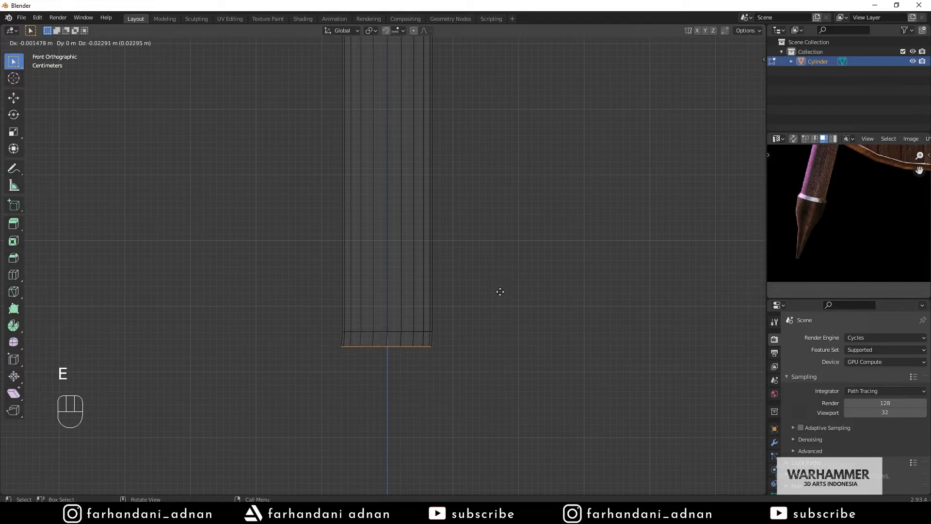
{"action": "key", "text": "z"}
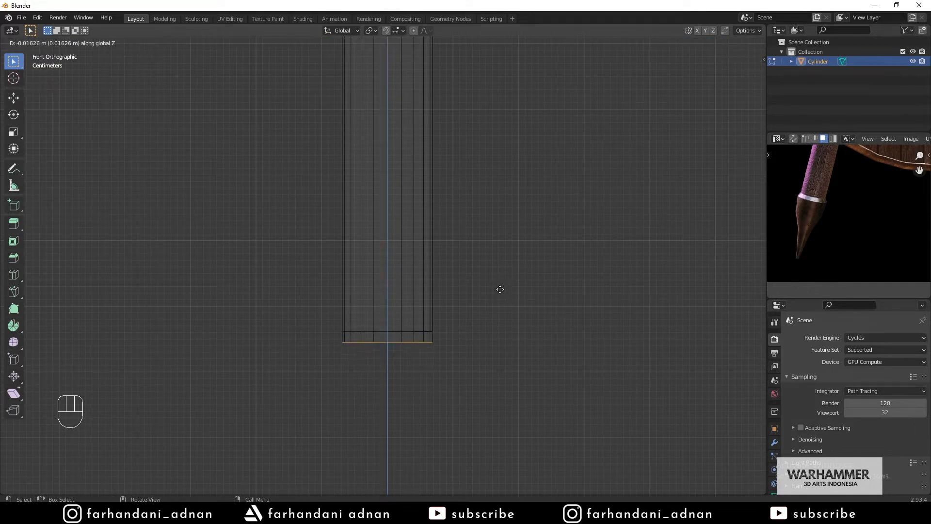
{"action": "left_click", "coordinate": [500, 291]}
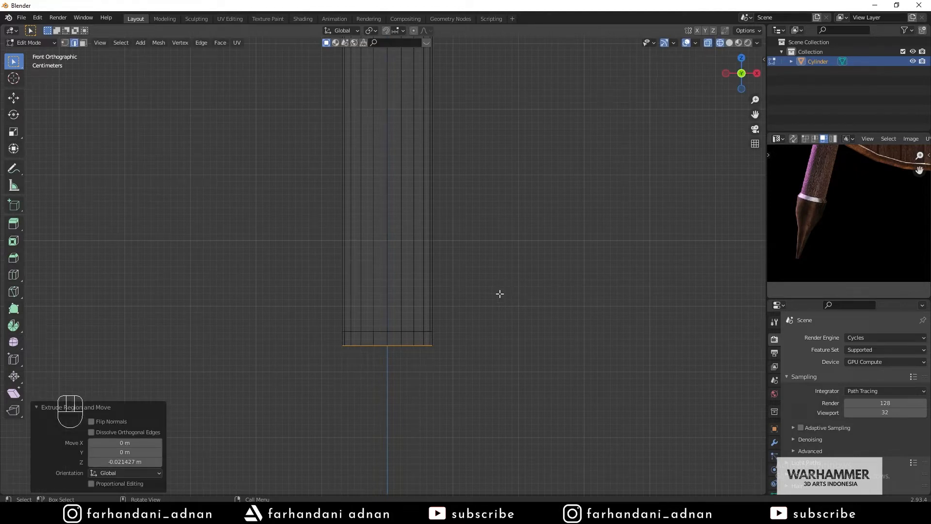
{"action": "key", "text": "g"}
{"action": "key", "text": "z"}
{"action": "left_click", "coordinate": [499, 297]}
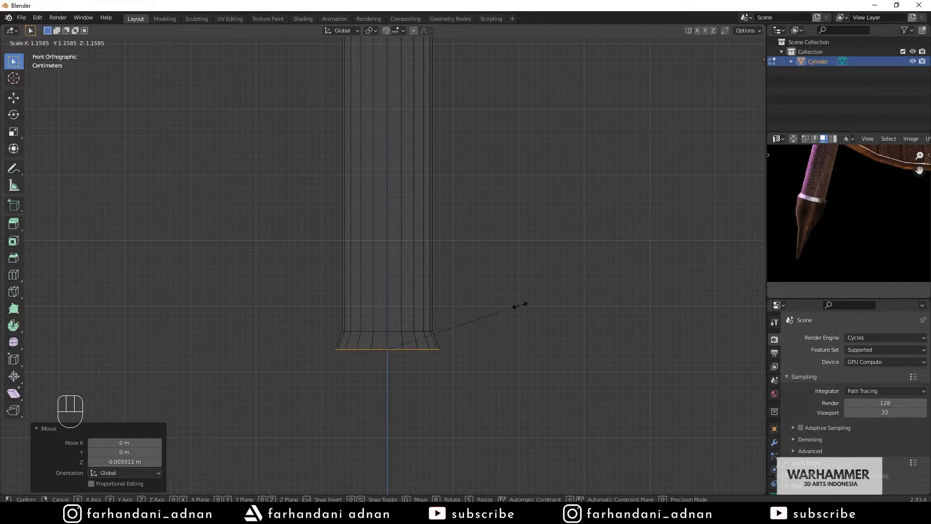
{"action": "left_click", "coordinate": [519, 306]}
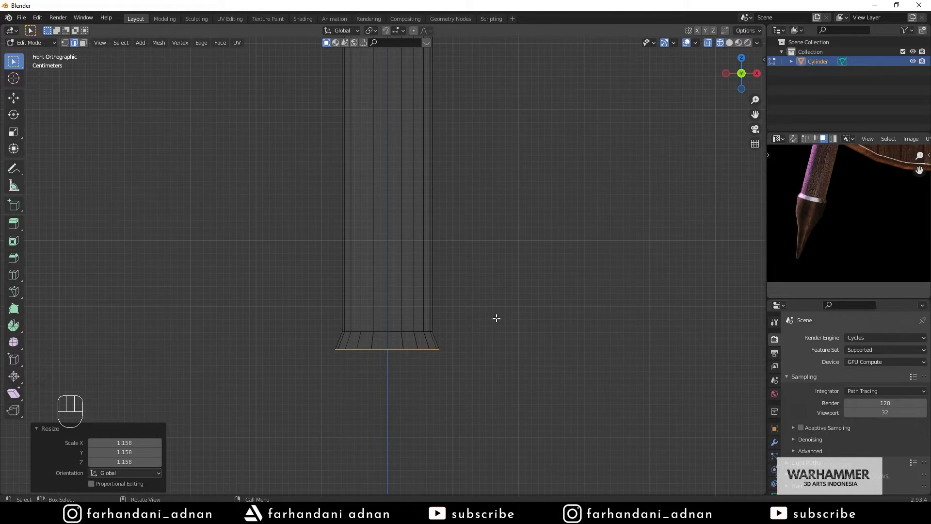
- Extrude the widened bottom ring straight down along Z by about 0.137 m in total
{"action": "key", "text": "e"}
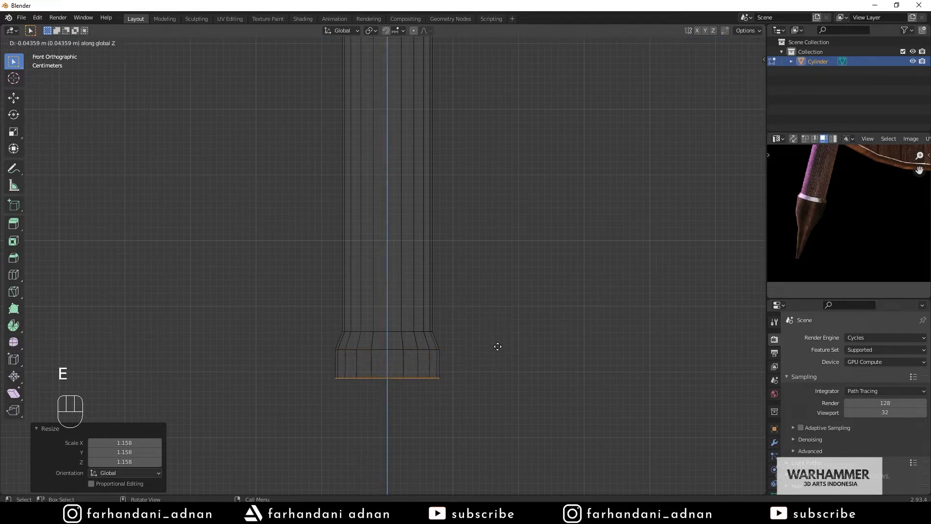
{"action": "left_click", "coordinate": [500, 373]}
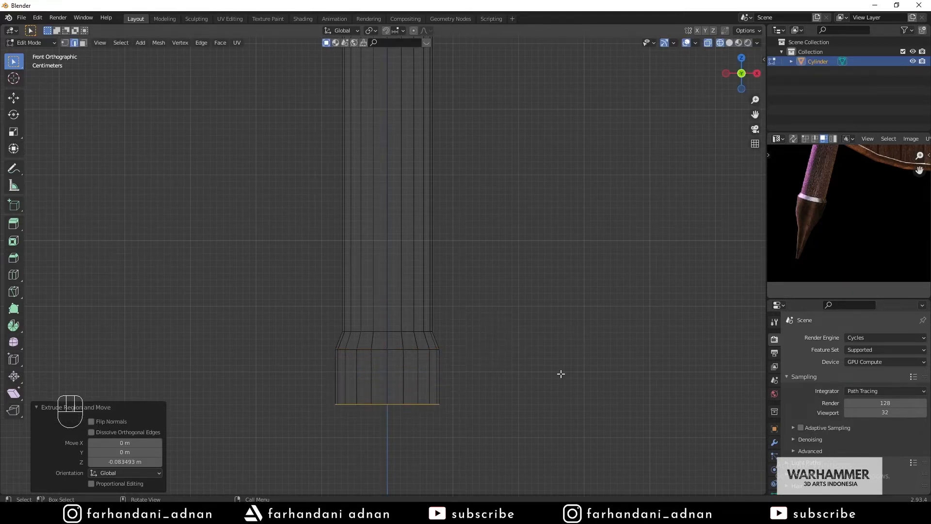
{"action": "middle_click_drag", "start_coordinate": [540, 376], "coordinate": [530, 295], "text": "shift"}
{"action": "key", "text": "g"}
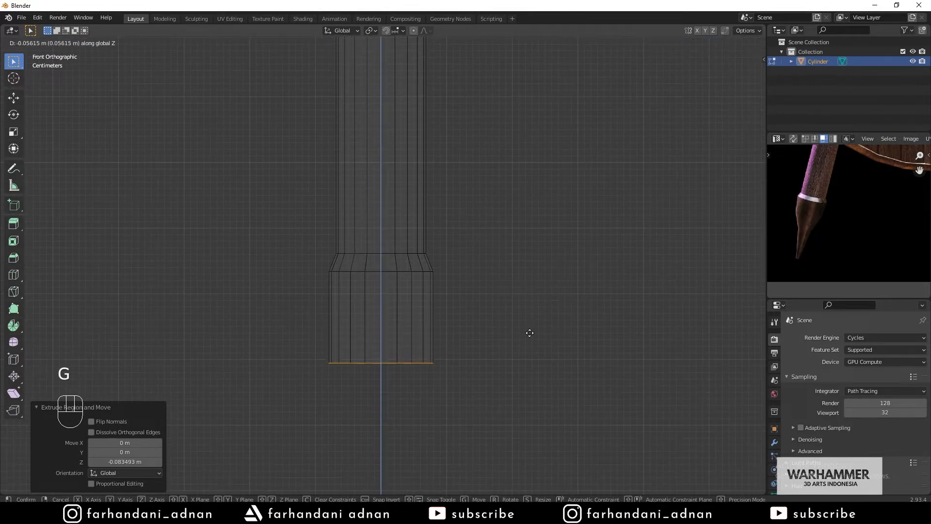
{"action": "left_click", "coordinate": [530, 330]}
- Try narrowing the bottom ring by a scale of about 0.58, compare with the reference tip, and undo the scaling
{"action": "key", "text": "s"}
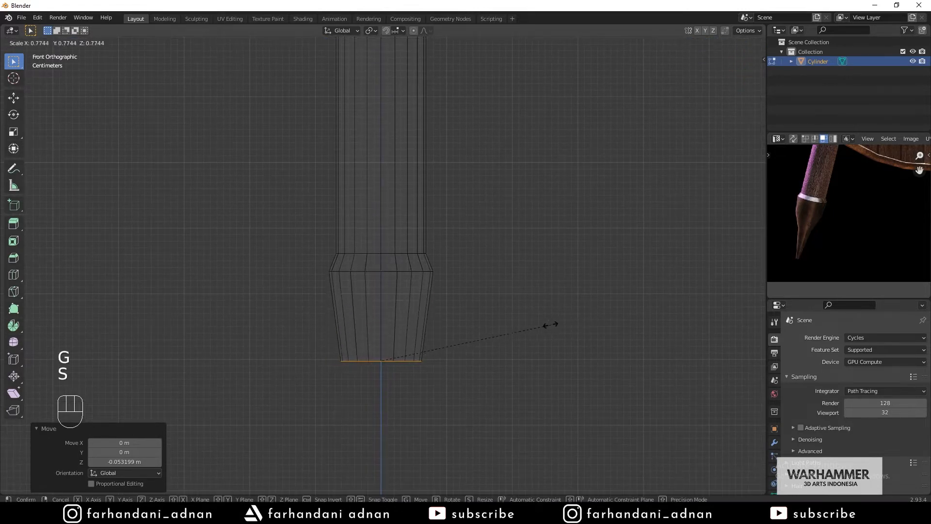
{"action": "left_click", "coordinate": [505, 328]}
{"action": "scroll", "coordinate": [795, 226], "scroll_direction": "up", "scroll_amount": 3}
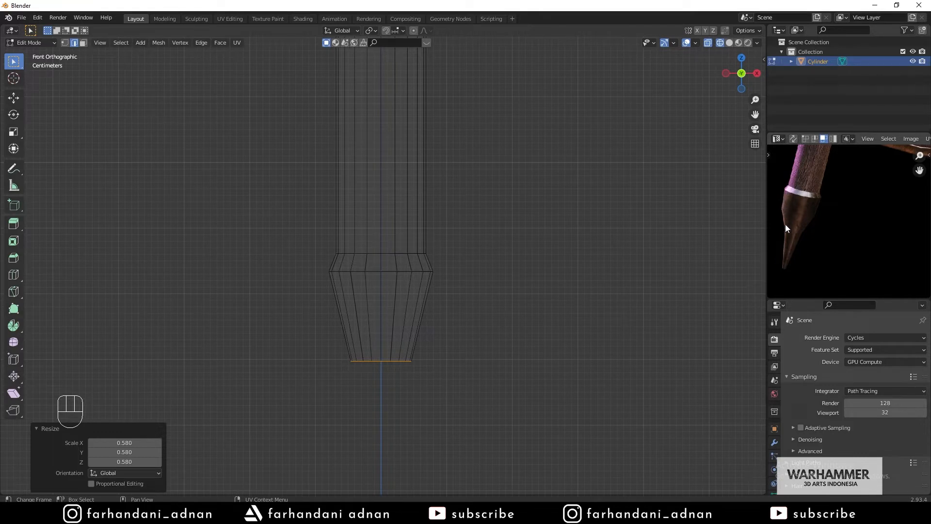
{"action": "scroll", "coordinate": [390, 329], "scroll_direction": "up", "scroll_amount": 2}
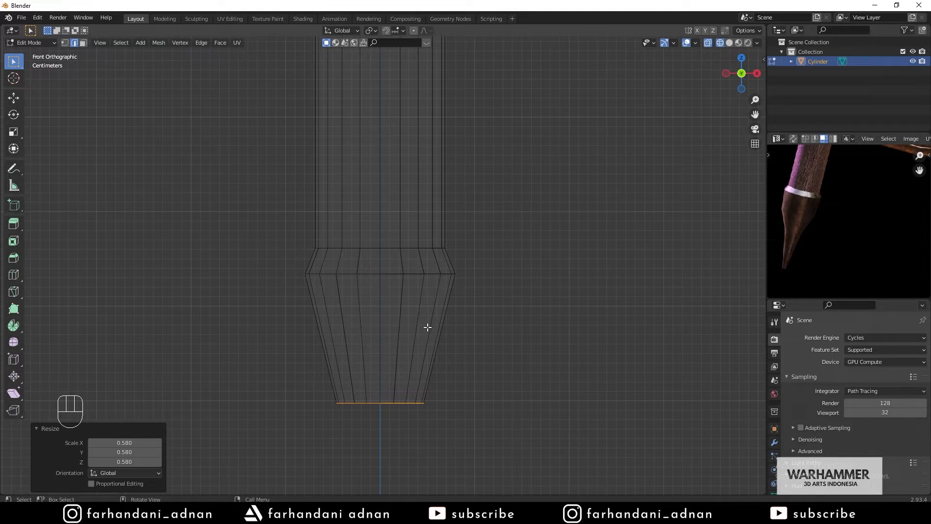
{"action": "key", "text": "ctrl+z"}
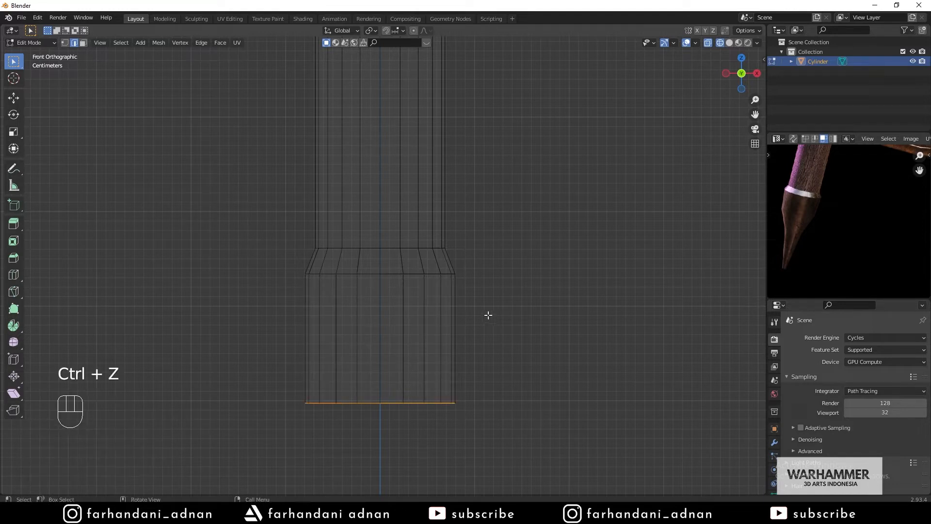
- Try raising the bottom ring about 0.069 m and extruding a tapered section about 0.058 m down from it
{"action": "key", "text": "g"}
{"action": "left_click", "coordinate": [486, 250]}
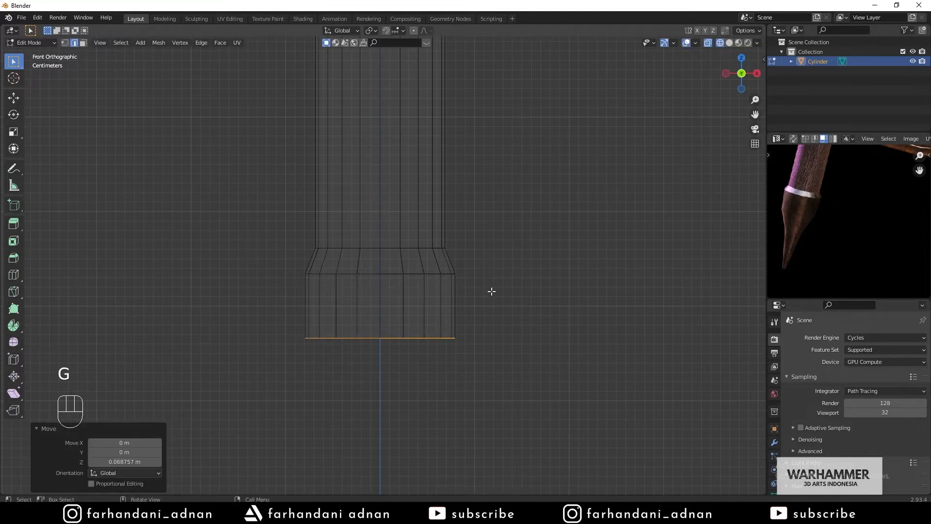
{"action": "key", "text": "e"}
{"action": "left_click", "coordinate": [533, 349]}
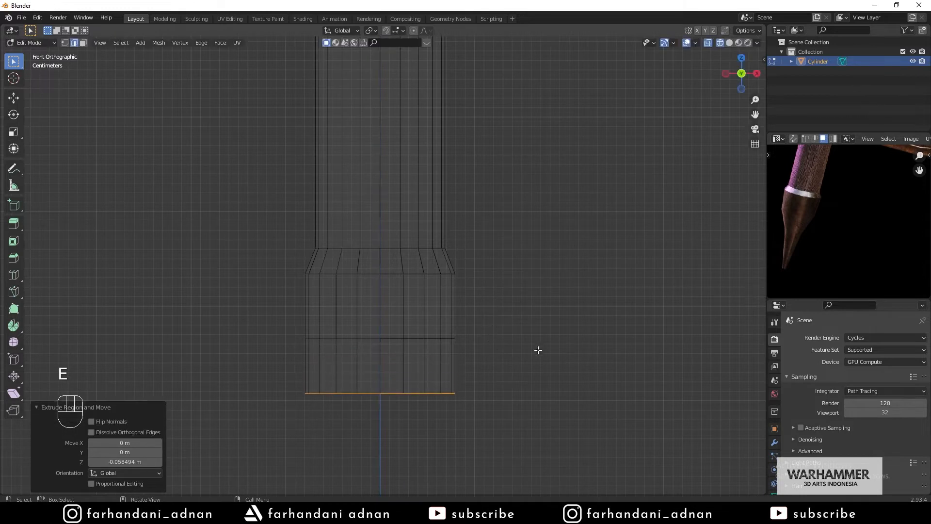
{"action": "key", "text": "s"}
{"action": "left_click", "coordinate": [472, 387]}
- Try narrowing the edge ring in the middle of the tip by a scale of about 0.873
{"action": "left_click_drag", "start_coordinate": [246, 324], "coordinate": [529, 356]}
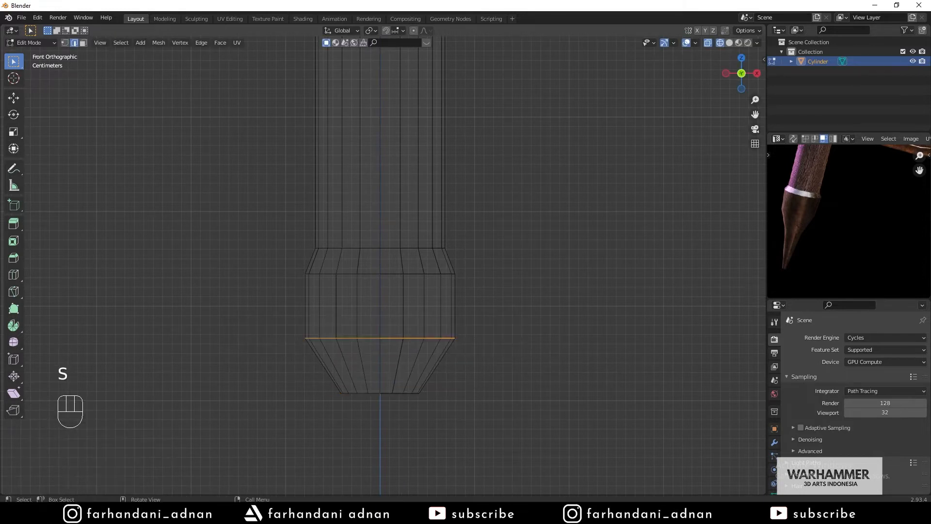
{"action": "key", "text": "s"}
{"action": "left_click", "coordinate": [592, 327]}
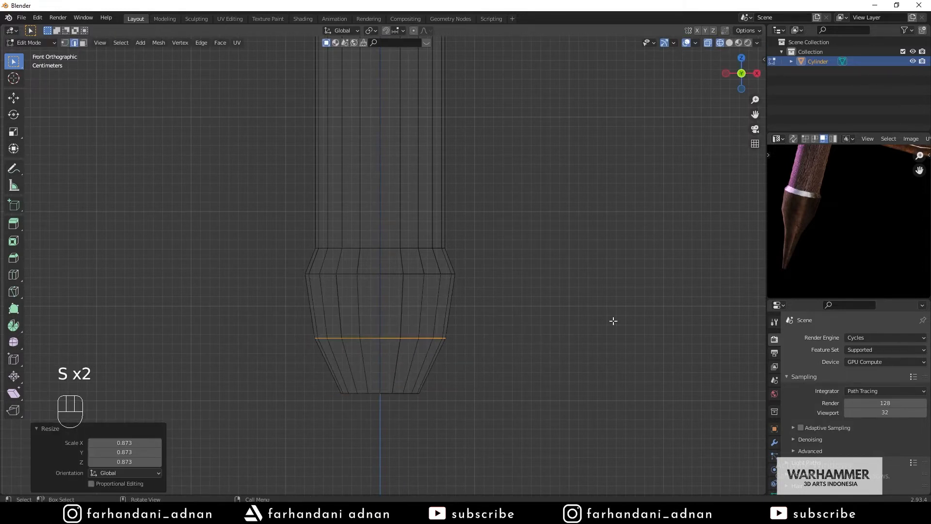
- Undo the two-section taper, back to the single straight extrusion below the flared collar
{"action": "key", "text": "ctrl+z"}
{"action": "key", "text": "ctrl+z"}
{"action": "key", "text": "ctrl+z"}
{"action": "key", "text": "ctrl+z"}
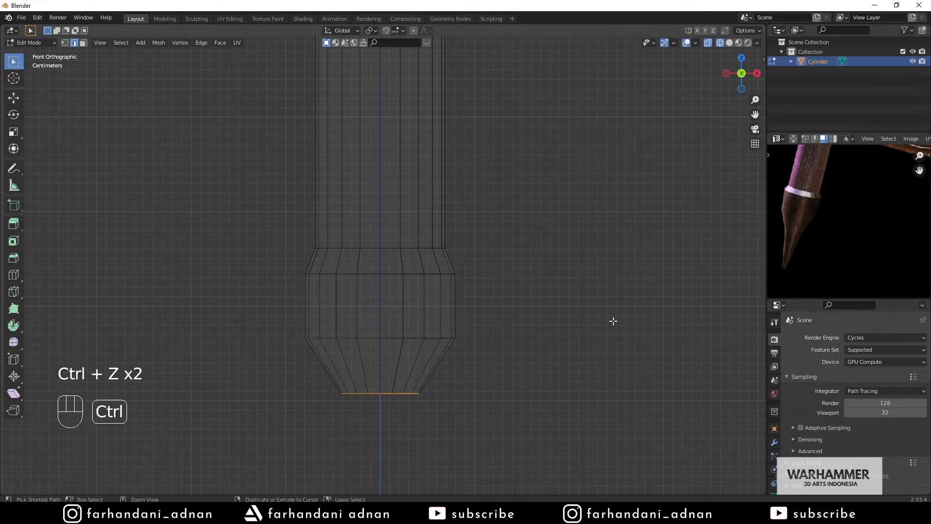
{"action": "key", "text": "ctrl+z"}
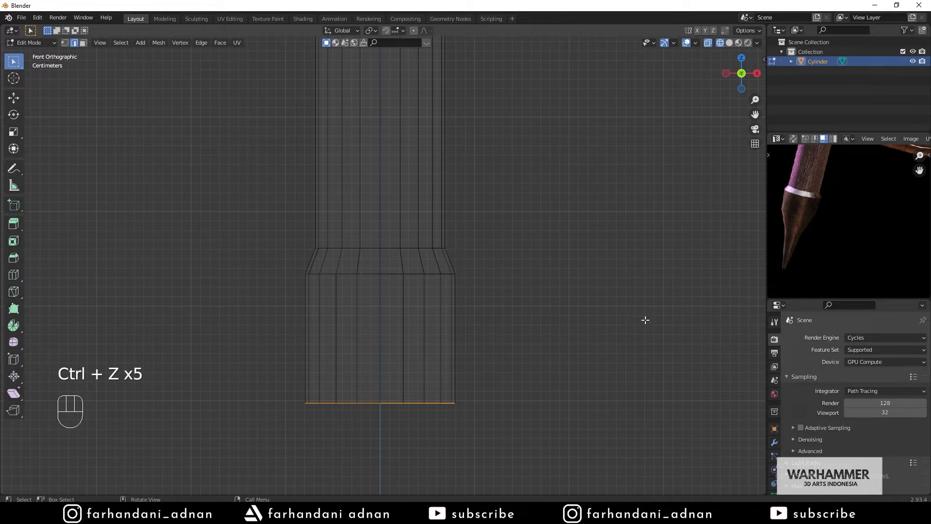
- Narrow the bottom ring by a scale of about 0.441 and add one centred loop cut around the tapered section
{"action": "key", "text": "s"}
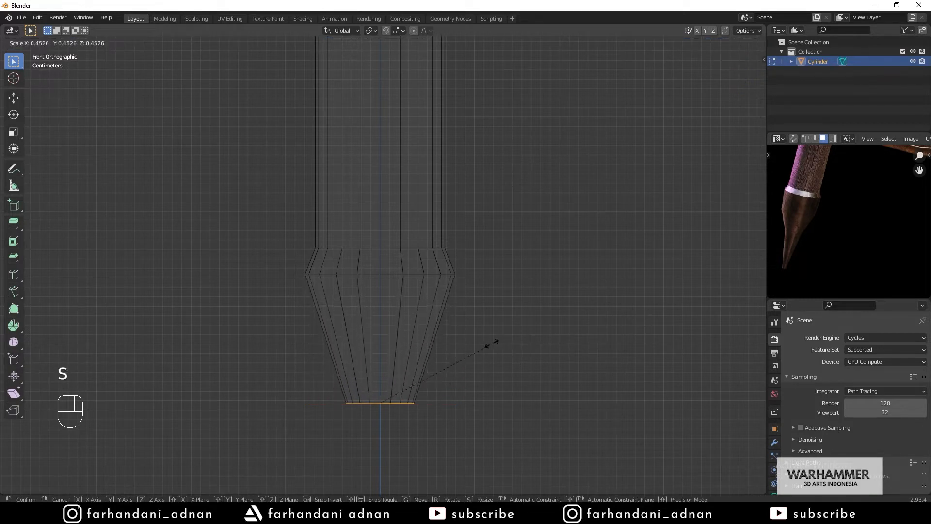
{"action": "left_click", "coordinate": [490, 345]}
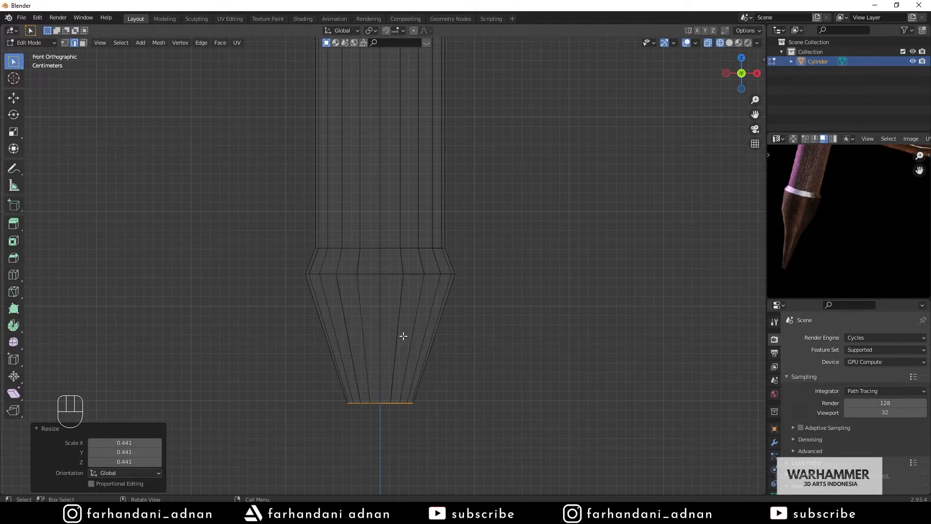
{"action": "key", "text": "ctrl+r"}
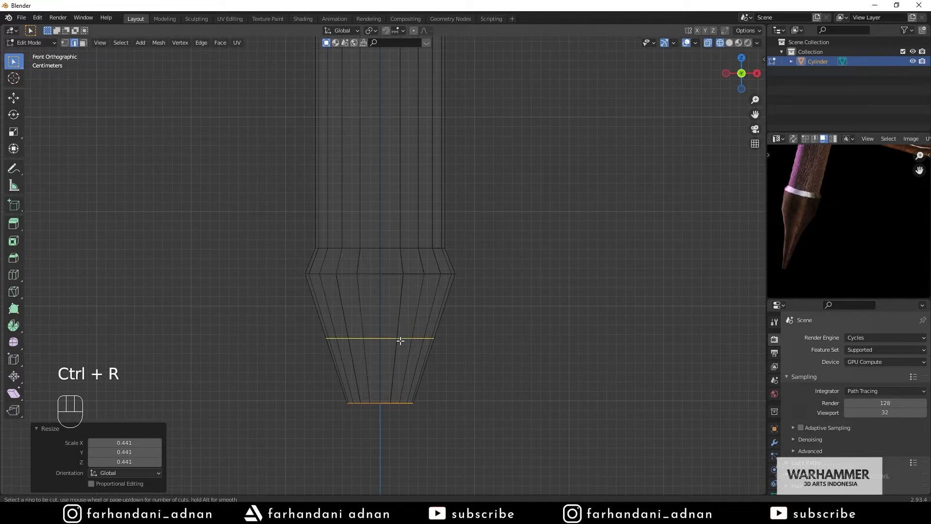
{"action": "left_click", "coordinate": [400, 339]}
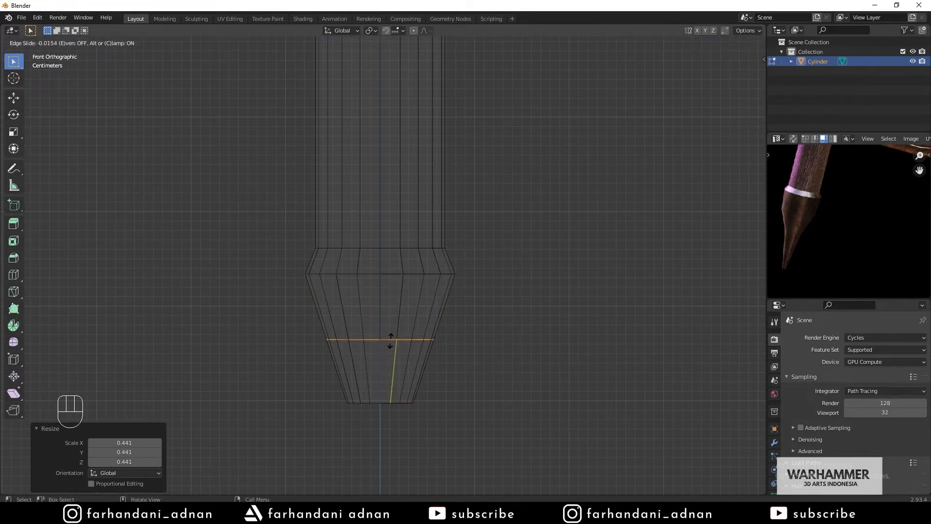
{"action": "right_click", "coordinate": [391, 339]}
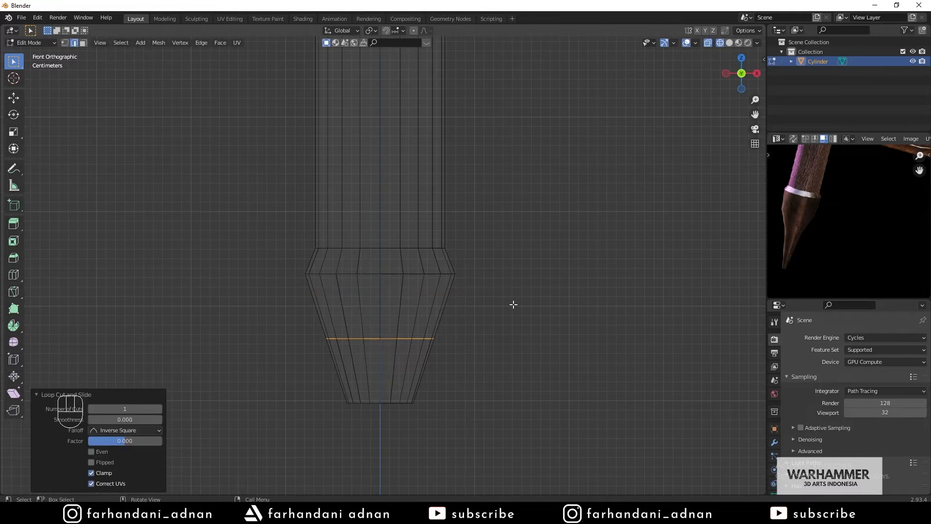
- Widen the new edge loop in the middle of the tapered section by a scale of about 1.244
{"action": "key", "text": "s"}
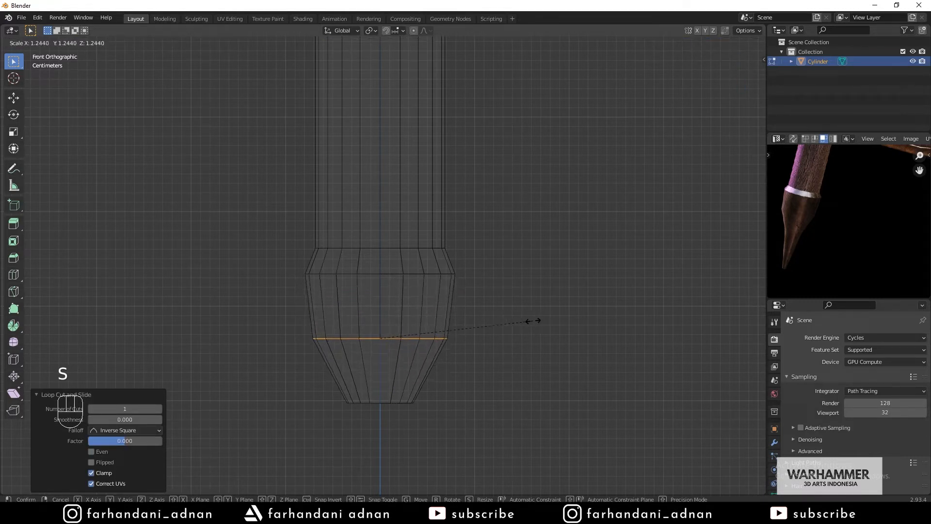
{"action": "left_click", "coordinate": [533, 320]}
{"action": "middle_click_drag", "start_coordinate": [509, 344], "coordinate": [512, 265], "text": "shift"}
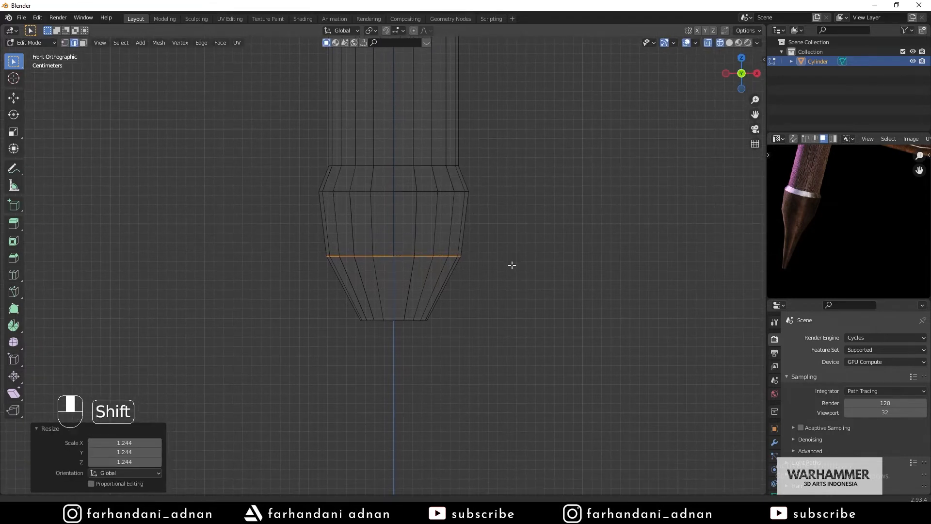
- Extrude the bottom ring down about 0.09 m, narrow it to about 0.127 into a point, lower it slightly and switch to solid shading
{"action": "left_click", "coordinate": [363, 319], "text": "alt"}
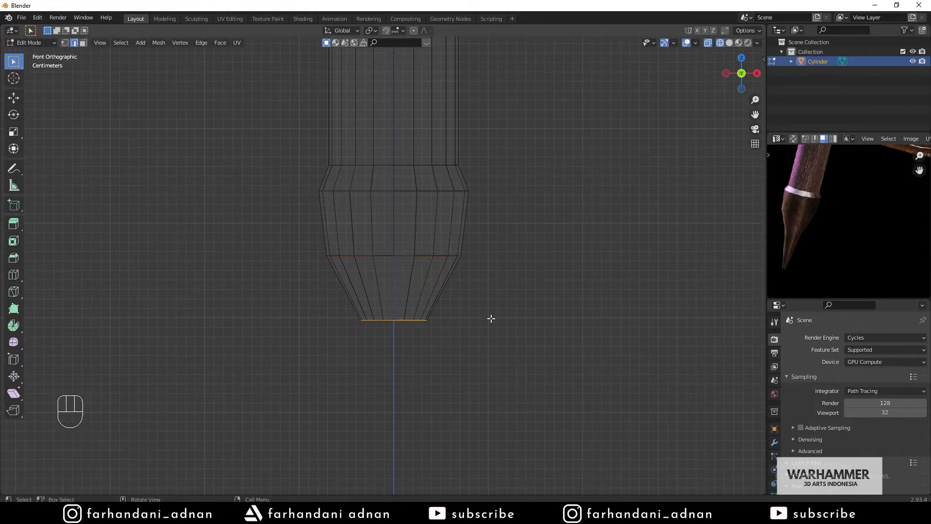
{"action": "key", "text": "e"}
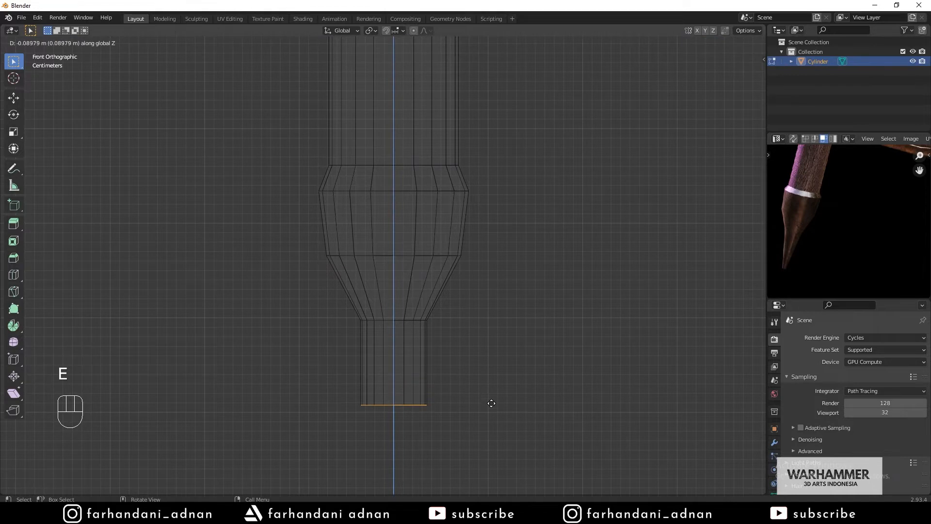
{"action": "left_click", "coordinate": [491, 403]}
{"action": "key", "text": "s"}
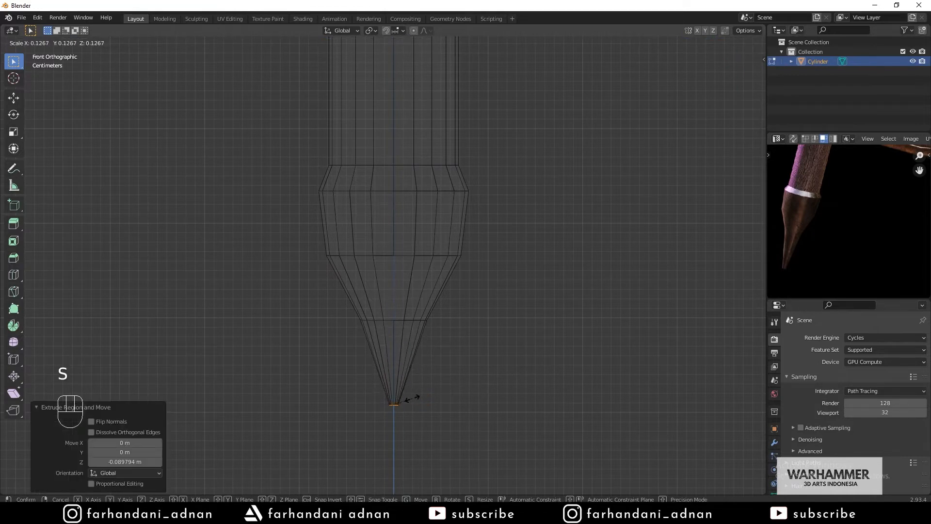
{"action": "left_click", "coordinate": [411, 399]}
{"action": "key", "text": "g"}
{"action": "key", "text": "z"}
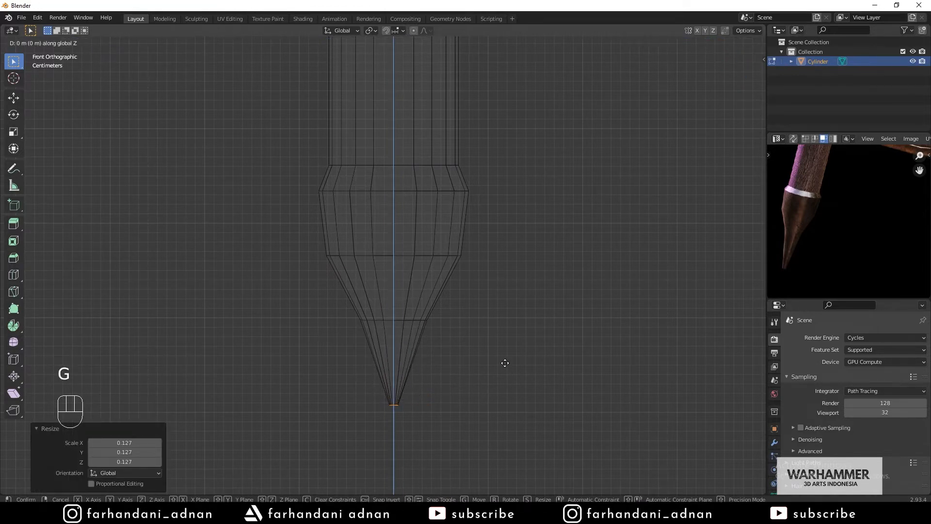
{"action": "left_click", "coordinate": [506, 377]}
{"action": "key", "text": "Tab"}
{"action": "key", "text": "z"}
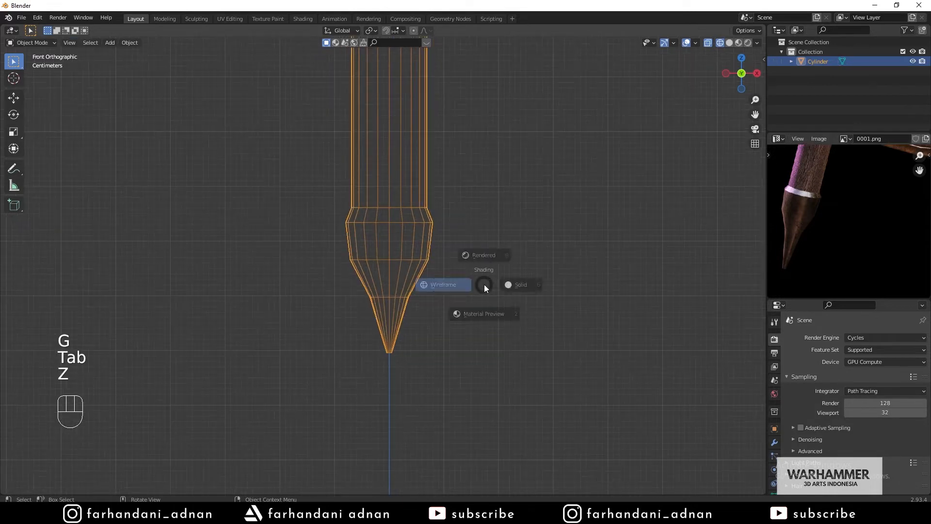
{"action": "left_click", "coordinate": [554, 285]}
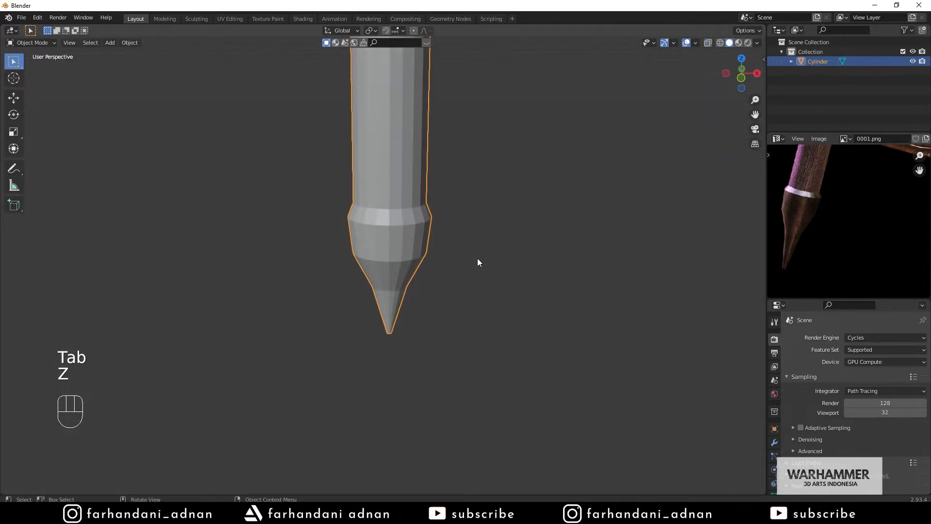
- In front wireframe view, scale up the band between the flared collar ring and the ring below it slightly
{"action": "key", "text": "KP_1"}
{"action": "key", "text": "Tab"}
{"action": "scroll", "coordinate": [478, 258], "scroll_direction": "up", "scroll_amount": 2}
{"action": "key", "text": "z"}
{"action": "left_click", "coordinate": [438, 259]}
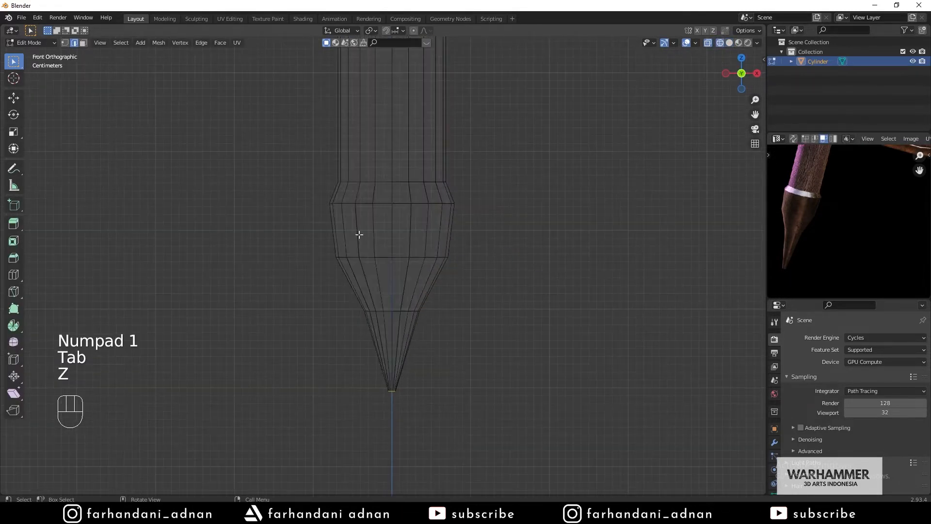
{"action": "left_click_drag", "start_coordinate": [273, 192], "coordinate": [487, 268]}
{"action": "key", "text": "s"}
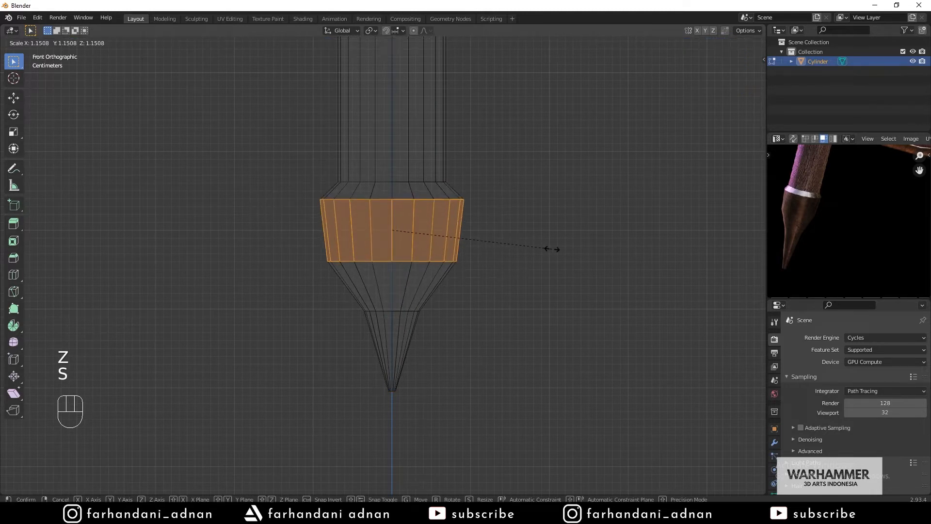
{"action": "left_click", "coordinate": [540, 253]}
- Lower the band's bottom ring about 0.01 m, narrow it by a scale of about 0.92 and display the handle in solid shading
{"action": "left_click_drag", "start_coordinate": [295, 256], "coordinate": [546, 273]}
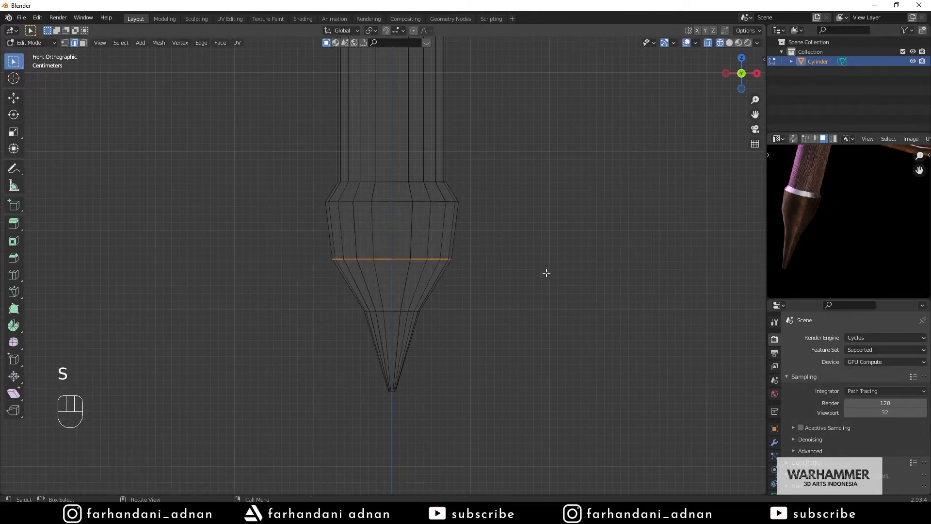
{"action": "key", "text": "g"}
{"action": "key", "text": "z"}
{"action": "left_click", "coordinate": [547, 278]}
{"action": "key", "text": "s"}
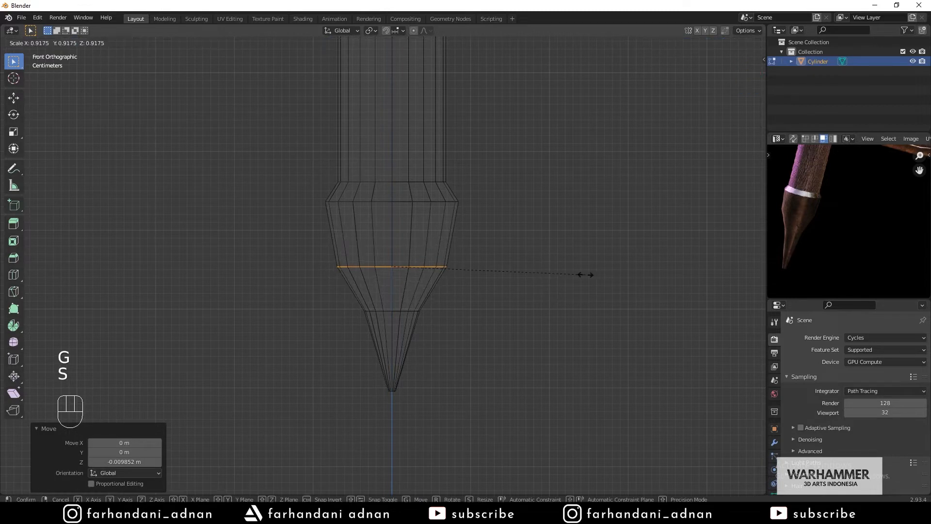
{"action": "left_click", "coordinate": [567, 267]}
{"action": "key", "text": "Tab"}
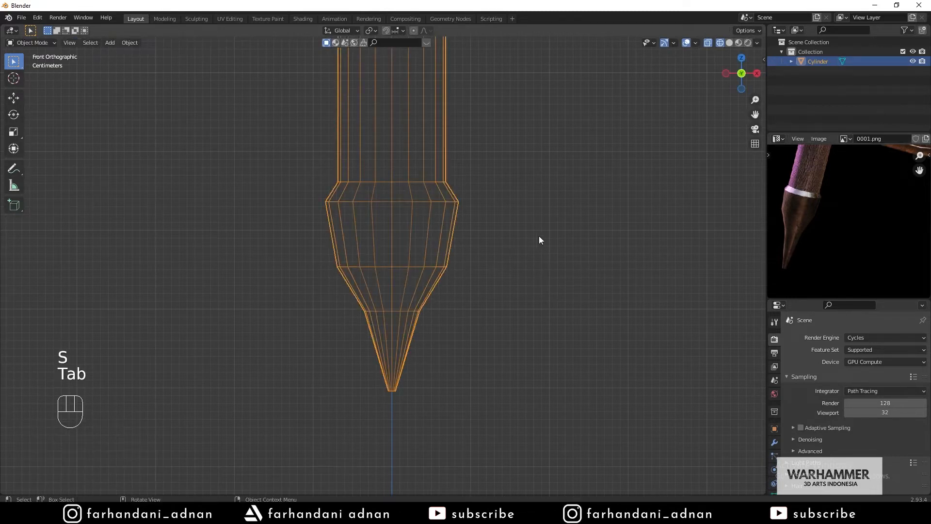
{"action": "key", "text": "z"}
{"action": "left_click", "coordinate": [626, 238]}
- In wireframe, move the whole tapered part from the band's bottom ring downward about 0.028 m lower along Z
{"action": "scroll", "coordinate": [584, 253], "scroll_direction": "down", "scroll_amount": 5}
{"action": "middle_click_drag", "start_coordinate": [479, 205], "coordinate": [491, 267], "text": "shift"}
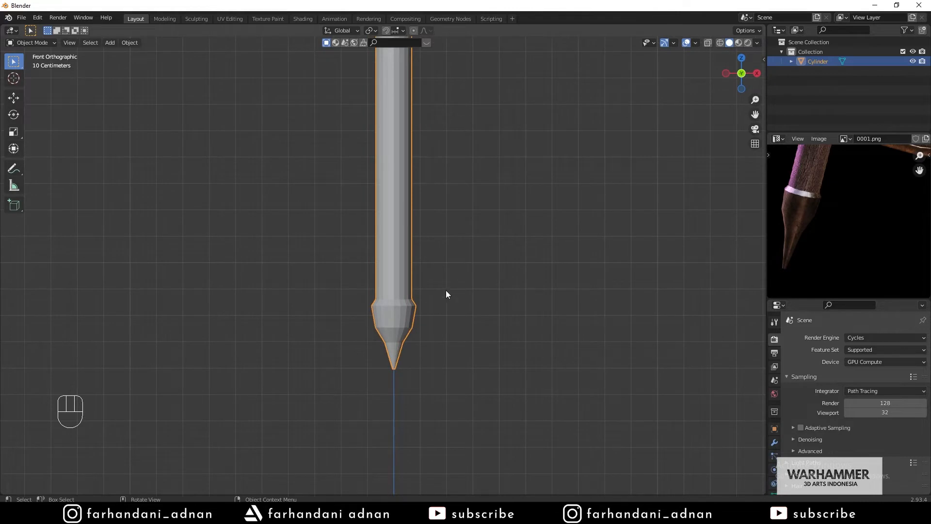
{"action": "middle_click_drag", "start_coordinate": [437, 327], "coordinate": [439, 299], "text": "shift"}
{"action": "key", "text": "Tab"}
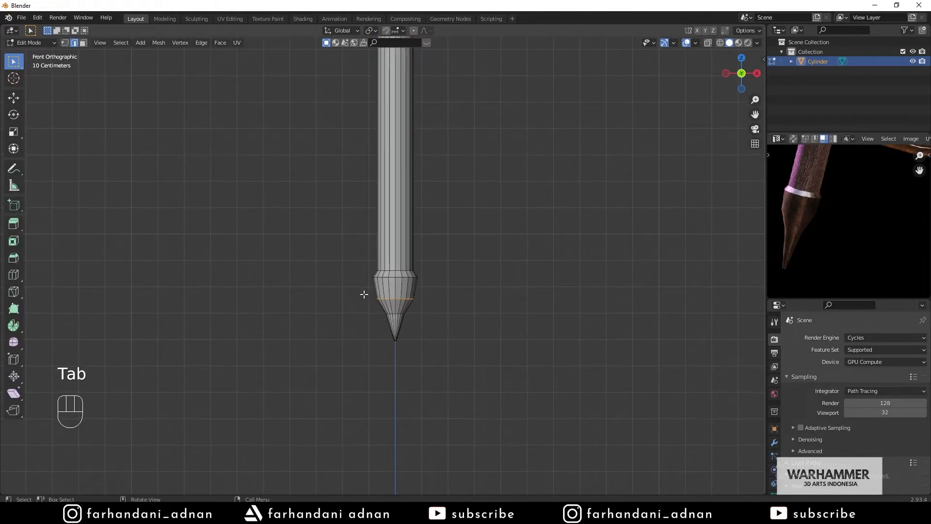
{"action": "key", "text": "z"}
{"action": "left_click", "coordinate": [345, 294]}
{"action": "left_click_drag", "start_coordinate": [345, 293], "coordinate": [467, 349]}
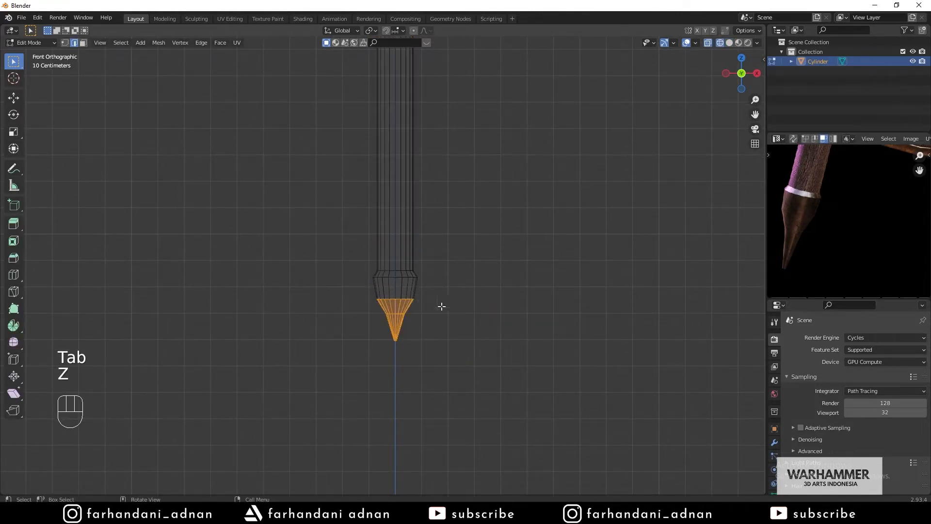
{"action": "key", "text": "g"}
{"action": "key", "text": "z"}
{"action": "left_click", "coordinate": [482, 319]}
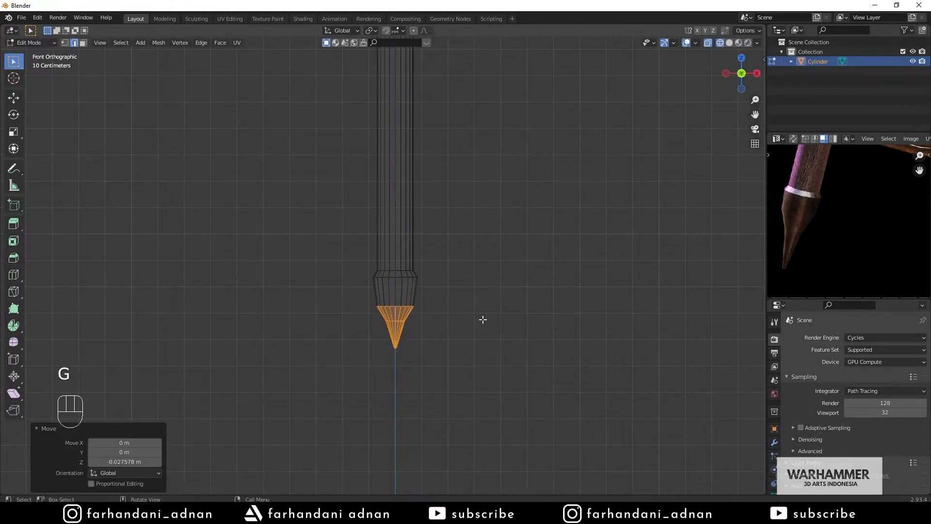
- Move only the lowest cone of the tip about 0.028 m down along Z, then leave mesh editing and deselect the handle
{"action": "left_click_drag", "start_coordinate": [374, 319], "coordinate": [463, 339]}
{"action": "left_click_drag", "start_coordinate": [365, 317], "coordinate": [452, 374]}
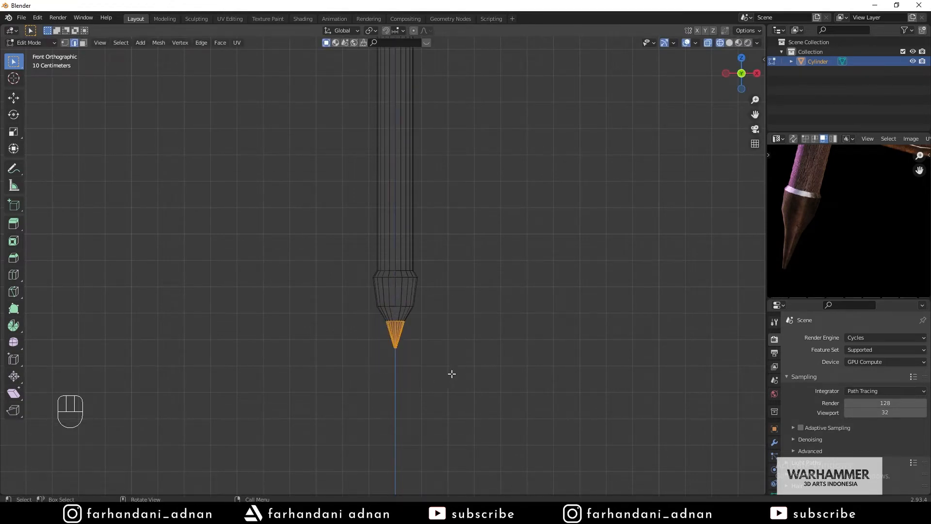
{"action": "key", "text": "g"}
{"action": "left_click", "coordinate": [495, 348]}
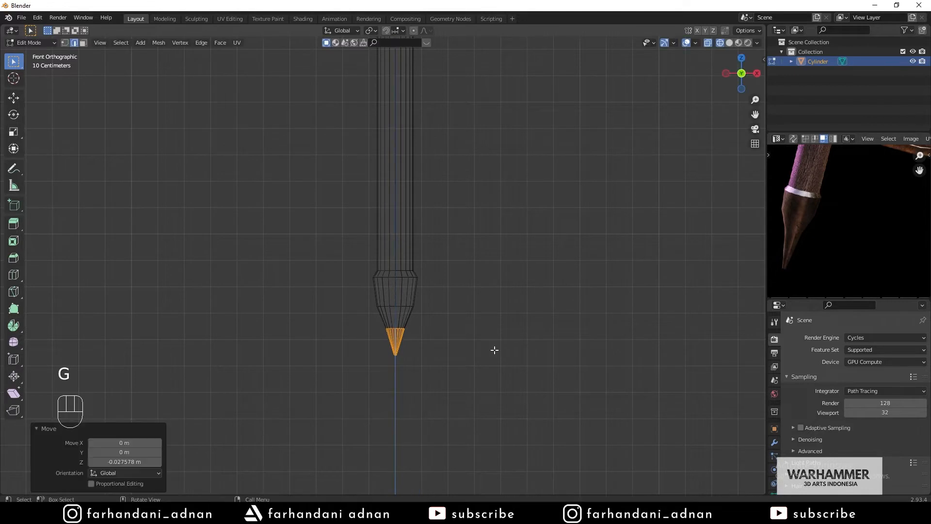
{"action": "key", "text": "Tab"}
{"action": "scroll", "coordinate": [517, 341], "scroll_direction": "down", "scroll_amount": 3}
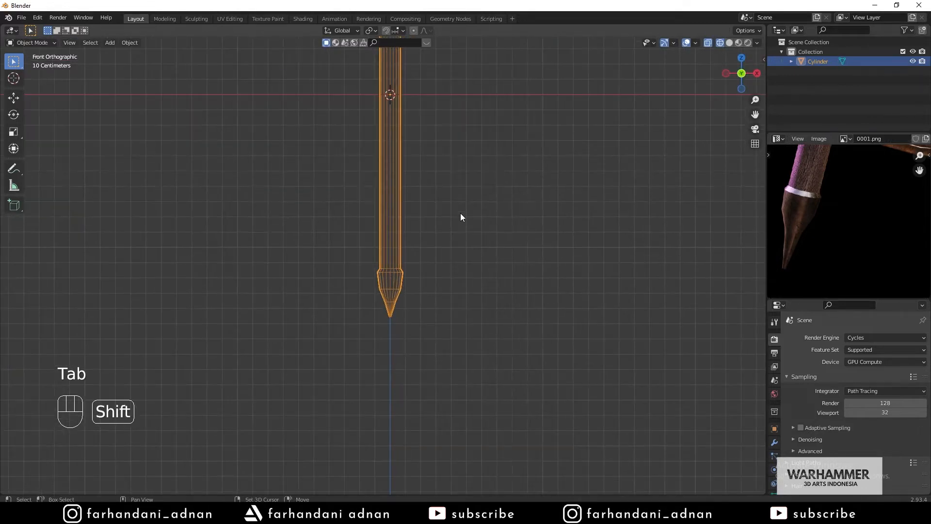
{"action": "left_click", "coordinate": [476, 253]}
- Examine where the handle joins the hammer head in the reference image and compare the model's upper handle end
{"action": "scroll", "coordinate": [845, 216], "scroll_direction": "down", "scroll_amount": 2}
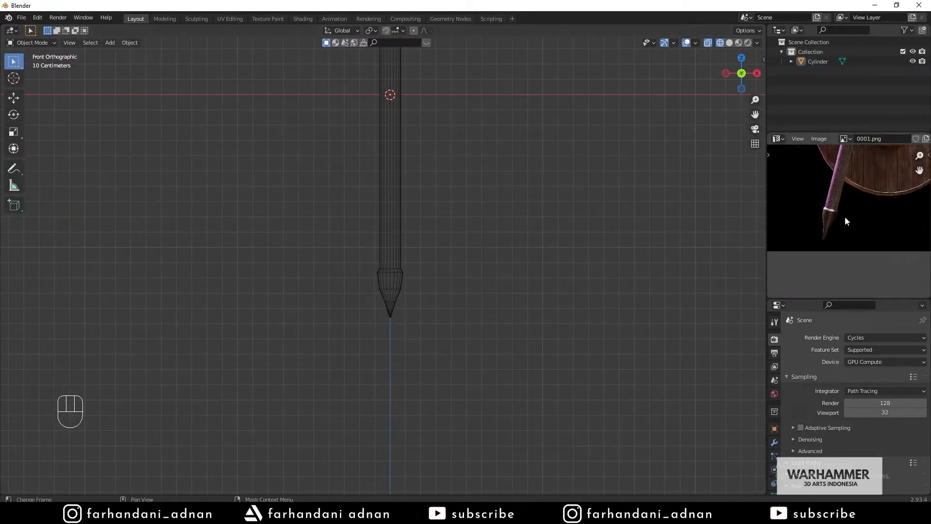
{"action": "middle_click_drag", "start_coordinate": [845, 216], "coordinate": [839, 285]}
{"action": "scroll", "coordinate": [857, 178], "scroll_direction": "up", "scroll_amount": 3}
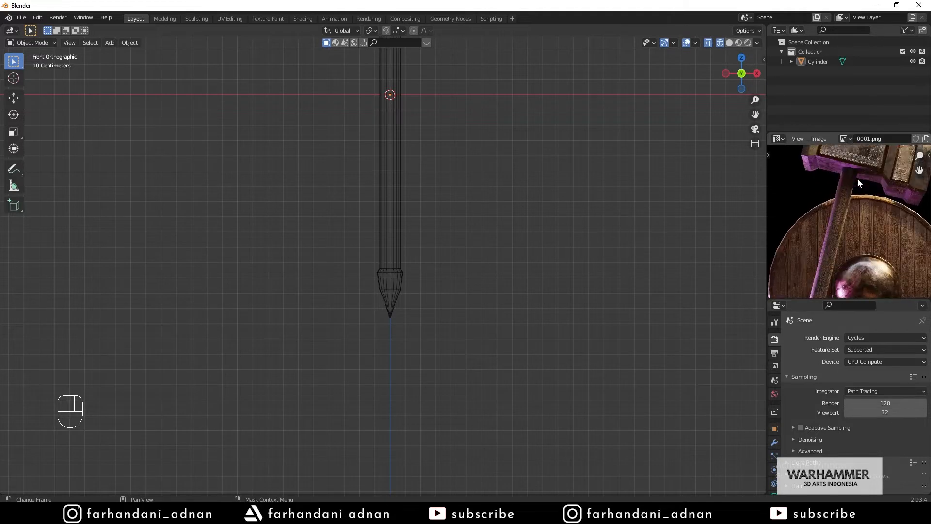
{"action": "middle_click_drag", "start_coordinate": [848, 166], "coordinate": [838, 222]}
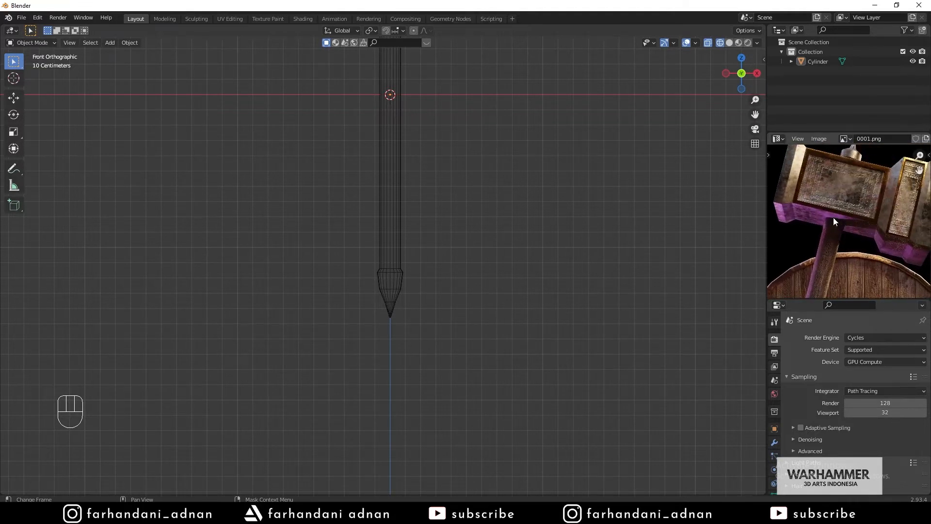
{"action": "middle_click_drag", "start_coordinate": [502, 147], "coordinate": [483, 270], "text": "shift"}
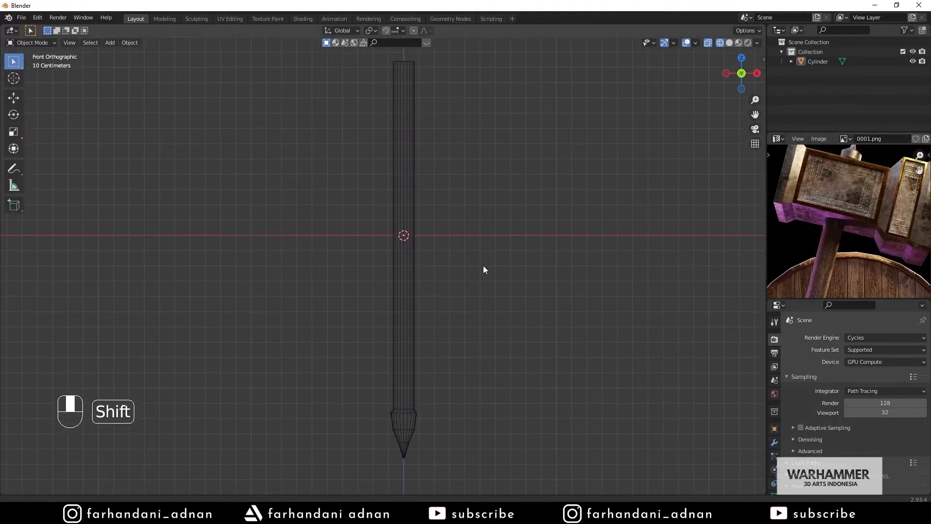
{"action": "scroll", "coordinate": [483, 270], "scroll_direction": "down", "scroll_amount": 2}
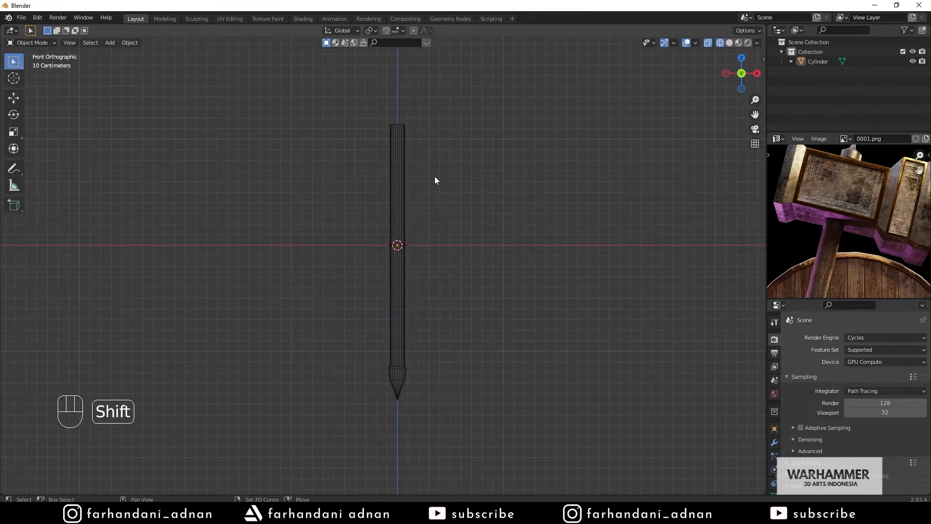
{"action": "middle_click_drag", "start_coordinate": [434, 169], "coordinate": [451, 247], "text": "shift"}
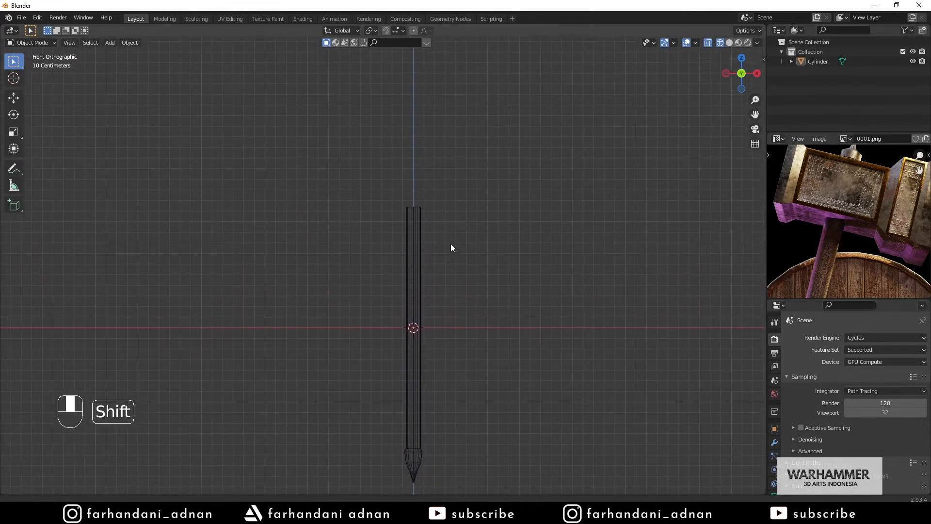
{"action": "scroll", "coordinate": [455, 210], "scroll_direction": "up", "scroll_amount": 5}
{"action": "middle_click_drag", "start_coordinate": [525, 170], "coordinate": [458, 328], "text": "shift"}
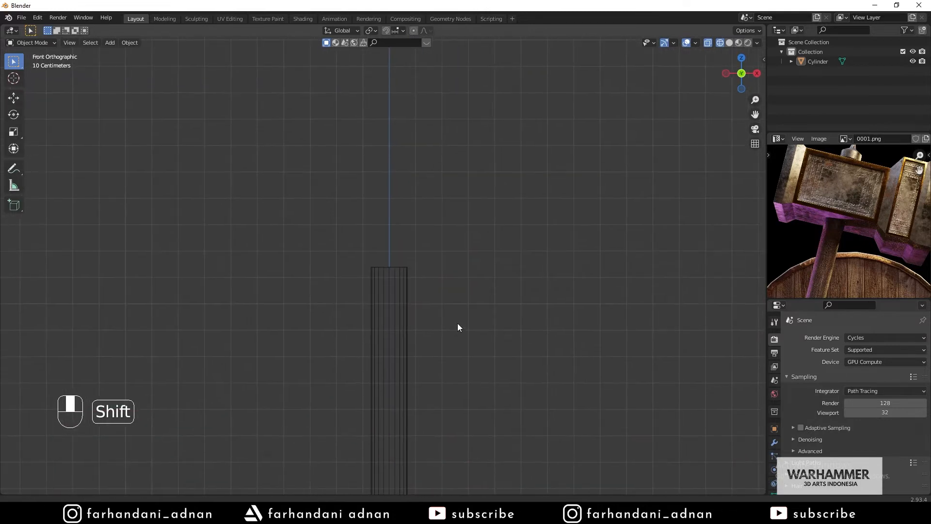
{"action": "scroll", "coordinate": [444, 246], "scroll_direction": "up", "scroll_amount": 5}
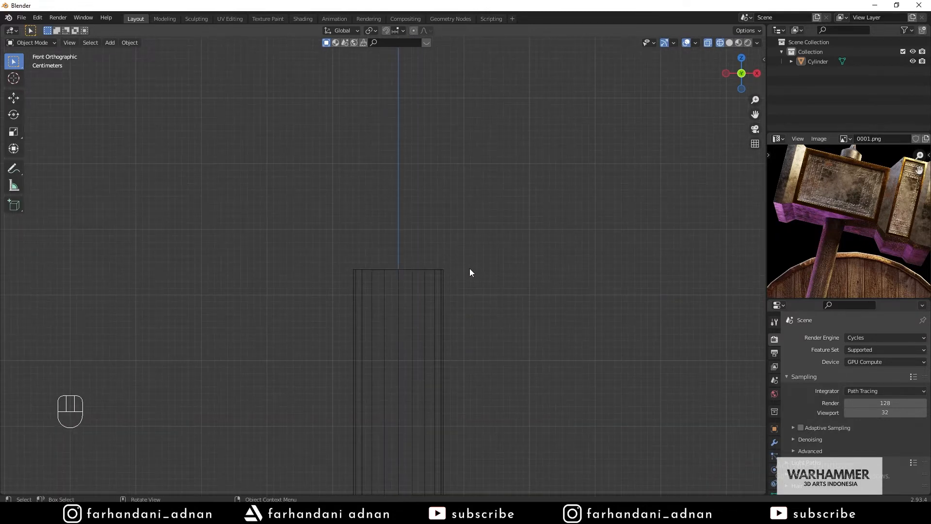
- Extrude the handle's top ring up about 0.044 m and widen it by a scale of about 1.304
{"action": "key", "text": "Tab"}
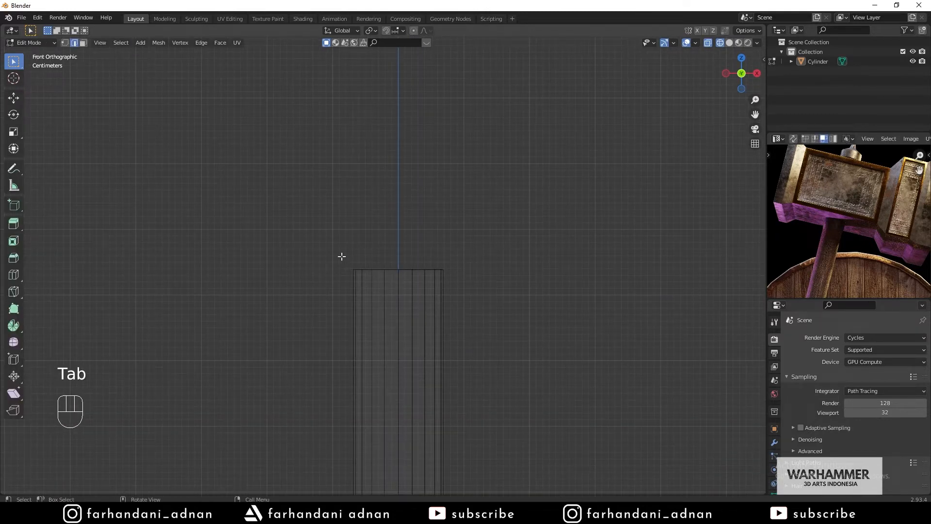
{"action": "left_click_drag", "start_coordinate": [302, 250], "coordinate": [505, 279]}
{"action": "key", "text": "e"}
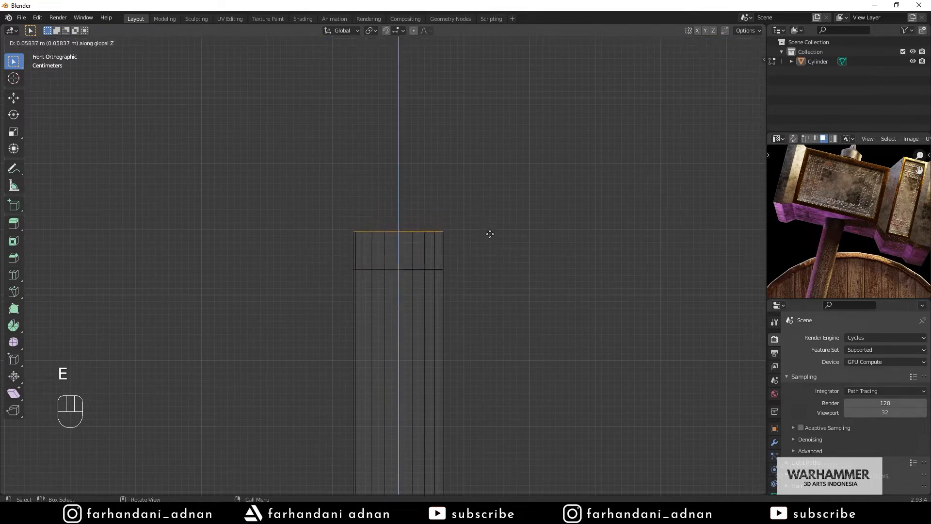
{"action": "left_click", "coordinate": [490, 243]}
{"action": "key", "text": "s"}
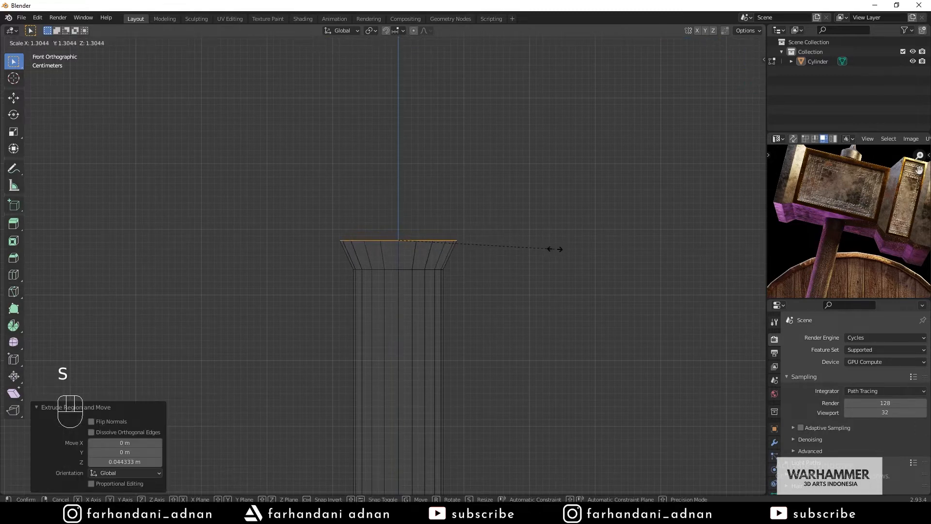
{"action": "left_click", "coordinate": [554, 249]}
- Extrude the widened top ring straight up about 0.04 m as a collar, adjust its height slightly and leave mesh editing
{"action": "key", "text": "e"}
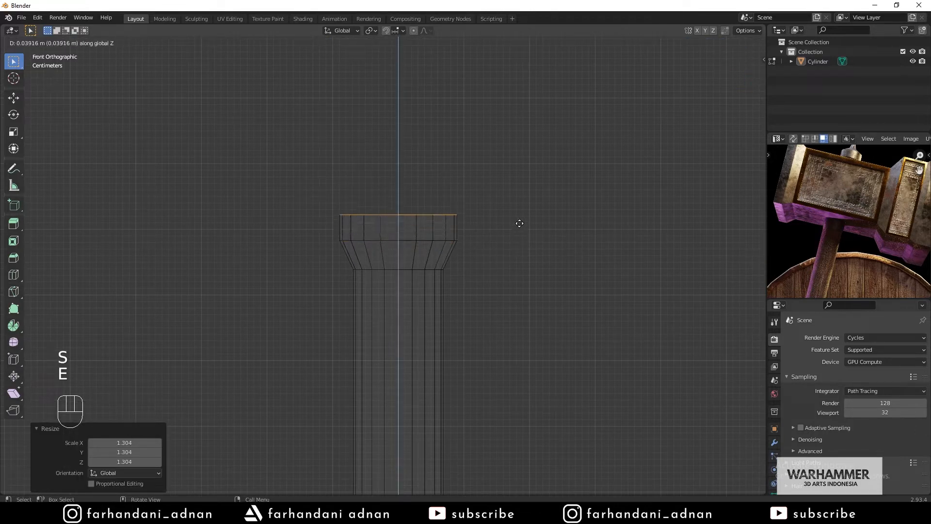
{"action": "left_click", "coordinate": [520, 222]}
{"action": "key", "text": "Tab"}
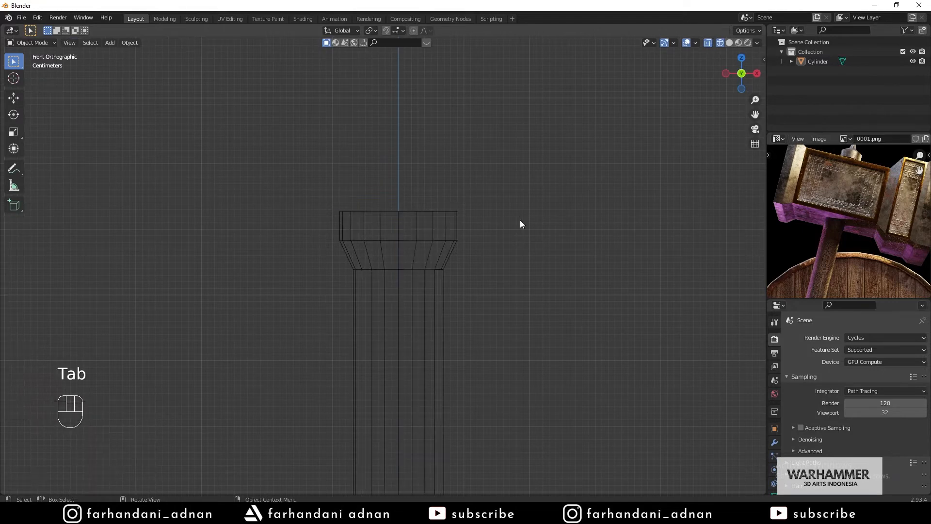
{"action": "scroll", "coordinate": [520, 222], "scroll_direction": "down", "scroll_amount": 3}
{"action": "key", "text": "Tab"}
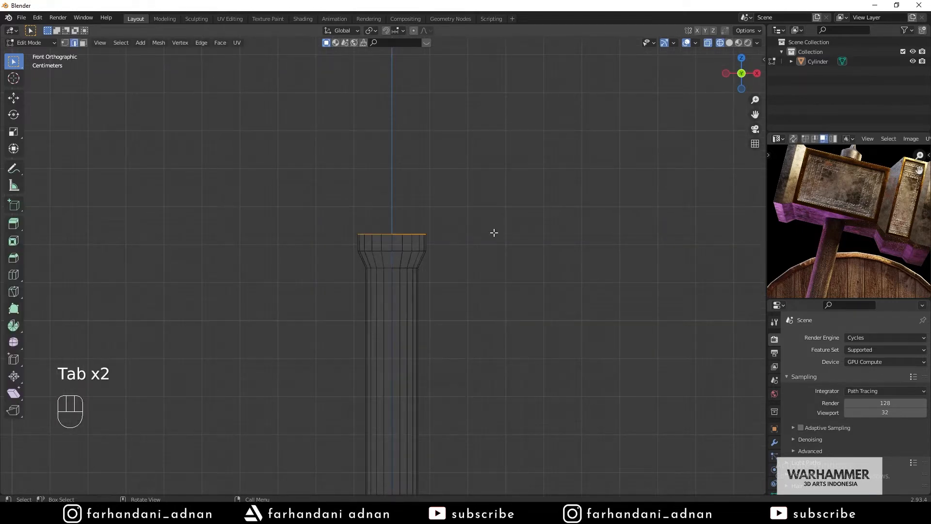
{"action": "key", "text": "g"}
{"action": "left_click", "coordinate": [494, 231]}
{"action": "key", "text": "Tab"}
{"action": "scroll", "coordinate": [494, 232], "scroll_direction": "down", "scroll_amount": 3}
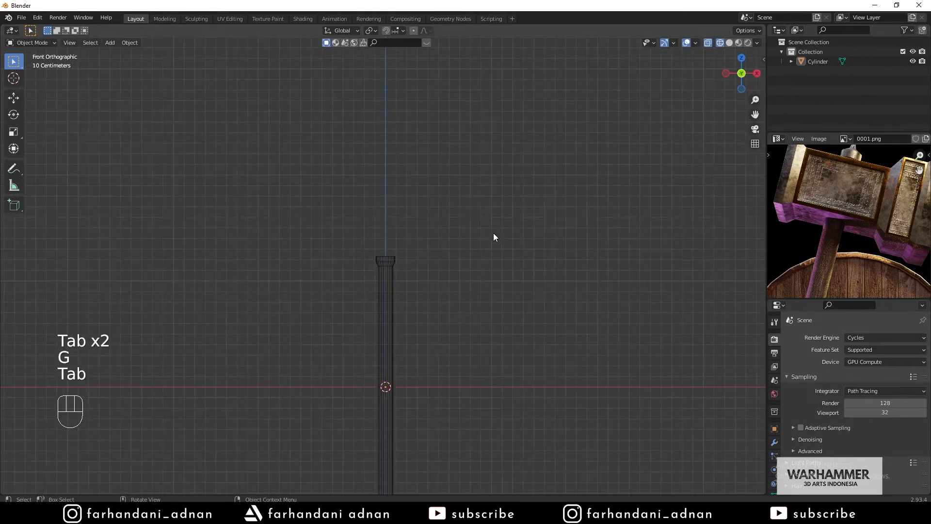
- Examine the shape of the whole hammer head in the reference image and compare it with the handle's upper end
{"action": "scroll", "coordinate": [467, 249], "scroll_direction": "up", "scroll_amount": 5}
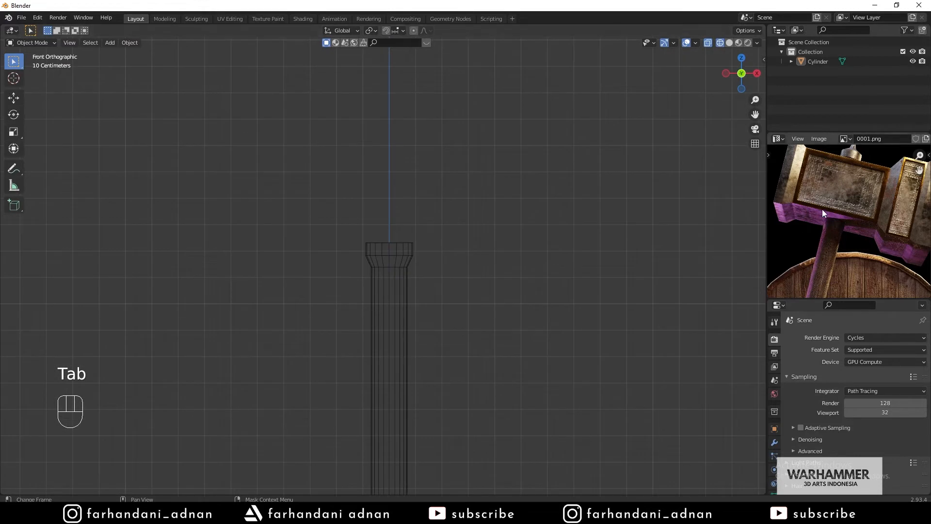
{"action": "scroll", "coordinate": [822, 209], "scroll_direction": "down", "scroll_amount": 1}
{"action": "scroll", "coordinate": [850, 206], "scroll_direction": "down", "scroll_amount": 1}
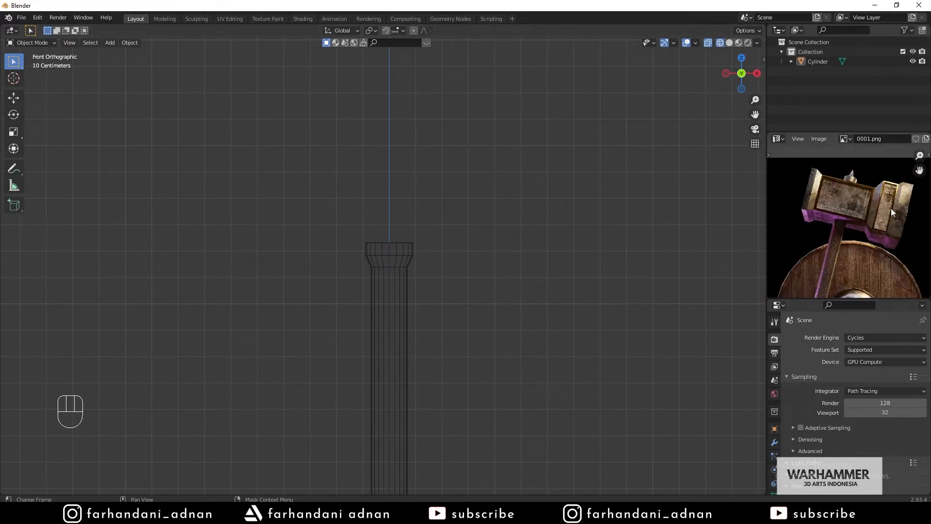
{"action": "scroll", "coordinate": [412, 231], "scroll_direction": "up", "scroll_amount": 3}
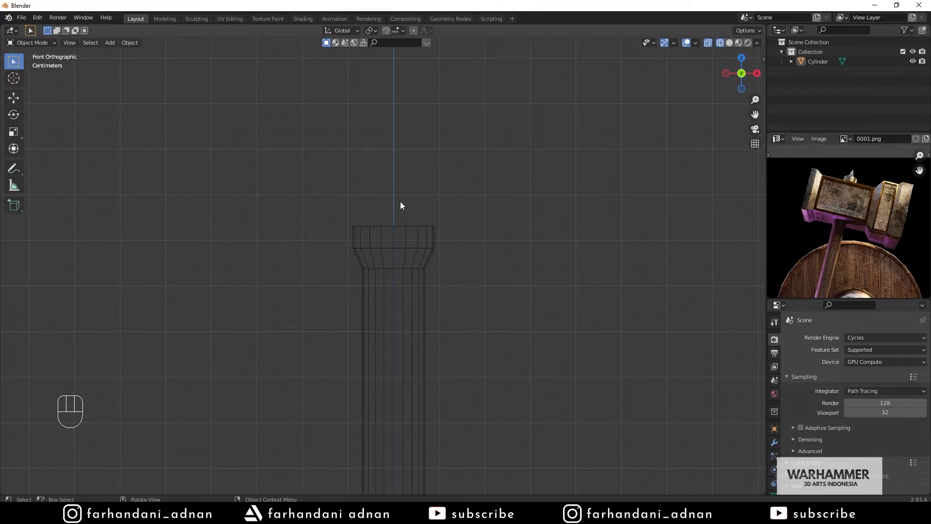
- Try placing the 3D cursor at several spots around the handle's upper end in front view
{"action": "key", "text": "shift"}
{"action": "key", "text": "shift"}
{"action": "middle_click_drag", "start_coordinate": [376, 193], "coordinate": [433, 225]}
{"action": "key", "text": "KP_1"}
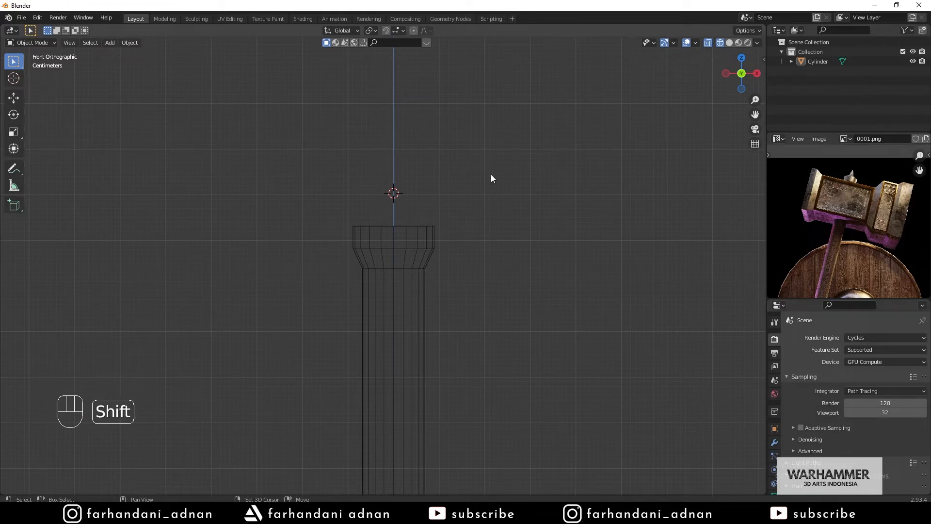
{"action": "right_click_drag", "start_coordinate": [491, 173], "coordinate": [597, 219], "text": "shift"}
{"action": "right_click_drag", "start_coordinate": [549, 160], "coordinate": [202, 212], "text": "shift"}
{"action": "right_click_drag", "start_coordinate": [187, 310], "coordinate": [266, 313], "text": "shift"}
{"action": "right_click_drag", "start_coordinate": [262, 194], "coordinate": [451, 185], "text": "shift"}
{"action": "key", "text": "shift+a"}
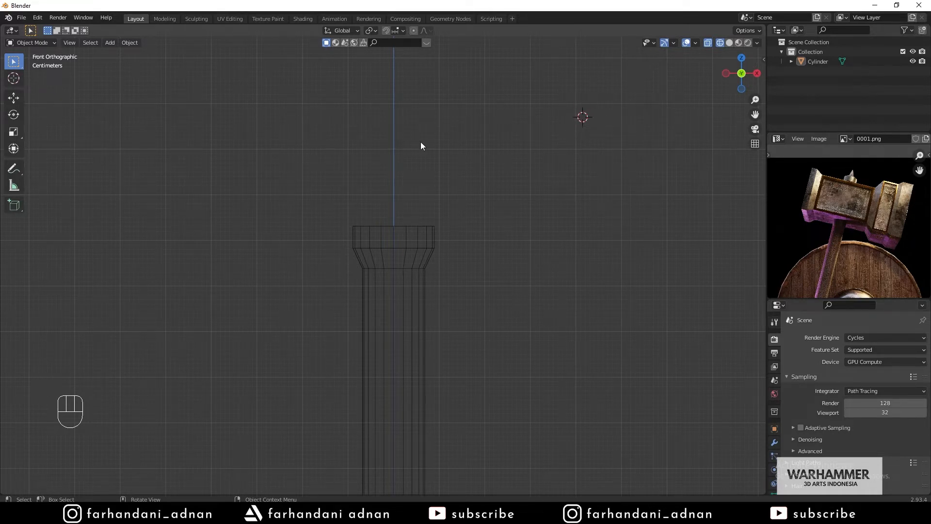
- Place the 3D cursor on the Z axis just above the handle's collar and add a 2 m cube there
{"action": "key", "text": "shift+c"}
{"action": "key", "text": "shift+a"}
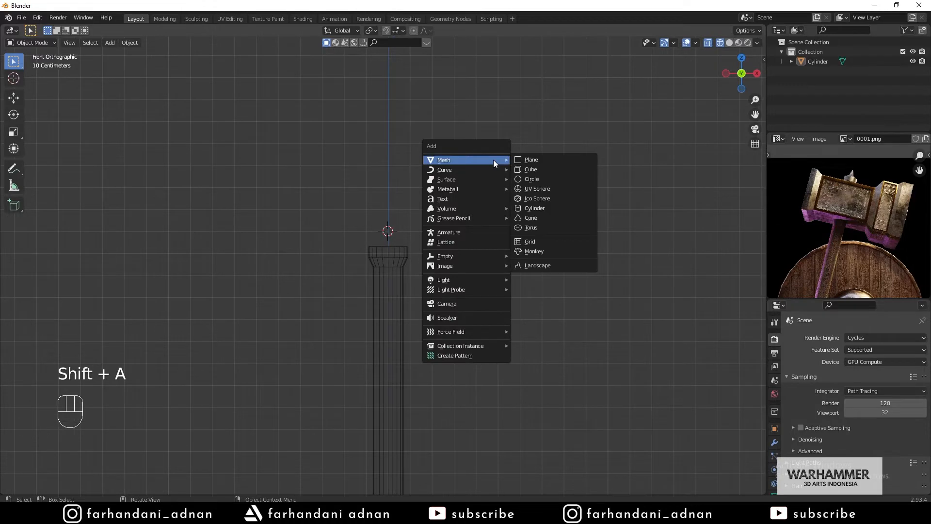
{"action": "left_click", "coordinate": [529, 169]}
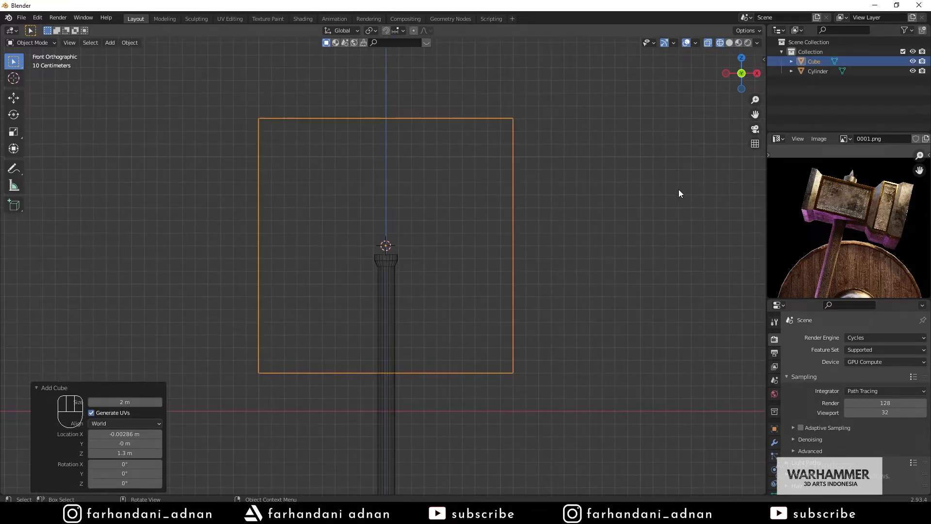
- Inspect the new cube in solid shading from an angle, then return to the front view in wireframe
{"action": "mouse_move", "coordinate": [563, 184]}
{"action": "middle_mouse_down"}
{"action": "mouse_move", "coordinate": [475, 223]}
{"action": "mouse_move", "coordinate": [505, 155]}
{"action": "mouse_move", "coordinate": [475, 204]}
{"action": "middle_mouse_up"}
{"action": "key", "text": "z"}
{"action": "left_click", "coordinate": [542, 223]}
{"action": "key", "text": "KP_1"}
{"action": "key", "text": "z"}
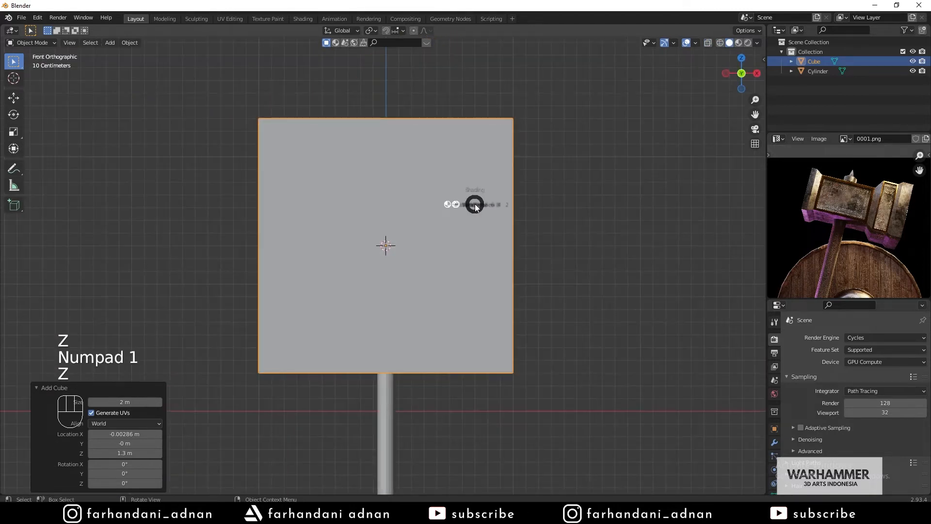
{"action": "left_click", "coordinate": [468, 205]}
- Scale the cube uniformly to about 0.150 and move it up about 0.073 m along Z onto the collar
{"action": "key", "text": "s"}
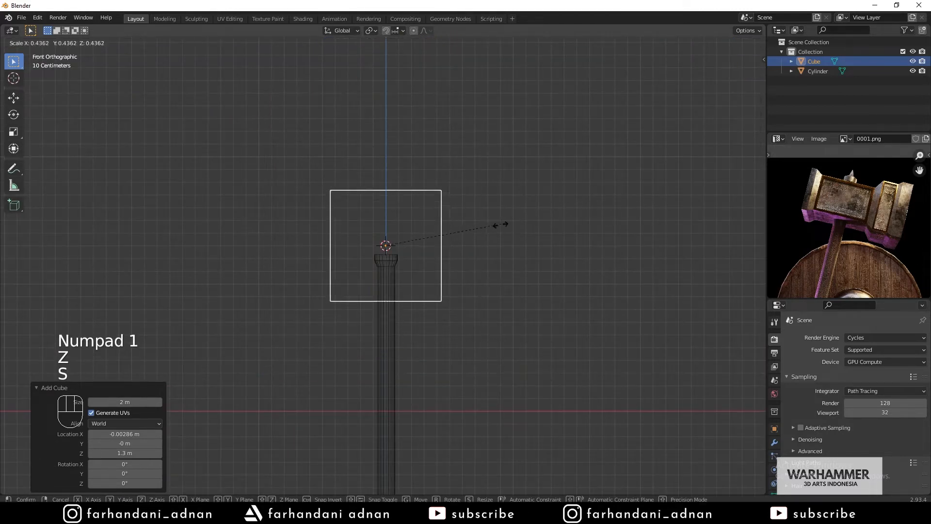
{"action": "left_click", "coordinate": [427, 254]}
{"action": "scroll", "coordinate": [438, 237], "scroll_direction": "up", "scroll_amount": 3}
{"action": "scroll", "coordinate": [437, 234], "scroll_direction": "up", "scroll_amount": 3}
{"action": "key", "text": "g"}
{"action": "key", "text": "z"}
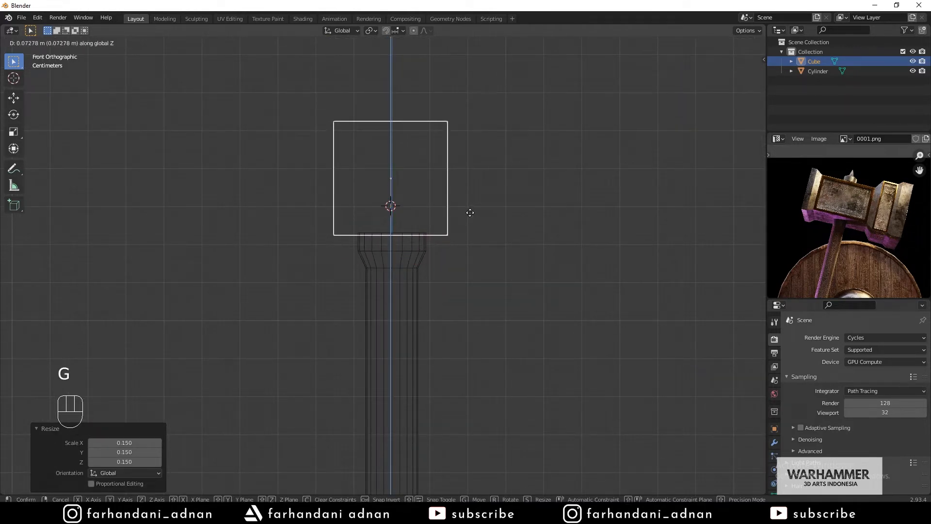
{"action": "left_click", "coordinate": [469, 213]}
{"action": "scroll", "coordinate": [470, 213], "scroll_direction": "down", "scroll_amount": 5}
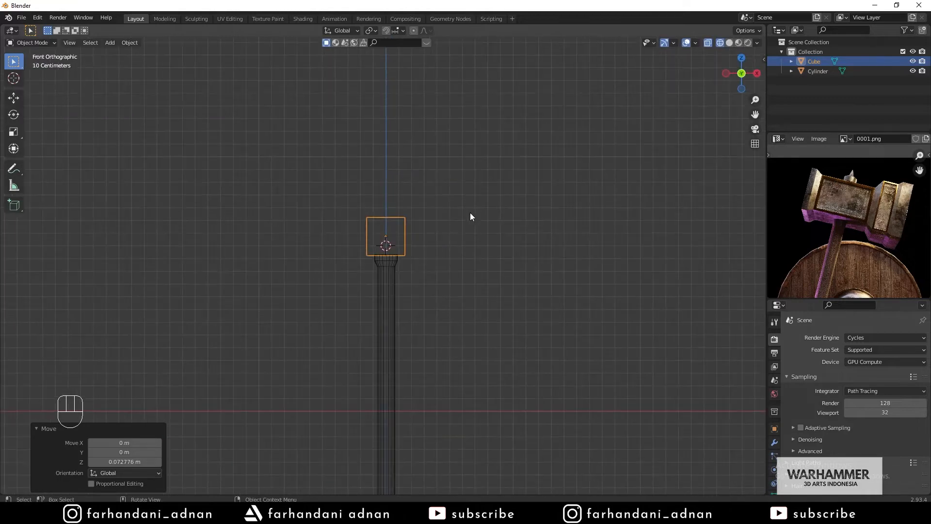
- Enlarge the cube uniformly by about 1.04 and raise it about 0.009 m along Z
{"action": "scroll", "coordinate": [470, 212], "scroll_direction": "up", "scroll_amount": 3}
{"action": "middle_click_drag", "start_coordinate": [443, 199], "coordinate": [465, 254], "text": "shift"}
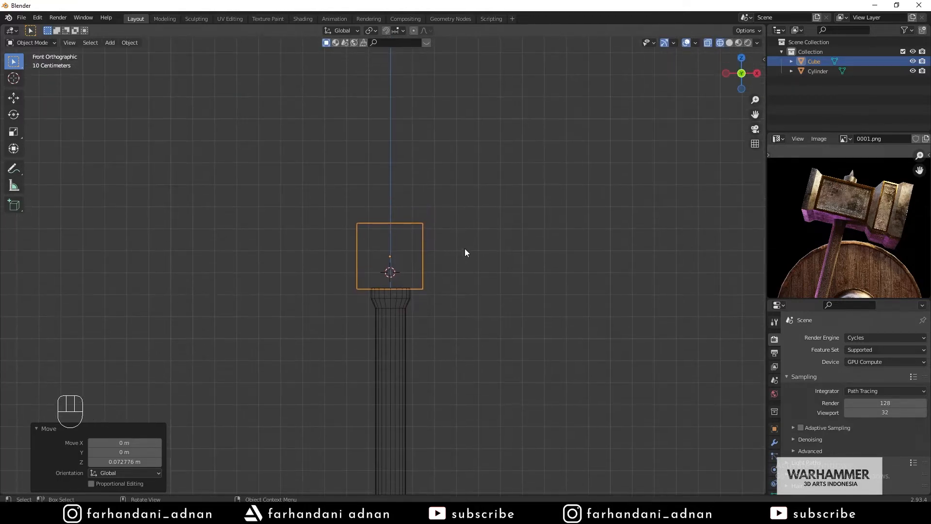
{"action": "scroll", "coordinate": [476, 247], "scroll_direction": "up", "scroll_amount": 3}
{"action": "key", "text": "s"}
{"action": "left_click", "coordinate": [522, 235]}
{"action": "key", "text": "g"}
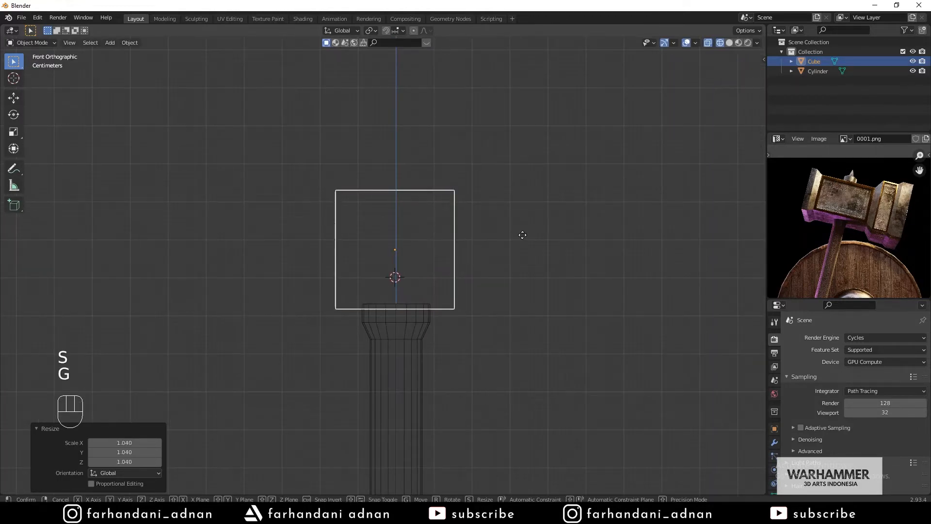
{"action": "key", "text": "z"}
{"action": "left_click", "coordinate": [532, 298]}
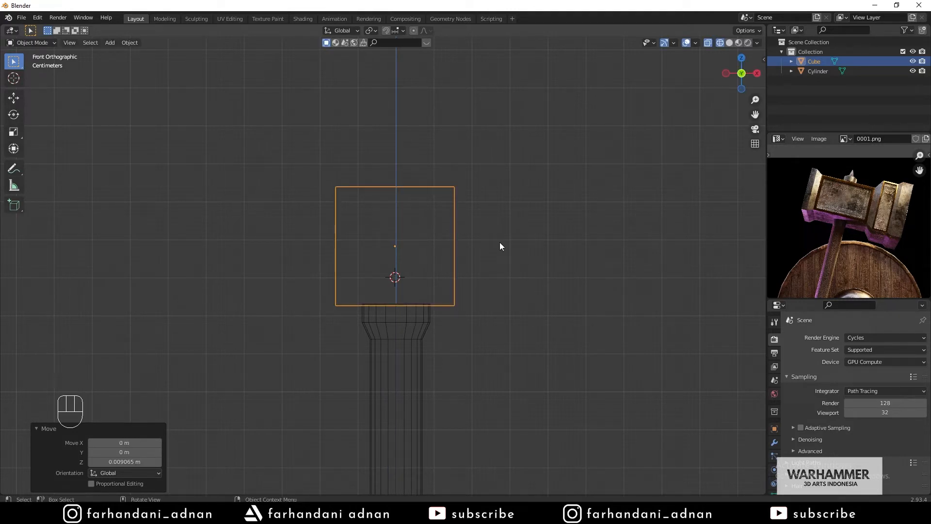
- Nudge the cube up about 0.003 m along Z so its underside meets the top of the collar
{"action": "scroll", "coordinate": [482, 222], "scroll_direction": "up", "scroll_amount": 2}
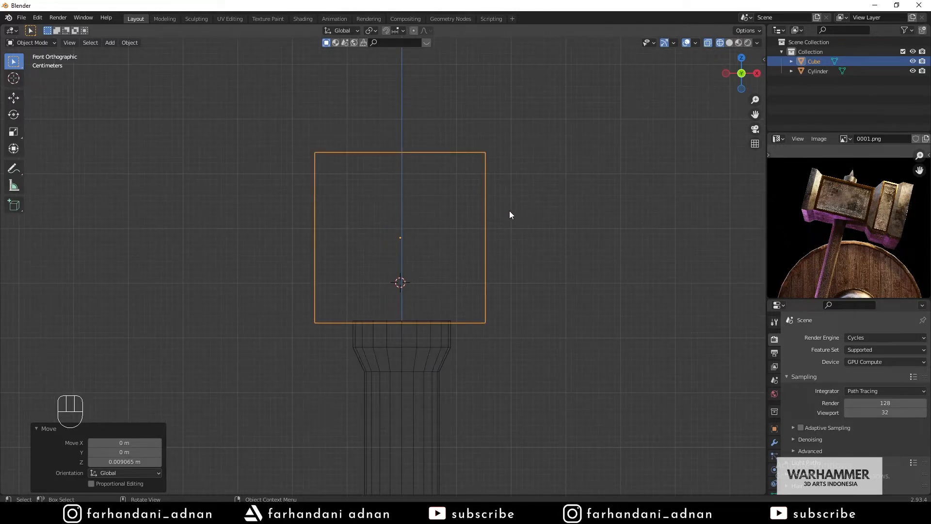
{"action": "key", "text": "g"}
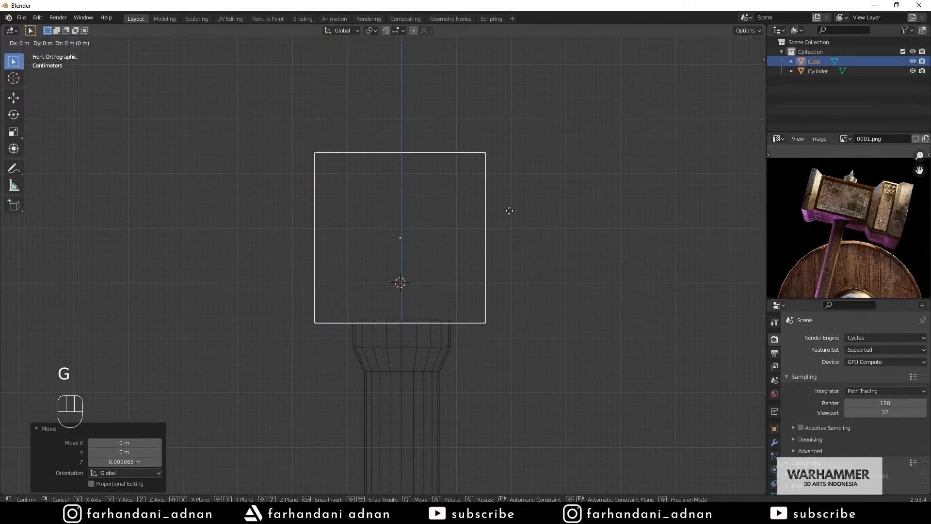
{"action": "key", "text": "z"}
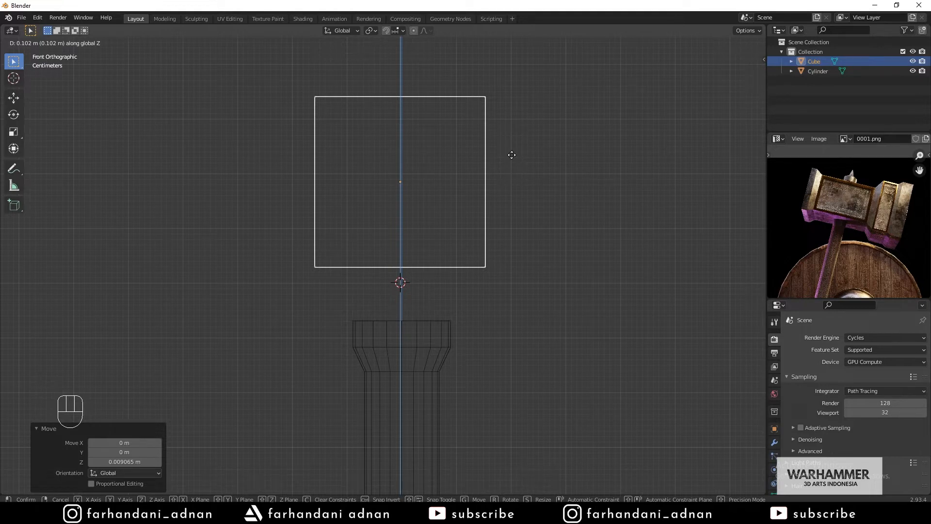
{"action": "key", "text": "shift"}
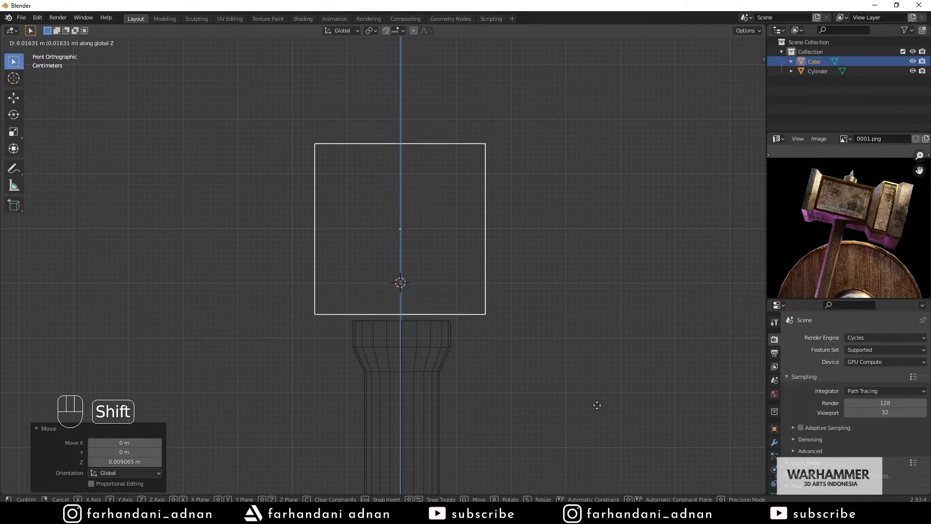
{"action": "left_click", "coordinate": [629, 478]}
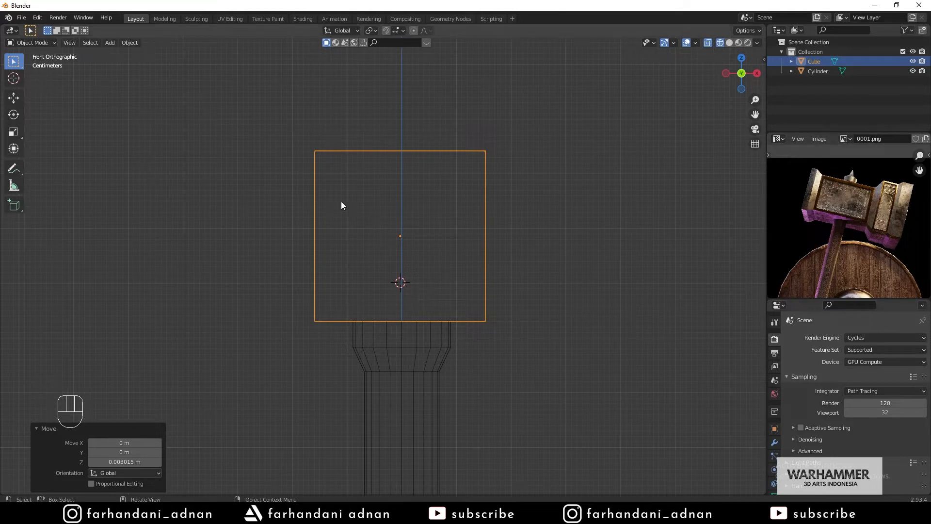
- Edit the cube's mesh and scale all of its geometry along X by about 1.237 to lengthen the head
{"action": "key", "text": "Tab"}
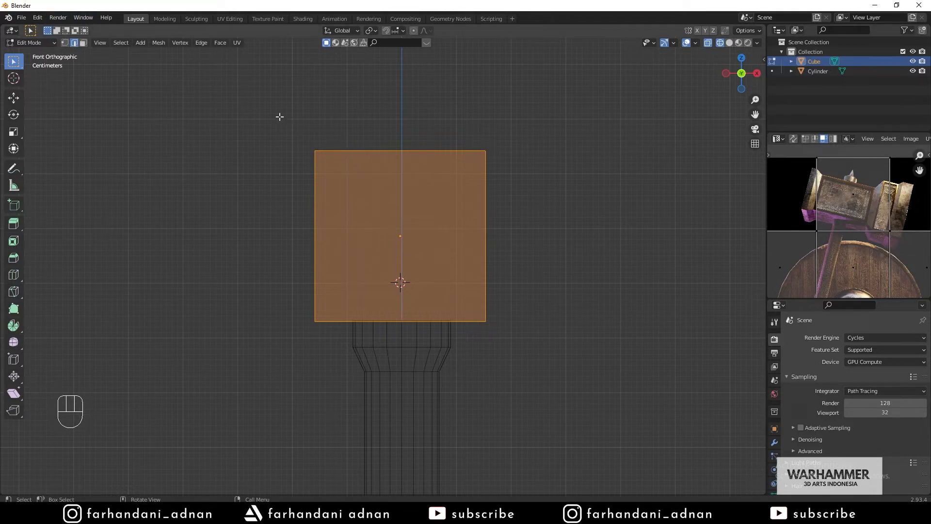
{"action": "left_click_drag", "start_coordinate": [280, 117], "coordinate": [328, 356]}
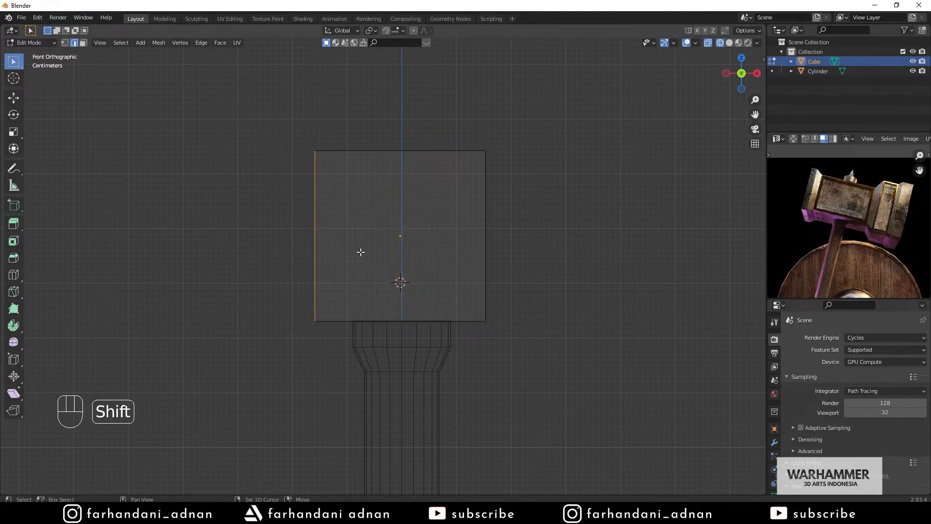
{"action": "middle_click_drag", "start_coordinate": [361, 251], "coordinate": [418, 262], "text": "shift"}
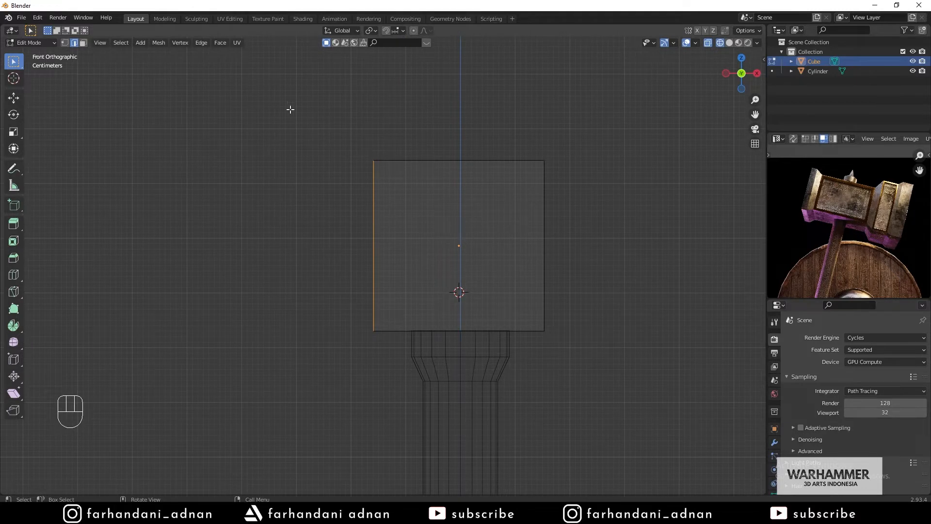
{"action": "left_click_drag", "start_coordinate": [290, 109], "coordinate": [594, 375]}
{"action": "key", "text": "s"}
{"action": "key", "text": "x"}
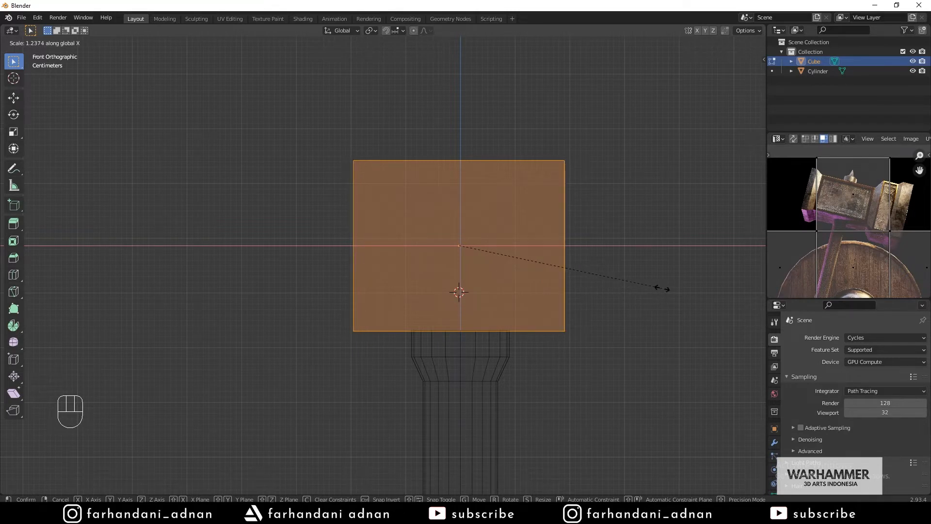
{"action": "left_click", "coordinate": [663, 288]}
{"action": "key", "text": "s"}
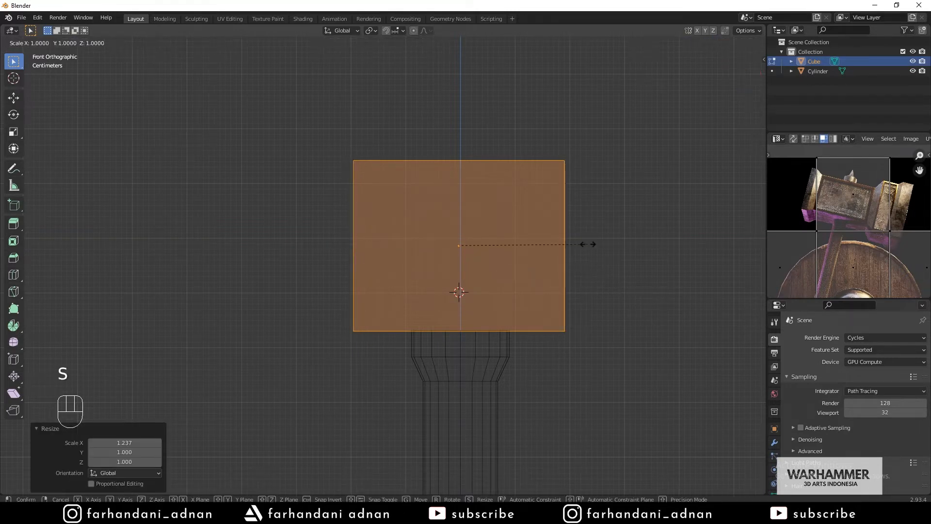
{"action": "key", "text": "x"}
{"action": "left_click", "coordinate": [580, 241]}
{"action": "key", "text": "Tab"}
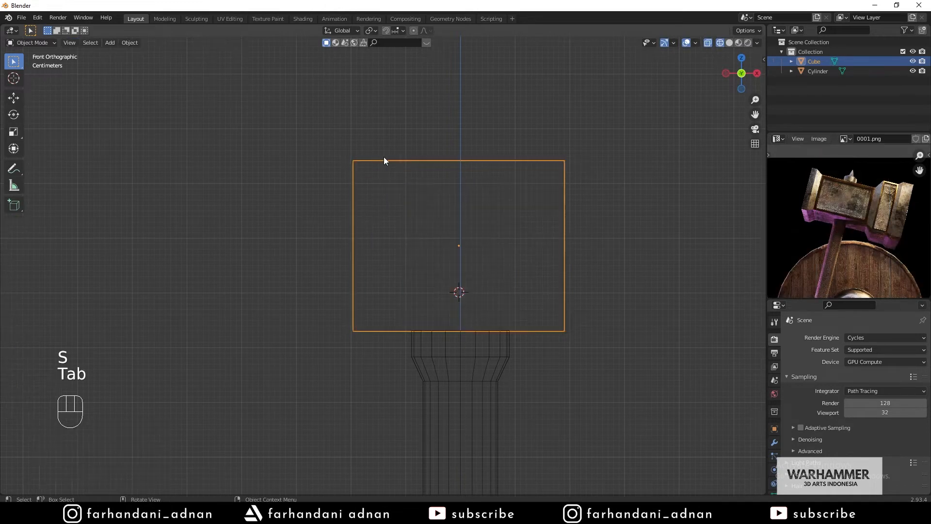
- Extrude the head block's negative-X end face outward about 0.036 m and flare it by a scale of about 1.149
{"action": "key", "text": "Tab"}
{"action": "key", "text": "Tab"}
{"action": "key", "text": "Tab"}
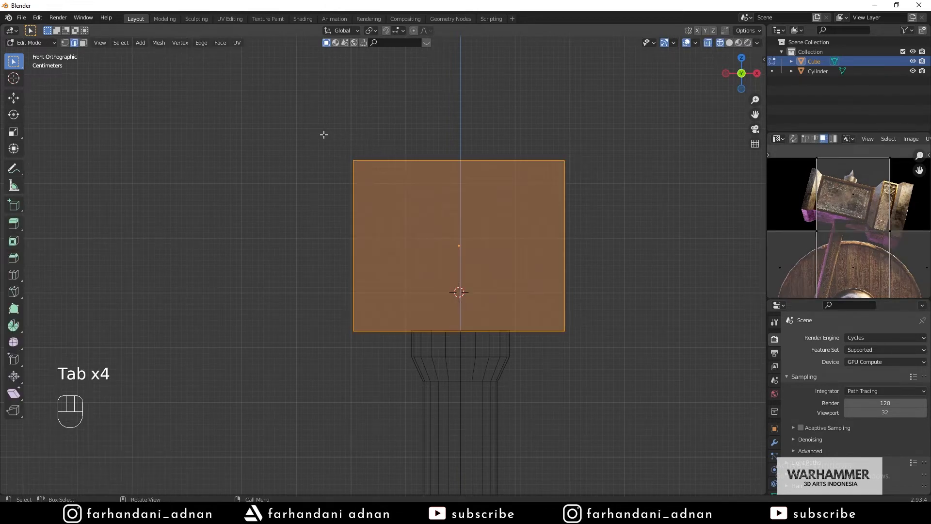
{"action": "left_click_drag", "start_coordinate": [322, 132], "coordinate": [364, 391]}
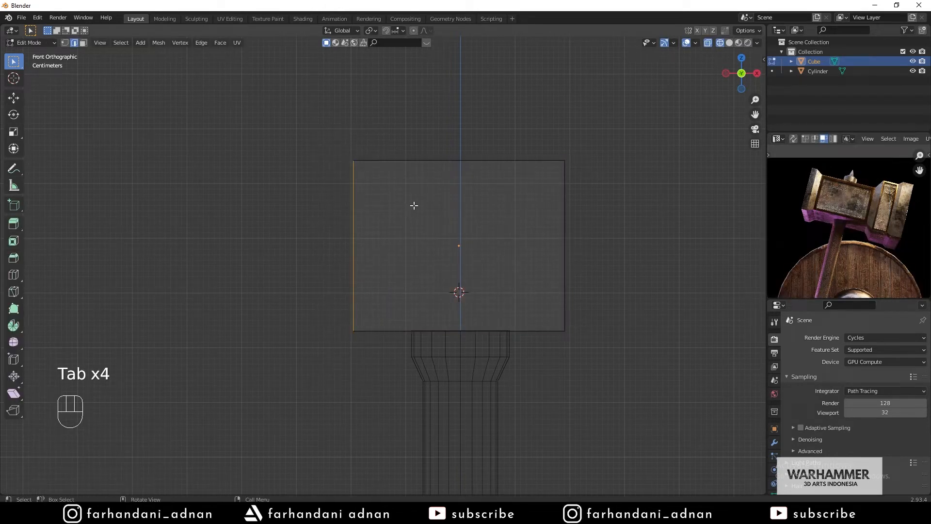
{"action": "key", "text": "e"}
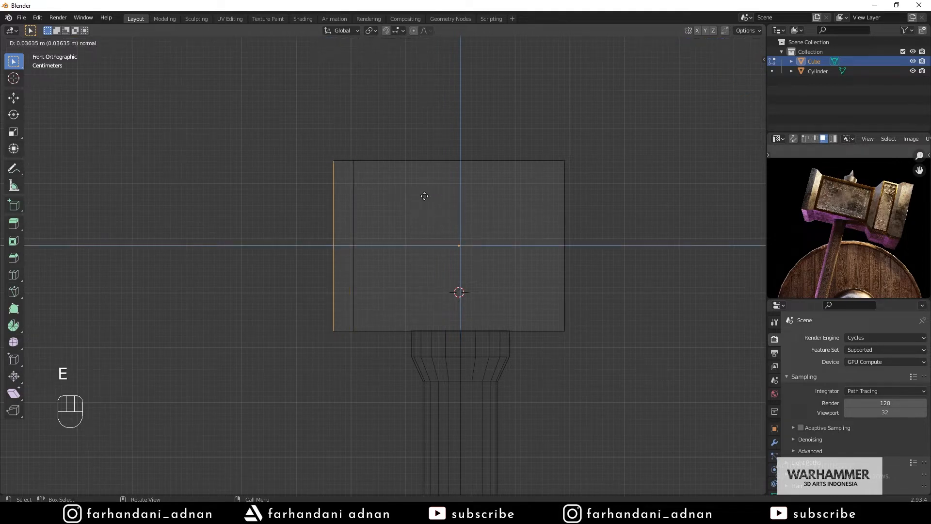
{"action": "left_click", "coordinate": [425, 196]}
{"action": "key", "text": "s"}
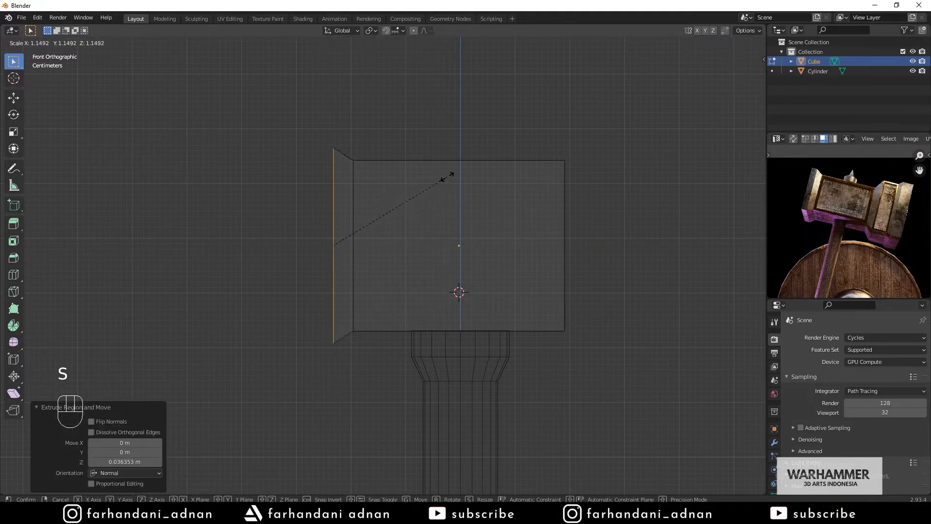
{"action": "left_click", "coordinate": [447, 177]}
{"action": "middle_click_drag", "start_coordinate": [446, 177], "coordinate": [472, 187]}
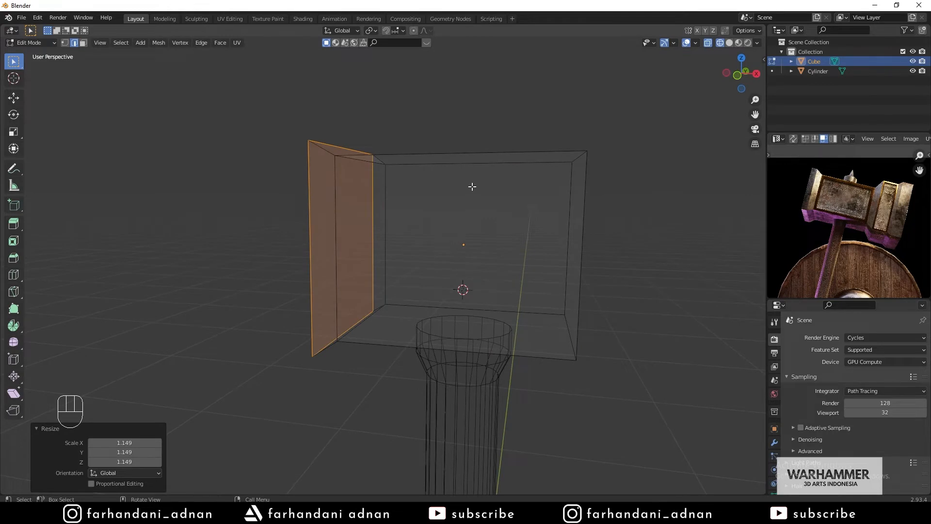
- Extrude the flared end face straight outward about 0.064 m and compare the head's proportions with the handle
{"action": "key", "text": "KP_1"}
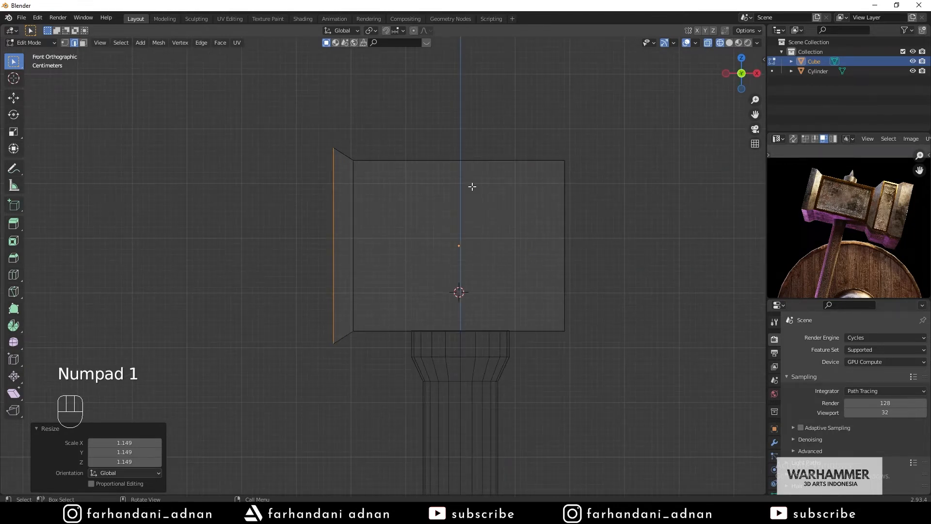
{"action": "key", "text": "e"}
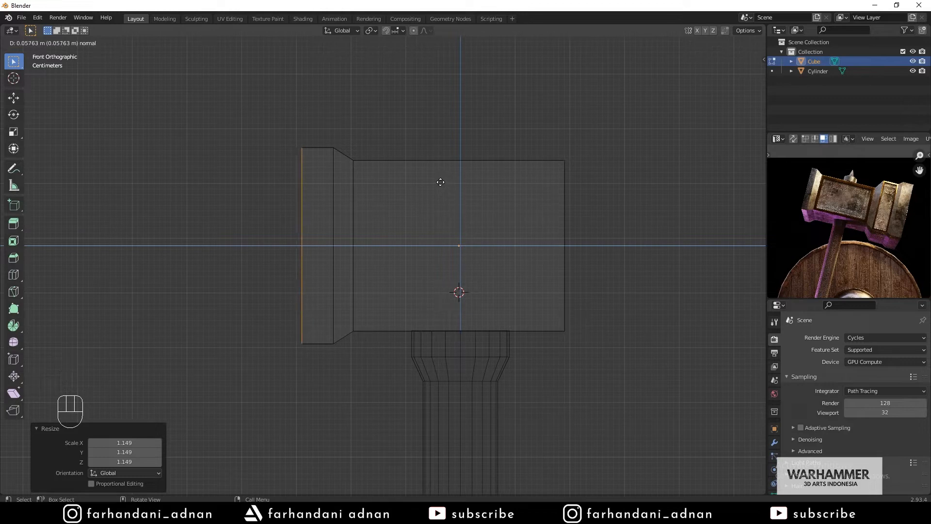
{"action": "left_click", "coordinate": [470, 189]}
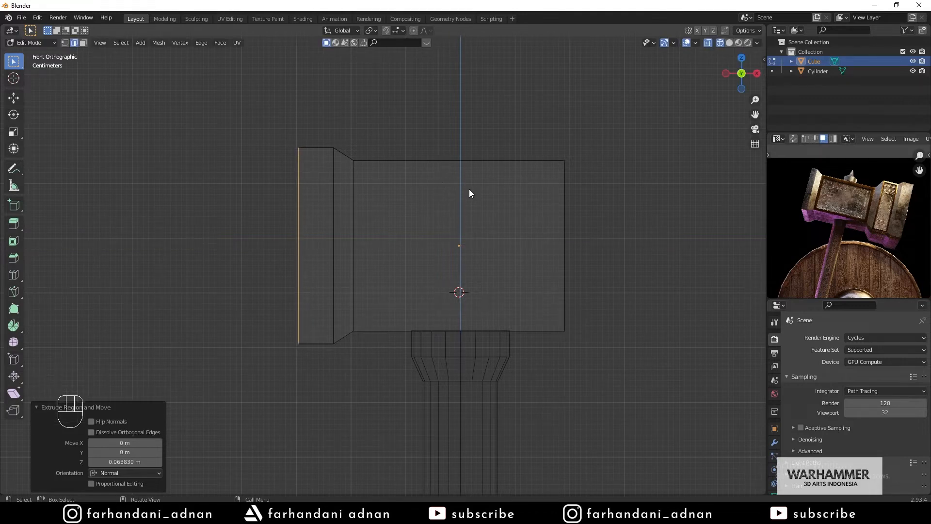
{"action": "scroll", "coordinate": [470, 190], "scroll_direction": "down", "scroll_amount": 6}
{"action": "key", "text": "Tab"}
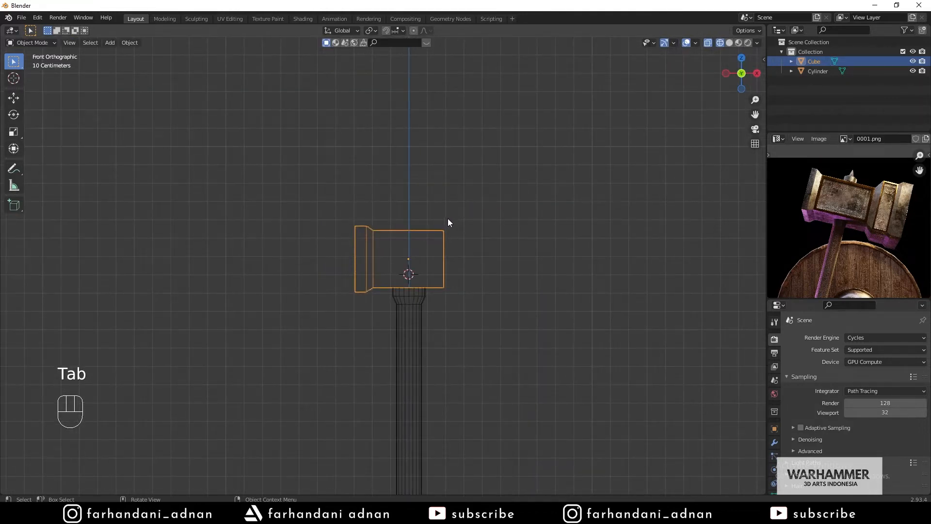
{"action": "scroll", "coordinate": [387, 219], "scroll_direction": "up", "scroll_amount": 3}
{"action": "key", "text": "Tab"}
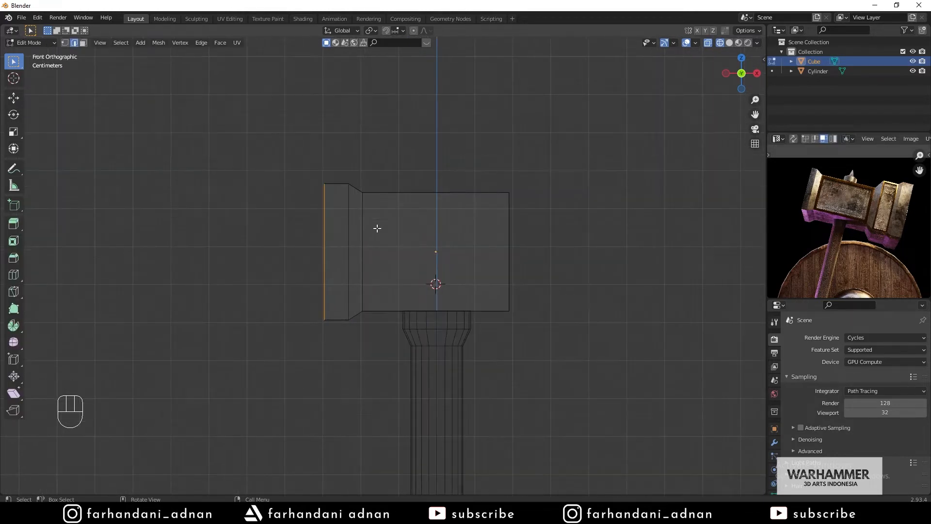
- Move the flared end section of the head about 0.02 m along negative X to lengthen the middle block
{"action": "scroll", "coordinate": [373, 230], "scroll_direction": "up", "scroll_amount": 2}
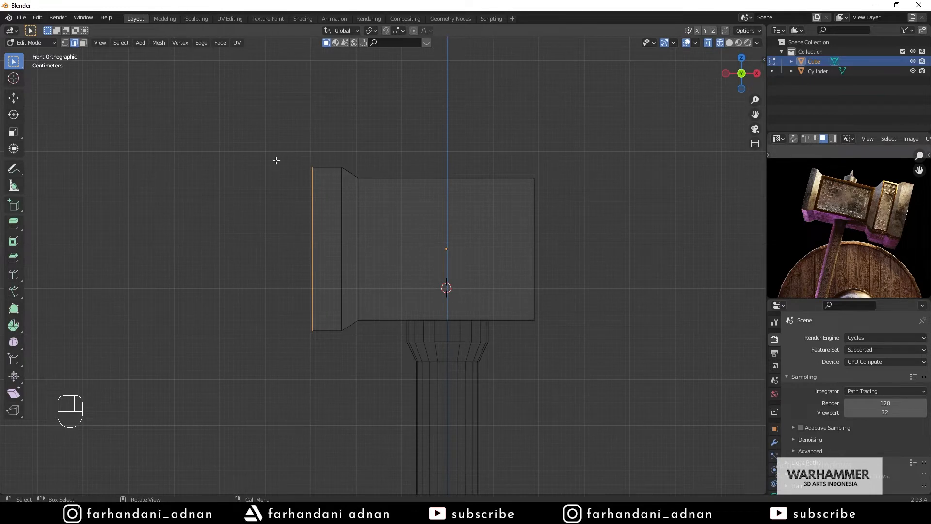
{"action": "left_click_drag", "start_coordinate": [274, 127], "coordinate": [381, 384]}
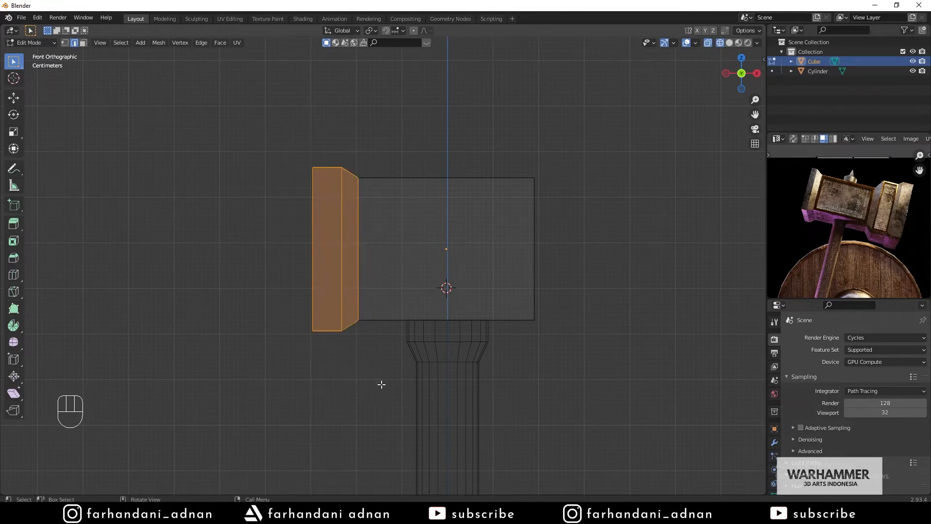
{"action": "left_click_drag", "start_coordinate": [259, 132], "coordinate": [374, 408]}
{"action": "key", "text": "g"}
{"action": "key", "text": "x"}
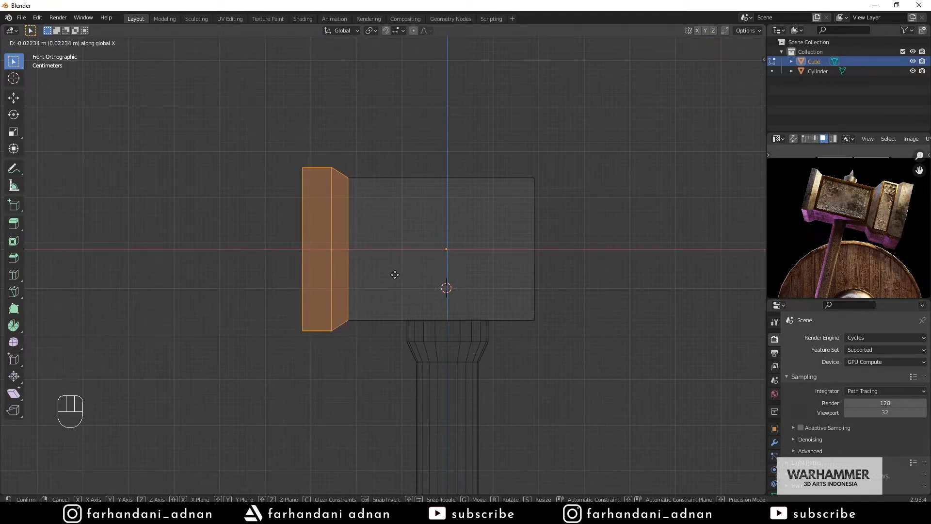
{"action": "left_click", "coordinate": [399, 274]}
{"action": "key", "text": "Tab"}
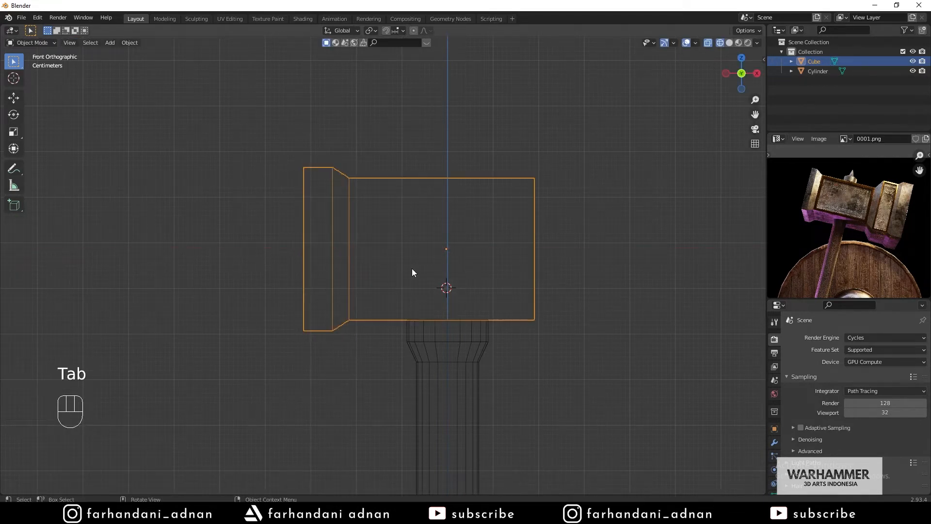
{"action": "scroll", "coordinate": [414, 270], "scroll_direction": "down", "scroll_amount": 4}
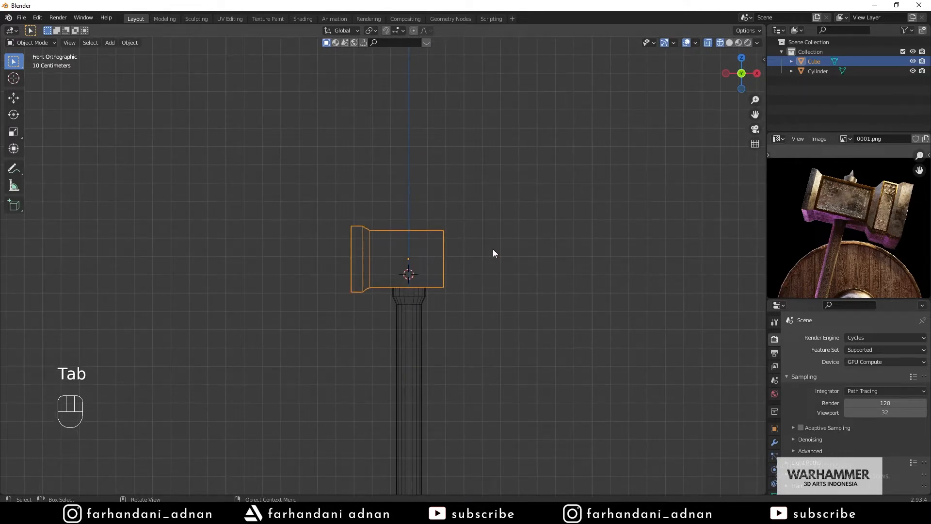
- Extrude the head's positive-X end face outward about 0.049 m and flare it by a scale of about 1.337
{"action": "scroll", "coordinate": [493, 252], "scroll_direction": "up", "scroll_amount": 3}
{"action": "middle_click_drag", "start_coordinate": [499, 249], "coordinate": [456, 251], "text": "shift"}
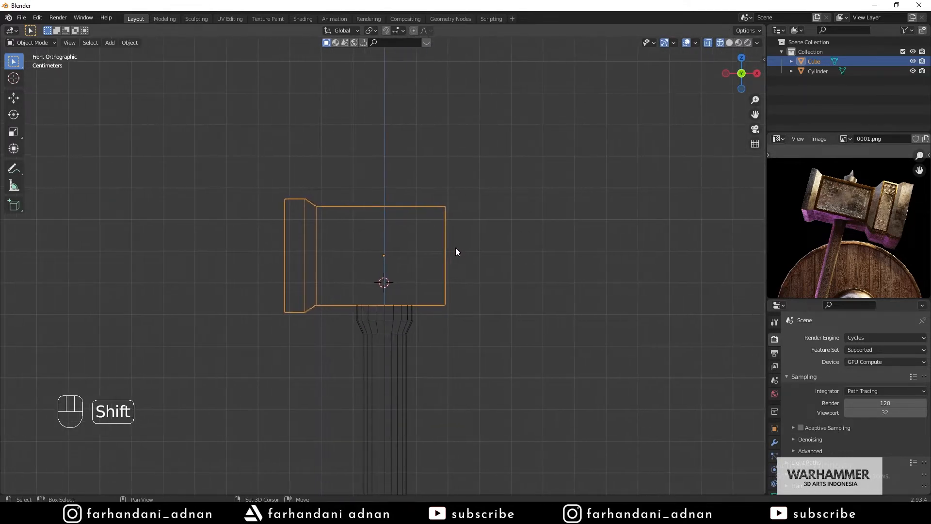
{"action": "scroll", "coordinate": [538, 252], "scroll_direction": "up", "scroll_amount": 3}
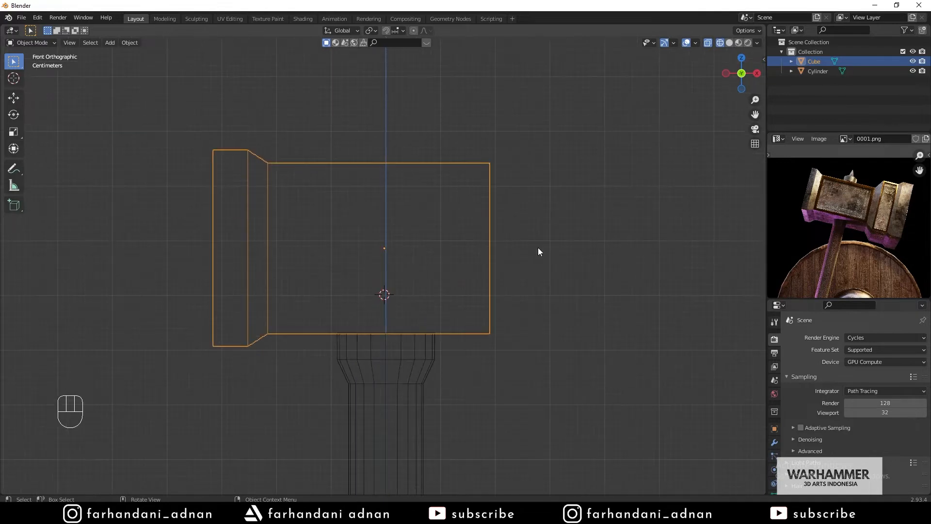
{"action": "key", "text": "Tab"}
{"action": "left_click_drag", "start_coordinate": [458, 122], "coordinate": [558, 360]}
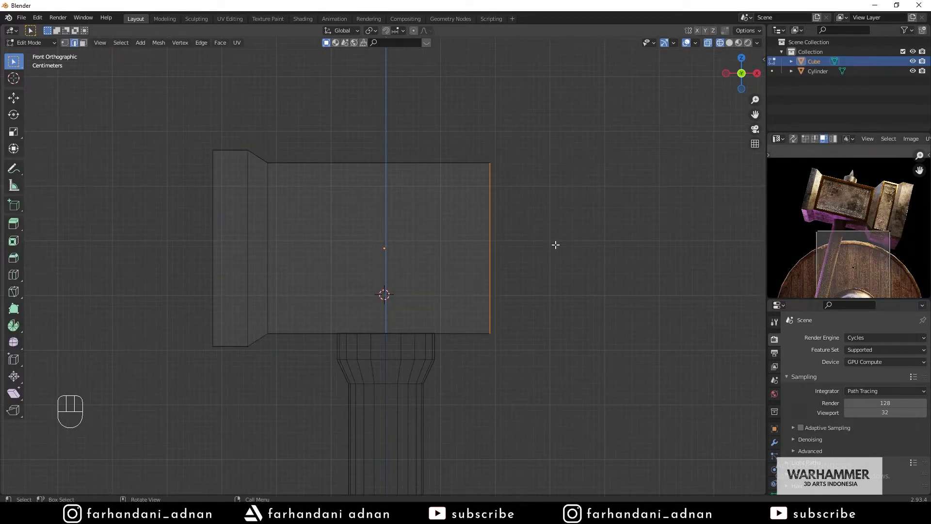
{"action": "key", "text": "e"}
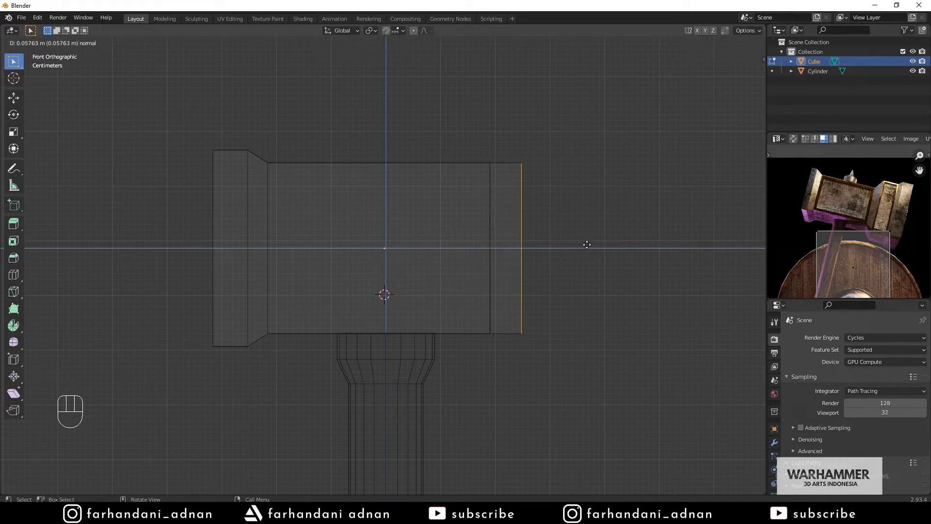
{"action": "left_click", "coordinate": [582, 244]}
{"action": "key", "text": "s"}
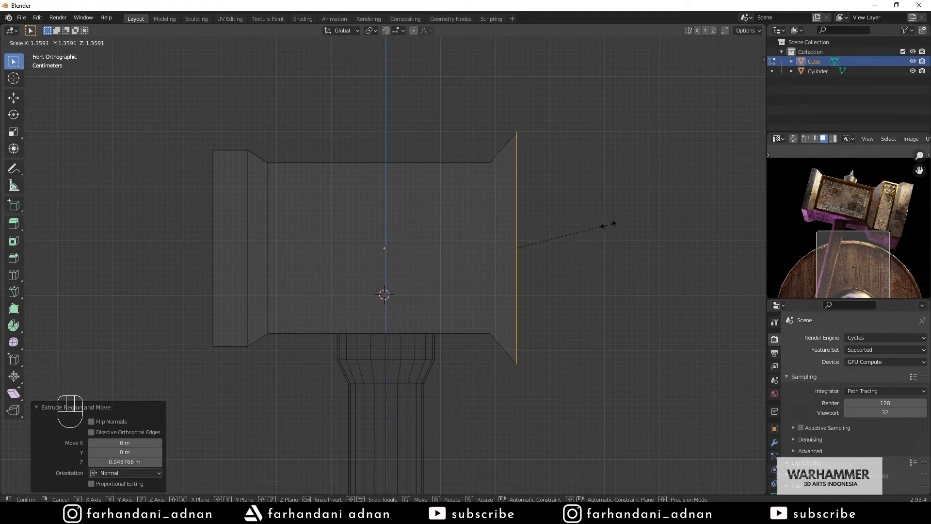
{"action": "left_click", "coordinate": [607, 225]}
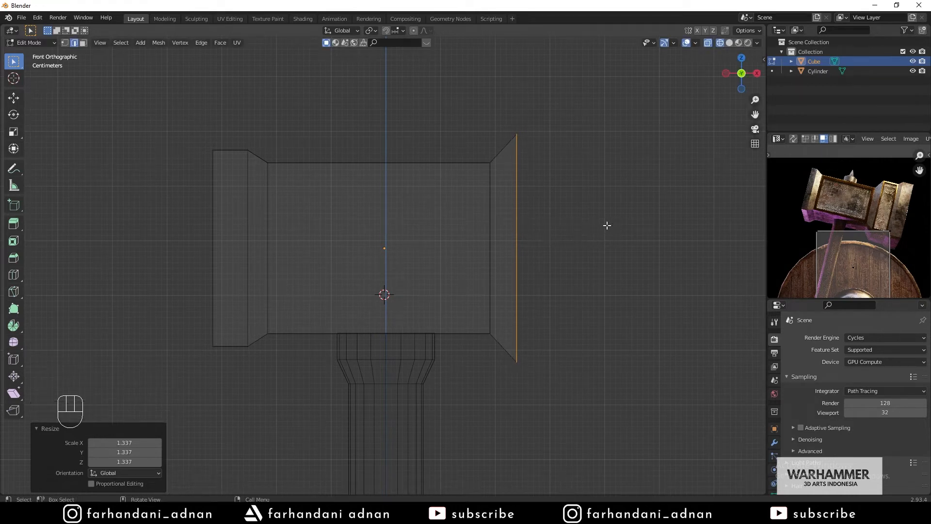
- Extrude the flared positive-X end face straight outward about 0.135 m
{"action": "key", "text": "e"}
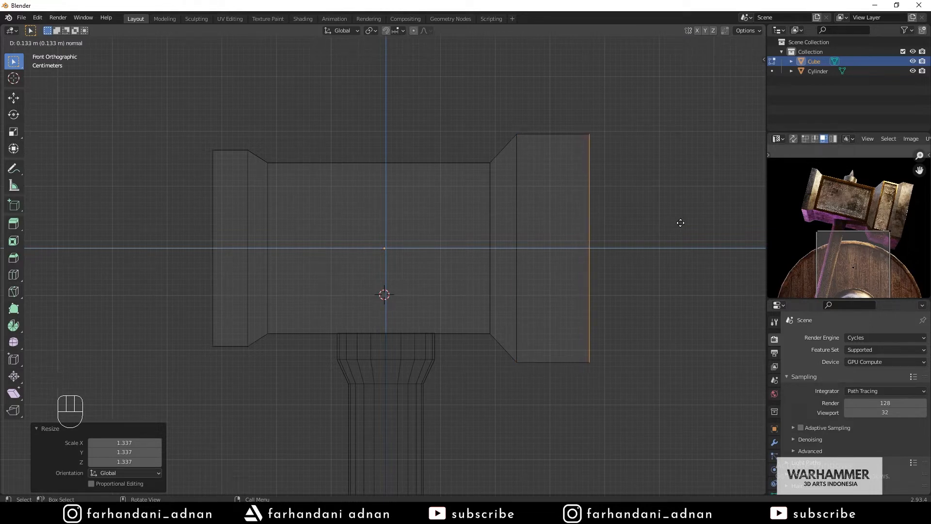
{"action": "left_click", "coordinate": [675, 223]}
{"action": "middle_click_drag", "start_coordinate": [671, 222], "coordinate": [552, 231], "text": "shift"}
- Extrude the positive-X end face another 0.031 m or so and flare it by a scale of about 1.148
{"action": "key", "text": "e"}
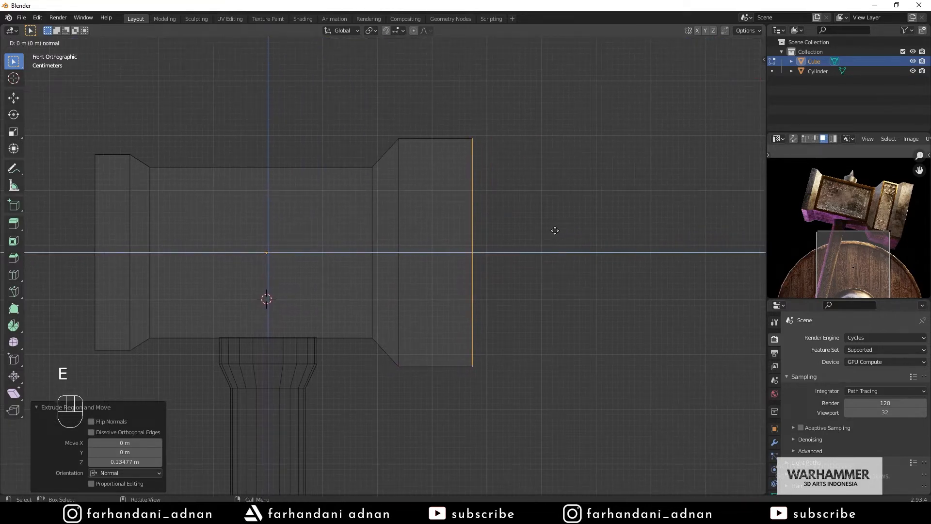
{"action": "left_click", "coordinate": [572, 231]}
{"action": "key", "text": "s"}
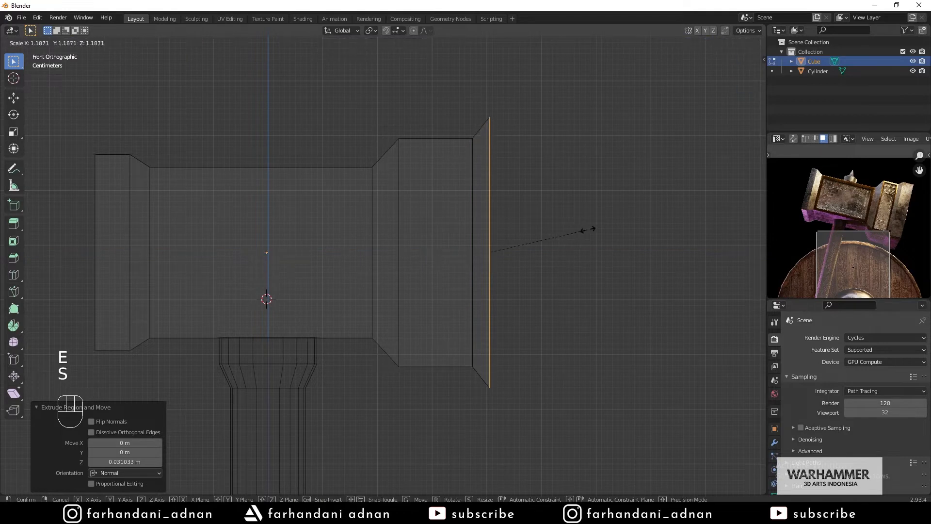
{"action": "left_click", "coordinate": [584, 232]}
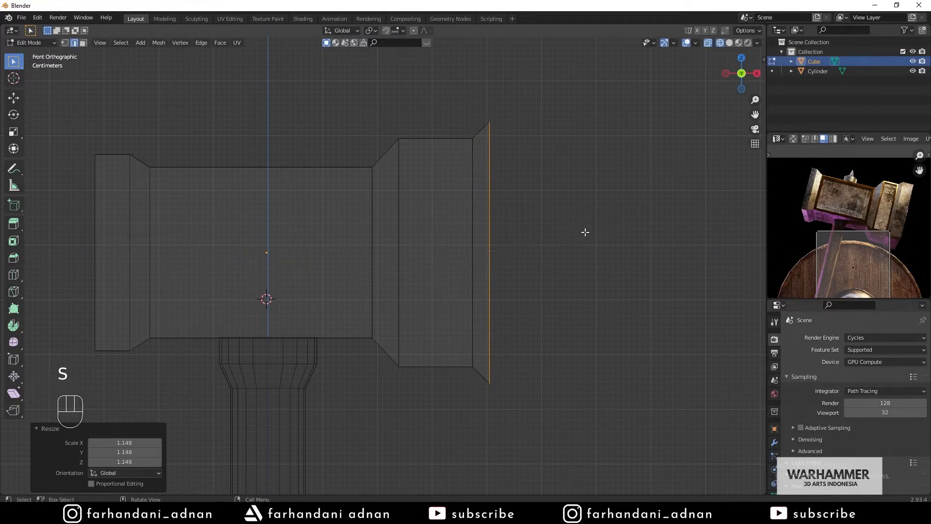
- Extrude the widest positive-X end face straight outward about 0.1 m and finish editing the head's mesh
{"action": "key", "text": "e"}
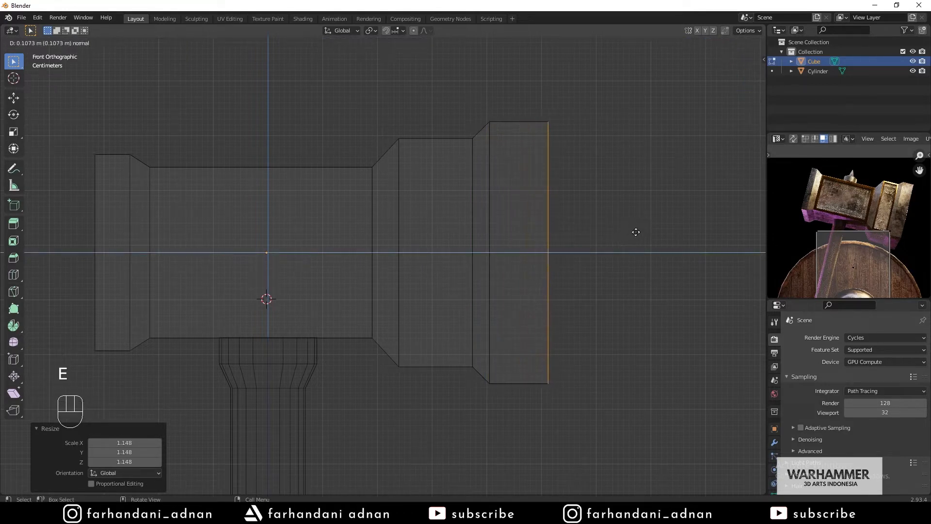
{"action": "left_click", "coordinate": [630, 233]}
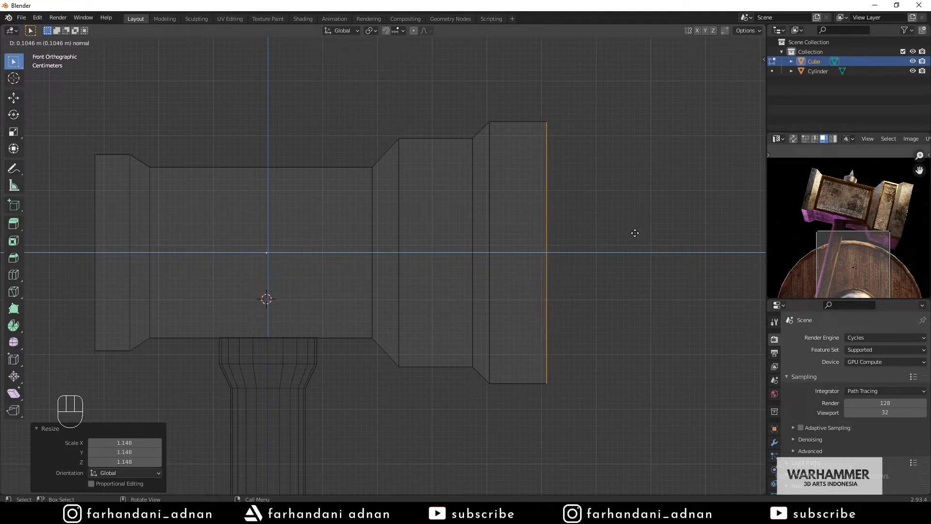
{"action": "key", "text": "Tab"}
{"action": "scroll", "coordinate": [629, 233], "scroll_direction": "down", "scroll_amount": 3}
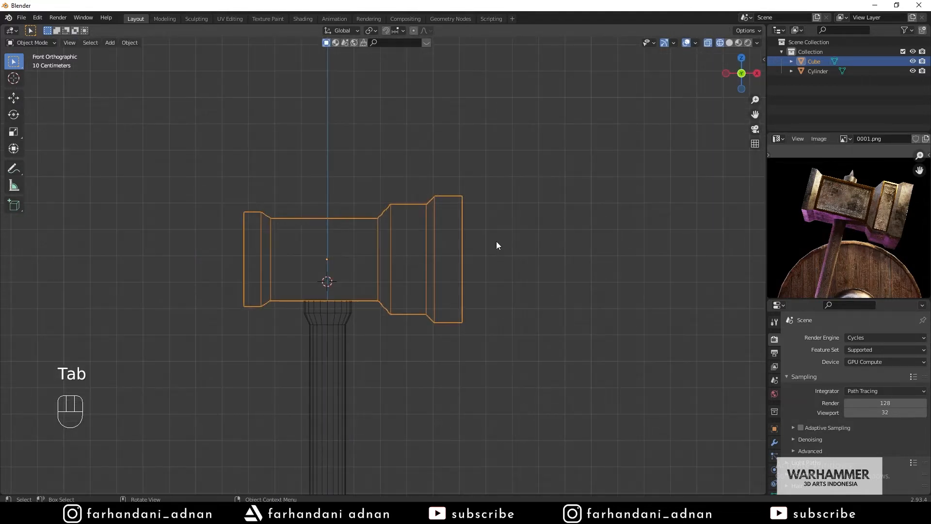
- Switch the viewport to solid shading and inspect the head's shape and proportions against the handle
{"action": "mouse_move", "coordinate": [496, 241]}
{"action": "middle_mouse_down"}
{"action": "mouse_move", "coordinate": [451, 277]}
{"action": "mouse_move", "coordinate": [420, 285]}
{"action": "middle_mouse_up"}
{"action": "key", "text": "z"}
{"action": "mouse_move", "coordinate": [485, 286]}
{"action": "middle_mouse_down"}
{"action": "mouse_move", "coordinate": [377, 310]}
{"action": "mouse_move", "coordinate": [434, 281]}
{"action": "middle_mouse_up"}
{"action": "scroll", "coordinate": [410, 317], "scroll_direction": "down", "scroll_amount": 6}
{"action": "middle_click_drag", "start_coordinate": [397, 310], "coordinate": [419, 248], "text": "shift"}
{"action": "middle_click_drag", "start_coordinate": [431, 207], "coordinate": [440, 257], "text": "shift"}
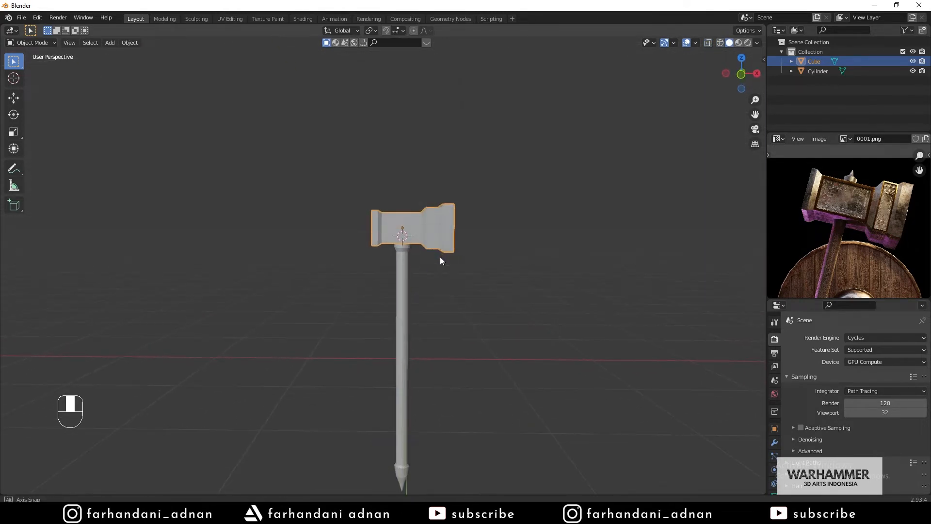
{"action": "scroll", "coordinate": [446, 224], "scroll_direction": "up", "scroll_amount": 4}
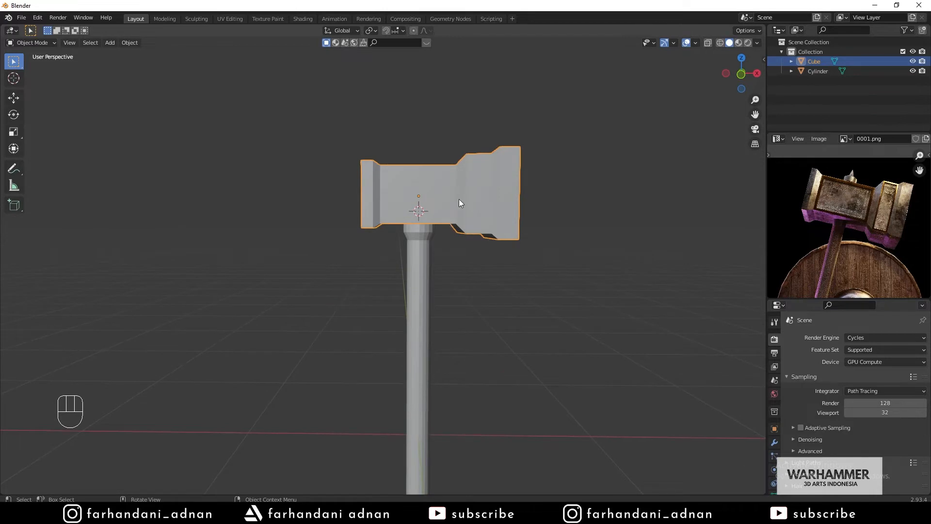
{"action": "middle_click_drag", "start_coordinate": [458, 199], "coordinate": [533, 254]}
{"action": "scroll", "coordinate": [484, 248], "scroll_direction": "up", "scroll_amount": 4}
{"action": "middle_click_drag", "start_coordinate": [574, 247], "coordinate": [425, 295], "text": "shift"}
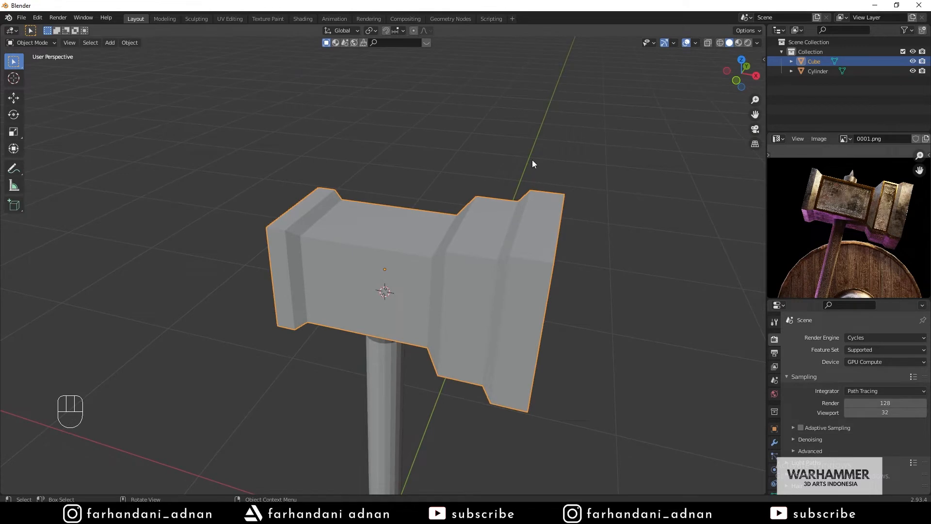
- Enable Cavity and Shadow in the viewport shading options and deselect the head
{"action": "left_click", "coordinate": [758, 43]}
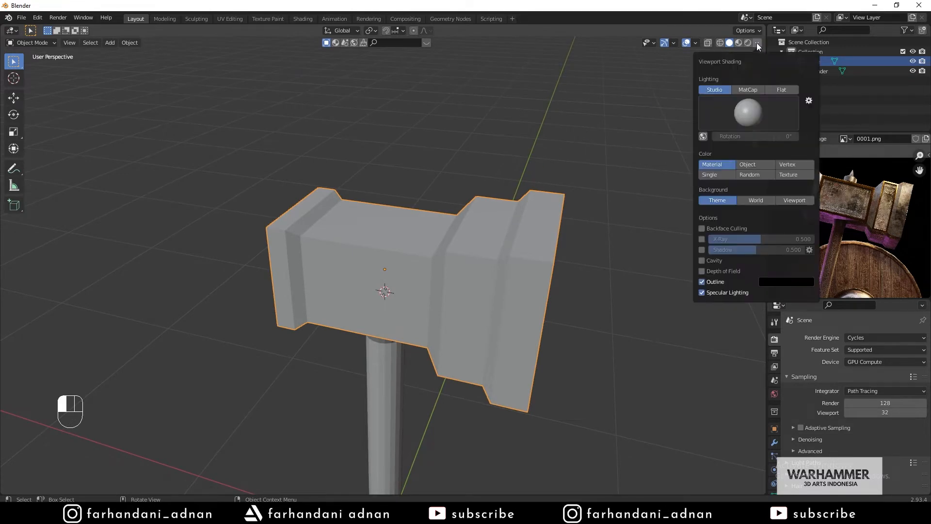
{"action": "left_click", "coordinate": [701, 261]}
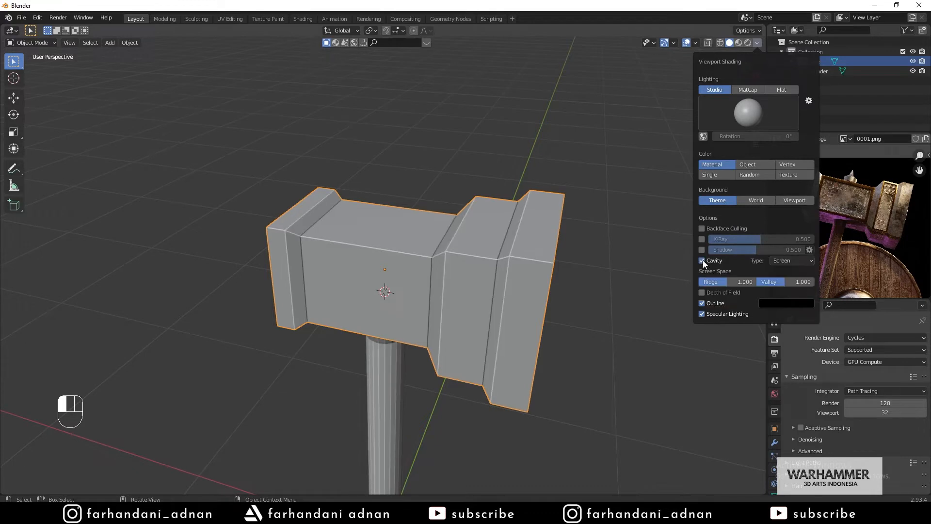
{"action": "left_click", "coordinate": [702, 249]}
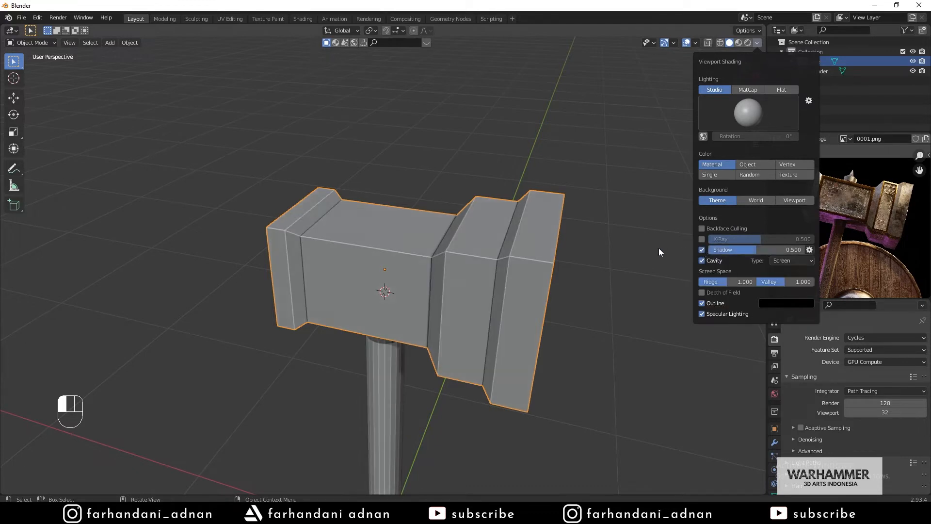
{"action": "left_click", "coordinate": [587, 193]}
- Examine the framed panels on the hammer head in the reference image and compare them with the modelled head
{"action": "mouse_move", "coordinate": [425, 270]}
{"action": "middle_mouse_down"}
{"action": "mouse_move", "coordinate": [481, 193]}
{"action": "mouse_move", "coordinate": [394, 286]}
{"action": "mouse_move", "coordinate": [425, 252]}
{"action": "mouse_move", "coordinate": [446, 269]}
{"action": "mouse_move", "coordinate": [493, 223]}
{"action": "mouse_move", "coordinate": [419, 233]}
{"action": "mouse_move", "coordinate": [444, 229]}
{"action": "mouse_move", "coordinate": [443, 264]}
{"action": "middle_mouse_up"}
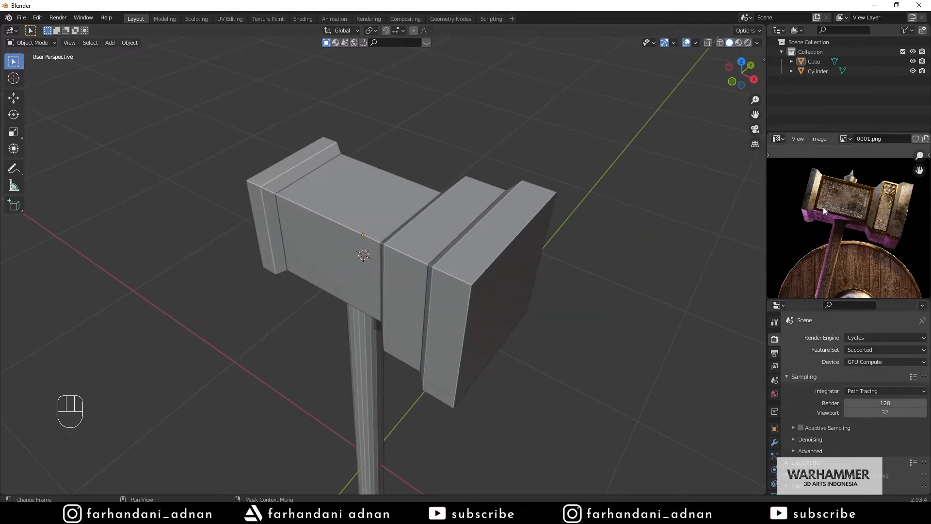
{"action": "scroll", "coordinate": [824, 209], "scroll_direction": "up", "scroll_amount": 4}
{"action": "middle_click_drag", "start_coordinate": [814, 167], "coordinate": [843, 233]}
{"action": "scroll", "coordinate": [834, 209], "scroll_direction": "up", "scroll_amount": 1}
{"action": "scroll", "coordinate": [833, 208], "scroll_direction": "up", "scroll_amount": 2}
{"action": "scroll", "coordinate": [808, 189], "scroll_direction": "down", "scroll_amount": 2}
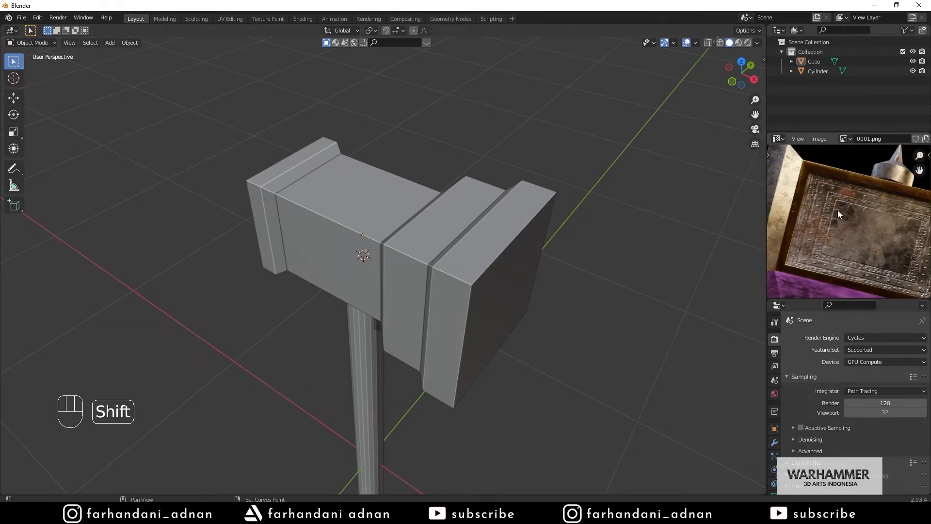
{"action": "middle_click_drag", "start_coordinate": [837, 211], "coordinate": [819, 203], "text": "shift"}
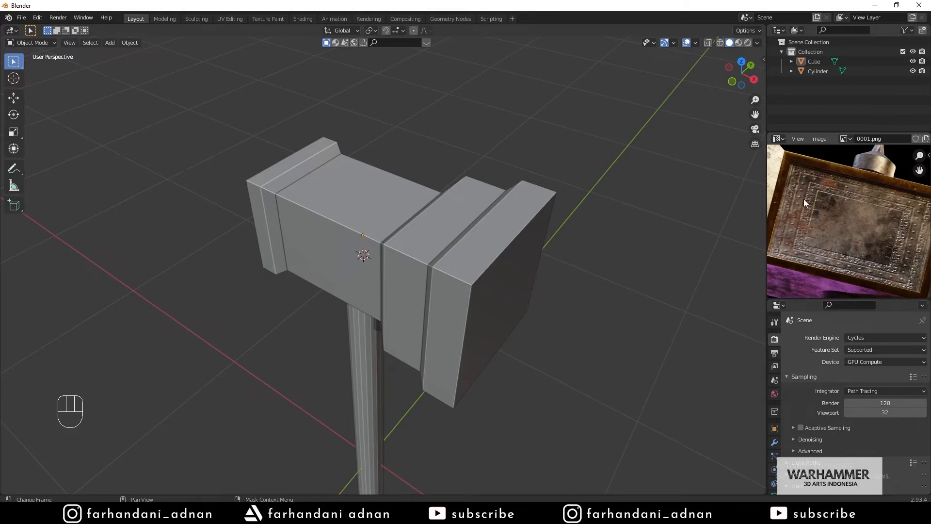
{"action": "scroll", "coordinate": [804, 199], "scroll_direction": "down", "scroll_amount": 2}
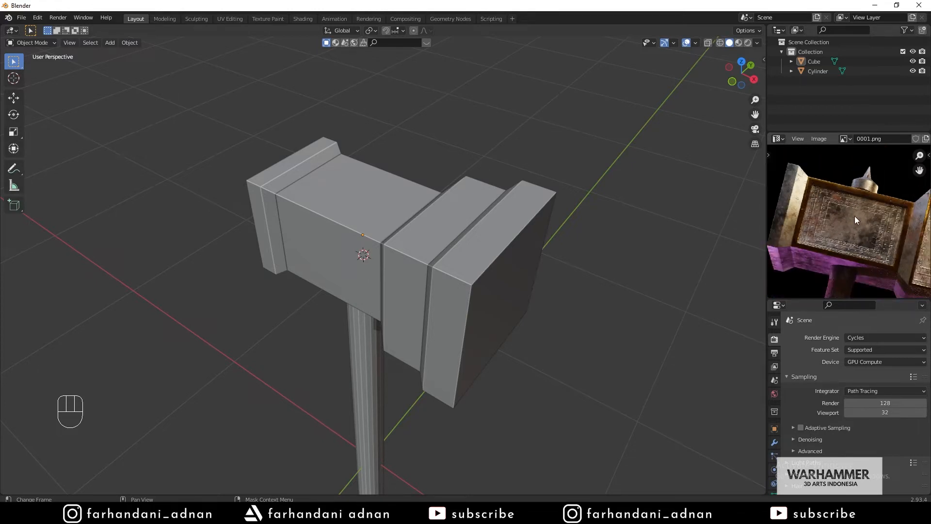
{"action": "middle_click_drag", "start_coordinate": [855, 216], "coordinate": [885, 209], "text": "shift"}
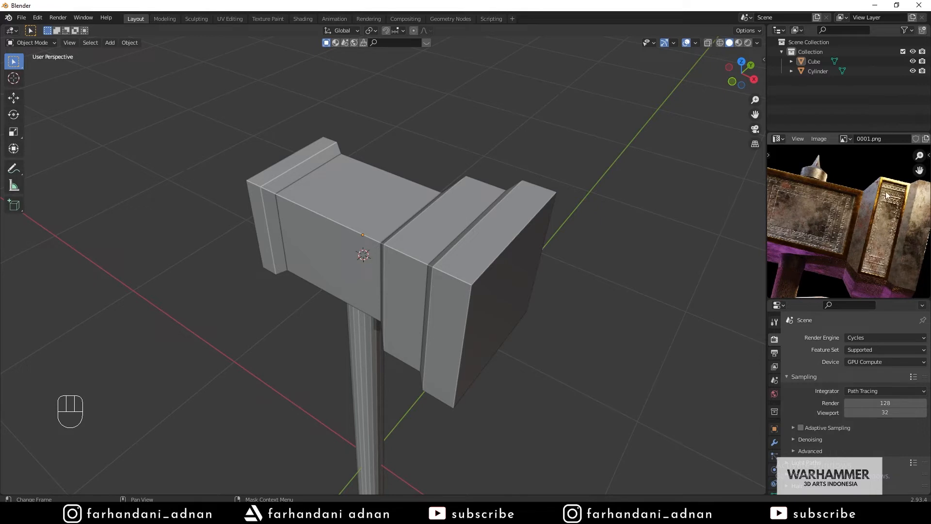
{"action": "middle_click_drag", "start_coordinate": [399, 272], "coordinate": [300, 244]}
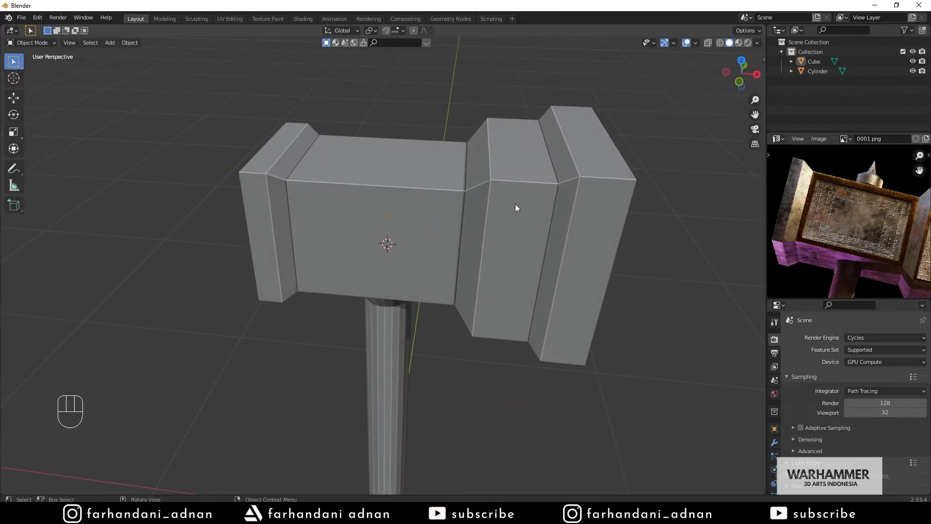
{"action": "scroll", "coordinate": [855, 236], "scroll_direction": "down", "scroll_amount": 2}
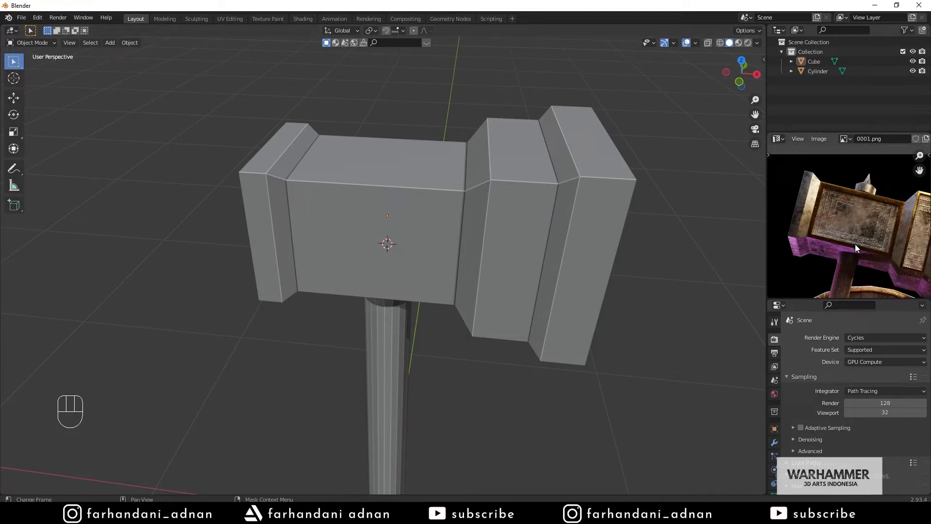
{"action": "middle_click_drag", "start_coordinate": [863, 219], "coordinate": [859, 231], "text": "shift"}
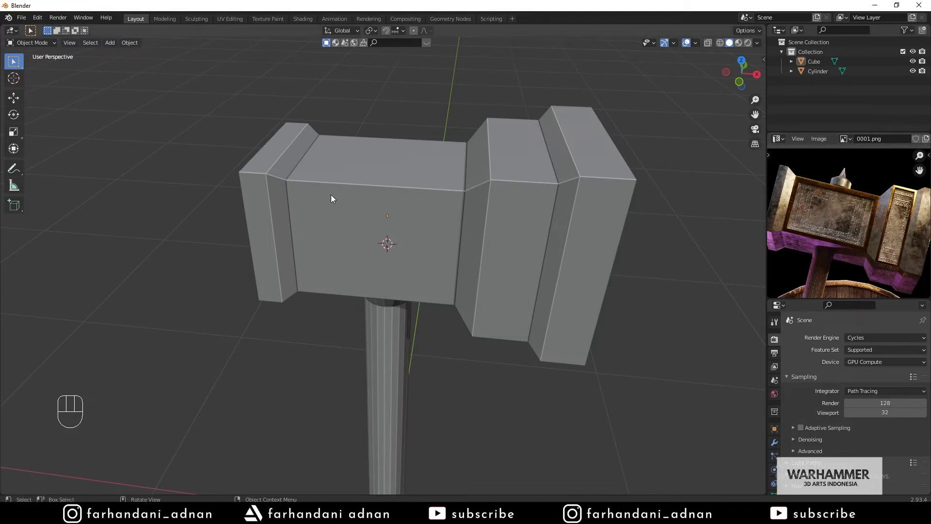
- Add a centred loop cut running lengthwise around the hammer head to split its mesh into two halves
{"action": "middle_click_drag", "start_coordinate": [331, 194], "coordinate": [302, 146]}
{"action": "middle_click_drag", "start_coordinate": [278, 225], "coordinate": [464, 275]}
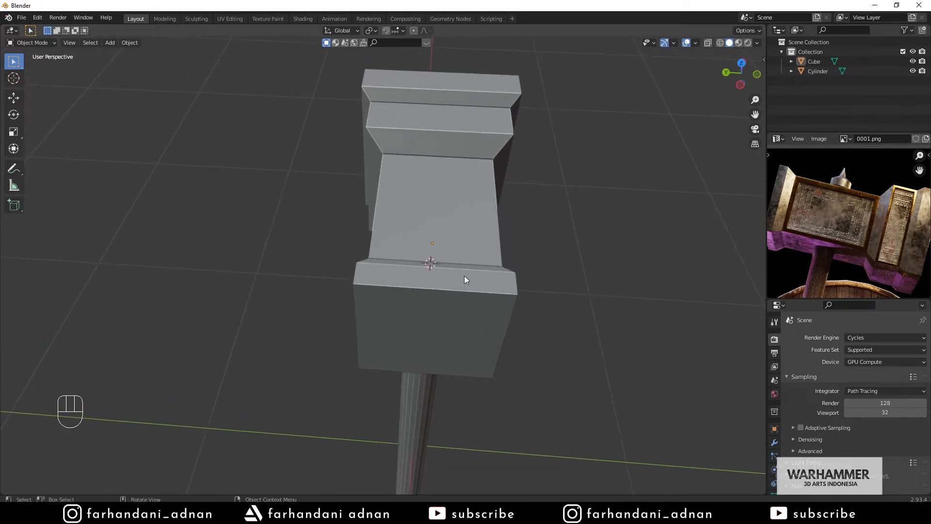
{"action": "left_click", "coordinate": [470, 275]}
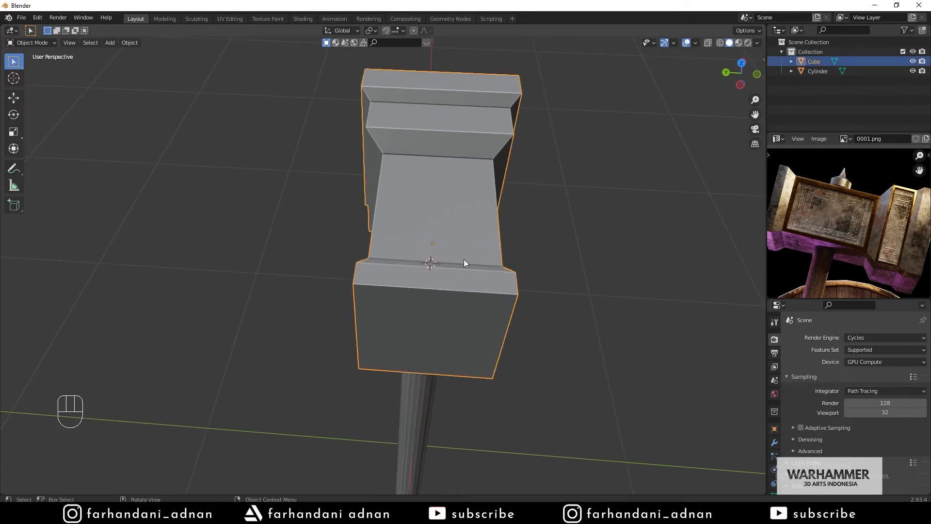
{"action": "key", "text": "Tab"}
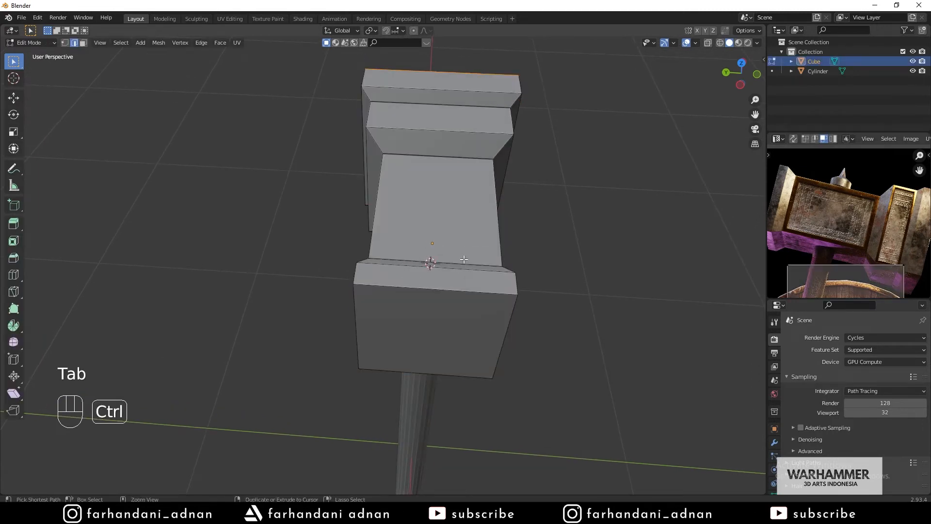
{"action": "key", "text": "ctrl+r"}
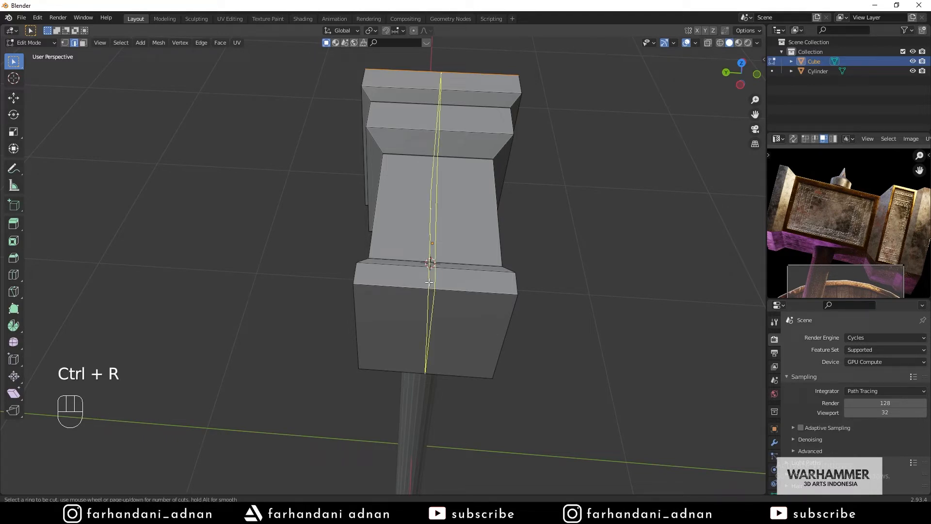
{"action": "left_click", "coordinate": [430, 262]}
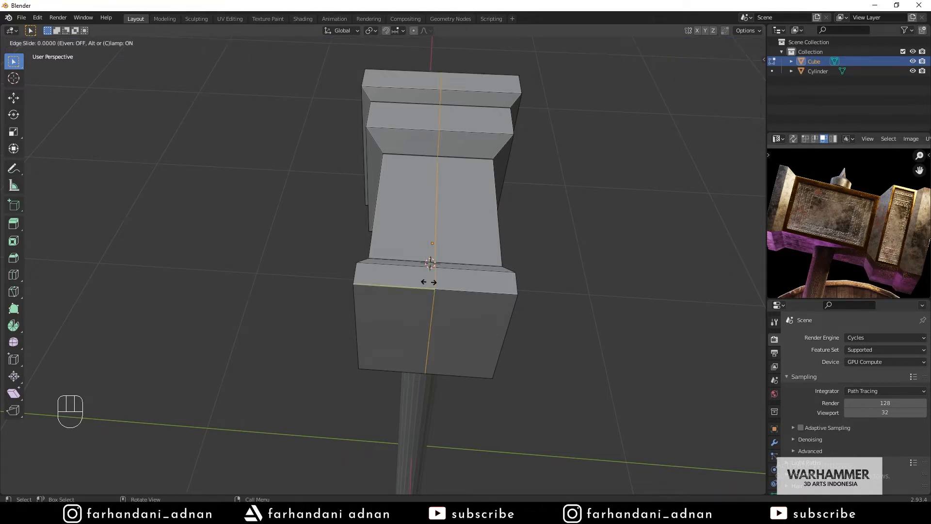
{"action": "right_click", "coordinate": [429, 280]}
- Delete the vertices of the head's positive-Y half in wireframe view, then return to Object Mode with solid shading
{"action": "mouse_move", "coordinate": [526, 214]}
{"action": "middle_mouse_down"}
{"action": "mouse_move", "coordinate": [522, 247]}
{"action": "mouse_move", "coordinate": [524, 181]}
{"action": "mouse_move", "coordinate": [521, 213]}
{"action": "mouse_move", "coordinate": [494, 219]}
{"action": "mouse_move", "coordinate": [401, 187]}
{"action": "mouse_move", "coordinate": [401, 179]}
{"action": "middle_mouse_up"}
{"action": "key", "text": "z"}
{"action": "left_click", "coordinate": [455, 218]}
{"action": "key", "text": "1"}
{"action": "left_click_drag", "start_coordinate": [316, 83], "coordinate": [391, 353]}
{"action": "middle_click_drag", "start_coordinate": [437, 185], "coordinate": [482, 170]}
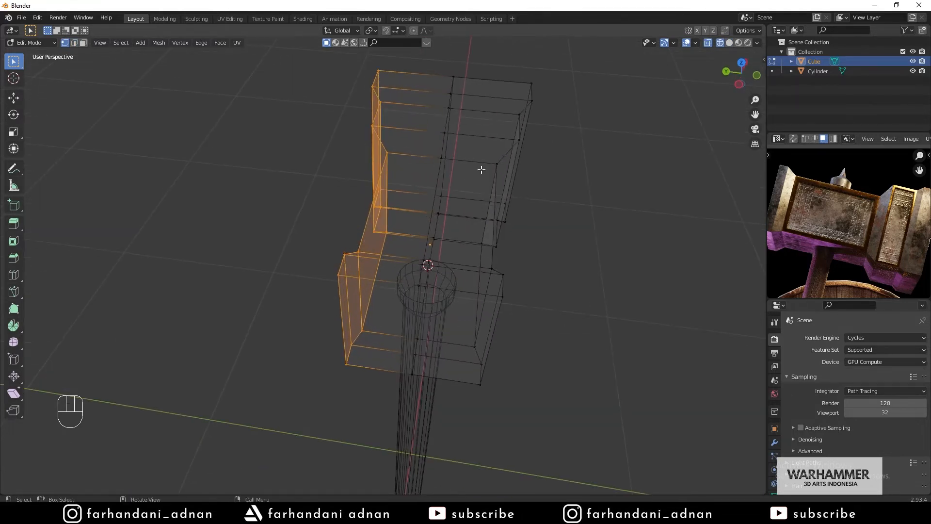
{"action": "key", "text": "x"}
{"action": "left_click", "coordinate": [482, 169]}
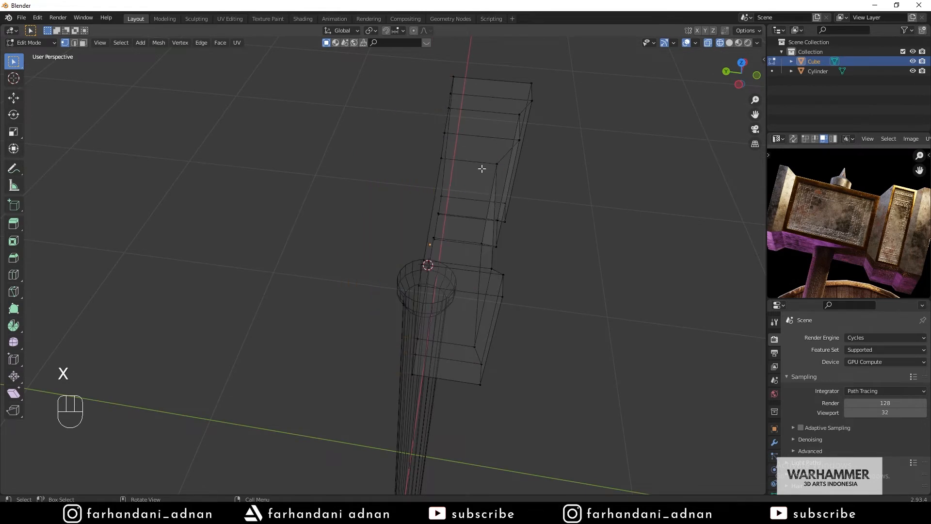
{"action": "key", "text": "Tab"}
{"action": "key", "text": "z"}
{"action": "left_click", "coordinate": [584, 176]}
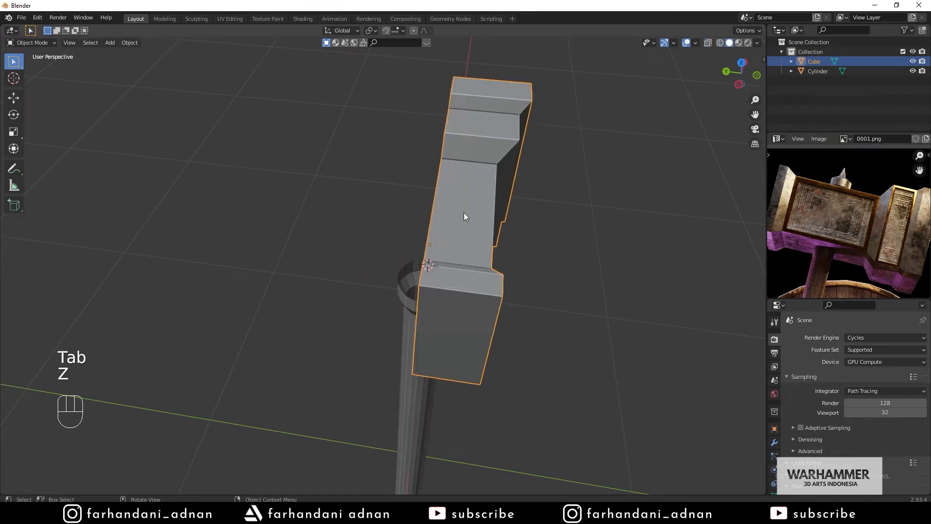
- Add a Mirror modifier to the remaining half of the head, mirroring on the Y axis only
{"action": "mouse_move", "coordinate": [584, 176]}
{"action": "middle_mouse_down"}
{"action": "mouse_move", "coordinate": [556, 181]}
{"action": "mouse_move", "coordinate": [511, 166]}
{"action": "mouse_move", "coordinate": [513, 158]}
{"action": "mouse_move", "coordinate": [477, 197]}
{"action": "middle_mouse_up"}
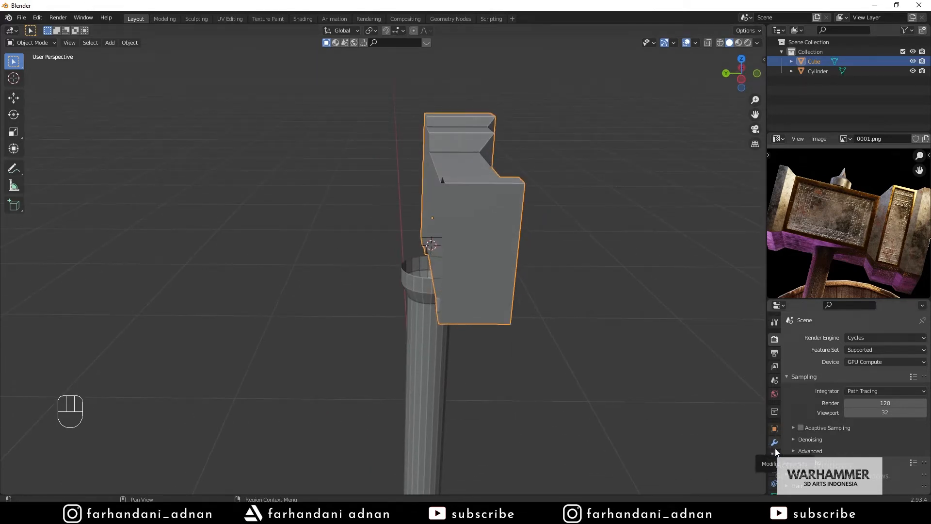
{"action": "left_click_drag", "start_coordinate": [798, 298], "coordinate": [797, 245]}
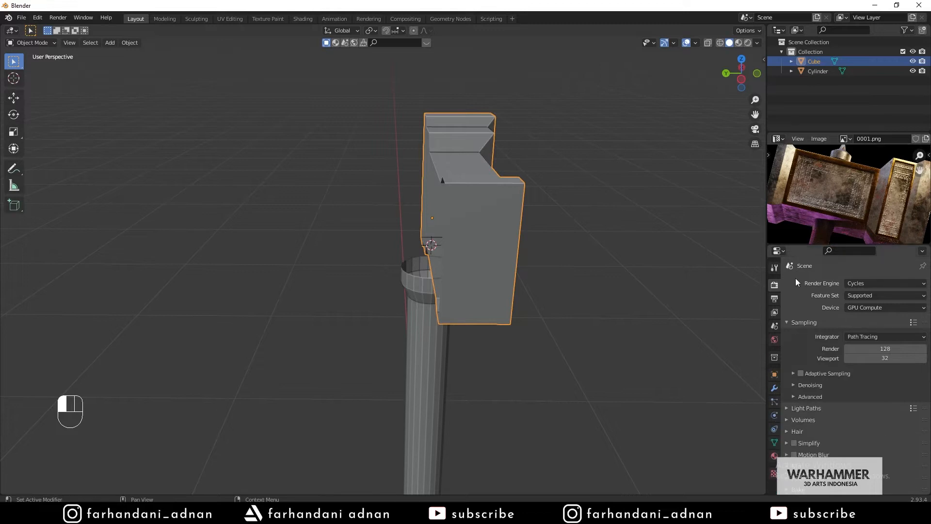
{"action": "left_click", "coordinate": [773, 389]}
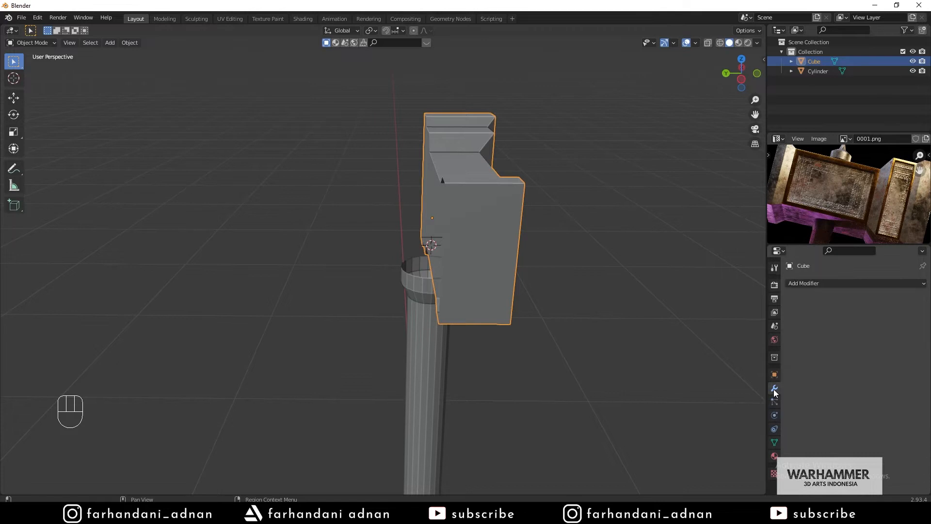
{"action": "left_click", "coordinate": [803, 283]}
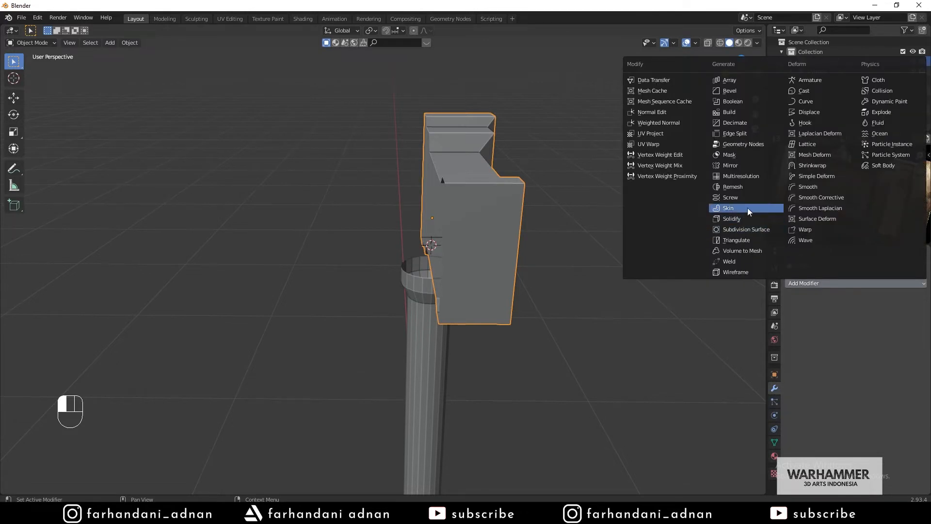
{"action": "left_click", "coordinate": [734, 167]}
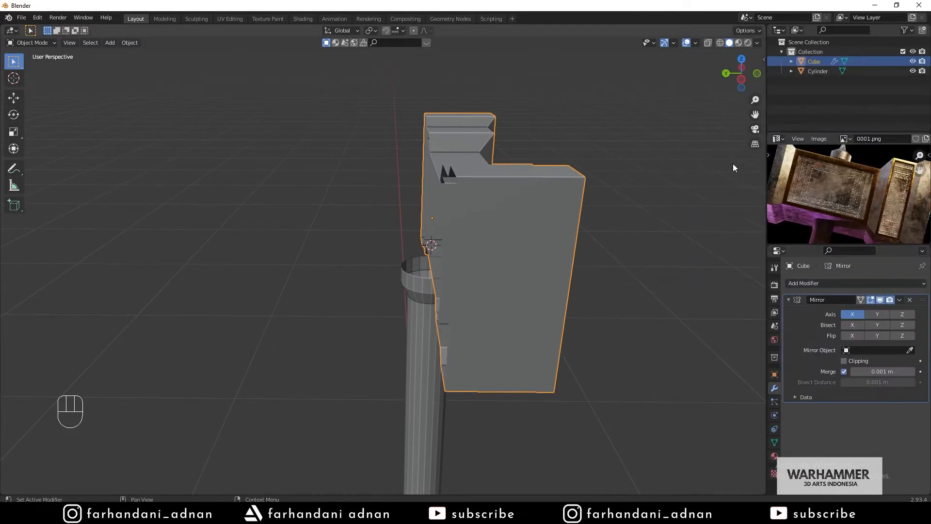
{"action": "middle_click_drag", "start_coordinate": [609, 246], "coordinate": [568, 266]}
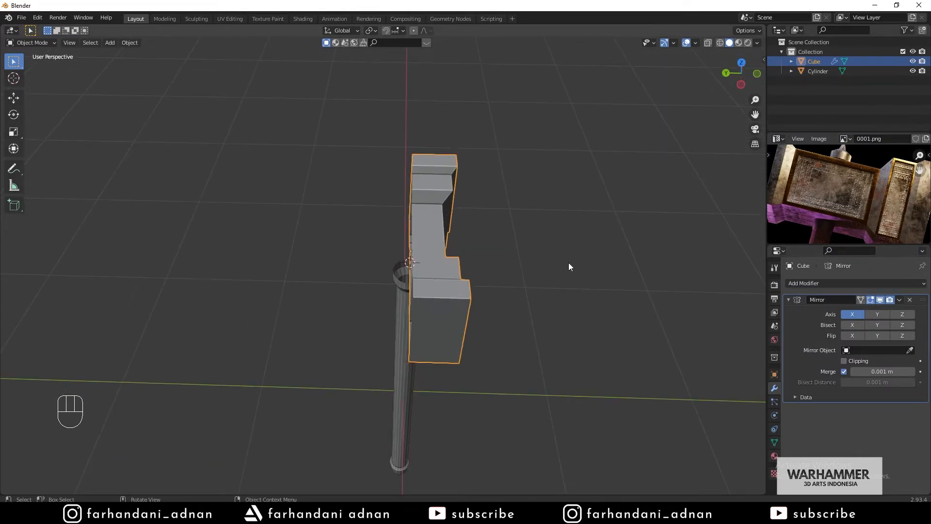
{"action": "scroll", "coordinate": [568, 263], "scroll_direction": "up", "scroll_amount": 1}
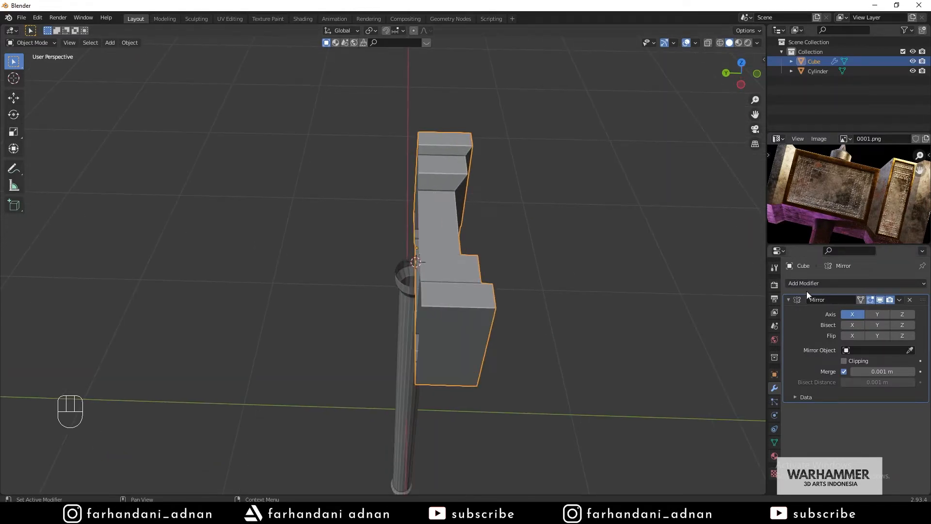
{"action": "left_click", "coordinate": [848, 316]}
{"action": "left_click", "coordinate": [874, 314]}
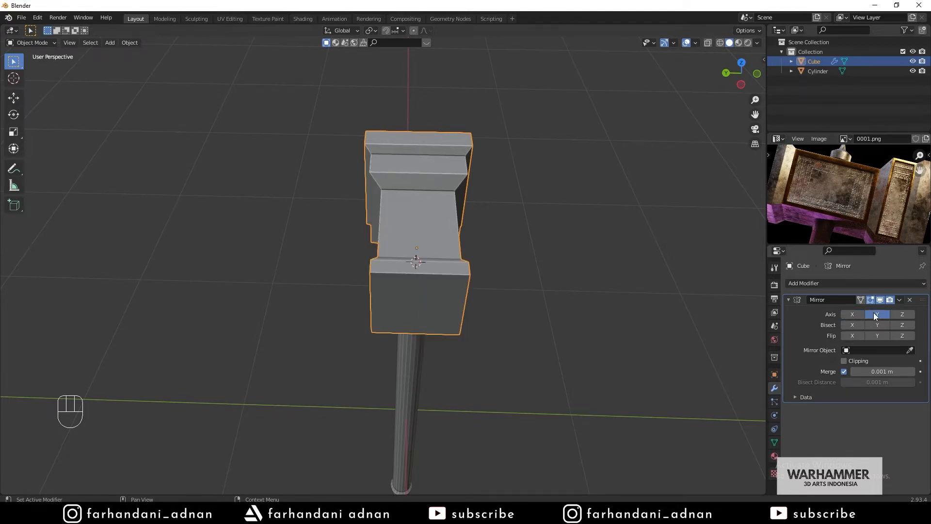
- Enter the head's mesh editing, check the mirrored half from several sides, and enable Clipping in the Mirror modifier
{"action": "middle_click_drag", "start_coordinate": [450, 295], "coordinate": [377, 270]}
{"action": "key", "text": "Tab"}
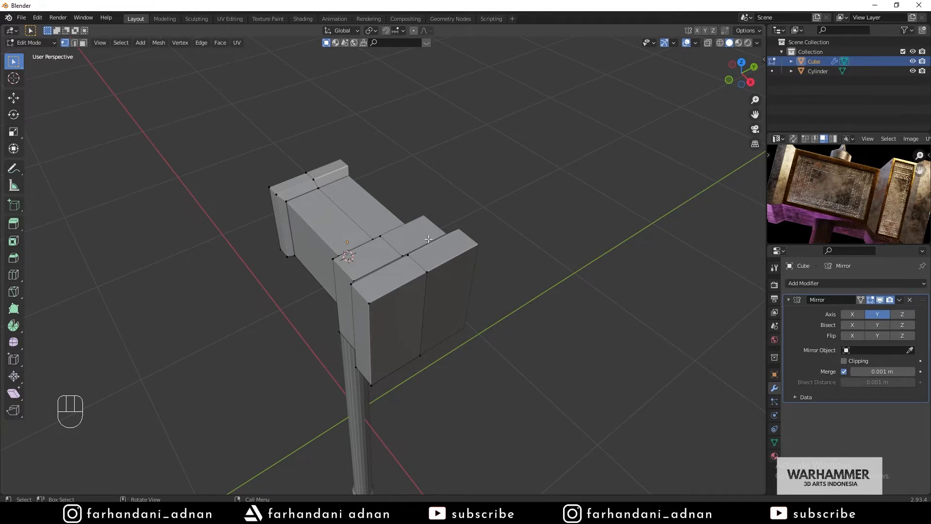
{"action": "middle_click_drag", "start_coordinate": [428, 239], "coordinate": [415, 186]}
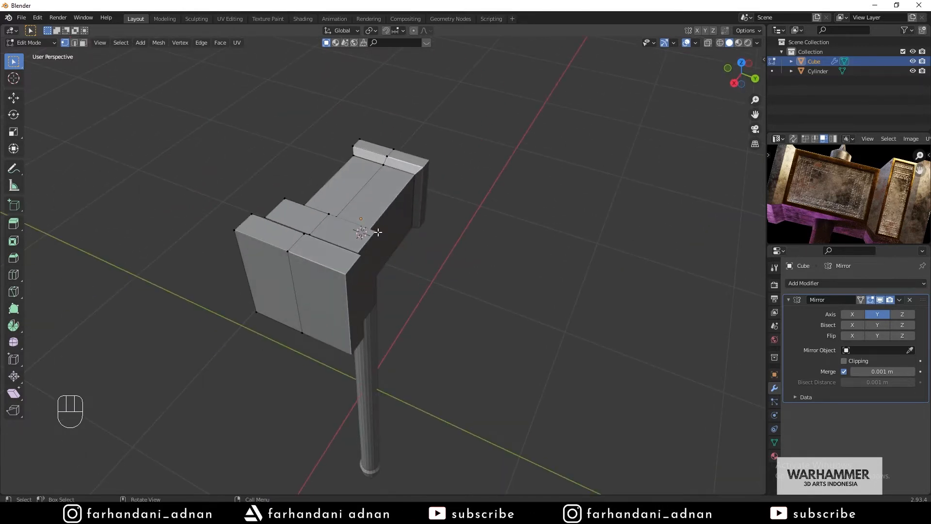
{"action": "middle_click_drag", "start_coordinate": [352, 289], "coordinate": [426, 283]}
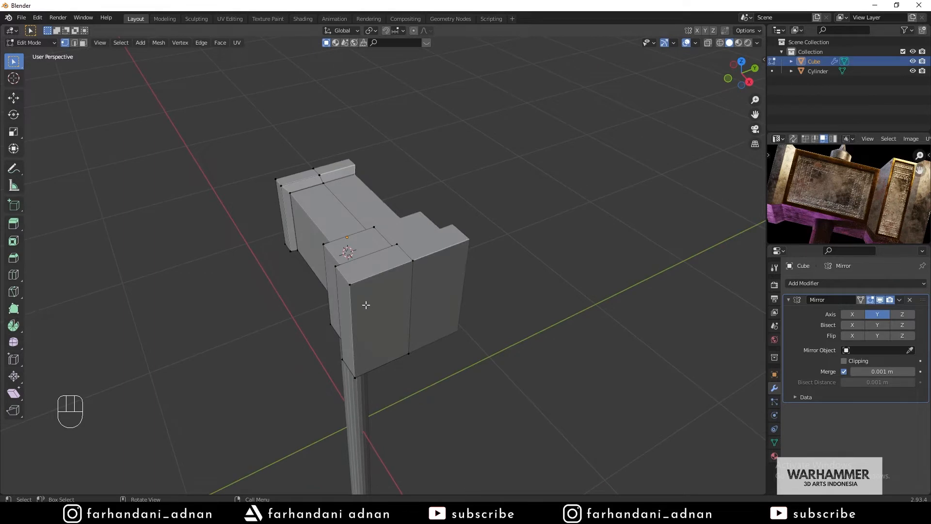
{"action": "middle_click_drag", "start_coordinate": [366, 306], "coordinate": [441, 277]}
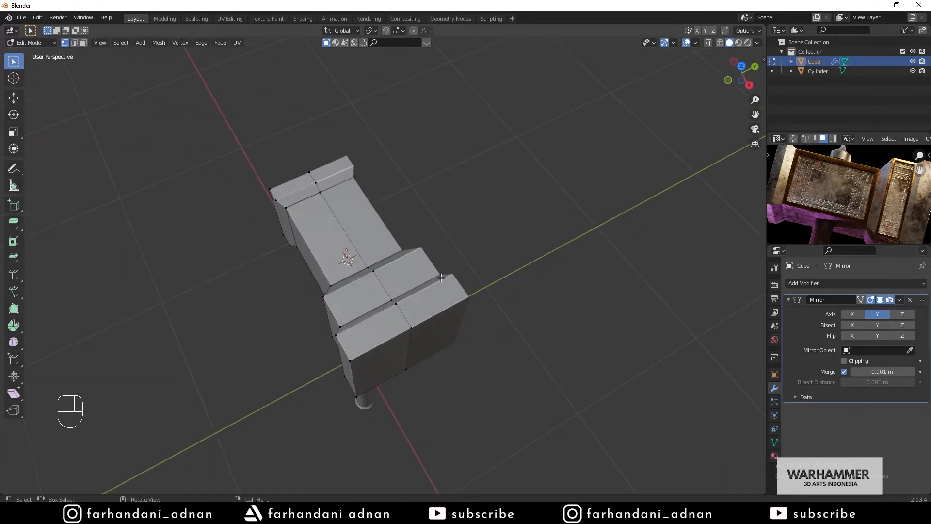
{"action": "left_click", "coordinate": [843, 361]}
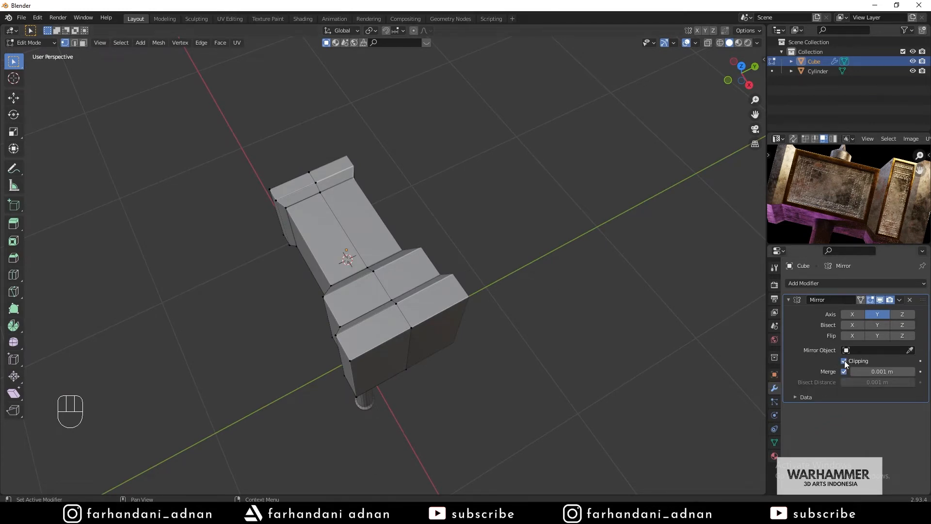
- Select the head's centre-seam vertices in wireframe view and move them along the Y axis toward the negative side
{"action": "middle_click_drag", "start_coordinate": [442, 244], "coordinate": [412, 243]}
{"action": "key", "text": "z"}
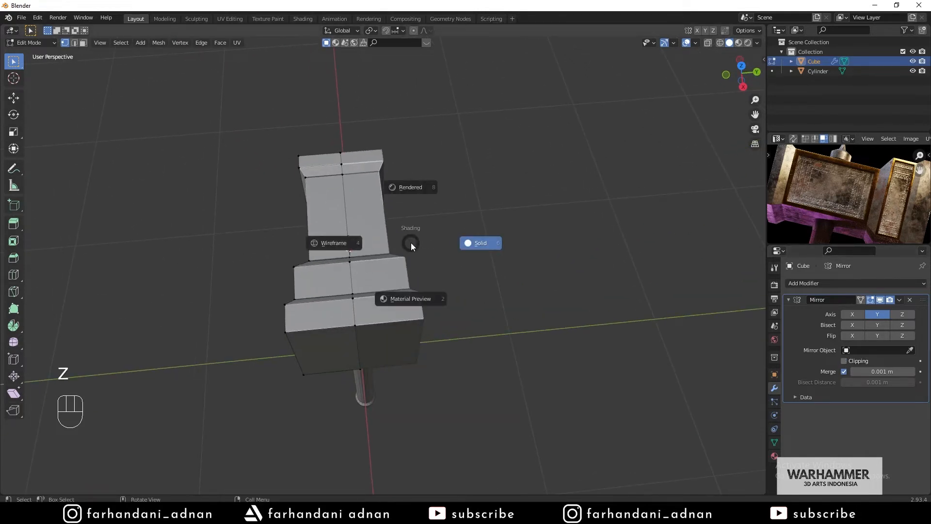
{"action": "left_click", "coordinate": [347, 242]}
{"action": "left_click_drag", "start_coordinate": [317, 136], "coordinate": [384, 394]}
{"action": "mouse_move", "coordinate": [426, 295]}
{"action": "middle_mouse_down"}
{"action": "mouse_move", "coordinate": [412, 257]}
{"action": "mouse_move", "coordinate": [411, 274]}
{"action": "mouse_move", "coordinate": [432, 280]}
{"action": "middle_mouse_up"}
{"action": "left_click_drag", "start_coordinate": [319, 126], "coordinate": [392, 394]}
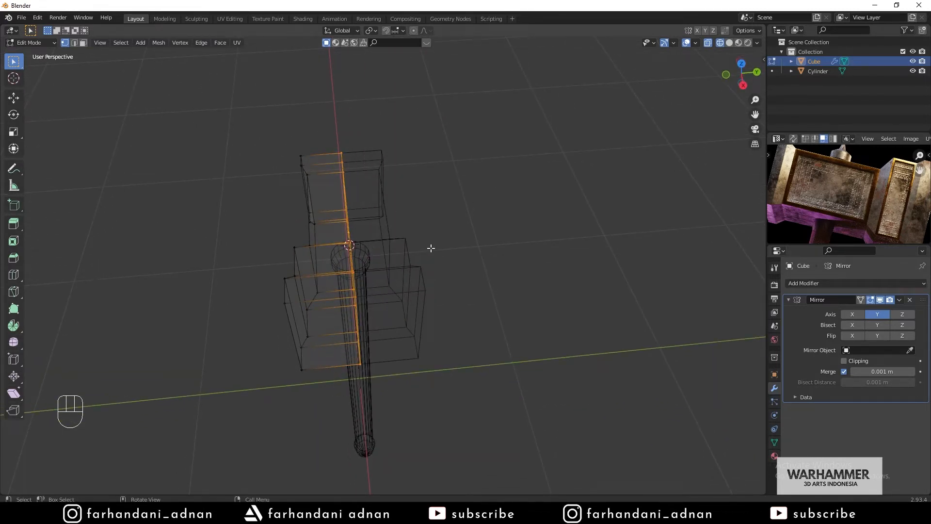
{"action": "key", "text": "g"}
{"action": "key", "text": "y"}
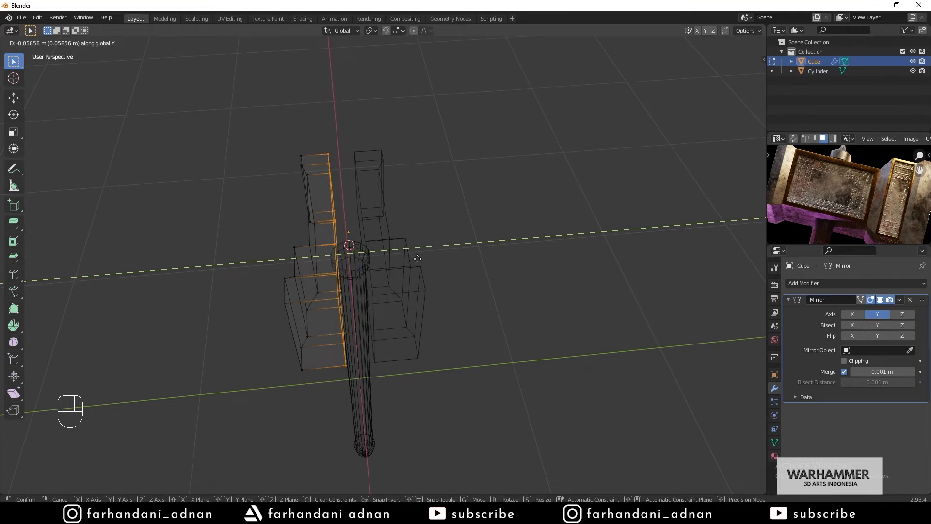
- Try to close the gap between the hammer head's mirrored halves by moving the selected centre vertices along global Y
{"action": "key", "text": "shift"}
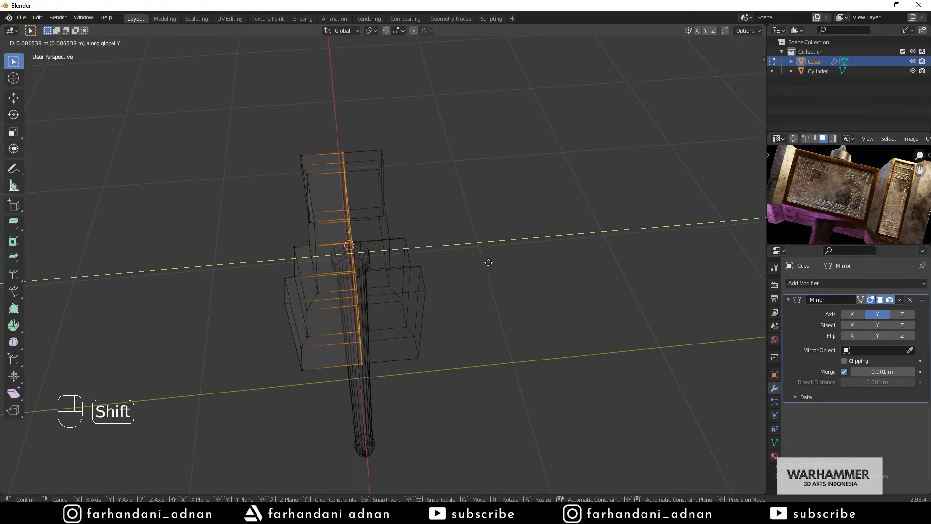
{"action": "left_click", "coordinate": [468, 262]}
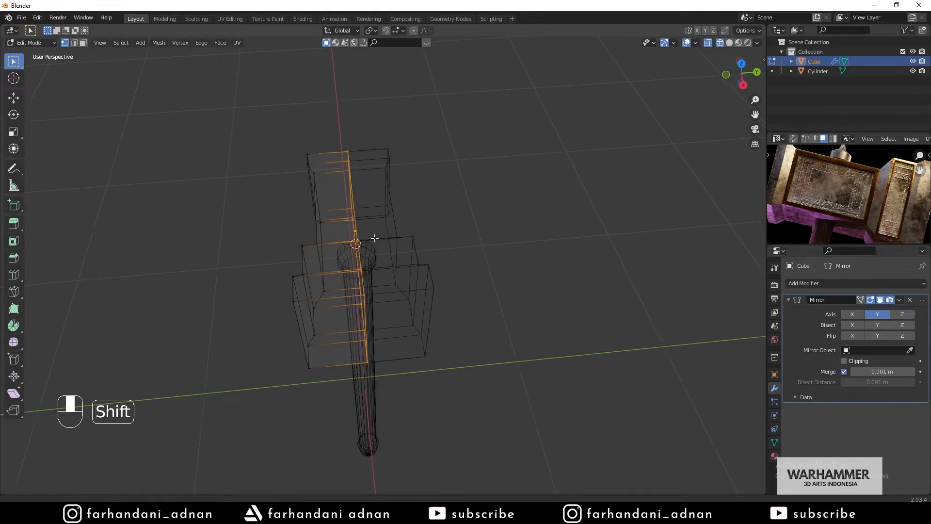
{"action": "middle_click_drag", "start_coordinate": [374, 239], "coordinate": [413, 250], "text": "shift"}
{"action": "scroll", "coordinate": [413, 251], "scroll_direction": "up", "scroll_amount": 5}
{"action": "key", "text": "g"}
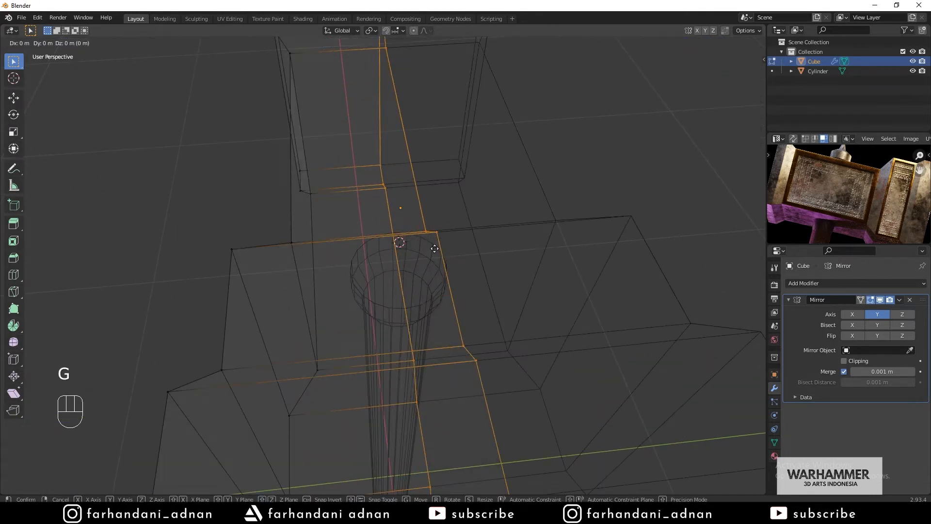
{"action": "key", "text": "y"}
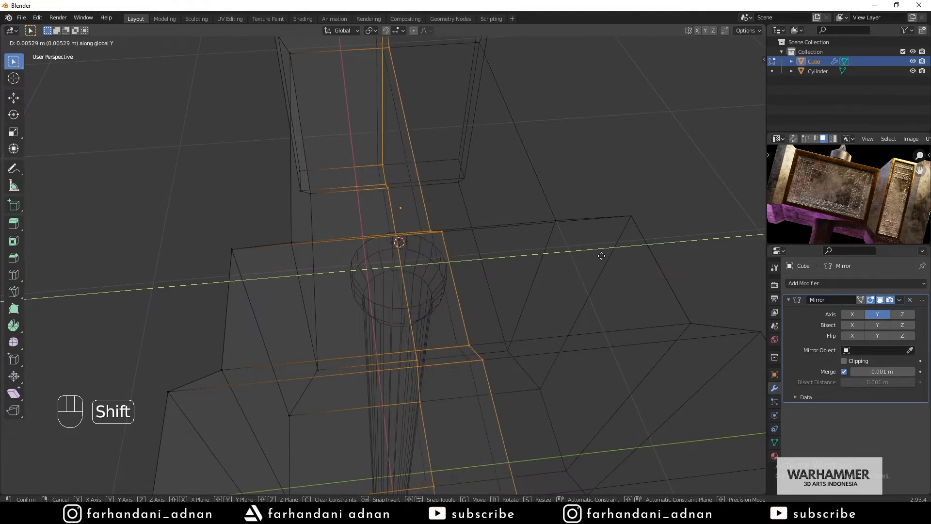
{"action": "left_click", "coordinate": [674, 253]}
{"action": "middle_click_drag", "start_coordinate": [673, 253], "coordinate": [632, 274]}
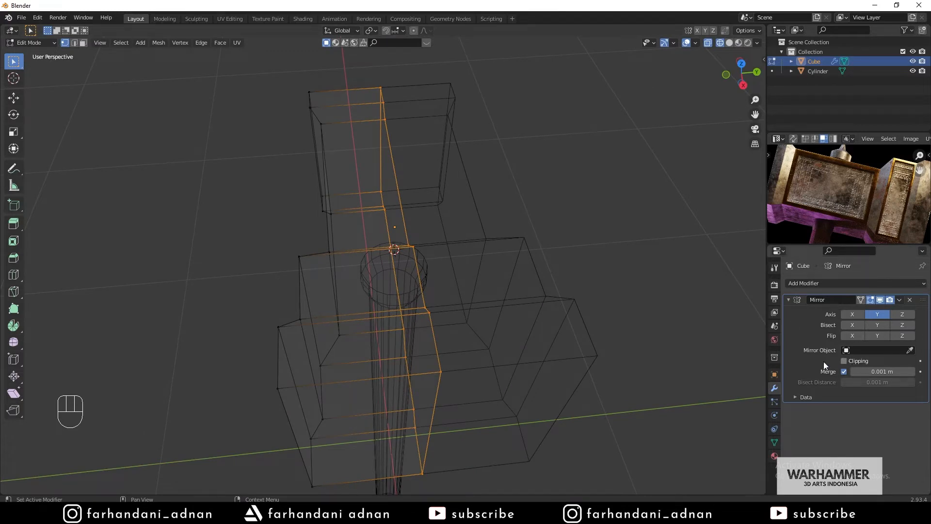
- Move the centre vertices back from the mirror plane by about 0.024 m along Y and enable Clipping on the Mirror modifier
{"action": "key", "text": "g"}
{"action": "key", "text": "y"}
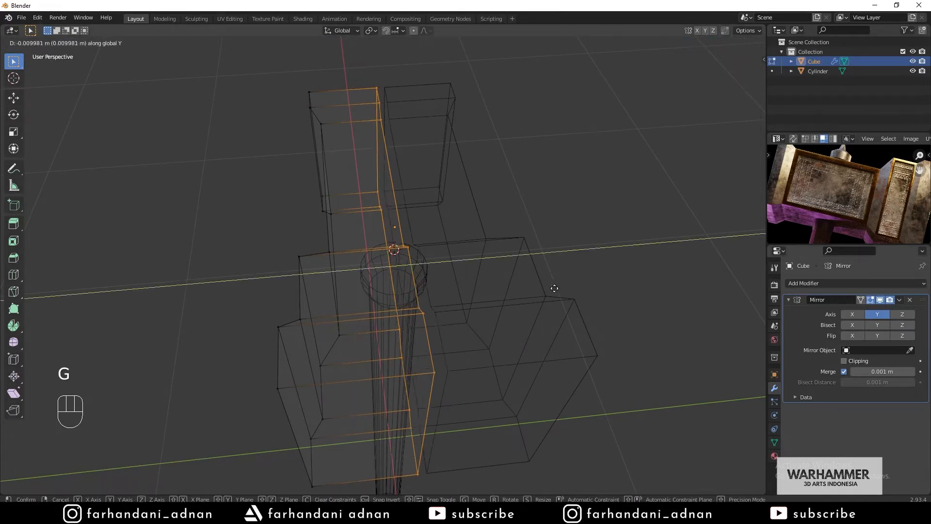
{"action": "left_click", "coordinate": [553, 289]}
{"action": "left_click", "coordinate": [845, 361]}
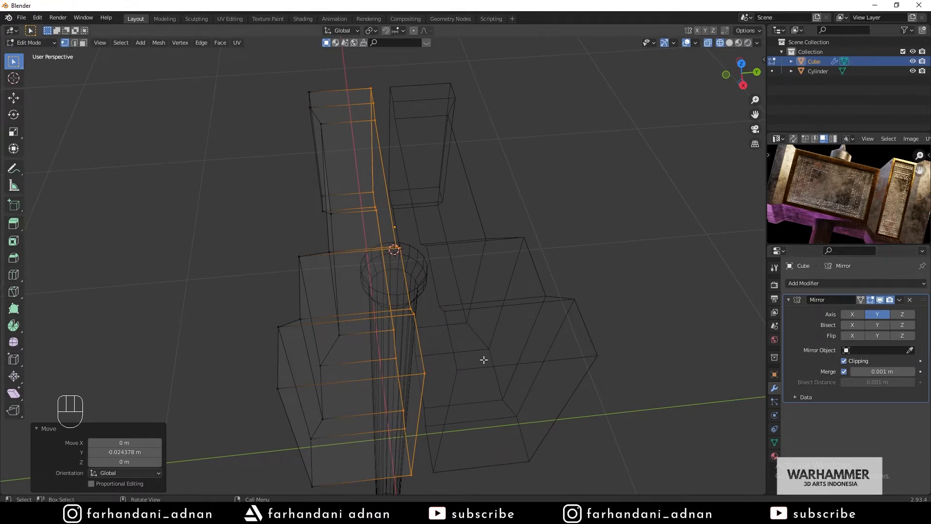
- Move the centre vertices about 0.06 m along Y until they clip to the mirror plane and join the two halves
{"action": "scroll", "coordinate": [485, 334], "scroll_direction": "up", "scroll_amount": 4}
{"action": "key", "text": "g"}
{"action": "key", "text": "y"}
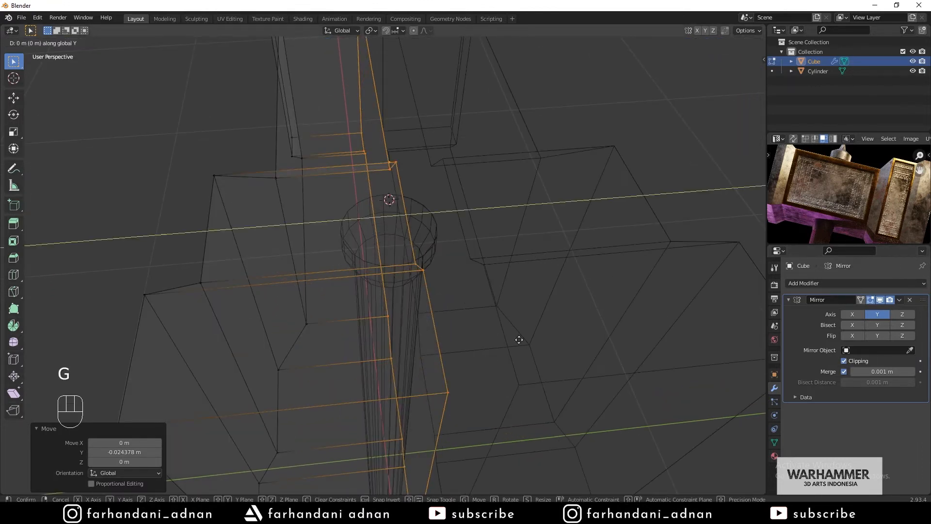
{"action": "key", "text": "shift"}
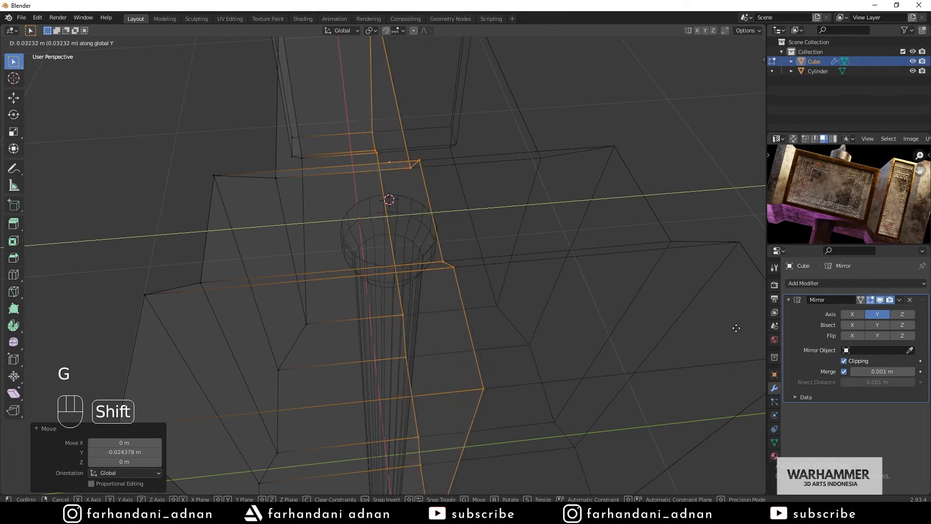
{"action": "mouse_move", "coordinate": [44, 327]}
{"action": "left_click", "coordinate": [173, 301]}
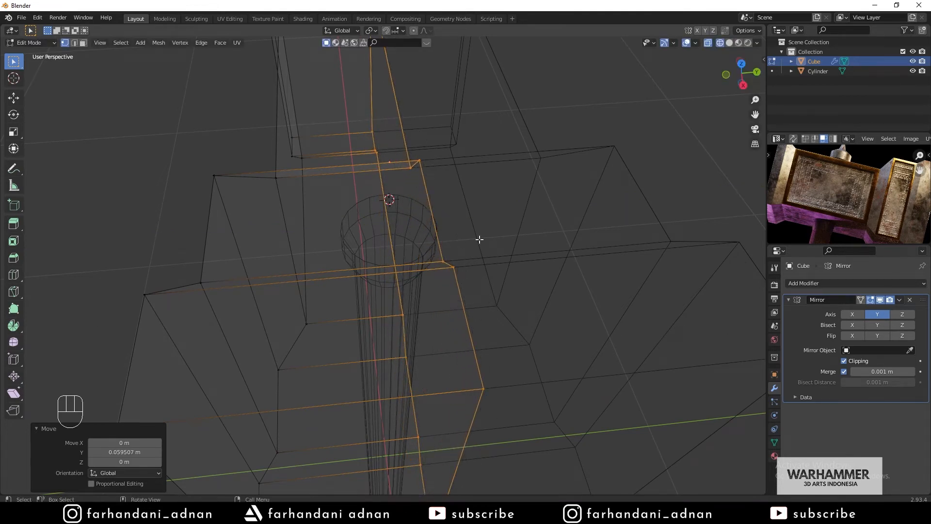
{"action": "scroll", "coordinate": [479, 239], "scroll_direction": "down", "scroll_amount": 3}
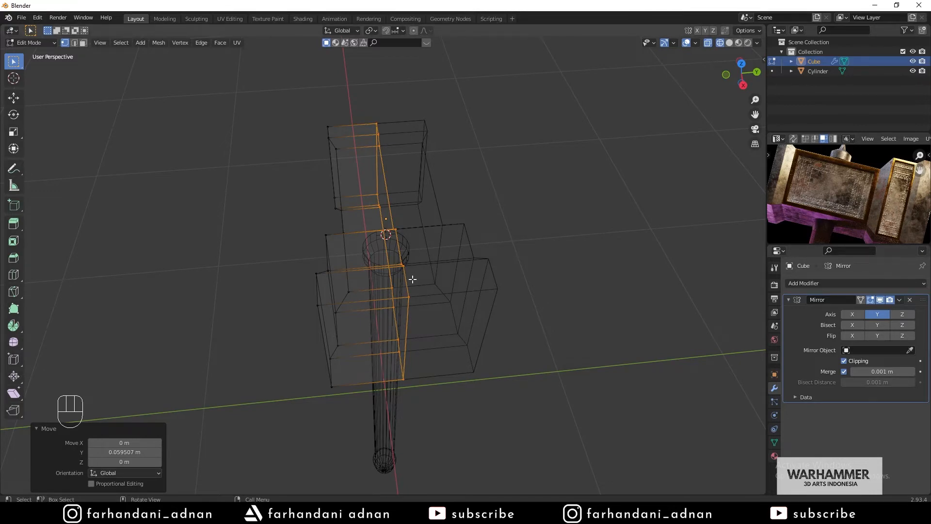
- Return to Object Mode and switch the viewport from wireframe to Solid shading
{"action": "key", "text": "Tab"}
{"action": "middle_click_drag", "start_coordinate": [353, 273], "coordinate": [428, 246]}
{"action": "key", "text": "z"}
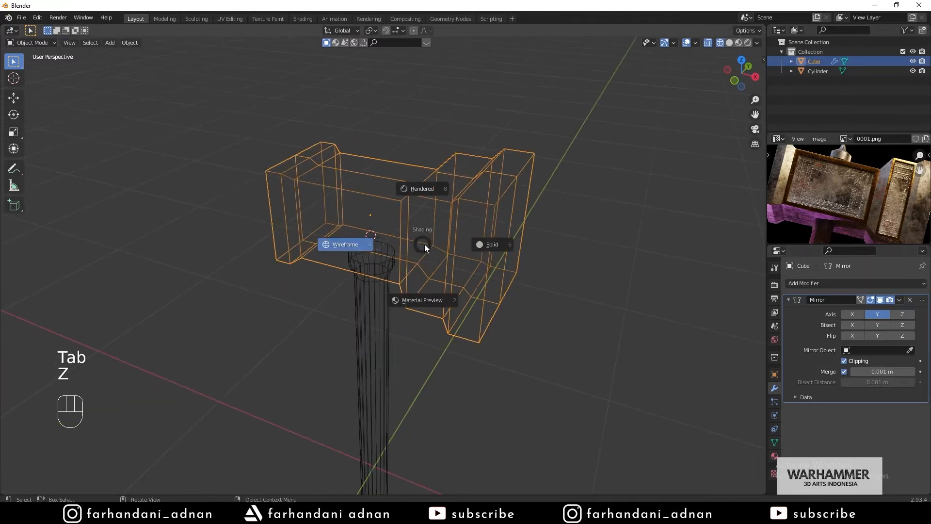
{"action": "left_click", "coordinate": [487, 249]}
{"action": "middle_click_drag", "start_coordinate": [507, 258], "coordinate": [540, 287], "text": "shift"}
{"action": "scroll", "coordinate": [440, 269], "scroll_direction": "up", "scroll_amount": 1}
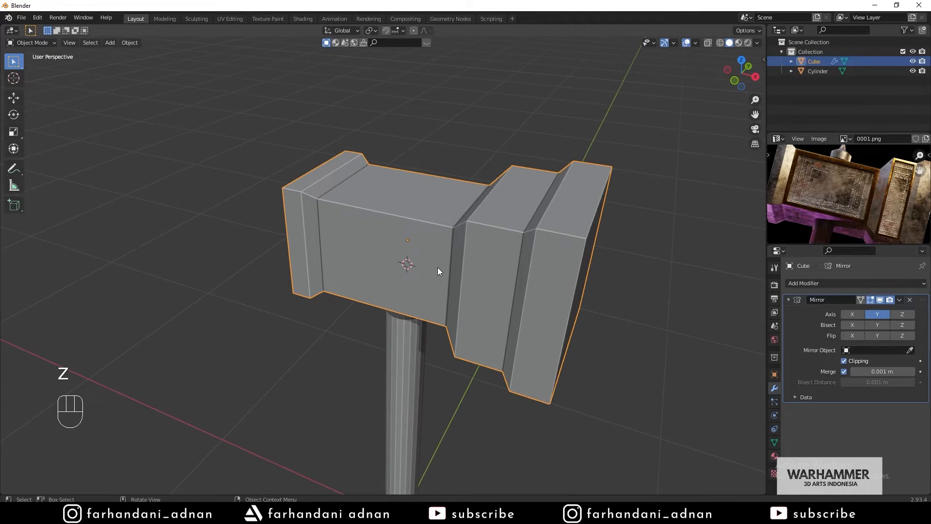
{"action": "scroll", "coordinate": [347, 252], "scroll_direction": "up", "scroll_amount": 4}
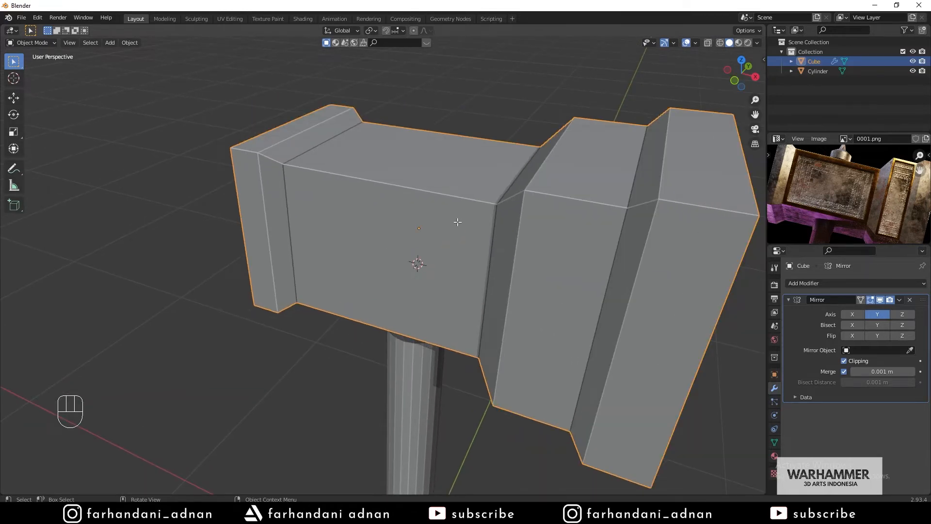
- Inset the large side face of the hammer head's middle section by about 0.18 m
{"action": "key", "text": "Tab"}
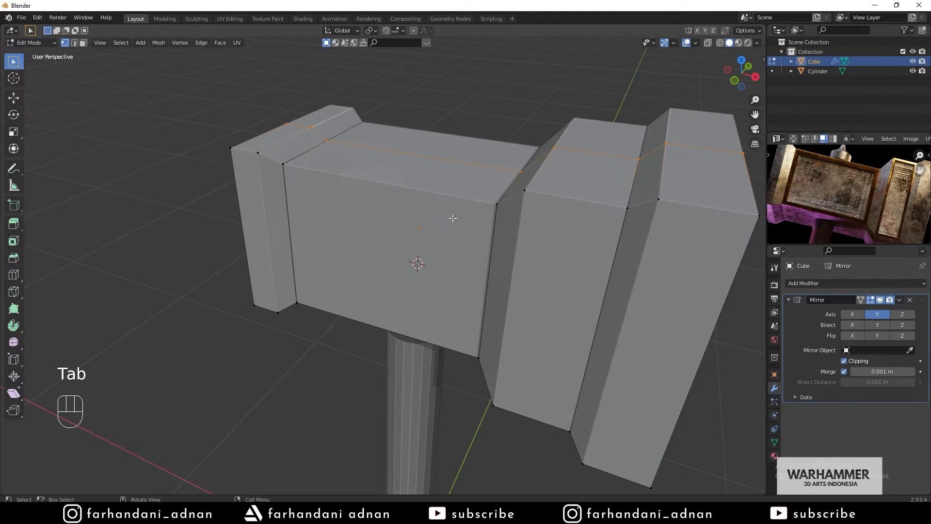
{"action": "key", "text": "3"}
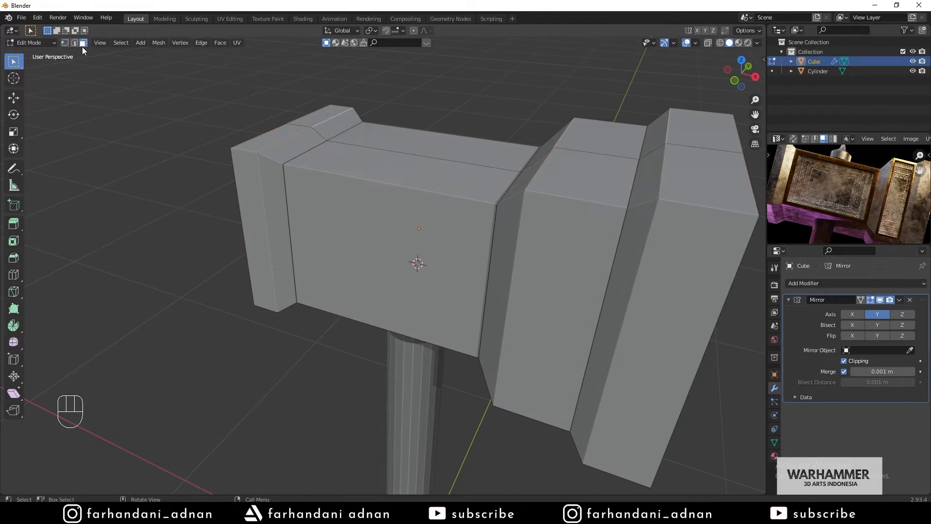
{"action": "left_click", "coordinate": [458, 238]}
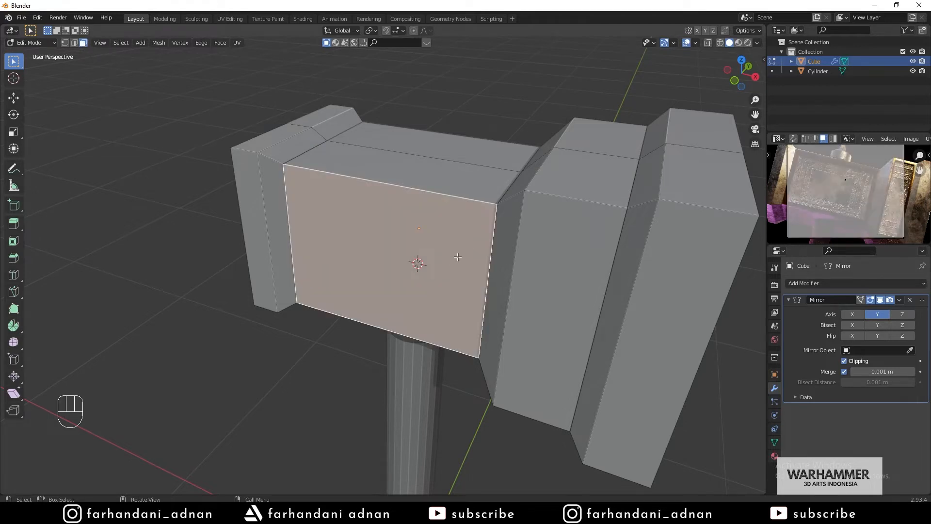
{"action": "mouse_move", "coordinate": [403, 231]}
{"action": "middle_mouse_down"}
{"action": "mouse_move", "coordinate": [405, 211]}
{"action": "mouse_move", "coordinate": [401, 235]}
{"action": "middle_mouse_up"}
{"action": "scroll", "coordinate": [433, 225], "scroll_direction": "up", "scroll_amount": 1}
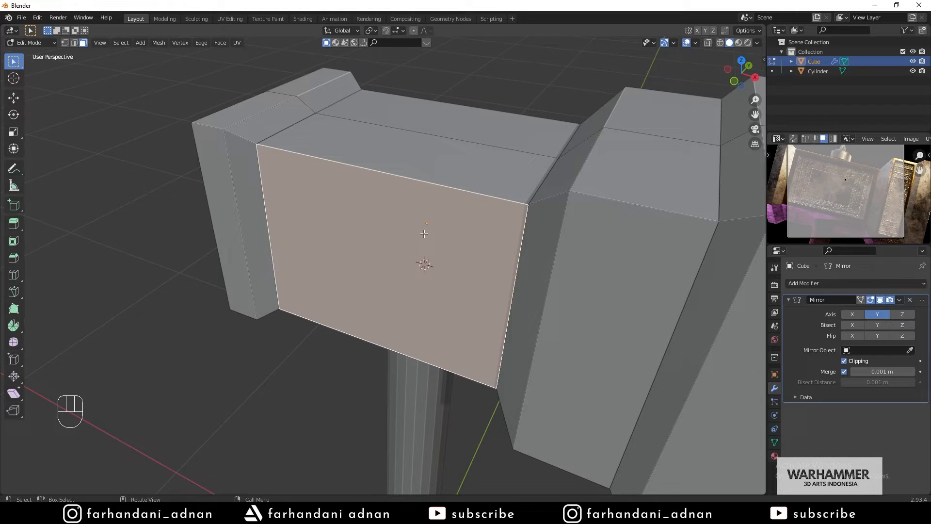
{"action": "key", "text": "i"}
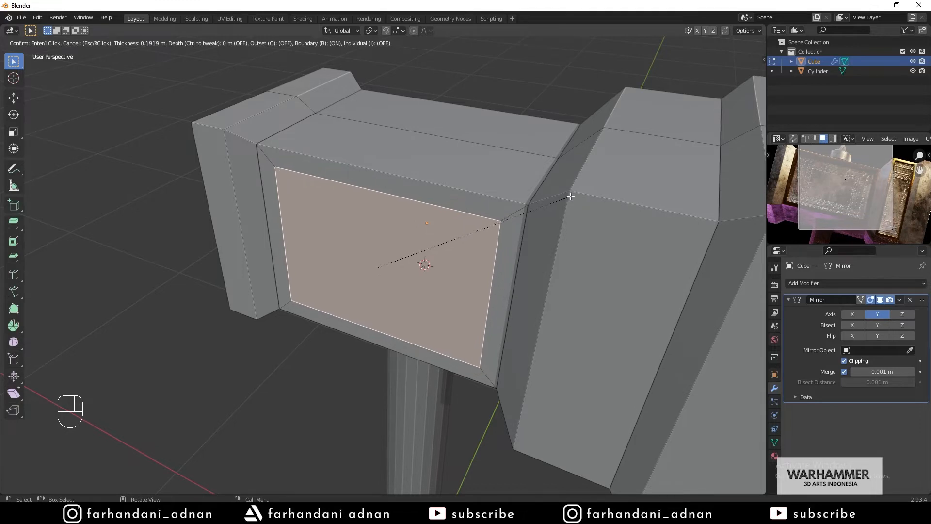
{"action": "left_click", "coordinate": [576, 193]}
- Extrude the inset face of the middle section slightly inward to form a recessed panel
{"action": "middle_click_drag", "start_coordinate": [576, 192], "coordinate": [462, 226]}
{"action": "key", "text": "e"}
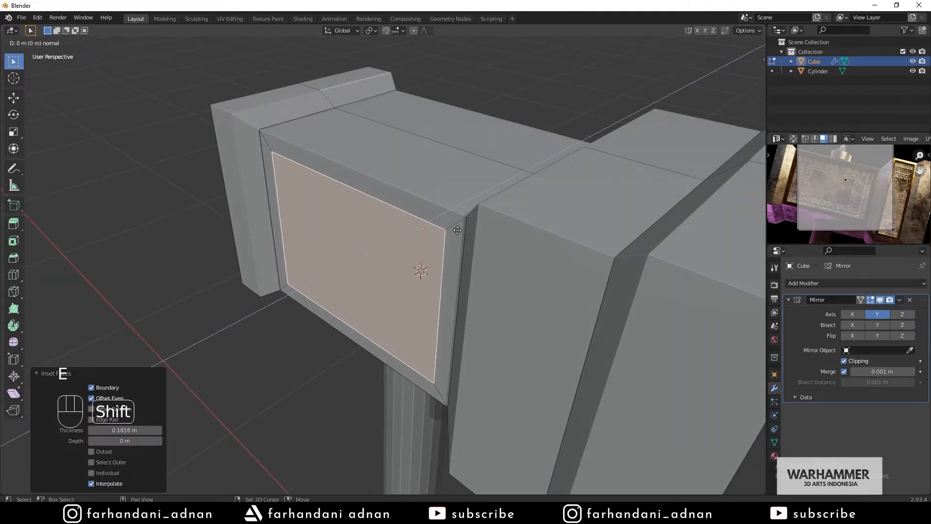
{"action": "left_click", "coordinate": [508, 210]}
- Inset the side face of the narrow block beside the middle section by about 0.127 m
{"action": "middle_click_drag", "start_coordinate": [507, 210], "coordinate": [507, 223]}
{"action": "left_click", "coordinate": [543, 238]}
{"action": "middle_click_drag", "start_coordinate": [578, 228], "coordinate": [528, 239], "text": "shift"}
{"action": "scroll", "coordinate": [538, 234], "scroll_direction": "up", "scroll_amount": 2}
{"action": "key", "text": "i"}
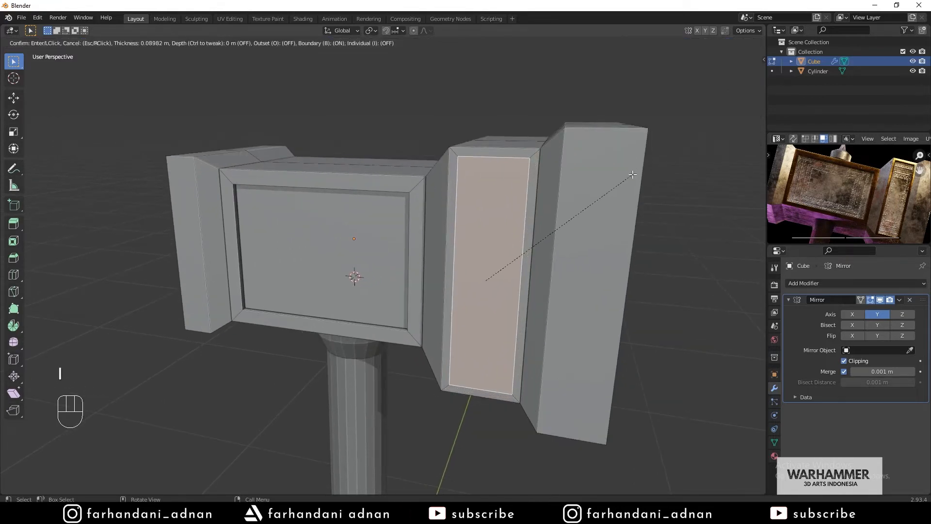
{"action": "left_click", "coordinate": [614, 192]}
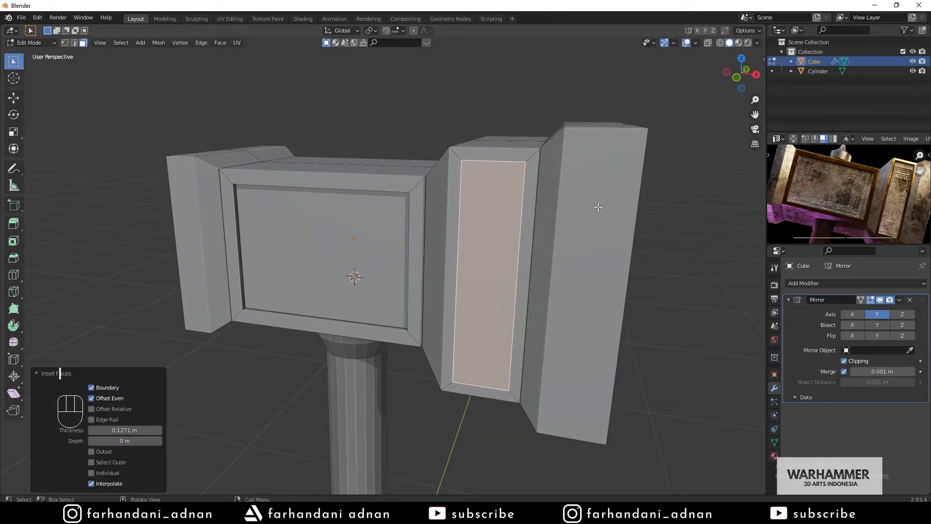
- Extrude the narrow block's inset face about 0.007 m inward as a recessed panel and return to Object Mode
{"action": "middle_click_drag", "start_coordinate": [614, 191], "coordinate": [552, 251]}
{"action": "key", "text": "e"}
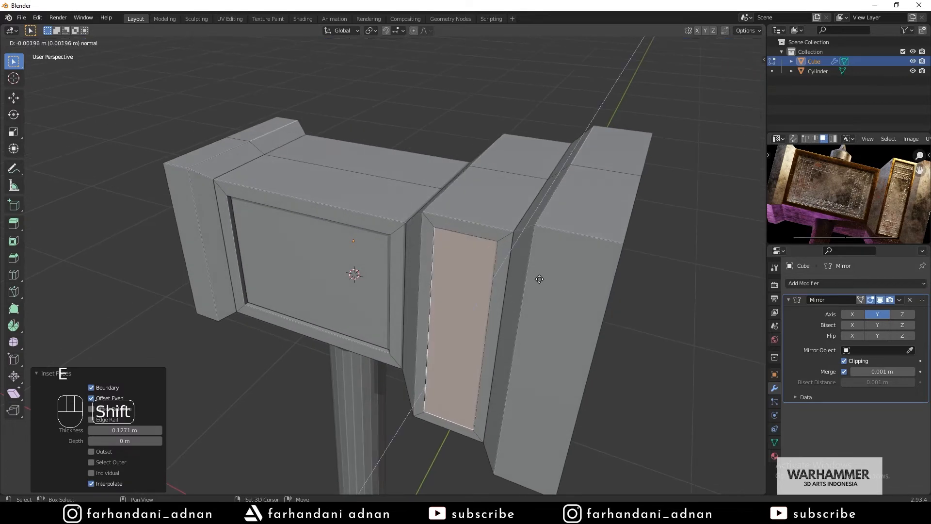
{"action": "left_click", "coordinate": [555, 264]}
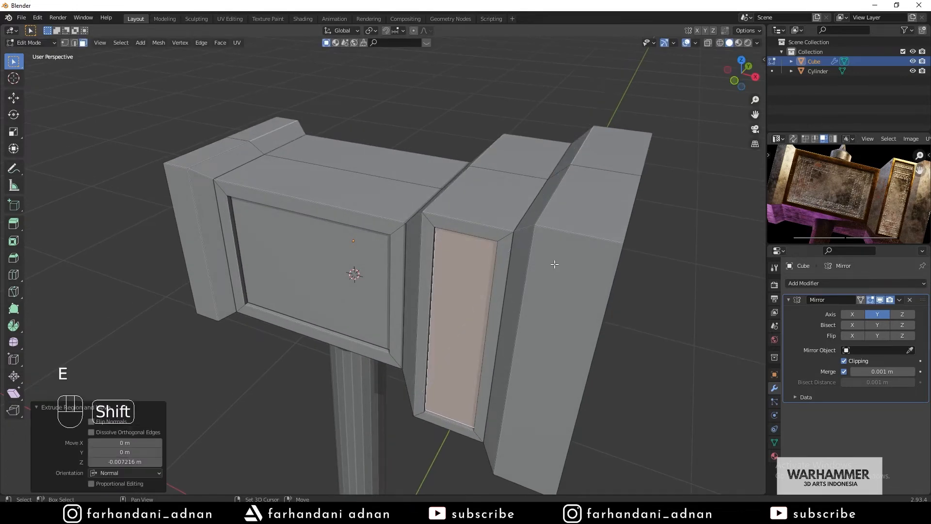
{"action": "key", "text": "Tab"}
{"action": "middle_click_drag", "start_coordinate": [434, 255], "coordinate": [406, 224]}
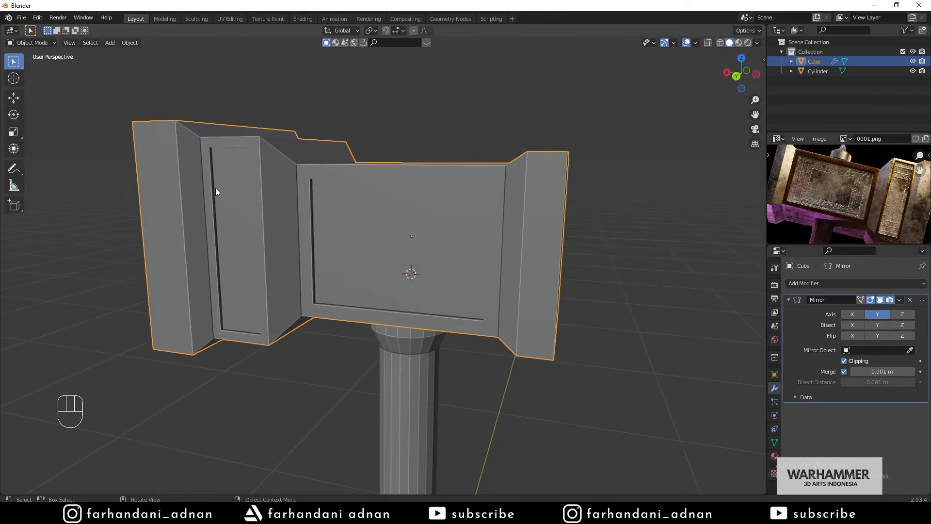
{"action": "middle_click_drag", "start_coordinate": [340, 279], "coordinate": [306, 284]}
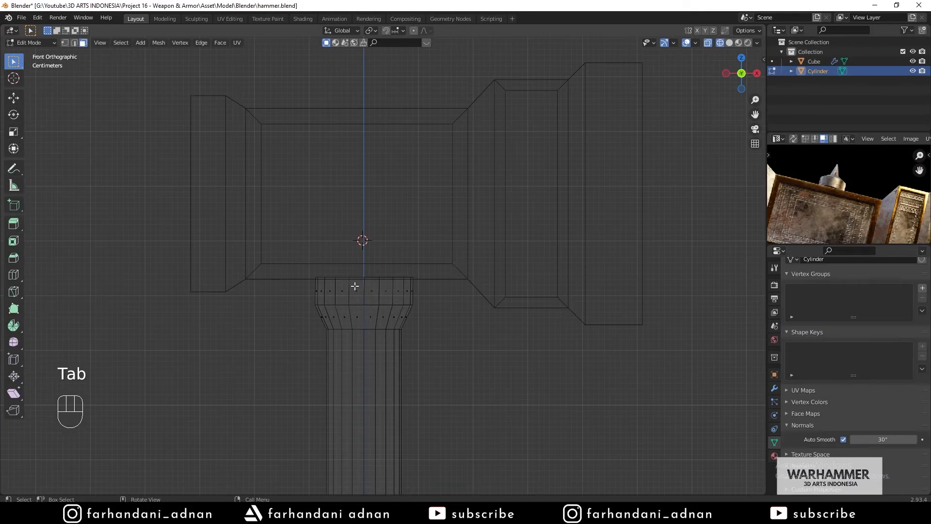
- Duplicate the handle collar's top edge ring and move the copy about 0.306 m up along Z to the hammer head's upper surface
{"action": "left_click_drag", "start_coordinate": [289, 262], "coordinate": [462, 279]}
{"action": "key", "text": "Tab"}
{"action": "key", "text": "Tab"}
{"action": "left_click_drag", "start_coordinate": [291, 264], "coordinate": [450, 282]}
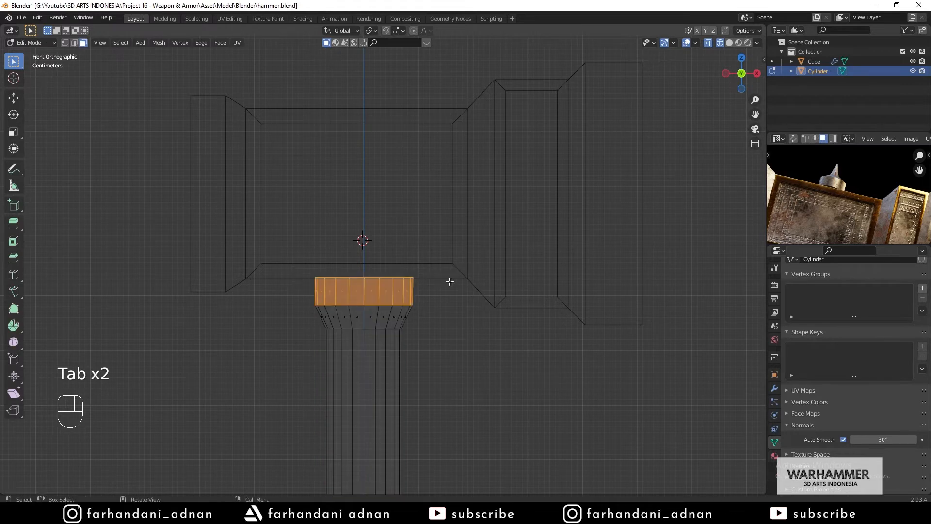
{"action": "key", "text": "2"}
{"action": "left_click_drag", "start_coordinate": [294, 263], "coordinate": [489, 289]}
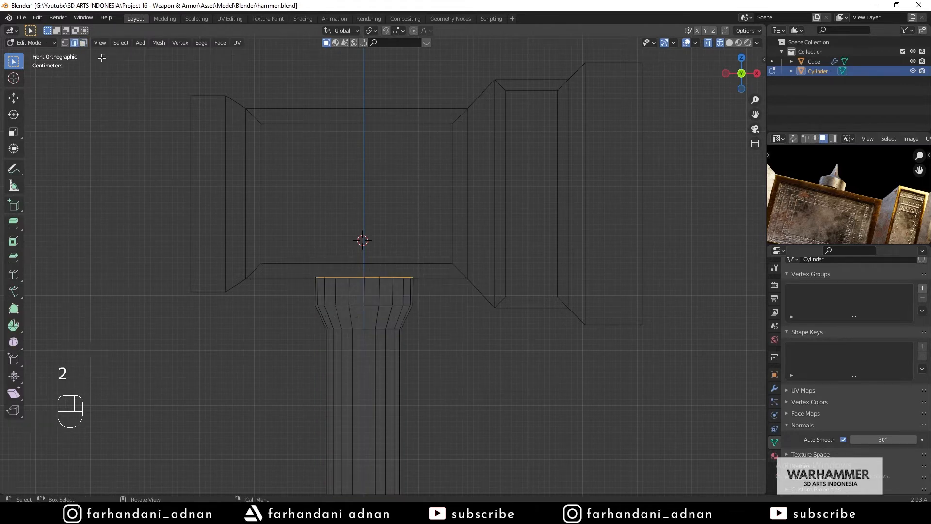
{"action": "key", "text": "shift+d"}
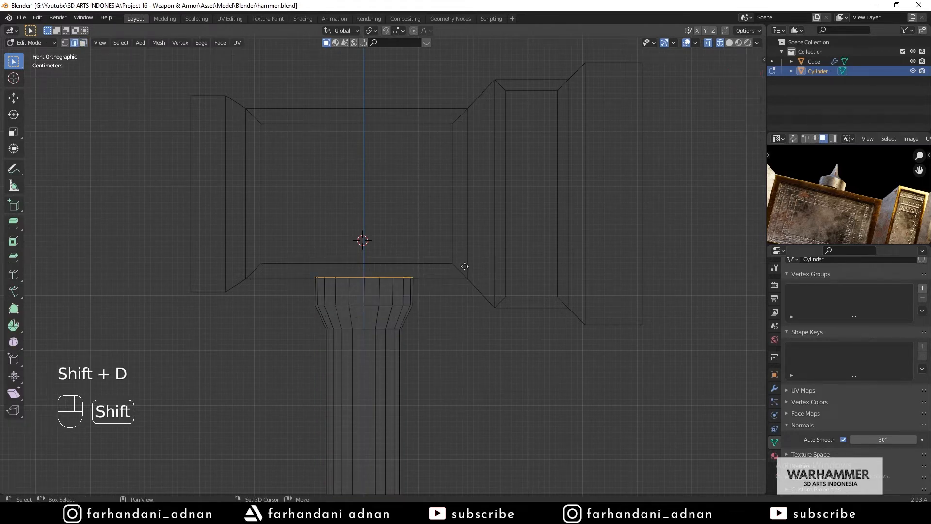
{"action": "key", "text": "z"}
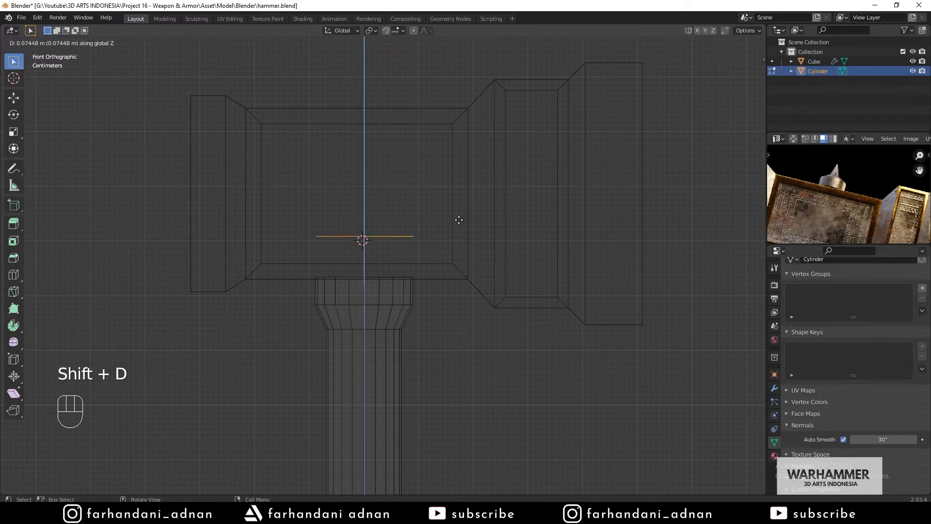
{"action": "left_click", "coordinate": [451, 99]}
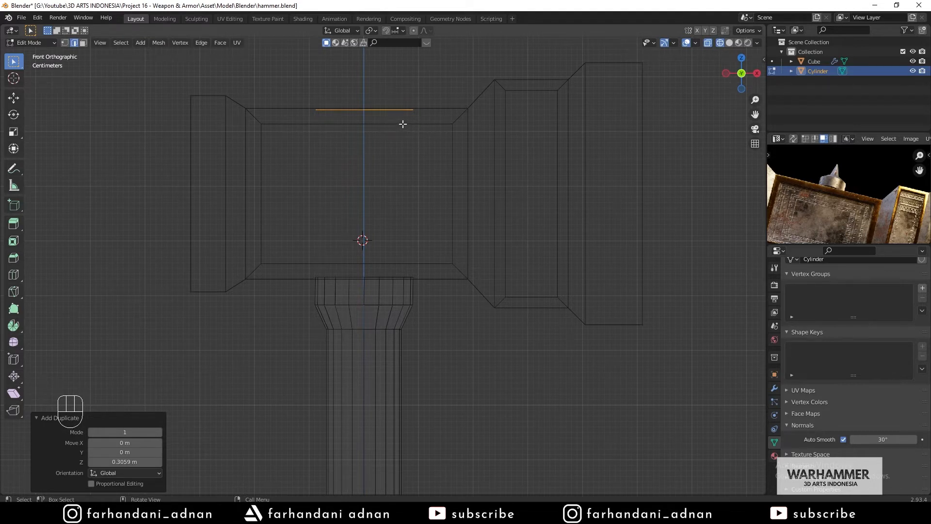
- Scale the duplicated edge ring to about 0.765 of its size, matching the handle shaft's outline in the top view
{"action": "key", "text": "KP_7"}
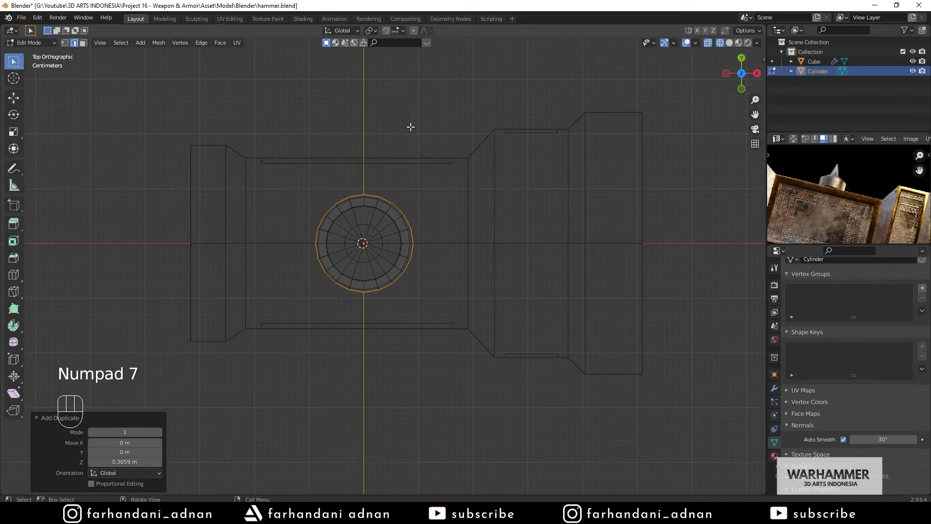
{"action": "scroll", "coordinate": [491, 200], "scroll_direction": "up", "scroll_amount": 4}
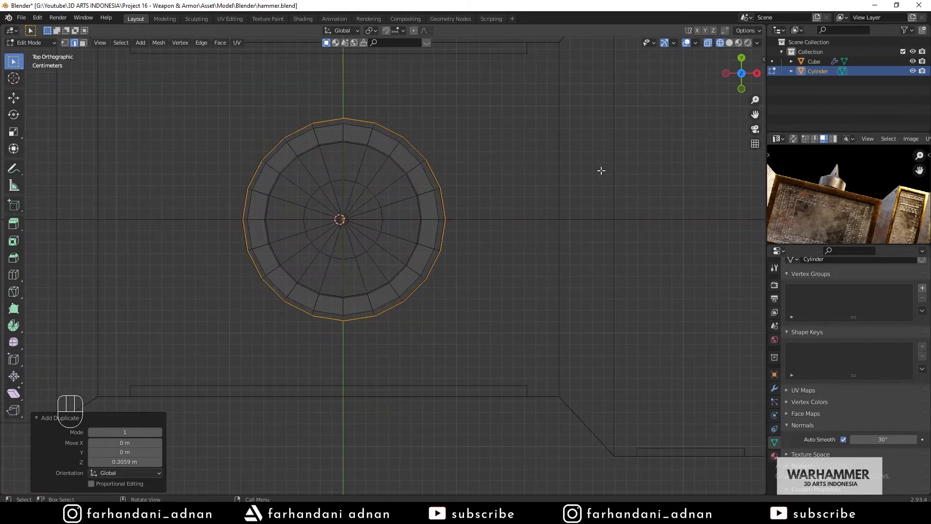
{"action": "key", "text": "s"}
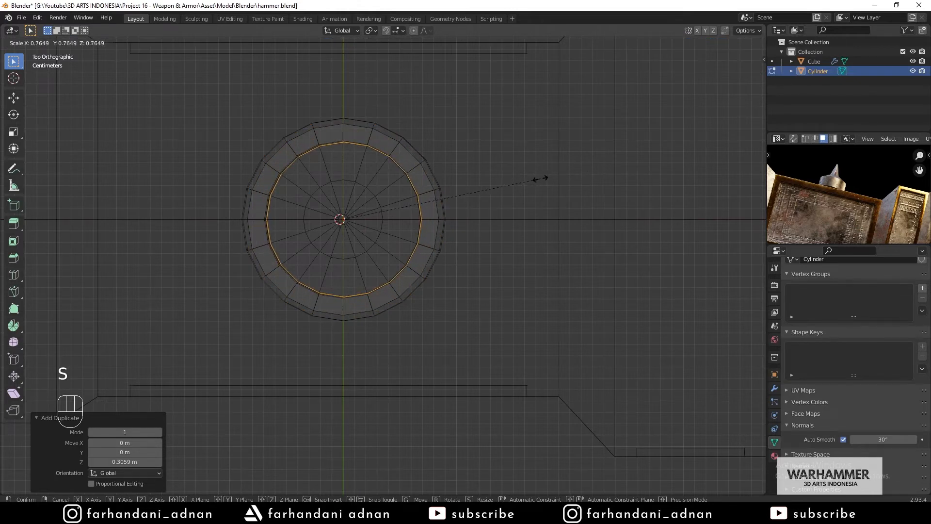
{"action": "left_click", "coordinate": [539, 179]}
{"action": "key", "text": "KP_1"}
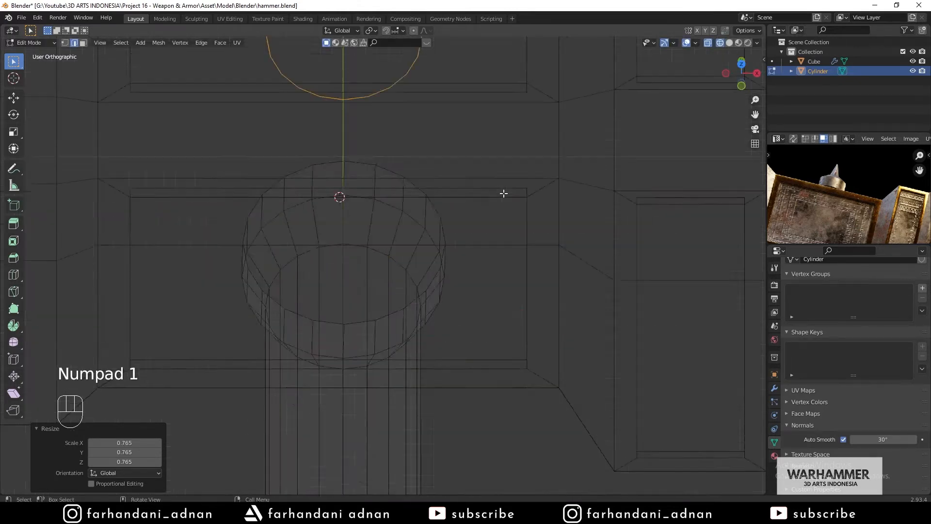
- Extrude the edge ring on the hammer head's upper surface about 0.017 m up along Z
{"action": "scroll", "coordinate": [504, 193], "scroll_direction": "down", "scroll_amount": 7}
{"action": "middle_click_drag", "start_coordinate": [474, 191], "coordinate": [470, 239], "text": "shift"}
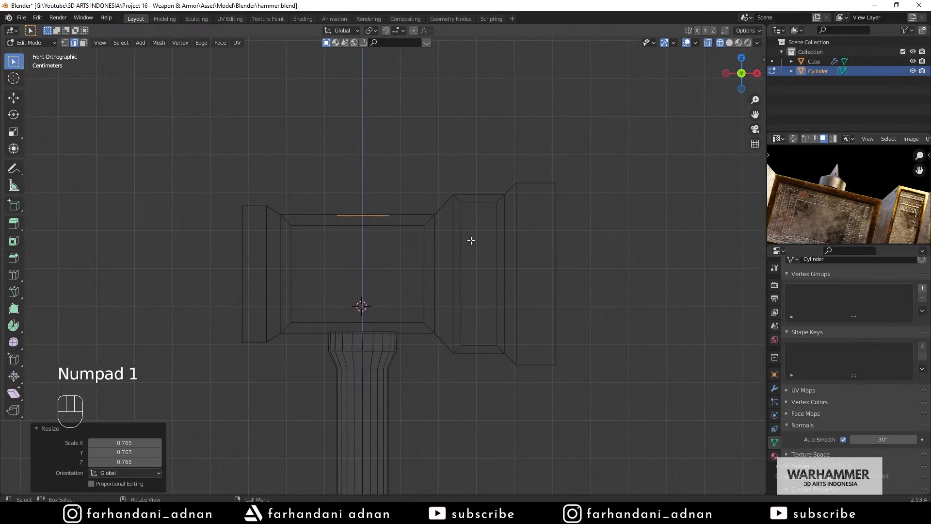
{"action": "scroll", "coordinate": [477, 228], "scroll_direction": "up", "scroll_amount": 4}
{"action": "key", "text": "e"}
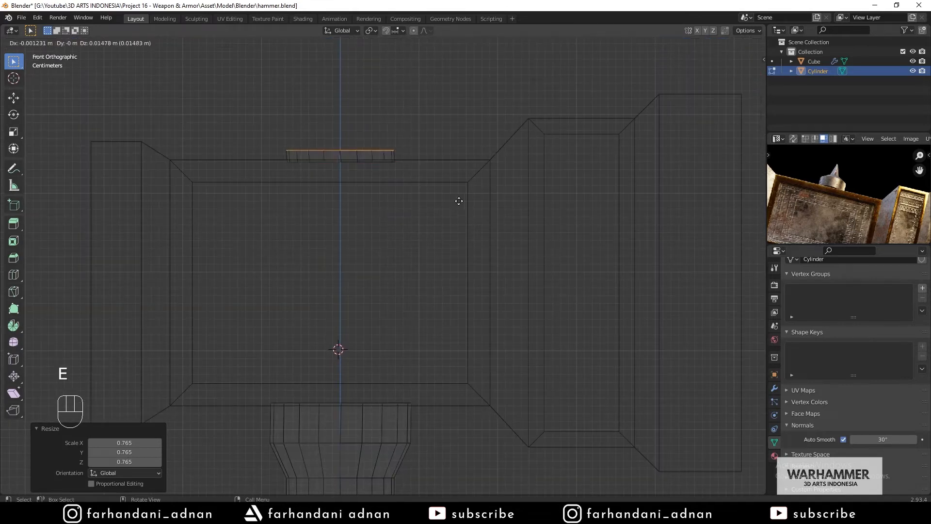
{"action": "key", "text": "z"}
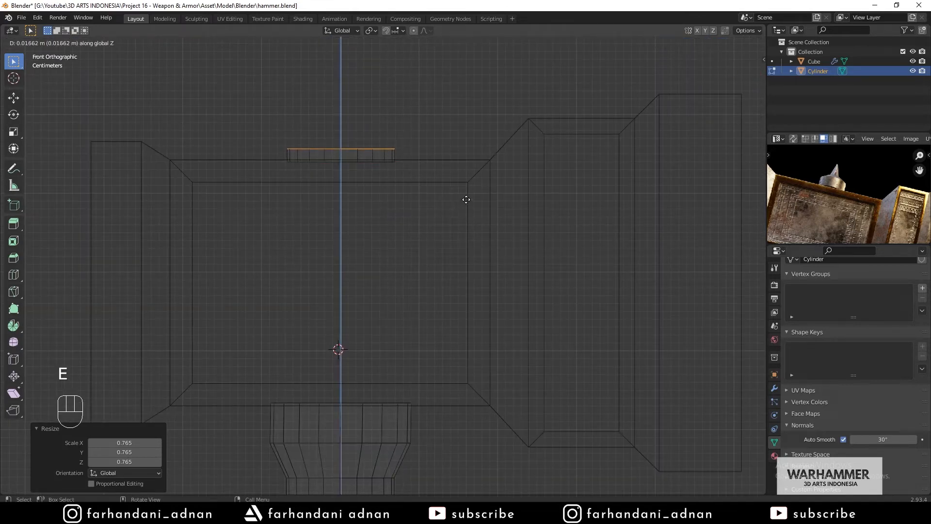
{"action": "left_click", "coordinate": [469, 197]}
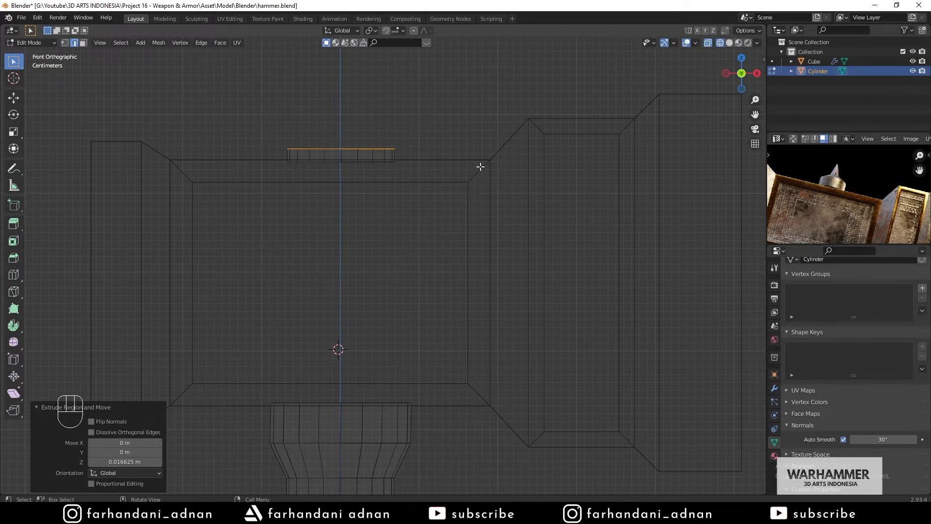
- Extrude the cap's upper ring about 0.014 m up along Z and scale it outward to about 1.137
{"action": "key", "text": "e"}
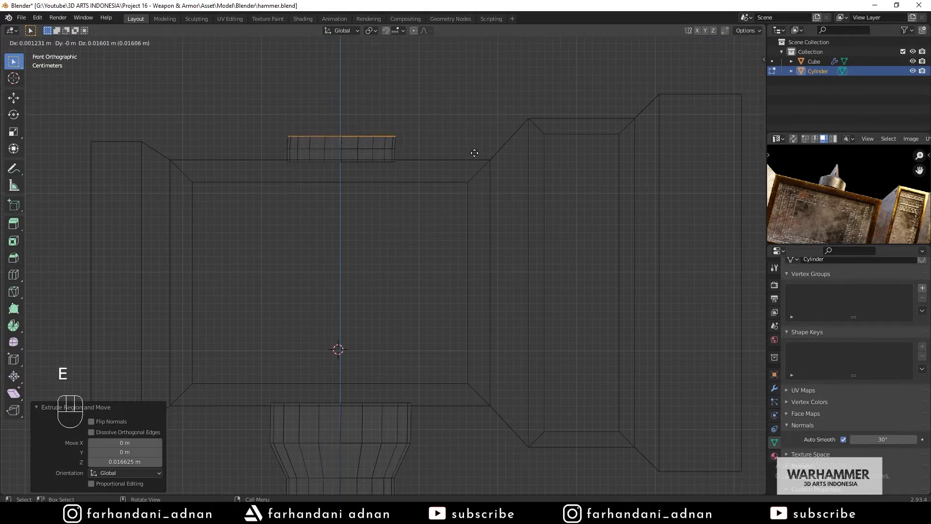
{"action": "key", "text": "z"}
{"action": "left_click", "coordinate": [479, 152]}
{"action": "key", "text": "s"}
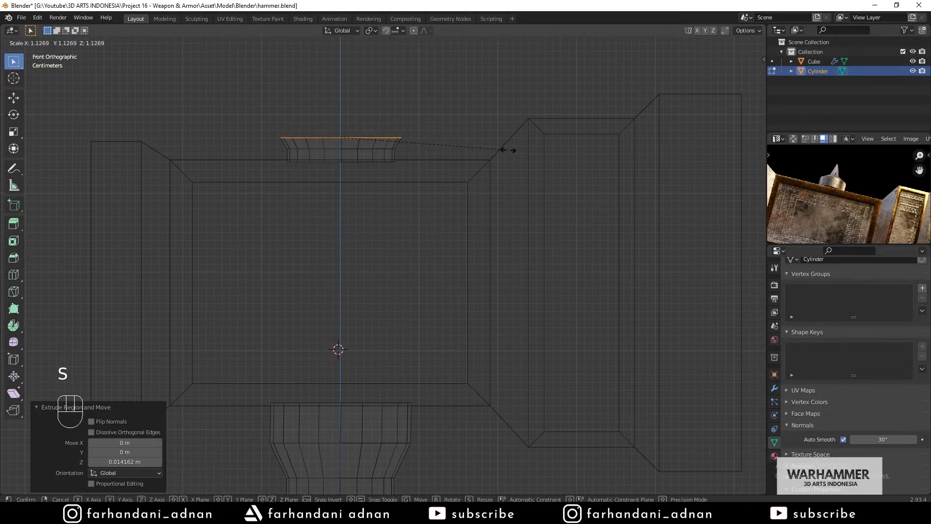
{"action": "left_click", "coordinate": [509, 151]}
- Extrude the flared ring about 0.089 m upward and lower the new top edge about 0.033 m along Z
{"action": "key", "text": "e"}
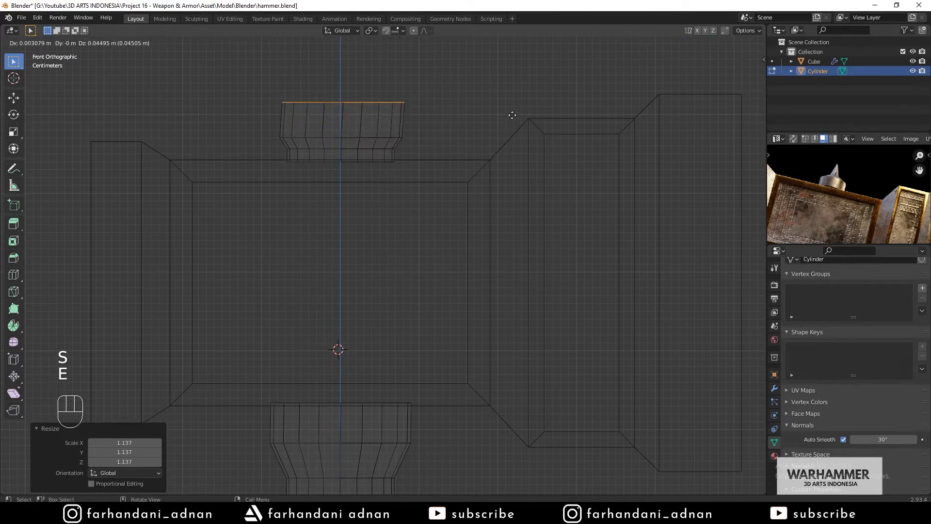
{"action": "left_click", "coordinate": [516, 81]}
{"action": "scroll", "coordinate": [488, 157], "scroll_direction": "down", "scroll_amount": 6}
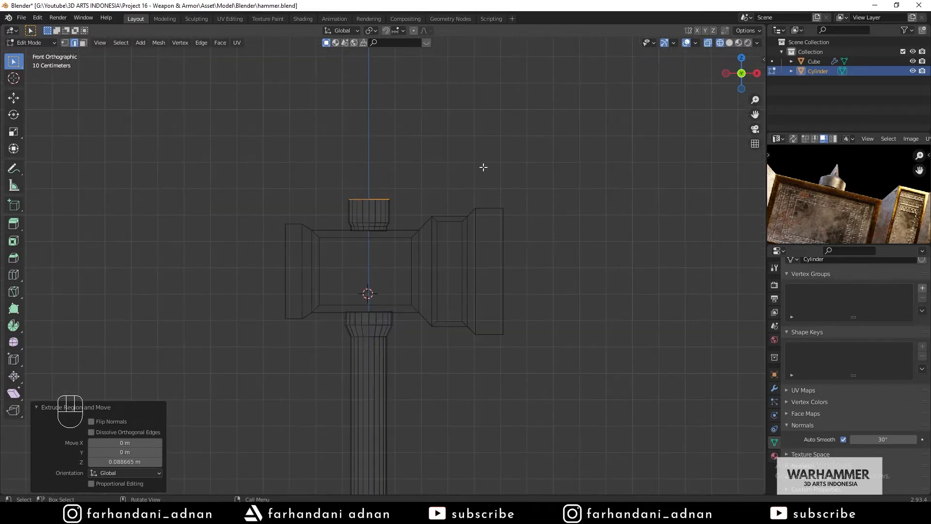
{"action": "middle_click_drag", "start_coordinate": [461, 196], "coordinate": [459, 227], "text": "shift"}
{"action": "scroll", "coordinate": [459, 226], "scroll_direction": "up", "scroll_amount": 4}
{"action": "key", "text": "g"}
{"action": "key", "text": "z"}
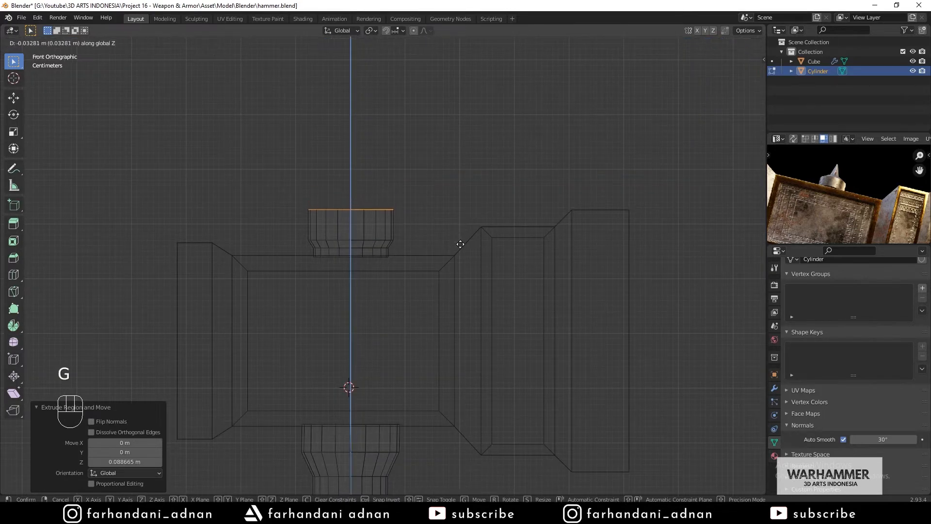
{"action": "left_click", "coordinate": [460, 244]}
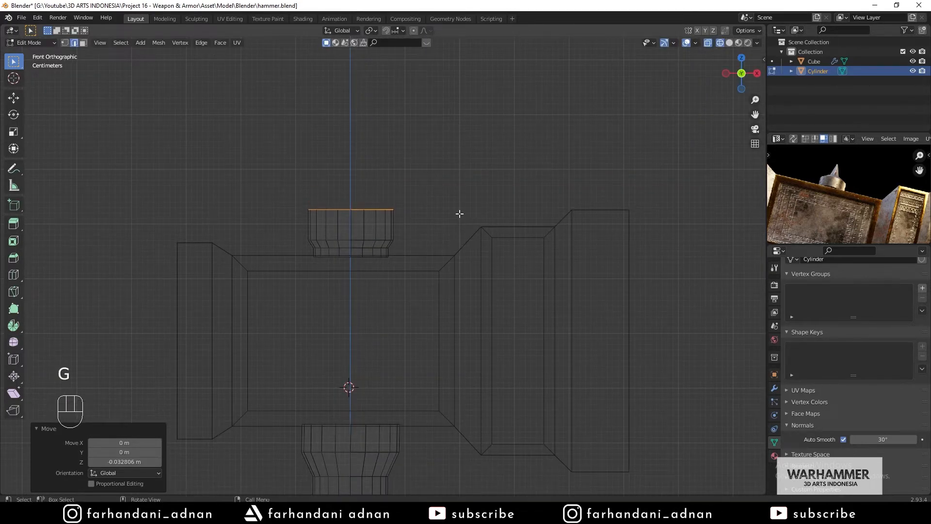
- Extrude the cap's top ring about 0.035 m up along Z and scale it to about 0.42 as a shoulder
{"action": "key", "text": "e"}
{"action": "key", "text": "z"}
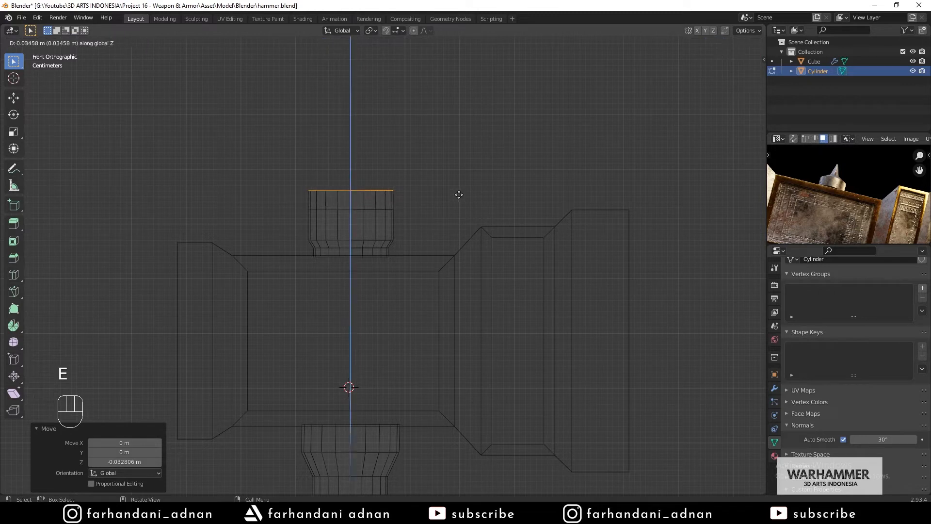
{"action": "left_click", "coordinate": [459, 196]}
{"action": "key", "text": "s"}
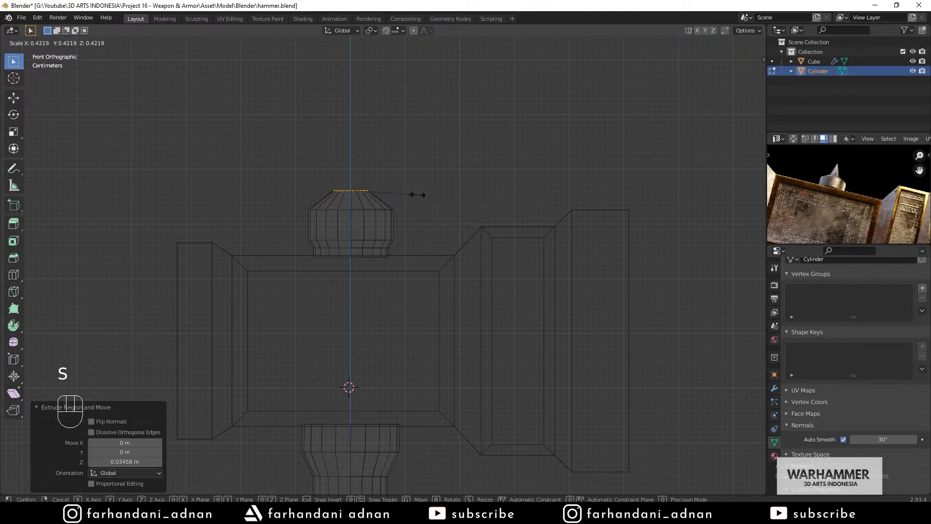
{"action": "left_click", "coordinate": [416, 195]}
- Extrude the narrow ring about 0.043 m up, raise it about 0.017 m more and scale it to about 0.21 as a spike
{"action": "key", "text": "e"}
{"action": "left_click", "coordinate": [424, 172]}
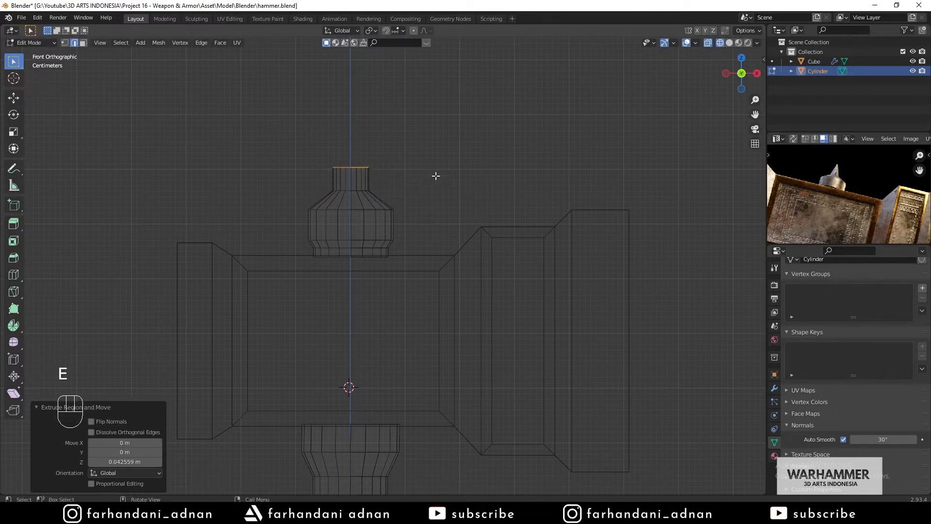
{"action": "key", "text": "g"}
{"action": "left_click", "coordinate": [431, 172]}
{"action": "key", "text": "s"}
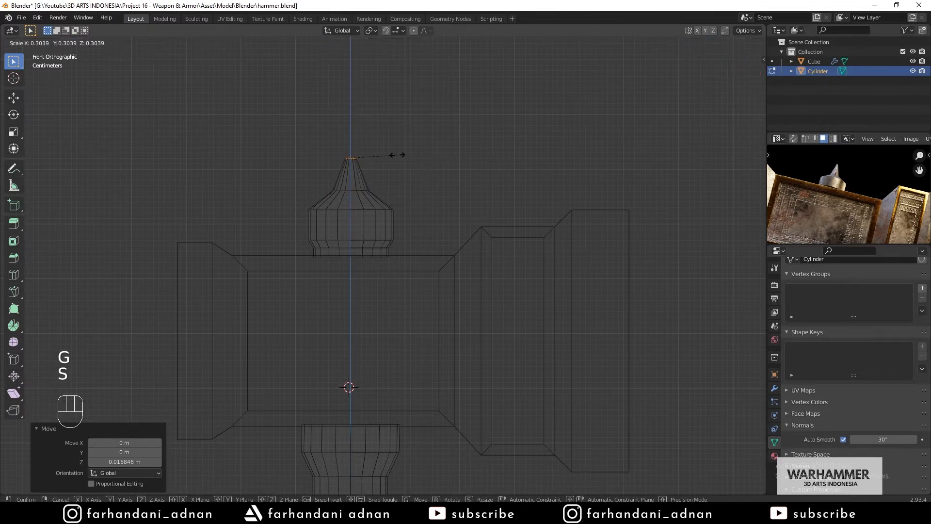
{"action": "left_click", "coordinate": [383, 155]}
- Display the model in Solid shading, return to Object Mode and shade the handle object smooth
{"action": "key", "text": "z"}
{"action": "left_click", "coordinate": [492, 191]}
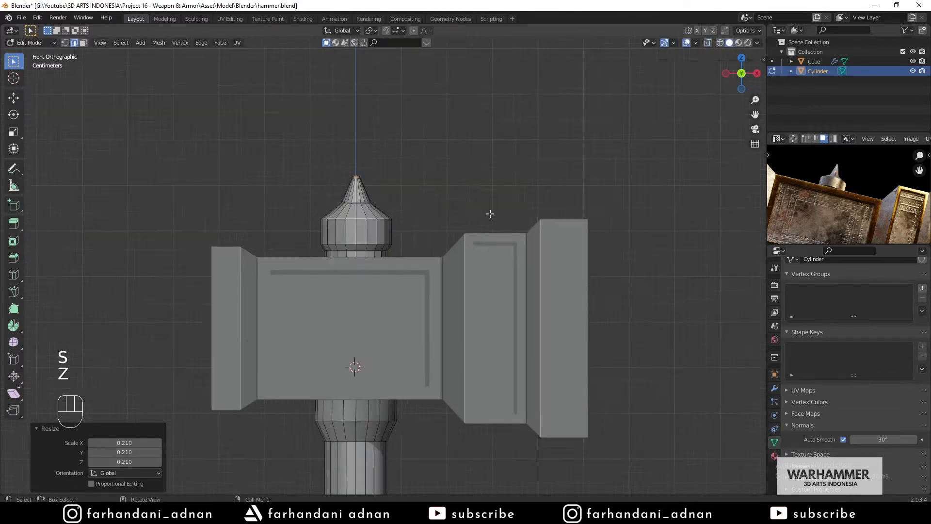
{"action": "mouse_move", "coordinate": [488, 208]}
{"action": "middle_mouse_down"}
{"action": "mouse_move", "coordinate": [434, 249]}
{"action": "mouse_move", "coordinate": [382, 244]}
{"action": "mouse_move", "coordinate": [420, 234]}
{"action": "mouse_move", "coordinate": [409, 256]}
{"action": "mouse_move", "coordinate": [422, 272]}
{"action": "mouse_move", "coordinate": [450, 252]}
{"action": "mouse_move", "coordinate": [374, 227]}
{"action": "mouse_move", "coordinate": [256, 268]}
{"action": "mouse_move", "coordinate": [416, 262]}
{"action": "mouse_move", "coordinate": [409, 239]}
{"action": "mouse_move", "coordinate": [353, 296]}
{"action": "mouse_move", "coordinate": [369, 278]}
{"action": "mouse_move", "coordinate": [375, 286]}
{"action": "middle_mouse_up"}
{"action": "key", "text": "Tab"}
{"action": "right_click", "coordinate": [381, 244]}
{"action": "left_click", "coordinate": [478, 258]}
- Examine the hammer's head, cap and handle from different angles
{"action": "scroll", "coordinate": [377, 306], "scroll_direction": "down", "scroll_amount": 5}
{"action": "mouse_move", "coordinate": [382, 334]}
{"action": "middle_mouse_down", "text": "shift"}
{"action": "mouse_move", "coordinate": [380, 310]}
{"action": "mouse_move", "coordinate": [423, 313]}
{"action": "mouse_move", "coordinate": [390, 332]}
{"action": "middle_mouse_up", "text": "shift"}
{"action": "scroll", "coordinate": [398, 226], "scroll_direction": "up", "scroll_amount": 5}
{"action": "middle_click_drag", "start_coordinate": [398, 225], "coordinate": [406, 321], "text": "shift"}
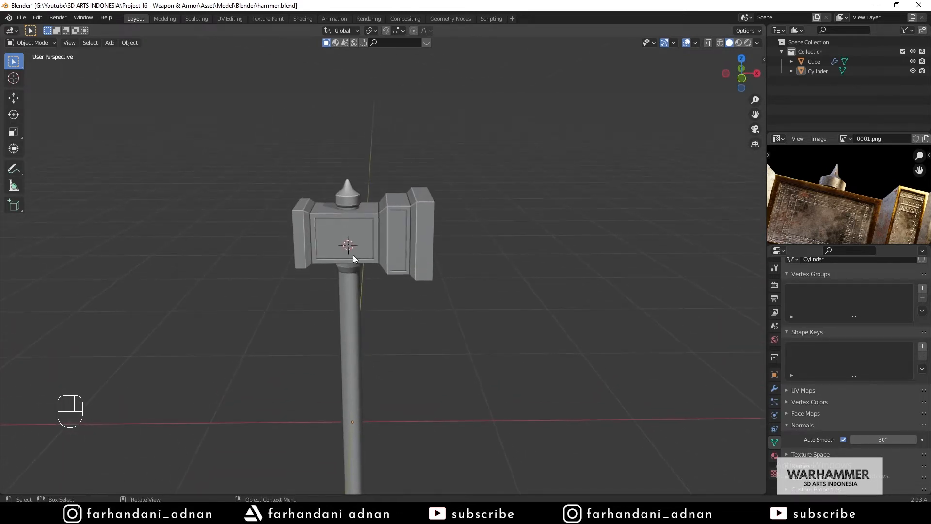
{"action": "mouse_move", "coordinate": [353, 255]}
{"action": "middle_mouse_down"}
{"action": "mouse_move", "coordinate": [397, 251]}
{"action": "mouse_move", "coordinate": [394, 229]}
{"action": "mouse_move", "coordinate": [366, 255]}
{"action": "middle_mouse_up"}
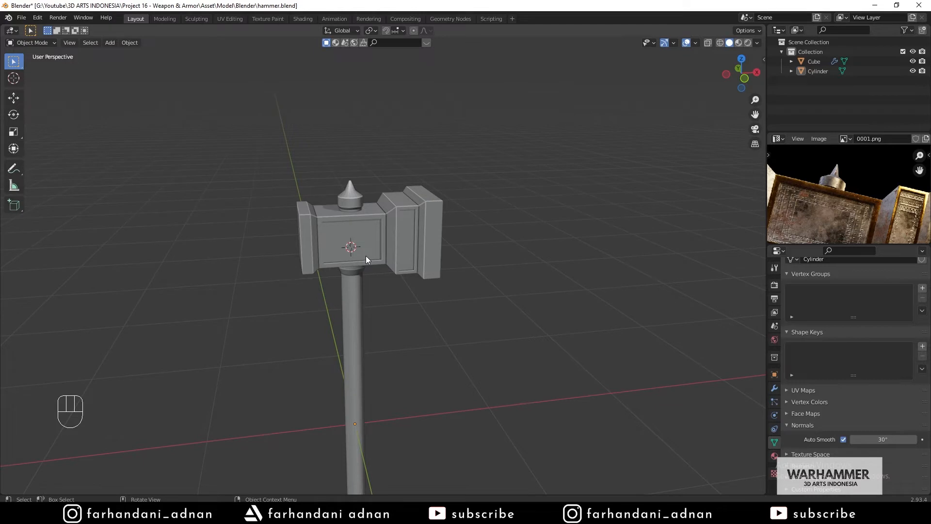
{"action": "middle_click_drag", "start_coordinate": [376, 235], "coordinate": [397, 179], "text": "shift"}
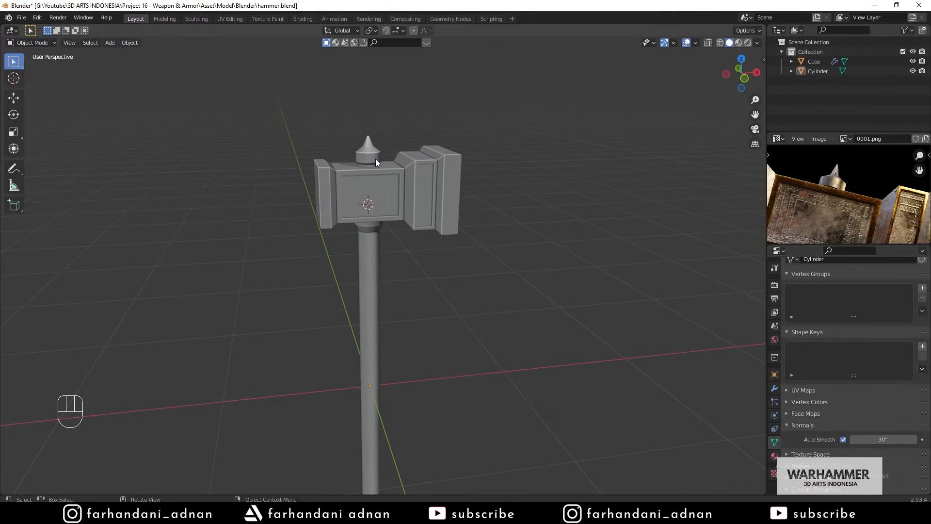
{"action": "middle_click_drag", "start_coordinate": [336, 185], "coordinate": [350, 165]}
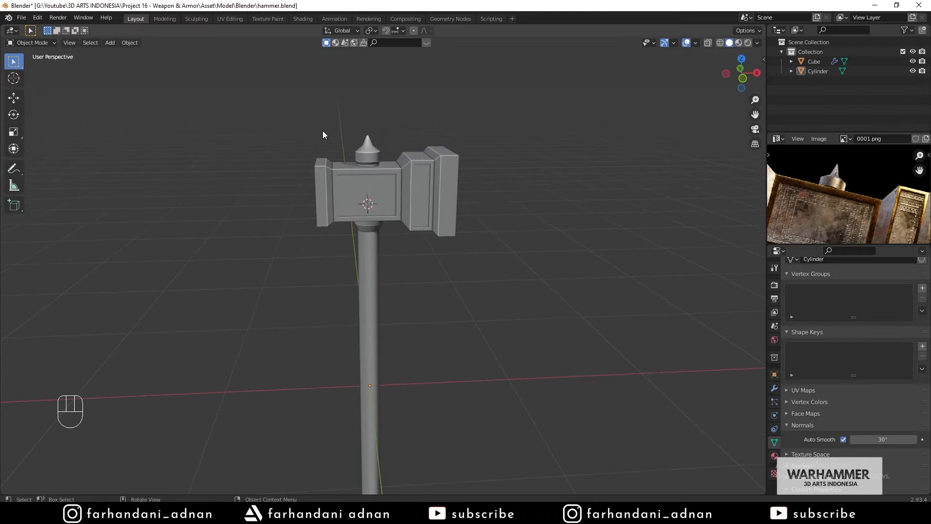
- Switch to the Shading workspace and display its viewport in Solid mode with the hammer framed
{"action": "left_click", "coordinate": [301, 19]}
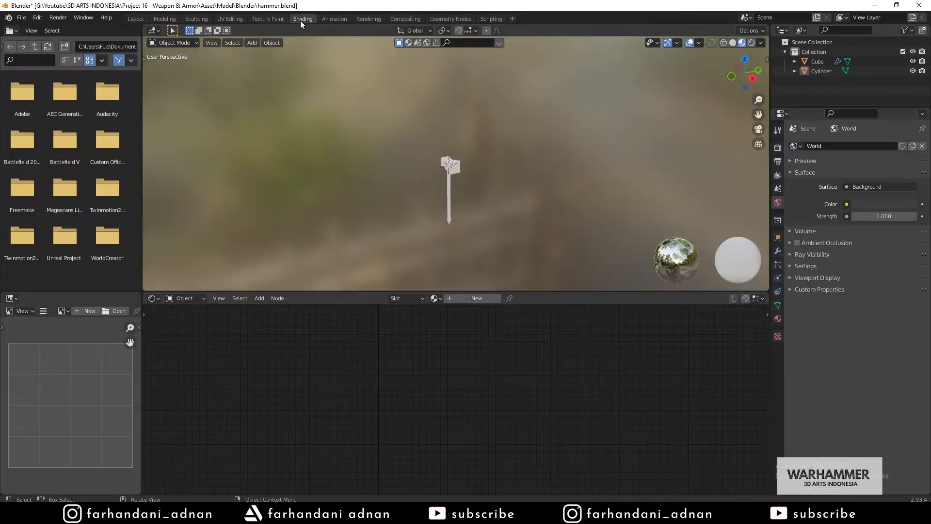
{"action": "scroll", "coordinate": [456, 184], "scroll_direction": "up", "scroll_amount": 8}
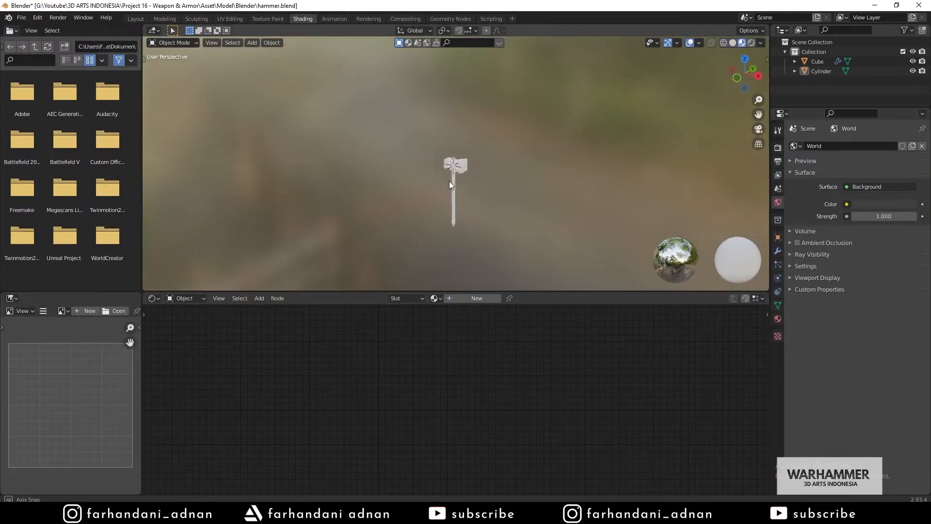
{"action": "middle_click_drag", "start_coordinate": [476, 182], "coordinate": [432, 150], "text": "shift"}
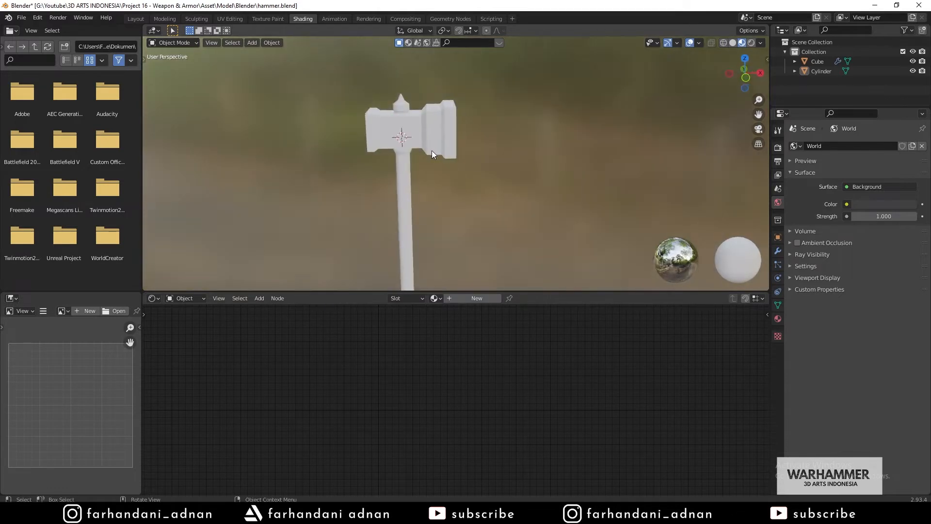
{"action": "scroll", "coordinate": [423, 155], "scroll_direction": "down", "scroll_amount": 1}
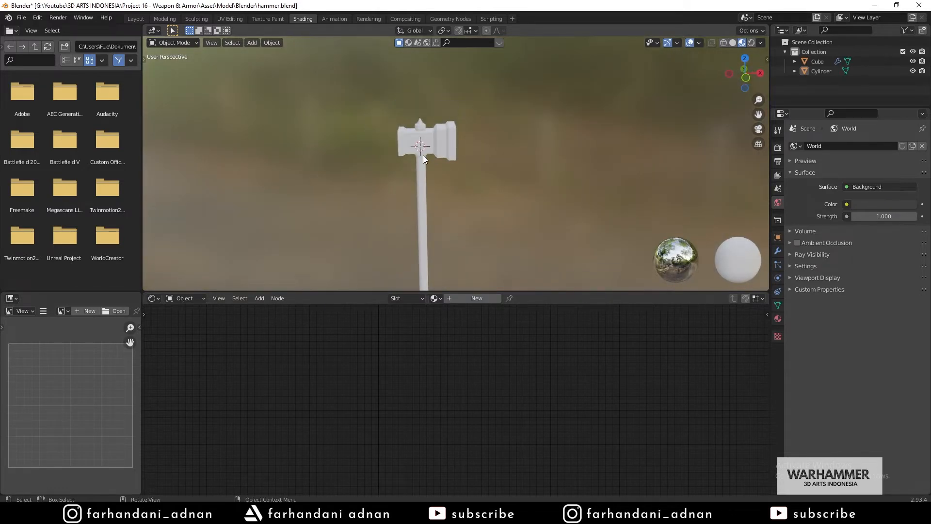
{"action": "key", "text": "z"}
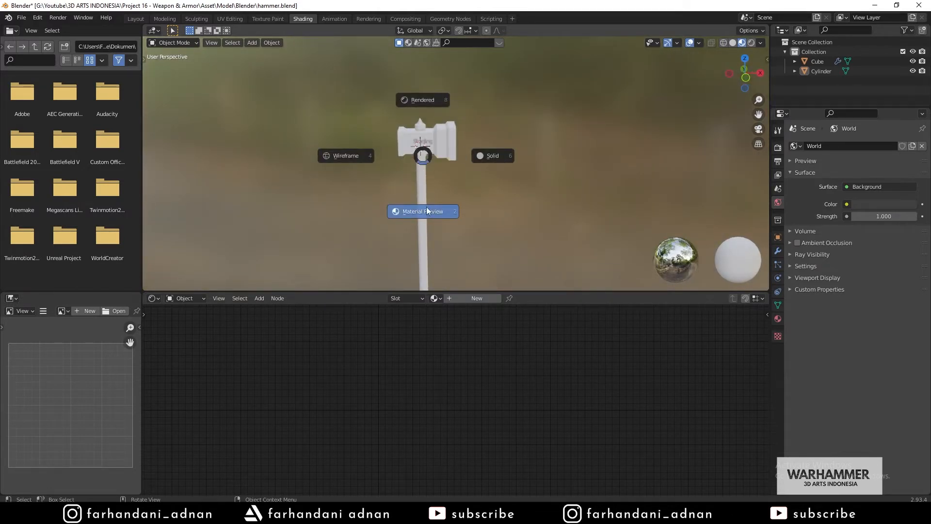
{"action": "left_click", "coordinate": [491, 157]}
{"action": "middle_click_drag", "start_coordinate": [383, 181], "coordinate": [480, 189]}
{"action": "scroll", "coordinate": [480, 188], "scroll_direction": "up", "scroll_amount": 3}
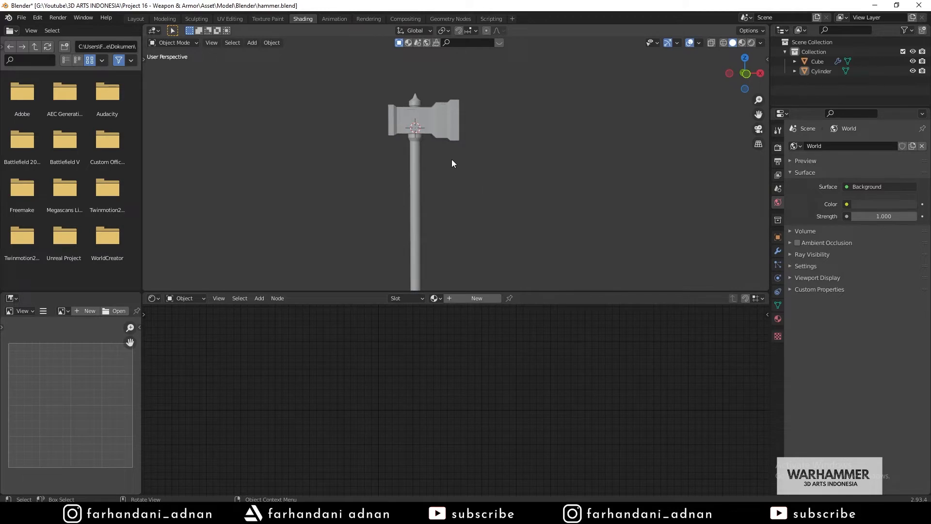
{"action": "middle_click_drag", "start_coordinate": [452, 160], "coordinate": [451, 166]}
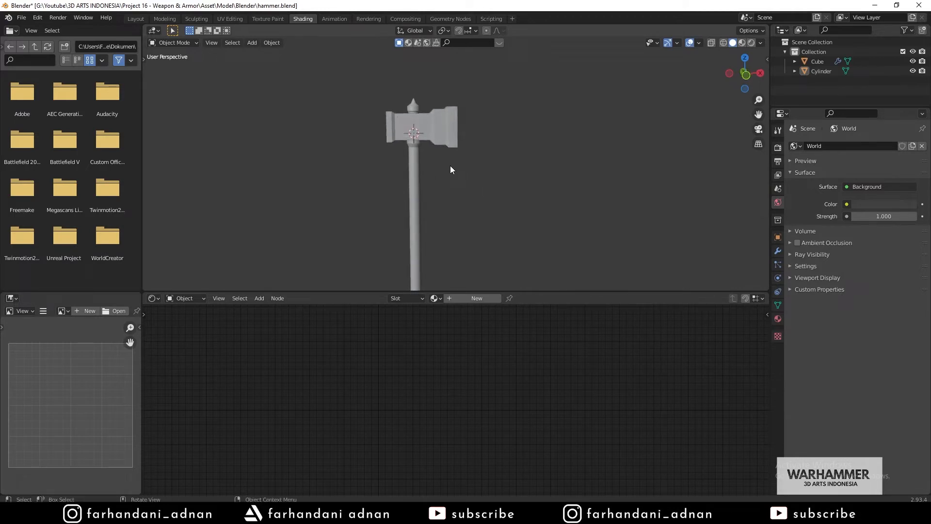
- Isolate the handle object in local view
{"action": "left_click", "coordinate": [416, 167]}
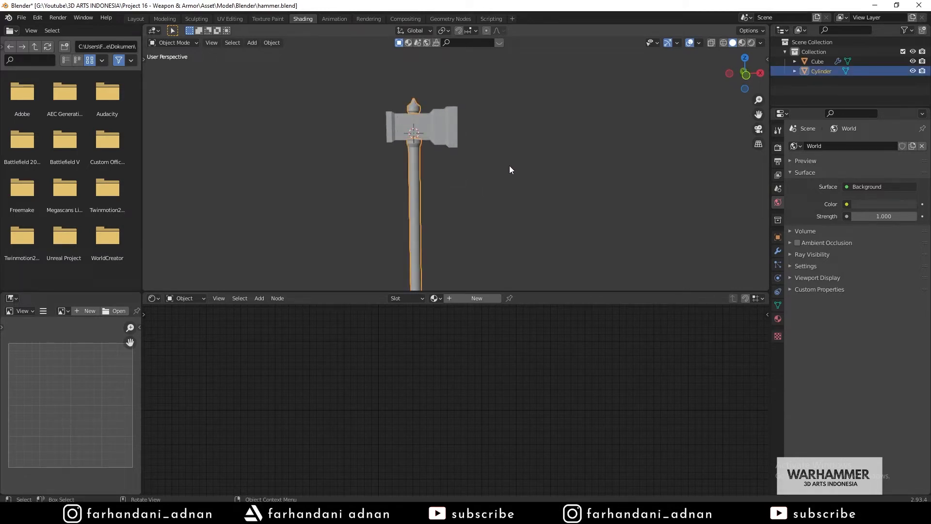
{"action": "middle_click_drag", "start_coordinate": [456, 180], "coordinate": [430, 173]}
{"action": "left_click", "coordinate": [467, 176]}
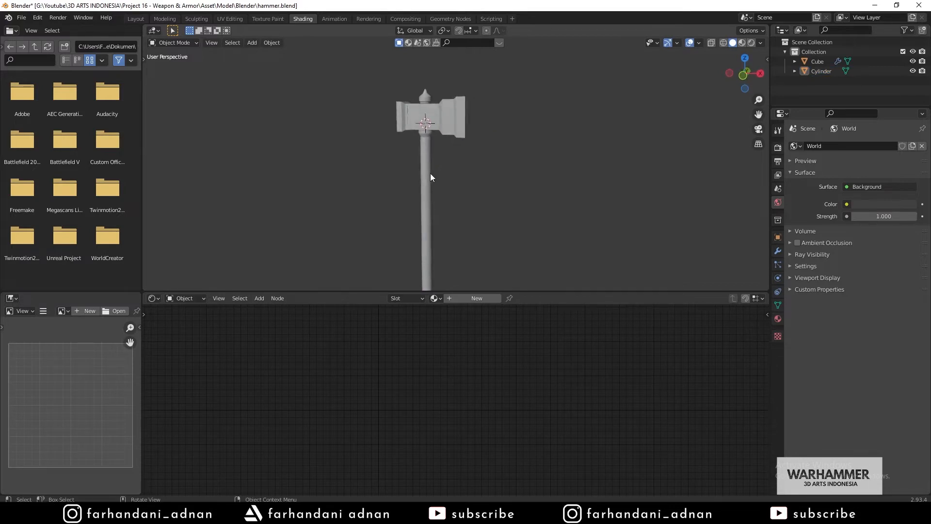
{"action": "left_click", "coordinate": [429, 173]}
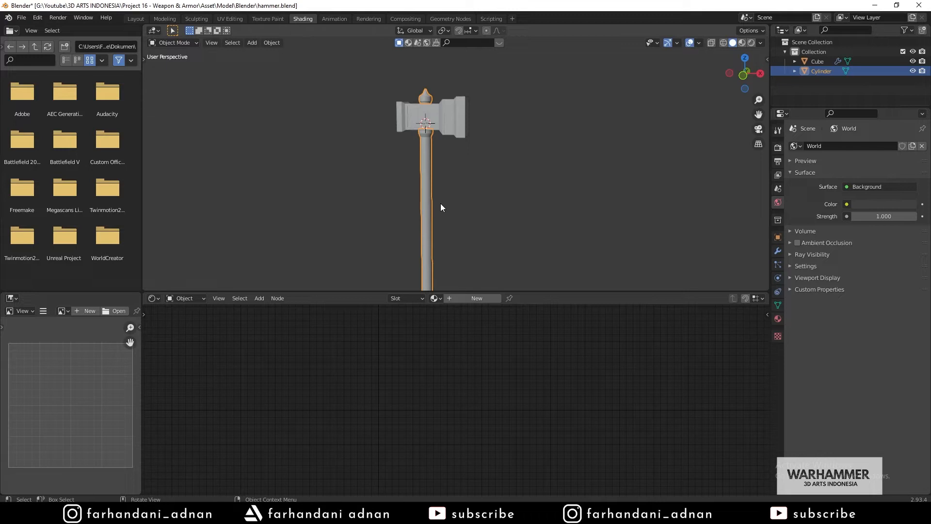
{"action": "key", "text": "KP_Divide"}
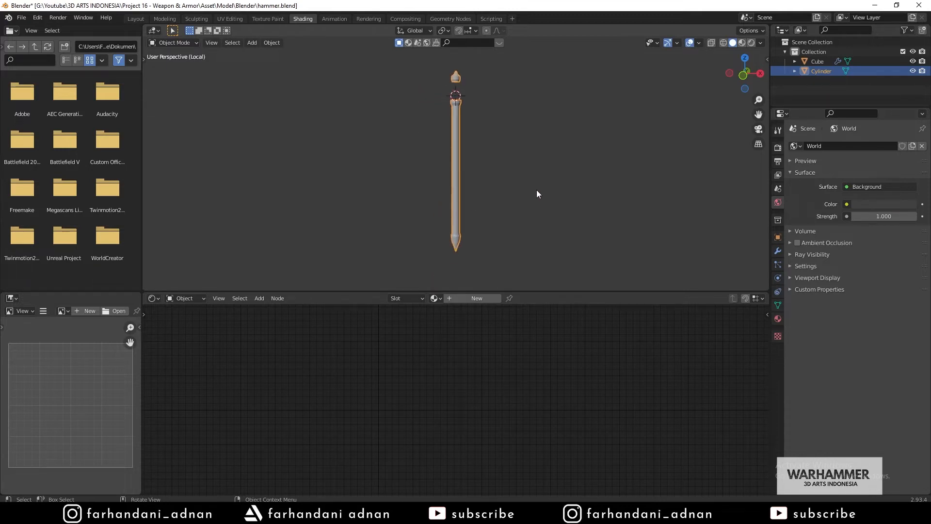
- Enable the Screencast Keys display in the Shading workspace's viewport
{"action": "key", "text": "n"}
{"action": "left_click", "coordinate": [763, 173]}
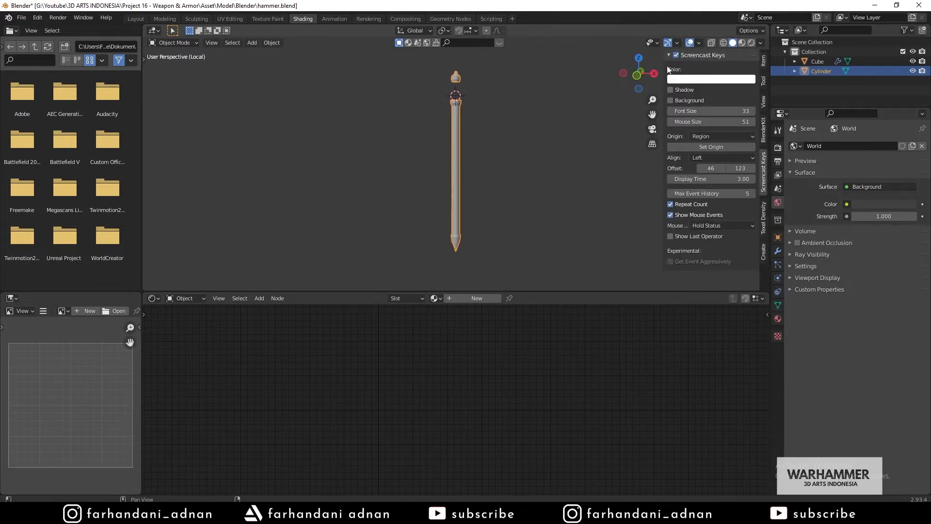
{"action": "key", "text": "n"}
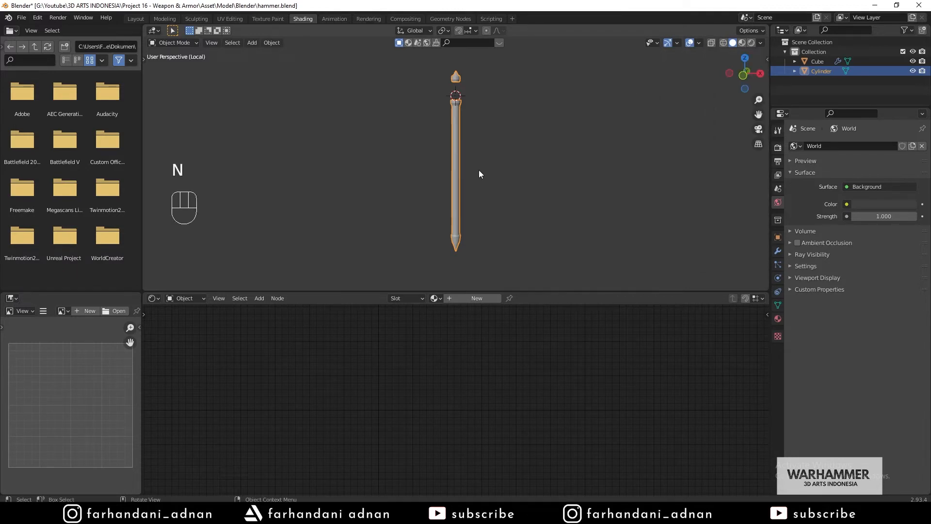
- Examine the isolated handle and its separate cap, and leave local view
{"action": "middle_click_drag", "start_coordinate": [473, 135], "coordinate": [495, 127], "text": "shift"}
{"action": "scroll", "coordinate": [435, 106], "scroll_direction": "up", "scroll_amount": 3}
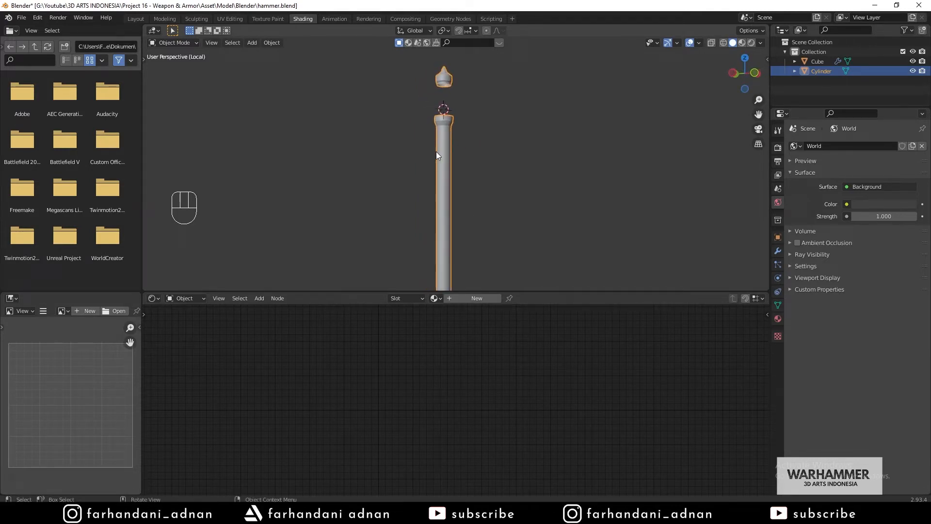
{"action": "middle_click_drag", "start_coordinate": [436, 151], "coordinate": [441, 175]}
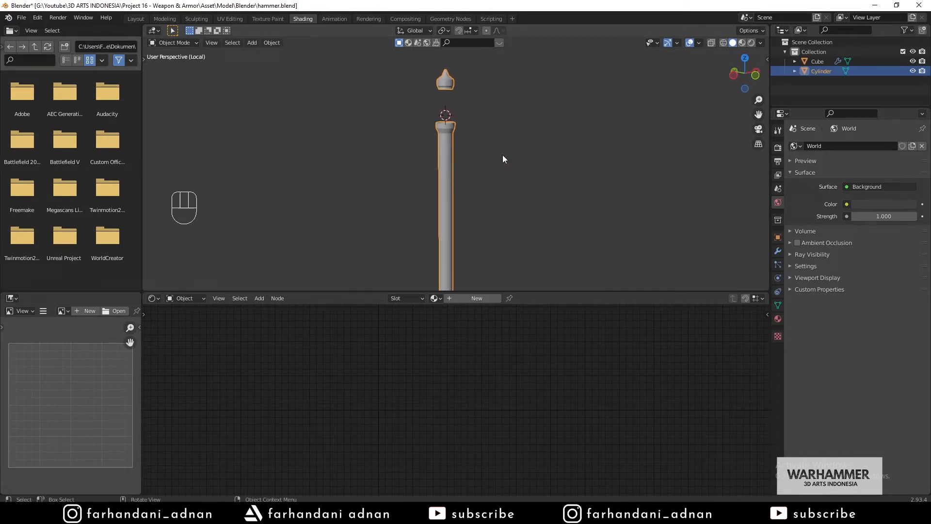
{"action": "key", "text": "KP_Divide"}
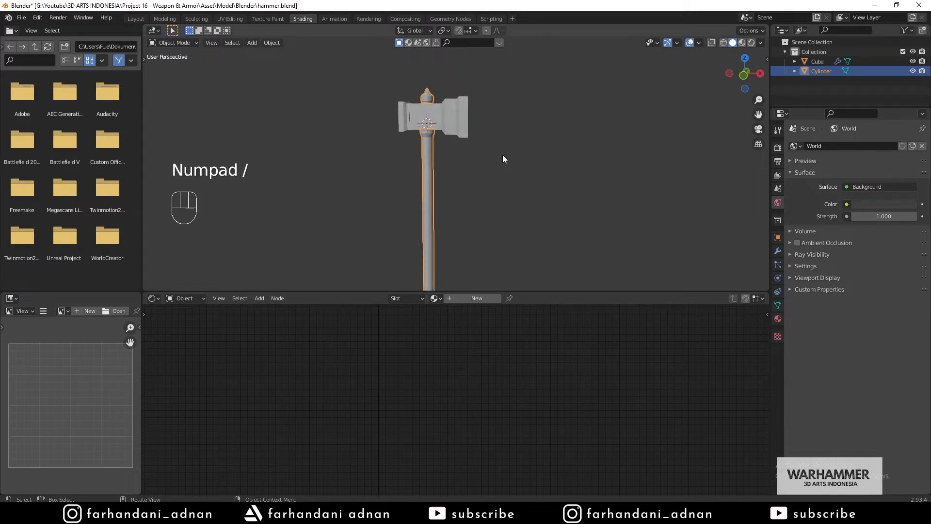
- Isolate the handle object in local view and frame its upper end with the spiked cap
{"action": "key", "text": "KP_Divide"}
{"action": "key", "text": "KP_Divide"}
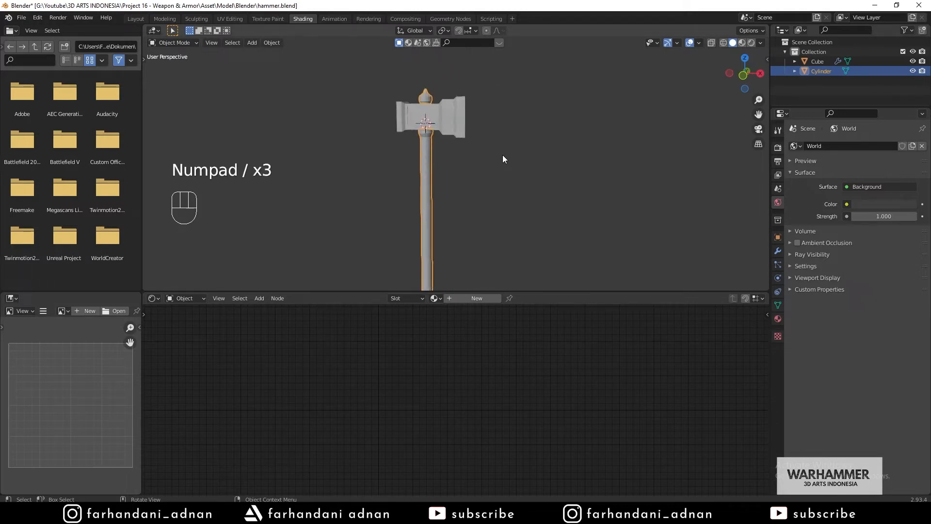
{"action": "key", "text": "KP_Divide"}
{"action": "scroll", "coordinate": [496, 154], "scroll_direction": "up", "scroll_amount": 3}
{"action": "middle_click_drag", "start_coordinate": [501, 102], "coordinate": [488, 218], "text": "shift"}
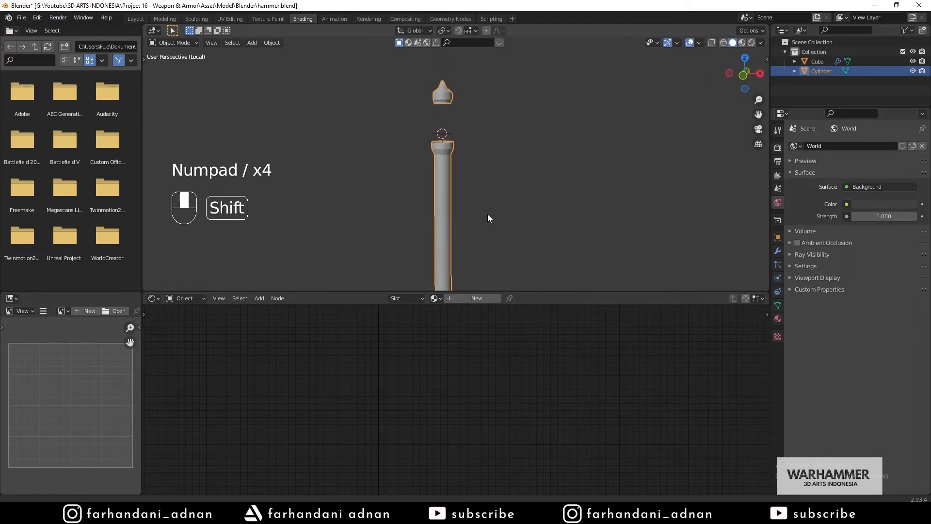
- Display the render settings and switch the viewport to Rendered shading for the isolated handle
{"action": "left_click", "coordinate": [779, 148]}
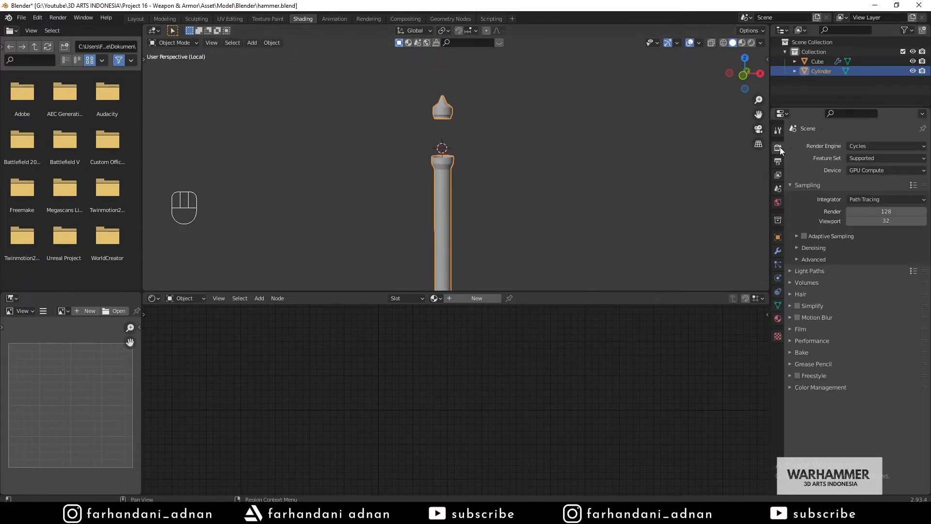
{"action": "key", "text": "z"}
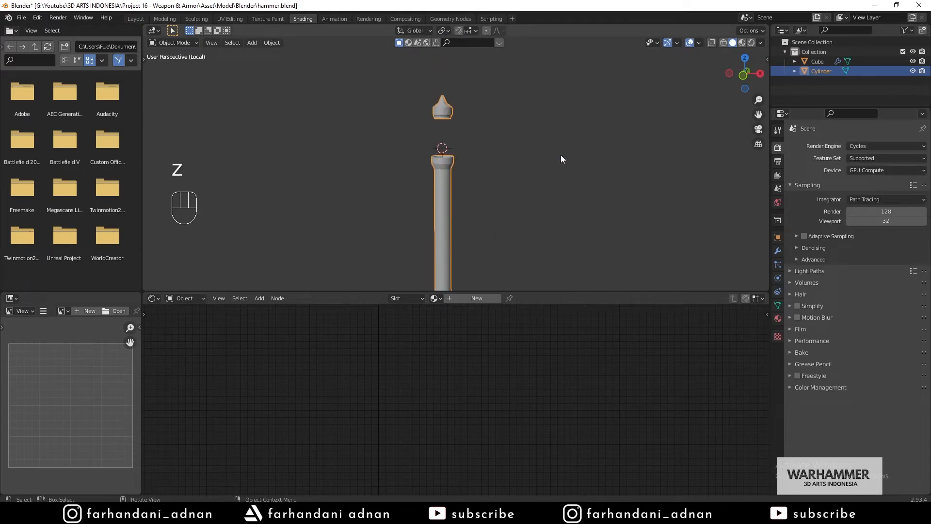
{"action": "key", "text": "z"}
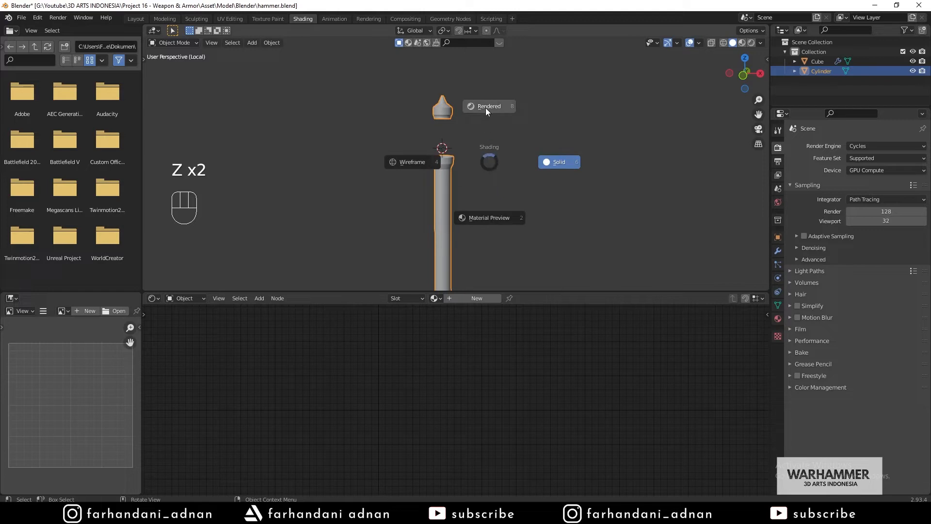
{"action": "left_click", "coordinate": [486, 106]}
{"action": "left_click", "coordinate": [485, 108]}
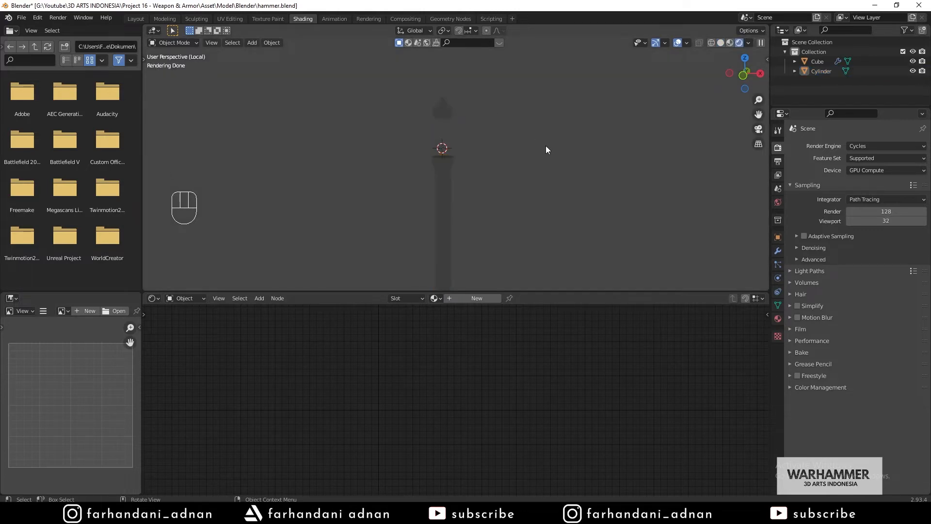
{"action": "middle_click_drag", "start_coordinate": [449, 141], "coordinate": [467, 153]}
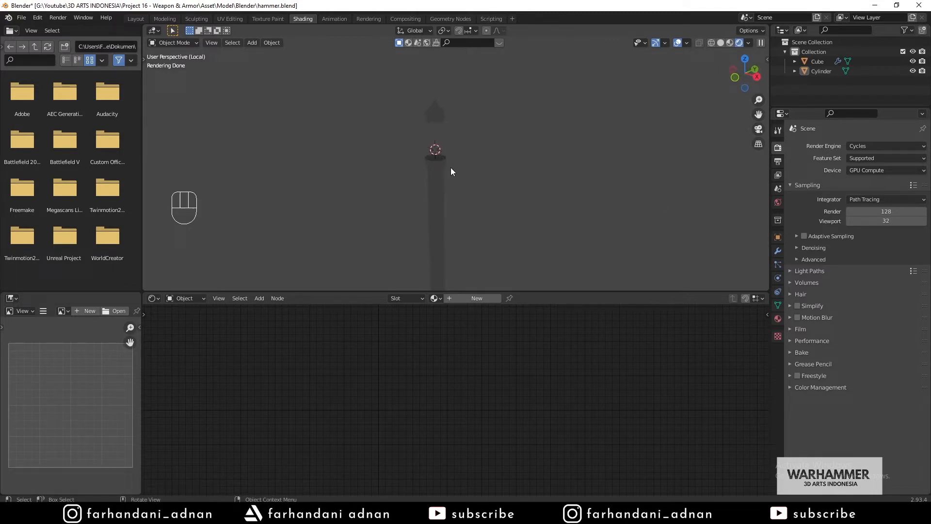
{"action": "middle_click_drag", "start_coordinate": [450, 170], "coordinate": [522, 147]}
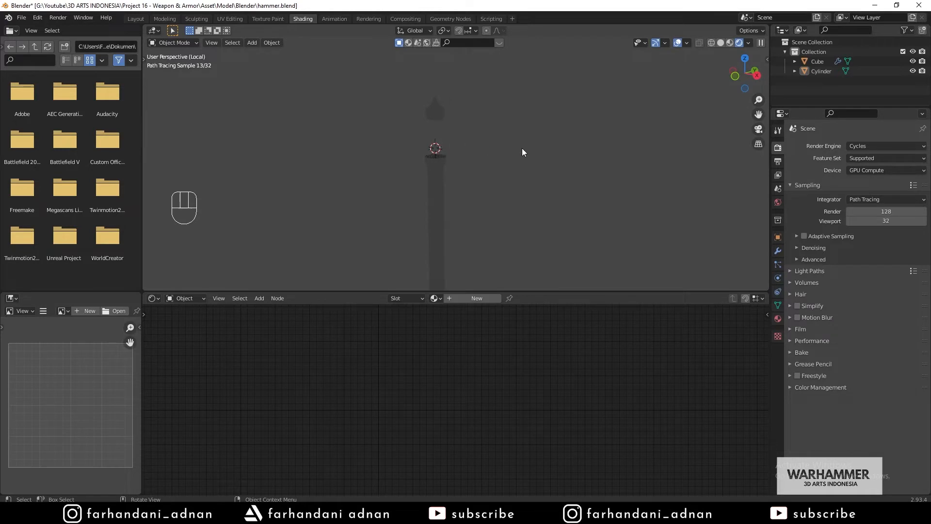
- Try a light grey colour for the world background, and undo the change
{"action": "left_click", "coordinate": [775, 201]}
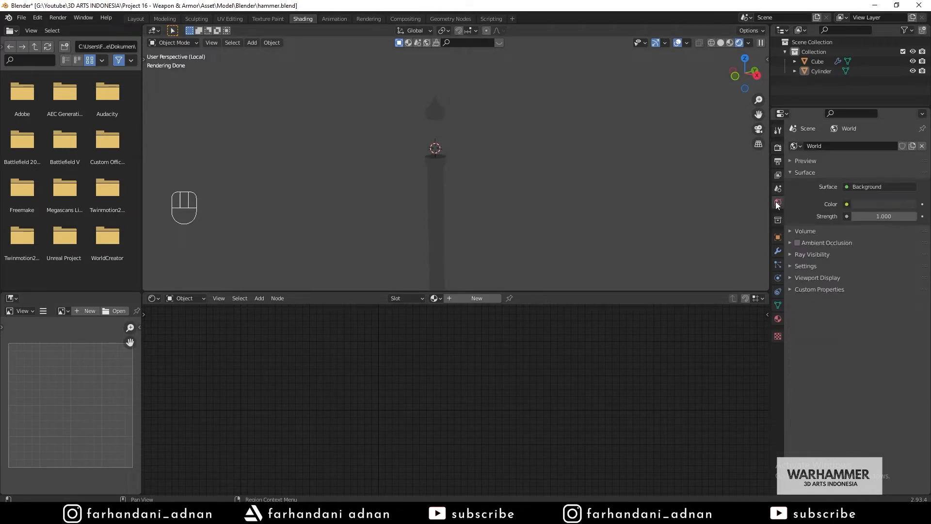
{"action": "left_click", "coordinate": [864, 204]}
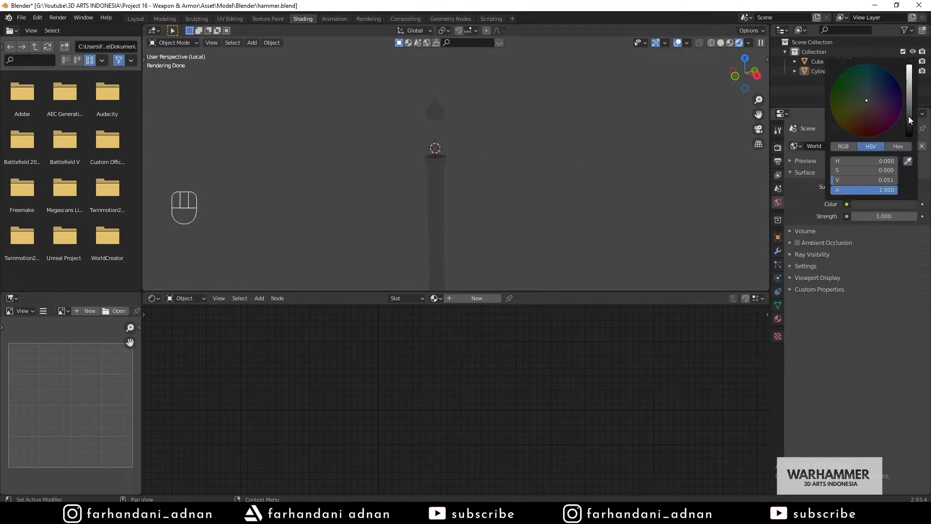
{"action": "left_click_drag", "start_coordinate": [908, 116], "coordinate": [909, 86]}
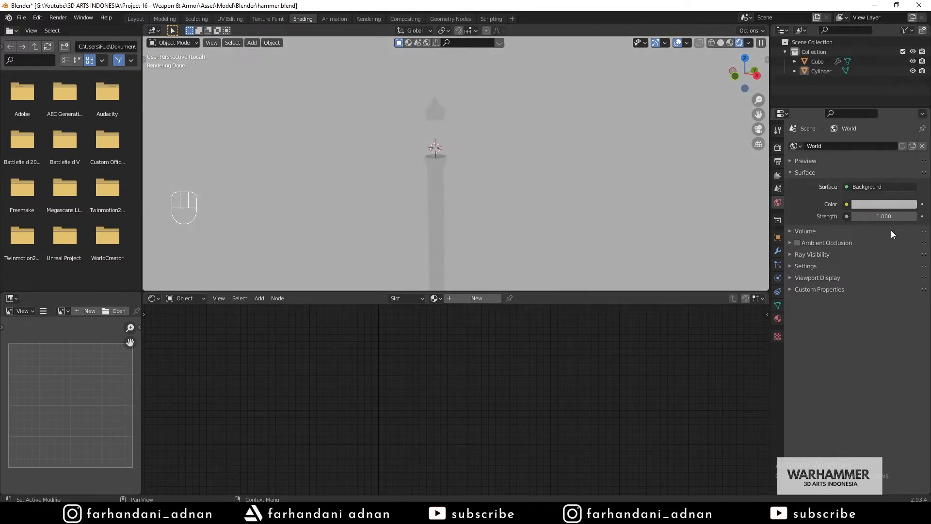
{"action": "key", "text": "ctrl+z"}
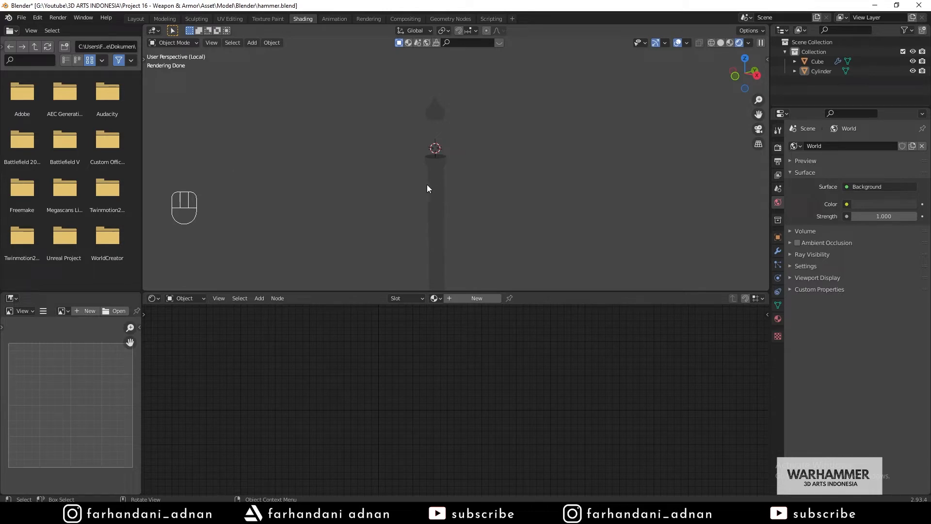
- Switch the shader editor from object to World nodes and frame the Background and World Output nodes with nothing selected
{"action": "middle_click_drag", "start_coordinate": [427, 184], "coordinate": [444, 186]}
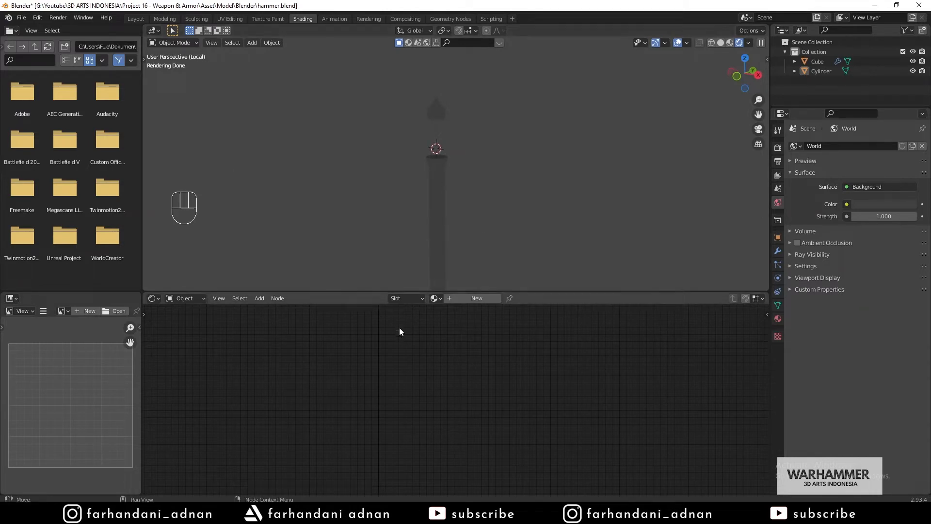
{"action": "left_click", "coordinate": [188, 299]}
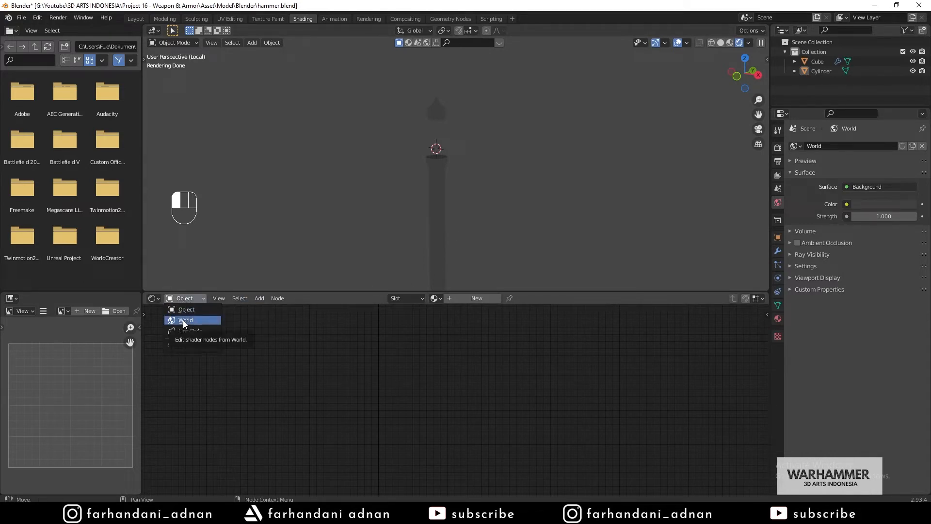
{"action": "left_click", "coordinate": [185, 320]}
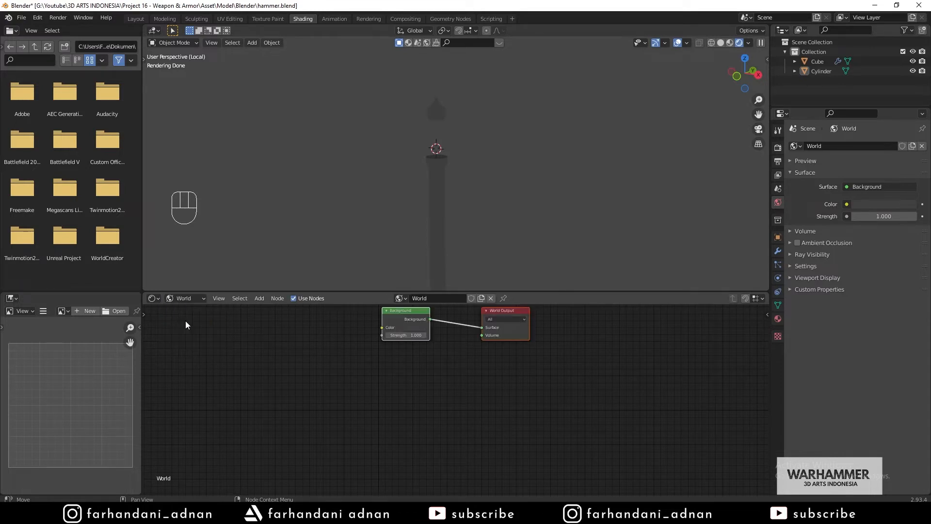
{"action": "middle_click_drag", "start_coordinate": [434, 364], "coordinate": [434, 377]}
{"action": "scroll", "coordinate": [473, 351], "scroll_direction": "up", "scroll_amount": 3}
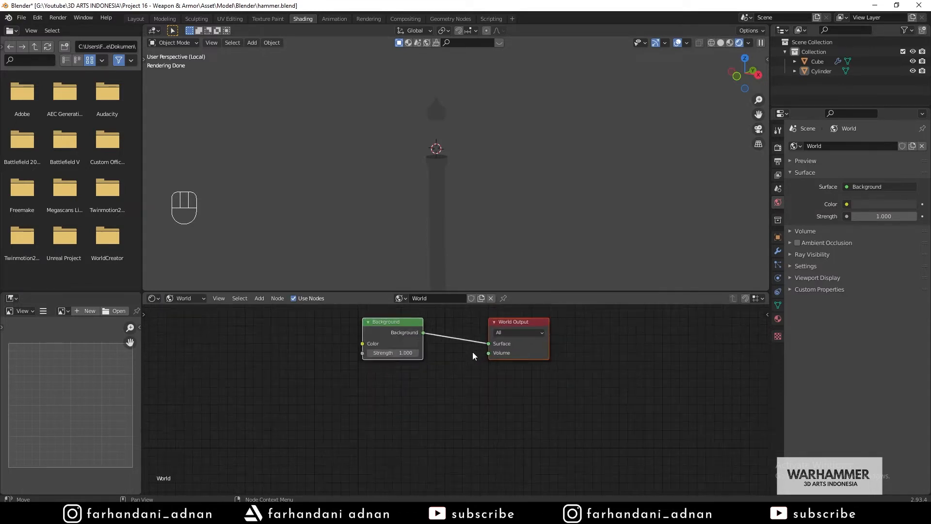
{"action": "middle_click_drag", "start_coordinate": [451, 346], "coordinate": [450, 369]}
{"action": "mouse_move", "coordinate": [517, 345]}
{"action": "left_mouse_down"}
{"action": "mouse_move", "coordinate": [490, 348]}
{"action": "mouse_move", "coordinate": [523, 348]}
{"action": "left_mouse_up"}
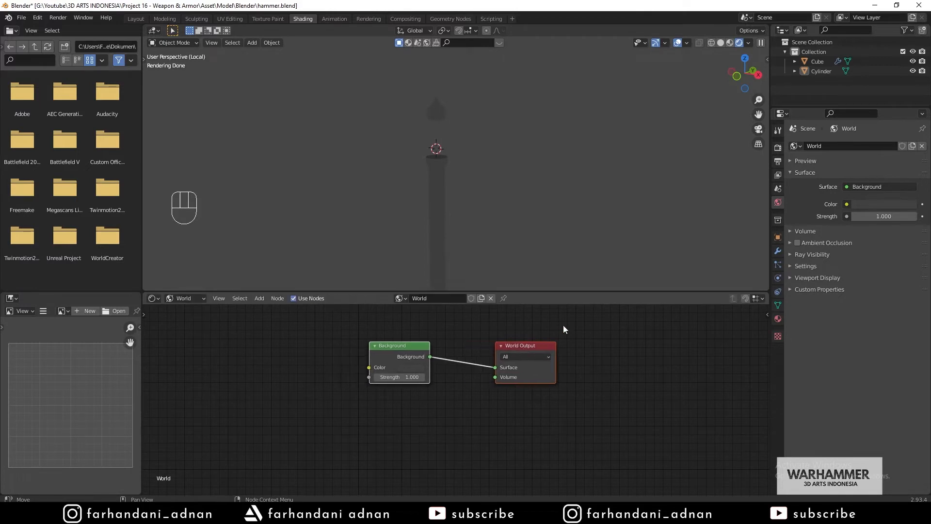
{"action": "left_click", "coordinate": [563, 326]}
- In File Explorer, locate monbachtal_riverbank_1k.hdr in the Material folder of Project 16 - Weapon & Armor's Asset folder, and return to Blender
{"action": "left_click", "coordinate": [206, 513]}
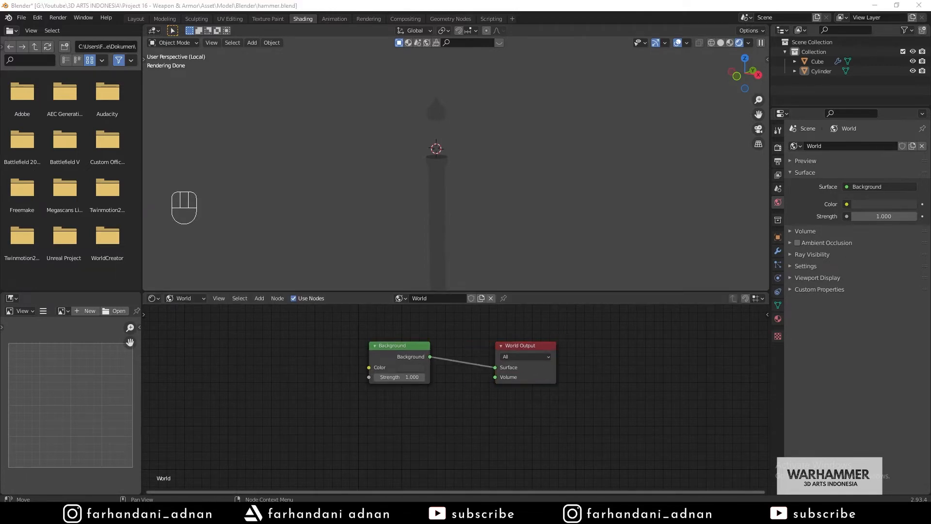
{"action": "left_click", "coordinate": [37, 378]}
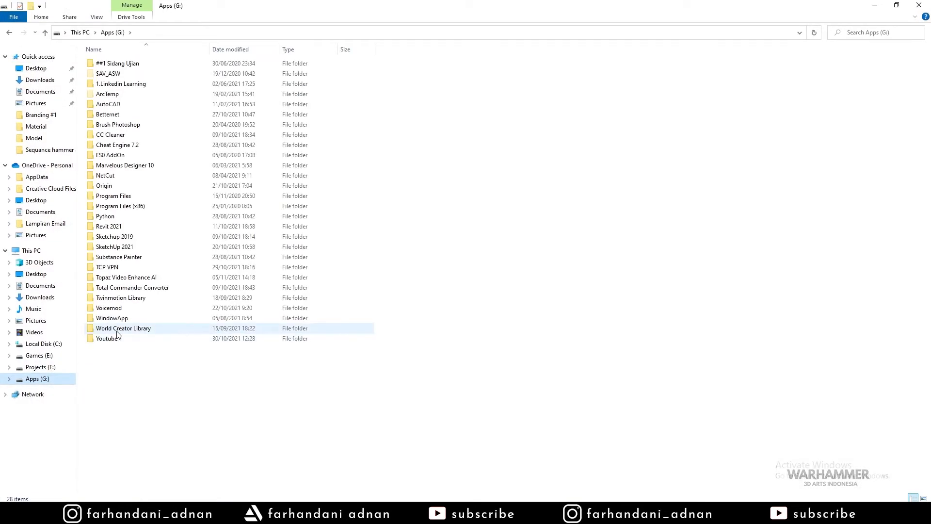
{"action": "double_click", "coordinate": [119, 338]}
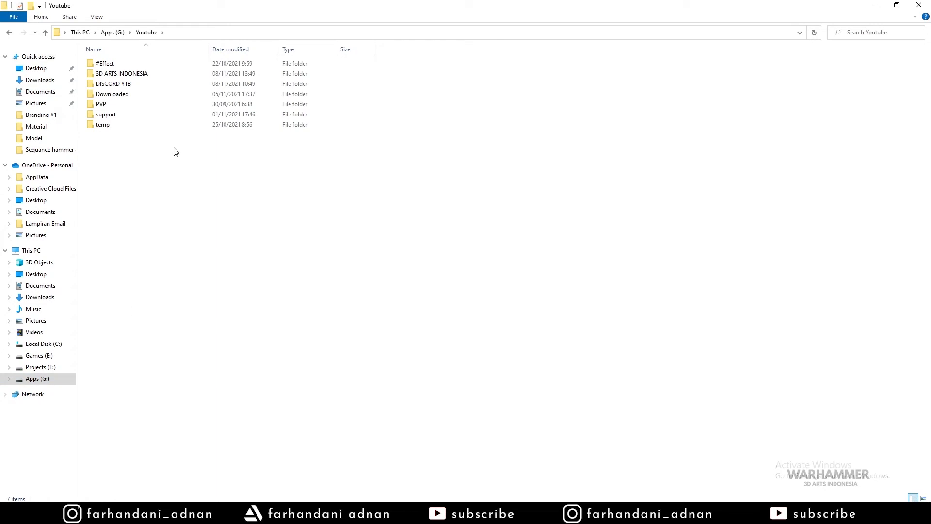
{"action": "double_click", "coordinate": [151, 76]}
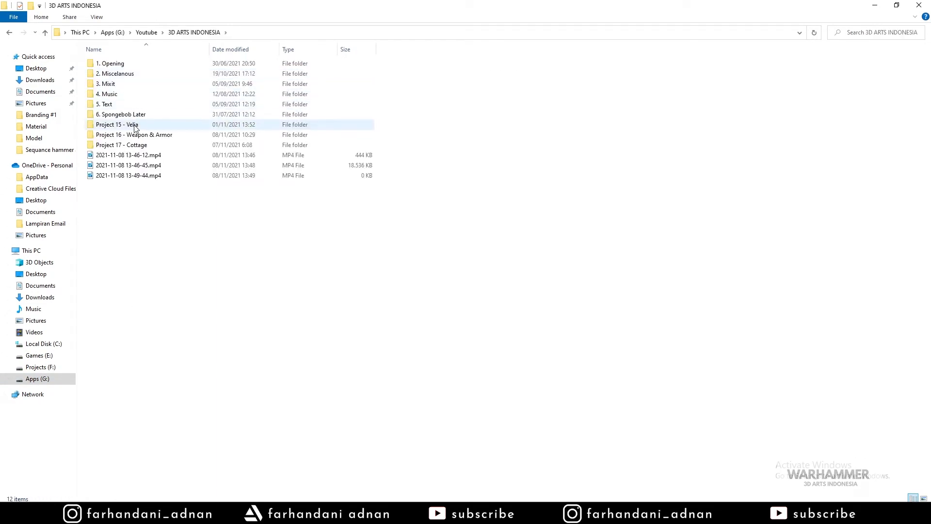
{"action": "double_click", "coordinate": [138, 134]}
{"action": "double_click", "coordinate": [142, 67]}
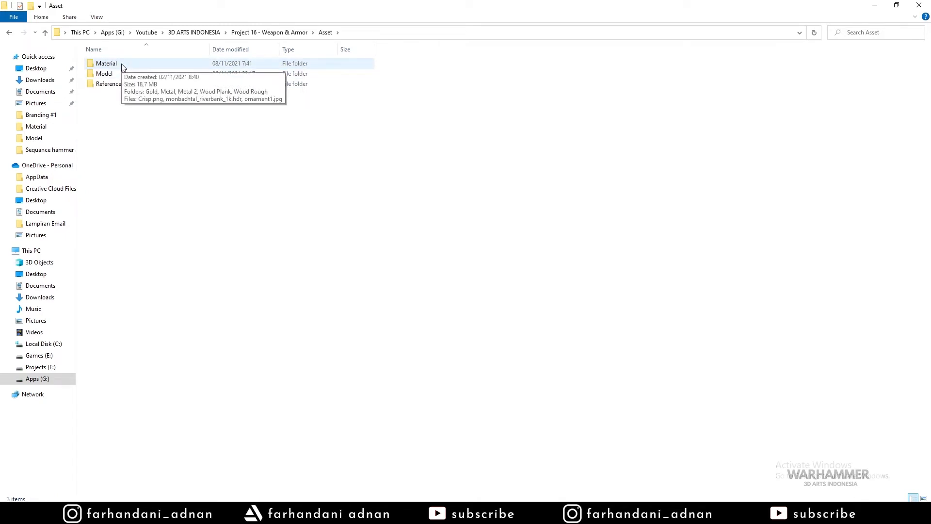
{"action": "double_click", "coordinate": [107, 63]}
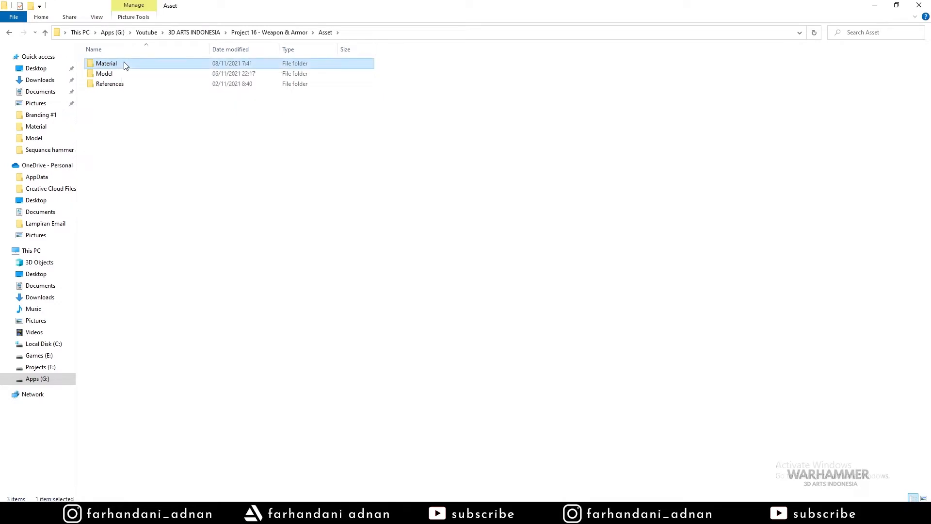
{"action": "key", "text": "alt+Left"}
{"action": "double_click", "coordinate": [126, 60]}
{"action": "left_click", "coordinate": [427, 102]}
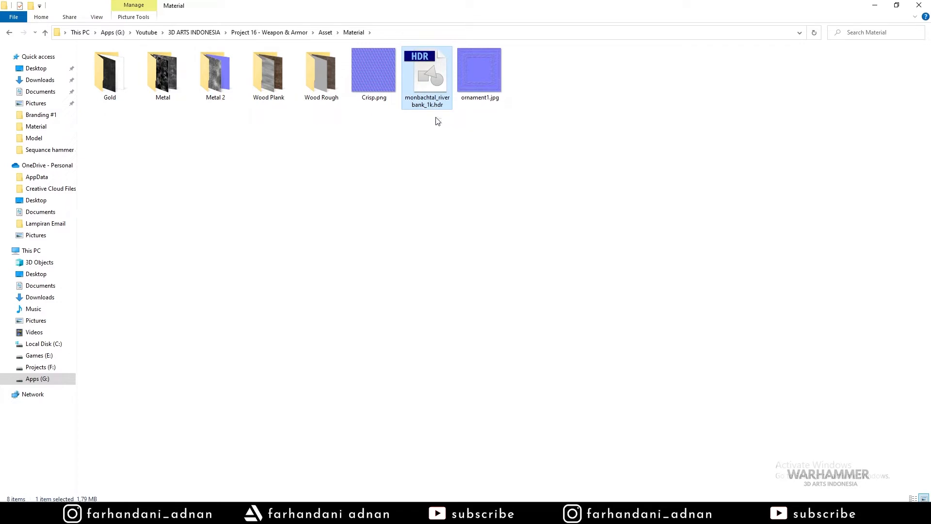
{"action": "left_click", "coordinate": [874, 5]}
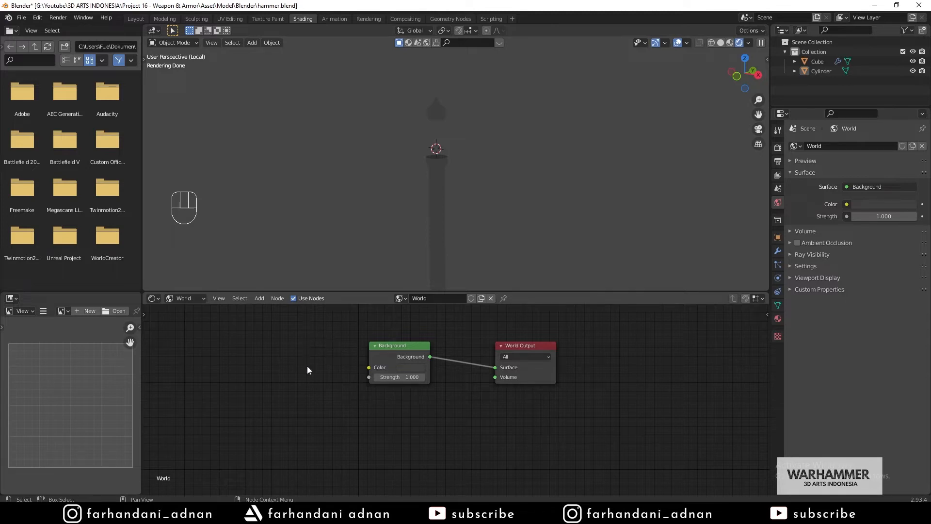
- Add an Environment Texture node beside the Background node, on its input side
{"action": "key", "text": "shift+a"}
{"action": "left_click", "coordinate": [326, 335]}
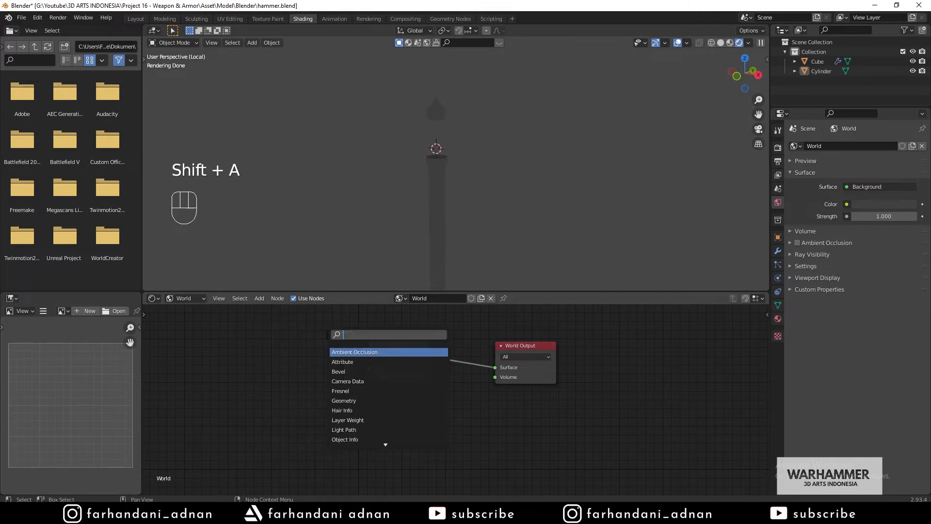
{"action": "type", "text": "ENVI"}
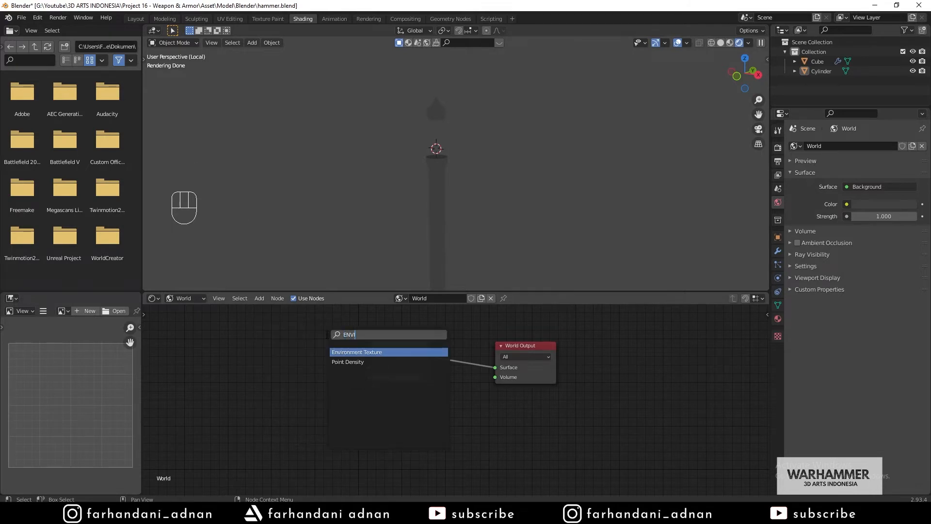
{"action": "key", "text": "Return"}
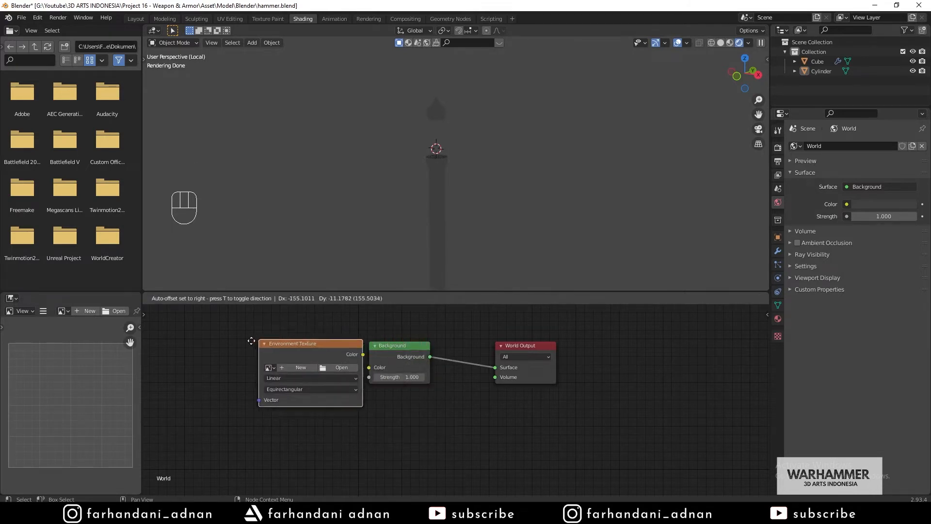
{"action": "left_click", "coordinate": [244, 341]}
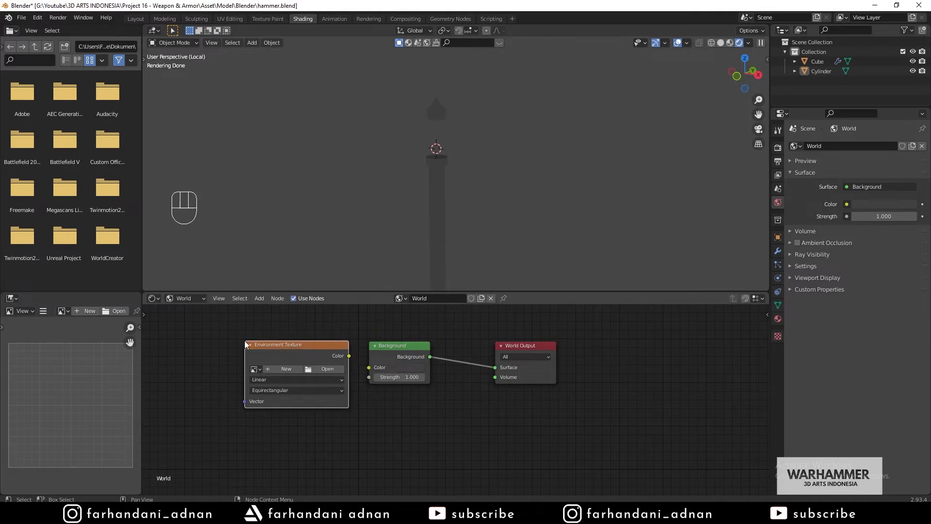
- Load monbachtal_riverbank_1k.hdr from the project's Asset\Material folder into the Environment Texture node
{"action": "left_click", "coordinate": [327, 370]}
{"action": "left_click", "coordinate": [261, 163]}
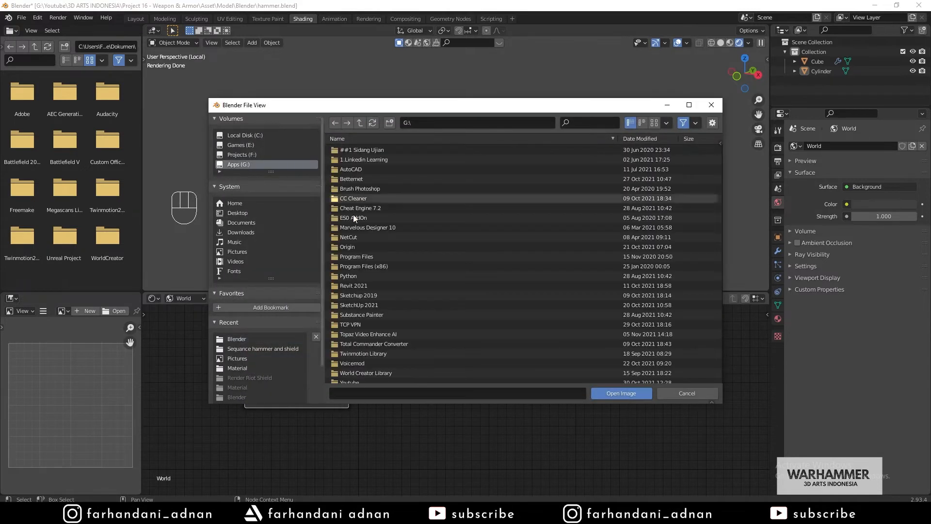
{"action": "scroll", "coordinate": [350, 315], "scroll_direction": "down", "scroll_amount": 1}
{"action": "left_click", "coordinate": [346, 375]}
{"action": "double_click", "coordinate": [347, 377]}
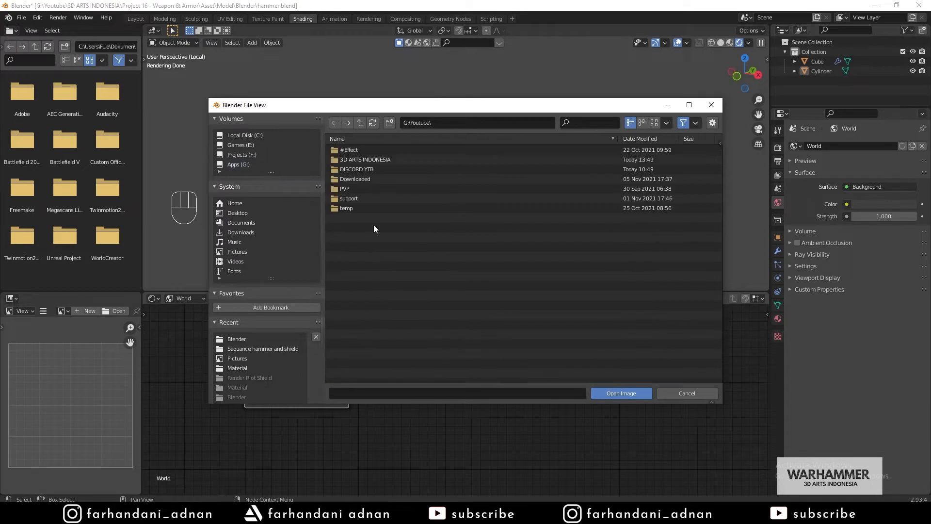
{"action": "double_click", "coordinate": [374, 160]}
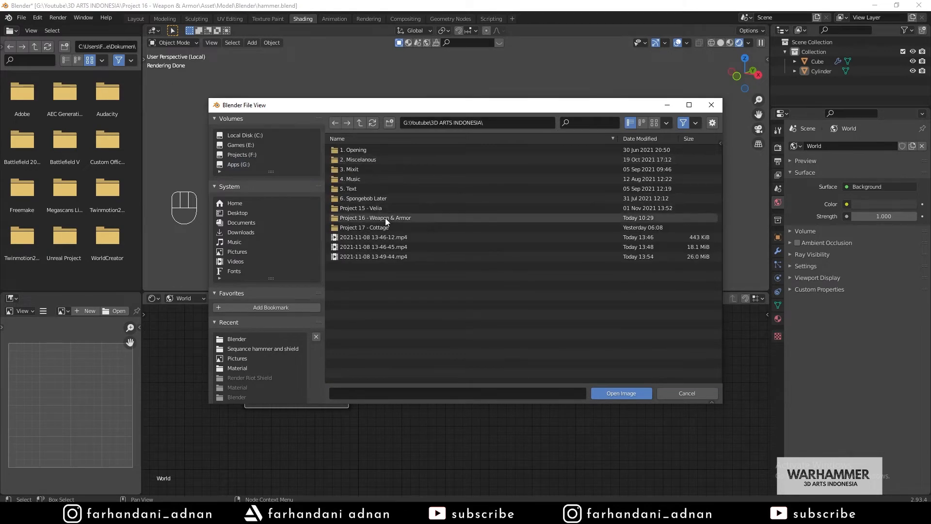
{"action": "double_click", "coordinate": [385, 217]}
{"action": "double_click", "coordinate": [371, 151]}
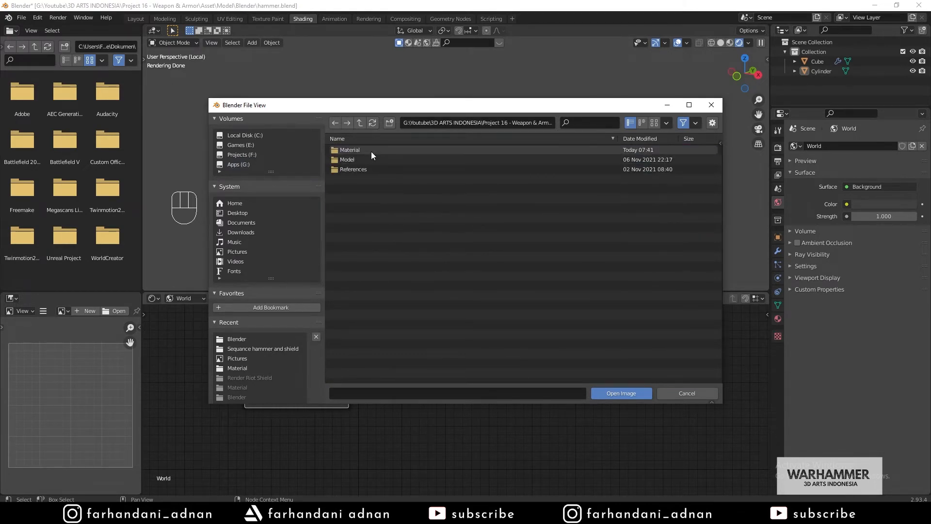
{"action": "left_click", "coordinate": [368, 165]}
{"action": "left_click", "coordinate": [370, 150]}
{"action": "double_click", "coordinate": [370, 150]}
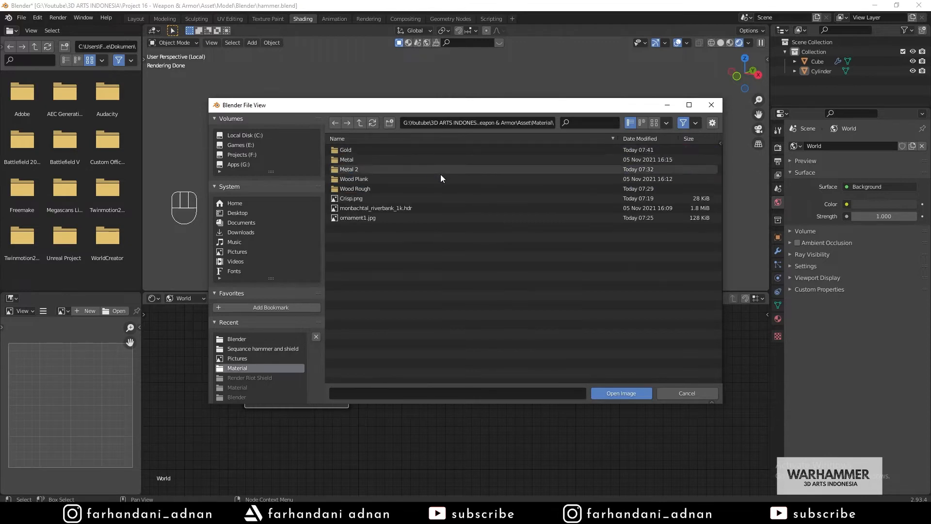
{"action": "double_click", "coordinate": [395, 208]}
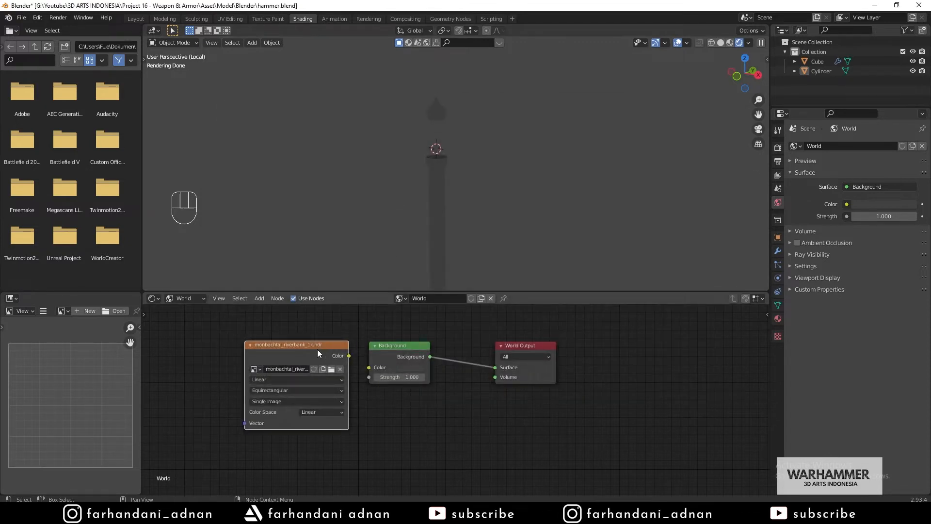
- Connect the Environment Texture node's Color output to the Background node's Color input, keeping the texture node spaced clear of it
{"action": "left_click_drag", "start_coordinate": [274, 350], "coordinate": [261, 349]}
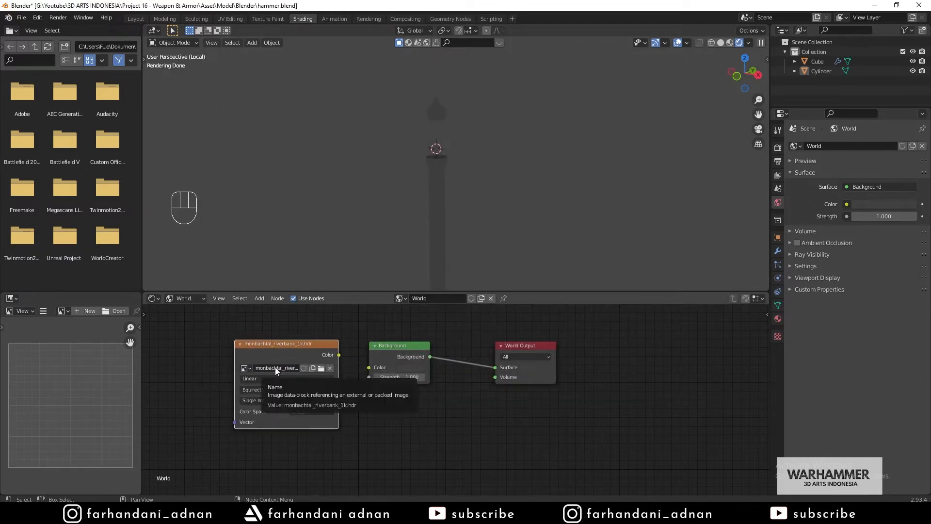
{"action": "left_click_drag", "start_coordinate": [339, 355], "coordinate": [368, 368]}
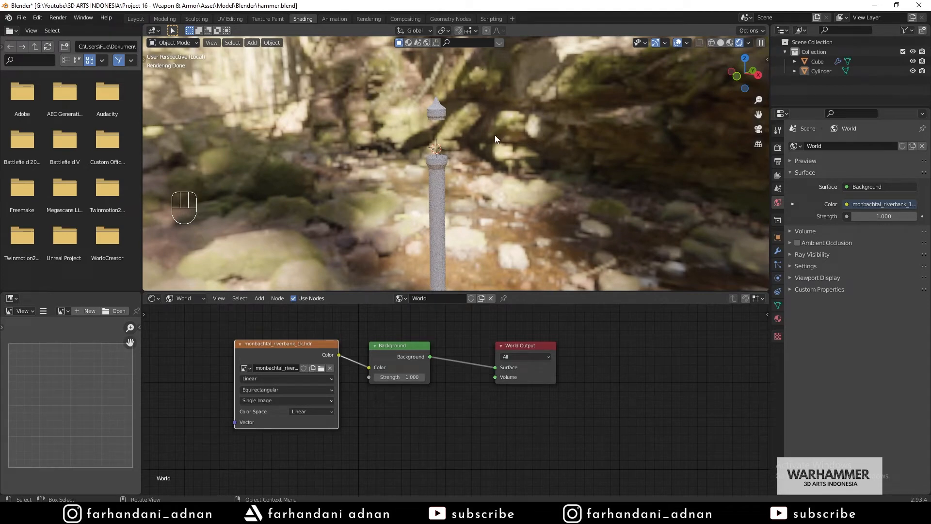
{"action": "middle_click_drag", "start_coordinate": [447, 161], "coordinate": [474, 155]}
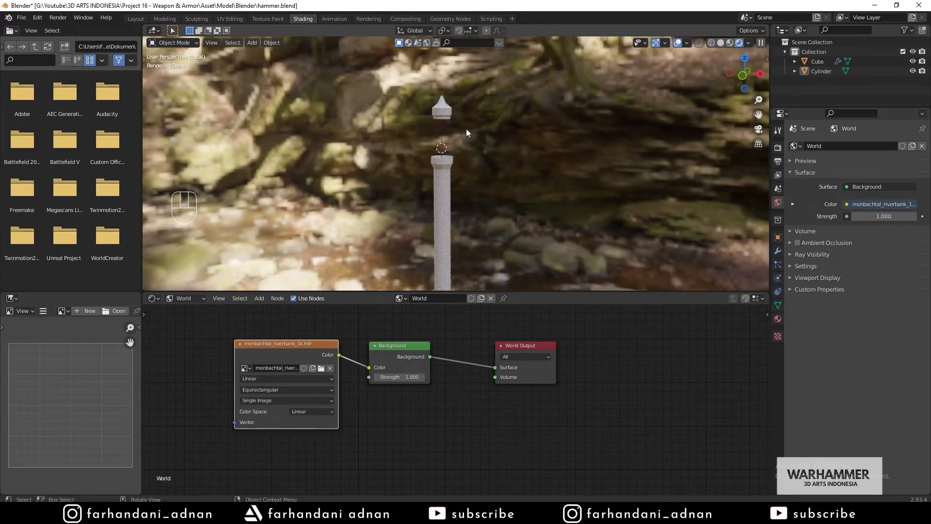
- Turn on the Transparent film option in the Cycles render settings to hide the HDRI background
{"action": "left_click", "coordinate": [778, 147]}
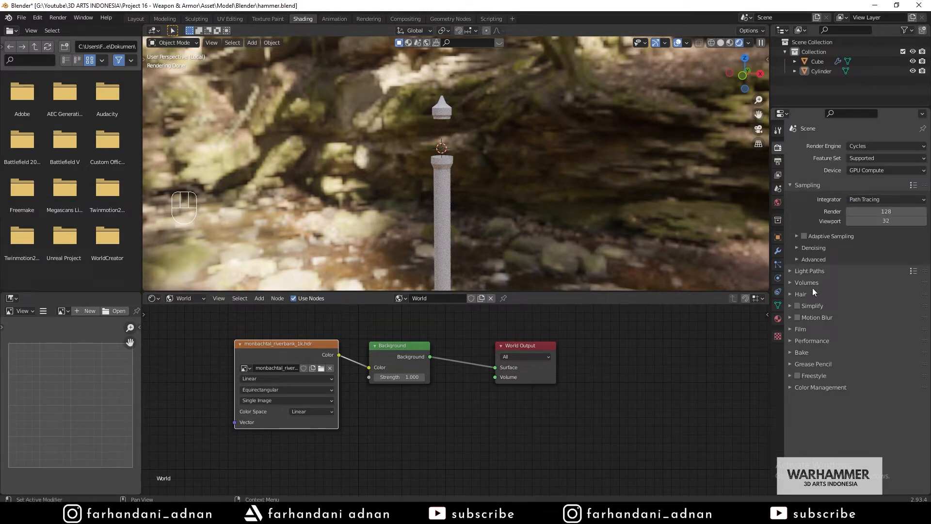
{"action": "left_click", "coordinate": [801, 332]}
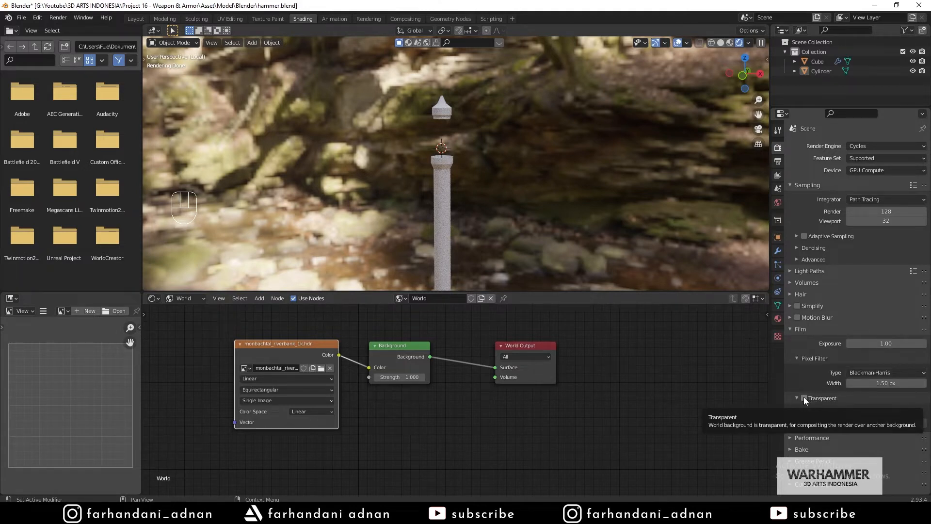
{"action": "left_click", "coordinate": [804, 397]}
{"action": "mouse_move", "coordinate": [484, 117]}
{"action": "middle_mouse_down"}
{"action": "mouse_move", "coordinate": [404, 131]}
{"action": "mouse_move", "coordinate": [478, 118]}
{"action": "middle_mouse_up"}
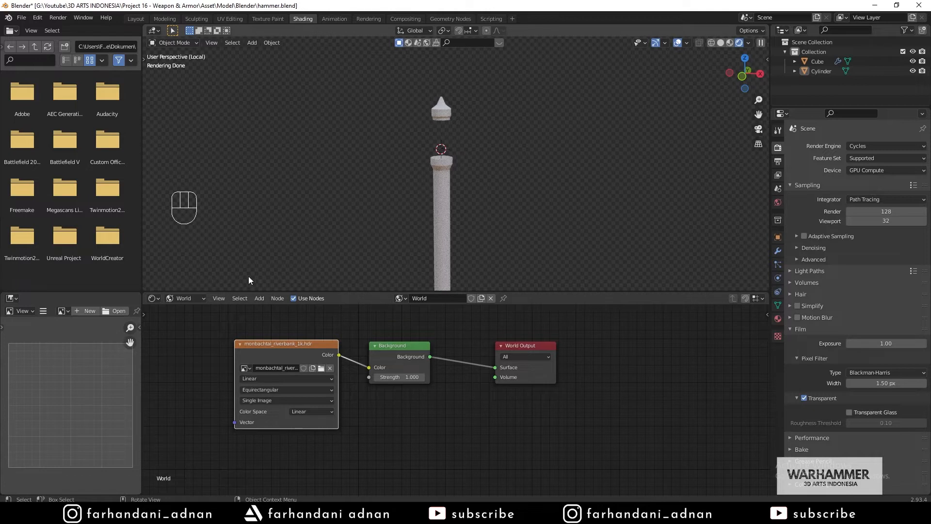
- Switch the shader editor from World back to Object nodes and select the hammer handle
{"action": "left_click", "coordinate": [196, 296]}
{"action": "left_click", "coordinate": [191, 308]}
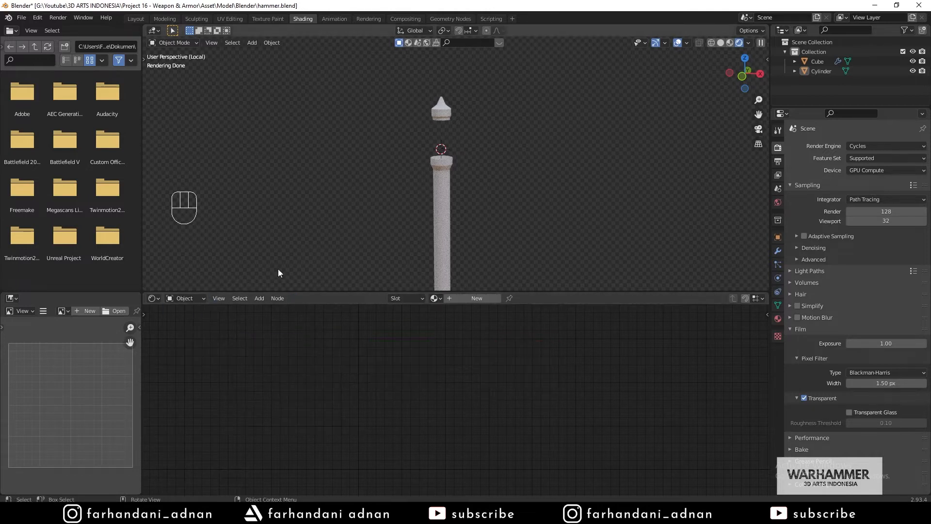
{"action": "left_click", "coordinate": [436, 171]}
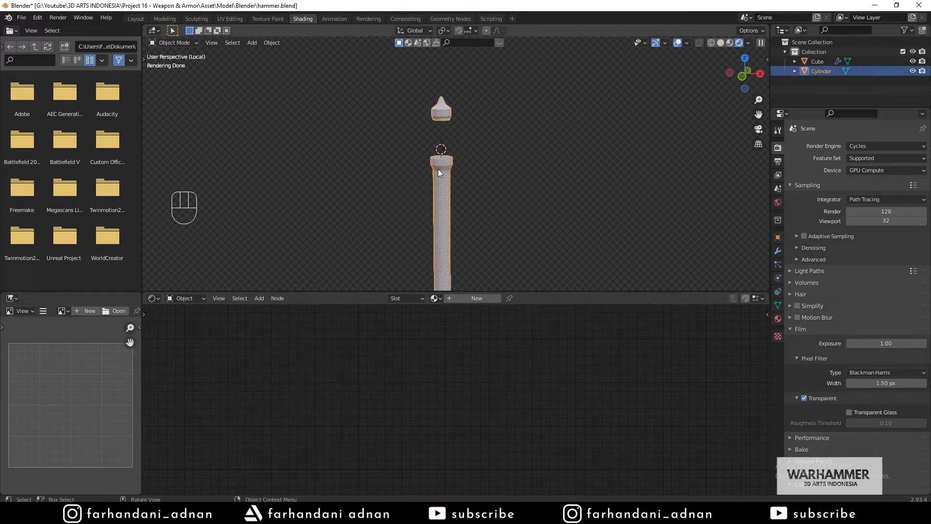
{"action": "left_click", "coordinate": [531, 160]}
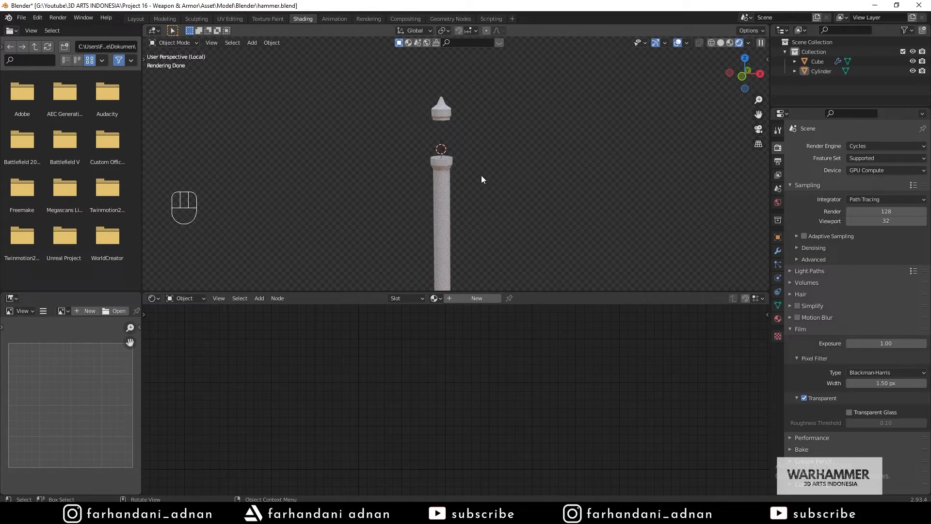
{"action": "left_click", "coordinate": [436, 168]}
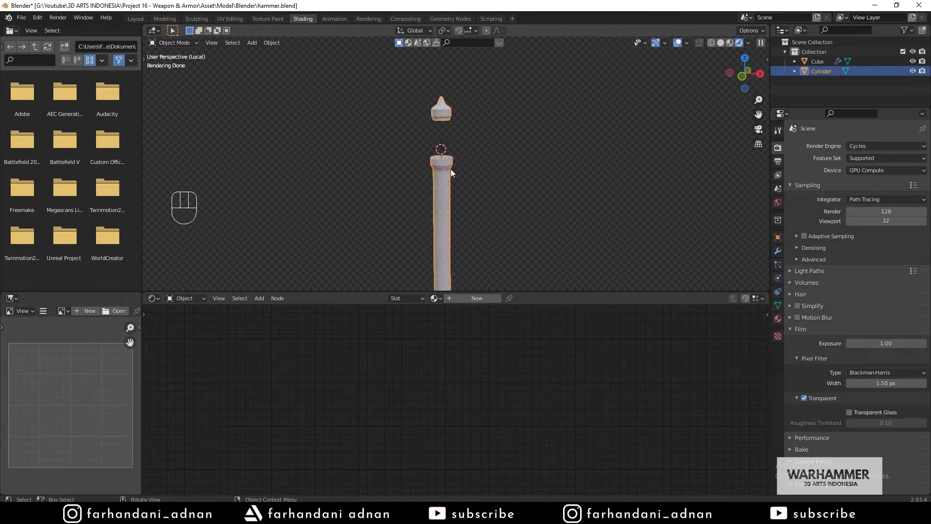
- Look over the selected handle in the rendered view, from the spiked cap down along the shaft
{"action": "scroll", "coordinate": [450, 169], "scroll_direction": "down", "scroll_amount": 2}
{"action": "mouse_move", "coordinate": [460, 227]}
{"action": "middle_mouse_down", "text": "shift"}
{"action": "mouse_move", "coordinate": [442, 149]}
{"action": "mouse_move", "coordinate": [448, 221]}
{"action": "middle_mouse_up", "text": "shift"}
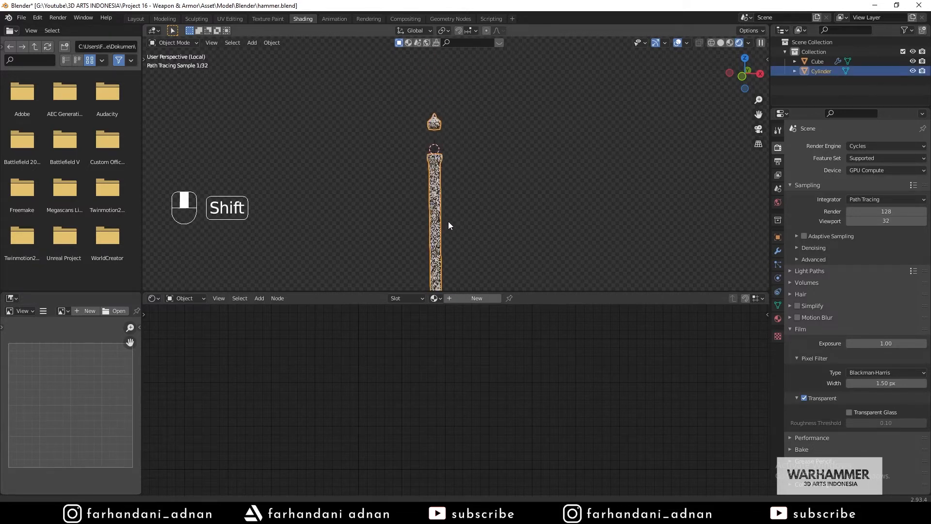
{"action": "scroll", "coordinate": [435, 124], "scroll_direction": "up", "scroll_amount": 3}
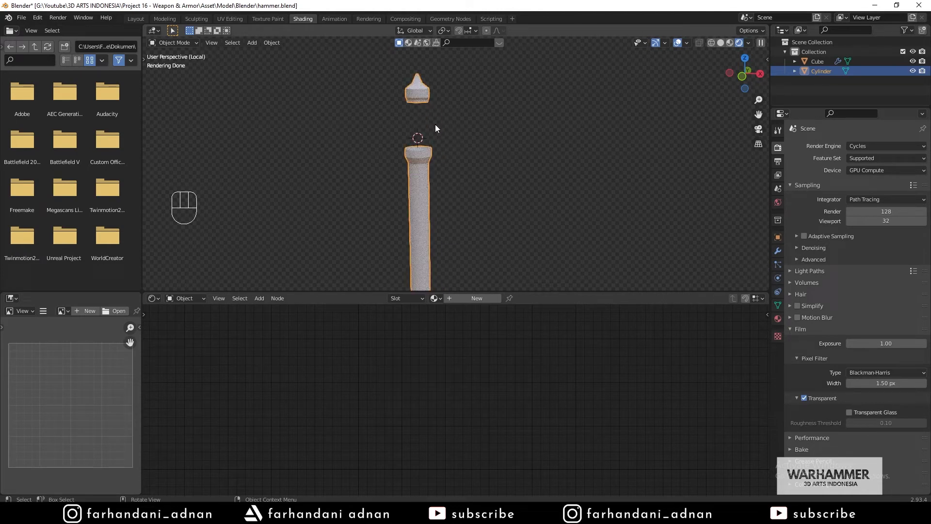
{"action": "scroll", "coordinate": [439, 136], "scroll_direction": "down", "scroll_amount": 2}
{"action": "middle_click_drag", "start_coordinate": [470, 226], "coordinate": [461, 159], "text": "shift"}
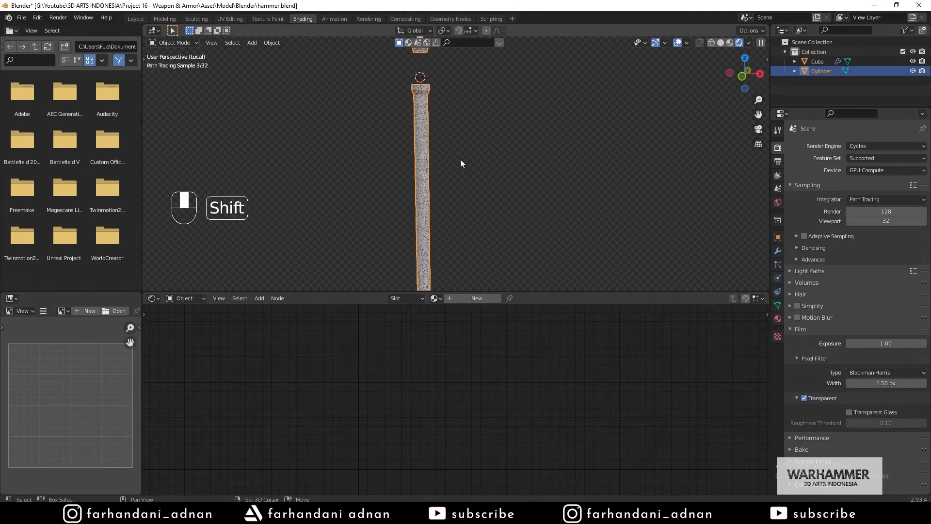
{"action": "middle_click_drag", "start_coordinate": [412, 194], "coordinate": [506, 208], "text": "shift"}
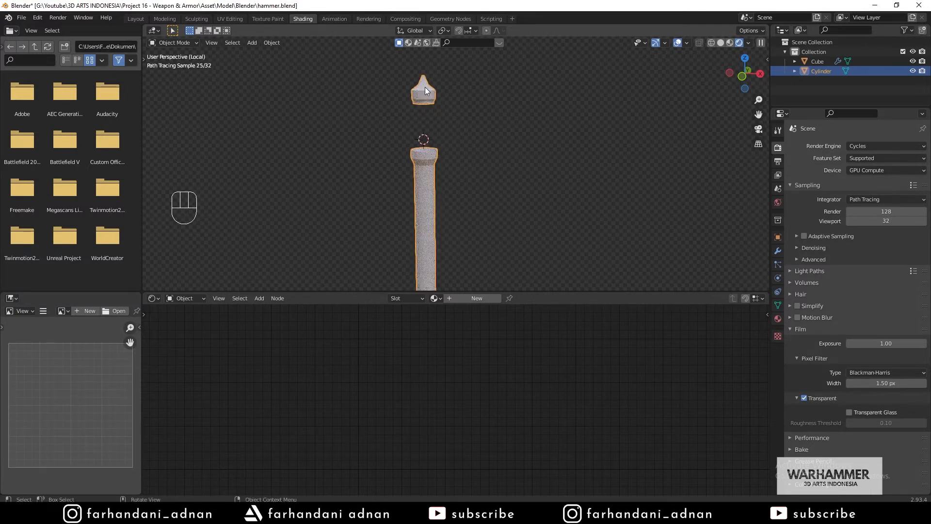
{"action": "scroll", "coordinate": [447, 144], "scroll_direction": "down", "scroll_amount": 5}
{"action": "mouse_move", "coordinate": [490, 257]}
{"action": "middle_mouse_down", "text": "shift"}
{"action": "mouse_move", "coordinate": [467, 136]}
{"action": "mouse_move", "coordinate": [487, 233]}
{"action": "middle_mouse_up", "text": "shift"}
- Compare the handle in Material Preview shading with Rendered shading, ending in Rendered
{"action": "key", "text": "z"}
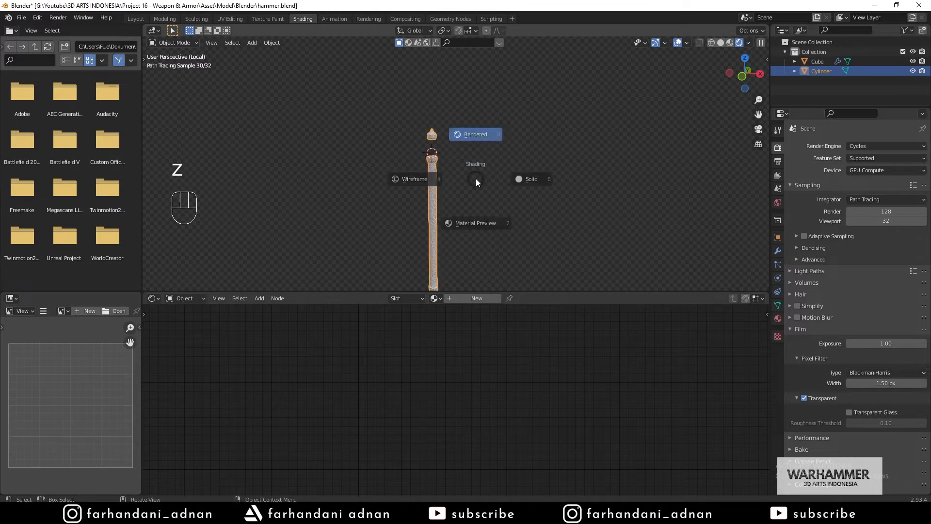
{"action": "left_click", "coordinate": [474, 226]}
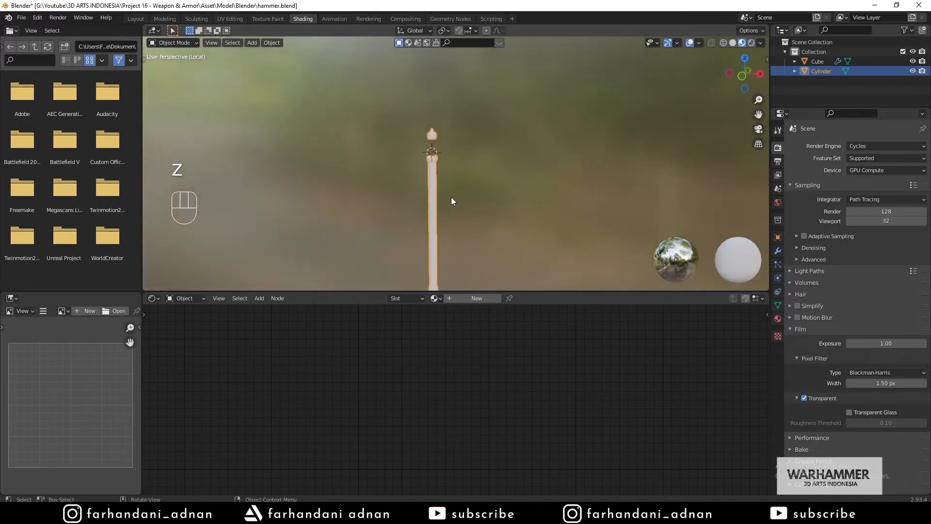
{"action": "key", "text": "z"}
{"action": "left_click", "coordinate": [453, 139]}
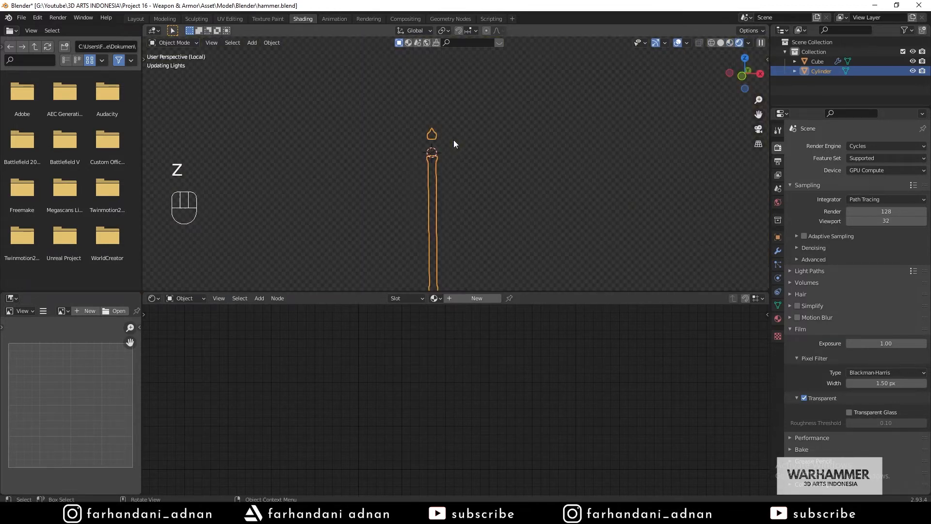
{"action": "scroll", "coordinate": [454, 139], "scroll_direction": "up", "scroll_amount": 4}
{"action": "middle_click_drag", "start_coordinate": [419, 165], "coordinate": [429, 162], "text": "shift"}
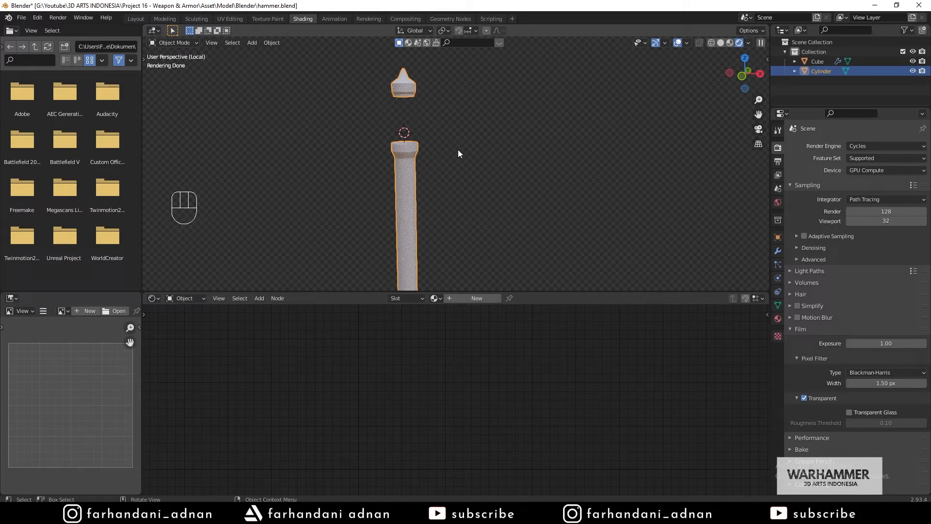
- Apply the handle's scale, checking it in the Item transform values, and deselect the handle
{"action": "middle_click_drag", "start_coordinate": [399, 104], "coordinate": [443, 100]}
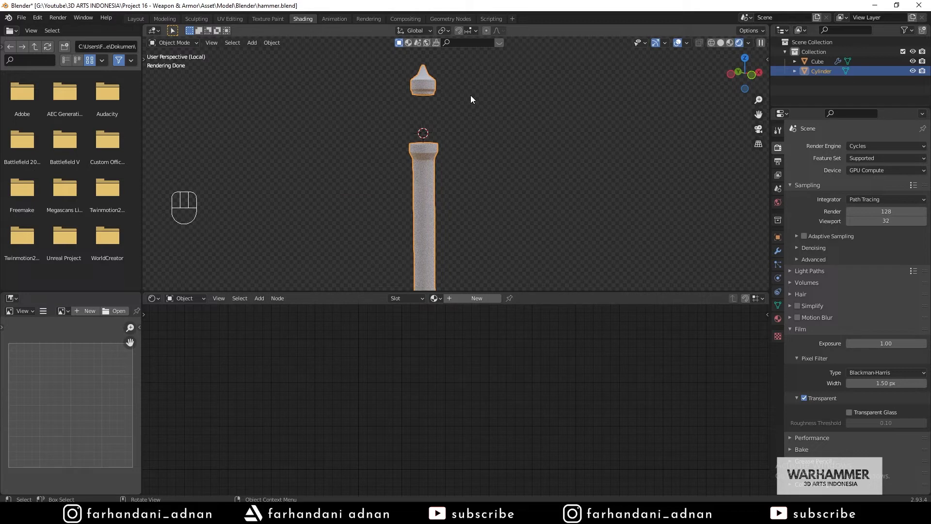
{"action": "middle_click_drag", "start_coordinate": [442, 108], "coordinate": [433, 115]}
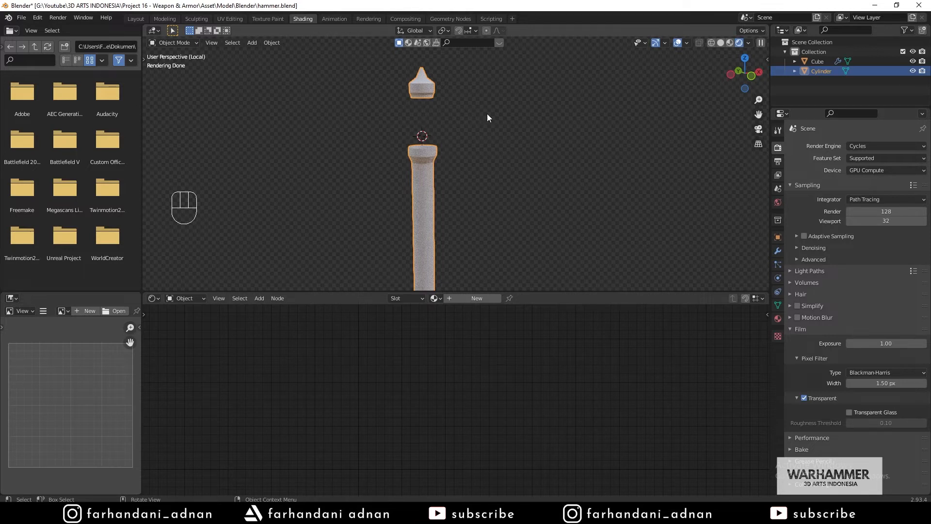
{"action": "key", "text": "n"}
{"action": "left_click", "coordinate": [763, 61]}
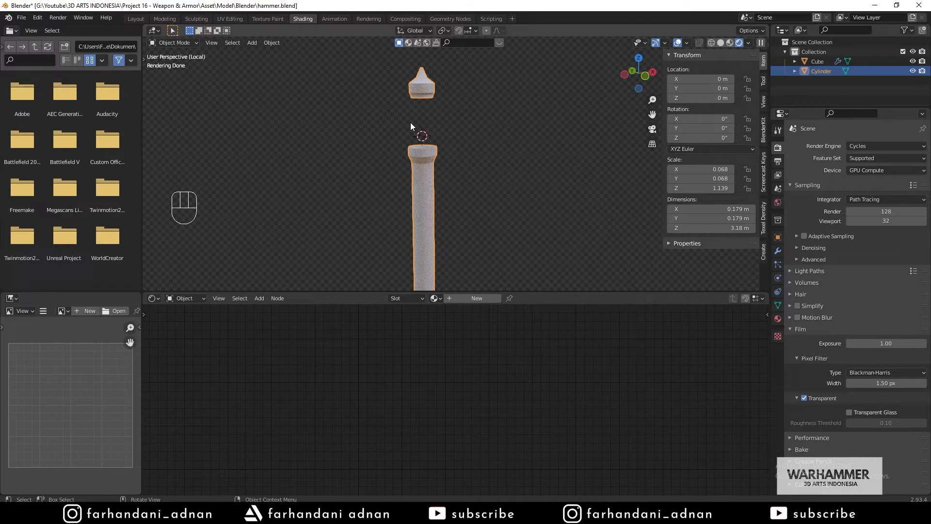
{"action": "key", "text": "ctrl+a"}
{"action": "key", "text": "ctrl+a"}
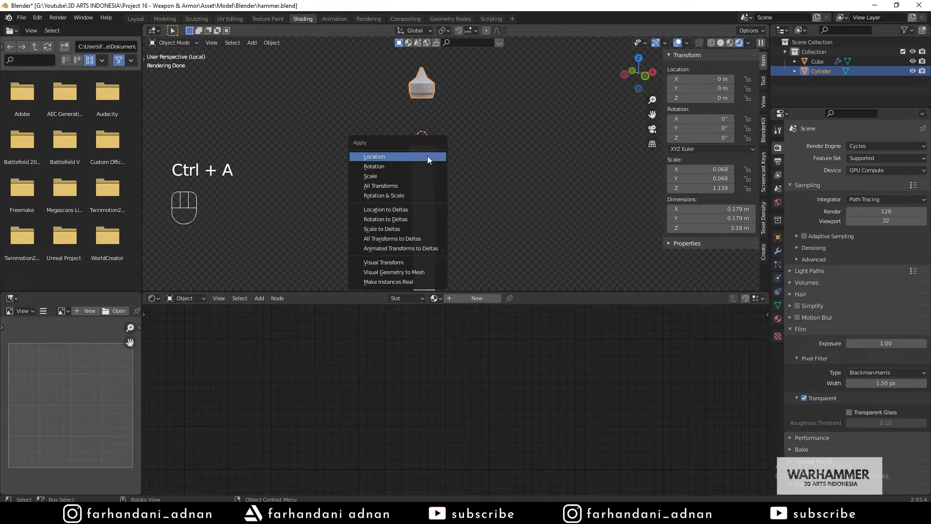
{"action": "left_click", "coordinate": [375, 176]}
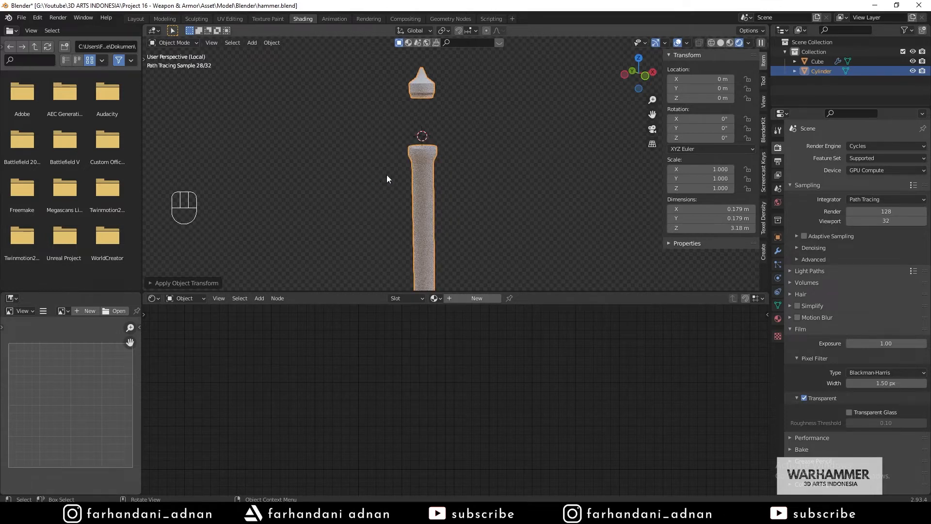
{"action": "left_click", "coordinate": [530, 180]}
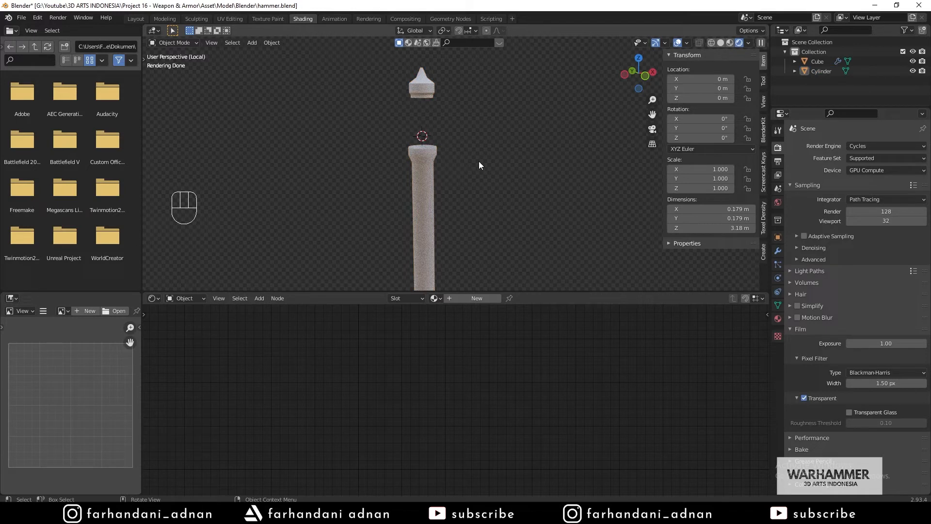
{"action": "key", "text": "n"}
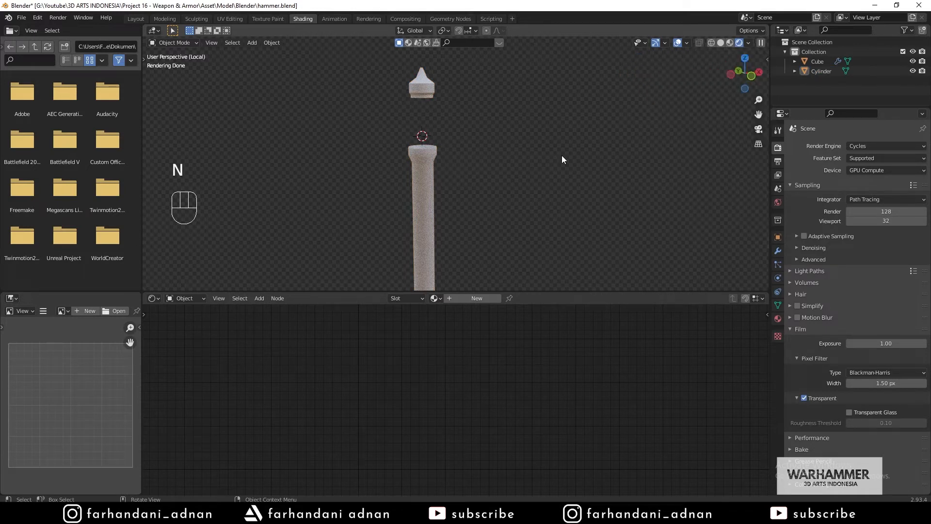
- Unwrap the handle's entire mesh with Smart UV Project, using an island margin of 0.02
{"action": "middle_click_drag", "start_coordinate": [391, 141], "coordinate": [384, 135]}
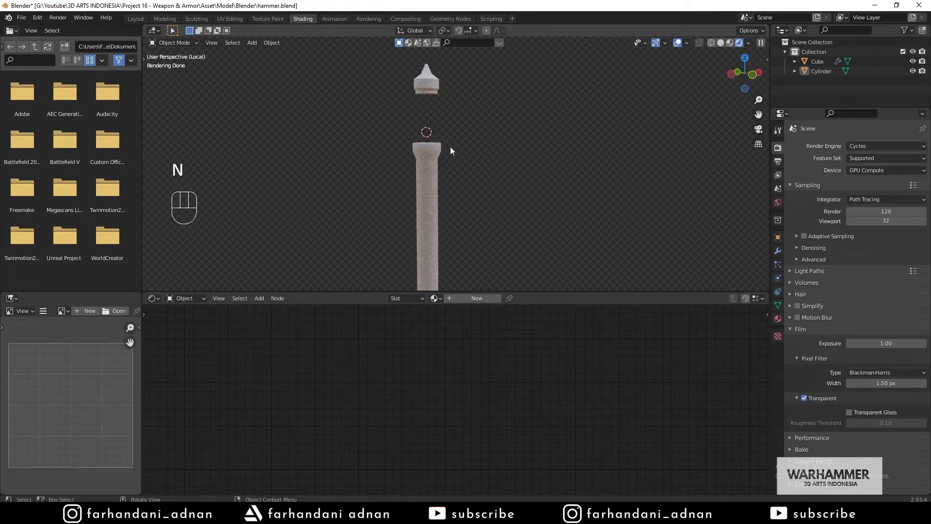
{"action": "middle_click_drag", "start_coordinate": [451, 147], "coordinate": [452, 158]}
{"action": "left_click", "coordinate": [439, 161]}
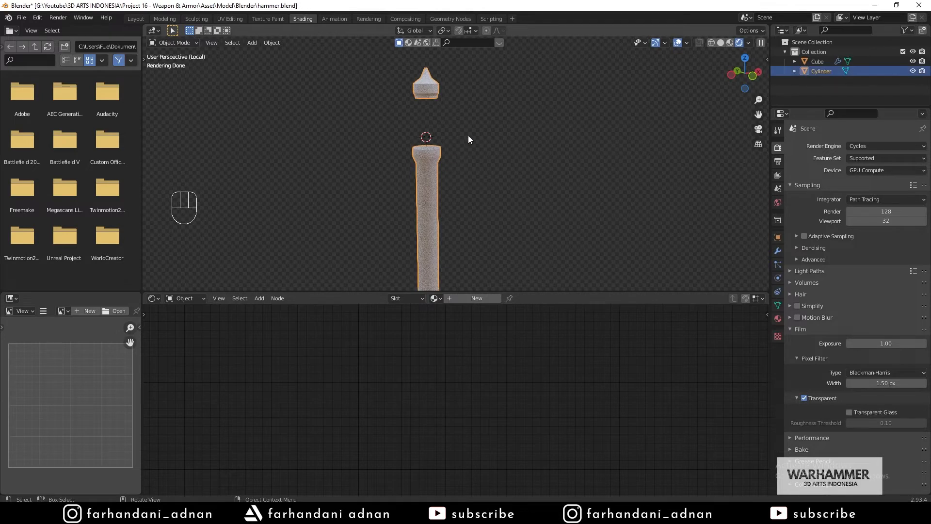
{"action": "key", "text": "Tab"}
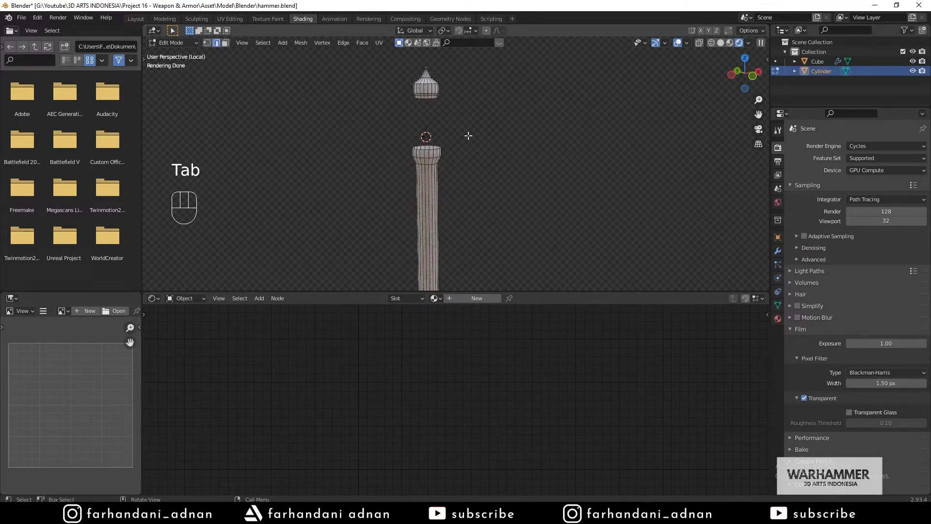
{"action": "key", "text": "a"}
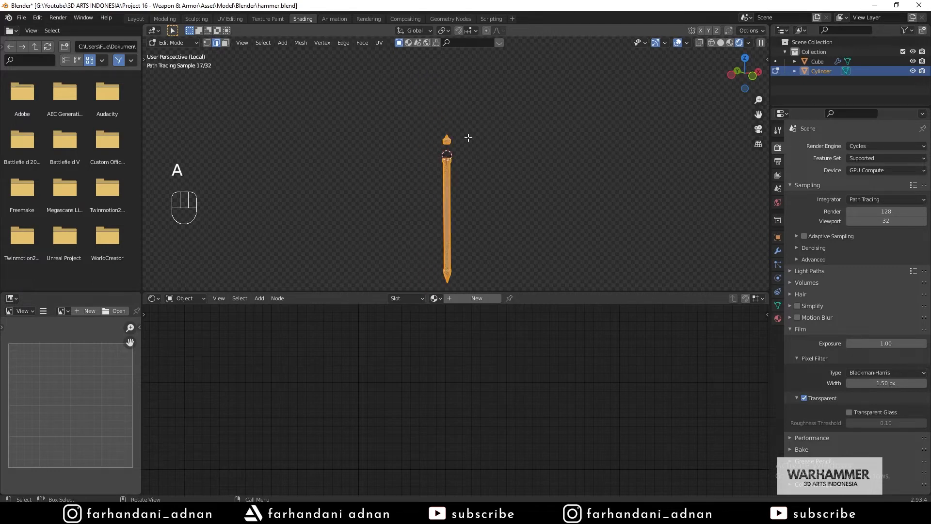
{"action": "scroll", "coordinate": [468, 138], "scroll_direction": "up", "scroll_amount": 5}
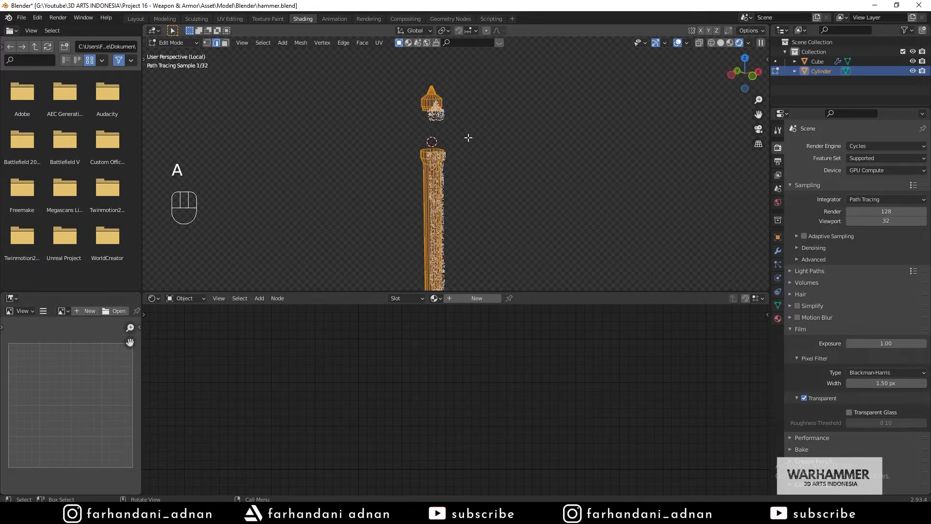
{"action": "left_click", "coordinate": [381, 46]}
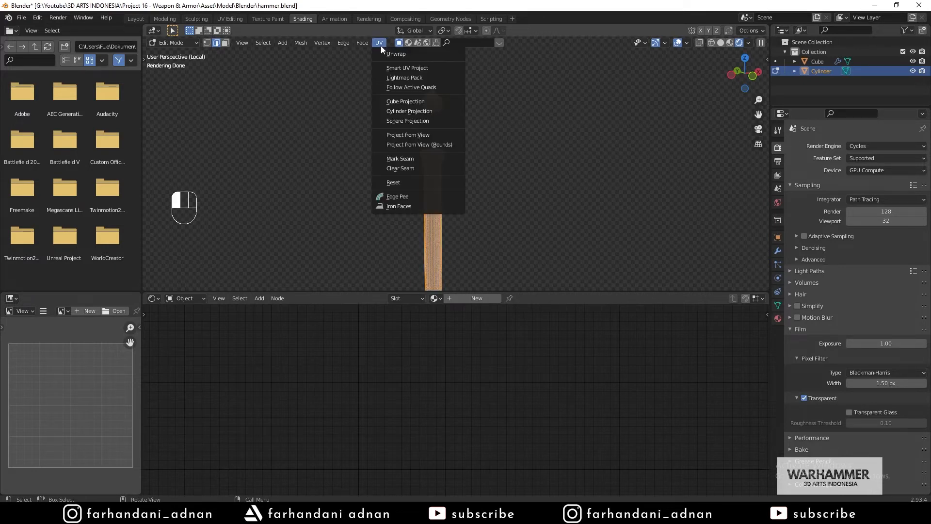
{"action": "left_click", "coordinate": [431, 68]}
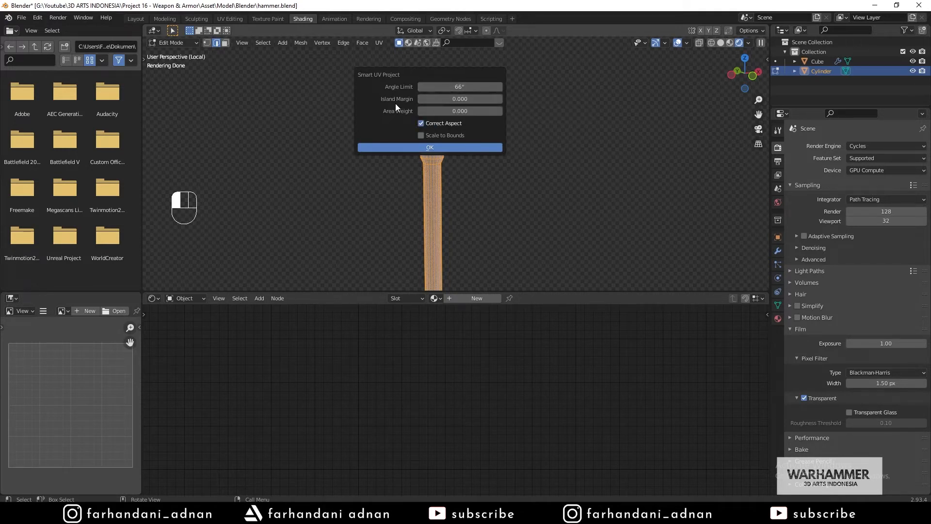
{"action": "left_click", "coordinate": [473, 98]}
{"action": "type", "text": "0.02"}
{"action": "key", "text": "Return"}
{"action": "left_click", "coordinate": [423, 147]}
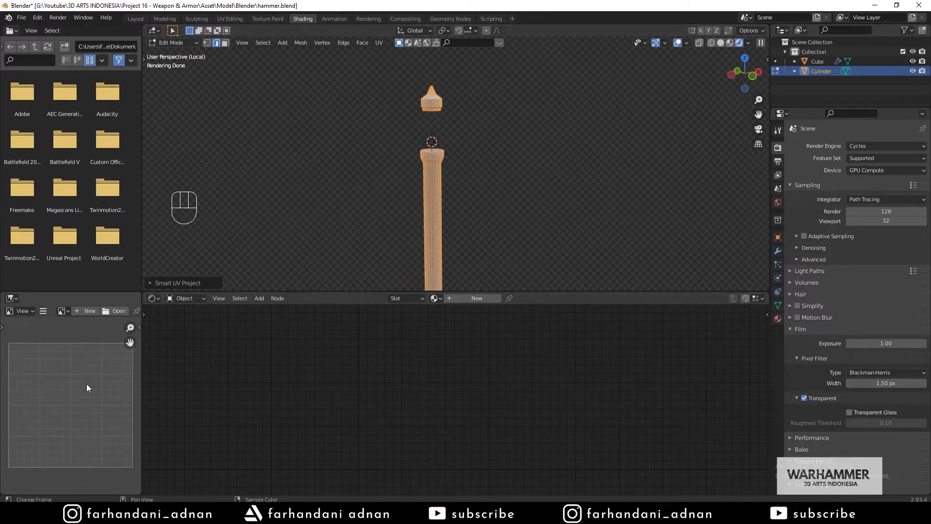
- Change the Image Editor area into a UV Editor to show the handle's UV islands
{"action": "left_click", "coordinate": [11, 299]}
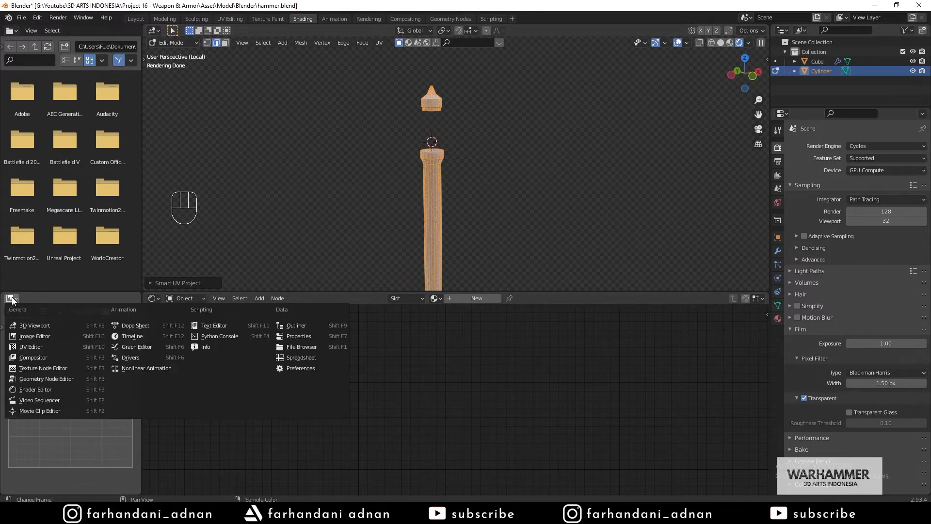
{"action": "left_click", "coordinate": [47, 348]}
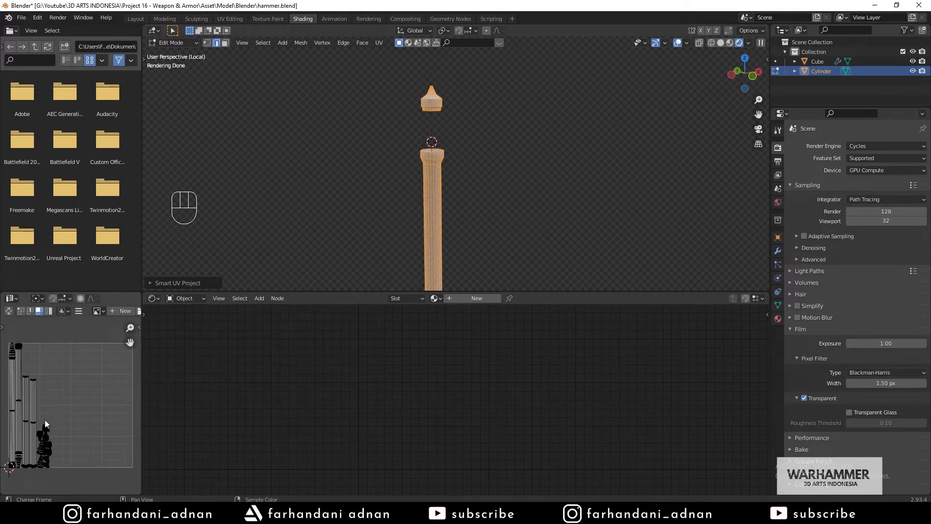
- Examine the handle's UV islands up close in the UV Editor, checking the gaps between neighbouring islands
{"action": "middle_click_drag", "start_coordinate": [45, 420], "coordinate": [84, 383], "text": "shift"}
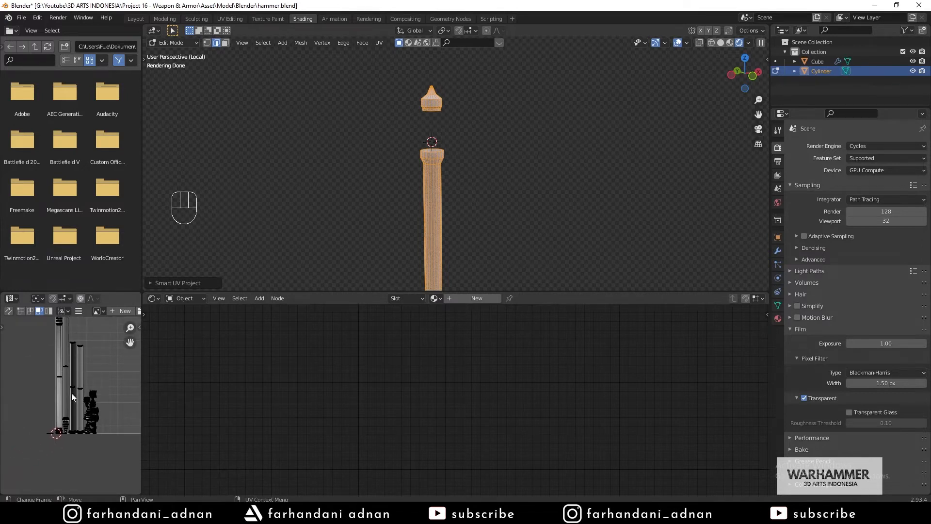
{"action": "scroll", "coordinate": [71, 393], "scroll_direction": "up", "scroll_amount": 4}
{"action": "middle_click_drag", "start_coordinate": [78, 434], "coordinate": [89, 379], "text": "shift"}
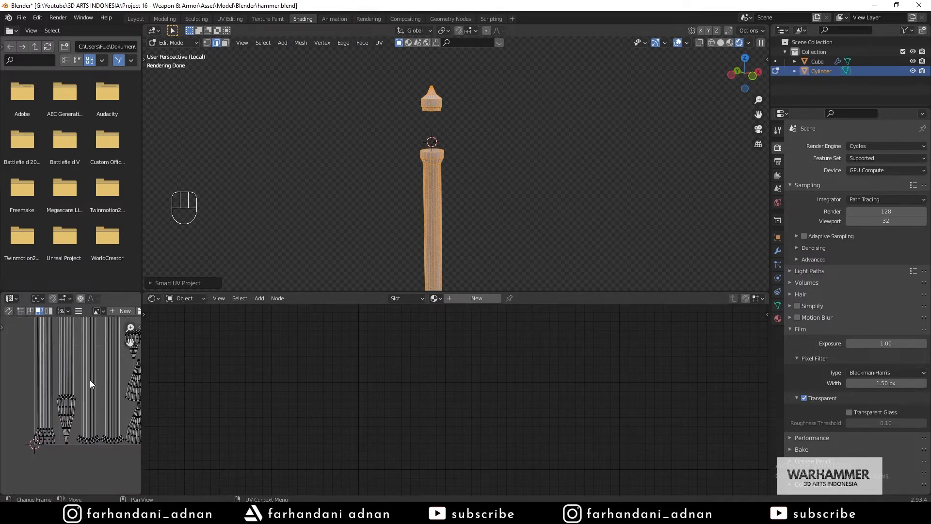
{"action": "scroll", "coordinate": [78, 406], "scroll_direction": "up", "scroll_amount": 2}
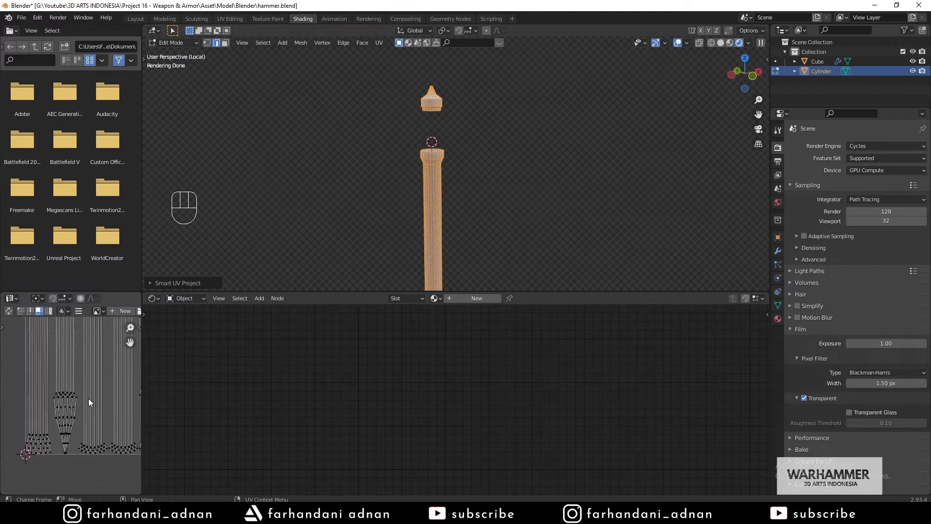
{"action": "scroll", "coordinate": [88, 398], "scroll_direction": "down", "scroll_amount": 4}
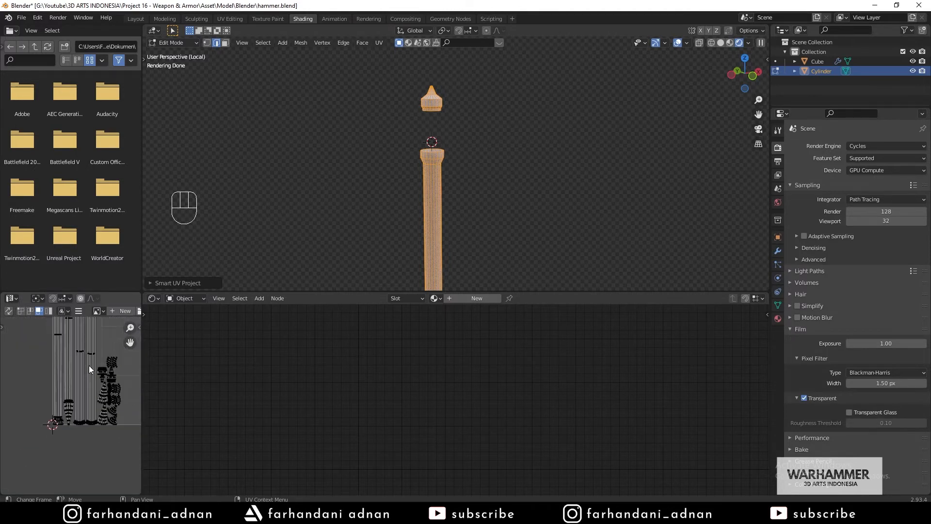
{"action": "middle_click_drag", "start_coordinate": [89, 365], "coordinate": [75, 415], "text": "shift"}
{"action": "scroll", "coordinate": [68, 379], "scroll_direction": "down", "scroll_amount": 3}
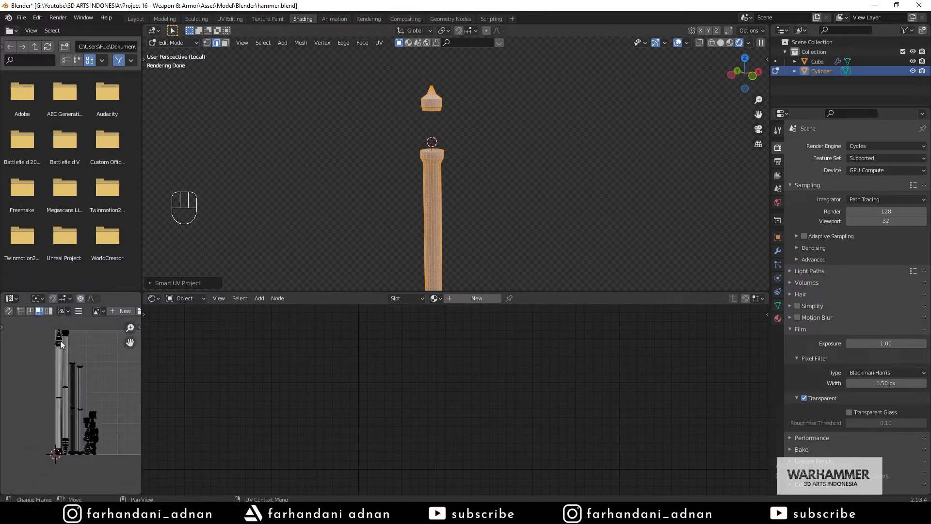
{"action": "scroll", "coordinate": [60, 343], "scroll_direction": "up", "scroll_amount": 2}
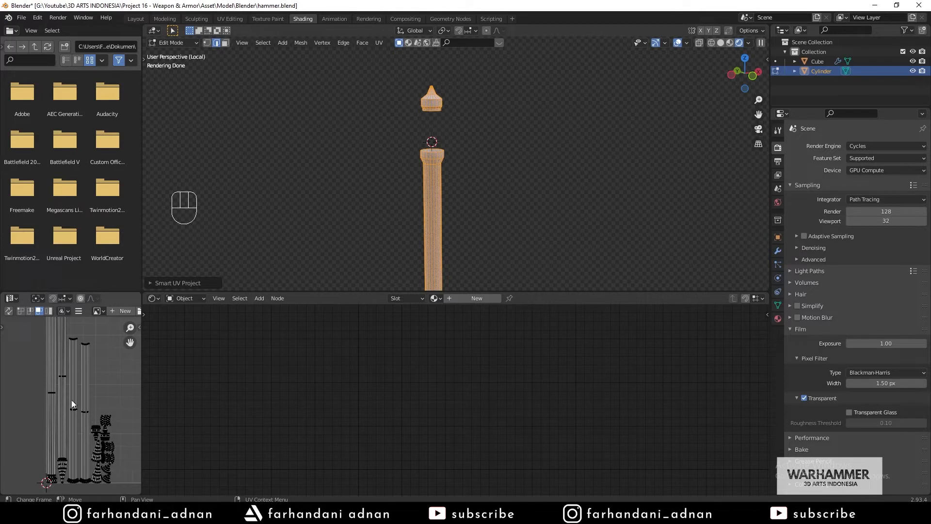
{"action": "scroll", "coordinate": [52, 363], "scroll_direction": "down", "scroll_amount": 3}
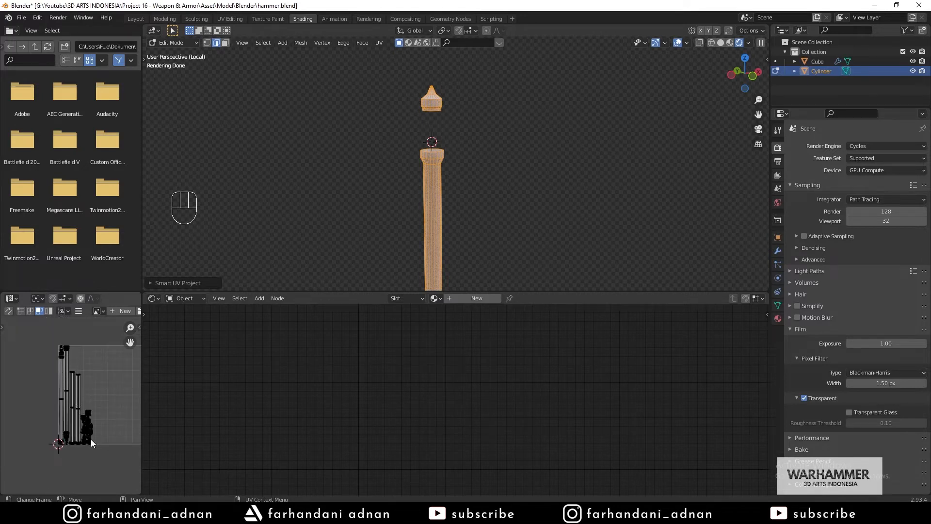
{"action": "scroll", "coordinate": [92, 441], "scroll_direction": "up", "scroll_amount": 4}
{"action": "middle_click_drag", "start_coordinate": [94, 445], "coordinate": [70, 397], "text": "shift"}
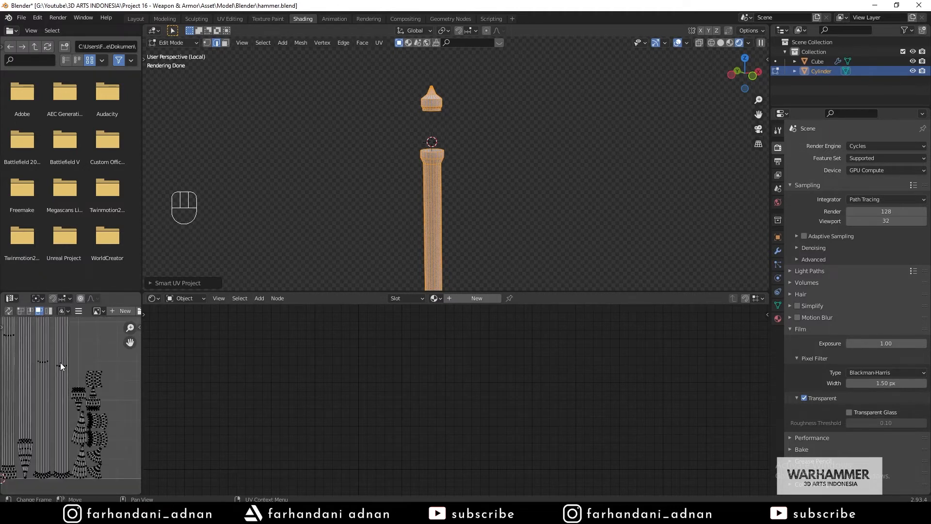
{"action": "middle_click_drag", "start_coordinate": [60, 362], "coordinate": [36, 387], "text": "shift"}
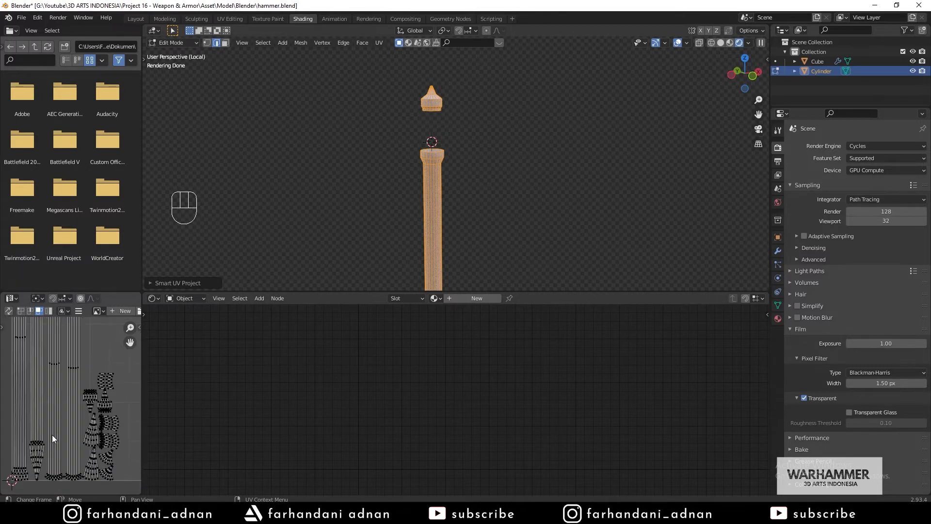
{"action": "middle_click_drag", "start_coordinate": [63, 489], "coordinate": [95, 391], "text": "shift"}
{"action": "scroll", "coordinate": [81, 452], "scroll_direction": "up", "scroll_amount": 5}
{"action": "scroll", "coordinate": [80, 386], "scroll_direction": "up", "scroll_amount": 5}
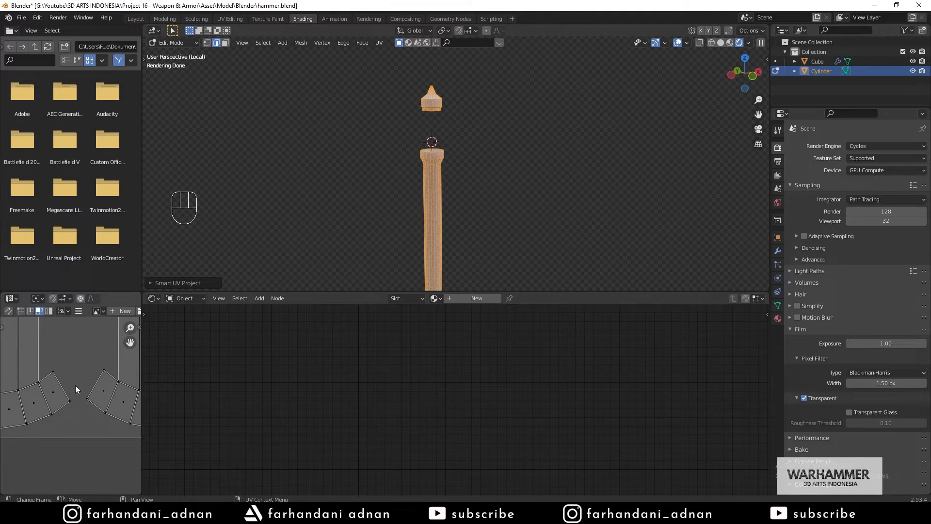
- Try unwrapping the handle with Smart UV Project using an island margin of 0, and inspect the island spacing
{"action": "left_click", "coordinate": [379, 42]}
{"action": "left_click", "coordinate": [402, 69]}
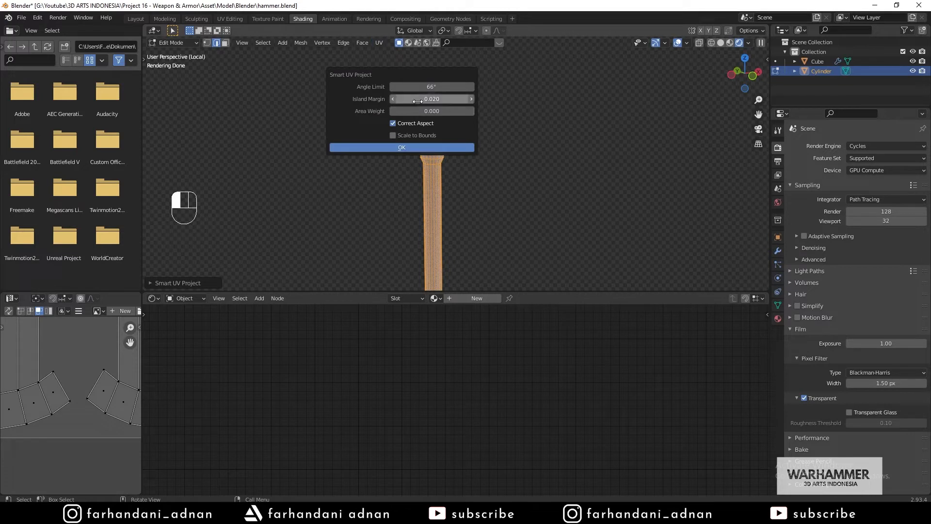
{"action": "left_click", "coordinate": [433, 98]}
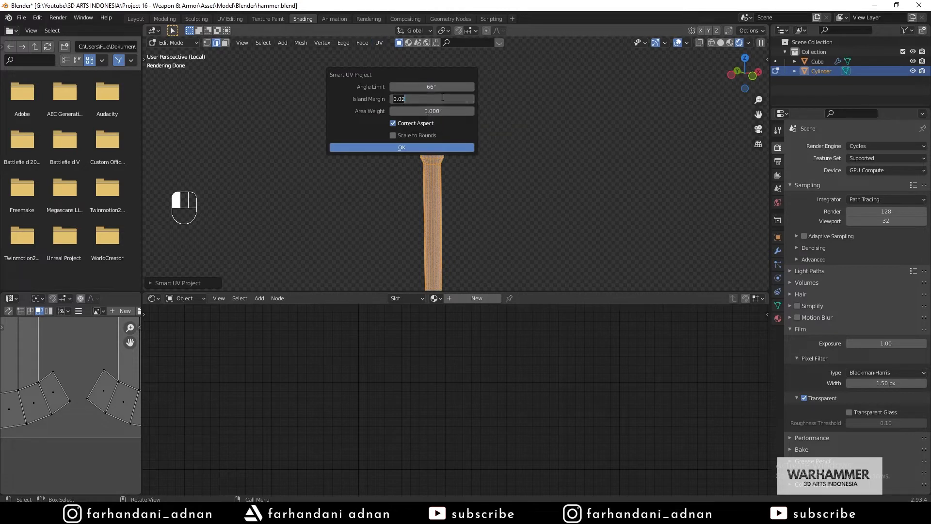
{"action": "type", "text": "0"}
{"action": "key", "text": "Return"}
{"action": "left_click", "coordinate": [359, 146]}
{"action": "mouse_move", "coordinate": [64, 376]}
{"action": "middle_mouse_down", "text": "shift"}
{"action": "mouse_move", "coordinate": [54, 388]}
{"action": "mouse_move", "coordinate": [51, 374]}
{"action": "middle_mouse_up", "text": "shift"}
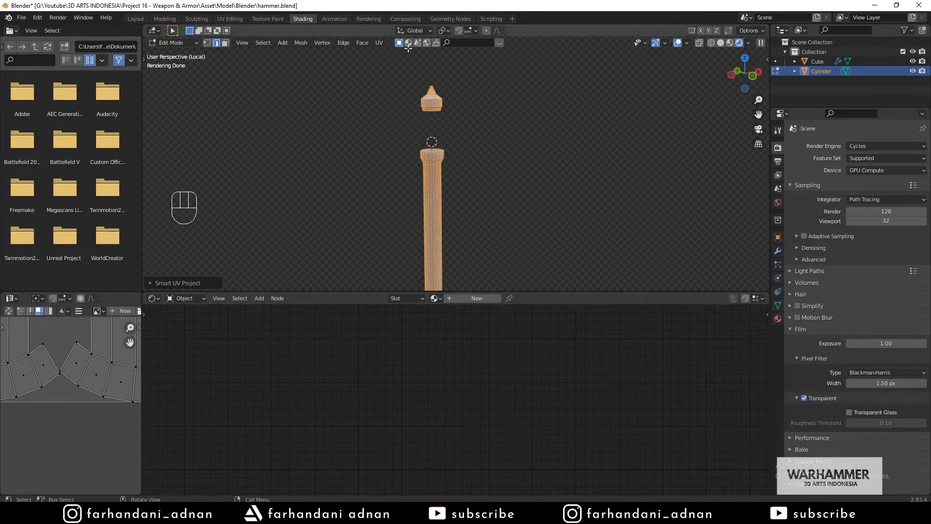
- Unwrap the handle again with Smart UV Project, setting the island margin to 0.02
{"action": "left_click", "coordinate": [381, 43]}
{"action": "left_click", "coordinate": [397, 68]}
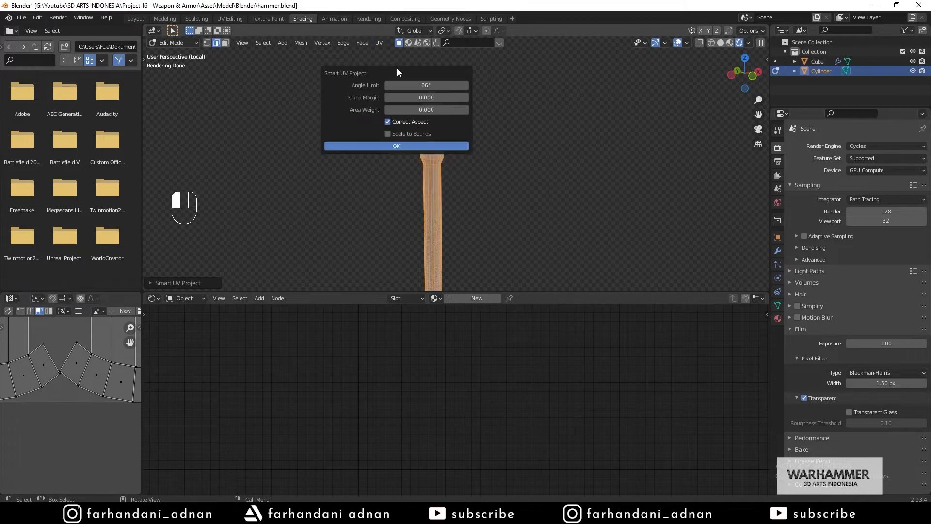
{"action": "left_click", "coordinate": [443, 97]}
{"action": "type", "text": "0.02"}
{"action": "key", "text": "Return"}
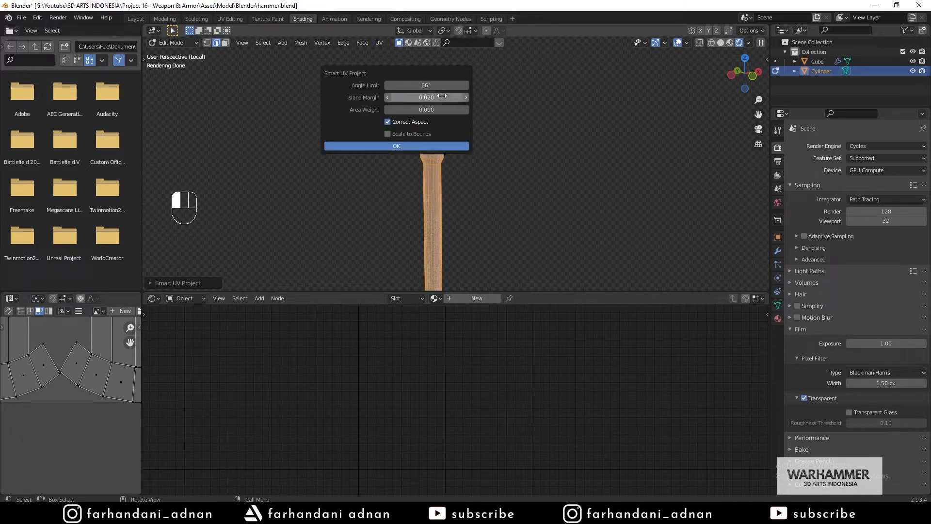
{"action": "left_click", "coordinate": [364, 148]}
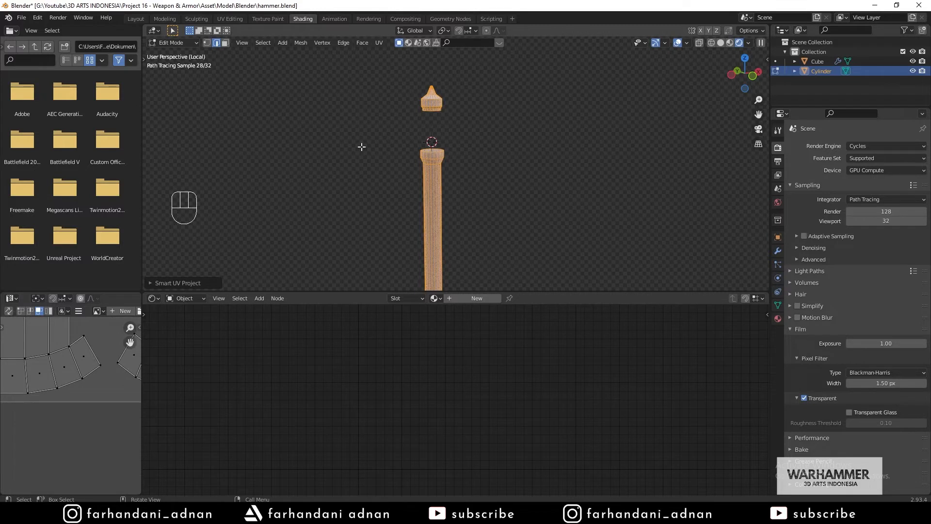
- Rerun Smart UV Project on the handle, keeping the 0.02 island margin, and return to Object Mode
{"action": "left_click", "coordinate": [379, 43]}
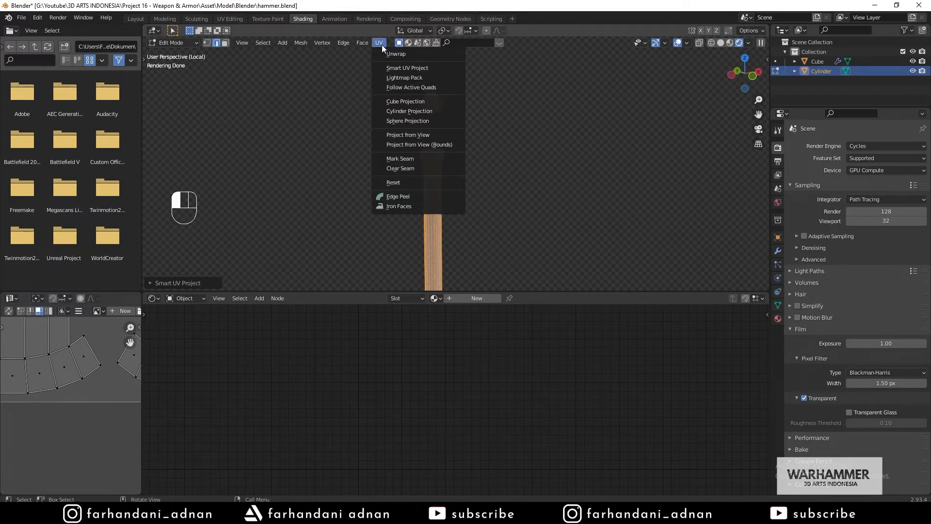
{"action": "left_click", "coordinate": [397, 68]}
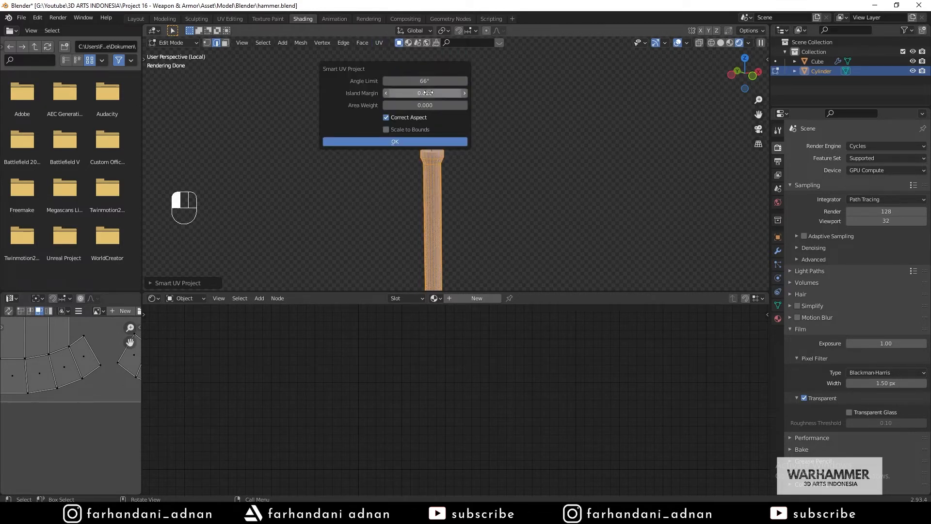
{"action": "left_click_drag", "start_coordinate": [427, 92], "coordinate": [442, 92]}
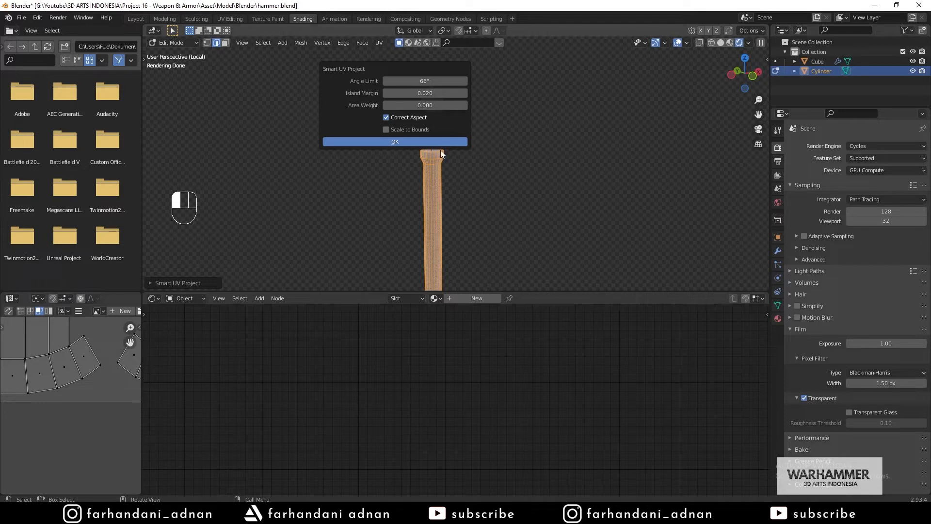
{"action": "left_click", "coordinate": [429, 93]}
{"action": "key", "text": "Return"}
{"action": "left_click", "coordinate": [392, 142]}
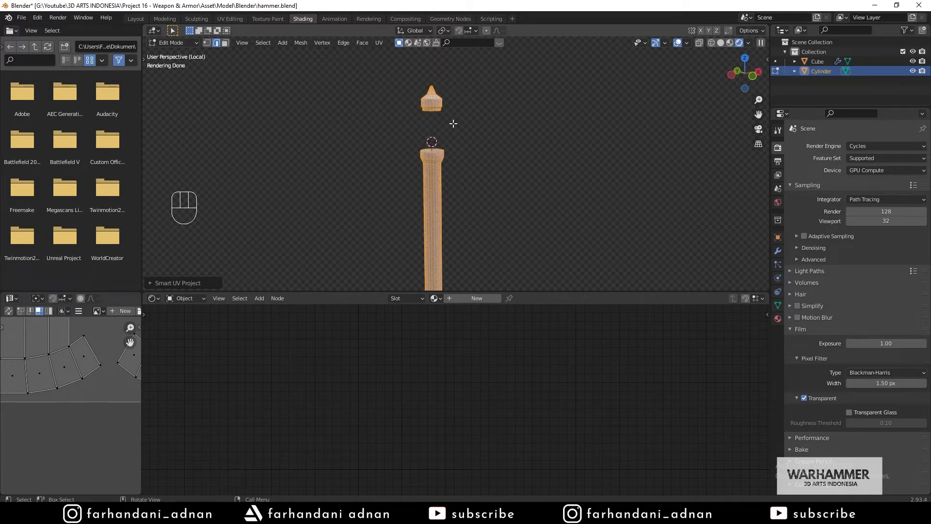
{"action": "key", "text": "Tab"}
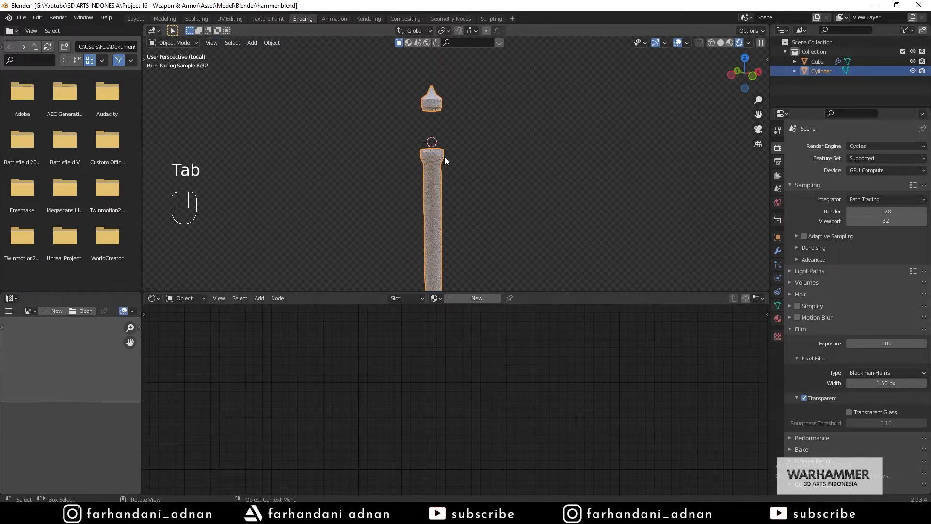
- Add a material slot to the handle and create a new material in it
{"action": "scroll", "coordinate": [479, 182], "scroll_direction": "down", "scroll_amount": 2}
{"action": "scroll", "coordinate": [479, 181], "scroll_direction": "up", "scroll_amount": 1}
{"action": "scroll", "coordinate": [479, 182], "scroll_direction": "down", "scroll_amount": 1}
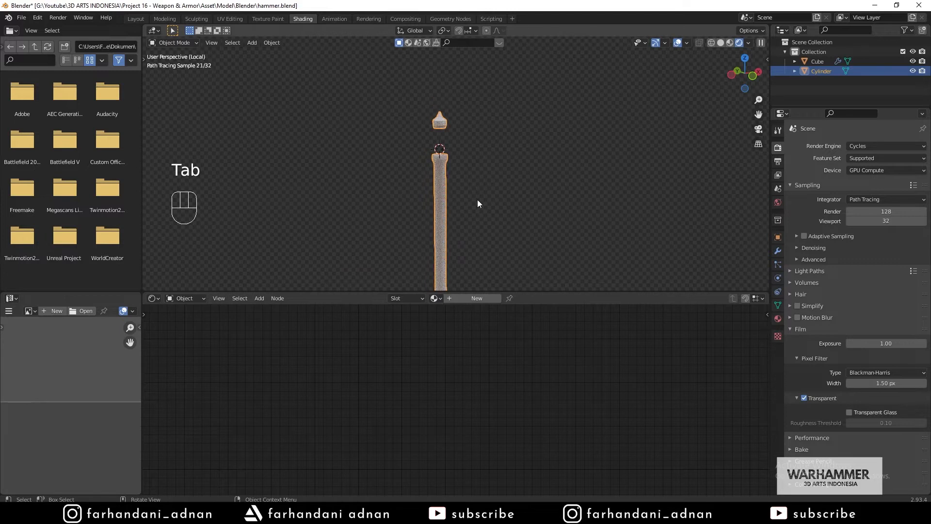
{"action": "middle_click_drag", "start_coordinate": [460, 220], "coordinate": [432, 192], "text": "shift"}
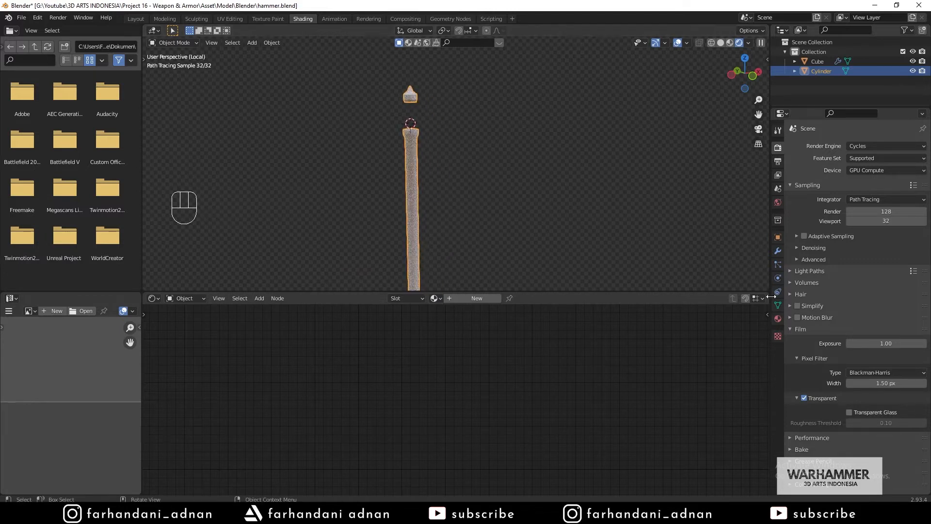
{"action": "left_click", "coordinate": [780, 319]}
{"action": "left_click_drag", "start_coordinate": [551, 291], "coordinate": [552, 372]}
{"action": "middle_click_drag", "start_coordinate": [408, 164], "coordinate": [413, 160]}
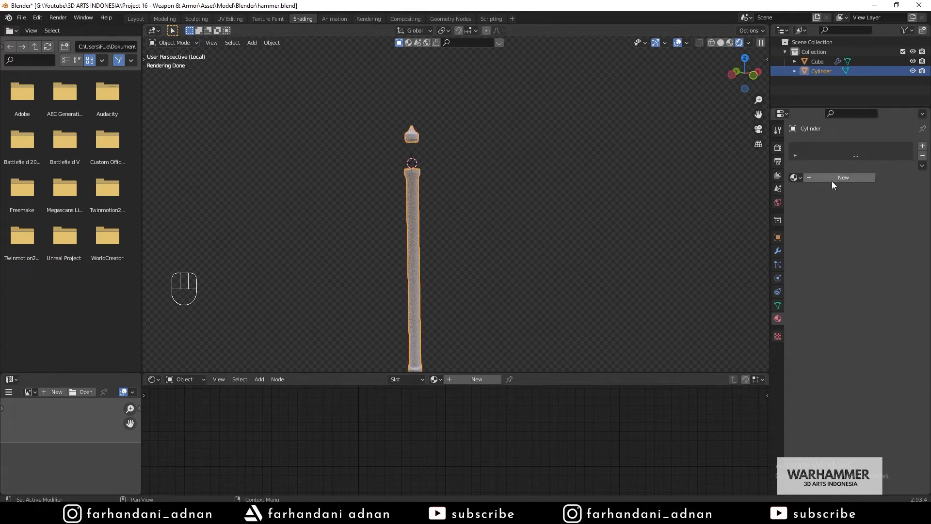
{"action": "left_click", "coordinate": [921, 146]}
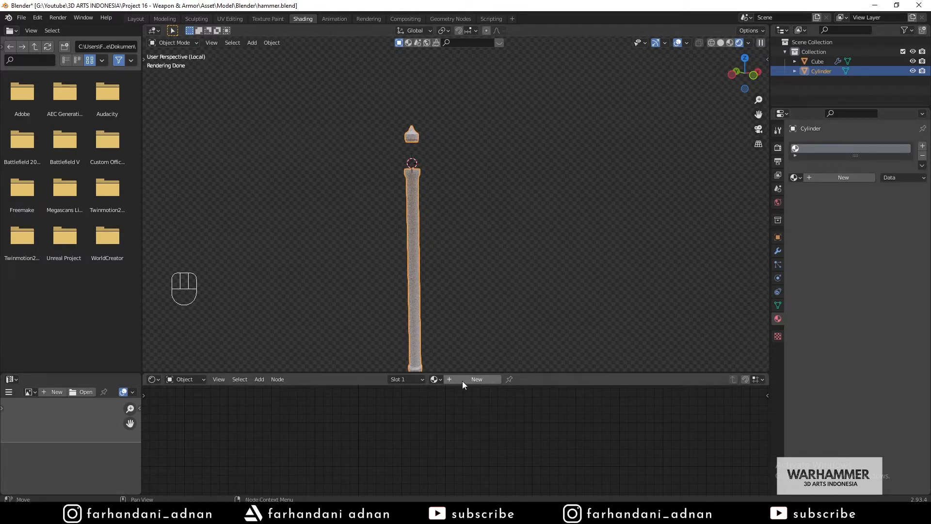
{"action": "left_click", "coordinate": [833, 178]}
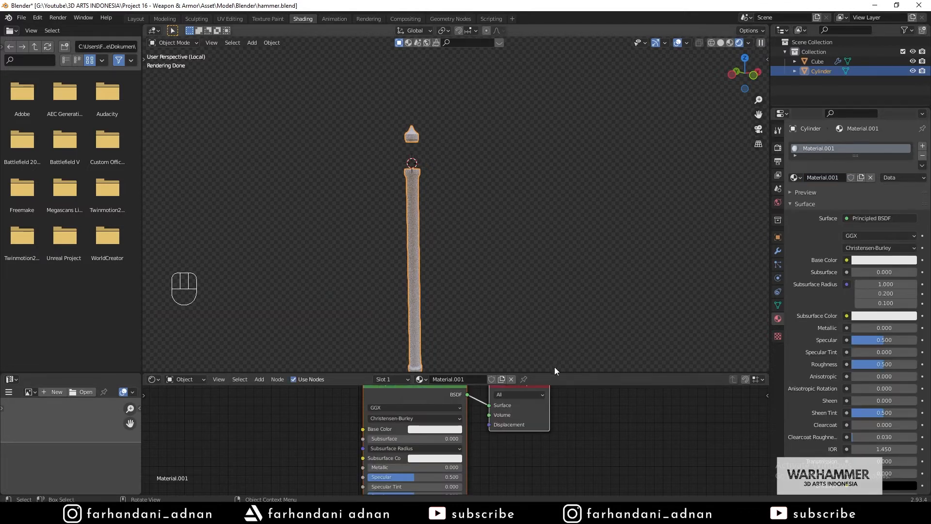
- Enlarge the Shader Editor area and rename the handle's new material to Wood
{"action": "left_click_drag", "start_coordinate": [549, 373], "coordinate": [549, 287]}
{"action": "left_click", "coordinate": [477, 295]}
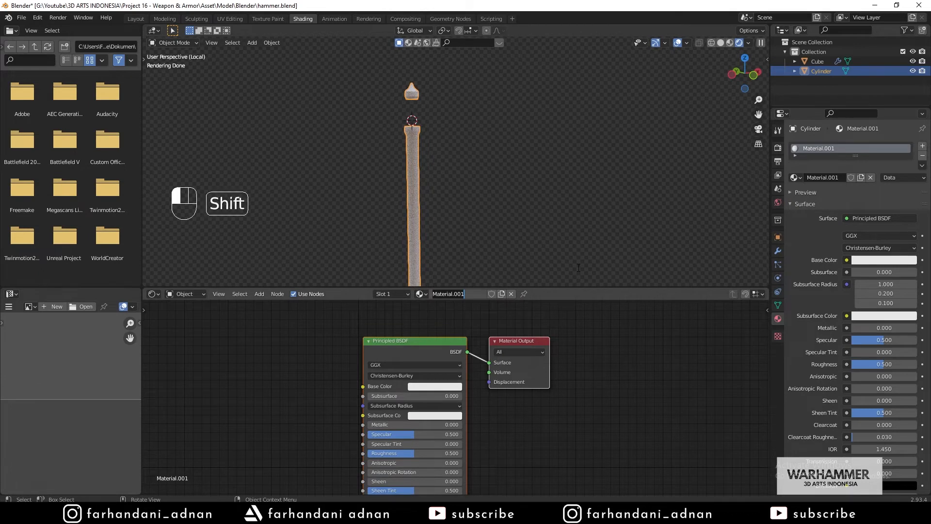
{"action": "type", "text": "mATE"}
{"action": "key", "text": "BackSpace"}
{"action": "key", "text": "BackSpace"}
{"action": "key", "text": "BackSpace"}
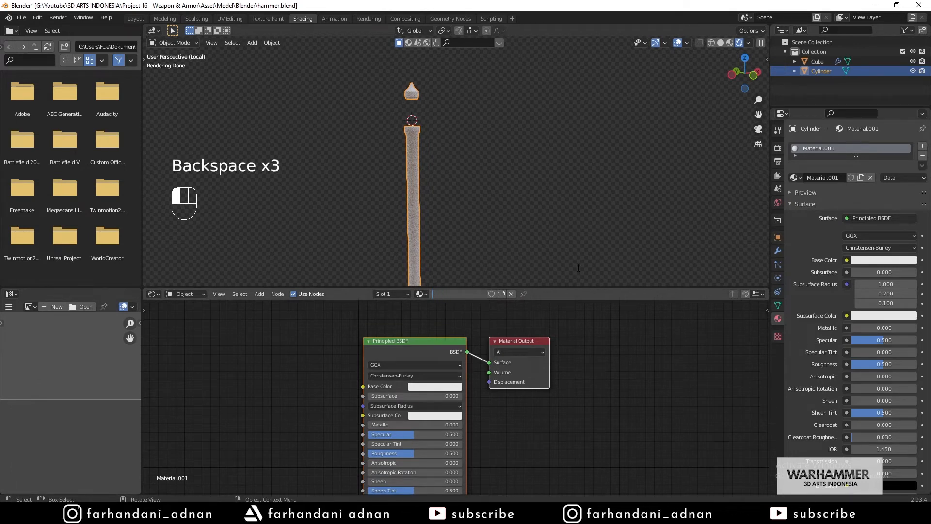
{"action": "type", "text": "OO"}
{"action": "key", "text": "BackSpace"}
{"action": "key", "text": "BackSpace"}
{"action": "key", "text": "BackSpace"}
{"action": "key", "text": "BackSpace"}
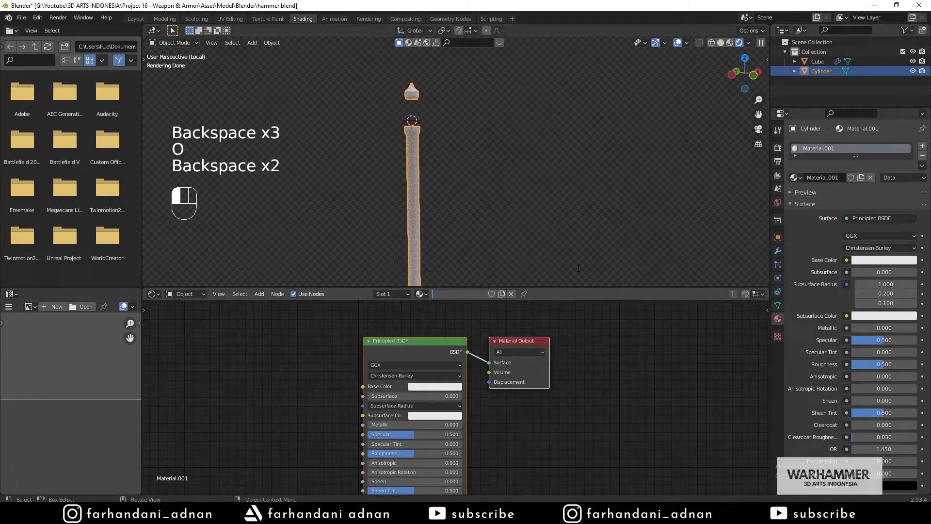
{"action": "type", "text": "Wood"}
{"action": "key", "text": "Return"}
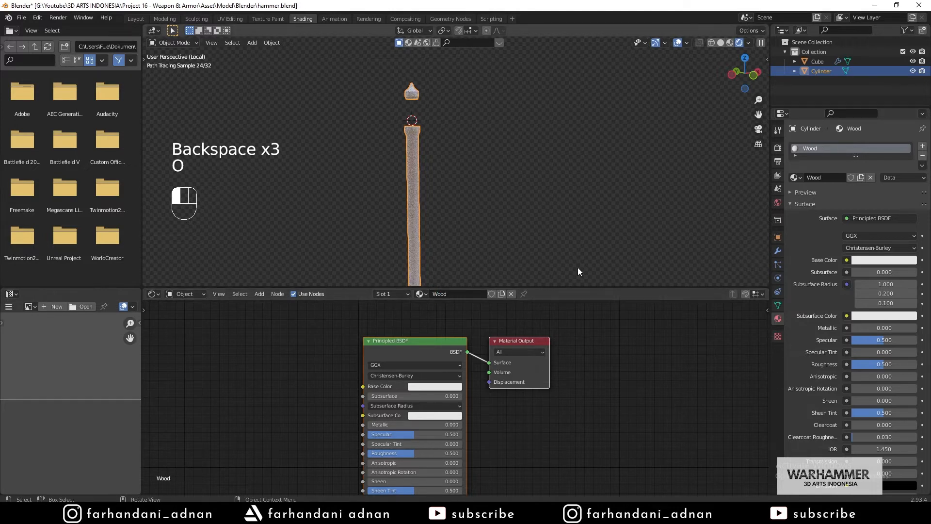
- Add a second material slot to the handle with a new material named Metal
{"action": "left_click", "coordinate": [923, 149]}
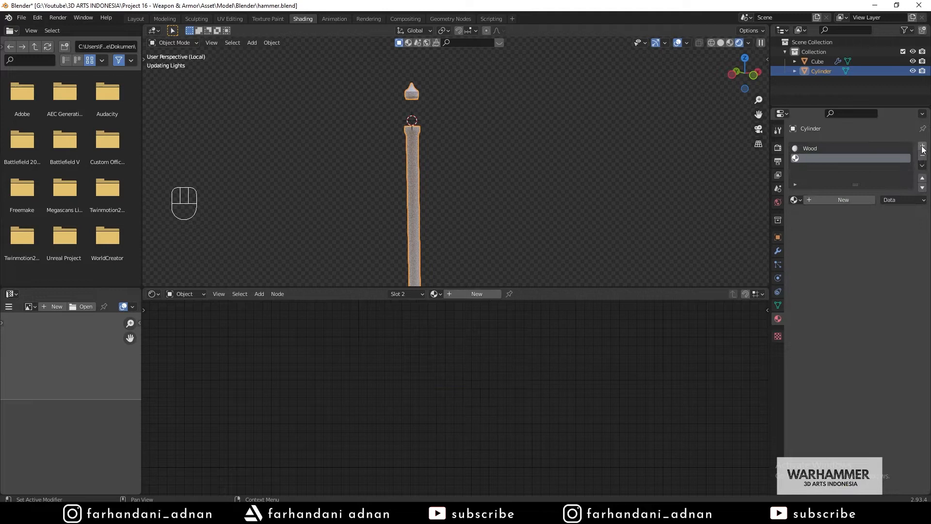
{"action": "left_click", "coordinate": [837, 197]}
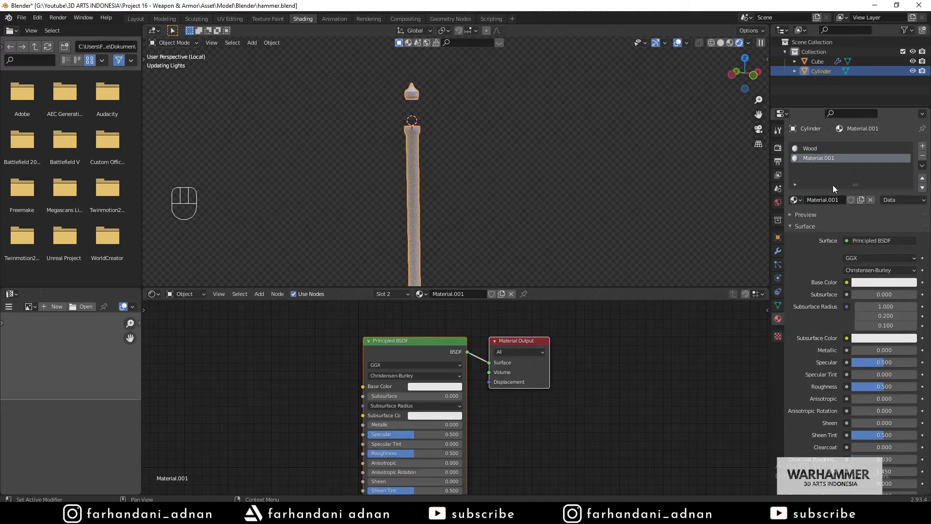
{"action": "double_click", "coordinate": [820, 158]}
{"action": "type", "text": "Metal"}
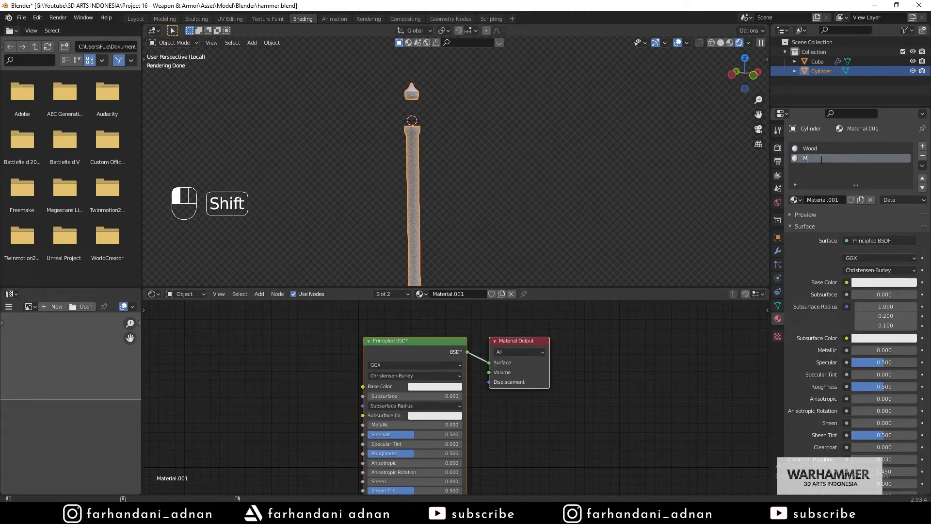
{"action": "key", "text": "Return"}
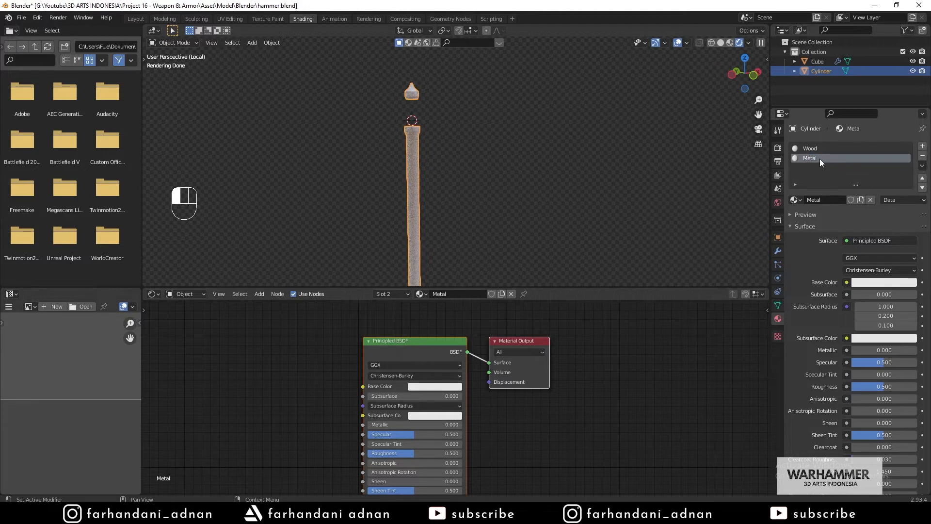
{"action": "middle_click_drag", "start_coordinate": [400, 144], "coordinate": [447, 140]}
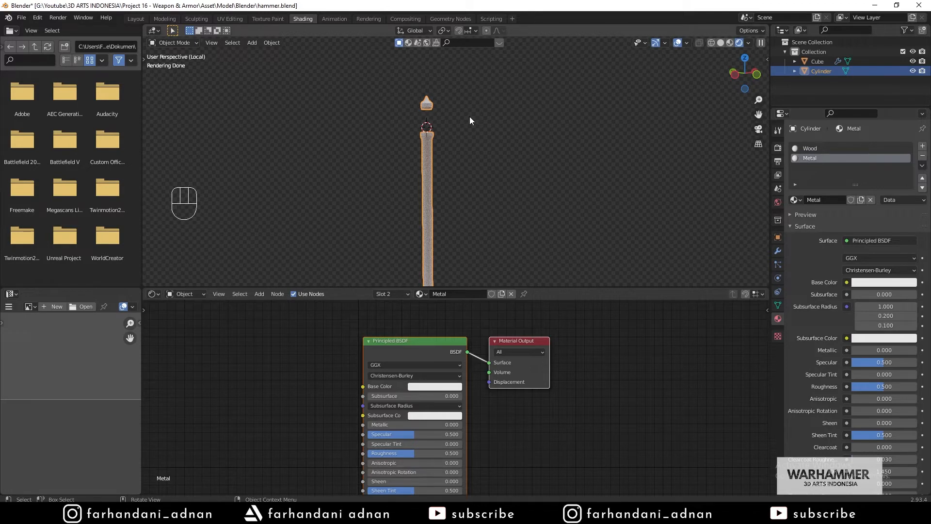
- Enter Edit Mode on the handle, enlarge the 3D viewport, and assign the Metal material to all of its faces
{"action": "key", "text": "Tab"}
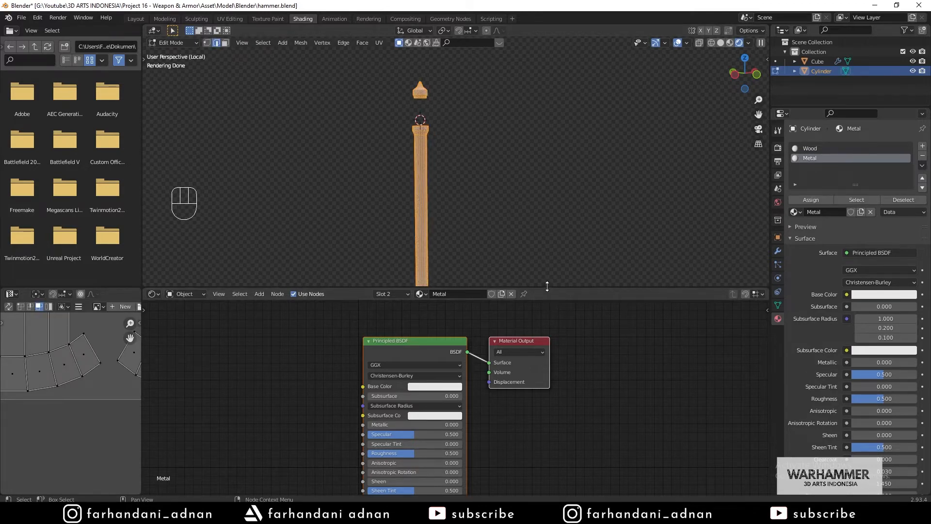
{"action": "left_click_drag", "start_coordinate": [547, 288], "coordinate": [547, 351]}
{"action": "middle_click_drag", "start_coordinate": [461, 245], "coordinate": [451, 219], "text": "shift"}
{"action": "key", "text": "a"}
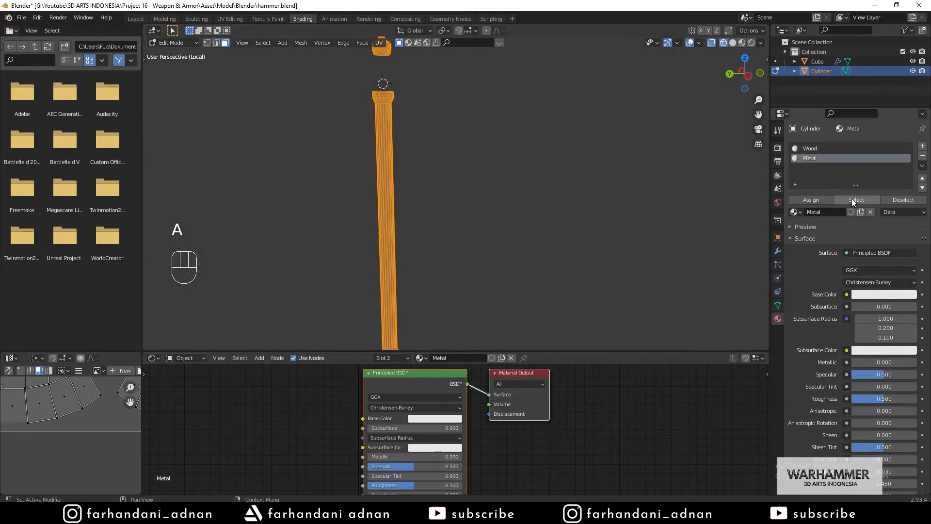
{"action": "left_click", "coordinate": [853, 200]}
{"action": "left_click", "coordinate": [810, 200]}
{"action": "scroll", "coordinate": [437, 197], "scroll_direction": "down", "scroll_amount": 2}
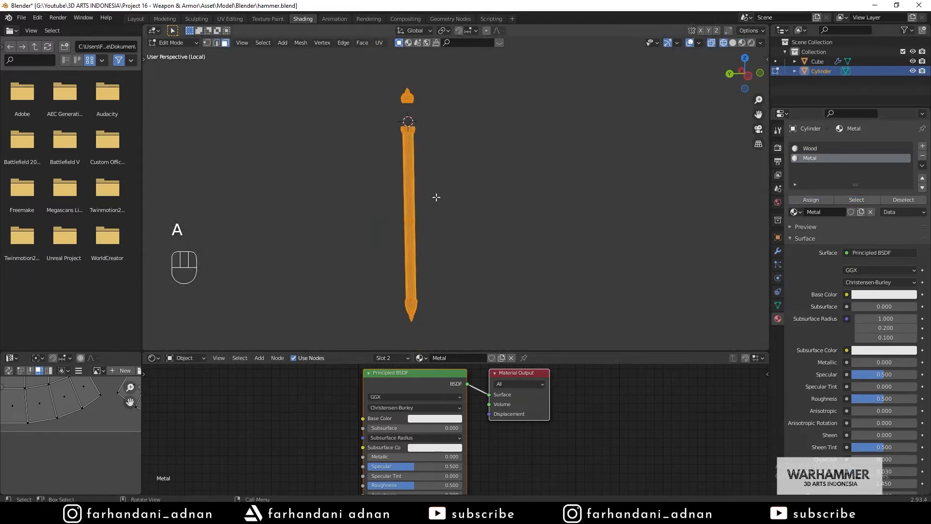
- Select only the handle's long shaft between the end pieces, assign the Wood material to it, and clear the selection
{"action": "key", "text": "a"}
{"action": "key", "text": "a"}
{"action": "left_click_drag", "start_coordinate": [366, 171], "coordinate": [516, 236]}
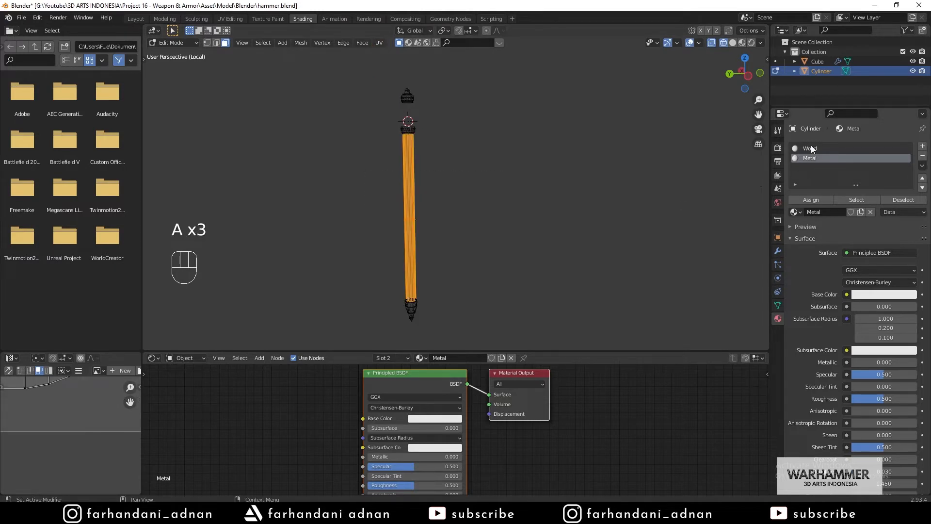
{"action": "left_click", "coordinate": [811, 147]}
{"action": "left_click", "coordinate": [817, 199]}
{"action": "key", "text": "a"}
{"action": "key", "text": "a"}
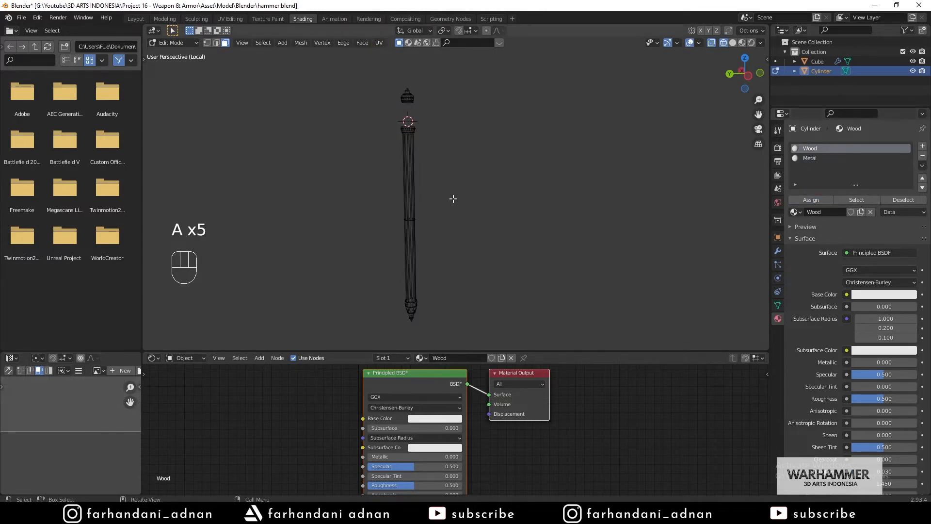
- Check the material assignment by selecting the faces of the Wood slot and the Metal slot in turn
{"action": "scroll", "coordinate": [481, 191], "scroll_direction": "up", "scroll_amount": 1}
{"action": "scroll", "coordinate": [480, 191], "scroll_direction": "down", "scroll_amount": 1}
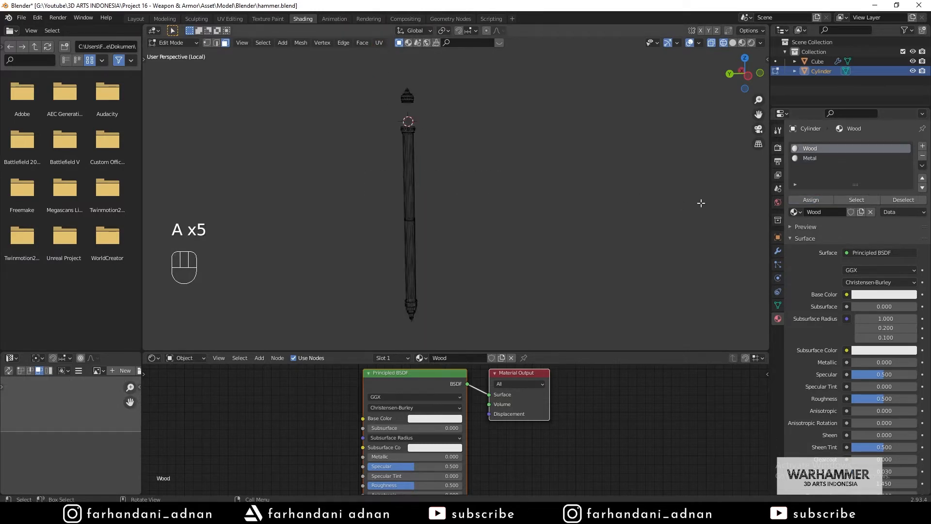
{"action": "left_click", "coordinate": [848, 199]}
{"action": "key", "text": "a"}
{"action": "key", "text": "a"}
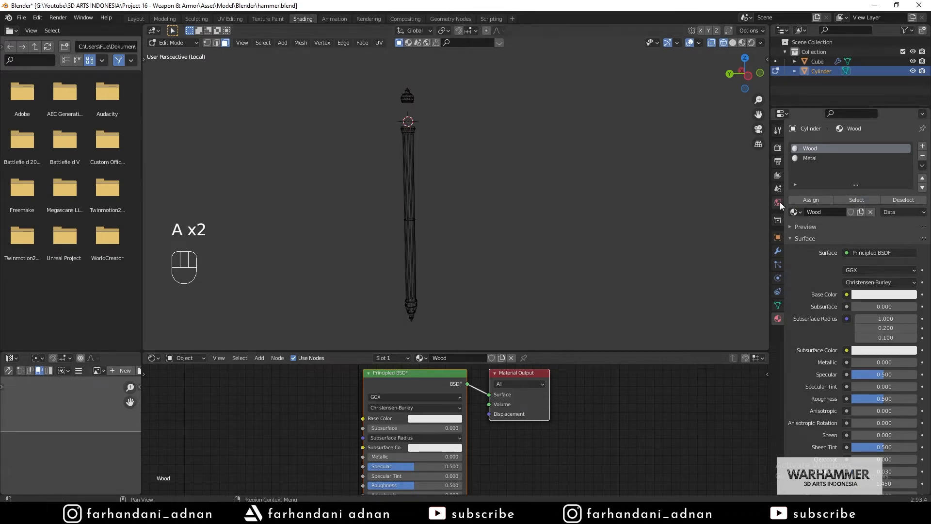
{"action": "left_click", "coordinate": [822, 158]}
{"action": "left_click", "coordinate": [856, 200]}
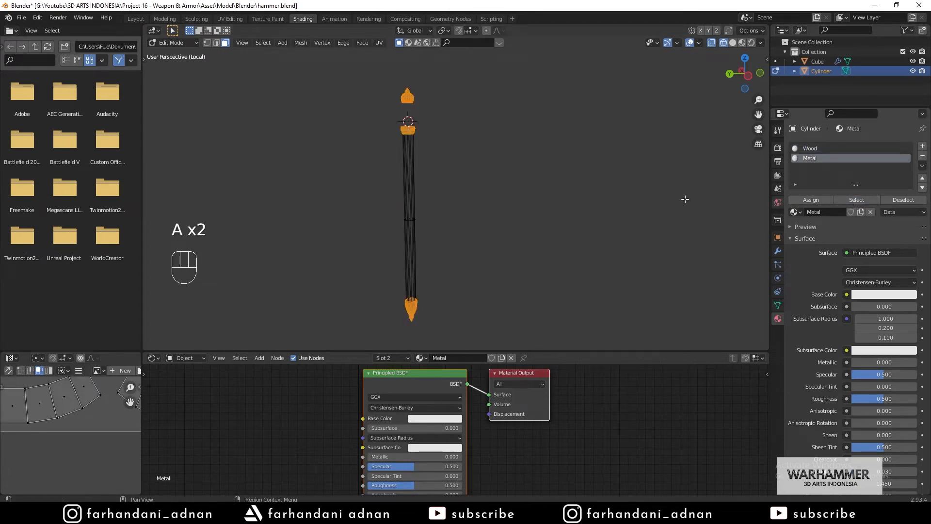
{"action": "key", "text": "a"}
{"action": "key", "text": "a"}
{"action": "scroll", "coordinate": [495, 193], "scroll_direction": "down", "scroll_amount": 1}
{"action": "scroll", "coordinate": [430, 167], "scroll_direction": "up", "scroll_amount": 3}
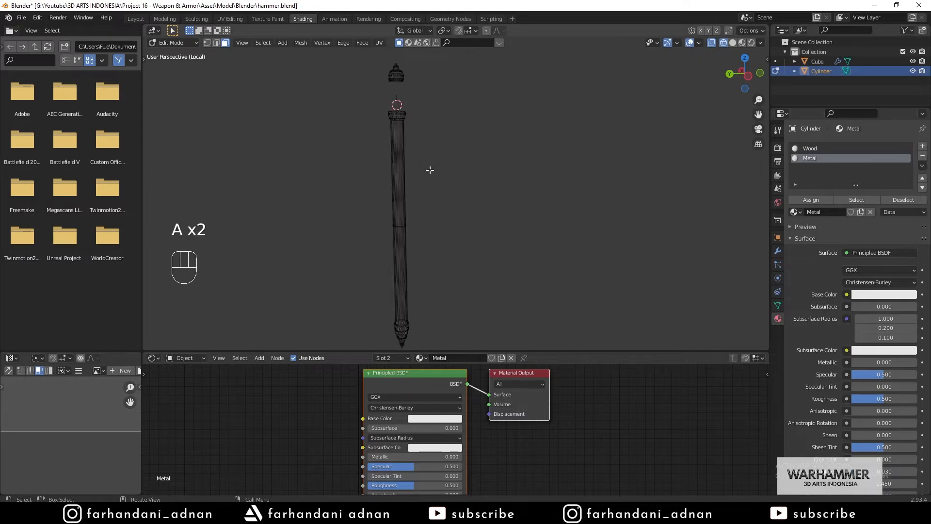
- Return to Object Mode, enlarge the Shader Editor area, and show the handle in Rendered shading
{"action": "key", "text": "Tab"}
{"action": "middle_click_drag", "start_coordinate": [431, 170], "coordinate": [385, 138]}
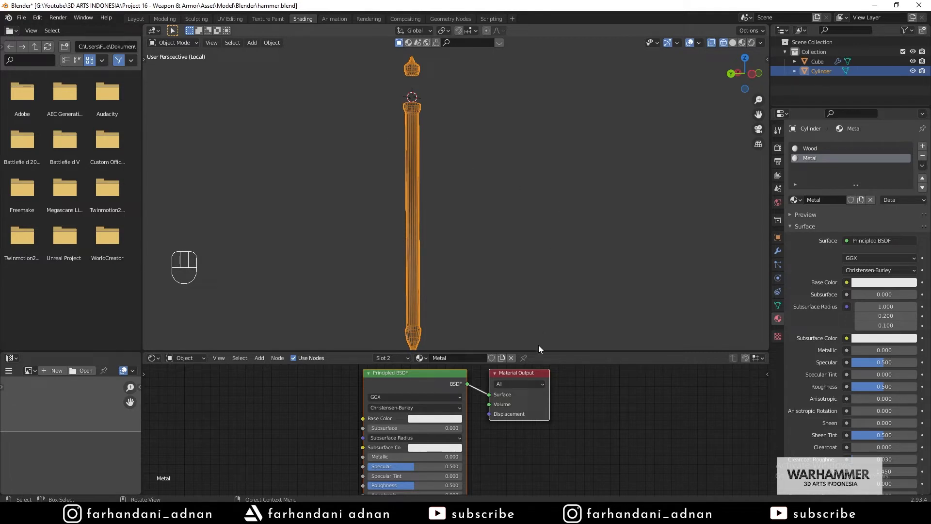
{"action": "mouse_move", "coordinate": [538, 350]}
{"action": "left_mouse_down"}
{"action": "mouse_move", "coordinate": [537, 259]}
{"action": "mouse_move", "coordinate": [536, 311]}
{"action": "left_mouse_up"}
{"action": "key", "text": "z"}
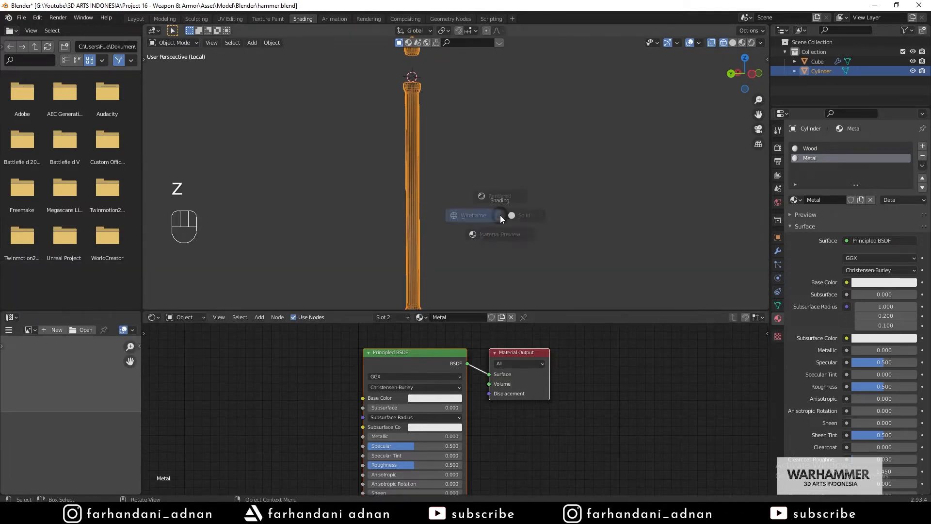
{"action": "key", "text": "z"}
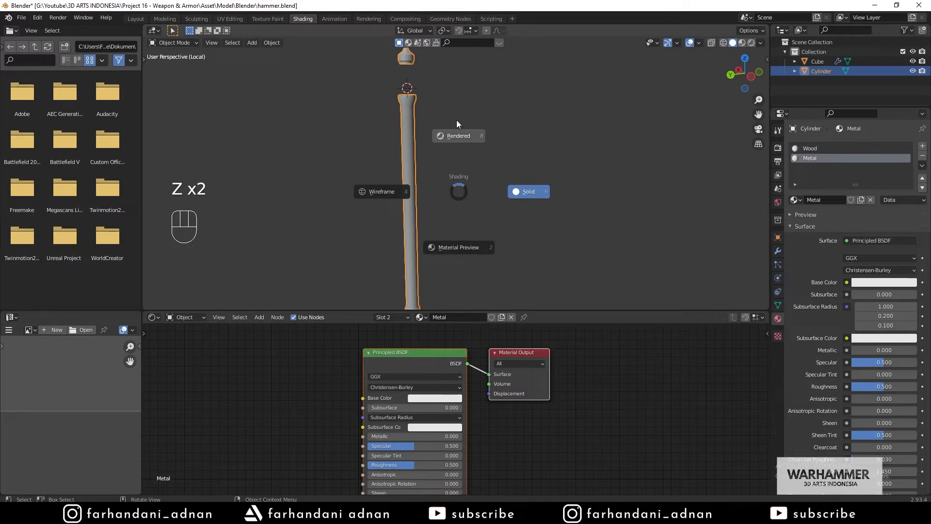
{"action": "left_click", "coordinate": [457, 141]}
{"action": "mouse_move", "coordinate": [476, 176]}
{"action": "middle_mouse_down", "text": "shift"}
{"action": "mouse_move", "coordinate": [453, 157]}
{"action": "mouse_move", "coordinate": [467, 209]}
{"action": "middle_mouse_up", "text": "shift"}
{"action": "scroll", "coordinate": [462, 157], "scroll_direction": "up", "scroll_amount": 4}
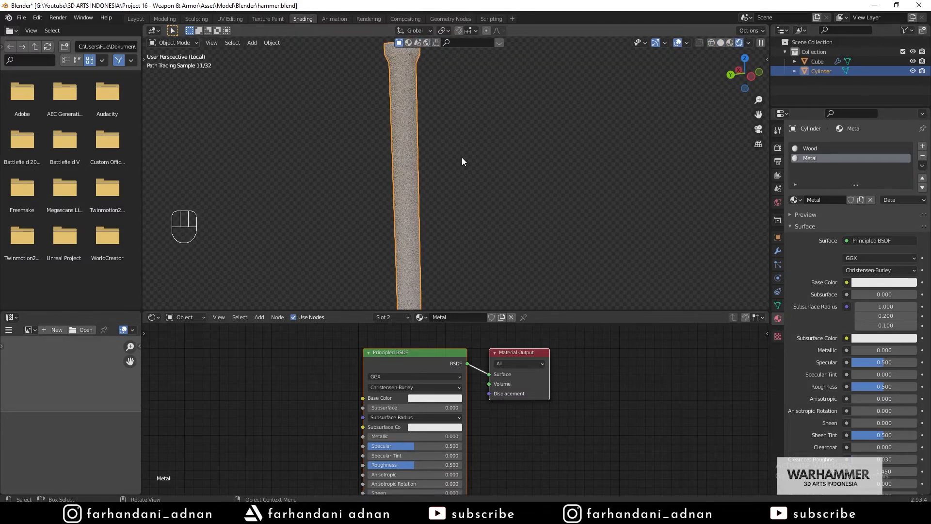
{"action": "middle_click_drag", "start_coordinate": [441, 140], "coordinate": [463, 173], "text": "shift"}
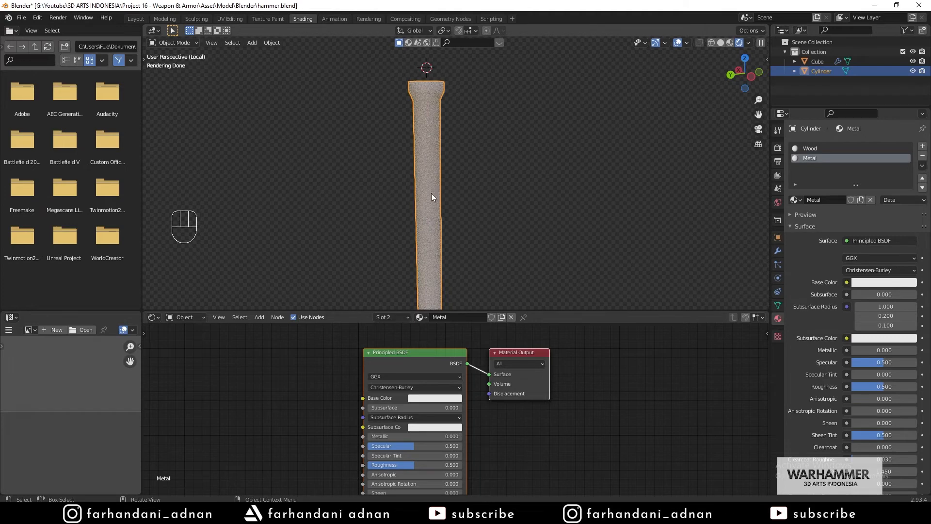
- Make the Wood slot active and open the Wood Rough texture folder in a small File Explorer window over Blender
{"action": "left_click", "coordinate": [810, 147]}
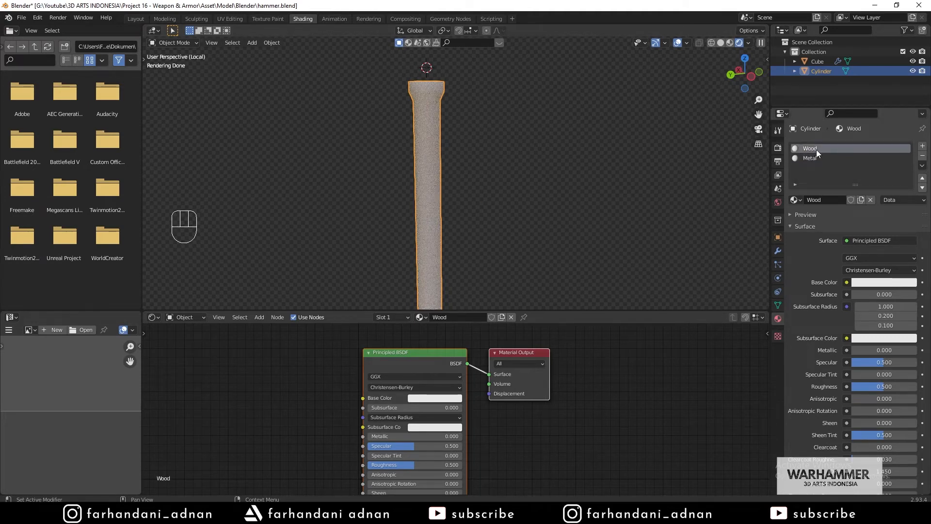
{"action": "middle_click_drag", "start_coordinate": [290, 415], "coordinate": [324, 391]}
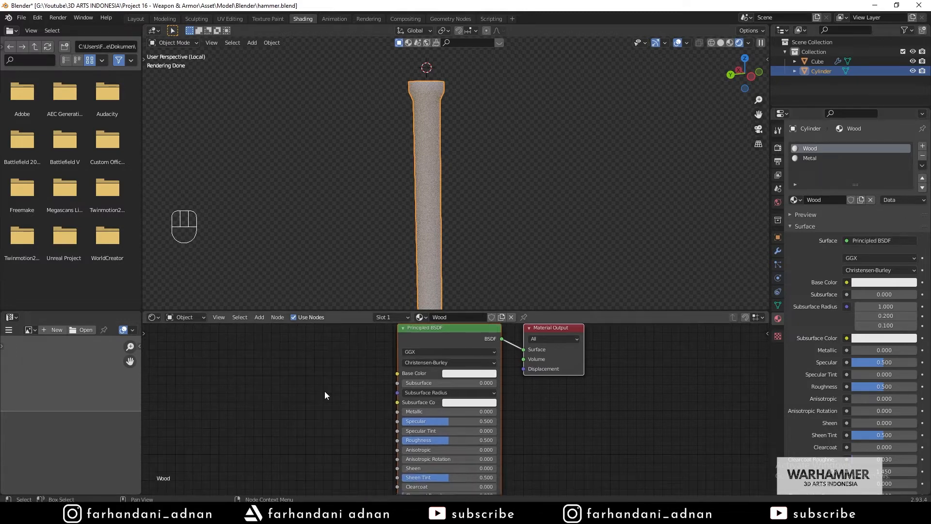
{"action": "left_click", "coordinate": [261, 513]}
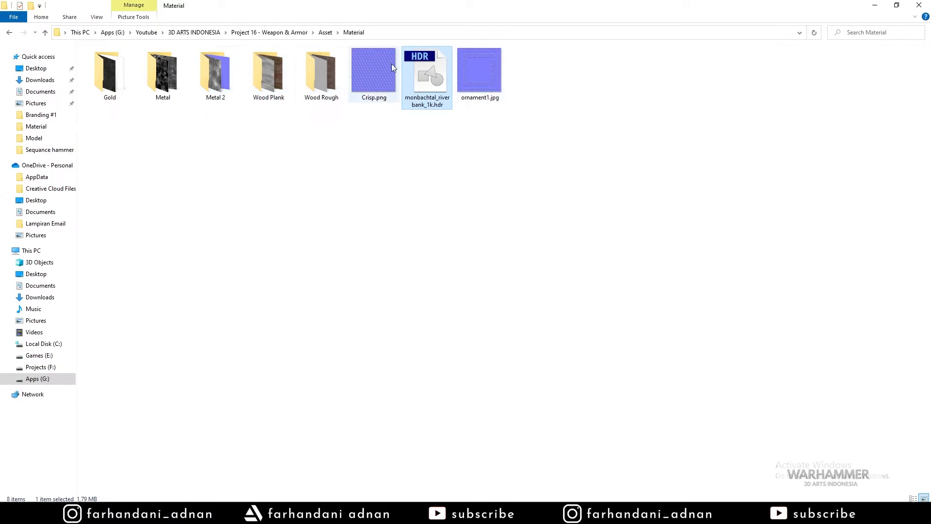
{"action": "left_click", "coordinate": [896, 5]}
{"action": "left_click_drag", "start_coordinate": [490, 101], "coordinate": [577, 66]}
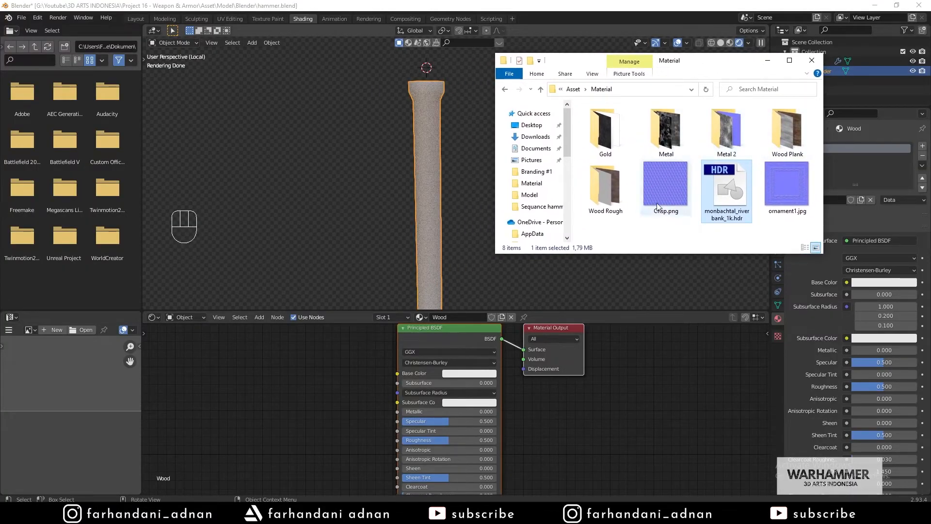
{"action": "double_click", "coordinate": [589, 190]}
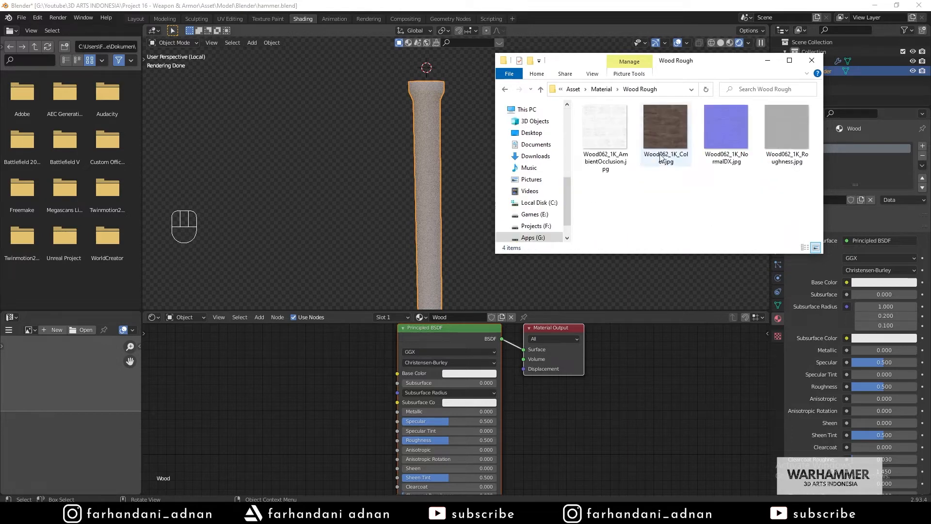
- Add Wood062_1K_Color.jpg to the Wood material as an image texture and connect its Color output to Base Color
{"action": "left_click", "coordinate": [687, 129]}
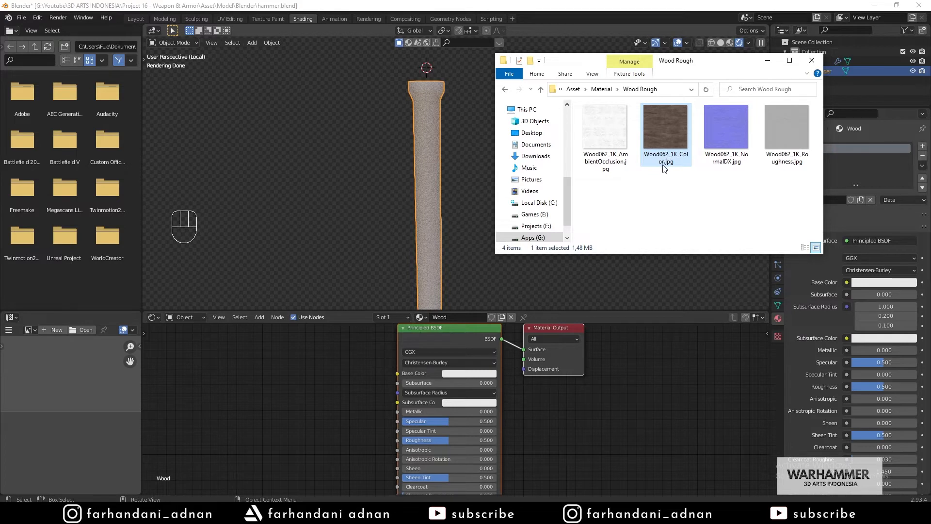
{"action": "left_click", "coordinate": [726, 127]}
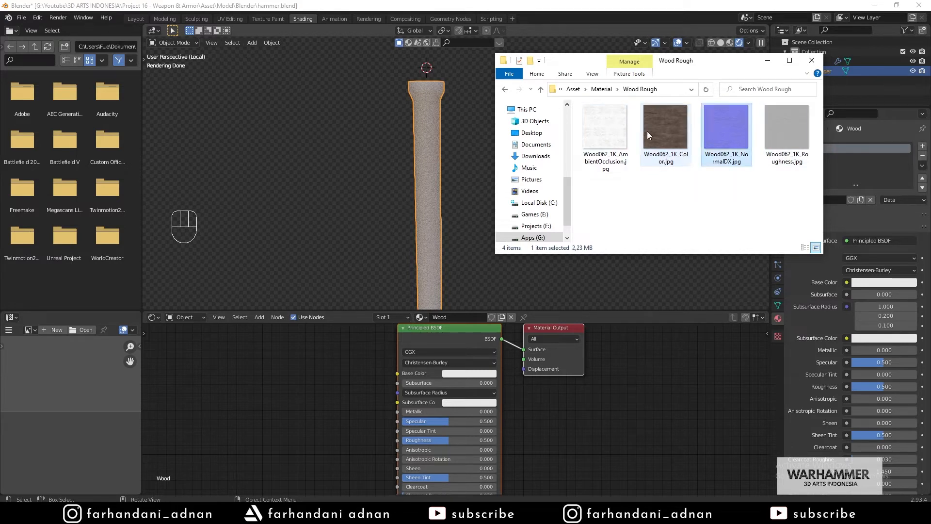
{"action": "left_click", "coordinate": [594, 138]}
{"action": "left_click", "coordinate": [671, 146]}
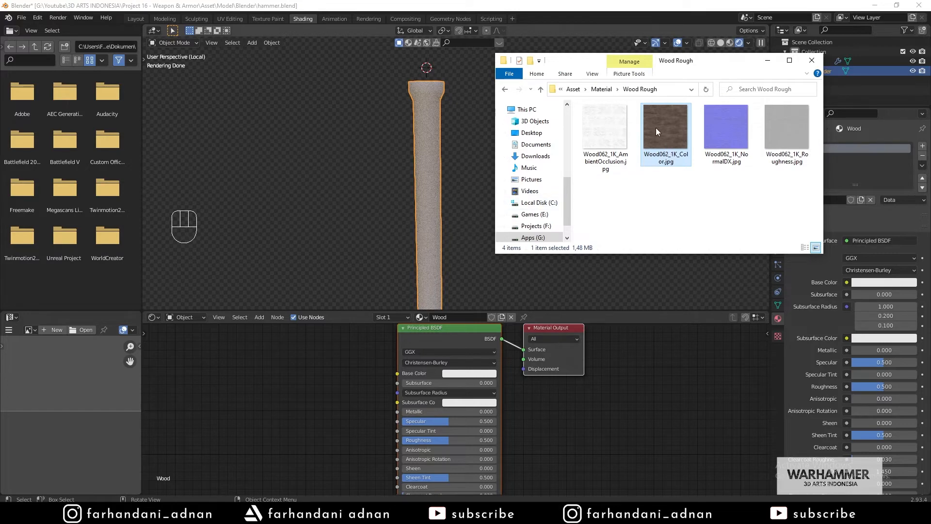
{"action": "left_click_drag", "start_coordinate": [297, 363], "coordinate": [297, 363]}
{"action": "left_click_drag", "start_coordinate": [353, 364], "coordinate": [398, 373]}
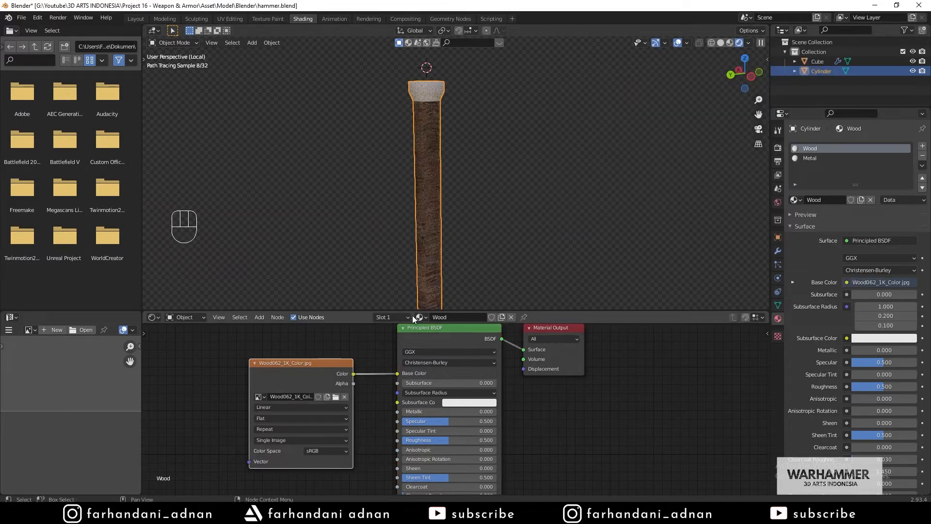
- Switch the viewport shading to Material Preview
{"action": "middle_click_drag", "start_coordinate": [417, 191], "coordinate": [443, 172]}
{"action": "key", "text": "z"}
{"action": "left_click", "coordinate": [466, 236]}
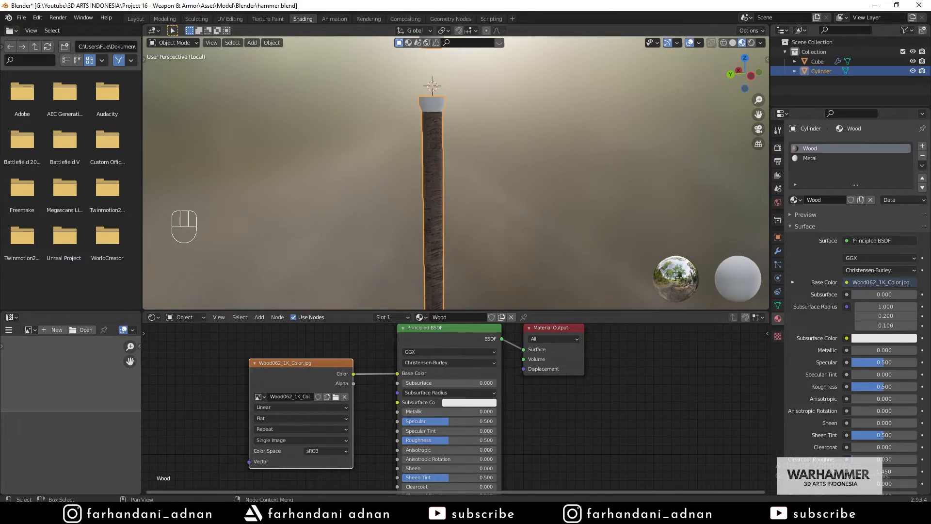
- Add Wood062_1K_Roughness.jpg from the Wood Rough folder to the Wood node tree and minimize File Explorer
{"action": "key", "text": "alt+Tab"}
{"action": "left_click", "coordinate": [778, 142]}
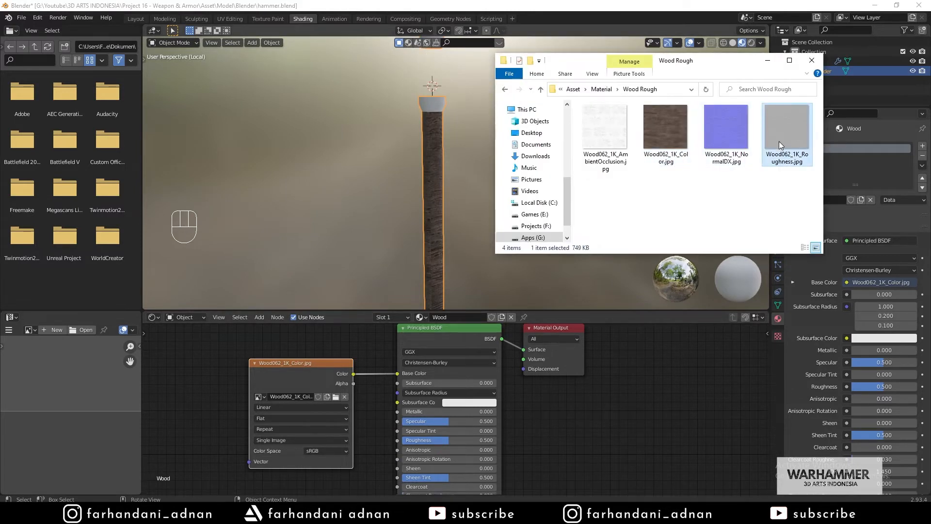
{"action": "left_click_drag", "start_coordinate": [784, 138], "coordinate": [198, 424]}
{"action": "left_click", "coordinate": [767, 61]}
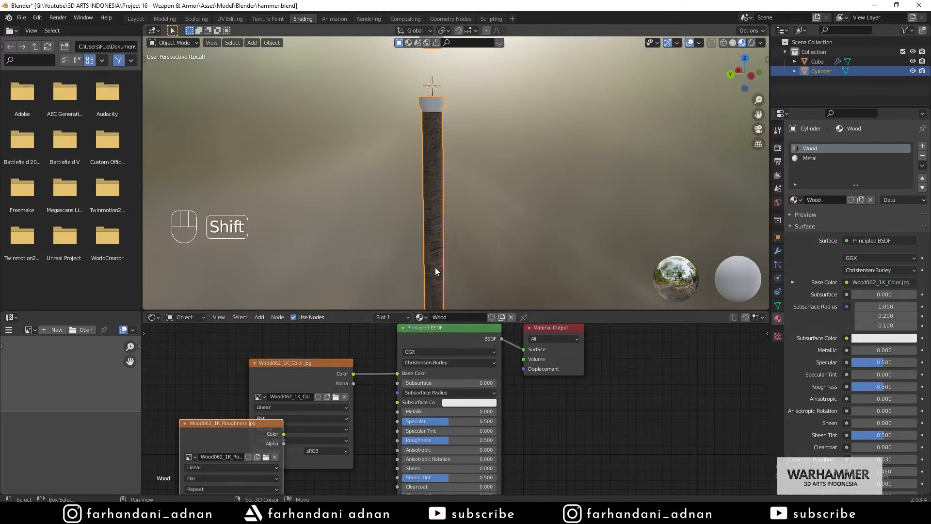
- Collapse the color texture node and place the roughness texture node below it, beside the Principled BSDF
{"action": "middle_click_drag", "start_coordinate": [435, 267], "coordinate": [435, 219], "text": "shift"}
{"action": "left_click_drag", "start_coordinate": [300, 364], "coordinate": [307, 349]}
{"action": "left_click", "coordinate": [261, 348]}
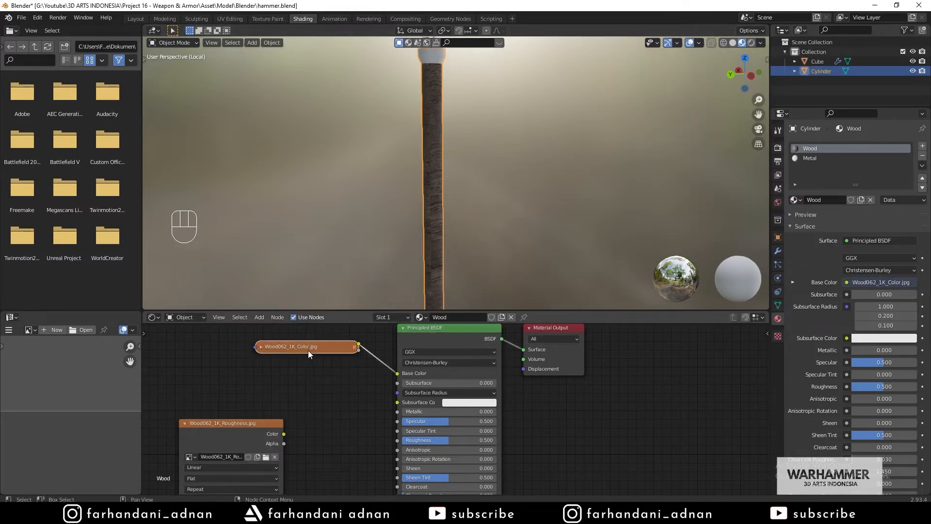
{"action": "left_click_drag", "start_coordinate": [250, 430], "coordinate": [318, 392]}
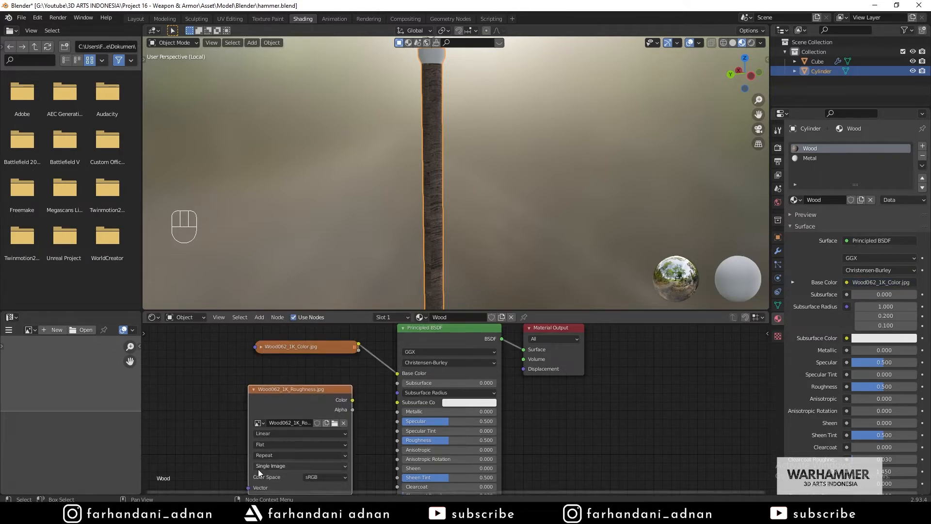
- Set the roughness texture's color space to Non-Color, checking it against the color texture's setting
{"action": "left_click", "coordinate": [262, 348]}
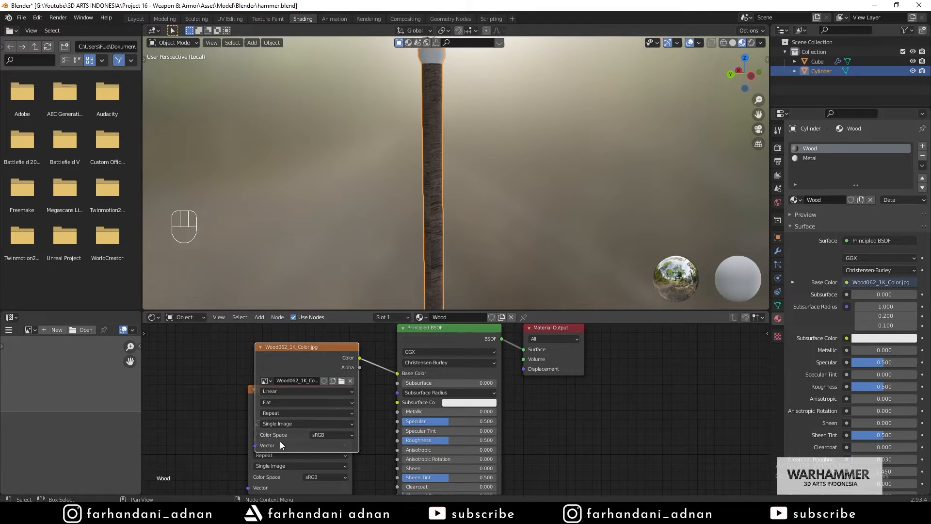
{"action": "left_click", "coordinate": [261, 348]}
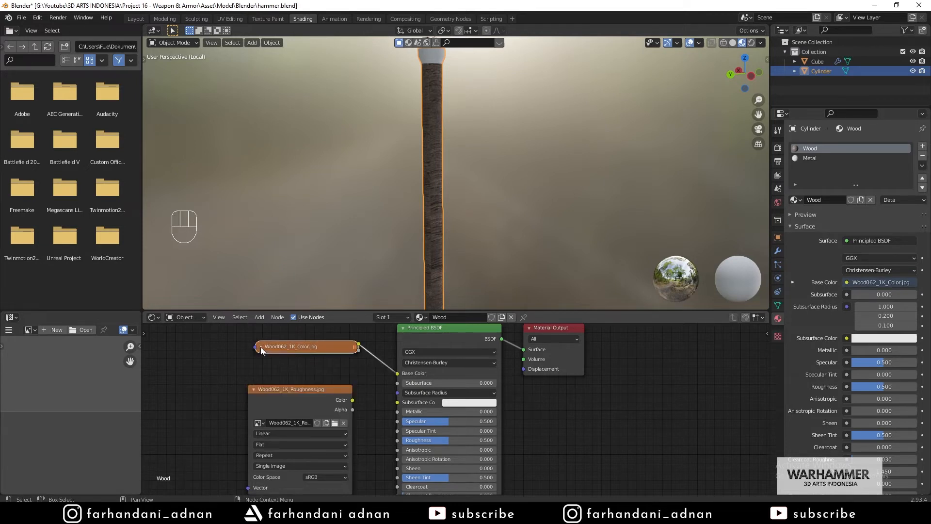
{"action": "left_click_drag", "start_coordinate": [310, 476], "coordinate": [325, 438]}
{"action": "left_click", "coordinate": [260, 347]}
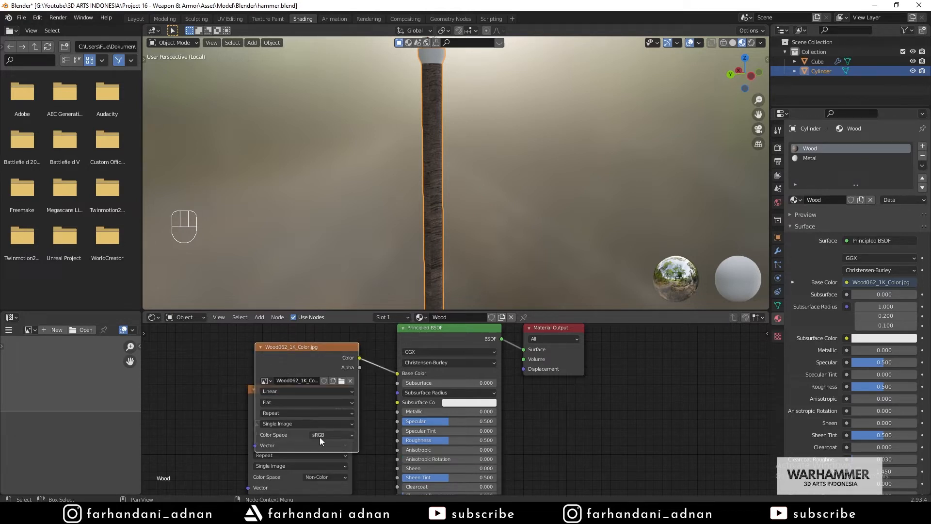
{"action": "left_click", "coordinate": [260, 347]}
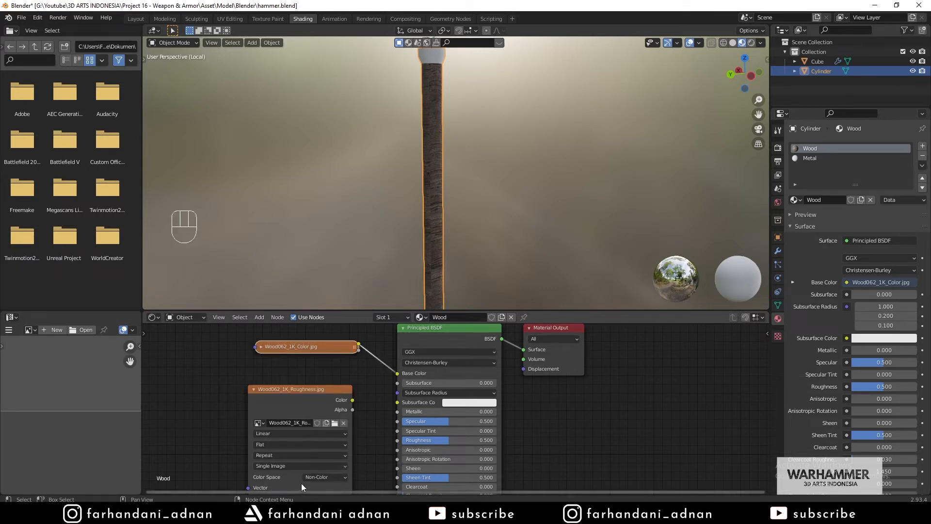
- Connect the roughness texture's Color output to the Roughness input of the Principled BSDF
{"action": "scroll", "coordinate": [566, 371], "scroll_direction": "down", "scroll_amount": 4, "text": "shift"}
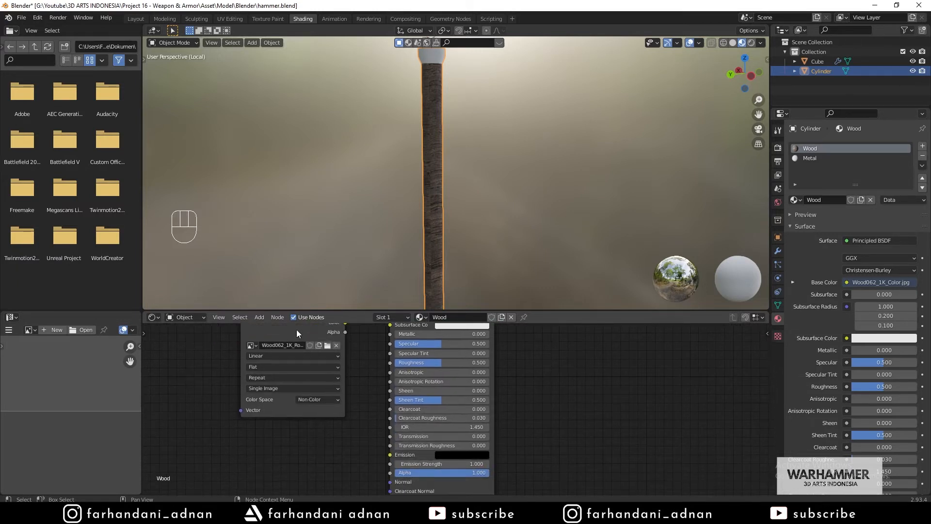
{"action": "left_click_drag", "start_coordinate": [297, 334], "coordinate": [397, 362]}
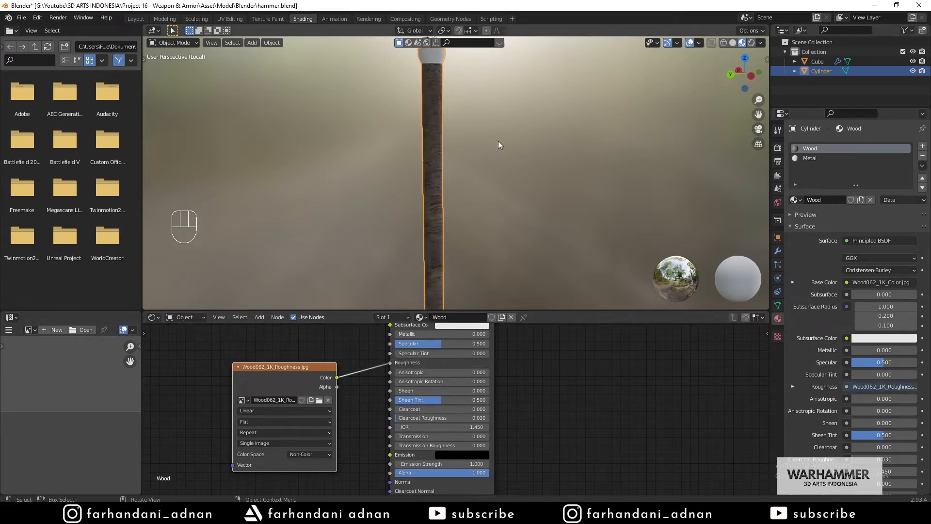
{"action": "scroll", "coordinate": [463, 125], "scroll_direction": "down", "scroll_amount": 1}
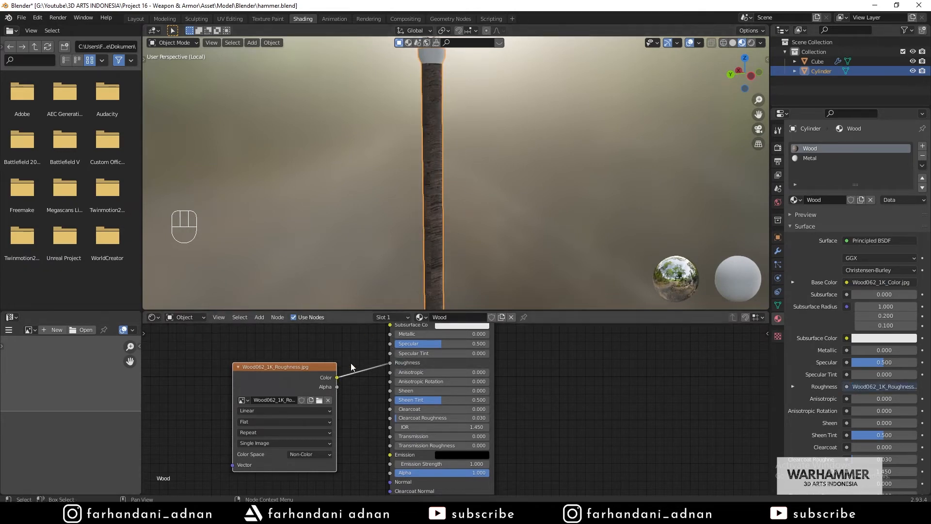
- Collapse and raise the roughness texture node, and add Wood062_1K_NormalDX.jpg from the Wood Rough folder in File Explorer to the Wood node tree
{"action": "left_click", "coordinate": [238, 367]}
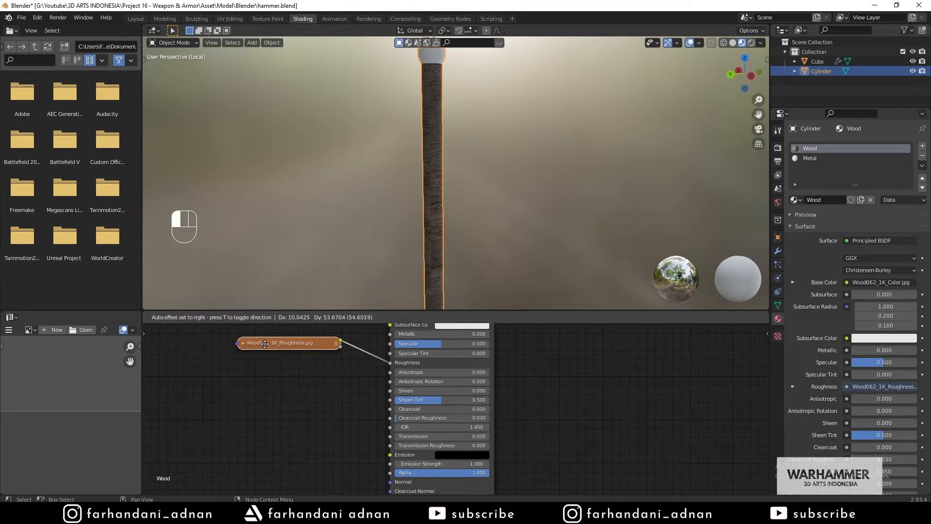
{"action": "key", "text": "alt+Tab"}
{"action": "left_click", "coordinate": [717, 140]}
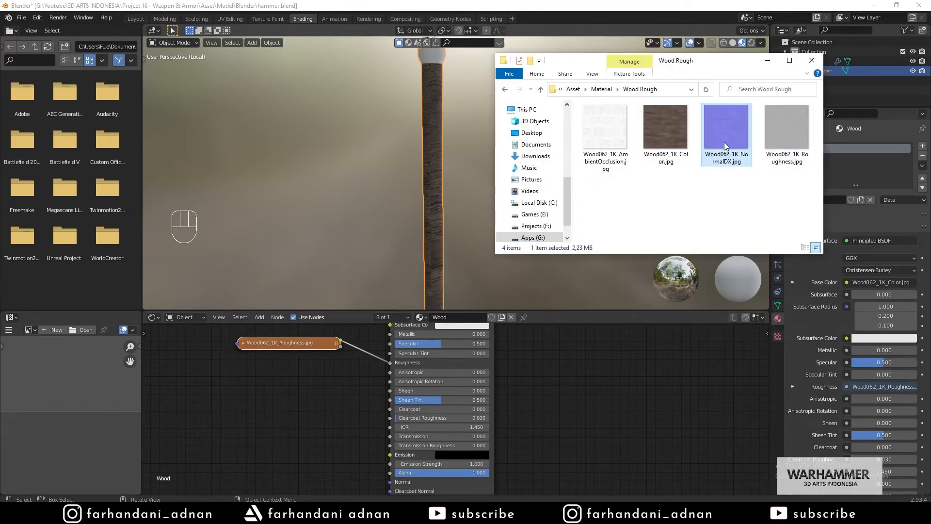
{"action": "left_click_drag", "start_coordinate": [726, 140], "coordinate": [275, 397]}
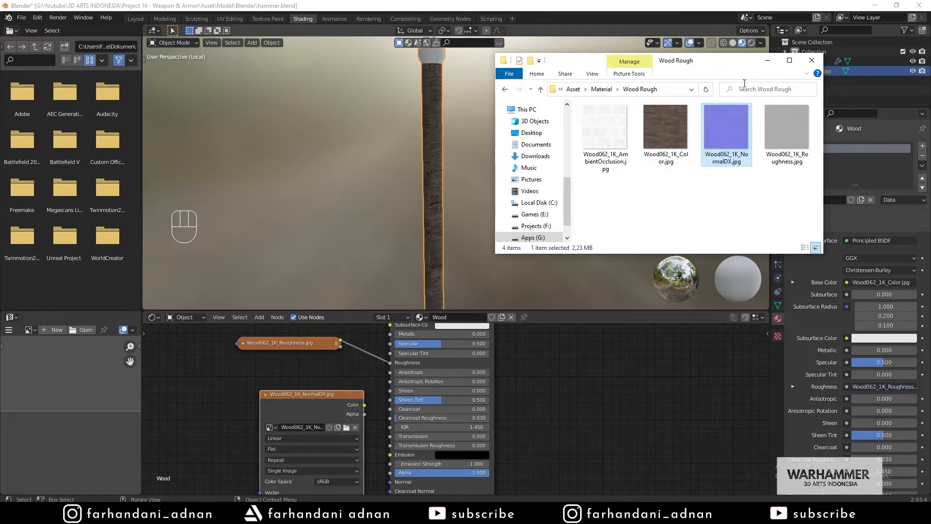
{"action": "left_click", "coordinate": [769, 61]}
- Set the color space of the Wood062_1K_NormalDX.jpg texture node to Non-Color
{"action": "middle_click_drag", "start_coordinate": [563, 420], "coordinate": [576, 386]}
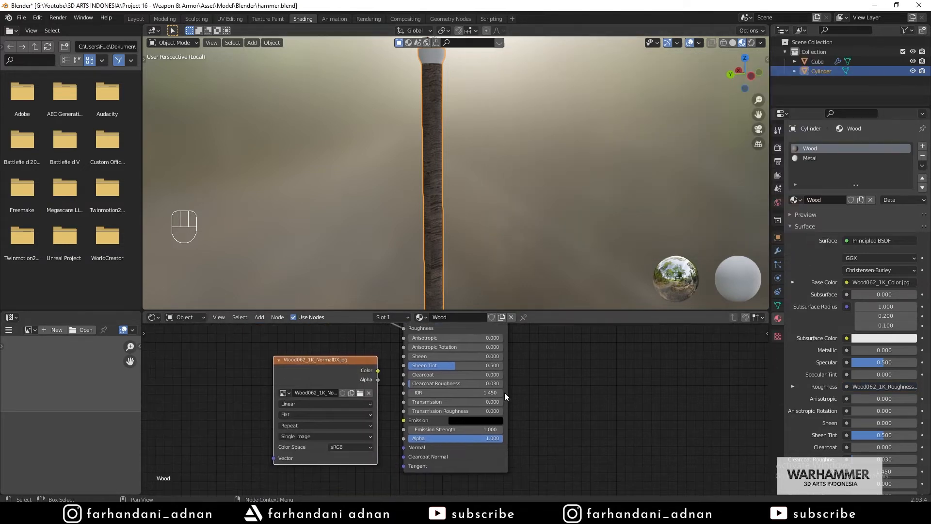
{"action": "left_click_drag", "start_coordinate": [329, 359], "coordinate": [321, 357]}
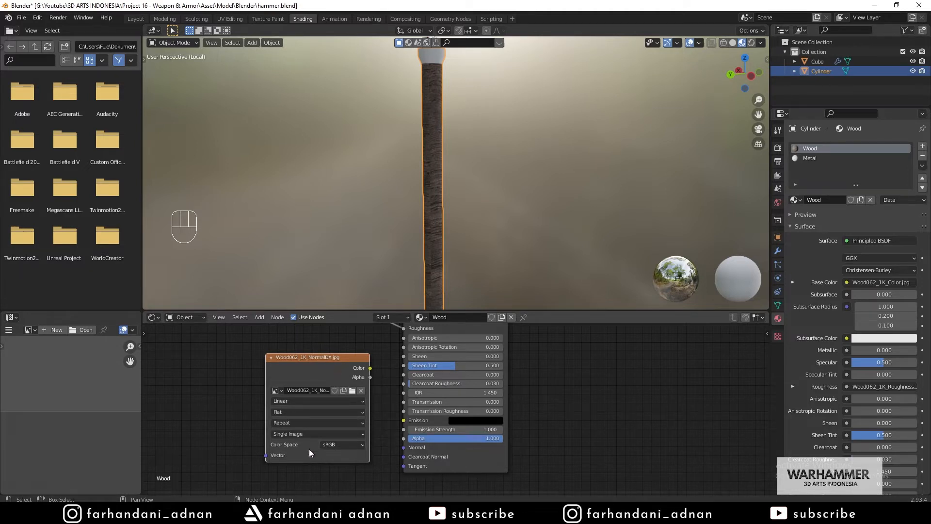
{"action": "left_click", "coordinate": [349, 449]}
{"action": "left_click", "coordinate": [351, 407]}
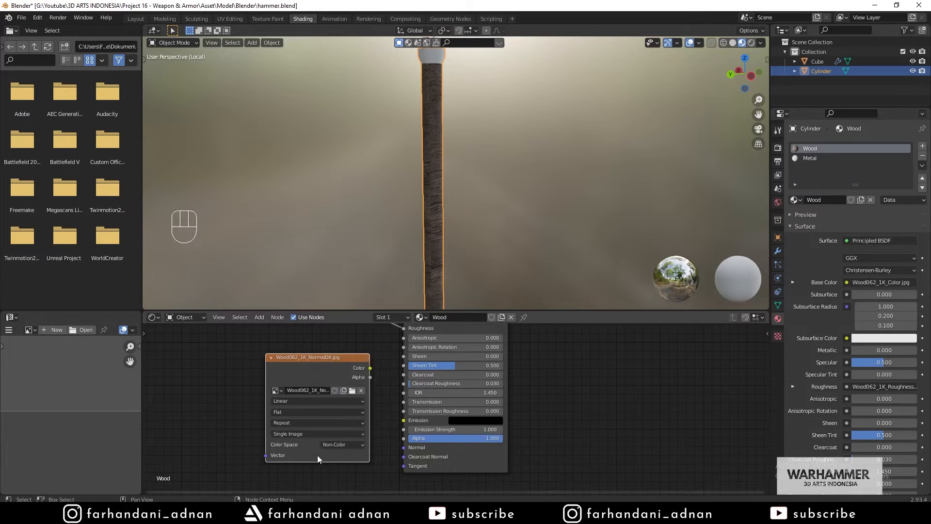
- Collapse the normal texture node and arrange the texture nodes in a column beside the Principled BSDF, leaving space next to its Normal input
{"action": "left_click", "coordinate": [271, 357]}
{"action": "left_click_drag", "start_coordinate": [319, 363], "coordinate": [309, 383]}
{"action": "middle_click_drag", "start_coordinate": [501, 378], "coordinate": [514, 450]}
{"action": "scroll", "coordinate": [359, 381], "scroll_direction": "down", "scroll_amount": 4}
{"action": "left_click_drag", "start_coordinate": [355, 335], "coordinate": [347, 368]}
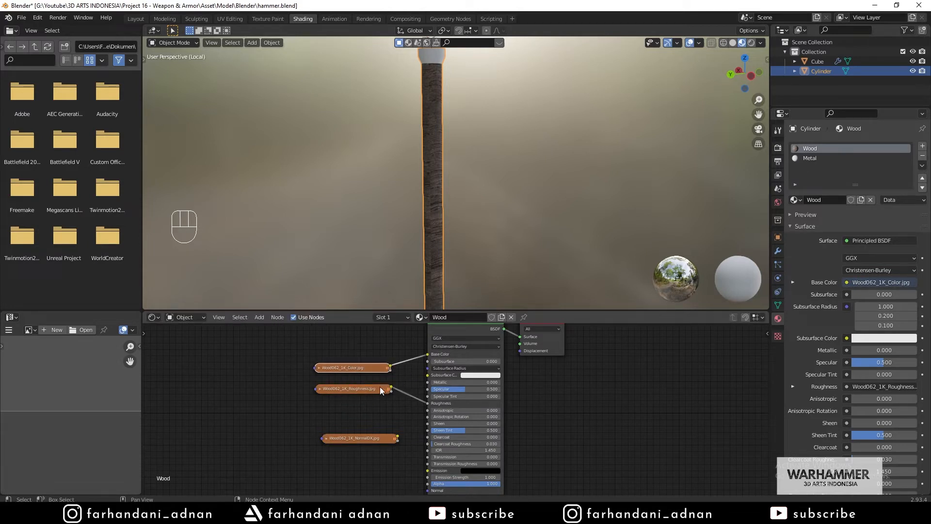
{"action": "left_click", "coordinate": [367, 390]}
{"action": "middle_click_drag", "start_coordinate": [524, 443], "coordinate": [517, 408]}
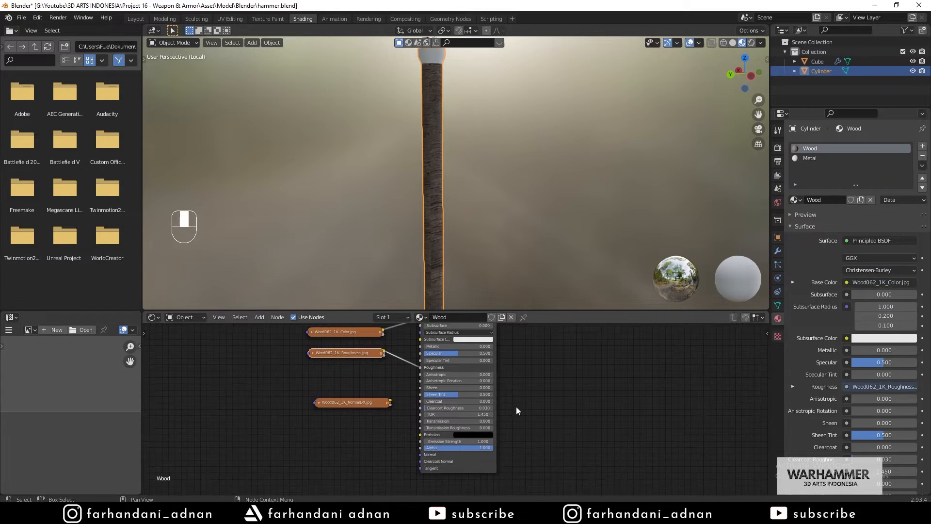
{"action": "left_click_drag", "start_coordinate": [360, 405], "coordinate": [399, 437]}
{"action": "middle_click_drag", "start_coordinate": [497, 445], "coordinate": [504, 417]}
{"action": "scroll", "coordinate": [458, 427], "scroll_direction": "up", "scroll_amount": 2}
{"action": "left_click_drag", "start_coordinate": [298, 364], "coordinate": [298, 393]}
{"action": "key", "text": "shift+a"}
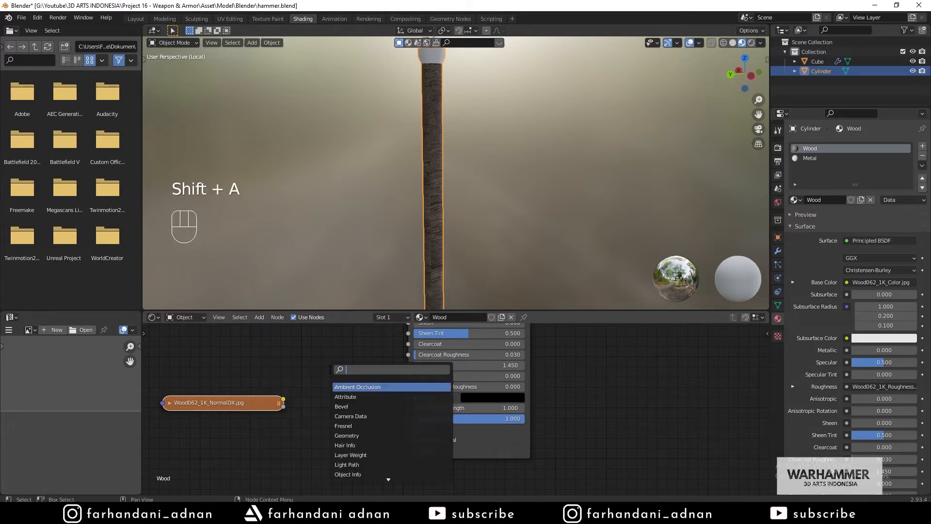
{"action": "type", "text": "normal"}
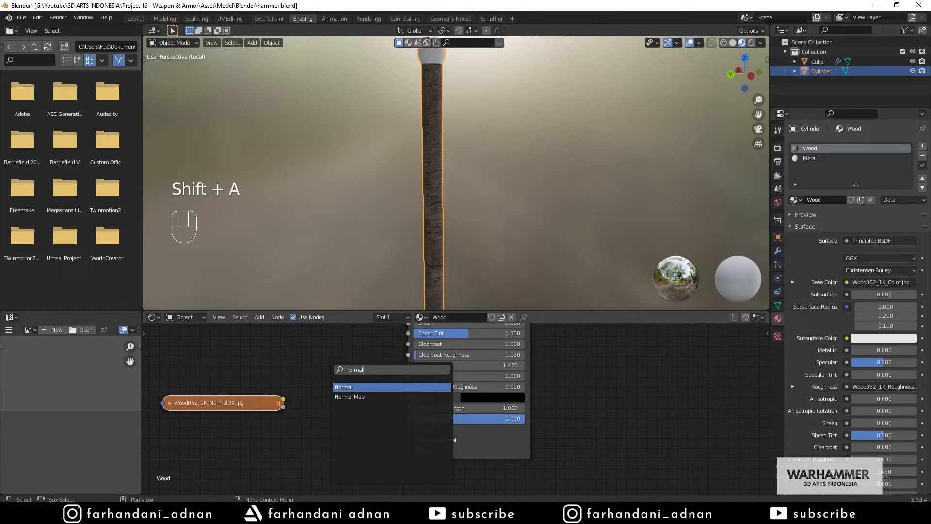
{"action": "key", "text": "Escape"}
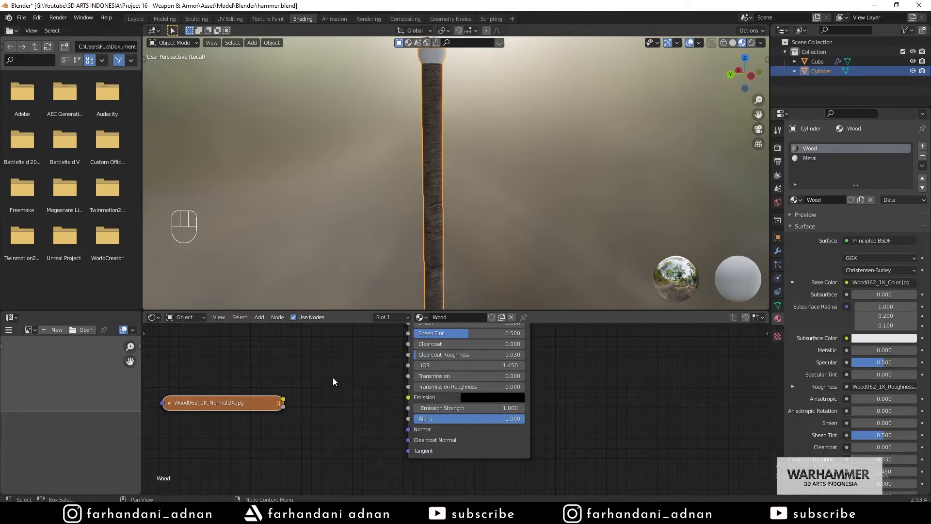
- Add a Normal Map node, linking the normal texture's Color to its Color input and its Normal output to the Principled BSDF's Normal
{"action": "key", "text": "shift+a"}
{"action": "left_click", "coordinate": [337, 380]}
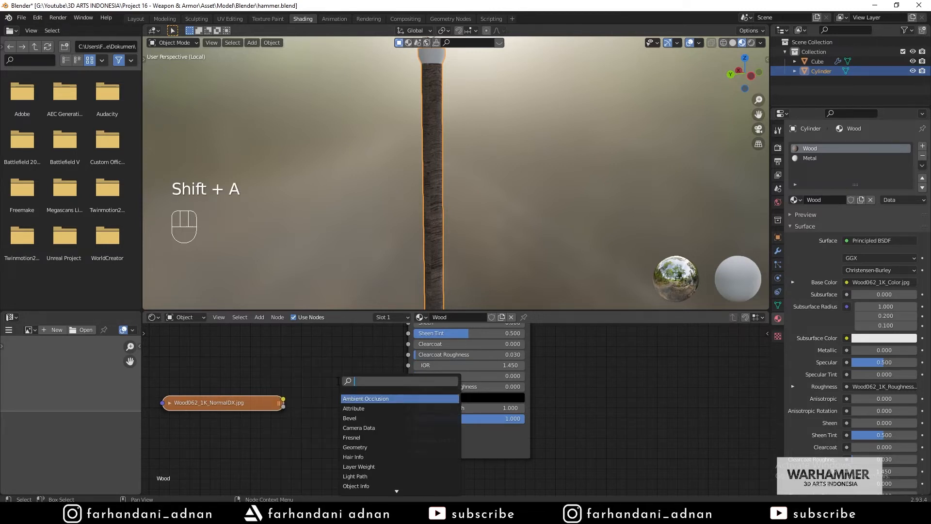
{"action": "type", "text": "norma"}
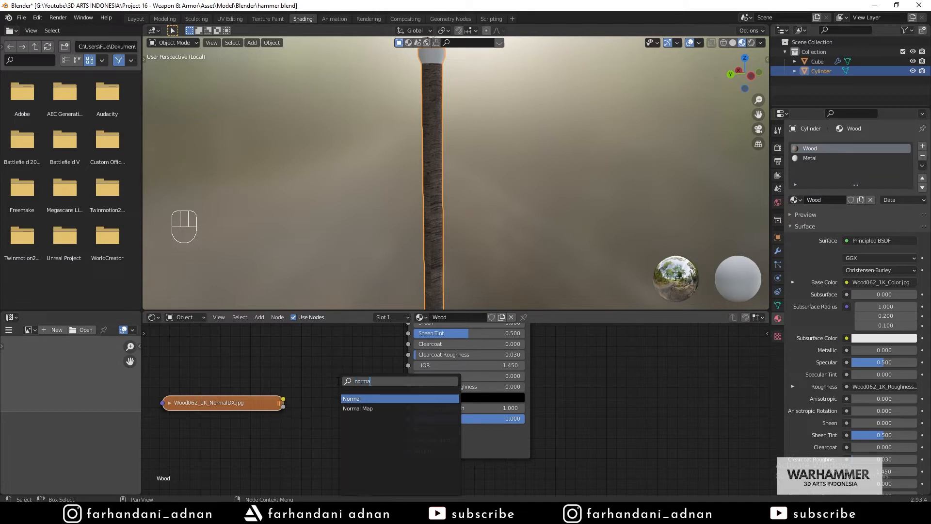
{"action": "left_click", "coordinate": [363, 408]}
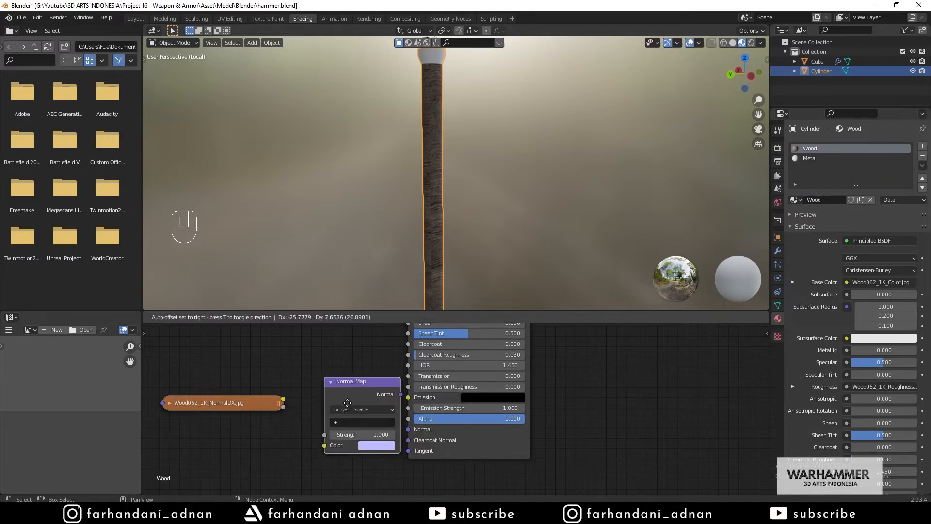
{"action": "mouse_move", "coordinate": [285, 401]}
{"action": "left_mouse_down"}
{"action": "mouse_move", "coordinate": [309, 426]}
{"action": "mouse_move", "coordinate": [311, 445]}
{"action": "left_mouse_up"}
{"action": "left_click_drag", "start_coordinate": [388, 394], "coordinate": [408, 429]}
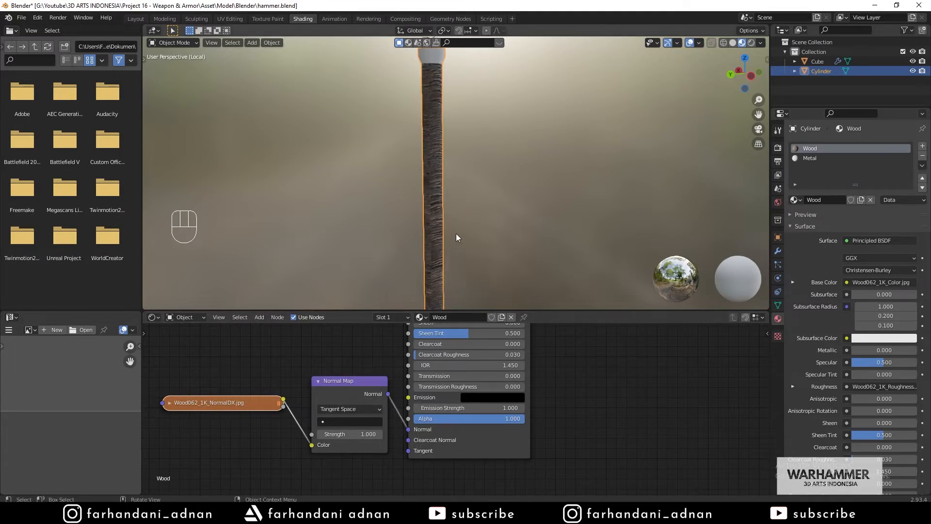
- Set the Normal Map node's Strength to 0.5 and check the wood relief along the handle
{"action": "scroll", "coordinate": [452, 161], "scroll_direction": "up", "scroll_amount": 2}
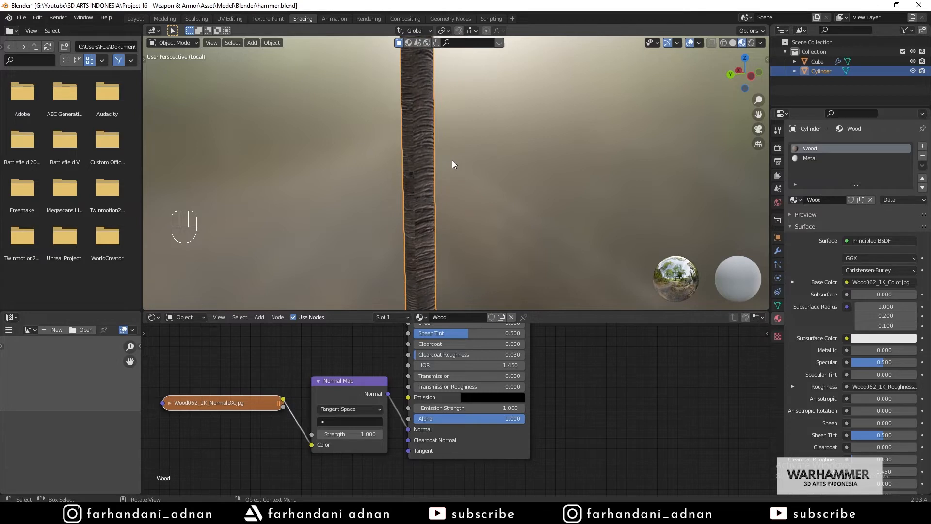
{"action": "left_click", "coordinate": [359, 433]}
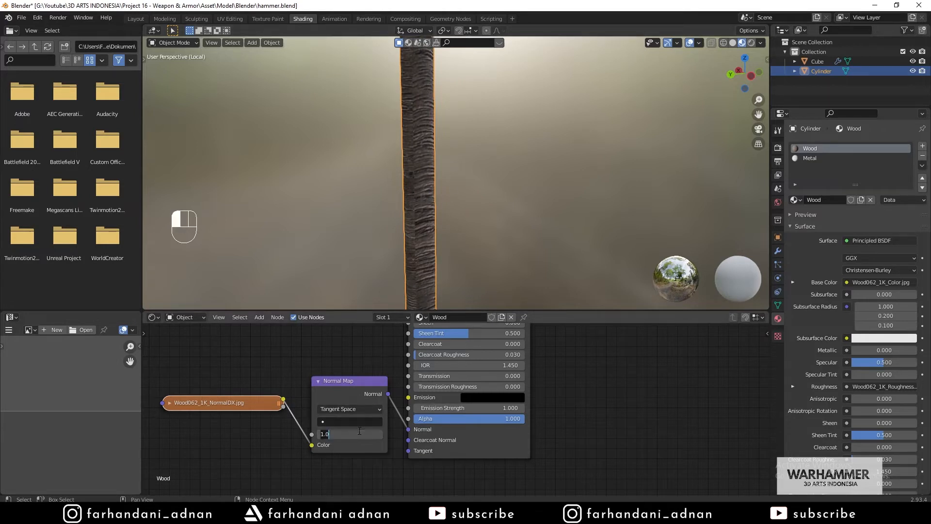
{"action": "key", "text": "Return"}
{"action": "middle_click_drag", "start_coordinate": [449, 181], "coordinate": [415, 183]}
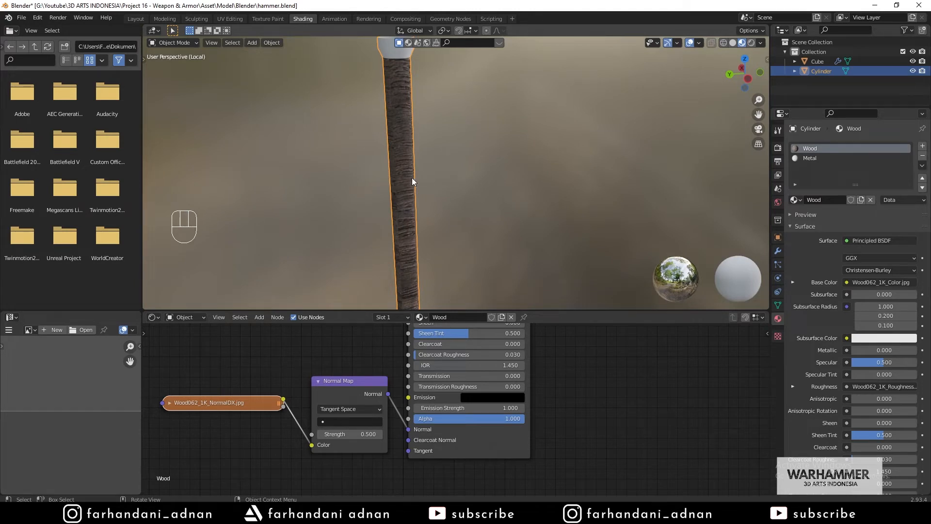
{"action": "middle_click_drag", "start_coordinate": [431, 130], "coordinate": [409, 123]}
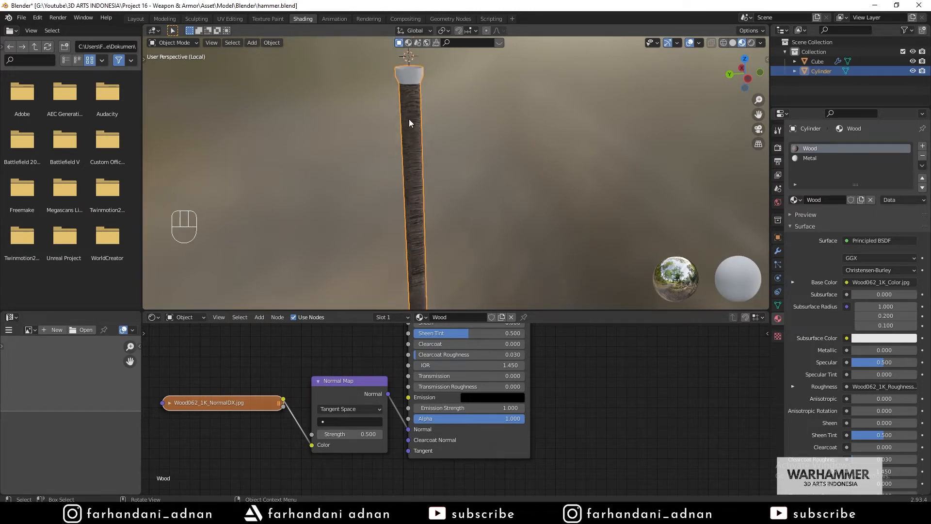
{"action": "middle_click_drag", "start_coordinate": [423, 158], "coordinate": [422, 138]}
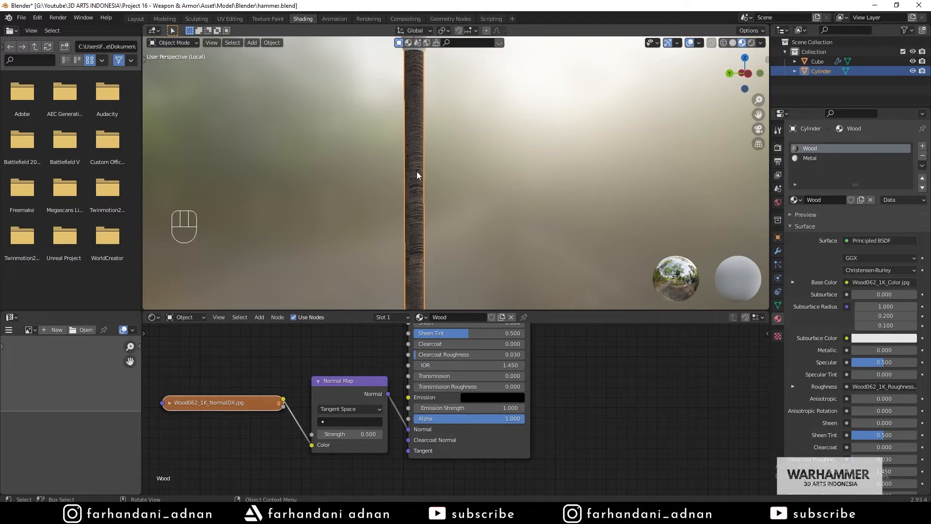
{"action": "middle_click_drag", "start_coordinate": [420, 181], "coordinate": [421, 188]}
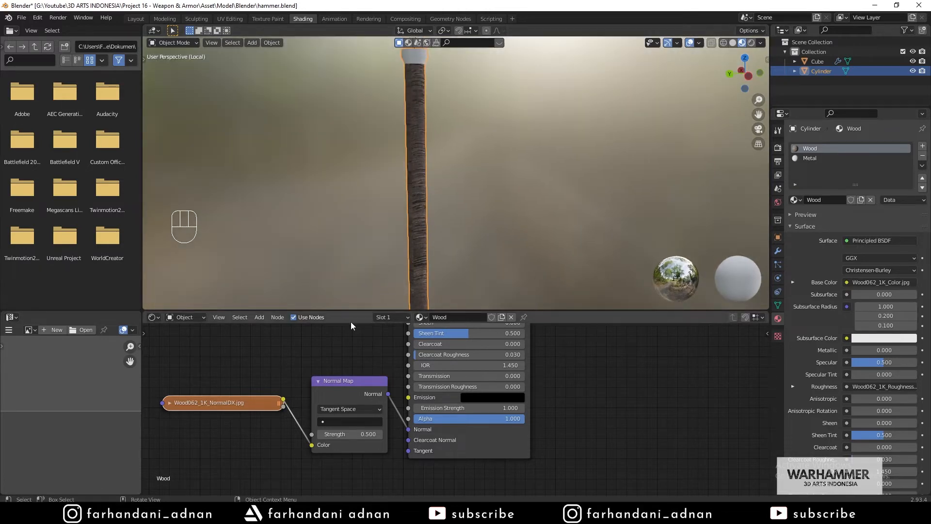
- Move the normal texture node up beneath the roughness texture and add a Mapping node in front of the three texture nodes
{"action": "scroll", "coordinate": [350, 357], "scroll_direction": "down", "scroll_amount": 2}
{"action": "left_click_drag", "start_coordinate": [331, 404], "coordinate": [368, 347]}
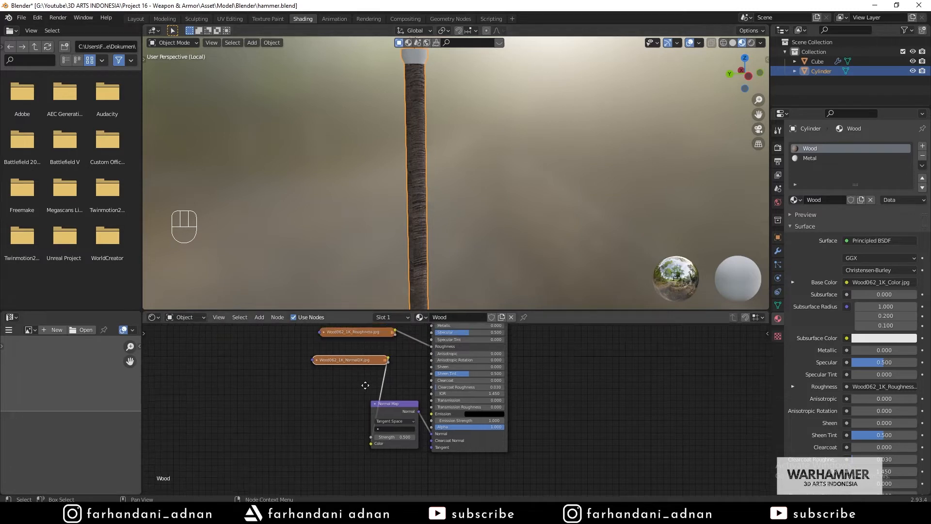
{"action": "middle_click_drag", "start_coordinate": [354, 360], "coordinate": [407, 429]}
{"action": "key", "text": "shift+a"}
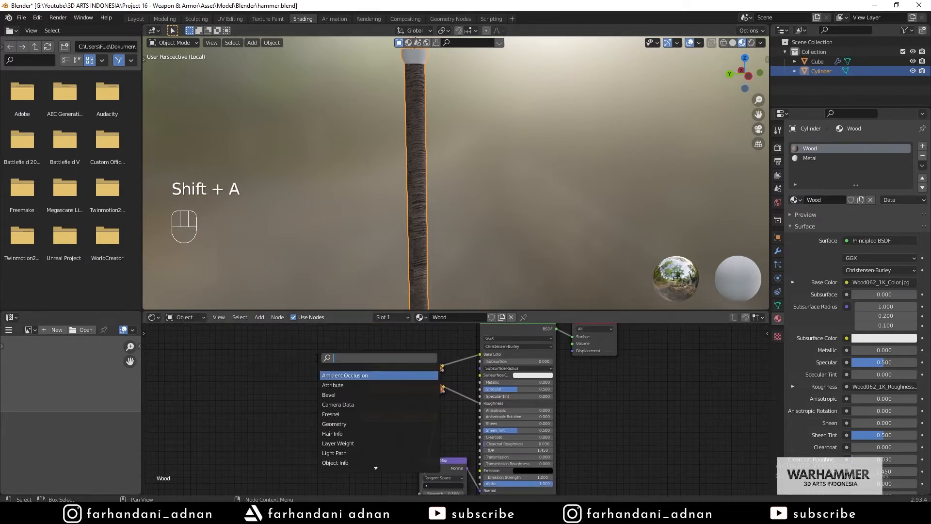
{"action": "type", "text": "pp"}
{"action": "key", "text": "Return"}
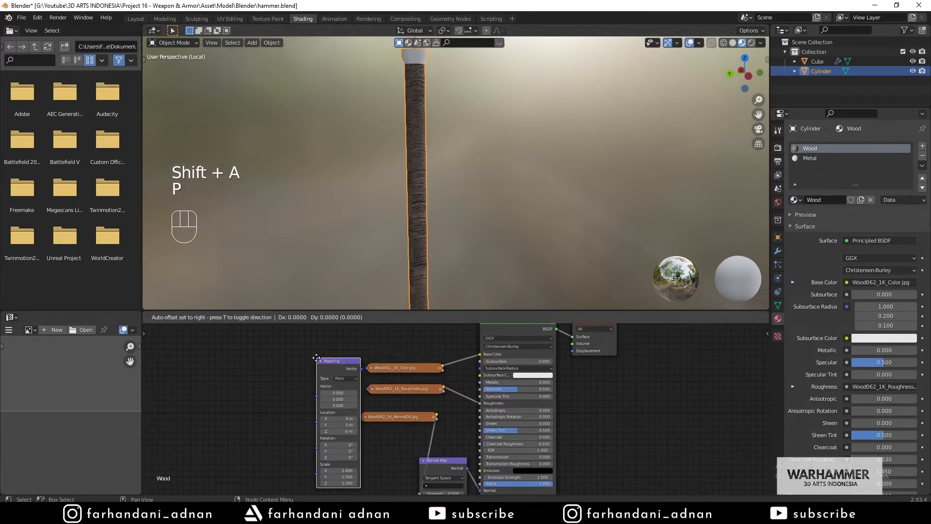
{"action": "left_click", "coordinate": [306, 356]}
- Add a Texture Coordinate node in front of the Mapping node and line up the two nodes
{"action": "scroll", "coordinate": [240, 380], "scroll_direction": "up", "scroll_amount": 5}
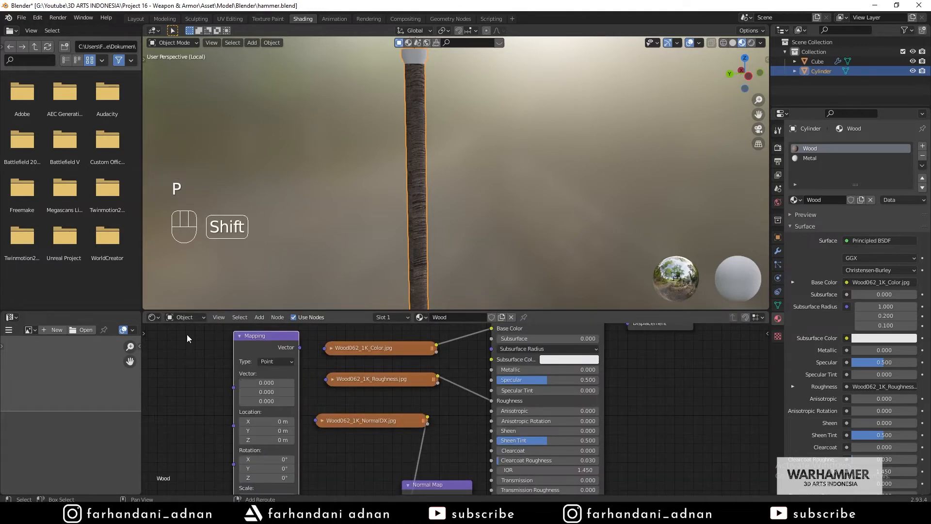
{"action": "middle_click_drag", "start_coordinate": [220, 372], "coordinate": [241, 360], "text": "shift"}
{"action": "key", "text": "shift+a"}
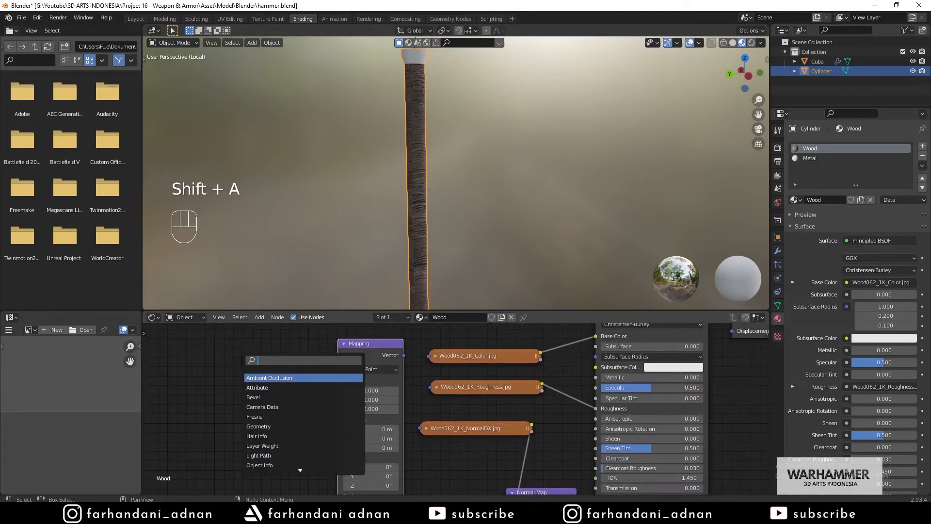
{"action": "type", "text": "coor"}
{"action": "key", "text": "Return"}
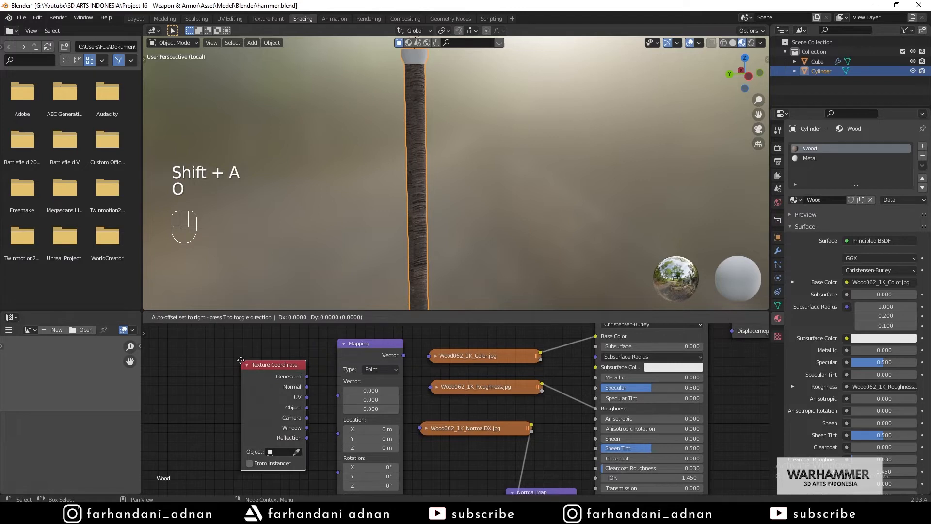
{"action": "left_click", "coordinate": [247, 334]}
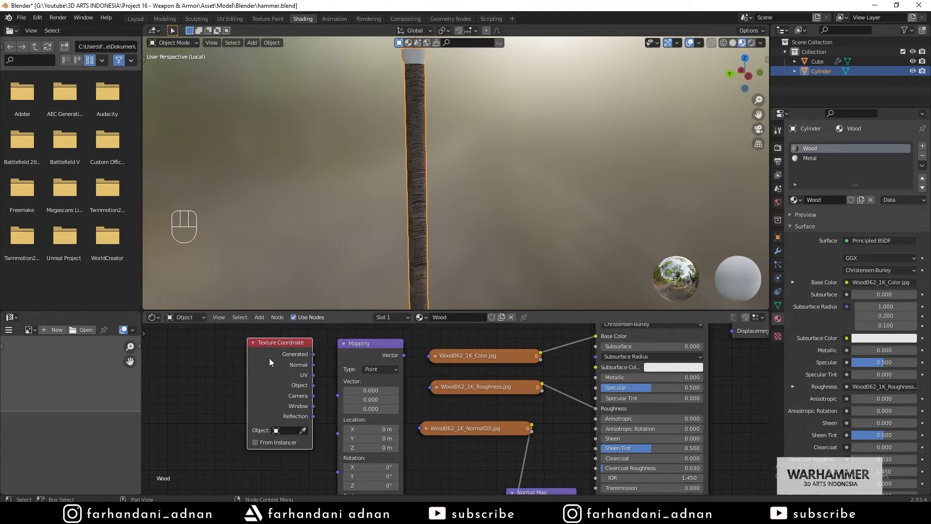
{"action": "left_click_drag", "start_coordinate": [283, 345], "coordinate": [284, 350]}
{"action": "left_click_drag", "start_coordinate": [367, 343], "coordinate": [364, 347]}
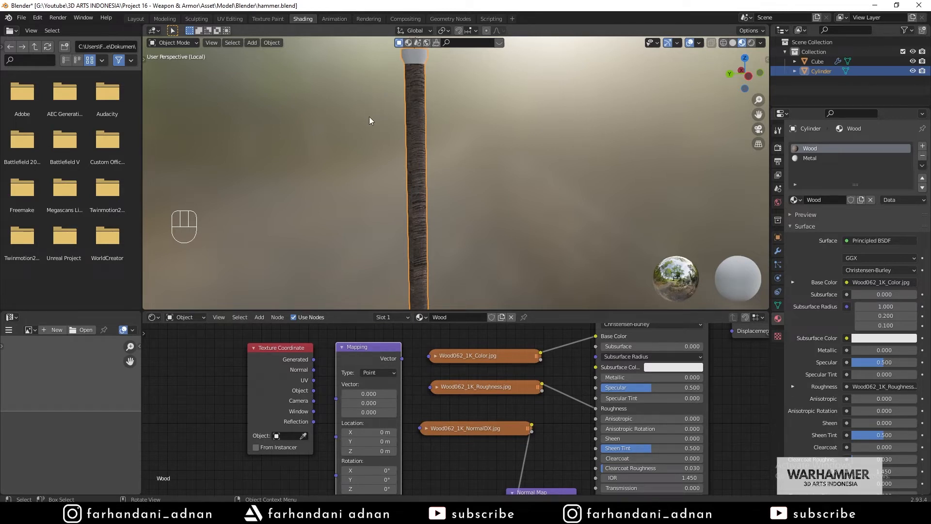
{"action": "key", "text": "Tab"}
{"action": "left_click", "coordinate": [379, 43]}
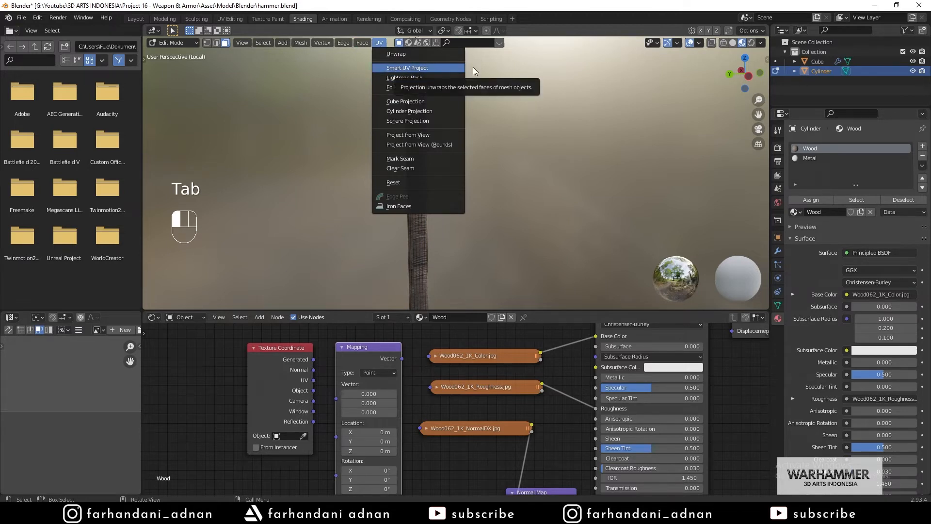
{"action": "left_click", "coordinate": [409, 68]}
{"action": "key", "text": "Tab"}
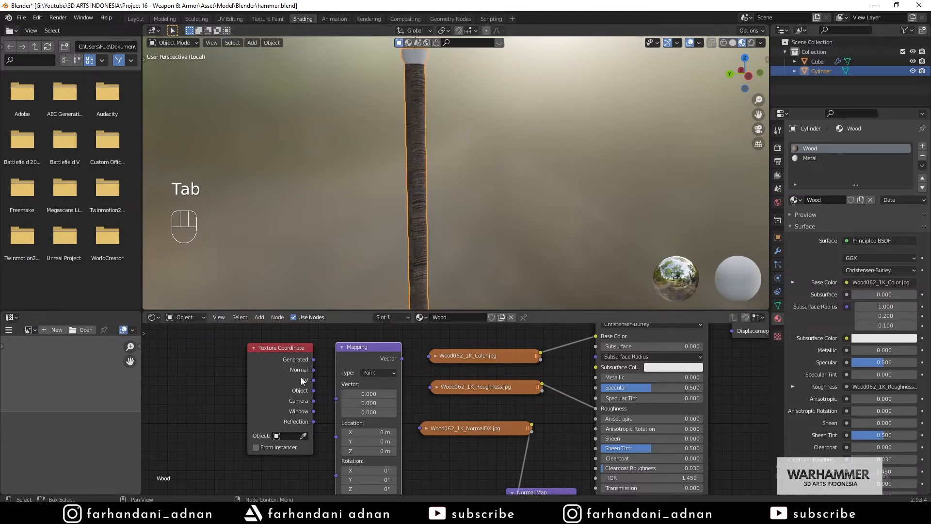
- Connect Texture Coordinate's UV output to Mapping's Vector input, and Mapping's Vector output to the color texture's Vector input
{"action": "left_click_drag", "start_coordinate": [301, 381], "coordinate": [335, 398]}
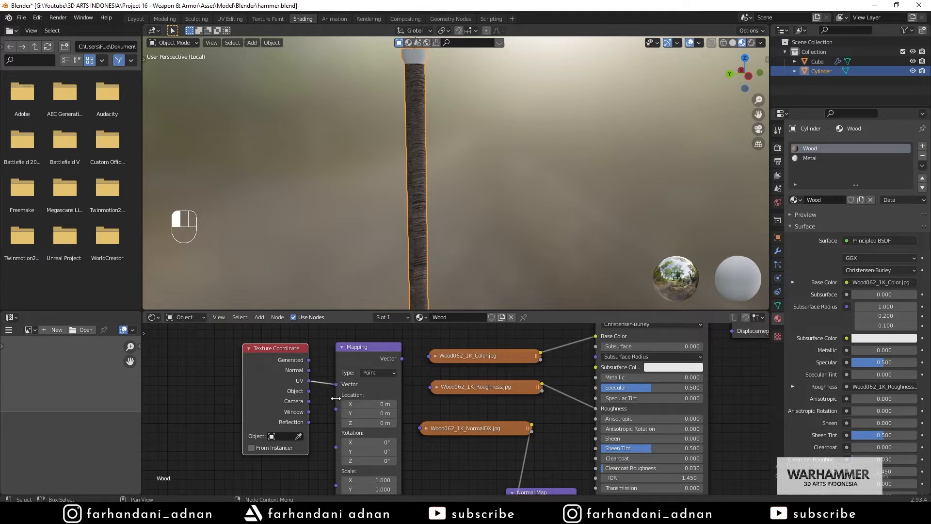
{"action": "left_click_drag", "start_coordinate": [398, 359], "coordinate": [430, 356]}
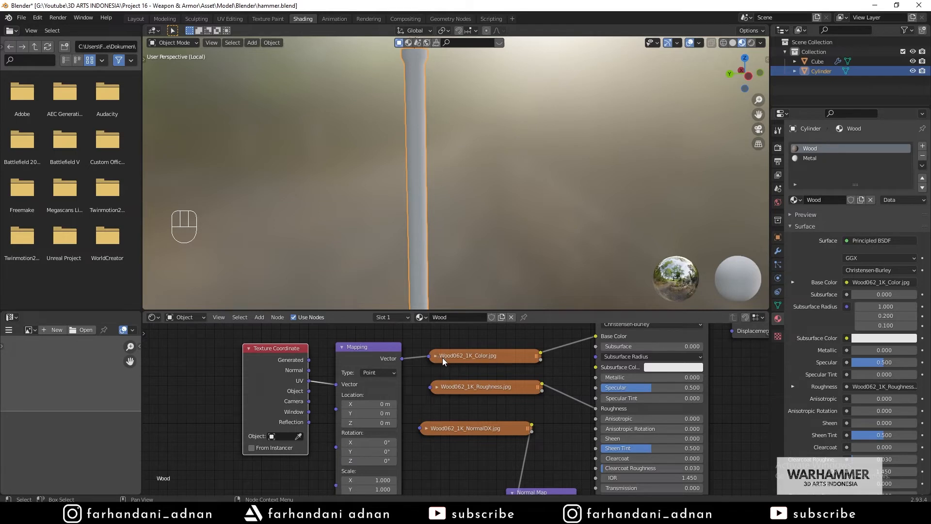
{"action": "left_click", "coordinate": [435, 356]}
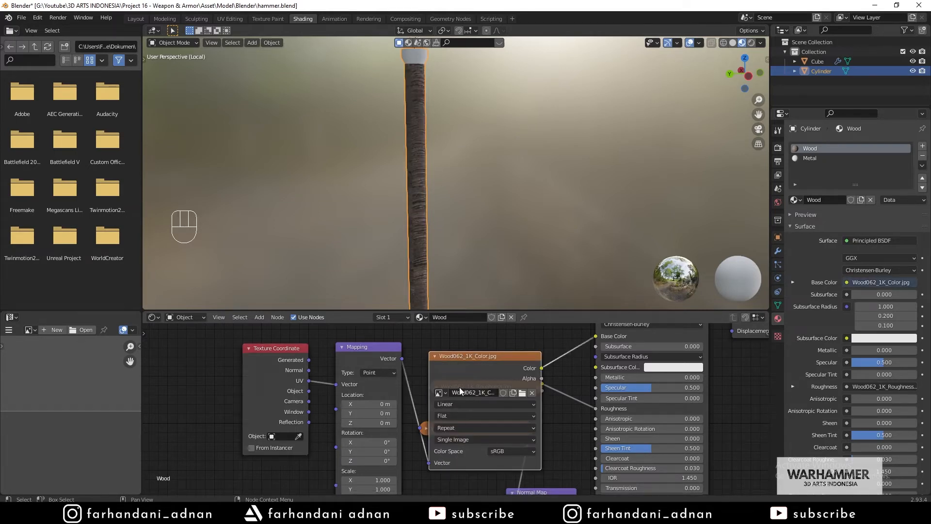
{"action": "left_click", "coordinate": [434, 356]}
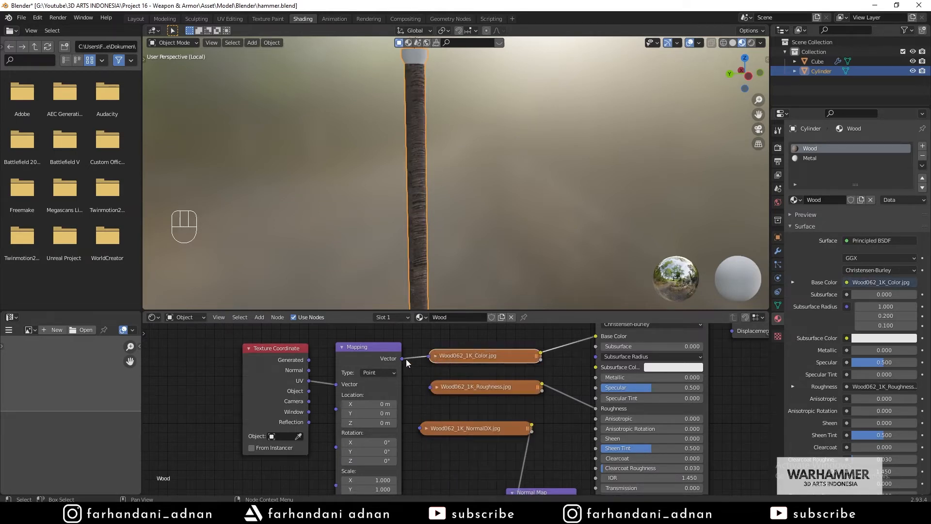
- Connect Mapping's Vector output to the Vector inputs of the wood roughness and normal textures
{"action": "left_click_drag", "start_coordinate": [402, 359], "coordinate": [431, 387]}
{"action": "left_click_drag", "start_coordinate": [402, 359], "coordinate": [421, 428]}
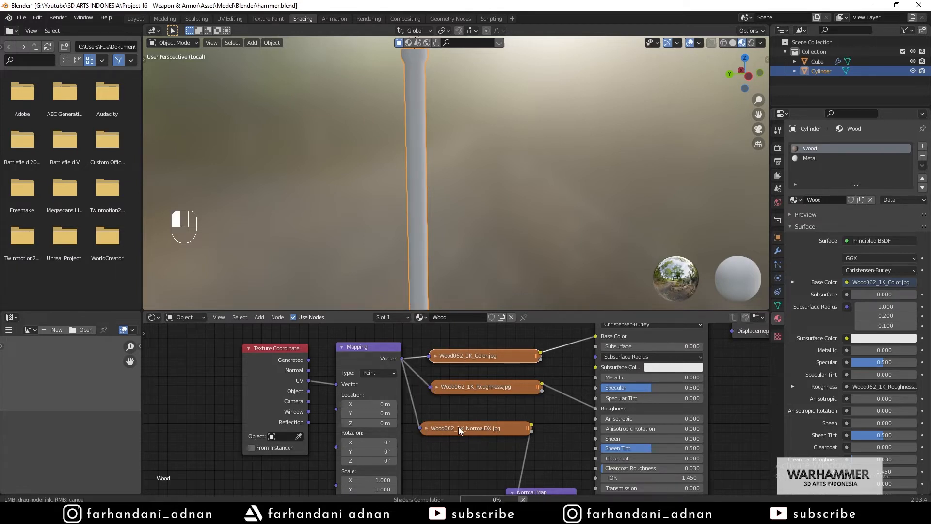
{"action": "middle_click_drag", "start_coordinate": [475, 455], "coordinate": [446, 377]}
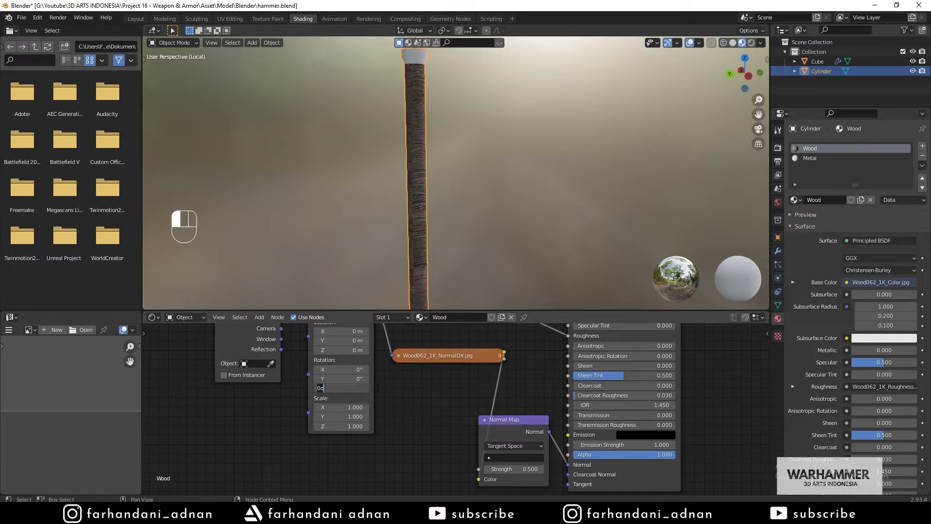
- Set the Mapping node's Z rotation to 90° so the wood grain follows the handle's length
{"action": "scroll", "coordinate": [383, 428], "scroll_direction": "down", "scroll_amount": 3}
{"action": "left_click_drag", "start_coordinate": [403, 381], "coordinate": [461, 485]}
{"action": "middle_click_drag", "start_coordinate": [435, 464], "coordinate": [425, 426], "text": "shift"}
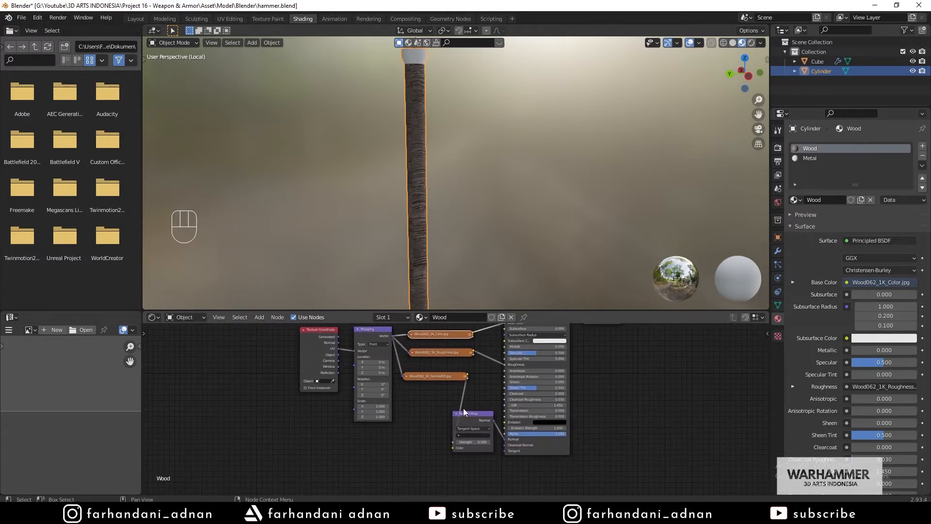
{"action": "middle_click_drag", "start_coordinate": [400, 377], "coordinate": [403, 402]}
{"action": "scroll", "coordinate": [395, 382], "scroll_direction": "up", "scroll_amount": 3}
{"action": "scroll", "coordinate": [349, 412], "scroll_direction": "up", "scroll_amount": 1}
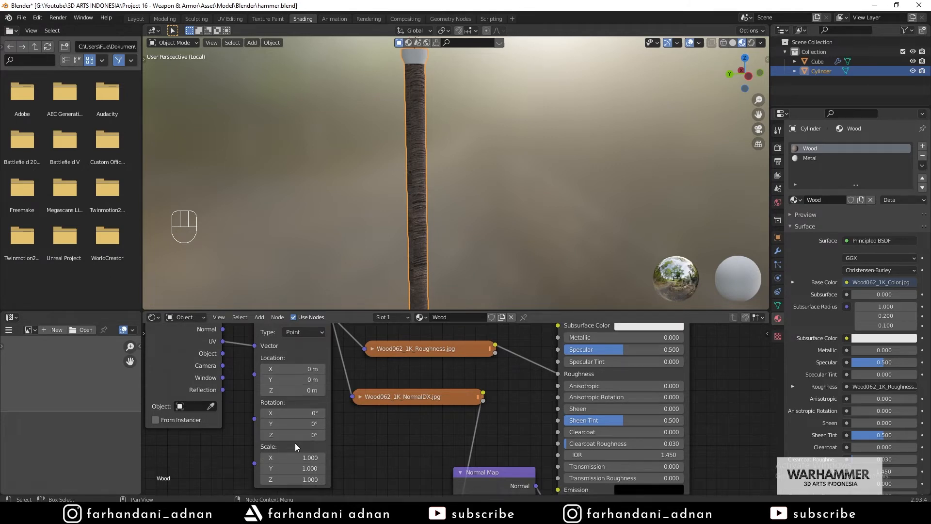
{"action": "left_click", "coordinate": [281, 435]}
{"action": "left_click", "coordinate": [414, 447]}
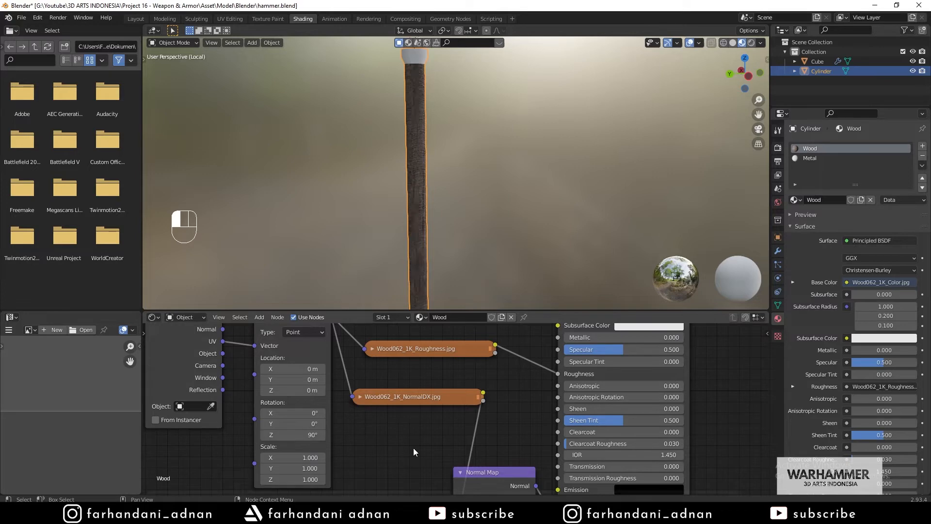
- Set the Mapping node's scale to 1.5 on X, Y and Z, check the wood grain, and deselect the handle
{"action": "middle_click_drag", "start_coordinate": [572, 189], "coordinate": [386, 236]}
{"action": "left_click_drag", "start_coordinate": [292, 458], "coordinate": [292, 479]}
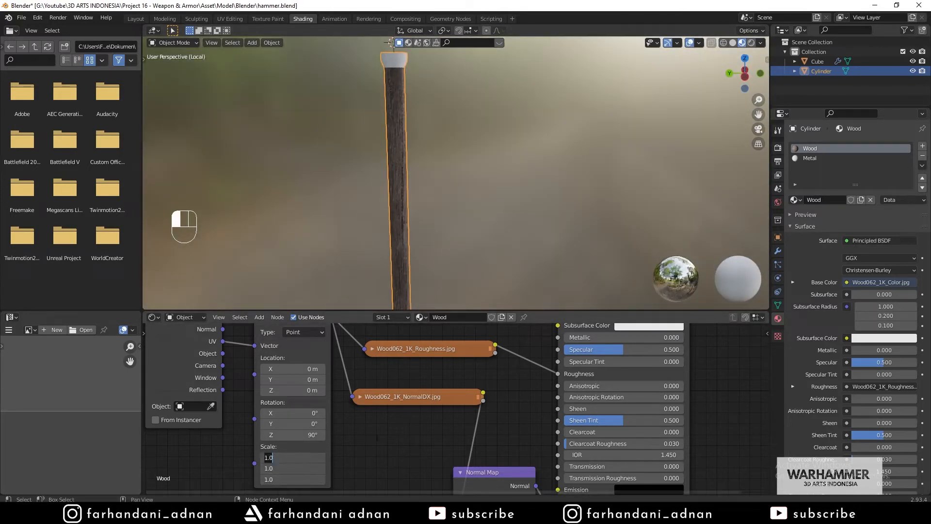
{"action": "type", "text": "2"}
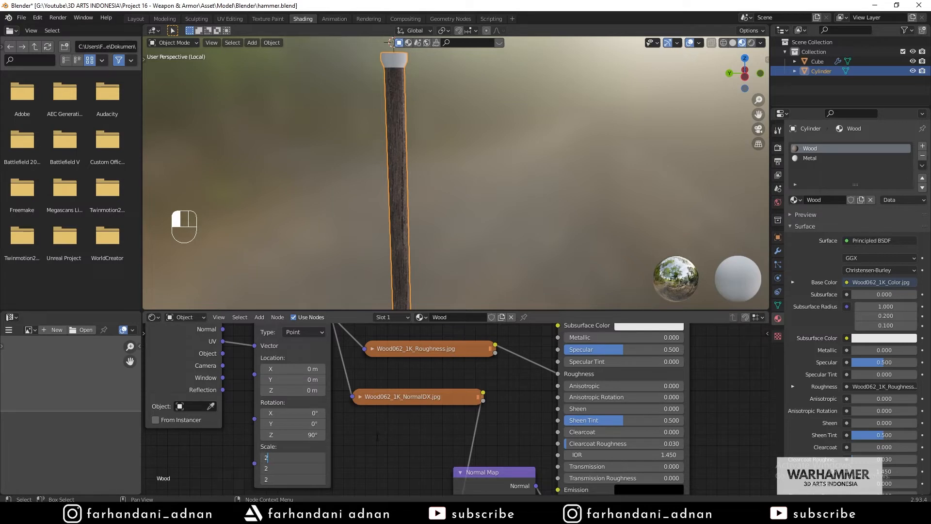
{"action": "key", "text": "BackSpace"}
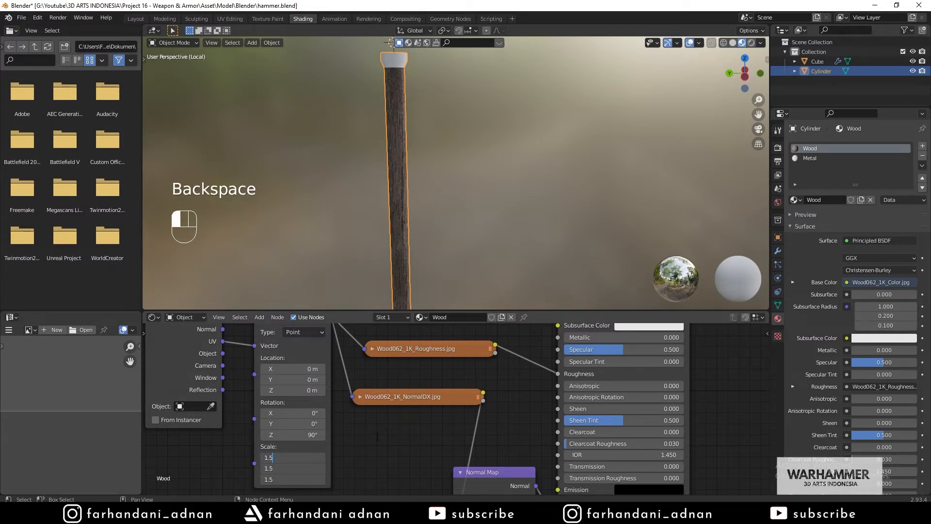
{"action": "type", "text": "1.5"}
{"action": "left_click", "coordinate": [377, 436]}
{"action": "scroll", "coordinate": [395, 185], "scroll_direction": "up", "scroll_amount": 2}
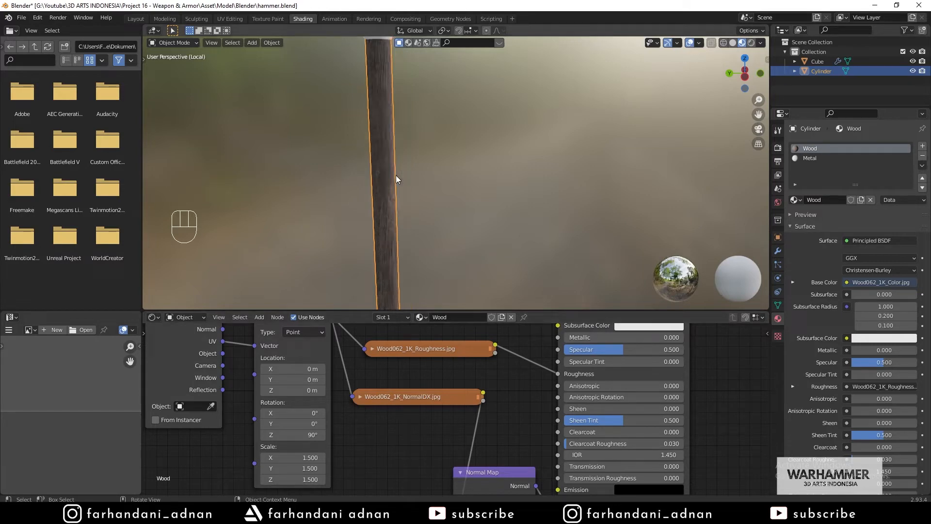
{"action": "middle_click_drag", "start_coordinate": [399, 184], "coordinate": [482, 183]}
{"action": "scroll", "coordinate": [432, 190], "scroll_direction": "down", "scroll_amount": 2}
{"action": "left_click", "coordinate": [483, 183]}
- Frame the metal fittings on the upper handle and switch to the cylinder's Metal material slot
{"action": "middle_click_drag", "start_coordinate": [421, 136], "coordinate": [435, 187], "text": "shift"}
{"action": "scroll", "coordinate": [435, 145], "scroll_direction": "up", "scroll_amount": 3}
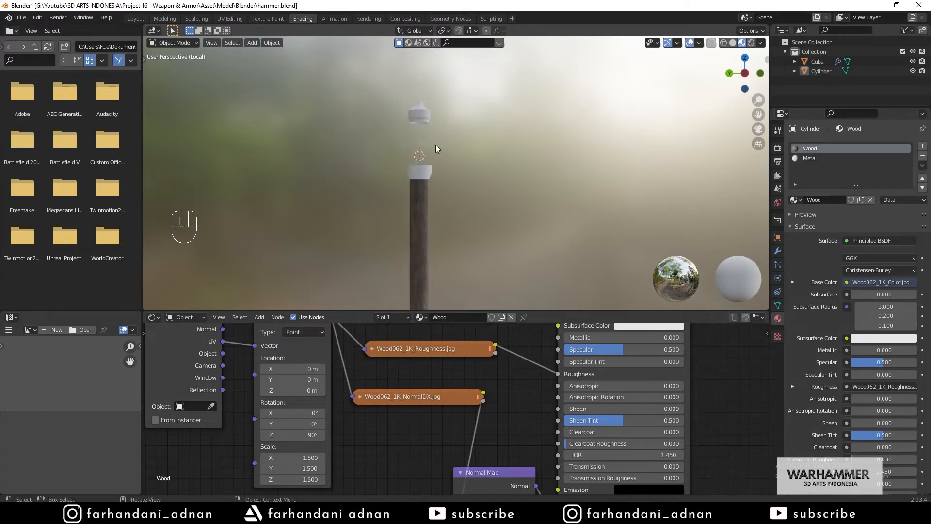
{"action": "middle_click_drag", "start_coordinate": [436, 144], "coordinate": [402, 155]}
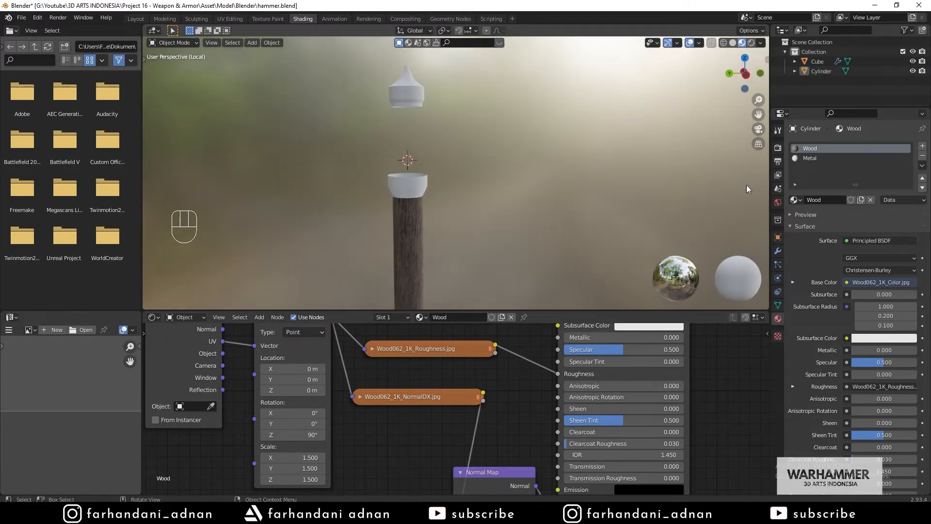
{"action": "left_click", "coordinate": [819, 158]}
{"action": "scroll", "coordinate": [601, 386], "scroll_direction": "down", "scroll_amount": 4}
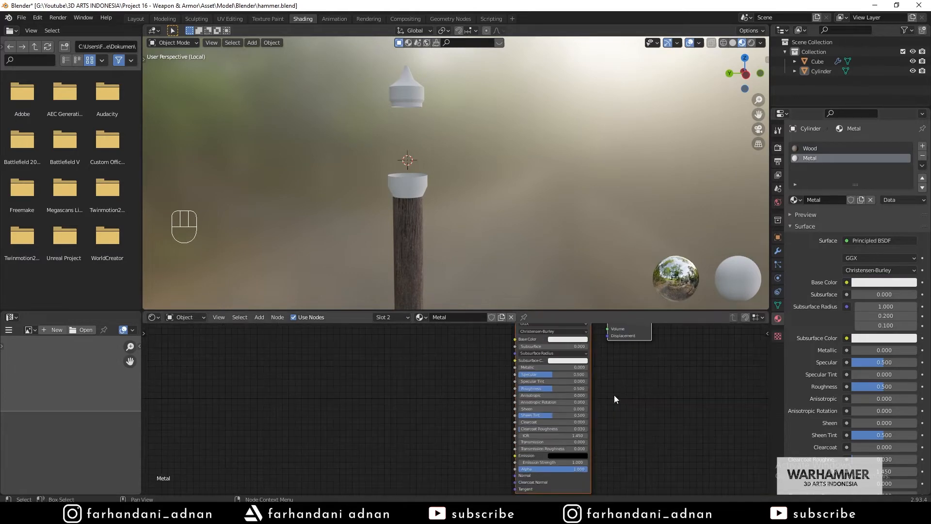
{"action": "middle_click_drag", "start_coordinate": [469, 396], "coordinate": [440, 400]}
- Switch to File Explorer and open the Metal 2 folder inside the Material folder
{"action": "left_click", "coordinate": [233, 514]}
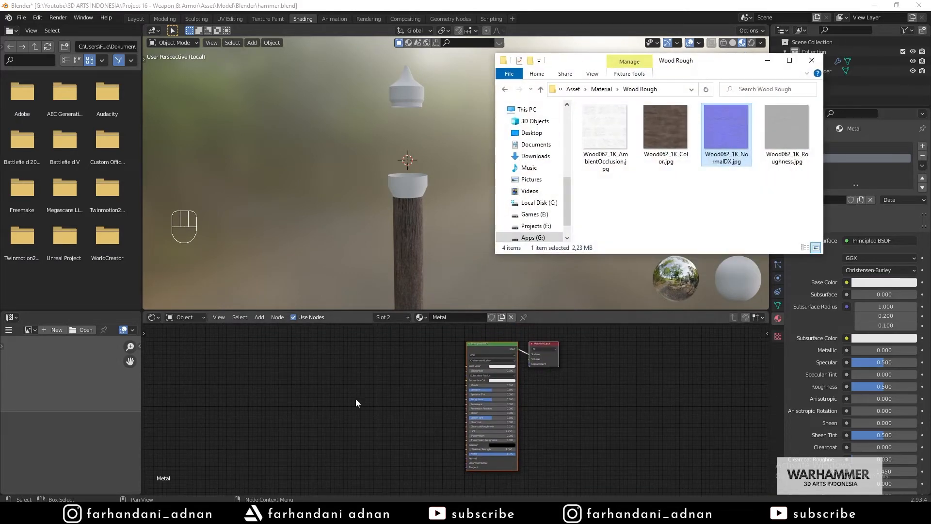
{"action": "left_click_drag", "start_coordinate": [673, 66], "coordinate": [692, 86]}
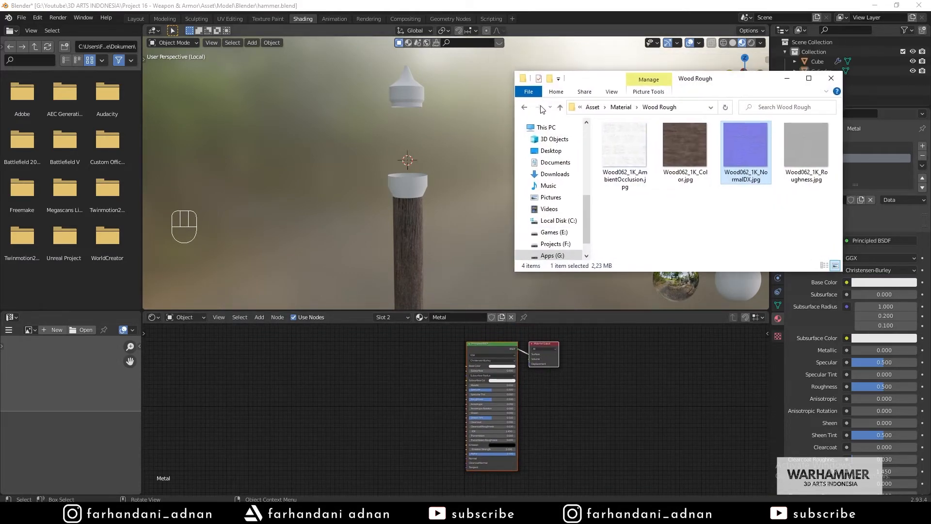
{"action": "left_click", "coordinate": [523, 107]}
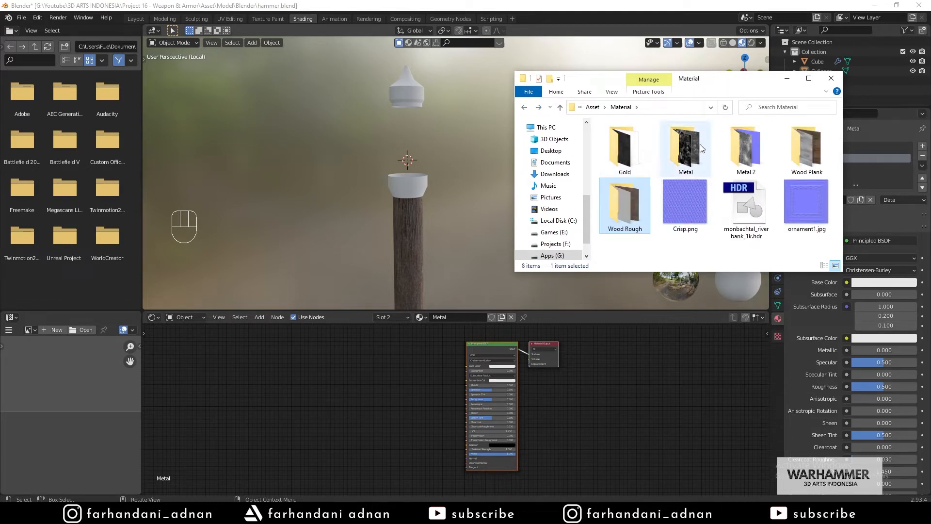
{"action": "double_click", "coordinate": [744, 154]}
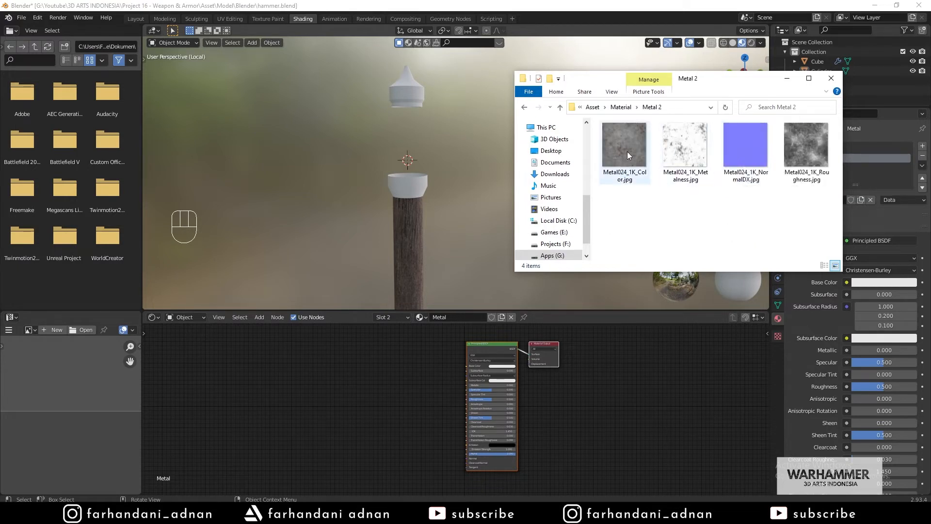
- Add Metal024_1K_Color.jpg to the Metal material, connect its Color output to Base Color, and collapse its node
{"action": "left_click", "coordinate": [627, 151]}
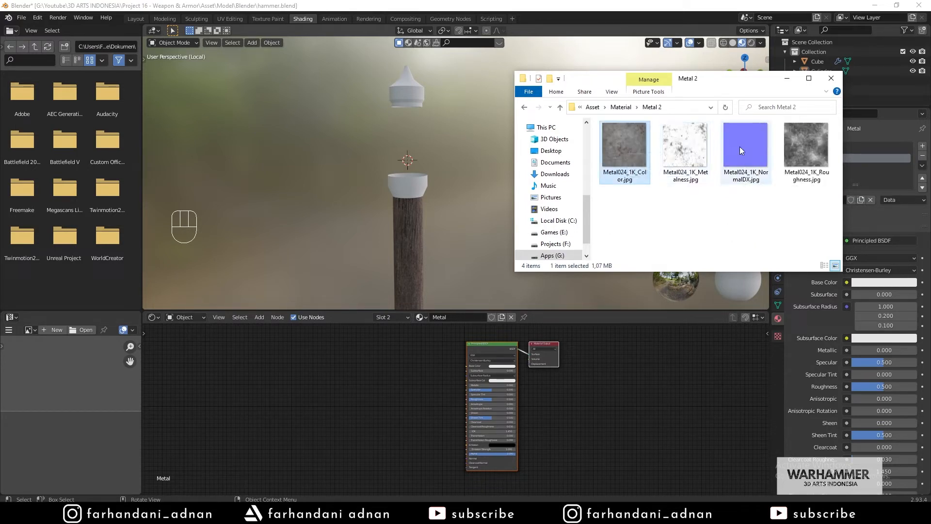
{"action": "left_click_drag", "start_coordinate": [630, 156], "coordinate": [412, 351]}
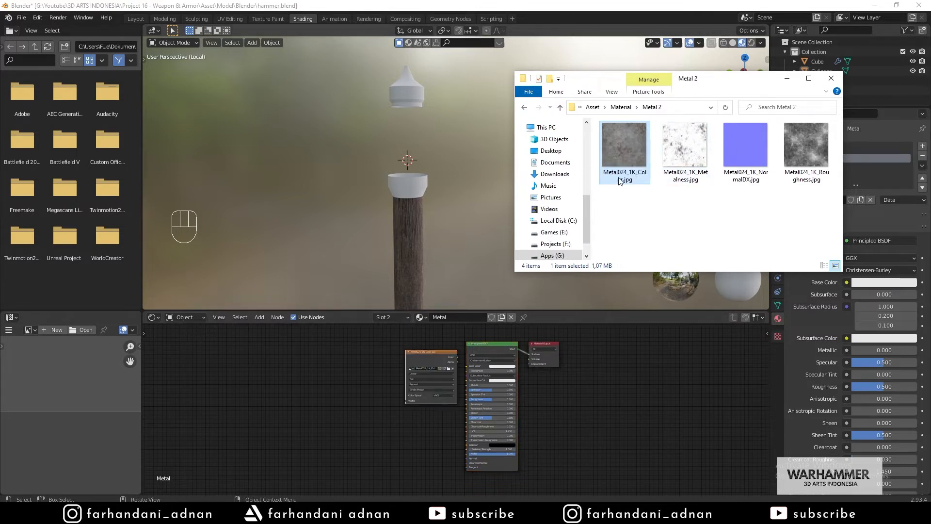
{"action": "left_click", "coordinate": [430, 361]}
{"action": "scroll", "coordinate": [436, 356], "scroll_direction": "up", "scroll_amount": 3}
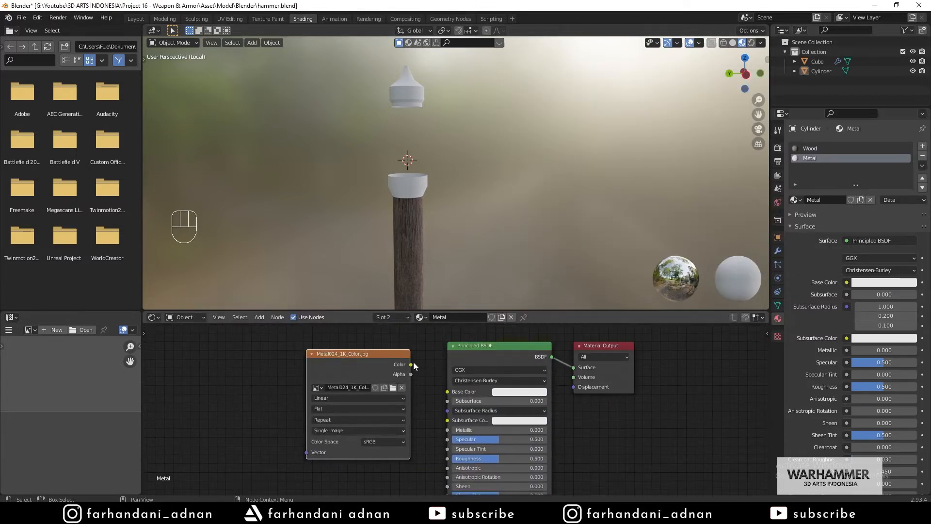
{"action": "left_click_drag", "start_coordinate": [411, 364], "coordinate": [447, 392]}
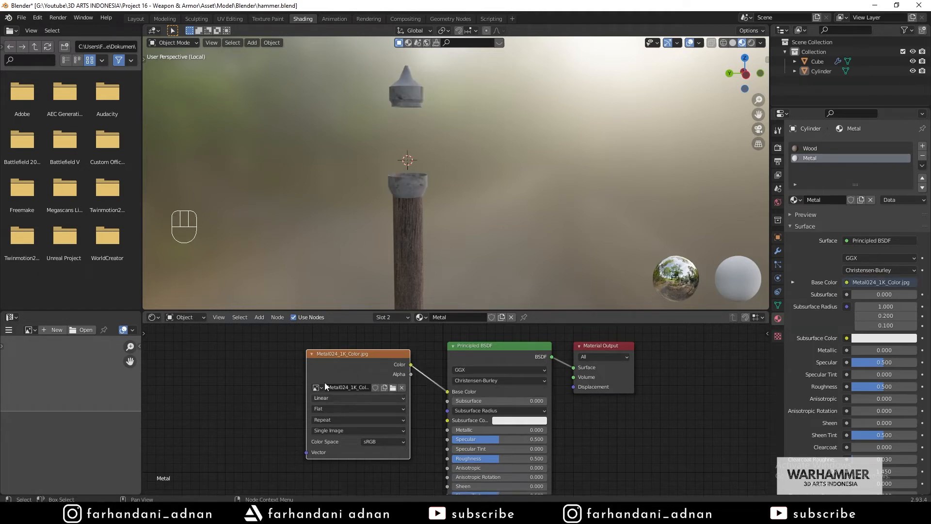
{"action": "key", "text": "h"}
- Add Metal024_1K_Roughness.jpg as a collapsed Non-Color texture and try to connect it to the Principled BSDF's Roughness input
{"action": "key", "text": "alt+Tab"}
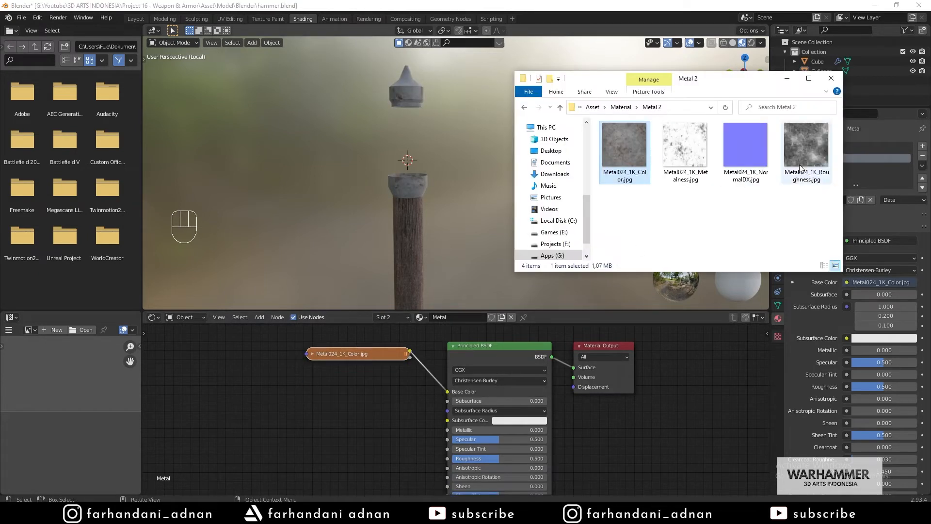
{"action": "left_click_drag", "start_coordinate": [799, 165], "coordinate": [349, 407]}
{"action": "middle_click_drag", "start_coordinate": [596, 427], "coordinate": [596, 368]}
{"action": "left_click", "coordinate": [390, 431]}
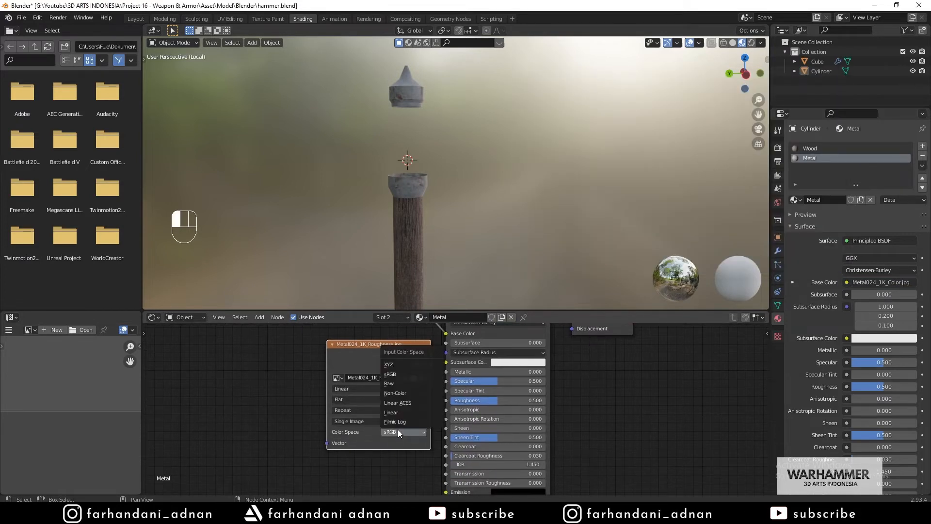
{"action": "left_click", "coordinate": [406, 394]}
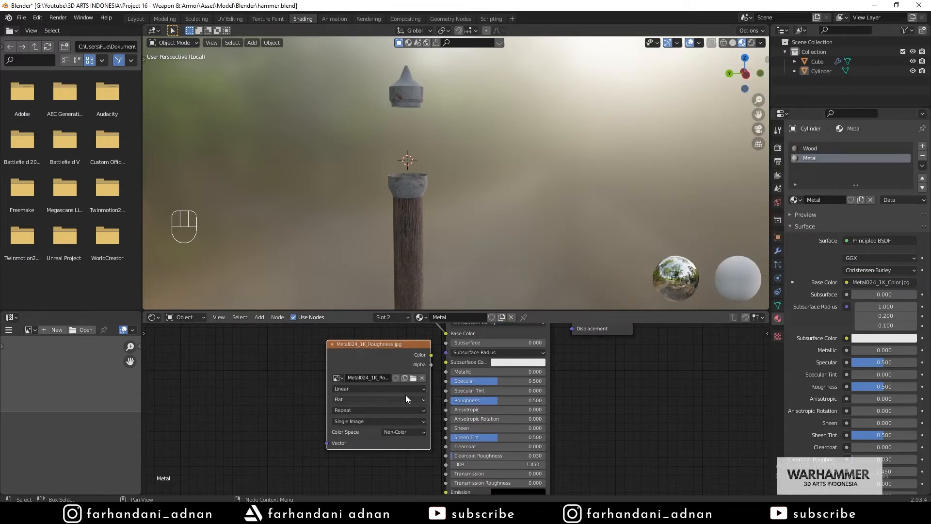
{"action": "left_click", "coordinate": [333, 344]}
{"action": "left_click_drag", "start_coordinate": [430, 345], "coordinate": [437, 357]}
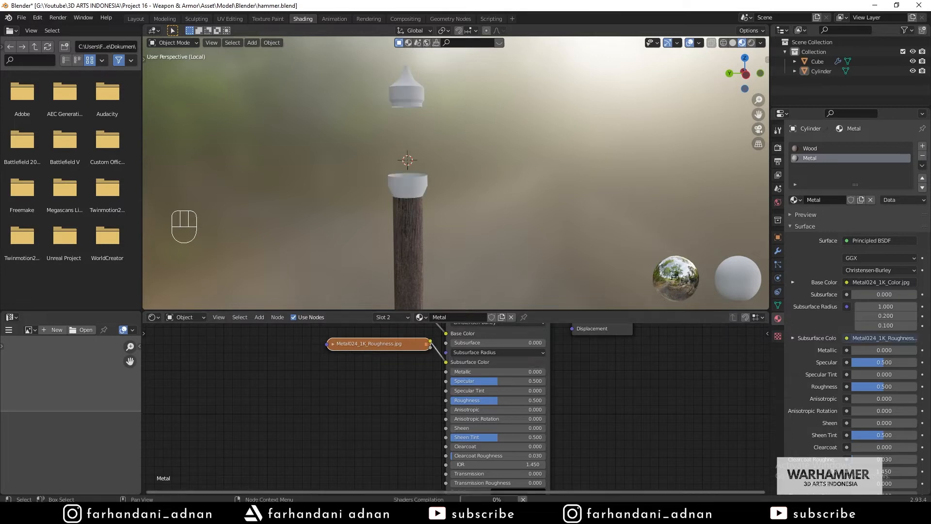
- Add the Metal024_1K_Metalness.jpg texture to the Metal material and reroute the roughness texture from Subsurface Color to Roughness
{"action": "key", "text": "alt+Tab"}
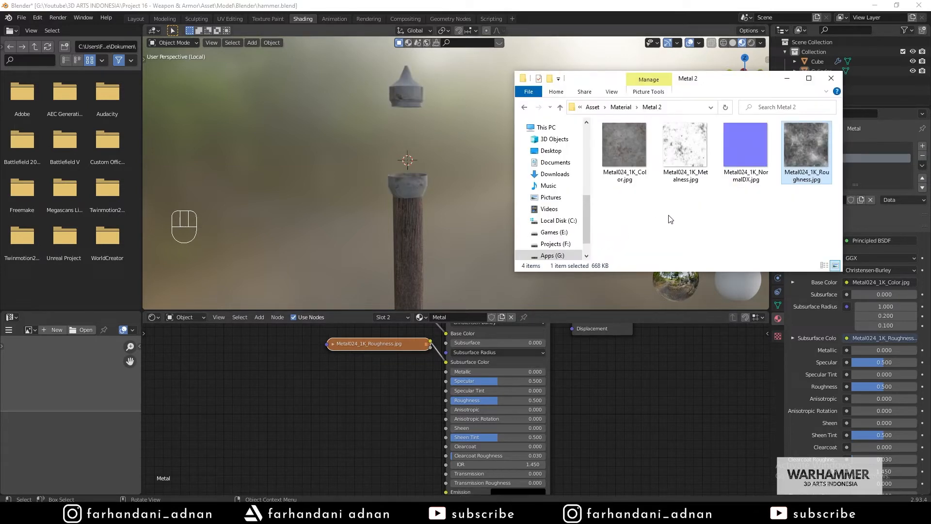
{"action": "left_click", "coordinate": [738, 155]}
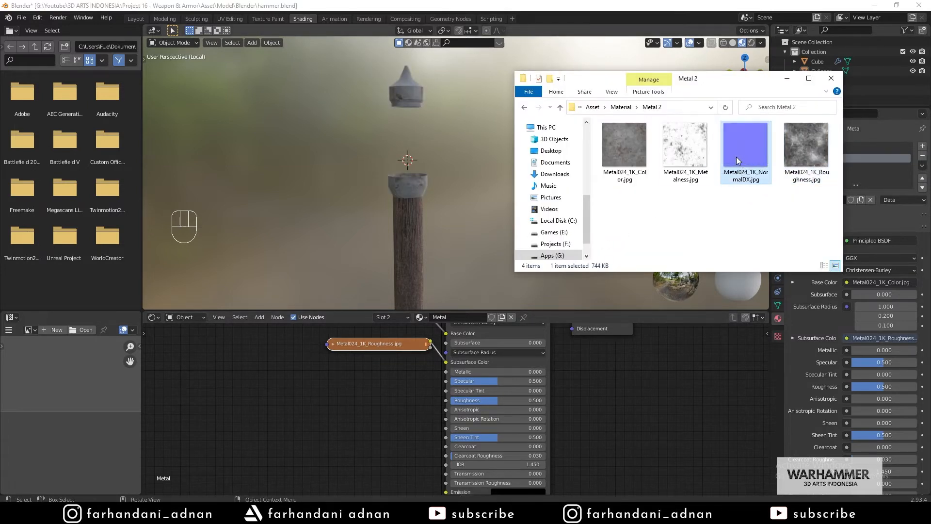
{"action": "left_click", "coordinate": [685, 147]}
{"action": "left_click_drag", "start_coordinate": [223, 361], "coordinate": [223, 361]}
{"action": "left_click_drag", "start_coordinate": [401, 343], "coordinate": [443, 385]}
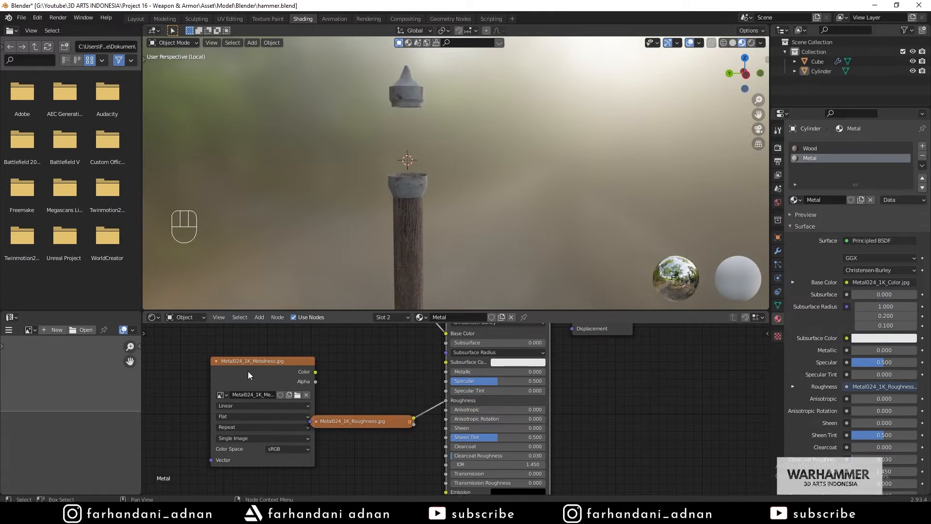
- Connect the metalness texture, set to Non-Color and collapsed, to Metallic and stack it directly above the roughness texture
{"action": "left_click", "coordinate": [283, 448]}
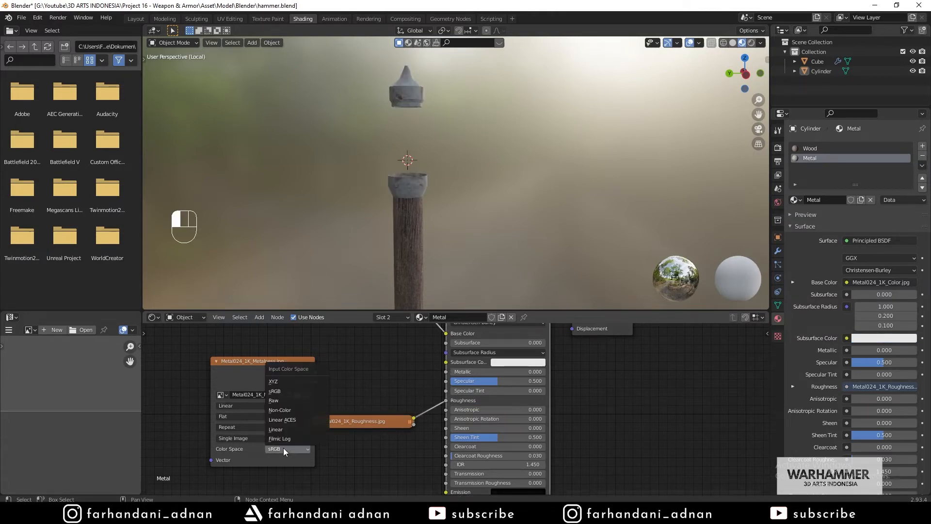
{"action": "left_click", "coordinate": [286, 409]}
{"action": "key", "text": "h"}
{"action": "left_click_drag", "start_coordinate": [225, 362], "coordinate": [297, 363]}
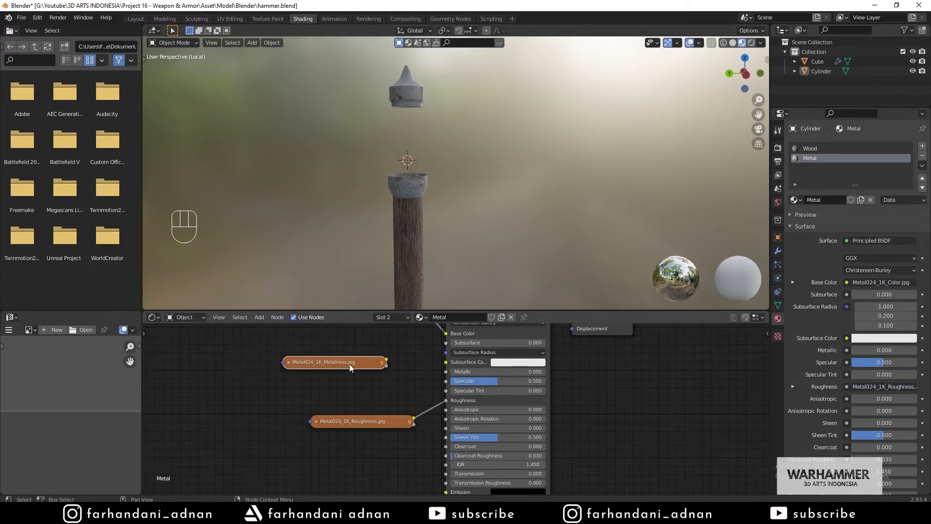
{"action": "left_click_drag", "start_coordinate": [384, 362], "coordinate": [446, 373]}
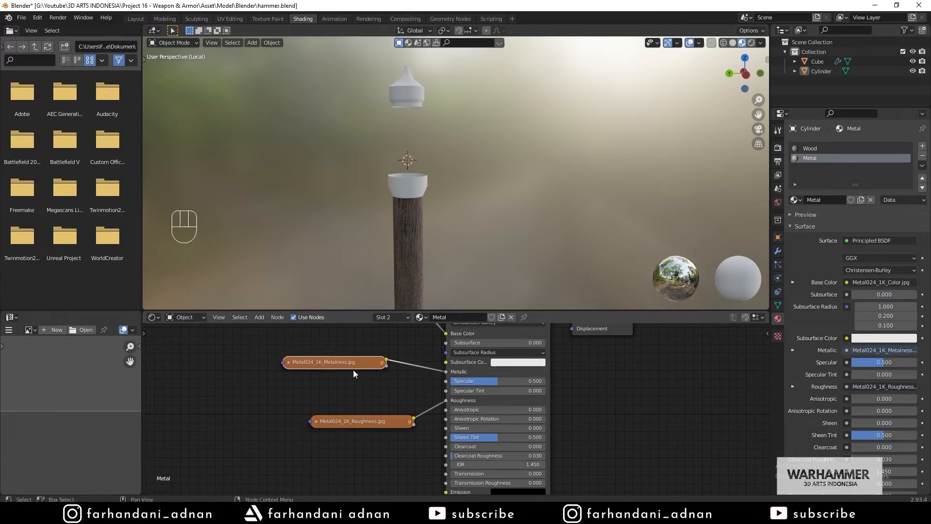
{"action": "left_click_drag", "start_coordinate": [340, 361], "coordinate": [377, 345]}
{"action": "left_click_drag", "start_coordinate": [376, 418], "coordinate": [380, 371]}
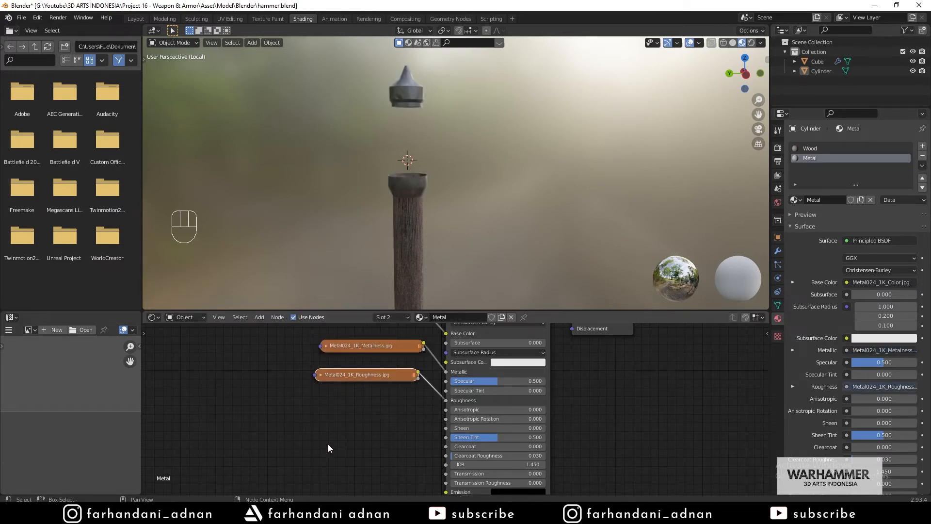
- Add Metal024_1K_NormalDX.jpg to the Metal material as a collapsed Non-Color texture, leaving room for a node before the Principled BSDF
{"action": "key", "text": "alt+Tab"}
{"action": "left_click_drag", "start_coordinate": [747, 164], "coordinate": [337, 430]}
{"action": "left_click", "coordinate": [787, 78]}
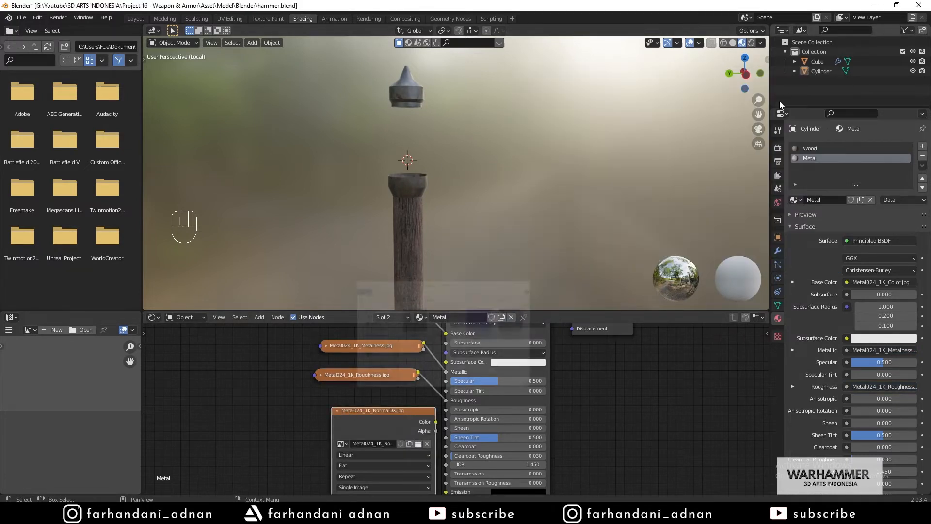
{"action": "middle_click_drag", "start_coordinate": [542, 427], "coordinate": [571, 342]}
{"action": "left_click", "coordinate": [434, 415]}
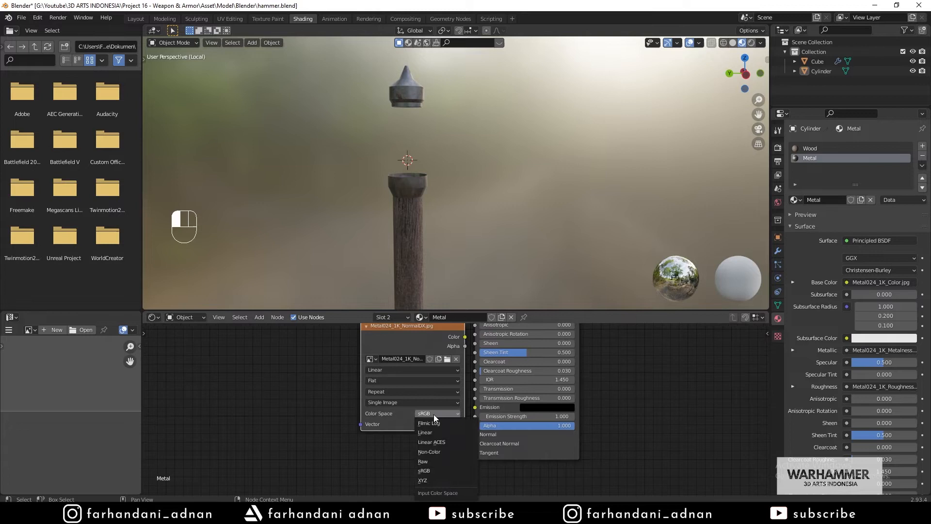
{"action": "left_click", "coordinate": [440, 452]}
{"action": "left_click", "coordinate": [366, 326]}
{"action": "left_click_drag", "start_coordinate": [368, 328], "coordinate": [324, 359]}
- Add a Normal Map node and link the NormalDX texture through its Color input to the Principled BSDF's Normal input
{"action": "key", "text": "shift+a"}
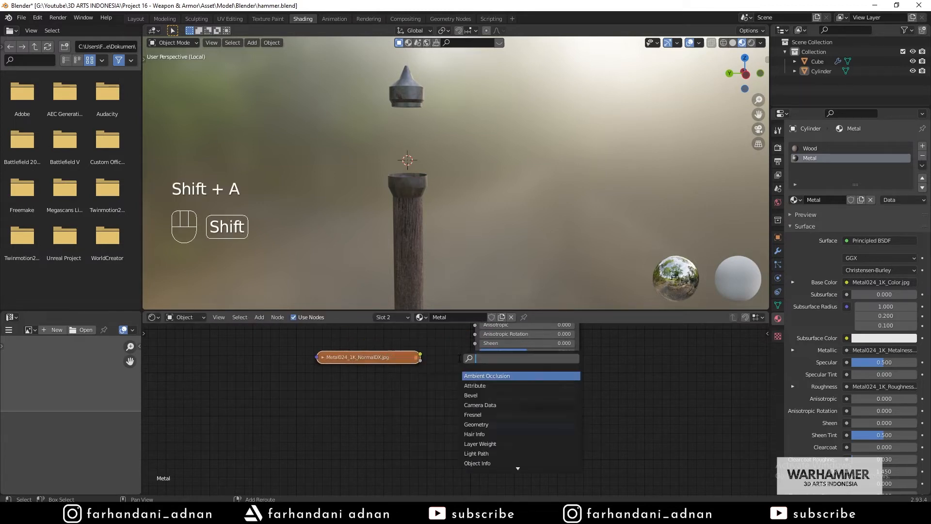
{"action": "type", "text": "normal"}
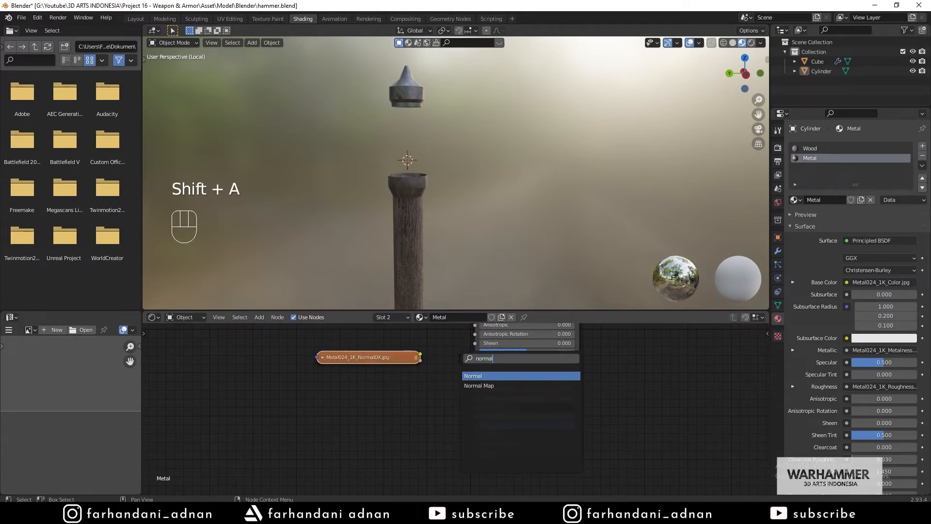
{"action": "key", "text": "Down"}
{"action": "key", "text": "Return"}
{"action": "left_click", "coordinate": [407, 365]}
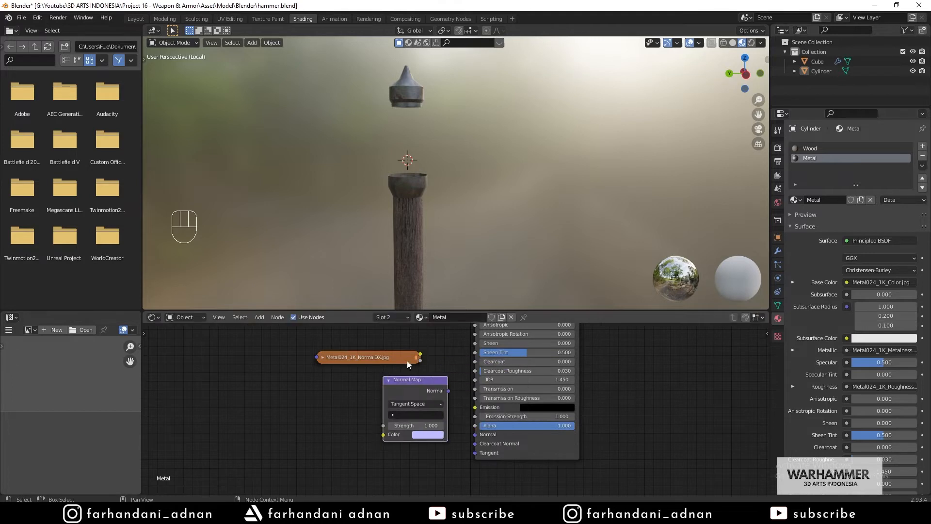
{"action": "left_click_drag", "start_coordinate": [420, 354], "coordinate": [384, 435]}
{"action": "left_click_drag", "start_coordinate": [448, 391], "coordinate": [470, 402]}
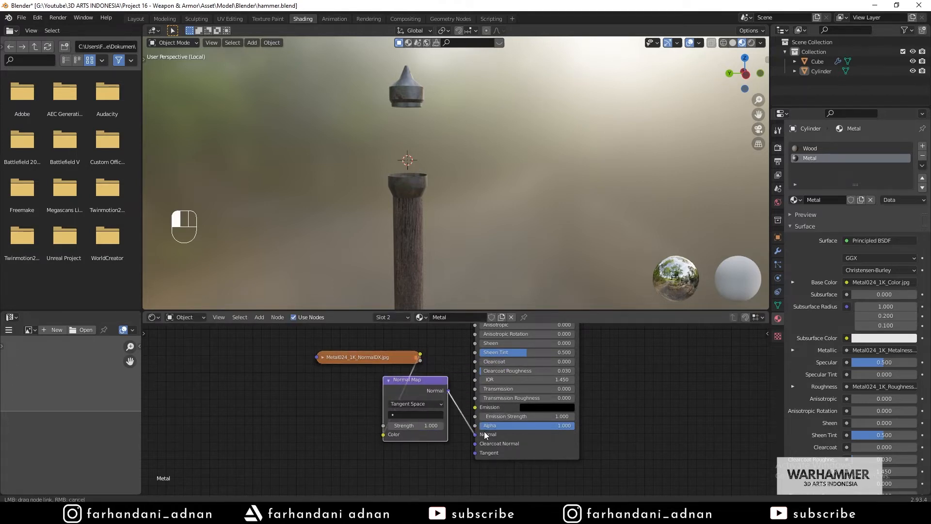
{"action": "left_click_drag", "start_coordinate": [484, 433], "coordinate": [484, 433]}
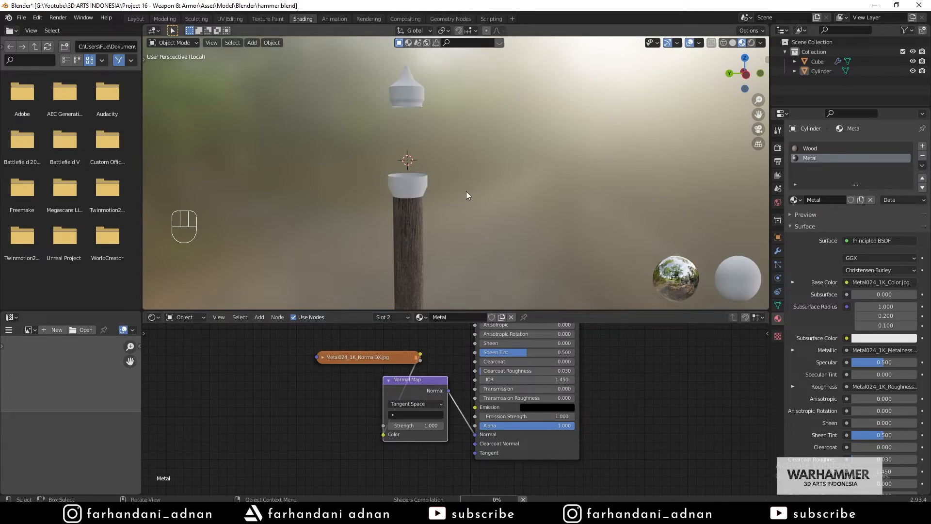
{"action": "middle_click_drag", "start_coordinate": [459, 148], "coordinate": [459, 185]}
- Arrange the collapsed metal texture nodes in a neat column beside the Principled BSDF
{"action": "scroll", "coordinate": [458, 187], "scroll_direction": "down", "scroll_amount": 3}
{"action": "scroll", "coordinate": [346, 388], "scroll_direction": "down", "scroll_amount": 1}
{"action": "middle_click_drag", "start_coordinate": [345, 390], "coordinate": [371, 434]}
{"action": "scroll", "coordinate": [399, 398], "scroll_direction": "down", "scroll_amount": 2}
{"action": "left_click_drag", "start_coordinate": [409, 406], "coordinate": [425, 385]}
{"action": "middle_click_drag", "start_coordinate": [414, 366], "coordinate": [397, 393]}
{"action": "mouse_move", "coordinate": [393, 349]}
{"action": "left_mouse_down"}
{"action": "mouse_move", "coordinate": [408, 363]}
{"action": "mouse_move", "coordinate": [391, 362]}
{"action": "left_mouse_up"}
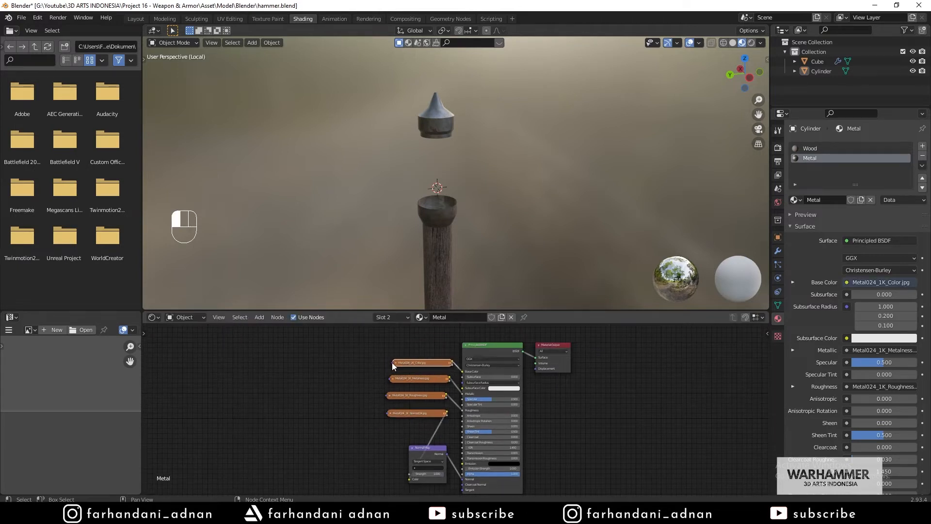
- Add a Mapping node in front of the metal image textures
{"action": "key", "text": "shift+a"}
{"action": "type", "text": "mapp"}
{"action": "key", "text": "Return"}
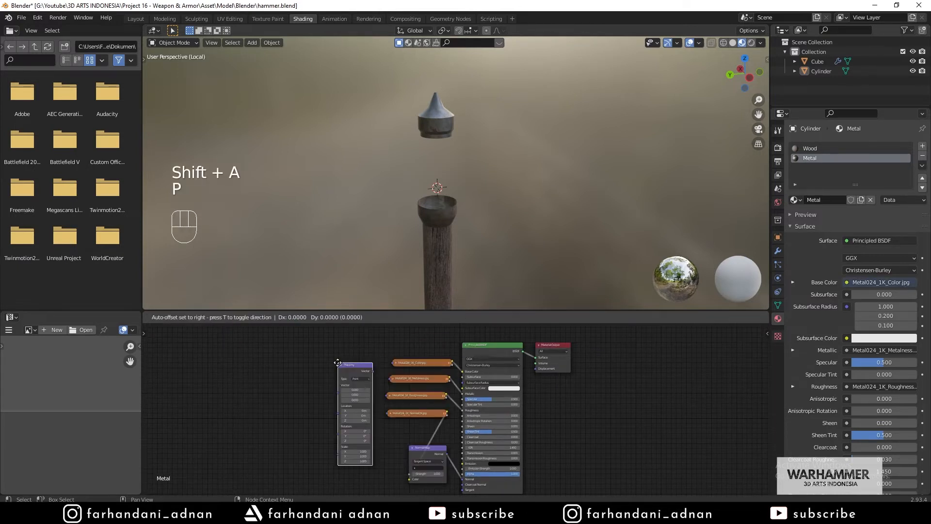
{"action": "left_click", "coordinate": [338, 363]}
- Add a Texture Coordinate node before the Mapping node and link its UV output to the Mapping's Vector input
{"action": "key", "text": "shift+a"}
{"action": "type", "text": "te"}
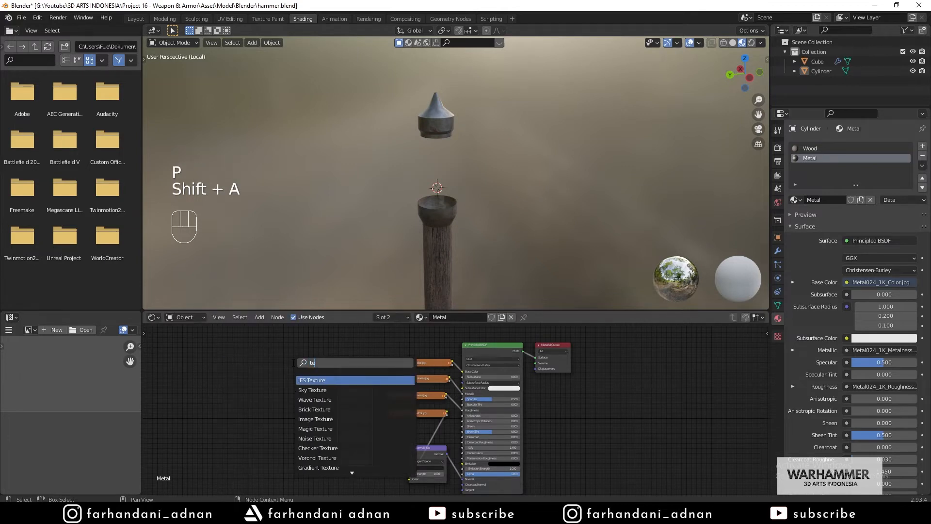
{"action": "key", "text": "BackSpace"}
{"action": "key", "text": "BackSpace"}
{"action": "type", "text": "coo"}
{"action": "key", "text": "Return"}
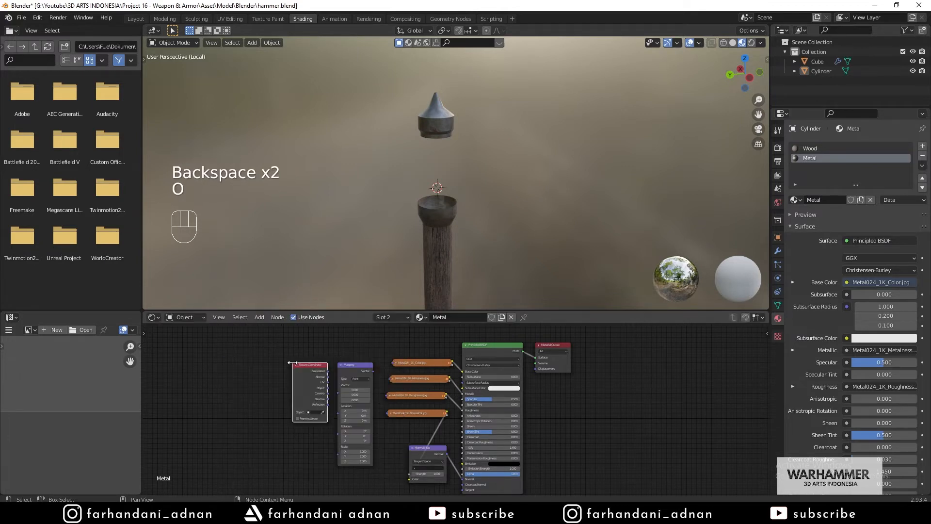
{"action": "left_click", "coordinate": [292, 363]}
{"action": "scroll", "coordinate": [326, 375], "scroll_direction": "up", "scroll_amount": 2}
{"action": "left_click_drag", "start_coordinate": [283, 385], "coordinate": [281, 384]}
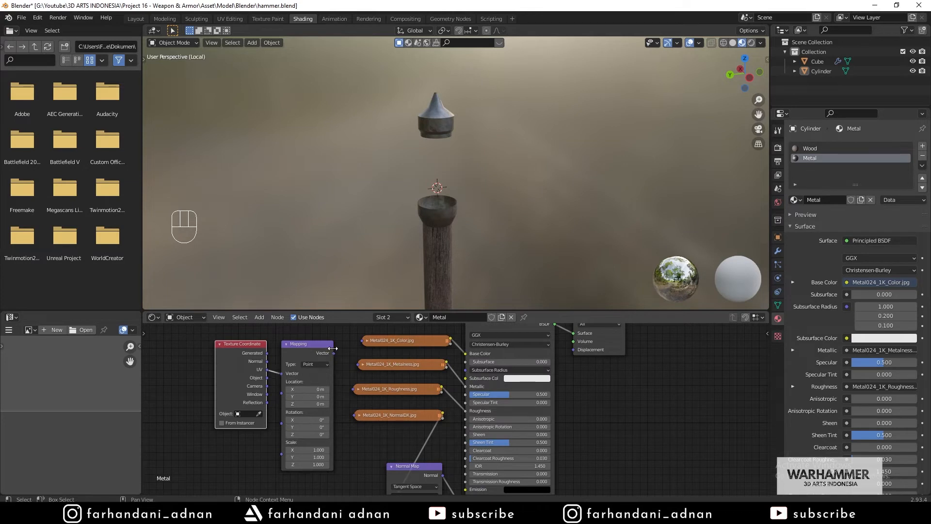
- Connect the Mapping node's Vector output to the color, metalness, roughness and normal textures
{"action": "left_click_drag", "start_coordinate": [334, 353], "coordinate": [356, 362]}
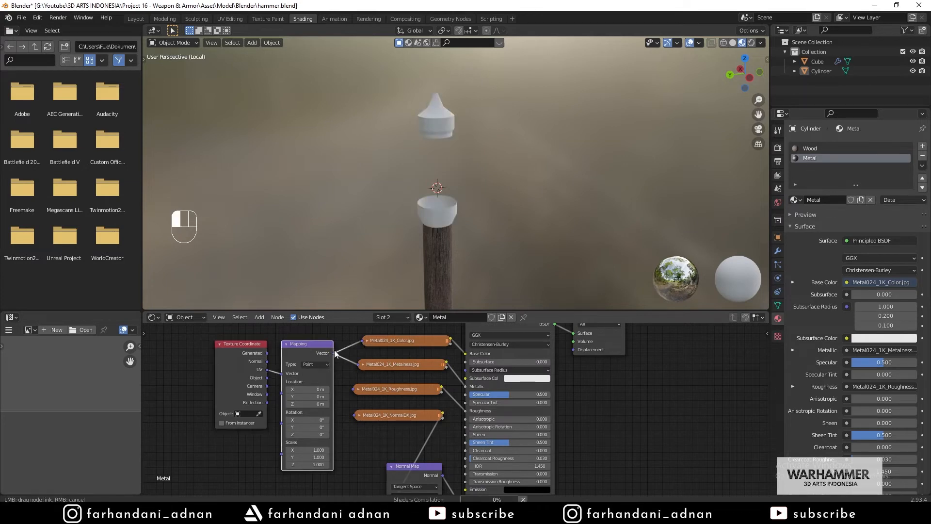
{"action": "left_click", "coordinate": [351, 389]}
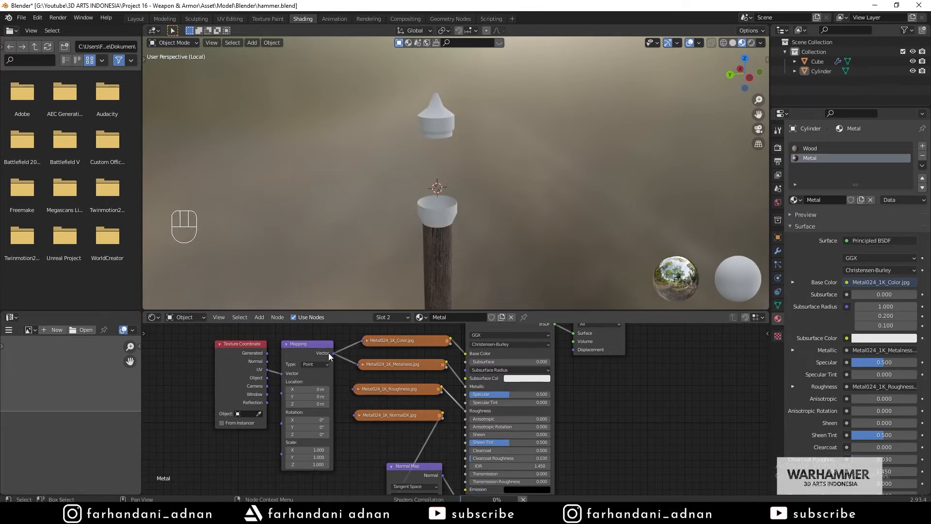
{"action": "left_click_drag", "start_coordinate": [334, 353], "coordinate": [354, 389]}
{"action": "left_click_drag", "start_coordinate": [333, 353], "coordinate": [356, 417]}
- Set the Mapping node's X, Y and Z scale to 2
{"action": "left_click", "coordinate": [306, 449]}
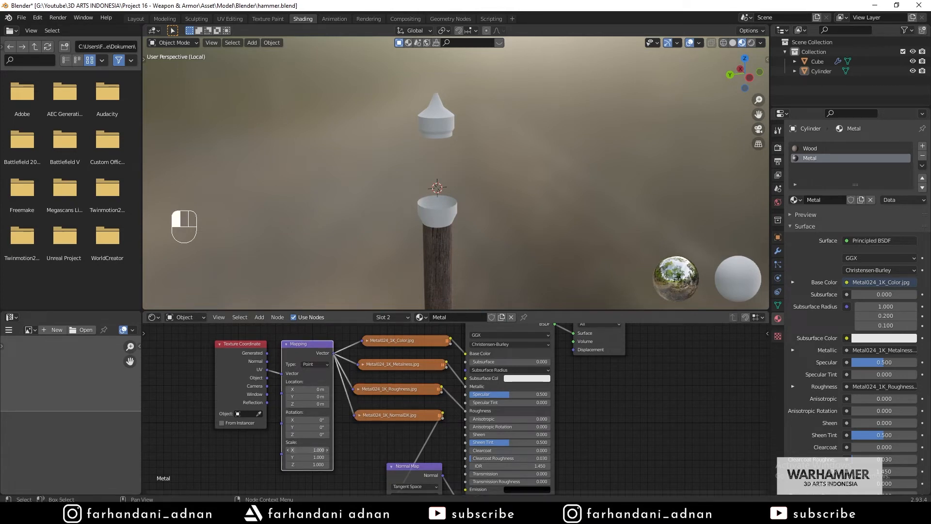
{"action": "type", "text": "2"}
{"action": "key", "text": "Return"}
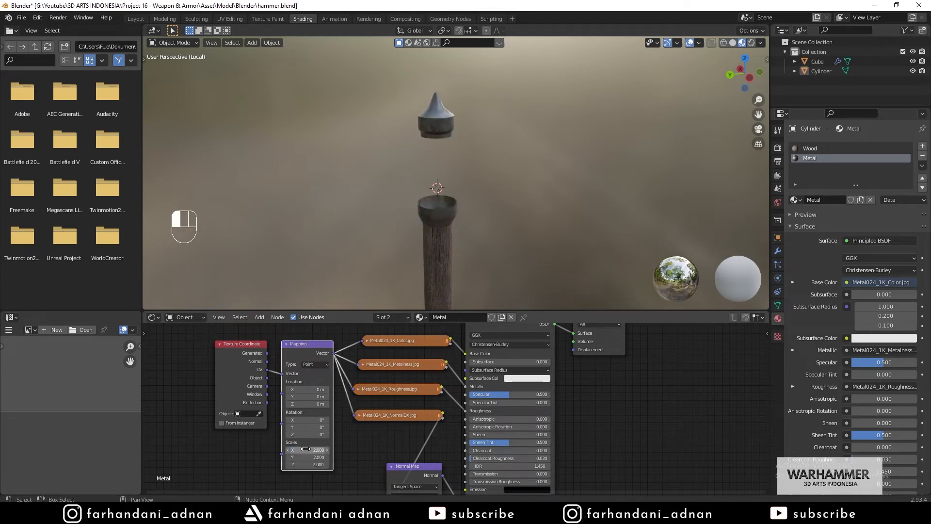
- Toggle between Solid and Material Preview shading and examine the wood and metal textures along the handle
{"action": "key", "text": "z"}
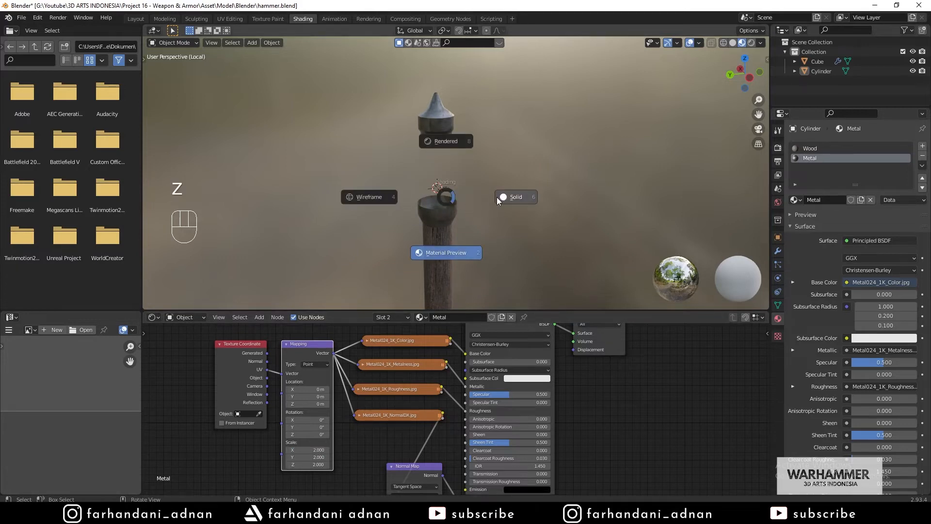
{"action": "left_click", "coordinate": [497, 197]}
{"action": "scroll", "coordinate": [496, 197], "scroll_direction": "down", "scroll_amount": 3}
{"action": "key", "text": "z"}
{"action": "left_click", "coordinate": [488, 238]}
{"action": "mouse_move", "coordinate": [487, 238]}
{"action": "middle_mouse_down"}
{"action": "mouse_move", "coordinate": [484, 186]}
{"action": "mouse_move", "coordinate": [435, 210]}
{"action": "mouse_move", "coordinate": [364, 222]}
{"action": "mouse_move", "coordinate": [464, 176]}
{"action": "mouse_move", "coordinate": [449, 200]}
{"action": "mouse_move", "coordinate": [464, 211]}
{"action": "mouse_move", "coordinate": [470, 183]}
{"action": "mouse_move", "coordinate": [461, 191]}
{"action": "middle_mouse_up"}
{"action": "scroll", "coordinate": [458, 155], "scroll_direction": "up", "scroll_amount": 4}
{"action": "middle_click_drag", "start_coordinate": [413, 142], "coordinate": [420, 167], "text": "shift"}
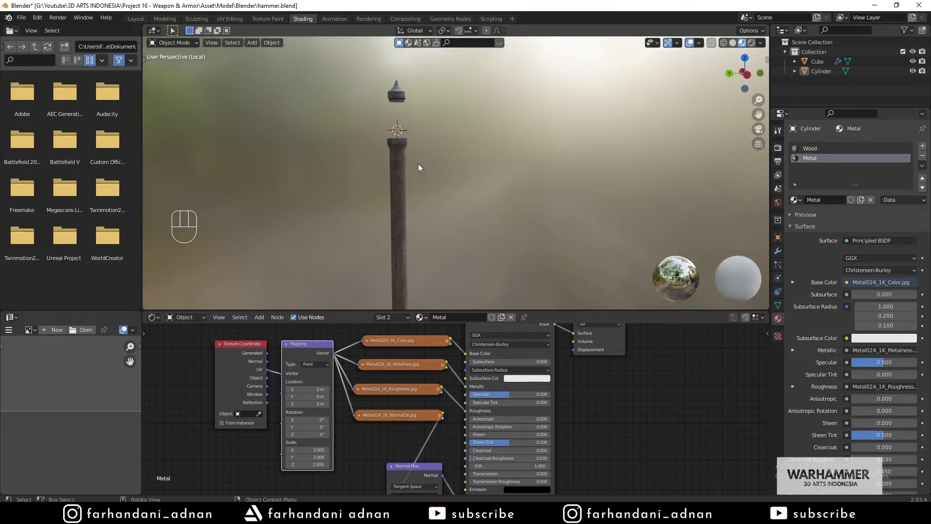
- Leave local view and select the untextured hammer head
{"action": "key", "text": "KP_Divide"}
{"action": "middle_click_drag", "start_coordinate": [406, 162], "coordinate": [464, 178]}
{"action": "left_click", "coordinate": [455, 130]}
{"action": "scroll", "coordinate": [487, 115], "scroll_direction": "up", "scroll_amount": 6}
{"action": "scroll", "coordinate": [488, 115], "scroll_direction": "down", "scroll_amount": 4}
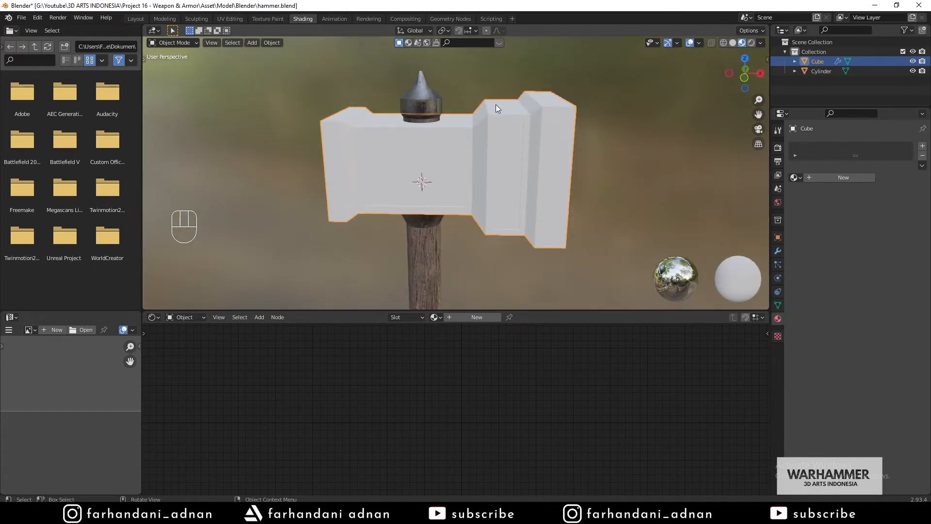
{"action": "left_click", "coordinate": [416, 93]}
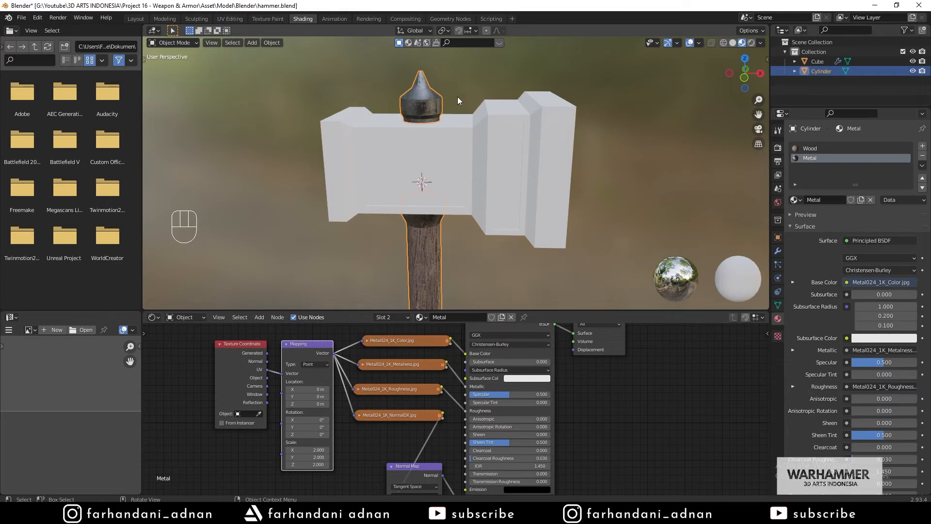
{"action": "left_click", "coordinate": [544, 142]}
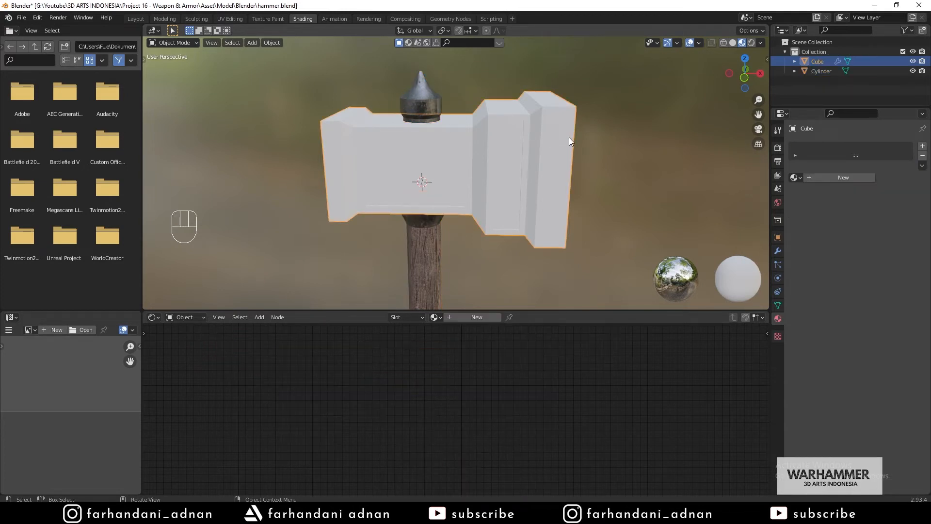
- In Edit Mode, select the frame faces around both recessed front panels of the hammer head, and return to Object Mode
{"action": "key", "text": "Tab"}
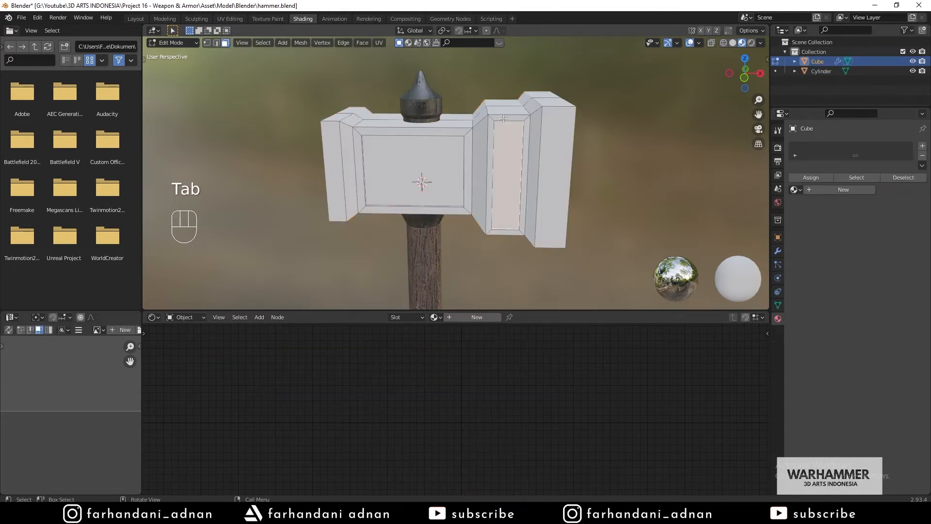
{"action": "left_click", "coordinate": [504, 118]}
{"action": "left_click", "coordinate": [527, 128], "text": "shift"}
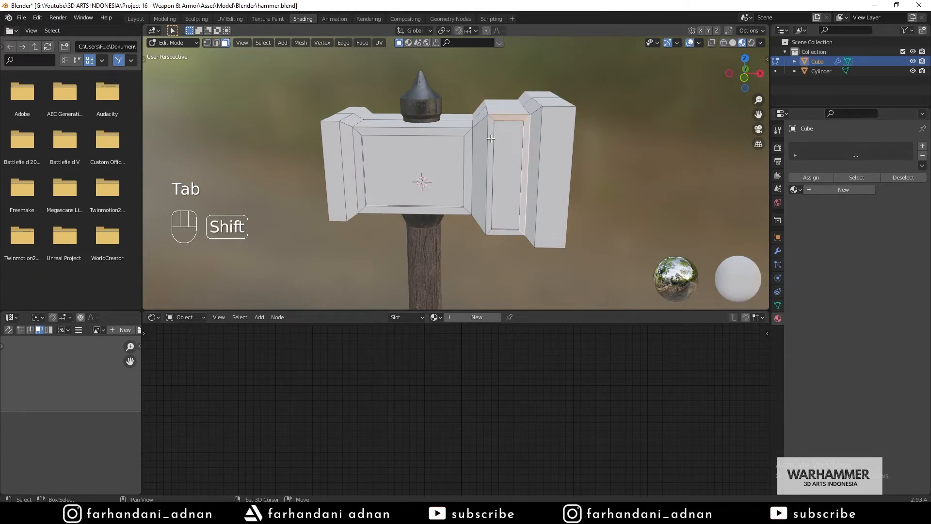
{"action": "left_click", "coordinate": [492, 139], "text": "shift"}
{"action": "left_click", "coordinate": [507, 233], "text": "shift"}
{"action": "left_click", "coordinate": [467, 151], "text": "shift"}
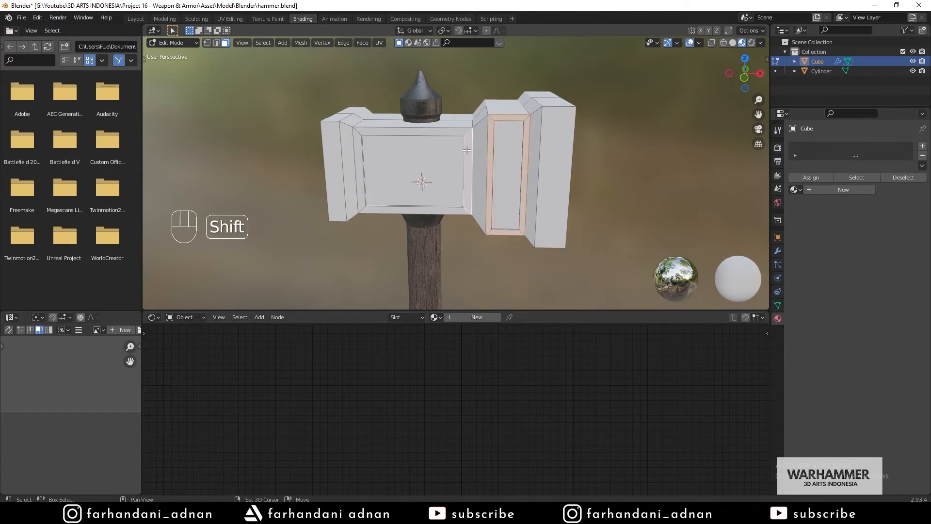
{"action": "left_click", "coordinate": [421, 131], "text": "shift"}
{"action": "left_click", "coordinate": [358, 152], "text": "shift"}
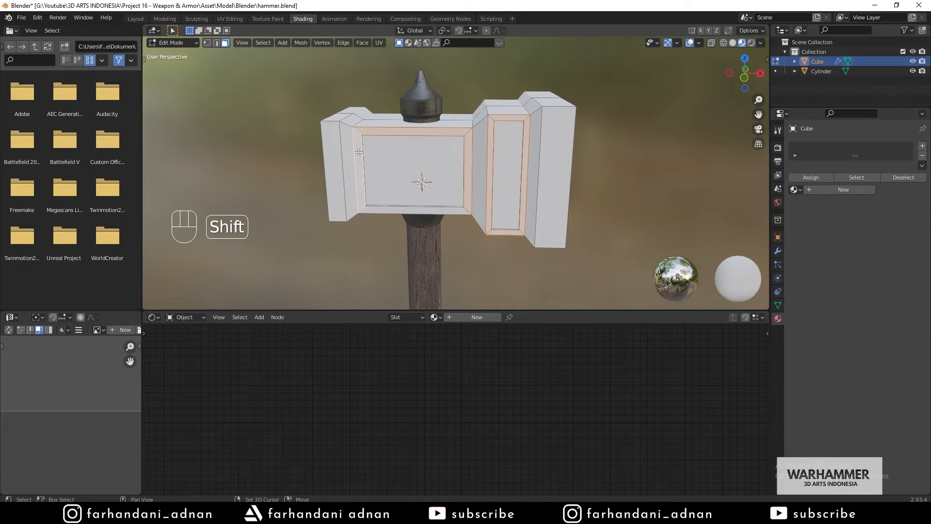
{"action": "left_click", "coordinate": [390, 211], "text": "shift"}
{"action": "key", "text": "Tab"}
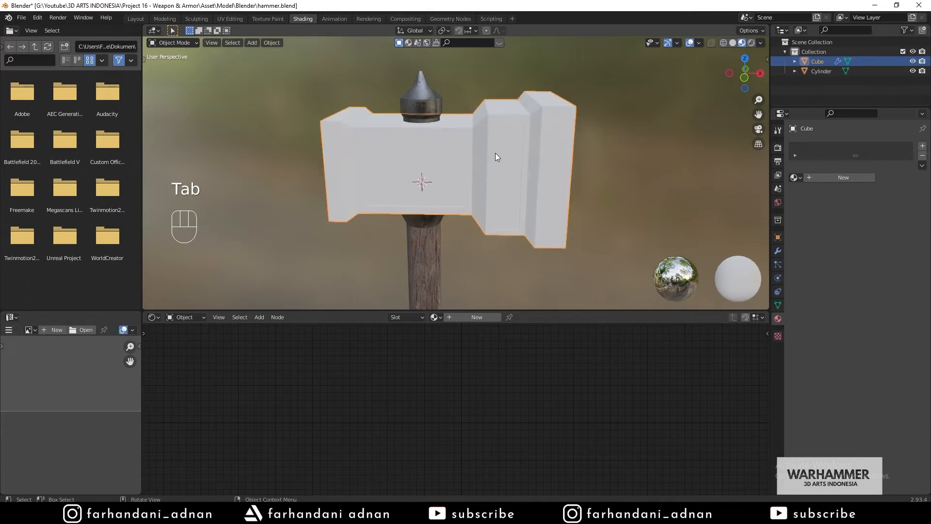
{"action": "middle_click_drag", "start_coordinate": [495, 153], "coordinate": [490, 159]}
{"action": "key", "text": "Tab"}
{"action": "key", "text": "Tab"}
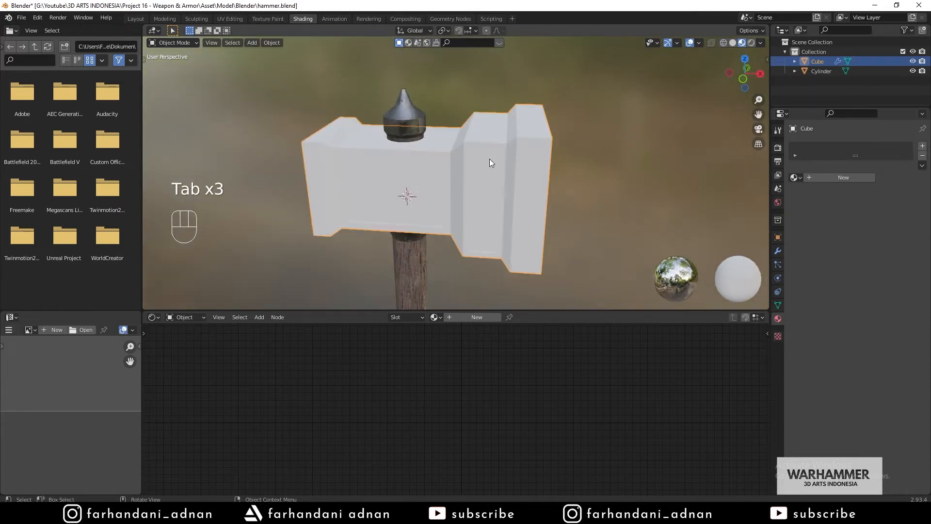
- Apply the hammer head's scale and check it in its transform values
{"action": "key", "text": "ctrl+a"}
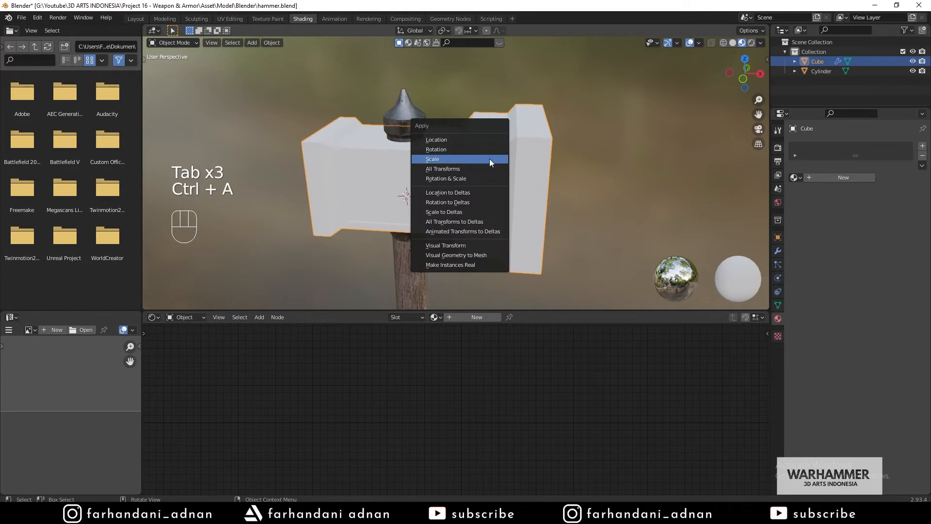
{"action": "left_click", "coordinate": [464, 158]}
{"action": "key", "text": "n"}
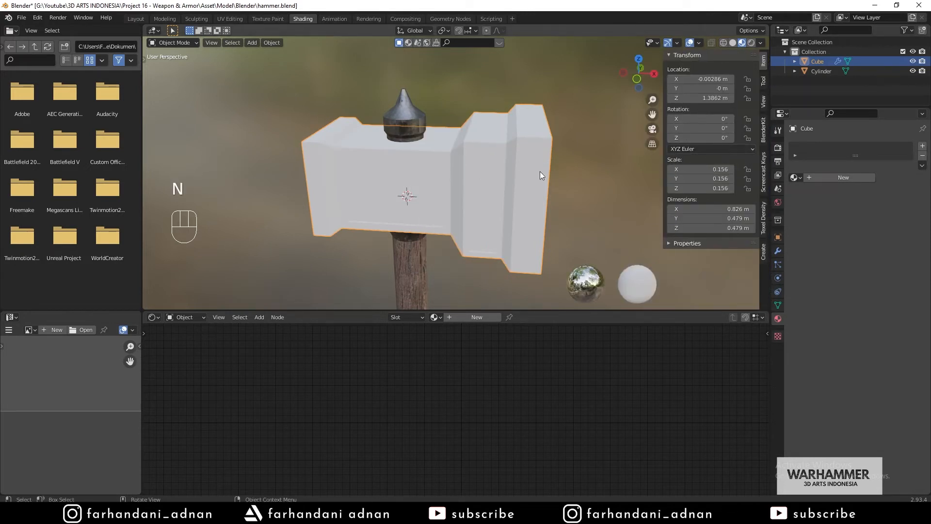
{"action": "key", "text": "ctrl+a"}
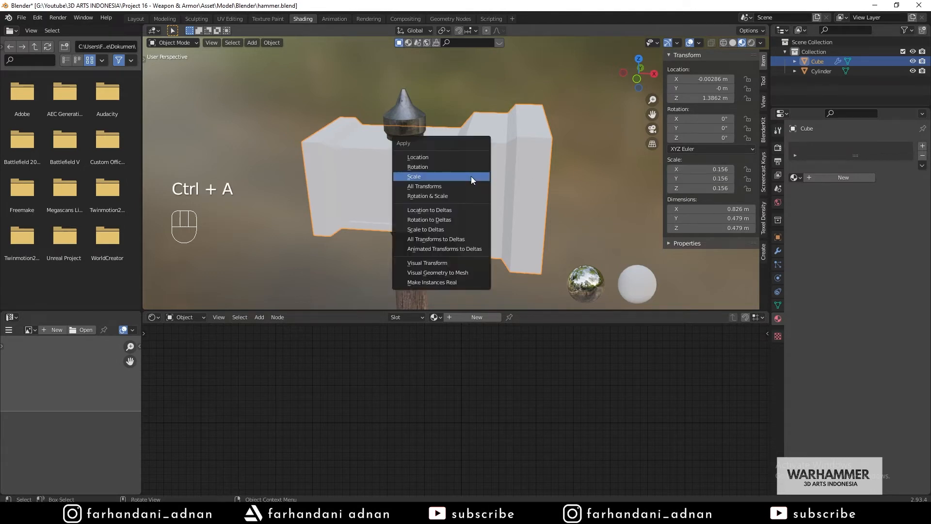
{"action": "left_click", "coordinate": [470, 176]}
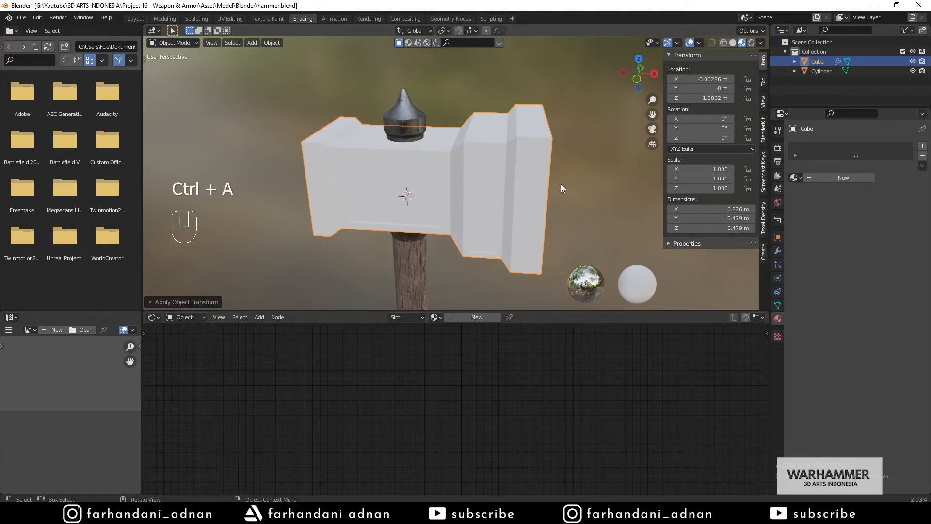
{"action": "key", "text": "n"}
{"action": "middle_click_drag", "start_coordinate": [580, 186], "coordinate": [492, 190]}
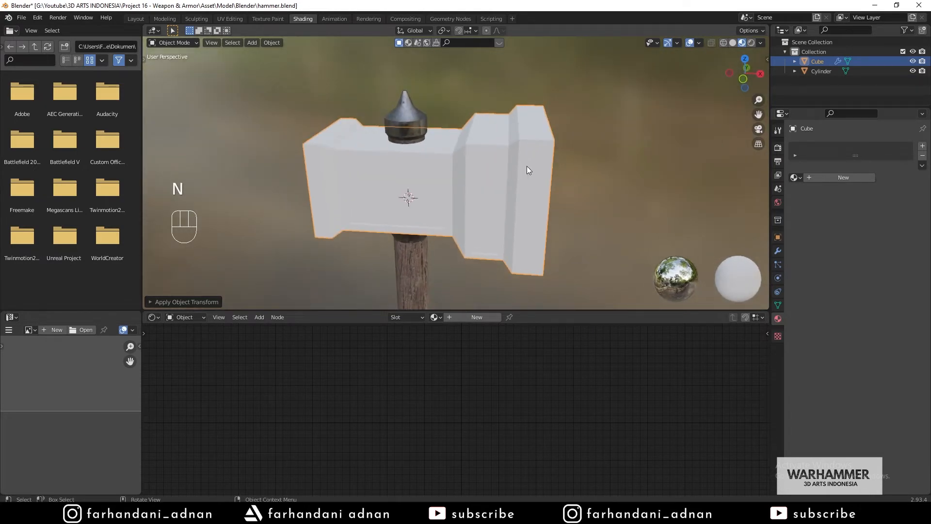
- Show the hammer head's modifiers and switch the viewport to Solid shading with Cavity and Shadow enabled
{"action": "left_click", "coordinate": [778, 250]}
{"action": "key", "text": "z"}
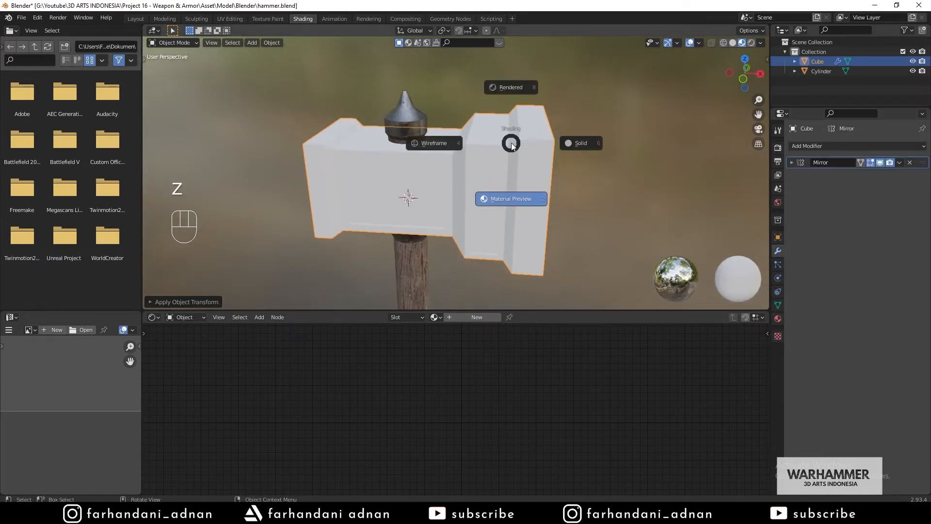
{"action": "left_click", "coordinate": [574, 142]}
{"action": "mouse_move", "coordinate": [485, 139]}
{"action": "middle_mouse_down"}
{"action": "mouse_move", "coordinate": [519, 140]}
{"action": "mouse_move", "coordinate": [504, 139]}
{"action": "middle_mouse_up"}
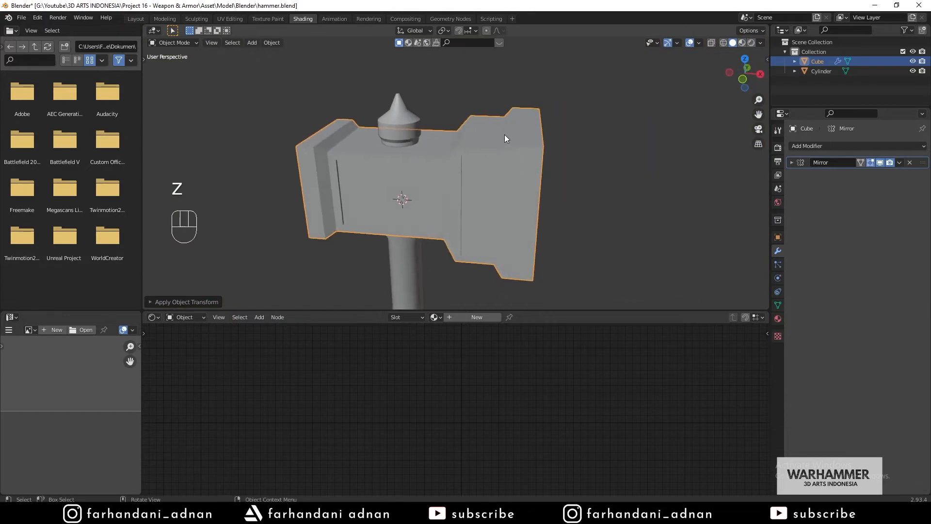
{"action": "left_click", "coordinate": [760, 43]}
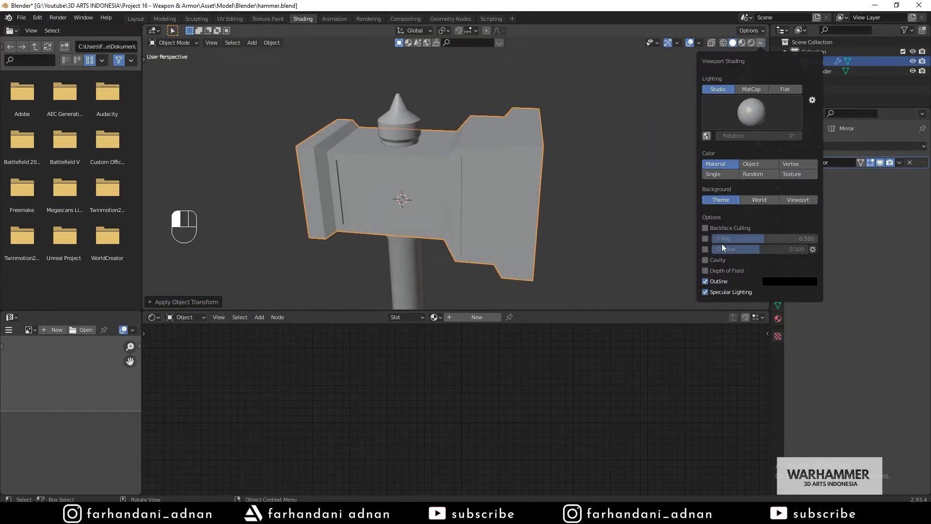
{"action": "left_click", "coordinate": [707, 258]}
{"action": "left_click", "coordinate": [706, 248]}
- Examine the hammer head's edges and recessed panel corners up close
{"action": "middle_click_drag", "start_coordinate": [480, 141], "coordinate": [592, 141]}
{"action": "mouse_move", "coordinate": [609, 141]}
{"action": "middle_mouse_down", "text": "shift"}
{"action": "mouse_move", "coordinate": [517, 160]}
{"action": "mouse_move", "coordinate": [487, 152]}
{"action": "mouse_move", "coordinate": [510, 146]}
{"action": "mouse_move", "coordinate": [484, 150]}
{"action": "middle_mouse_up", "text": "shift"}
{"action": "scroll", "coordinate": [518, 159], "scroll_direction": "up", "scroll_amount": 5}
{"action": "scroll", "coordinate": [518, 159], "scroll_direction": "down", "scroll_amount": 2}
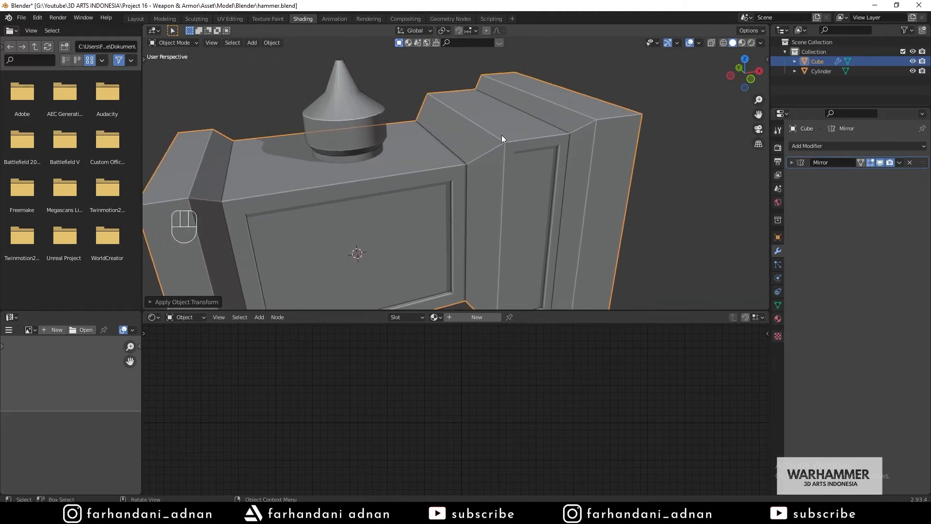
{"action": "scroll", "coordinate": [499, 144], "scroll_direction": "up", "scroll_amount": 5}
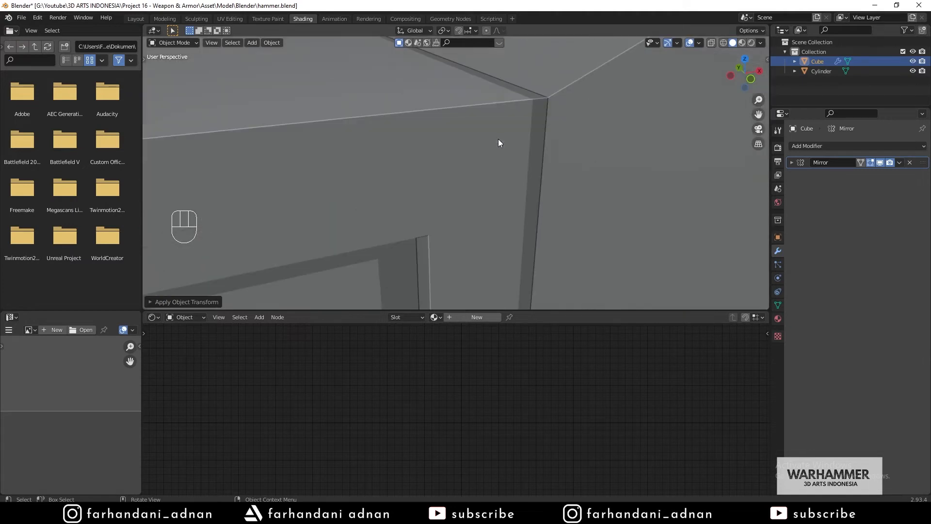
- Add a Bevel modifier to the hammer head and set its segments to 3
{"action": "scroll", "coordinate": [499, 138], "scroll_direction": "down", "scroll_amount": 3}
{"action": "middle_click_drag", "start_coordinate": [566, 134], "coordinate": [528, 161], "text": "shift"}
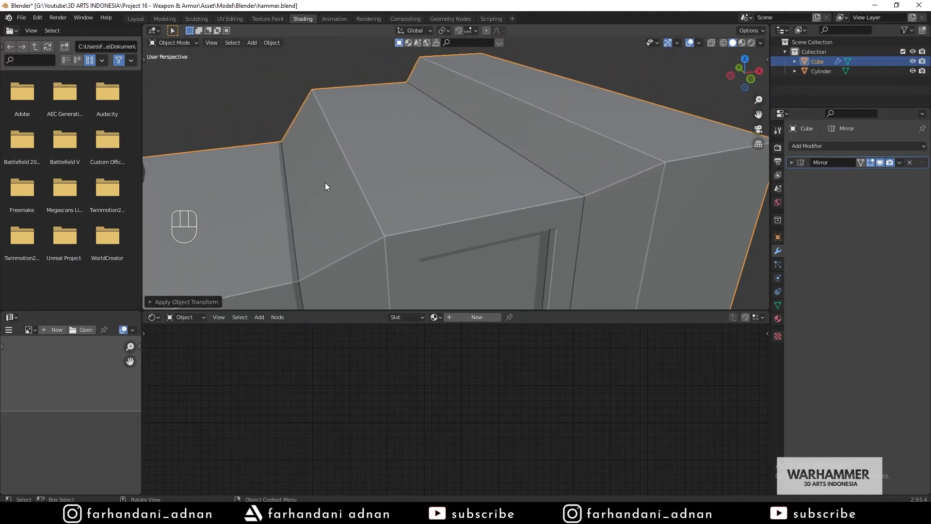
{"action": "middle_click_drag", "start_coordinate": [603, 151], "coordinate": [610, 117], "text": "shift"}
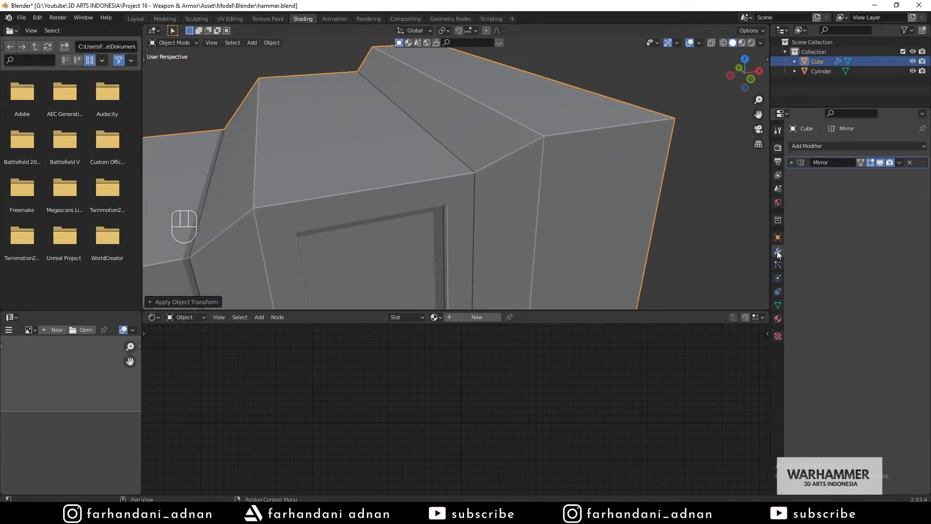
{"action": "left_click", "coordinate": [816, 146]}
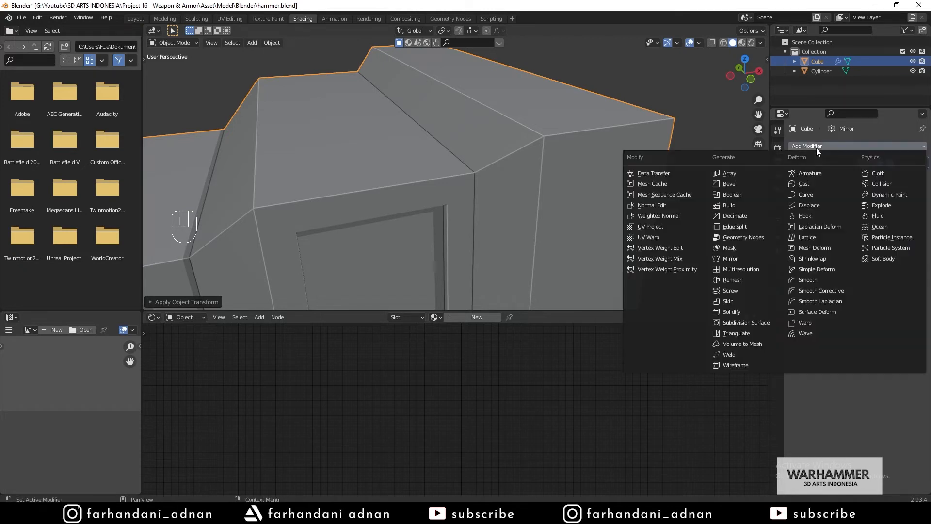
{"action": "left_click", "coordinate": [738, 187]}
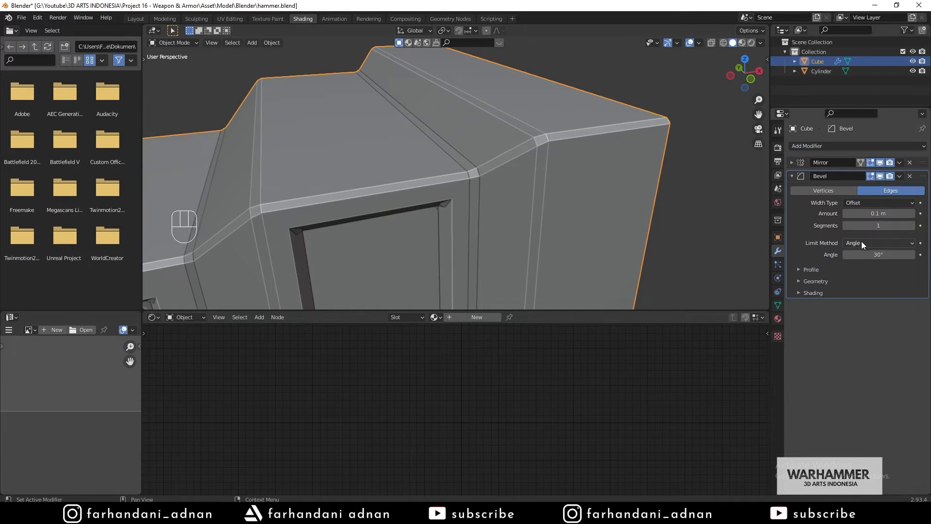
{"action": "left_click", "coordinate": [874, 226]}
{"action": "key", "text": "Return"}
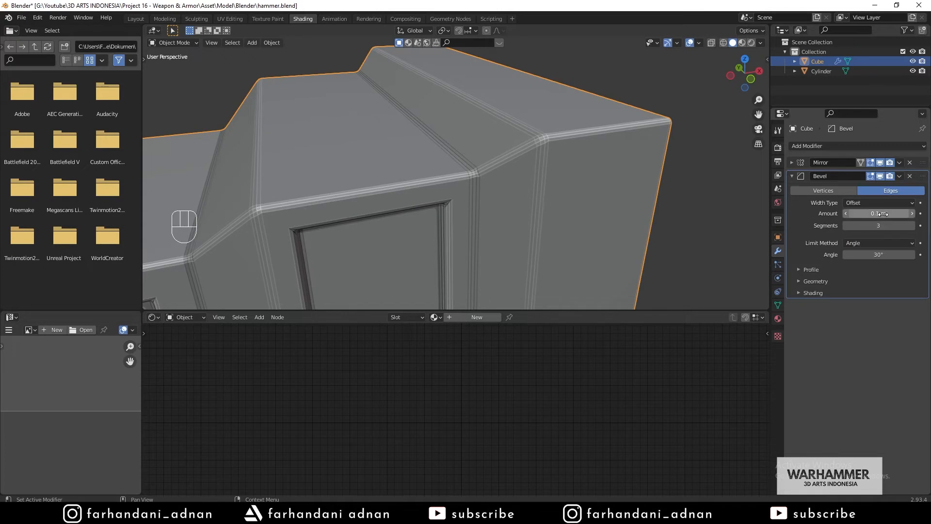
- Reduce the hammer head's bevel amount to 0.002 m
{"action": "left_click", "coordinate": [884, 214]}
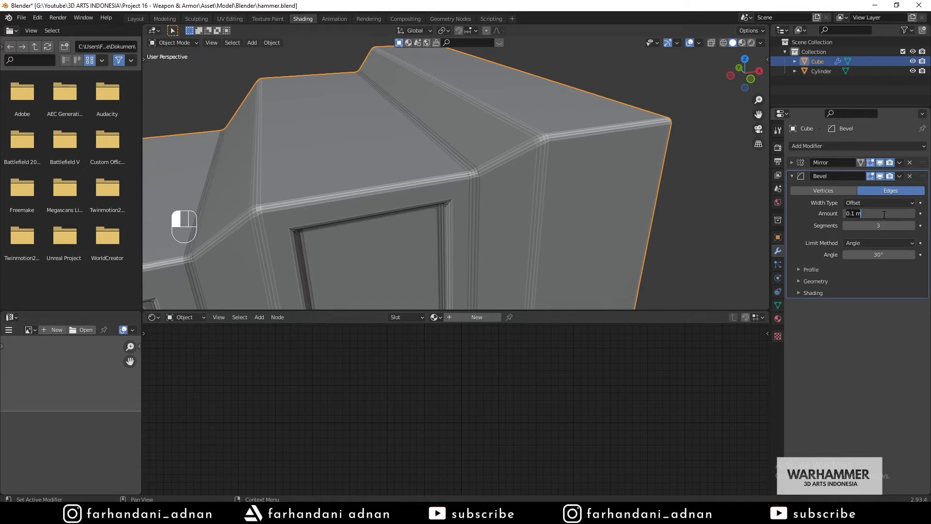
{"action": "key", "text": "BackSpace"}
{"action": "type", "text": ".08"}
{"action": "key", "text": "Return"}
{"action": "left_click_drag", "start_coordinate": [883, 214], "coordinate": [864, 214]}
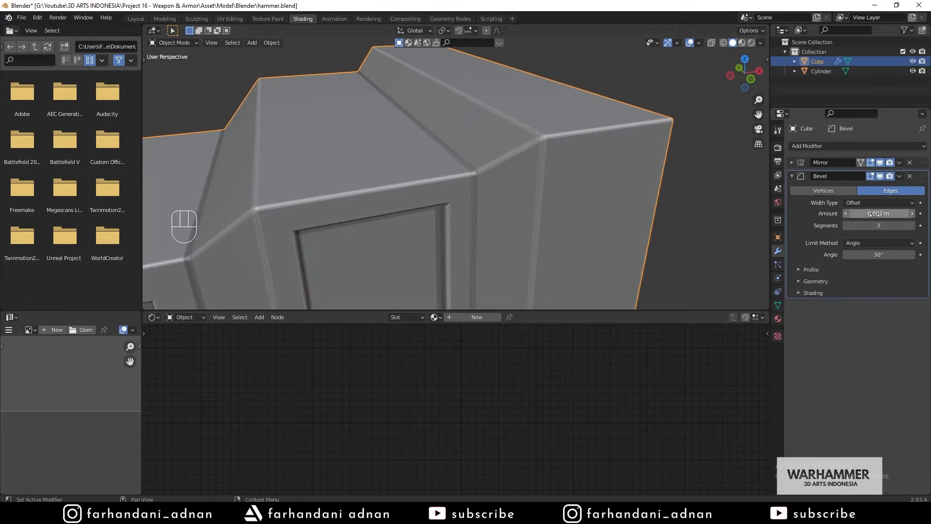
- Examine the bevelled edges and corners of the hammer head from a distance and up close
{"action": "scroll", "coordinate": [459, 179], "scroll_direction": "down", "scroll_amount": 5}
{"action": "scroll", "coordinate": [459, 181], "scroll_direction": "up", "scroll_amount": 5}
{"action": "scroll", "coordinate": [562, 158], "scroll_direction": "down", "scroll_amount": 5}
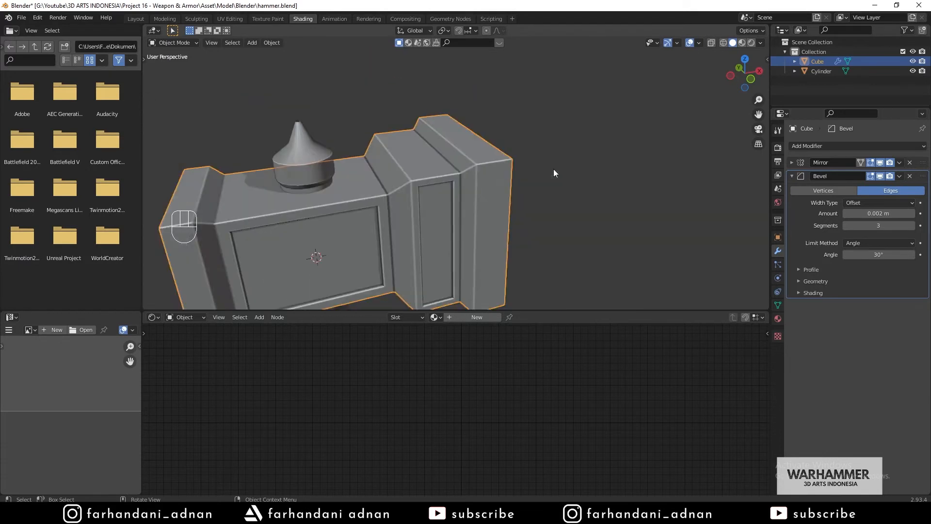
{"action": "middle_click_drag", "start_coordinate": [554, 169], "coordinate": [434, 184]}
{"action": "scroll", "coordinate": [528, 172], "scroll_direction": "up", "scroll_amount": 5}
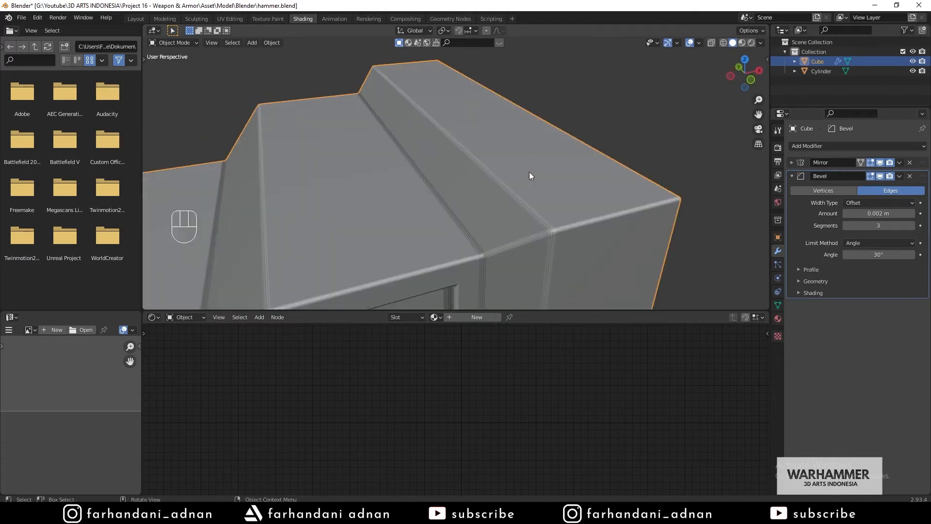
{"action": "middle_click_drag", "start_coordinate": [537, 225], "coordinate": [520, 170], "text": "shift"}
{"action": "scroll", "coordinate": [521, 164], "scroll_direction": "up", "scroll_amount": 4}
{"action": "mouse_move", "coordinate": [524, 107]}
{"action": "middle_mouse_down", "text": "shift"}
{"action": "mouse_move", "coordinate": [527, 132]}
{"action": "mouse_move", "coordinate": [528, 121]}
{"action": "middle_mouse_up", "text": "shift"}
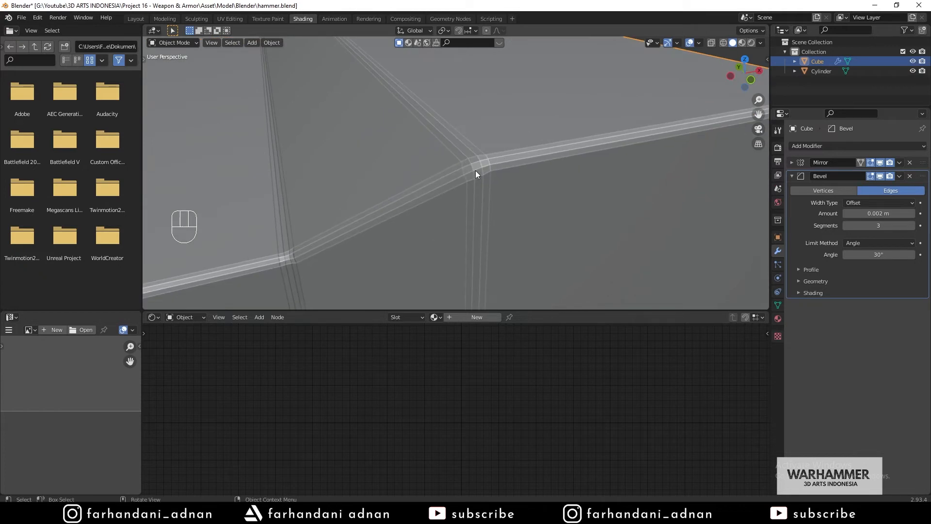
{"action": "scroll", "coordinate": [436, 121], "scroll_direction": "down", "scroll_amount": 5}
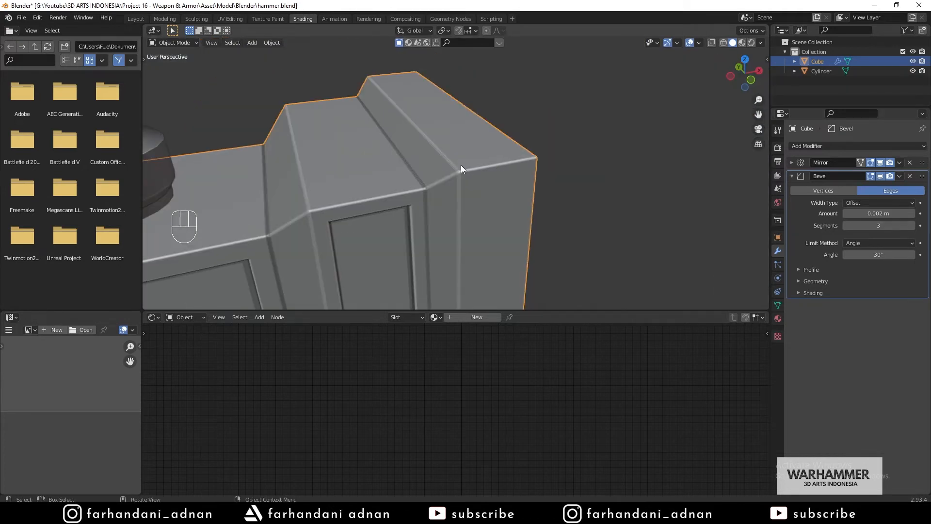
- Apply Shade Smooth to the hammer head and check its surfaces
{"action": "right_click", "coordinate": [458, 151]}
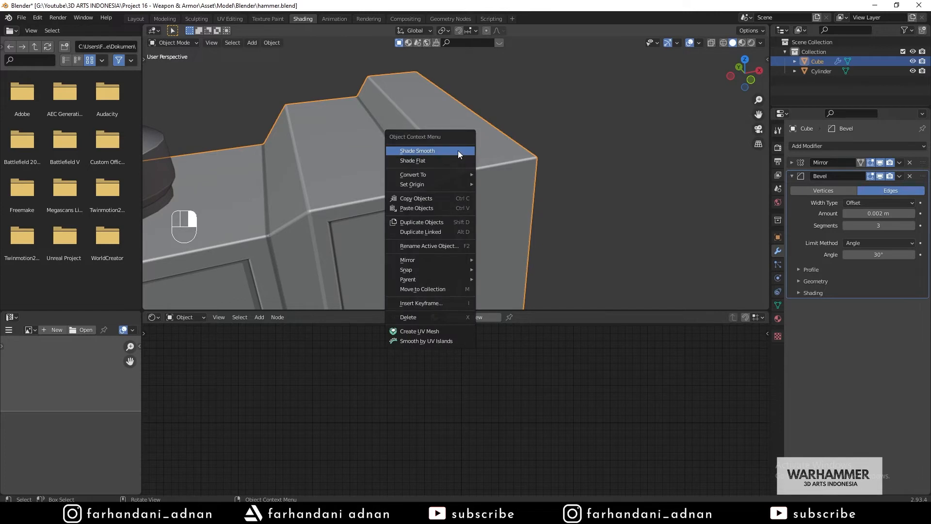
{"action": "right_click", "coordinate": [485, 156]}
{"action": "left_click", "coordinate": [485, 157]}
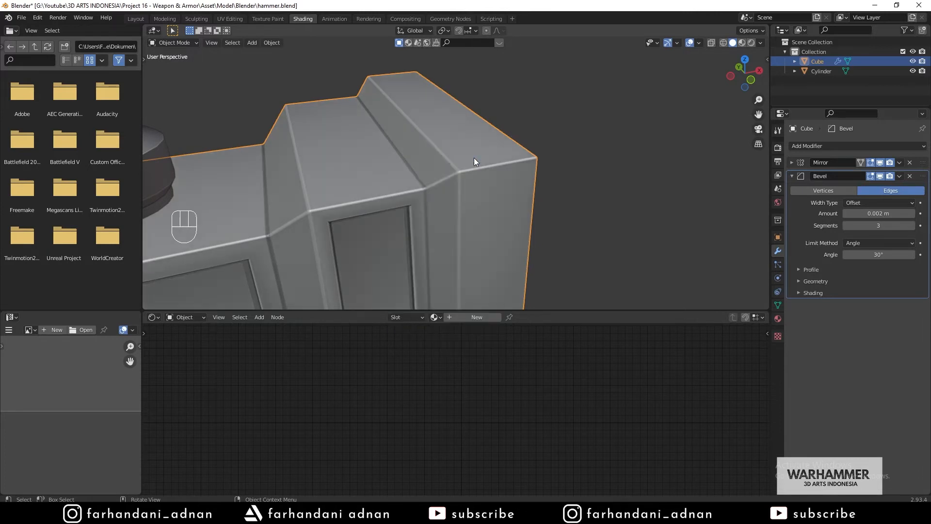
{"action": "scroll", "coordinate": [485, 161], "scroll_direction": "down", "scroll_amount": 4}
{"action": "middle_click_drag", "start_coordinate": [423, 174], "coordinate": [467, 179]}
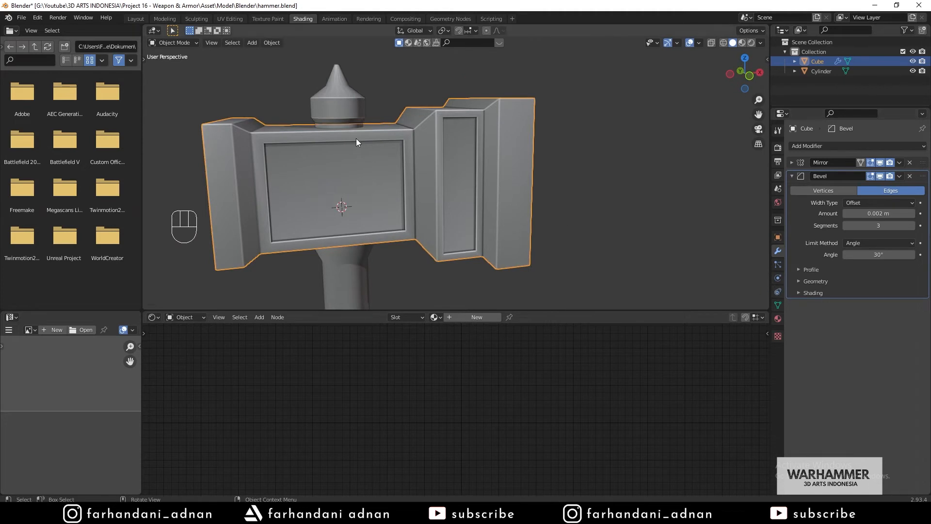
{"action": "middle_click_drag", "start_coordinate": [356, 138], "coordinate": [363, 138]}
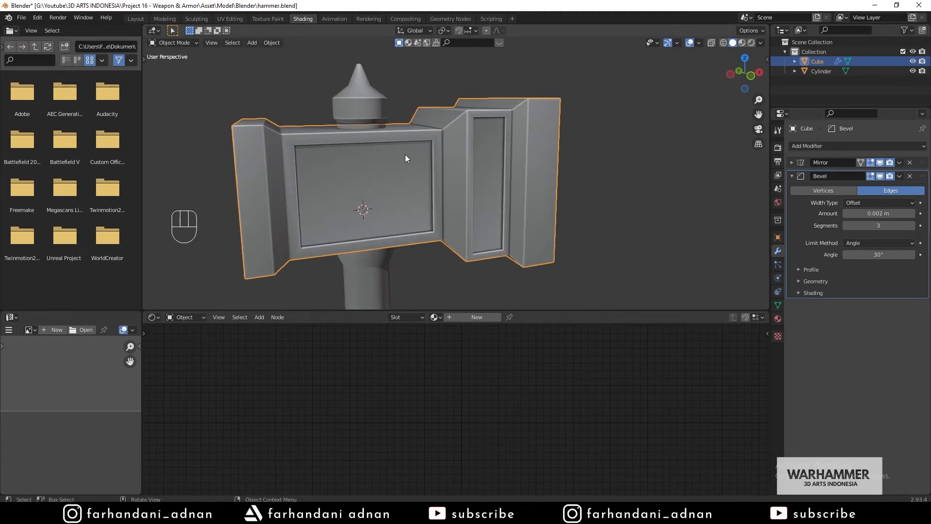
{"action": "middle_click_drag", "start_coordinate": [431, 182], "coordinate": [459, 129]}
{"action": "scroll", "coordinate": [401, 132], "scroll_direction": "up", "scroll_amount": 2}
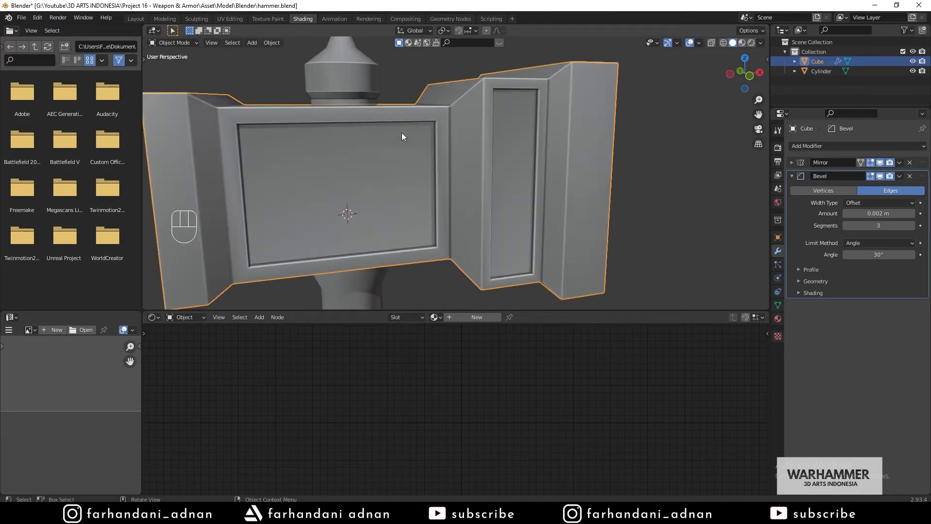
- Enable Auto Smooth in the hammer head's normals settings and check the shading from several angles
{"action": "left_click", "coordinate": [778, 306]}
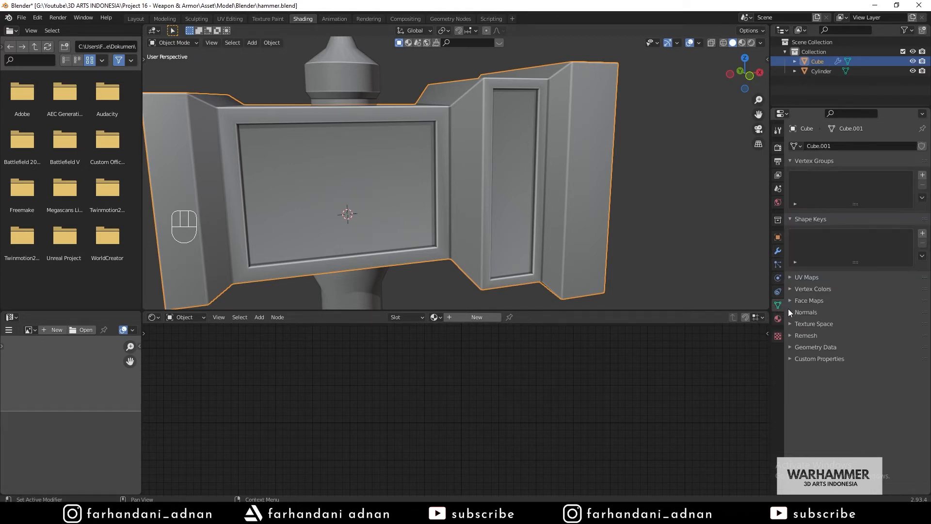
{"action": "left_click", "coordinate": [802, 313]}
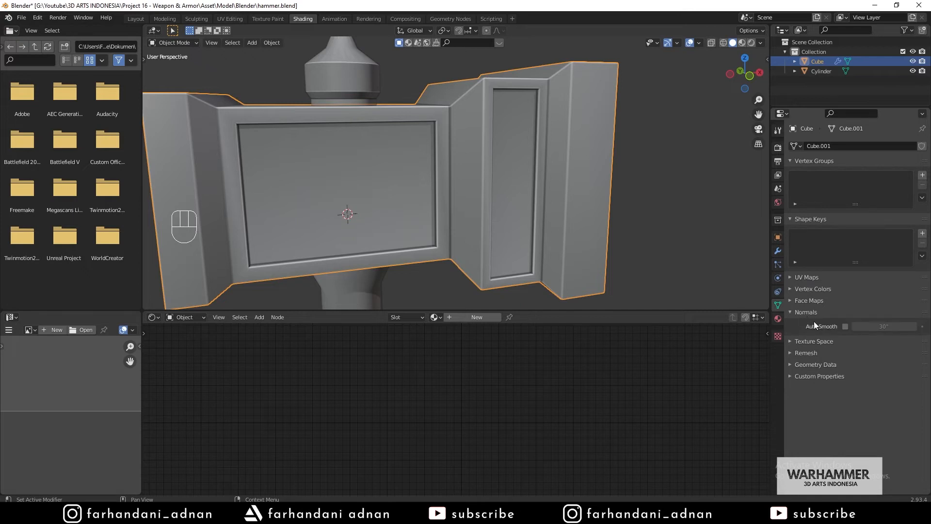
{"action": "left_click", "coordinate": [845, 327]}
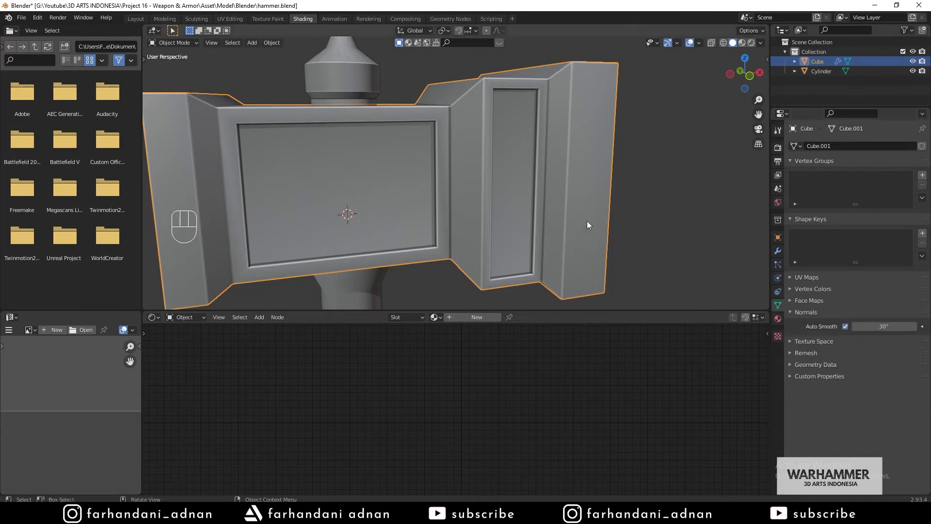
{"action": "right_click_drag", "start_coordinate": [532, 128], "coordinate": [578, 132]}
{"action": "middle_click_drag", "start_coordinate": [578, 132], "coordinate": [442, 139]}
{"action": "scroll", "coordinate": [558, 155], "scroll_direction": "down", "scroll_amount": 2}
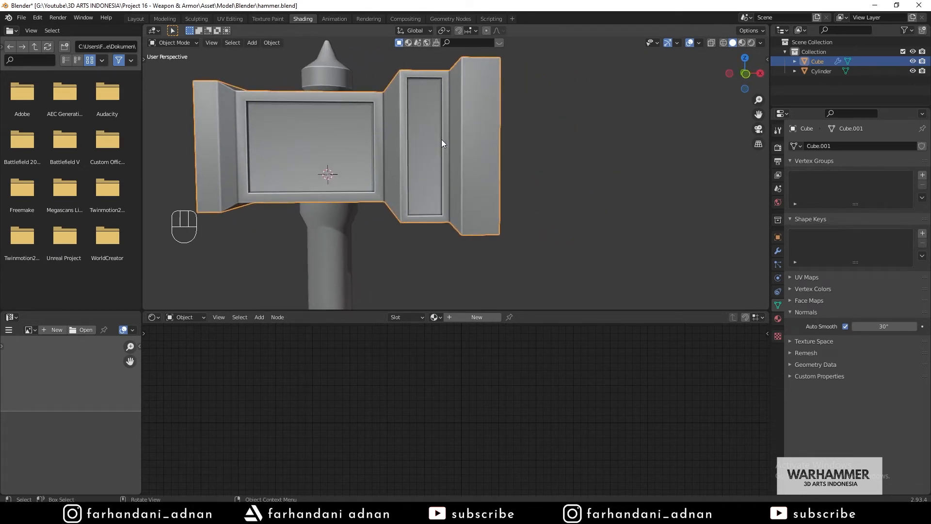
{"action": "middle_click_drag", "start_coordinate": [439, 142], "coordinate": [459, 143], "text": "shift"}
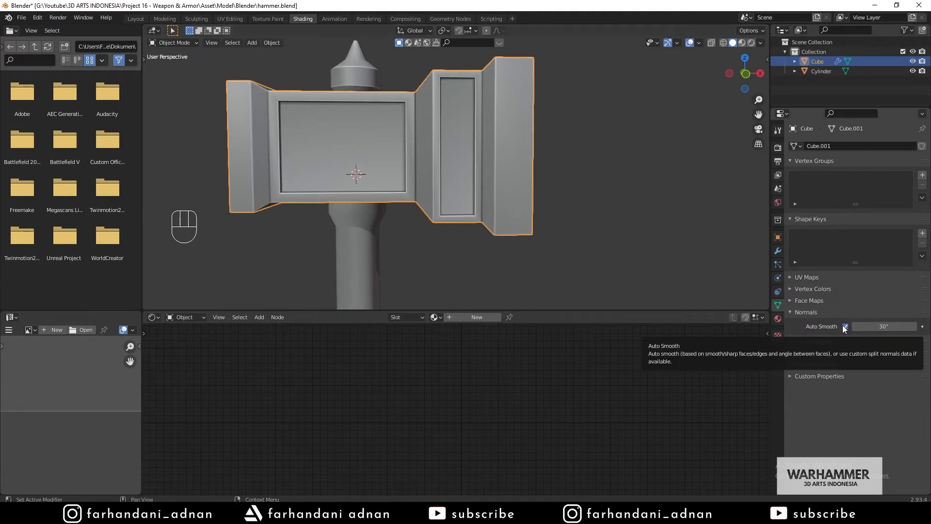
{"action": "middle_click_drag", "start_coordinate": [432, 144], "coordinate": [421, 130]}
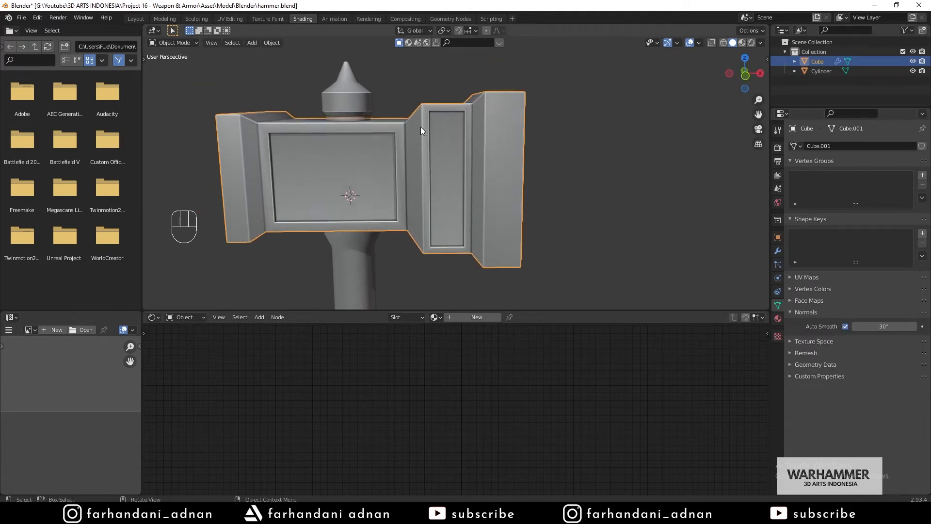
- Show the hammer head's material settings and switch the viewport to Material Preview shading
{"action": "left_click", "coordinate": [778, 318]}
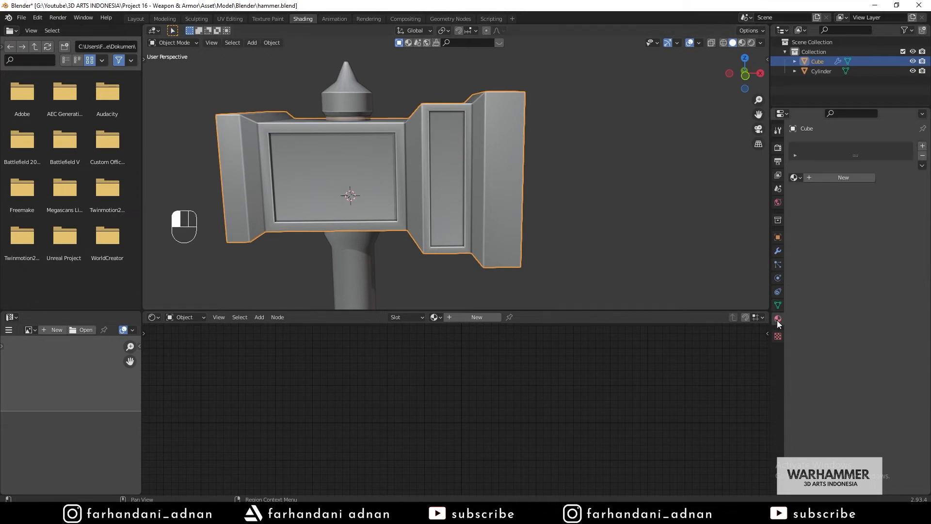
{"action": "scroll", "coordinate": [371, 140], "scroll_direction": "down", "scroll_amount": 2}
{"action": "scroll", "coordinate": [408, 145], "scroll_direction": "up", "scroll_amount": 1}
{"action": "key", "text": "z"}
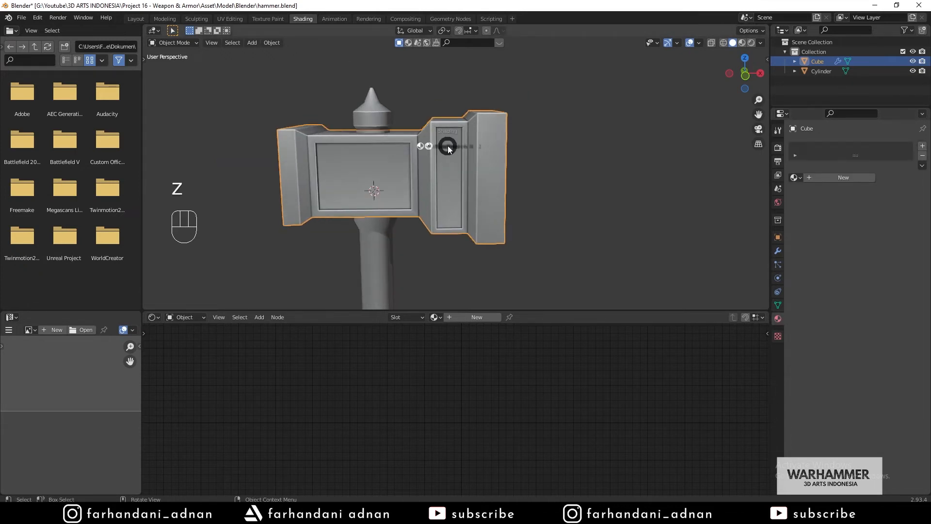
{"action": "left_click", "coordinate": [446, 205]}
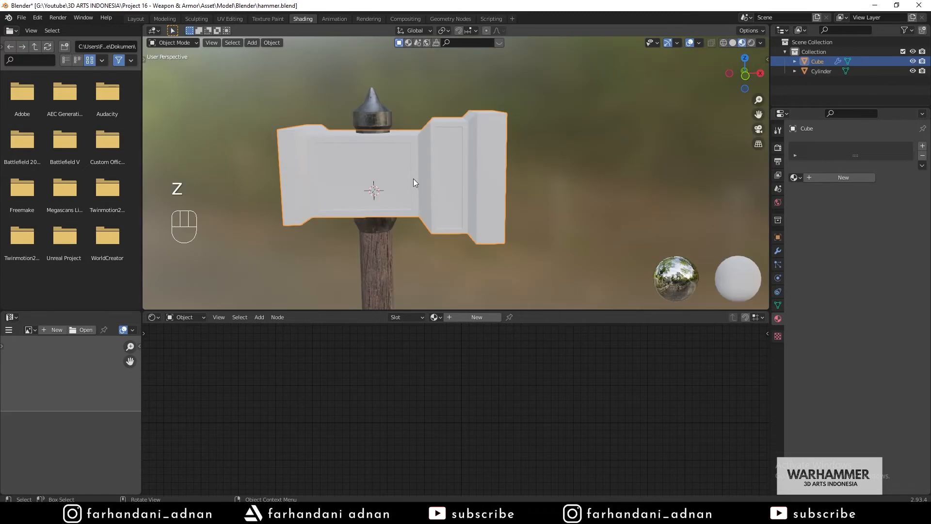
- In Edit Mode, select all editable faces of the hammer head, inspect the mirrored half, and return to Object Mode
{"action": "mouse_move", "coordinate": [413, 179]}
{"action": "middle_mouse_down"}
{"action": "mouse_move", "coordinate": [426, 160]}
{"action": "mouse_move", "coordinate": [463, 162]}
{"action": "mouse_move", "coordinate": [449, 193]}
{"action": "mouse_move", "coordinate": [485, 180]}
{"action": "middle_mouse_up"}
{"action": "key", "text": "Tab"}
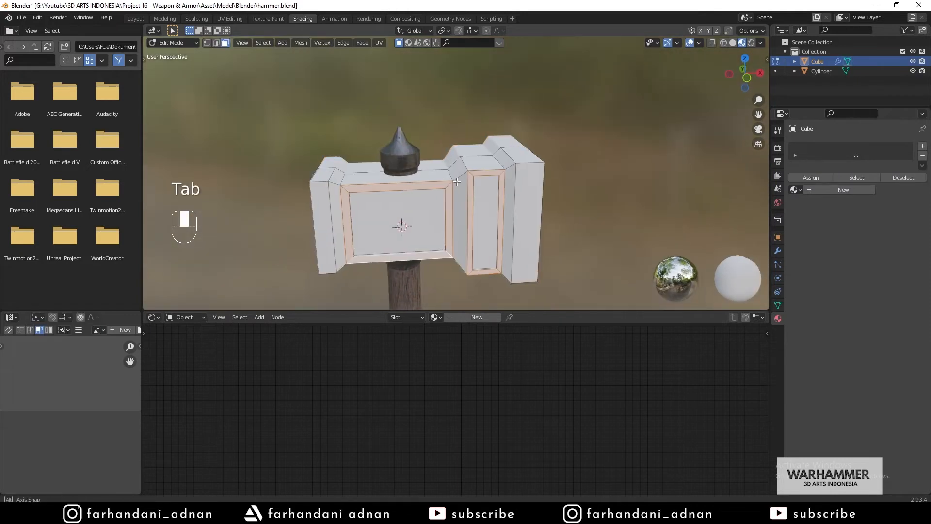
{"action": "key", "text": "a"}
{"action": "middle_click_drag", "start_coordinate": [427, 201], "coordinate": [403, 153], "text": "shift"}
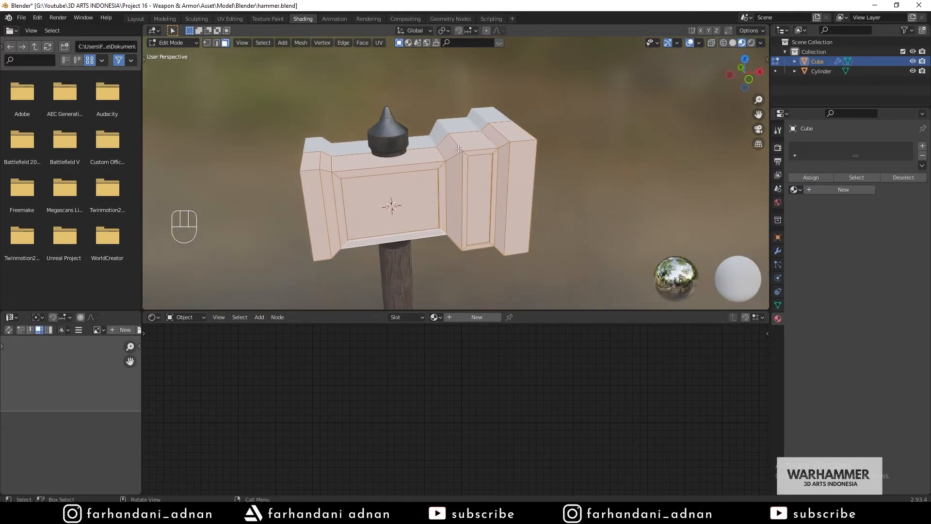
{"action": "key", "text": "a"}
{"action": "middle_click_drag", "start_coordinate": [397, 173], "coordinate": [374, 180]}
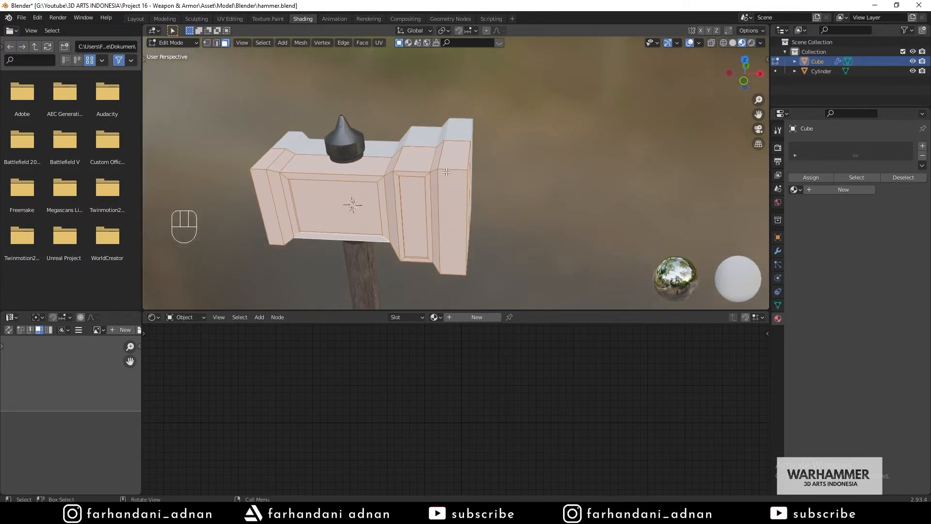
{"action": "middle_click_drag", "start_coordinate": [450, 200], "coordinate": [459, 176]}
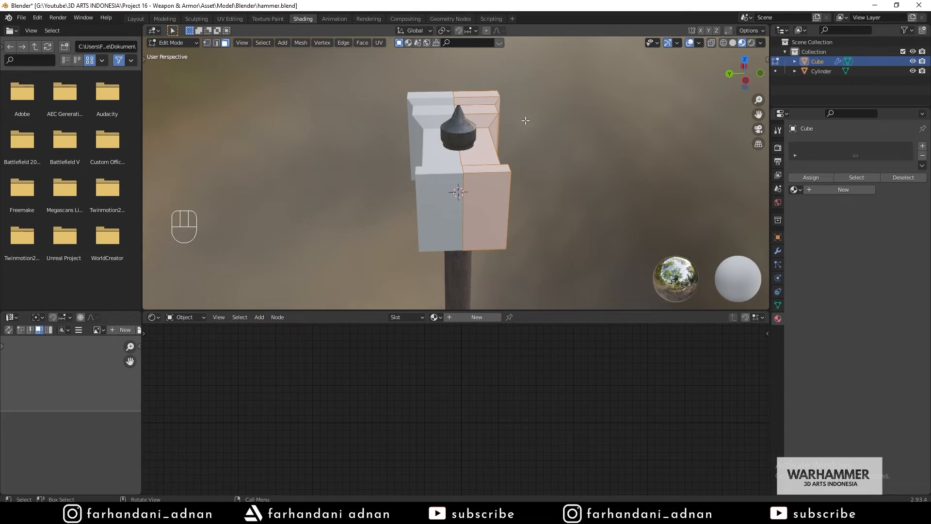
{"action": "middle_click_drag", "start_coordinate": [526, 121], "coordinate": [448, 133]}
{"action": "key", "text": "Tab"}
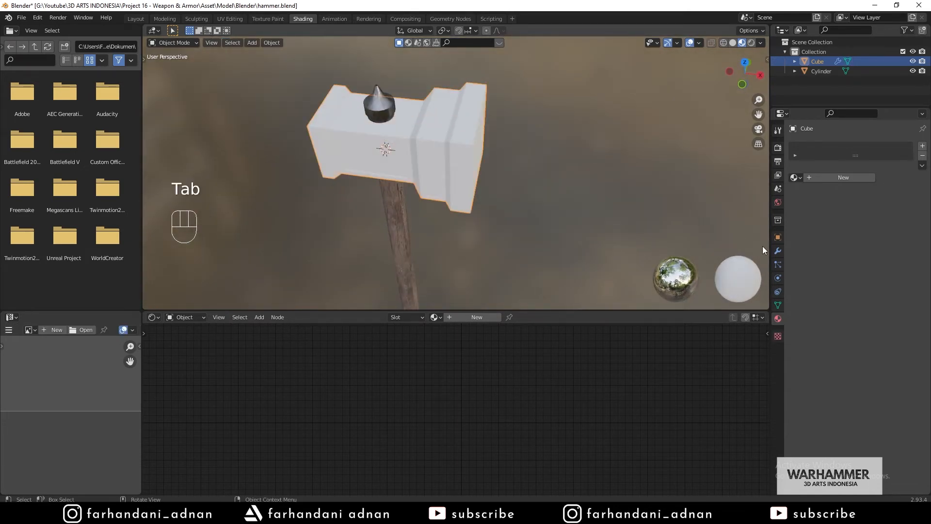
- Show the hammer head's modifiers, collapse the Bevel settings, and check the Mirror modifier's settings
{"action": "left_click", "coordinate": [778, 250]}
{"action": "left_click", "coordinate": [802, 173]}
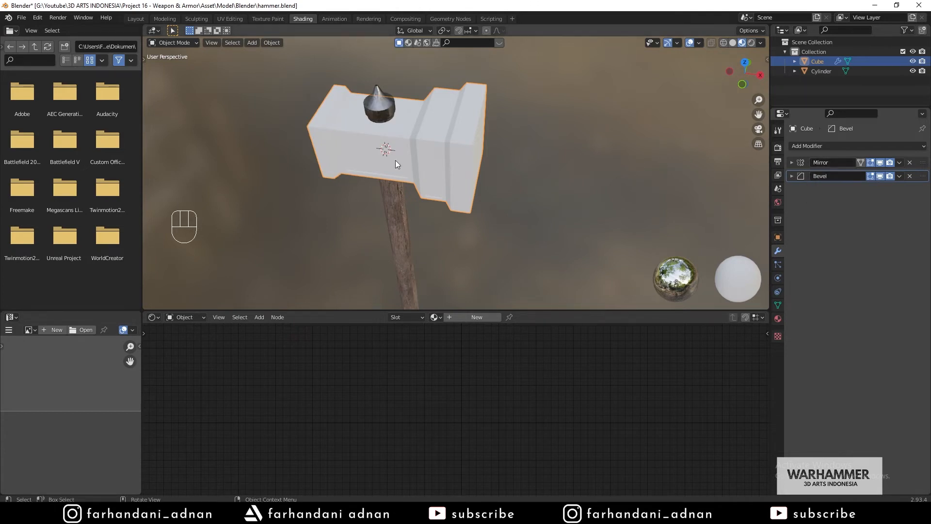
{"action": "middle_click_drag", "start_coordinate": [394, 160], "coordinate": [448, 129], "text": "shift"}
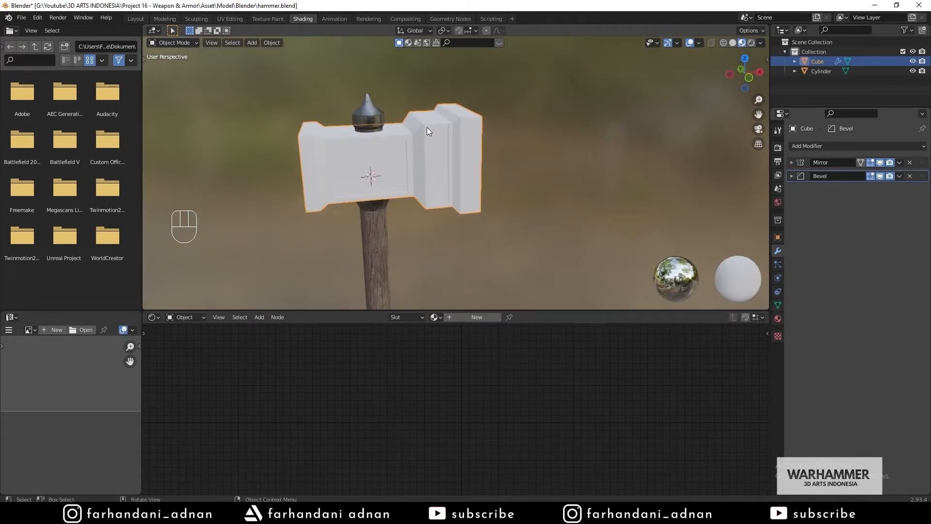
{"action": "middle_click_drag", "start_coordinate": [427, 127], "coordinate": [446, 128], "text": "shift"}
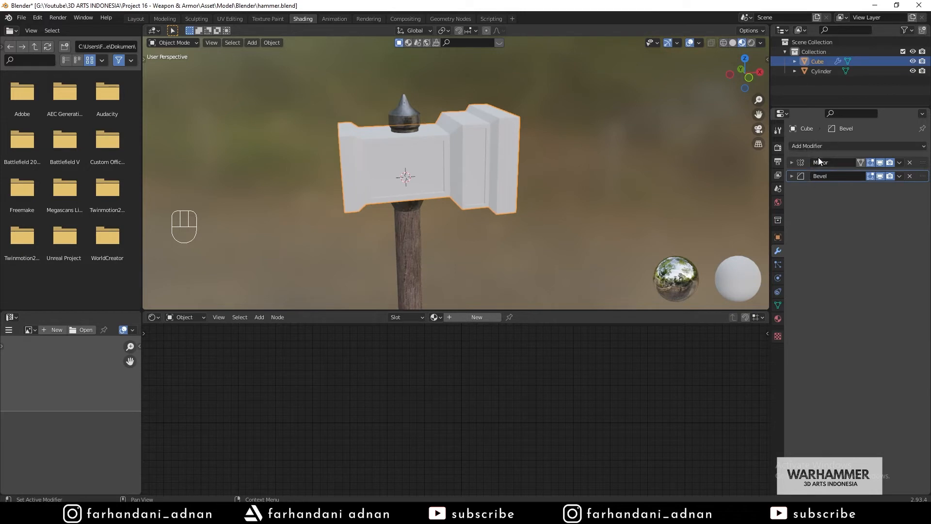
{"action": "left_click", "coordinate": [791, 163]}
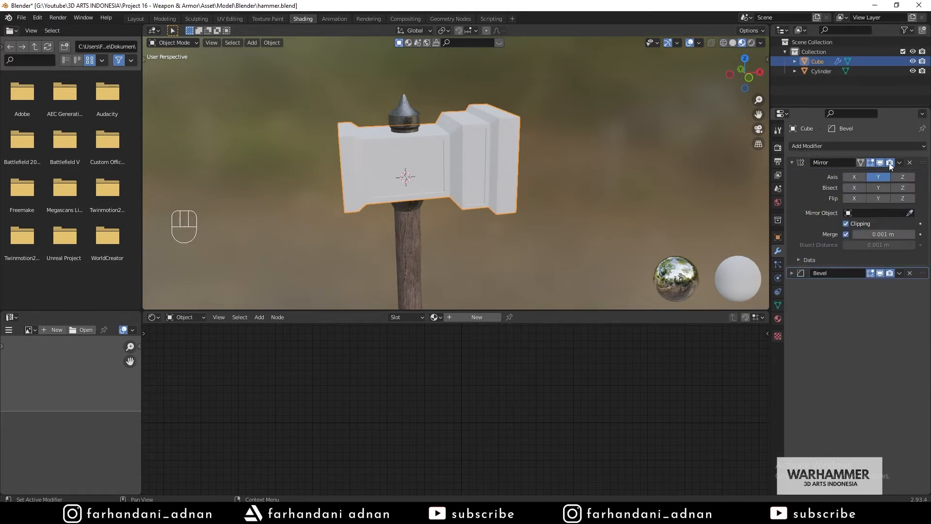
{"action": "left_click", "coordinate": [794, 164]}
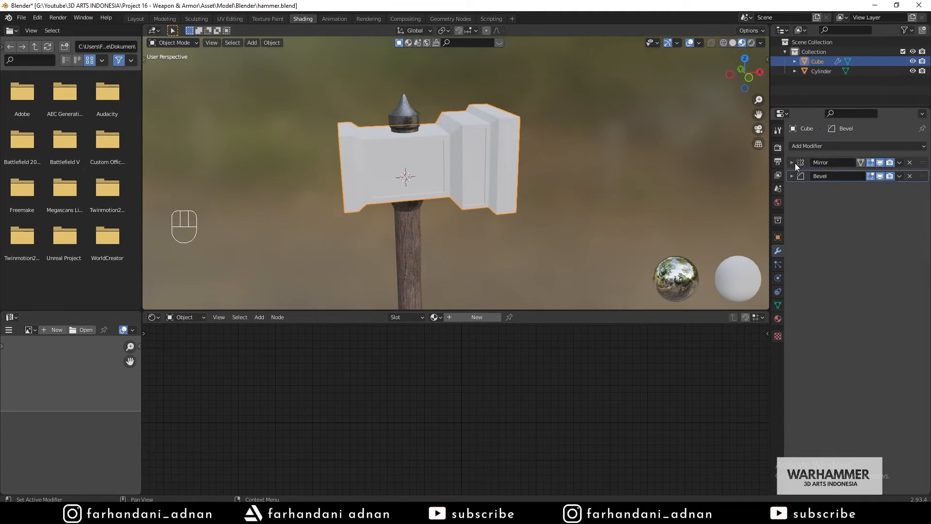
- Review the hammer head's Mirror modifier settings and the Apply option in its list of operations
{"action": "left_click", "coordinate": [795, 163]}
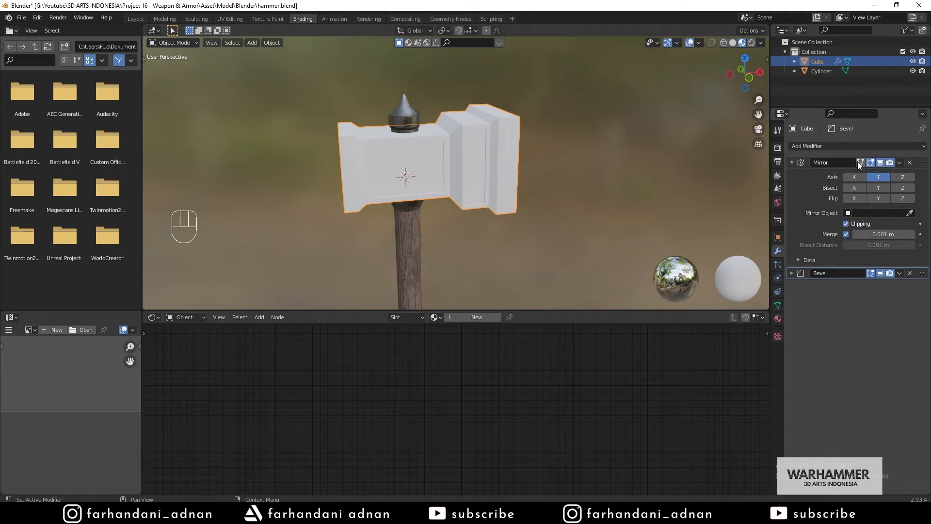
{"action": "left_click", "coordinate": [793, 162]}
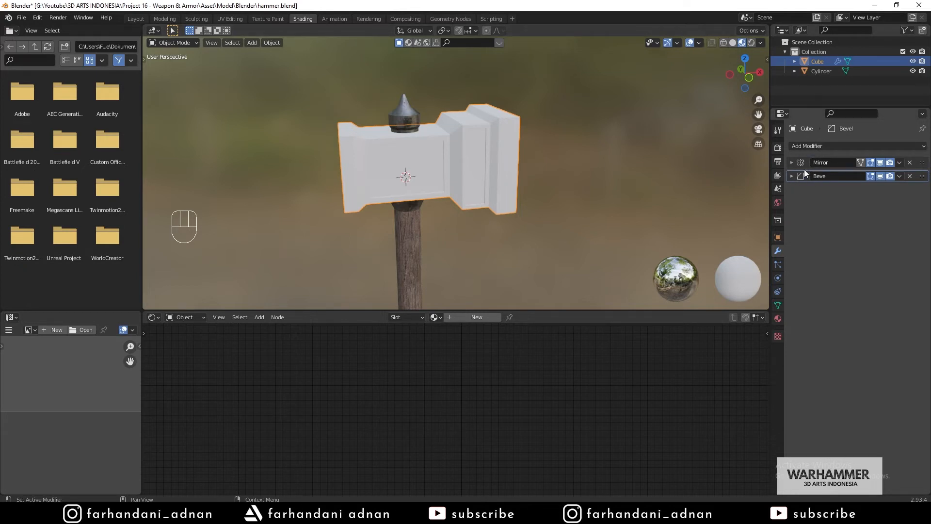
{"action": "middle_click_drag", "start_coordinate": [519, 118], "coordinate": [504, 121]}
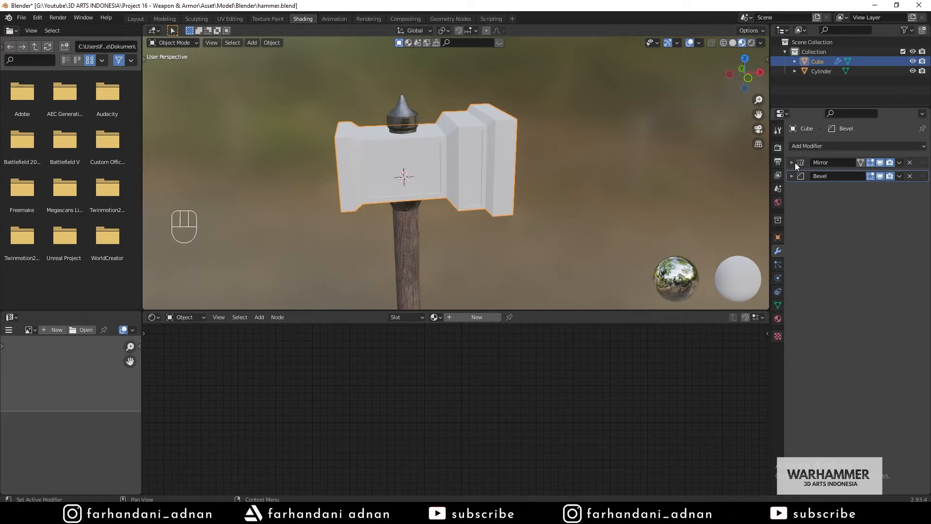
{"action": "left_click", "coordinate": [900, 163]}
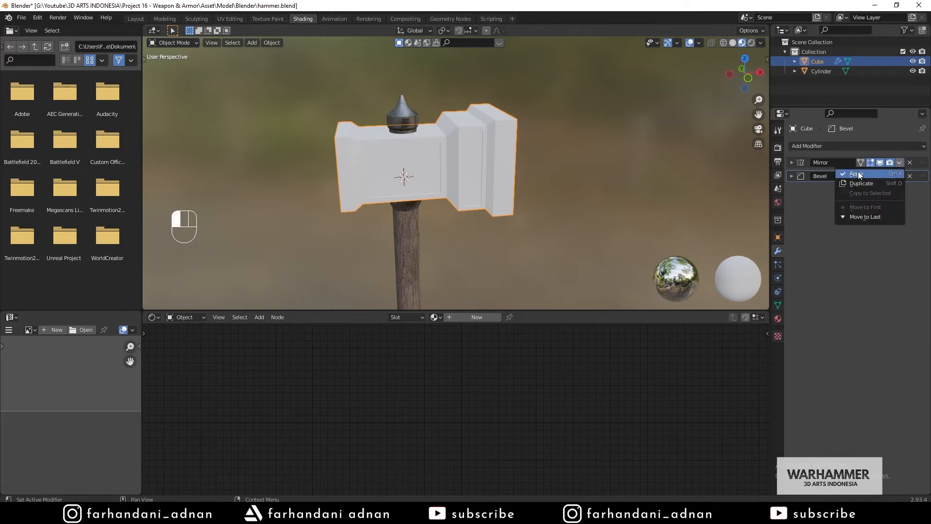
{"action": "left_click", "coordinate": [842, 173]}
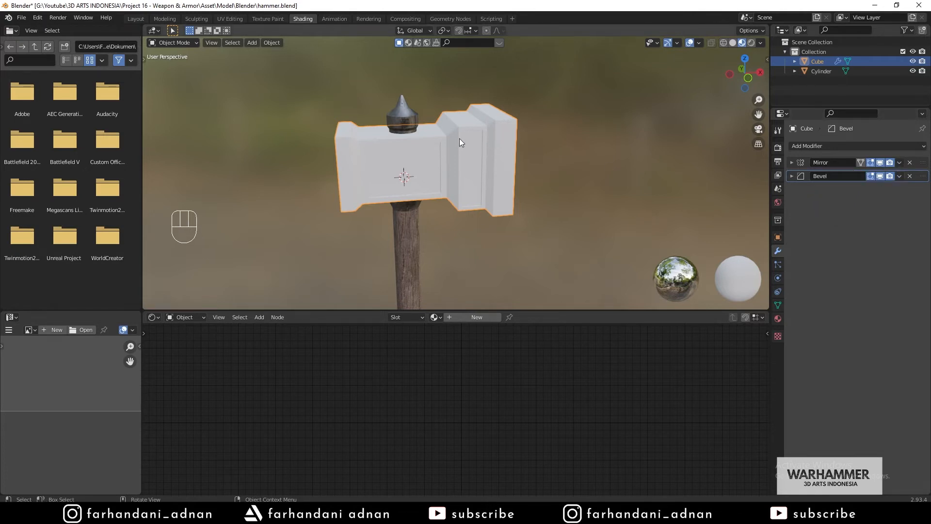
- Unwrap all editable faces of the hammer head with Smart UV Project, using a 66° angle limit and 0.020 island margin, and return to Object Mode
{"action": "mouse_move", "coordinate": [461, 142]}
{"action": "middle_mouse_down"}
{"action": "mouse_move", "coordinate": [403, 162]}
{"action": "mouse_move", "coordinate": [487, 160]}
{"action": "mouse_move", "coordinate": [504, 134]}
{"action": "mouse_move", "coordinate": [469, 144]}
{"action": "middle_mouse_up"}
{"action": "key", "text": "Tab"}
{"action": "key", "text": "a"}
{"action": "key", "text": "a"}
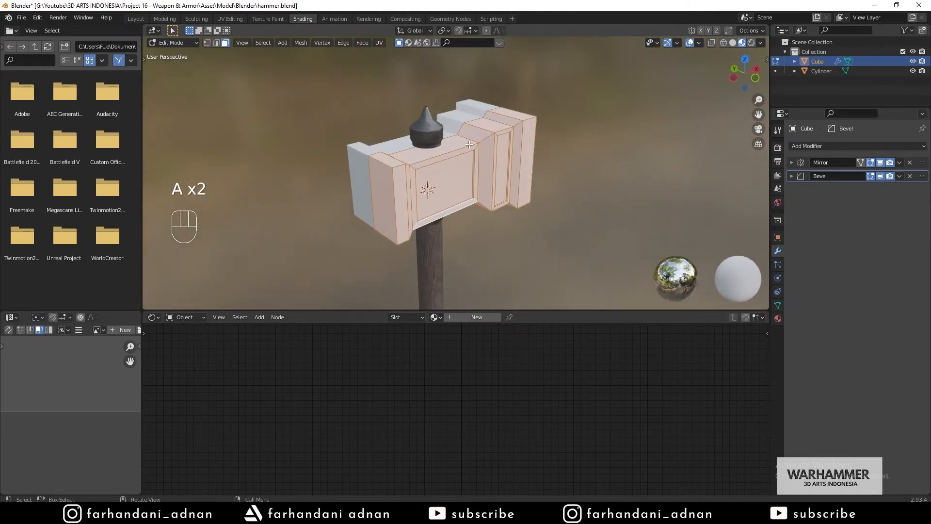
{"action": "left_click", "coordinate": [379, 43]}
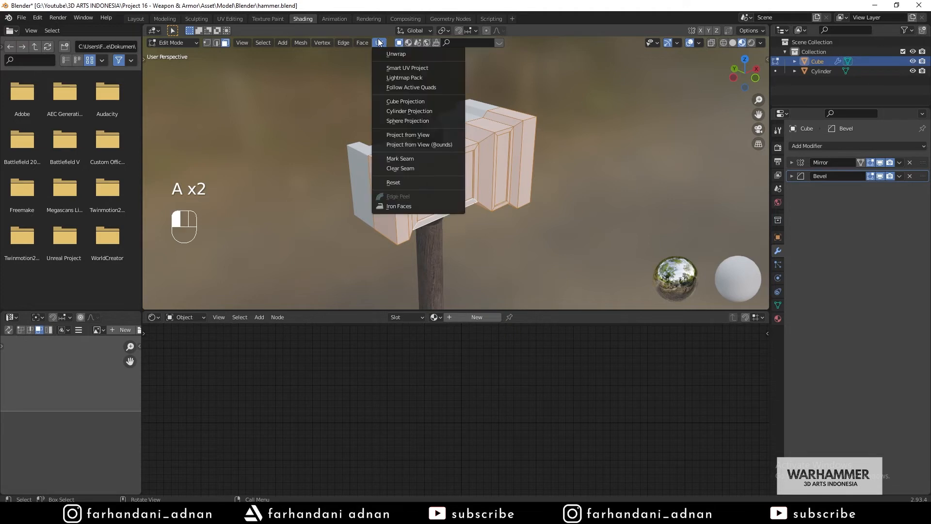
{"action": "left_click", "coordinate": [413, 69]}
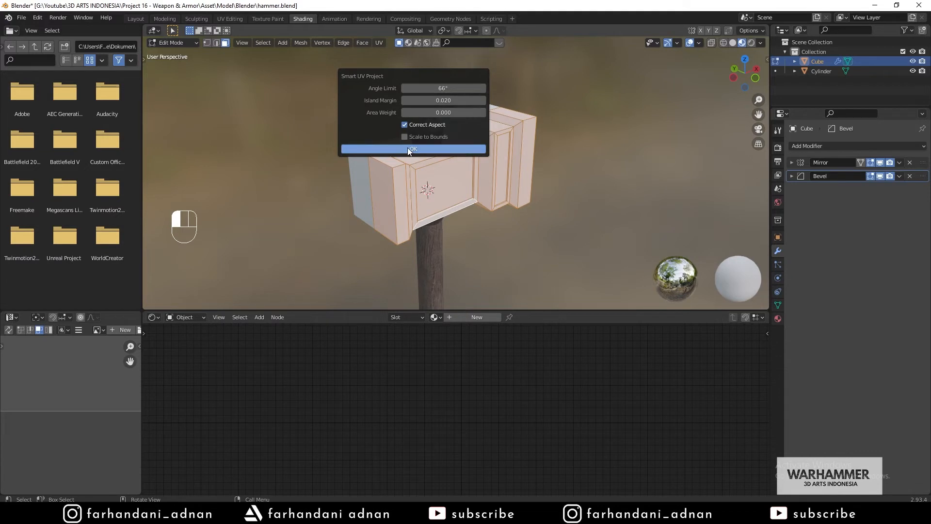
{"action": "left_click", "coordinate": [391, 150]}
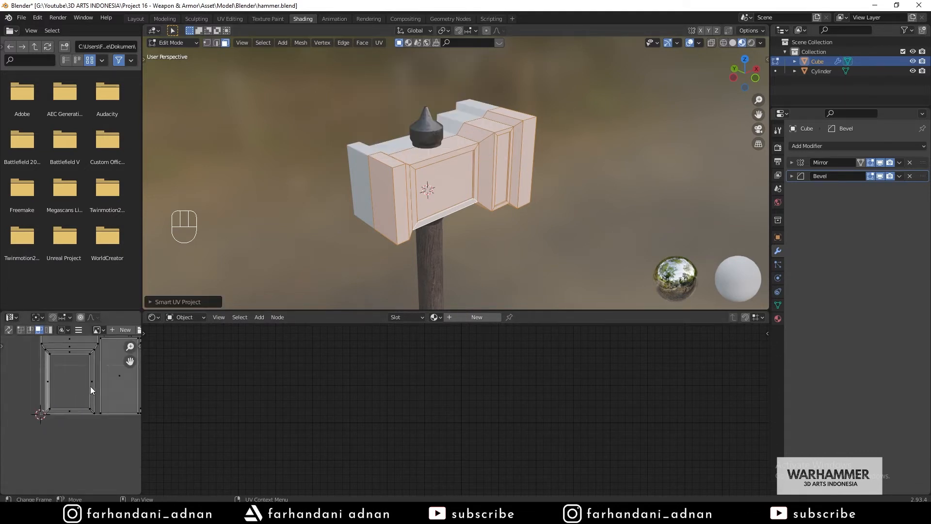
{"action": "scroll", "coordinate": [88, 393], "scroll_direction": "up", "scroll_amount": 5}
{"action": "scroll", "coordinate": [77, 402], "scroll_direction": "down", "scroll_amount": 5}
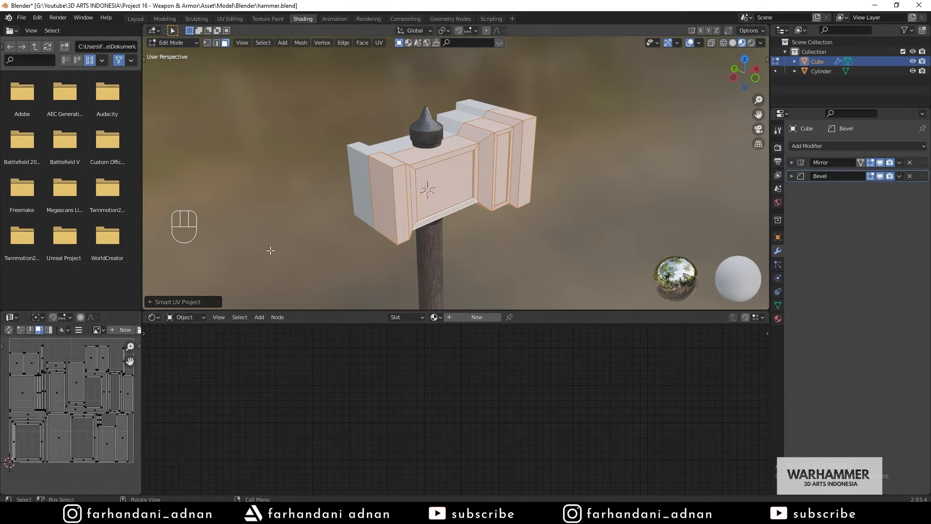
{"action": "middle_click_drag", "start_coordinate": [421, 202], "coordinate": [342, 231]}
{"action": "key", "text": "Tab"}
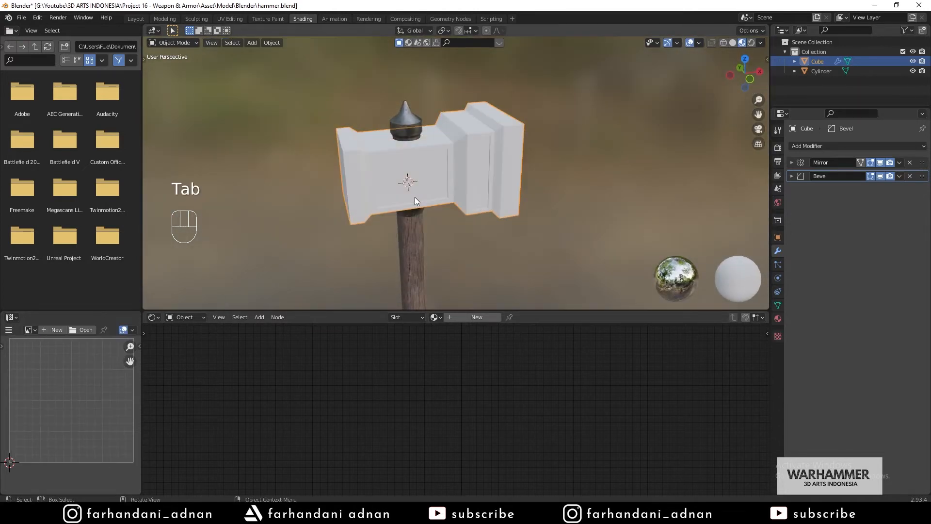
- Show the hammer head's material settings and add an empty material slot to it
{"action": "middle_click_drag", "start_coordinate": [506, 214], "coordinate": [438, 196]}
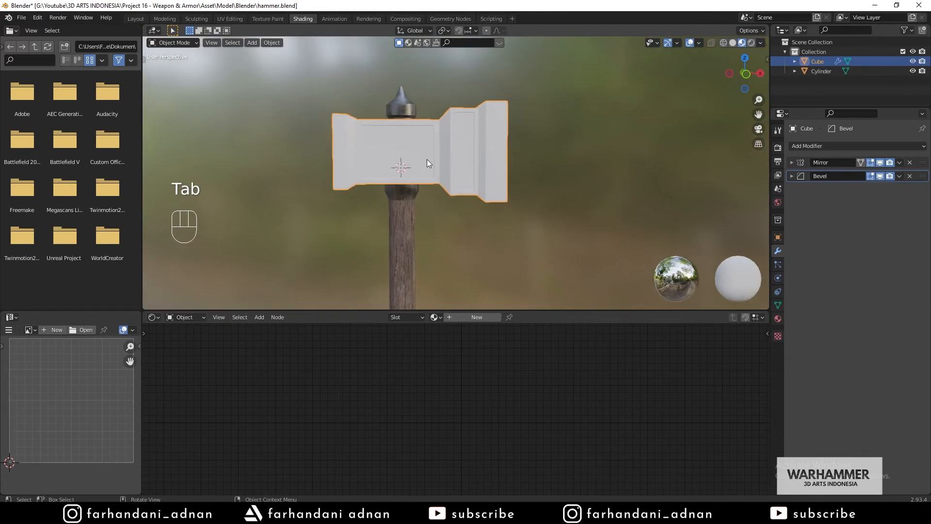
{"action": "middle_click_drag", "start_coordinate": [427, 163], "coordinate": [416, 171]}
{"action": "left_click", "coordinate": [779, 319]}
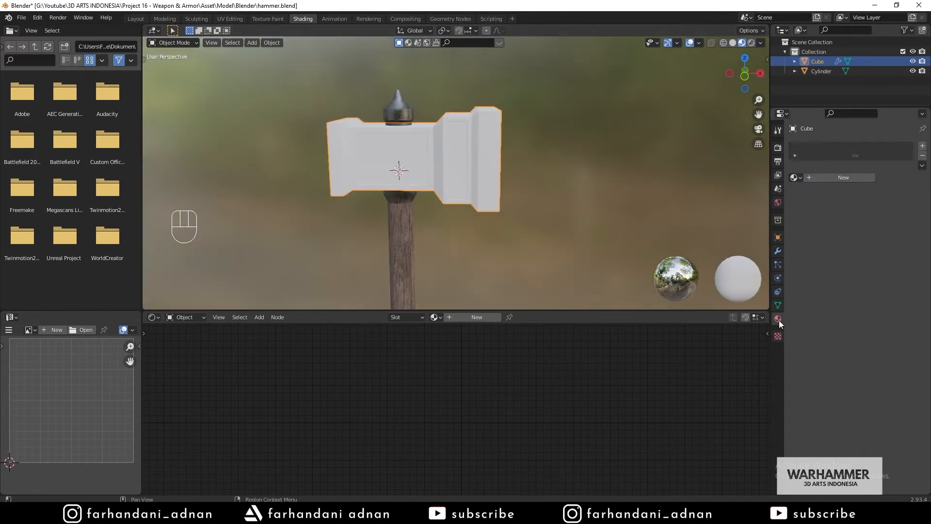
{"action": "middle_click_drag", "start_coordinate": [421, 183], "coordinate": [413, 173]}
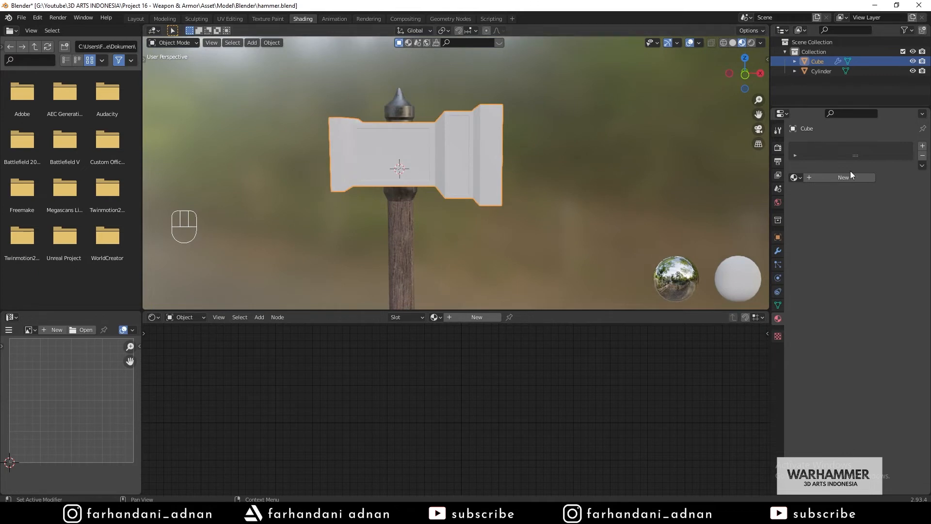
{"action": "left_click", "coordinate": [922, 146]}
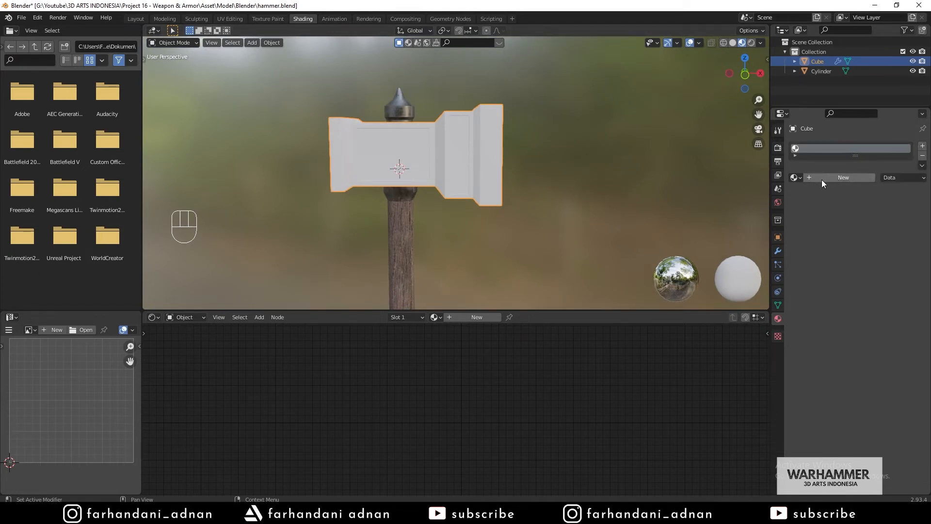
- Create a new material on the hammer head and name it Gold
{"action": "left_click", "coordinate": [822, 179]}
{"action": "double_click", "coordinate": [819, 150]}
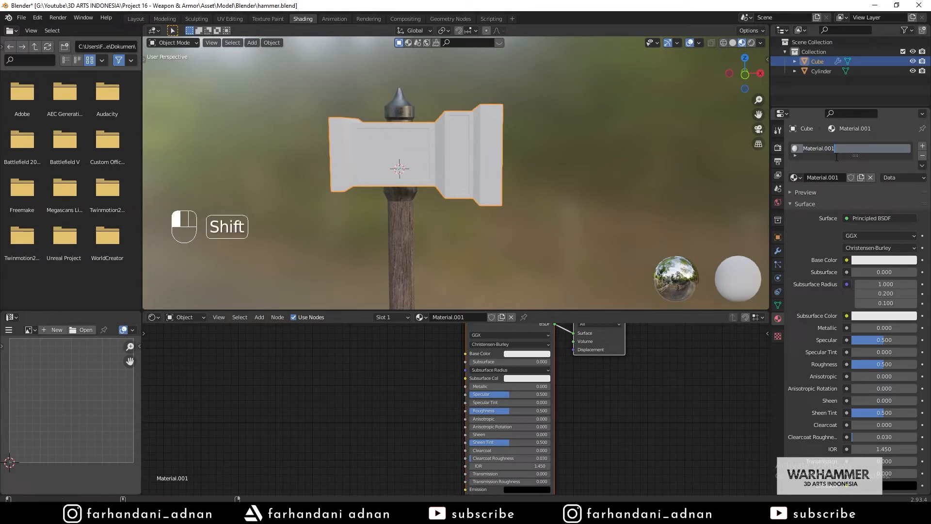
{"action": "type", "text": "Gold"}
{"action": "key", "text": "Return"}
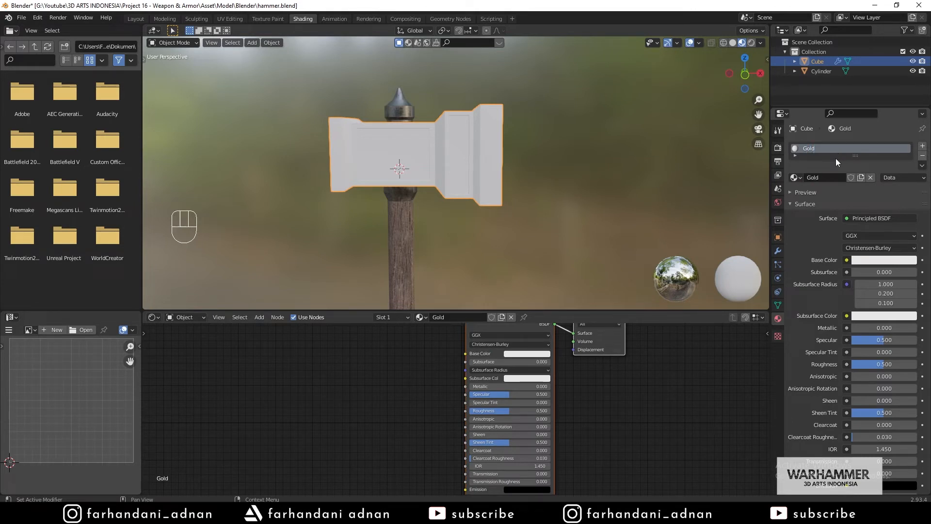
- Add a second material slot to the hammer head and fill it with the existing Metal material
{"action": "left_click", "coordinate": [922, 146]}
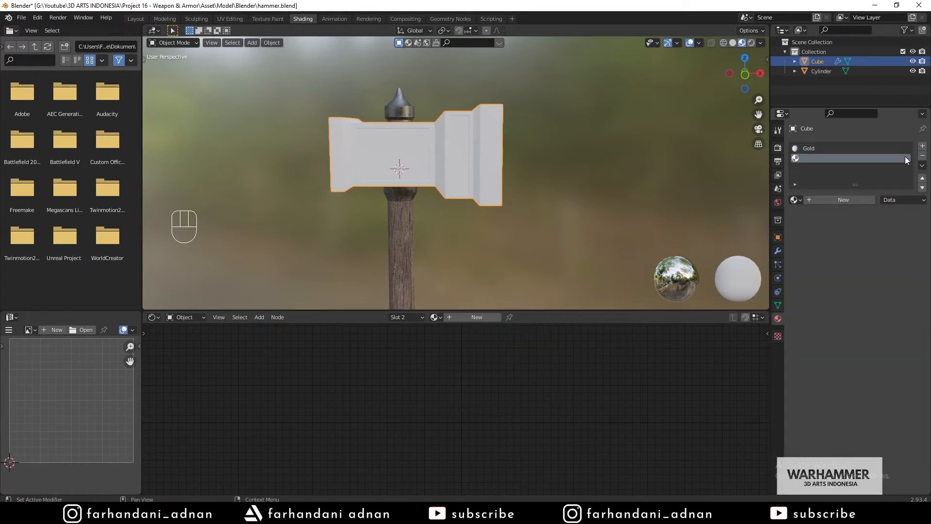
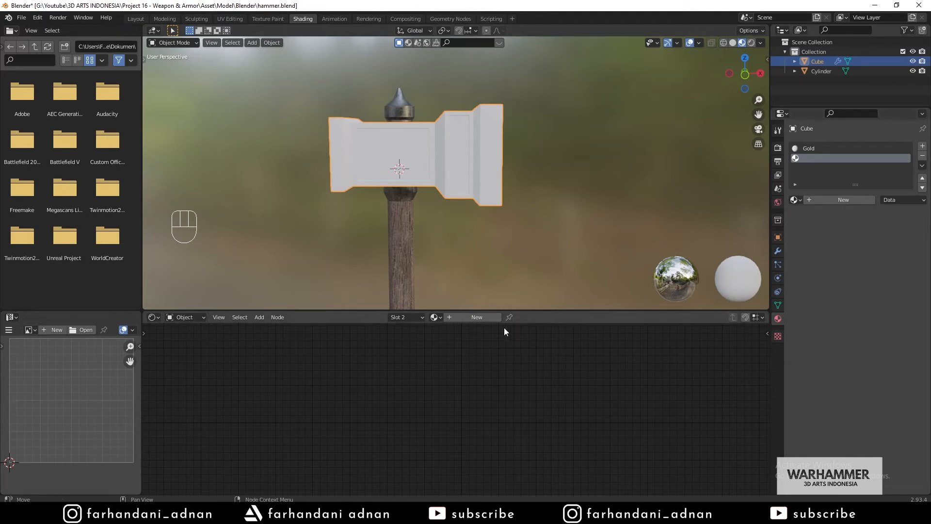
{"action": "left_click", "coordinate": [434, 318]}
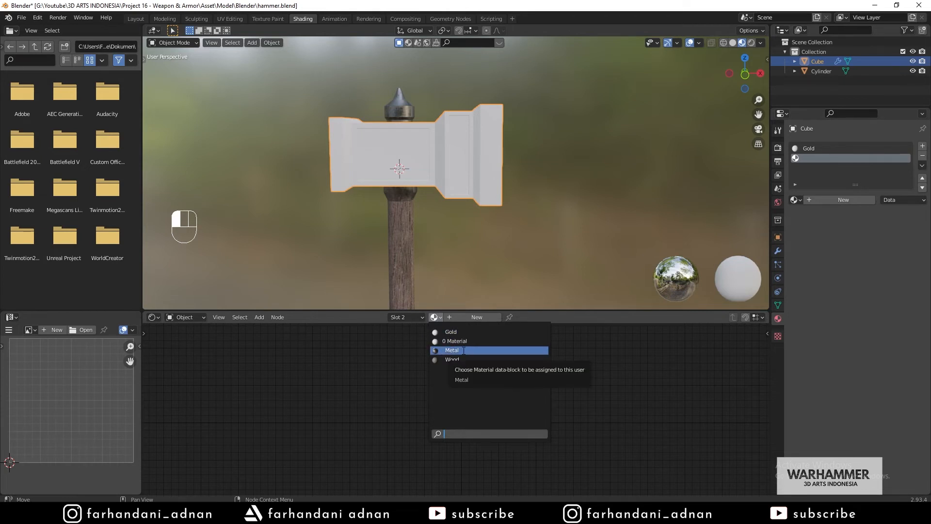
{"action": "left_click", "coordinate": [454, 350]}
{"action": "scroll", "coordinate": [436, 369], "scroll_direction": "down", "scroll_amount": 2}
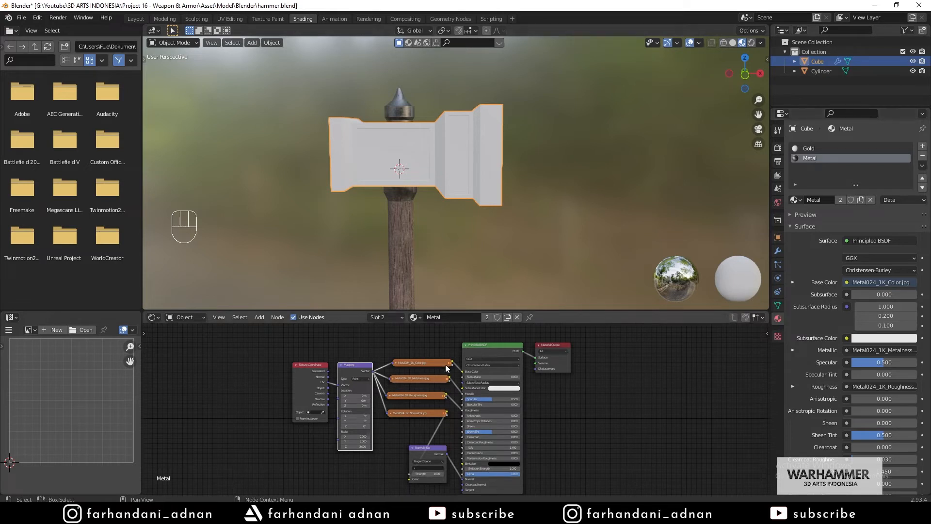
- Compare the materials of the handle and hammer head, and make the head's Metal material a single-user copy
{"action": "middle_click_drag", "start_coordinate": [457, 143], "coordinate": [407, 142]}
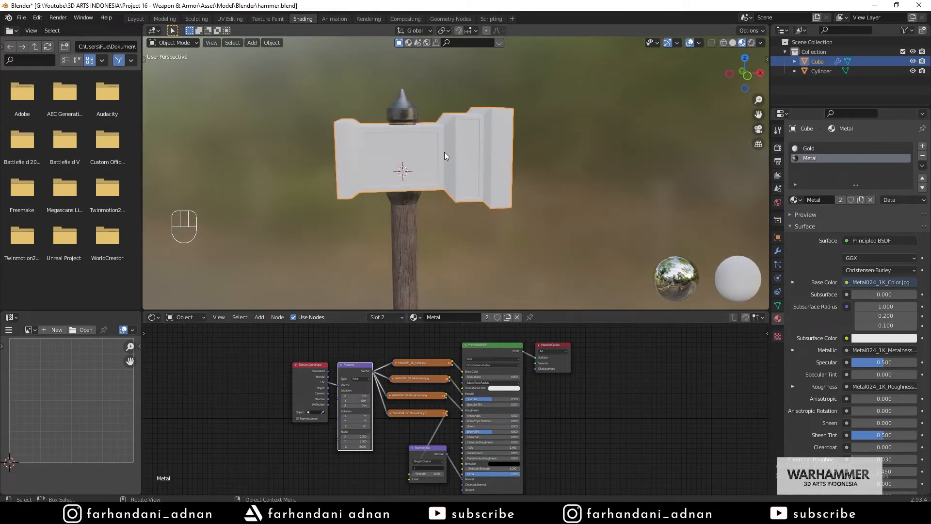
{"action": "scroll", "coordinate": [442, 142], "scroll_direction": "up", "scroll_amount": 2}
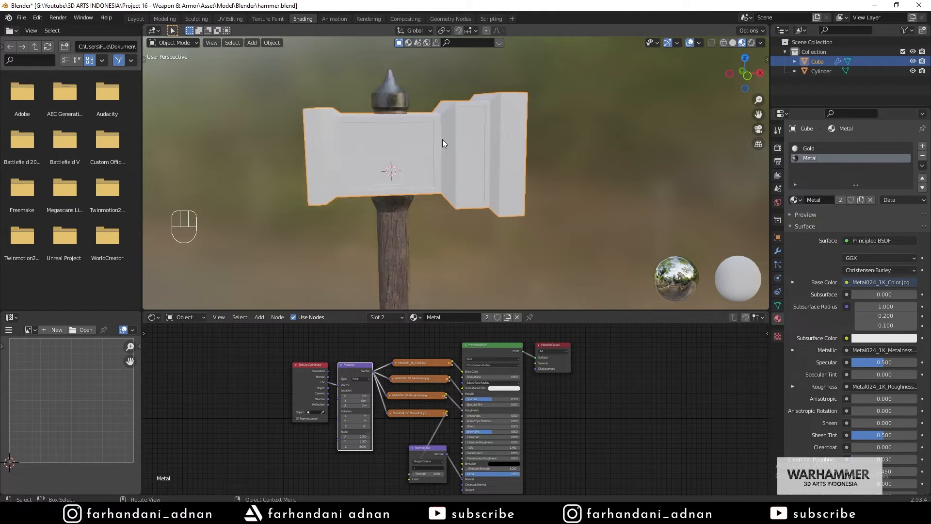
{"action": "left_click", "coordinate": [391, 91]}
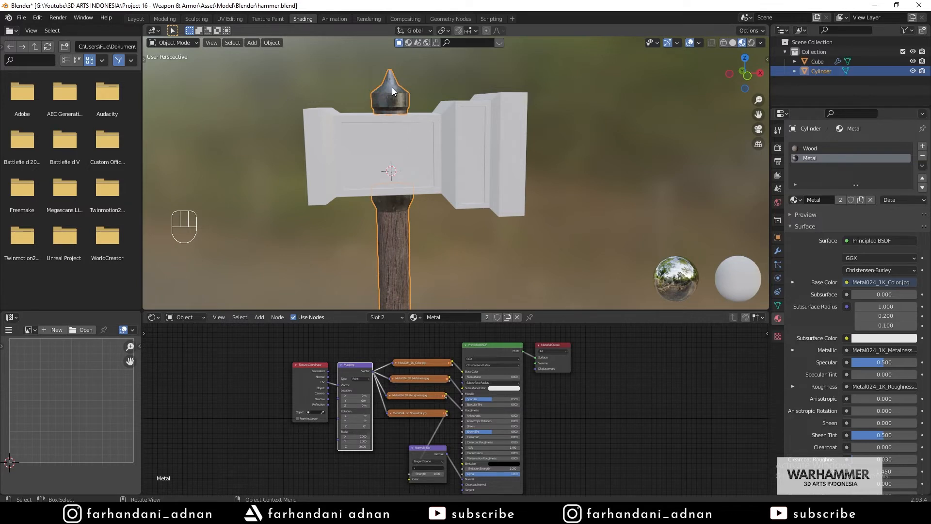
{"action": "scroll", "coordinate": [403, 90], "scroll_direction": "down", "scroll_amount": 2}
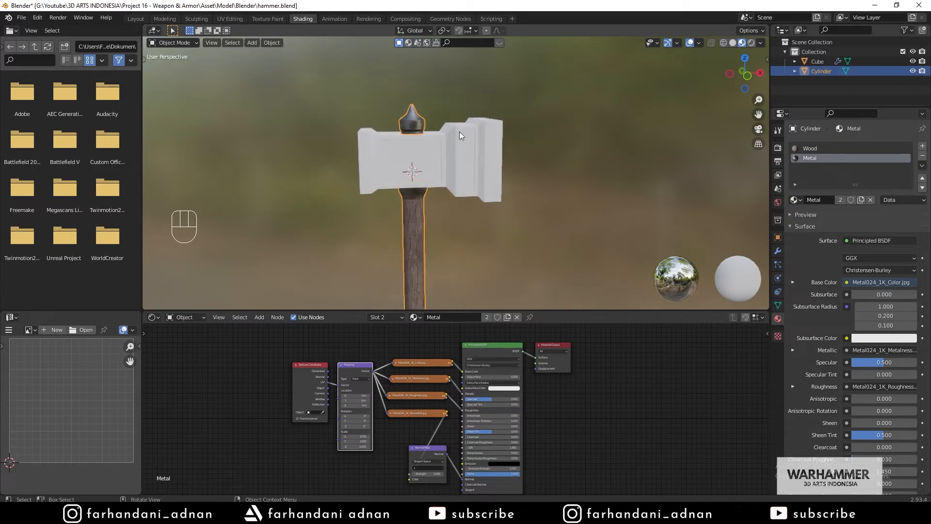
{"action": "scroll", "coordinate": [413, 113], "scroll_direction": "up", "scroll_amount": 3}
{"action": "mouse_move", "coordinate": [412, 108]}
{"action": "middle_mouse_down"}
{"action": "mouse_move", "coordinate": [420, 130]}
{"action": "mouse_move", "coordinate": [403, 127]}
{"action": "mouse_move", "coordinate": [419, 115]}
{"action": "middle_mouse_up"}
{"action": "left_click", "coordinate": [451, 108]}
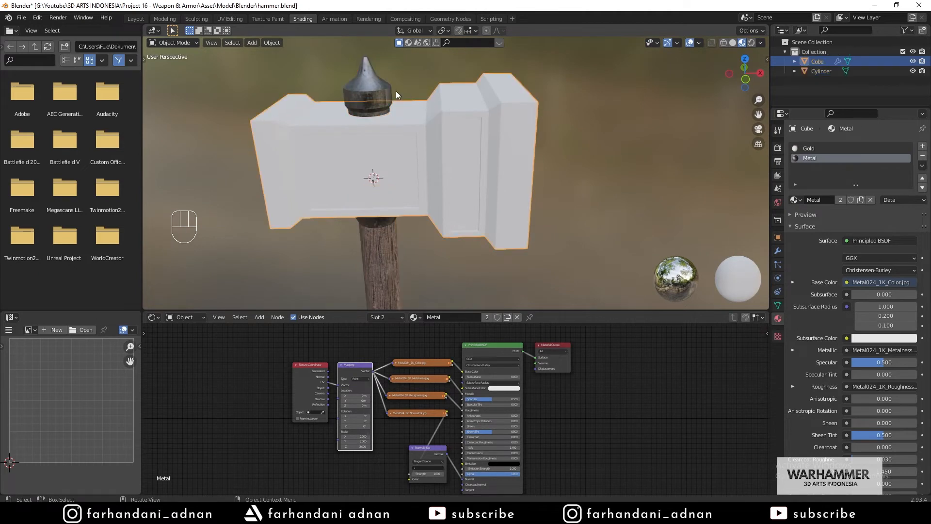
{"action": "left_click", "coordinate": [379, 89]}
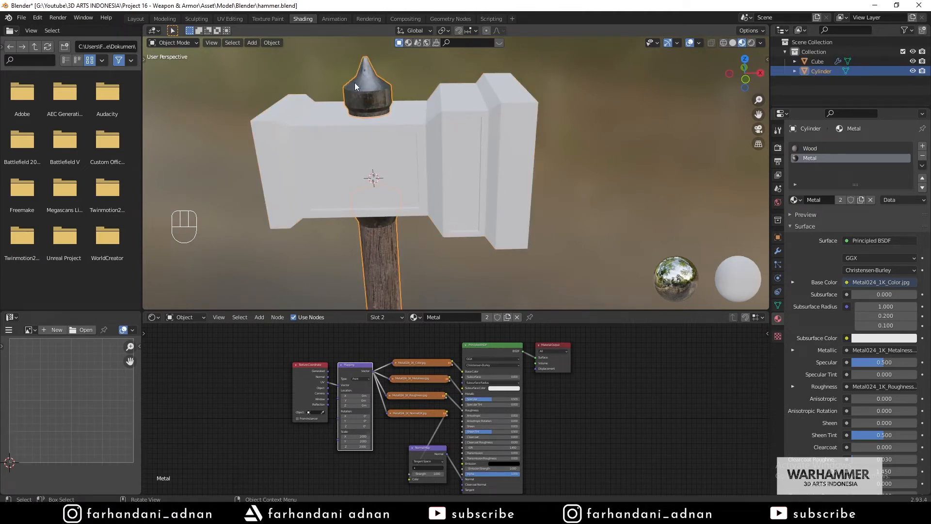
{"action": "left_click", "coordinate": [466, 117]}
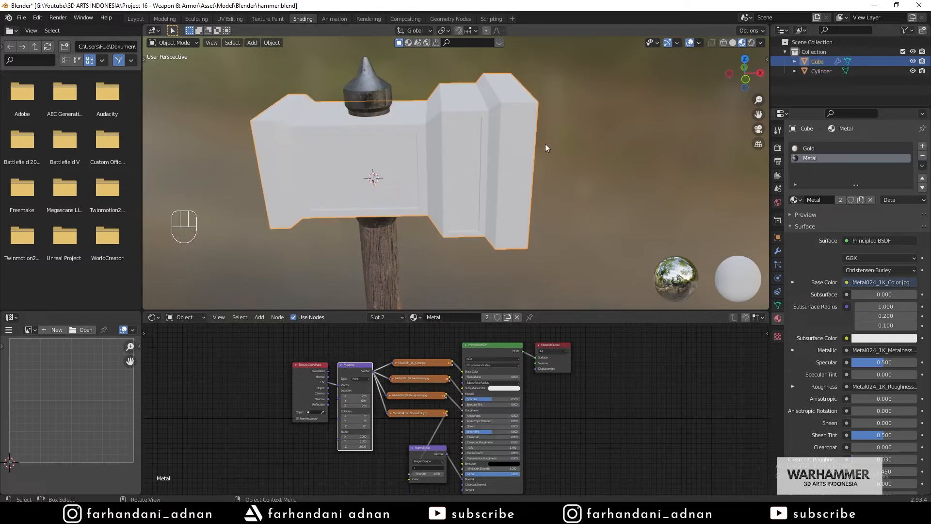
{"action": "left_click", "coordinate": [839, 199]}
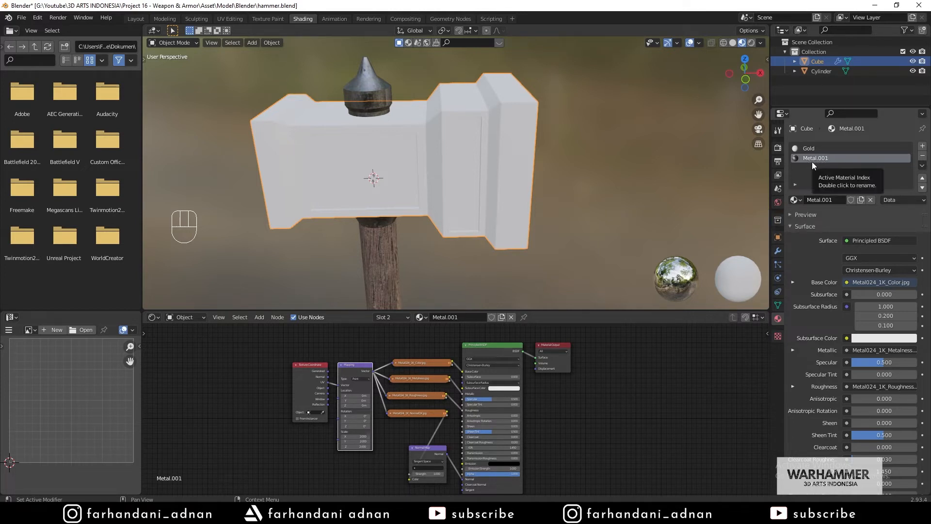
- Shift the Metal024_1K_Color.jpg node slightly in the head's Metal.001 material and compare its node layout with the handle's Metal
{"action": "left_click", "coordinate": [365, 85]}
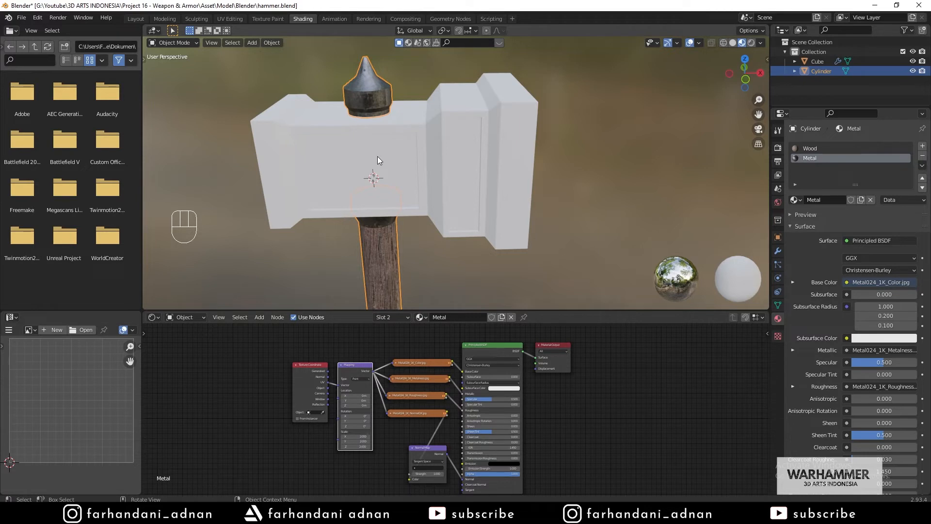
{"action": "left_click", "coordinate": [496, 123]}
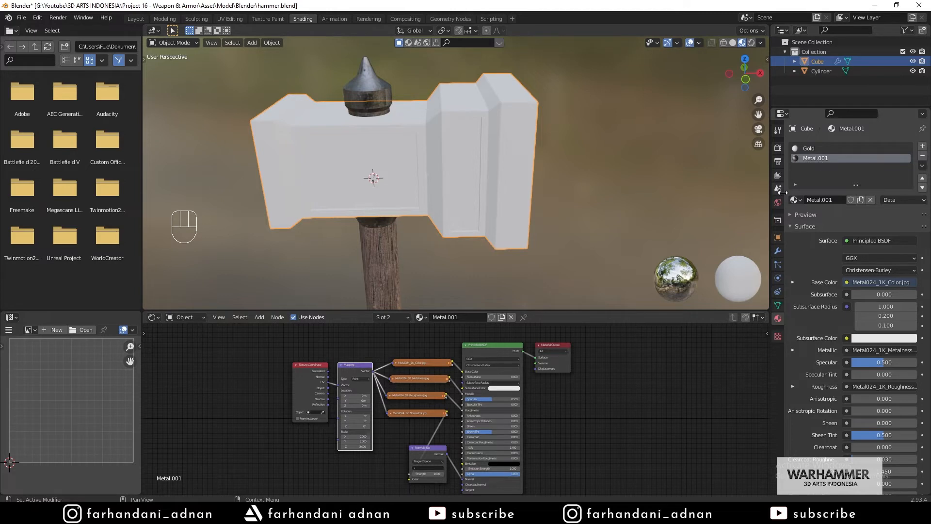
{"action": "scroll", "coordinate": [488, 406], "scroll_direction": "up", "scroll_amount": 3}
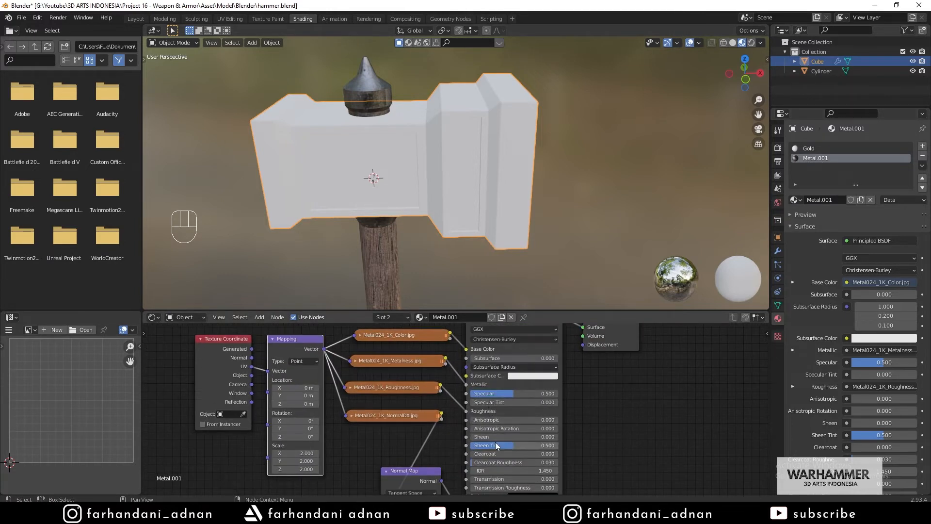
{"action": "left_click_drag", "start_coordinate": [415, 334], "coordinate": [409, 339]}
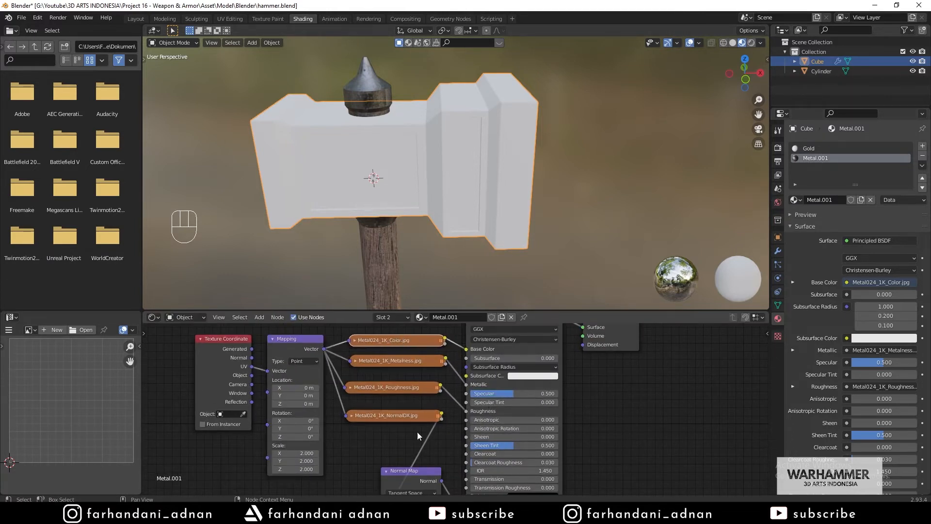
{"action": "left_click", "coordinate": [377, 99]}
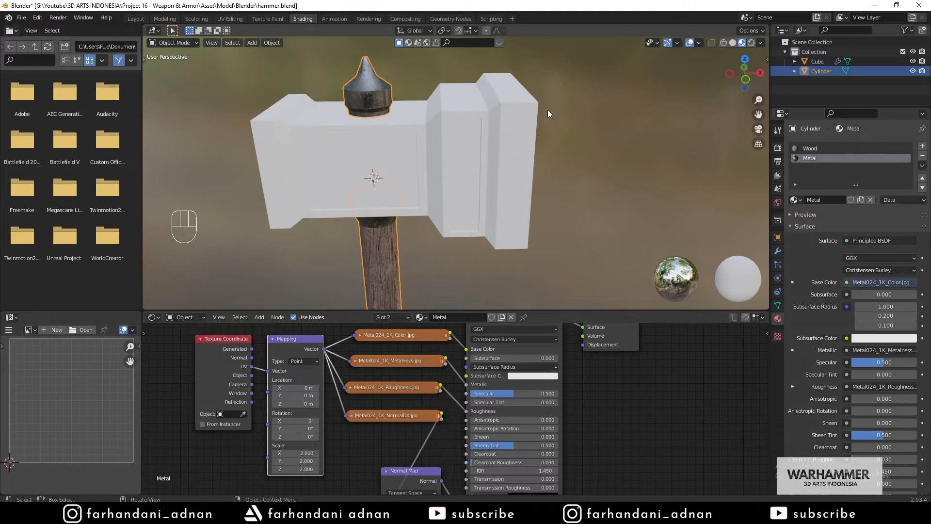
{"action": "left_click", "coordinate": [497, 115]}
- Assign the Metal.001 material to all the hammer head's faces in Edit Mode and return to Object Mode
{"action": "middle_click_drag", "start_coordinate": [563, 145], "coordinate": [464, 150]}
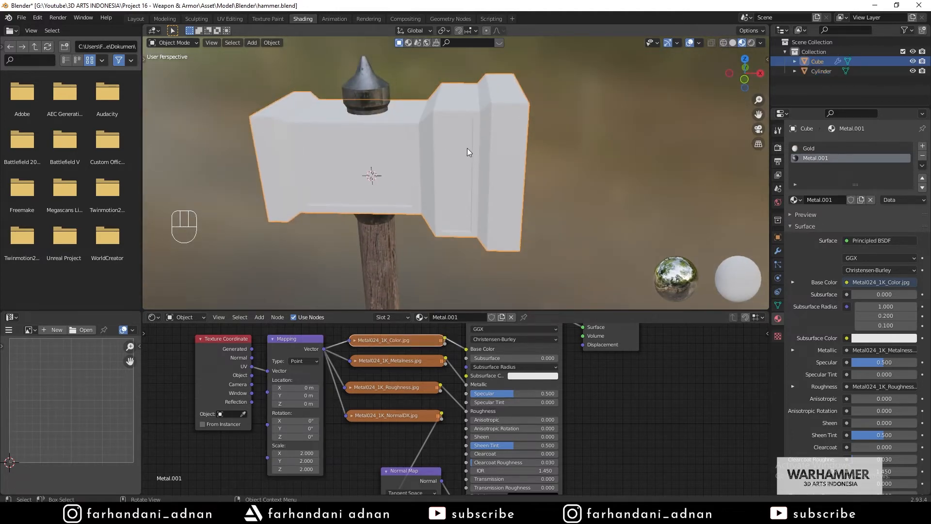
{"action": "key", "text": "Tab"}
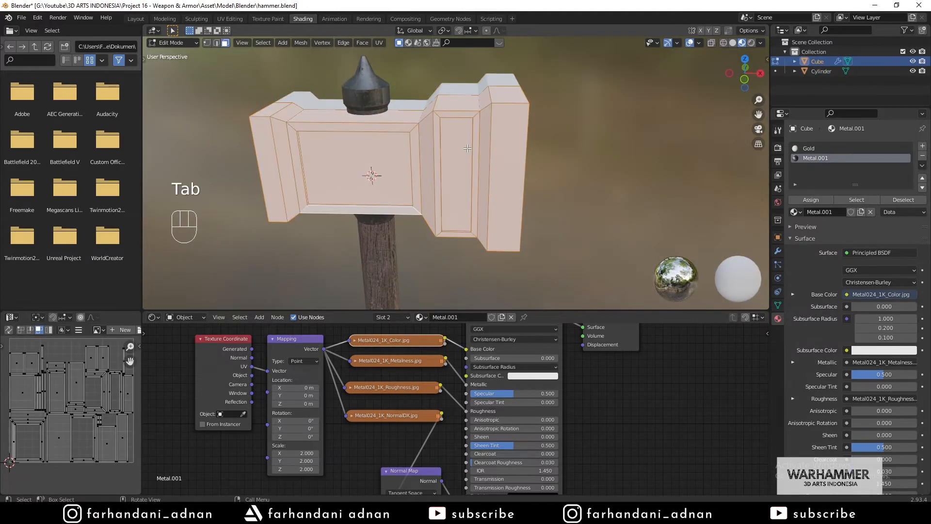
{"action": "left_click", "coordinate": [809, 200]}
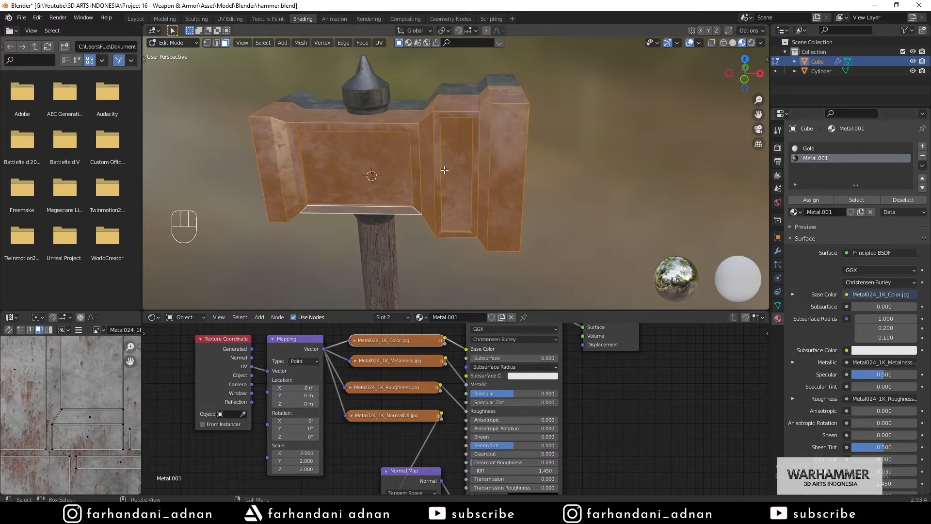
{"action": "key", "text": "Tab"}
- Assign the Gold material to the border faces framing the hammer head's large and narrow side panels, and inspect both sides
{"action": "middle_click_drag", "start_coordinate": [474, 164], "coordinate": [475, 141]}
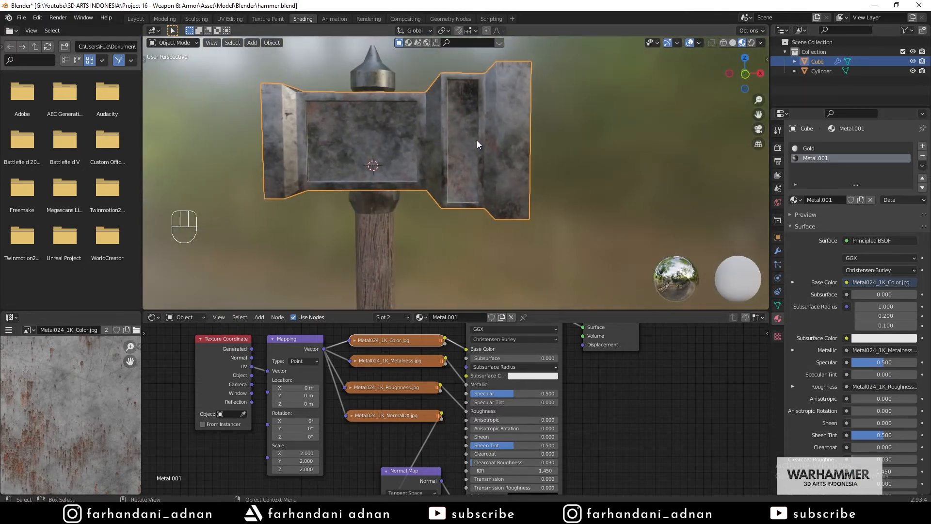
{"action": "scroll", "coordinate": [358, 147], "scroll_direction": "down", "scroll_amount": 5}
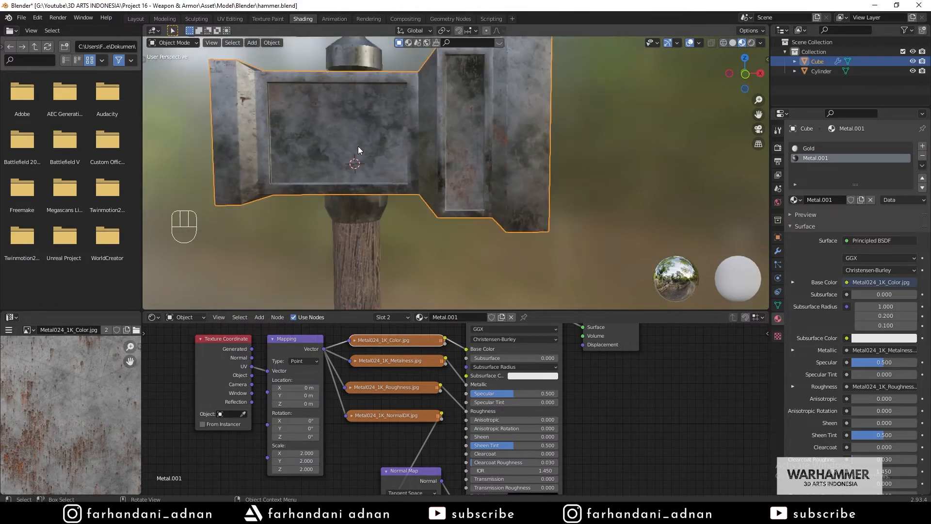
{"action": "middle_click_drag", "start_coordinate": [358, 146], "coordinate": [473, 149]}
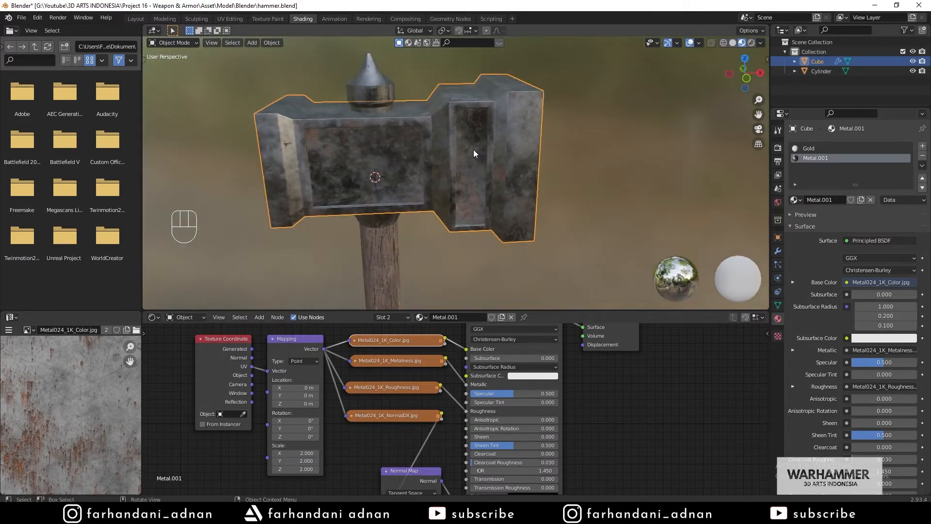
{"action": "key", "text": "Tab"}
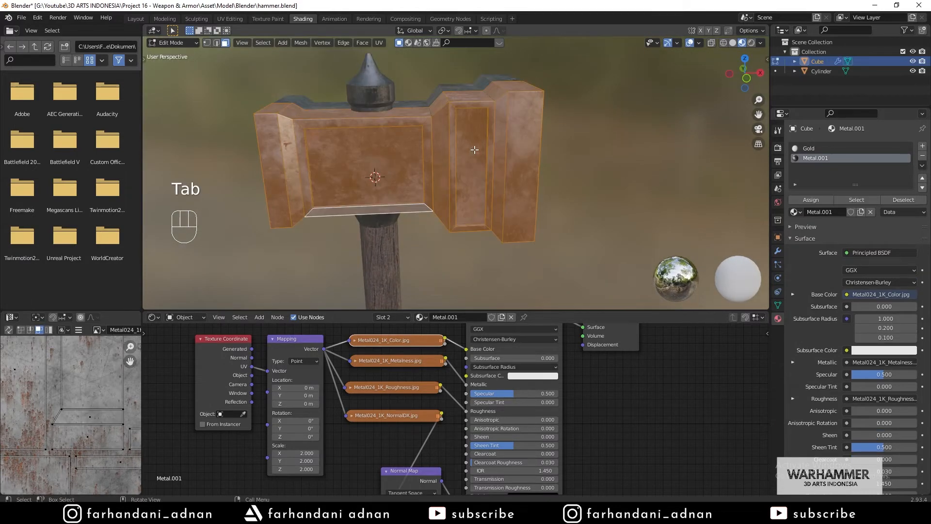
{"action": "left_click", "coordinate": [492, 127]}
{"action": "left_click", "coordinate": [452, 122], "text": "shift"}
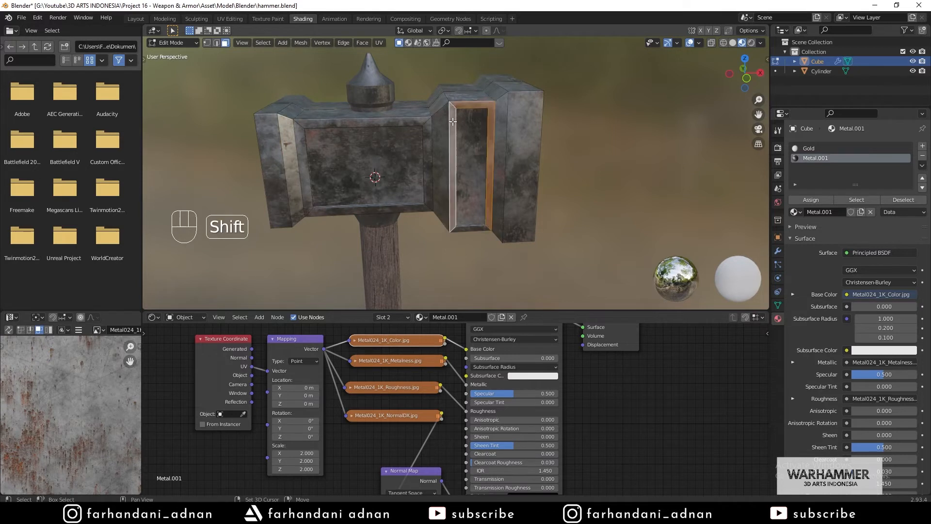
{"action": "left_click", "coordinate": [477, 228], "text": "shift"}
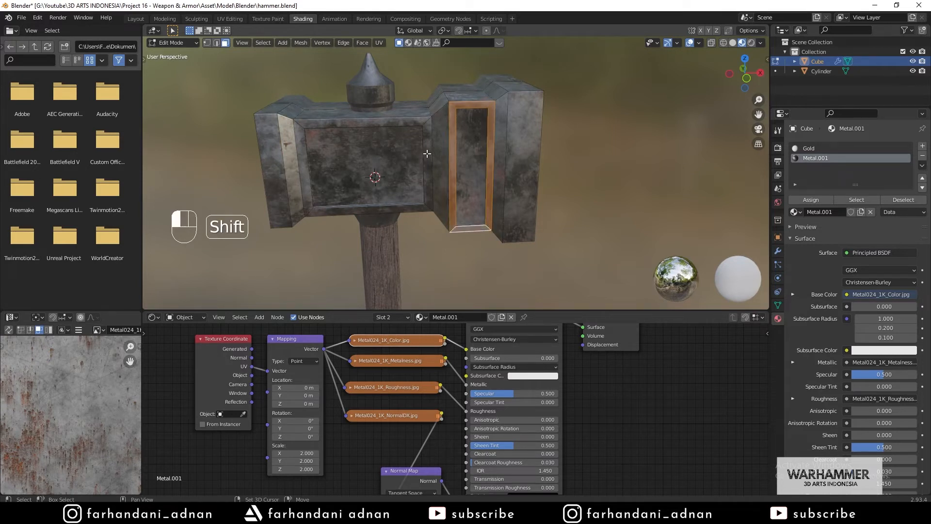
{"action": "left_click", "coordinate": [426, 156], "text": "shift"}
{"action": "left_click", "coordinate": [422, 124], "text": "shift"}
{"action": "left_click", "coordinate": [307, 157], "text": "shift"}
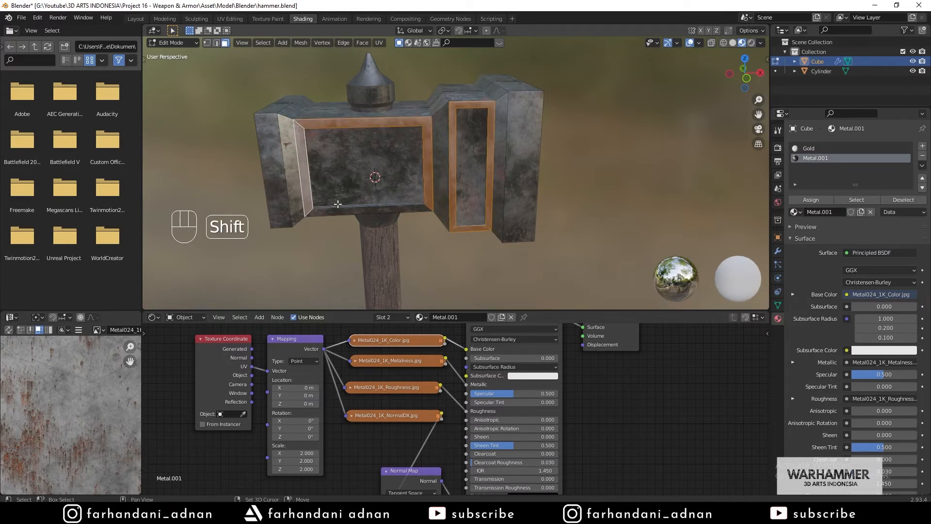
{"action": "left_click", "coordinate": [342, 210], "text": "shift"}
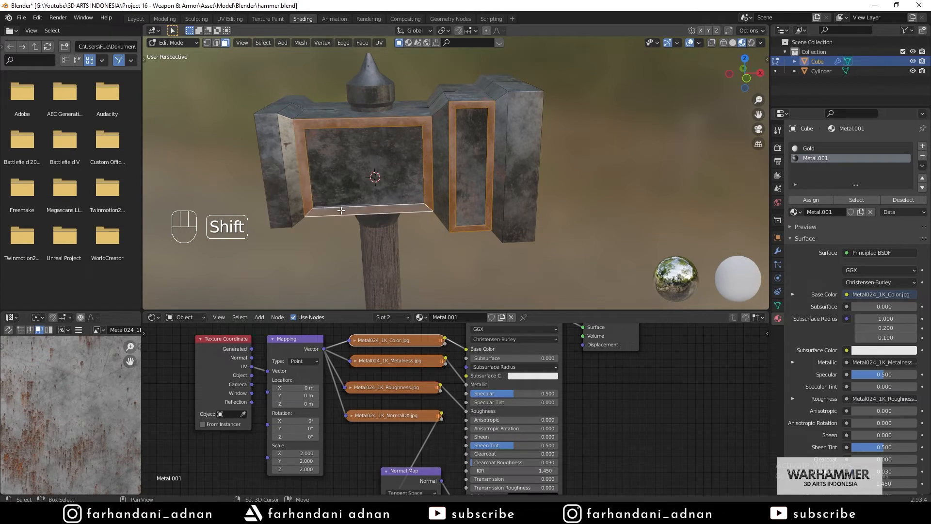
{"action": "left_click", "coordinate": [828, 149]}
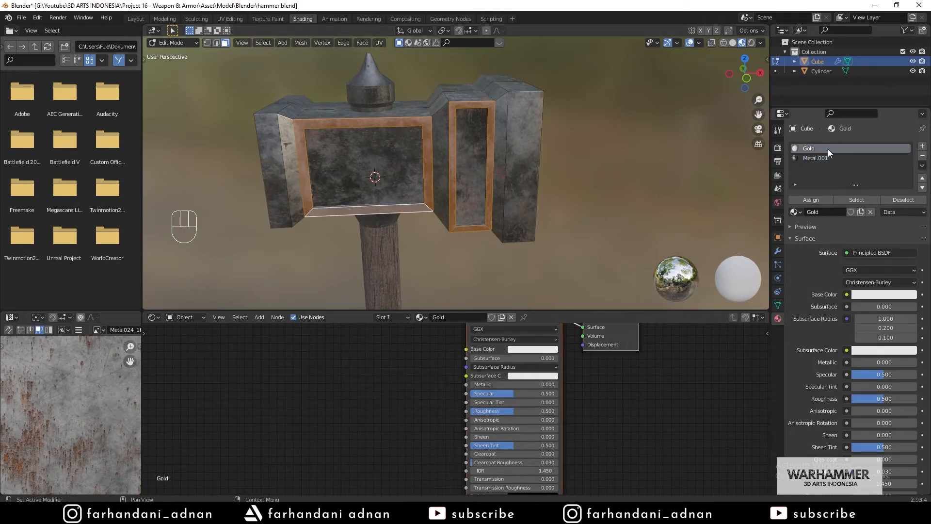
{"action": "left_click", "coordinate": [811, 199]}
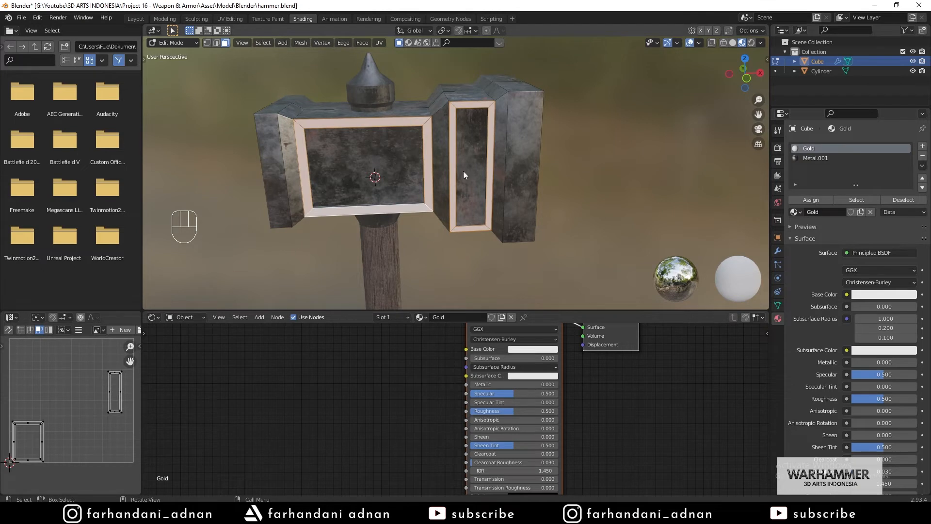
{"action": "key", "text": "Tab"}
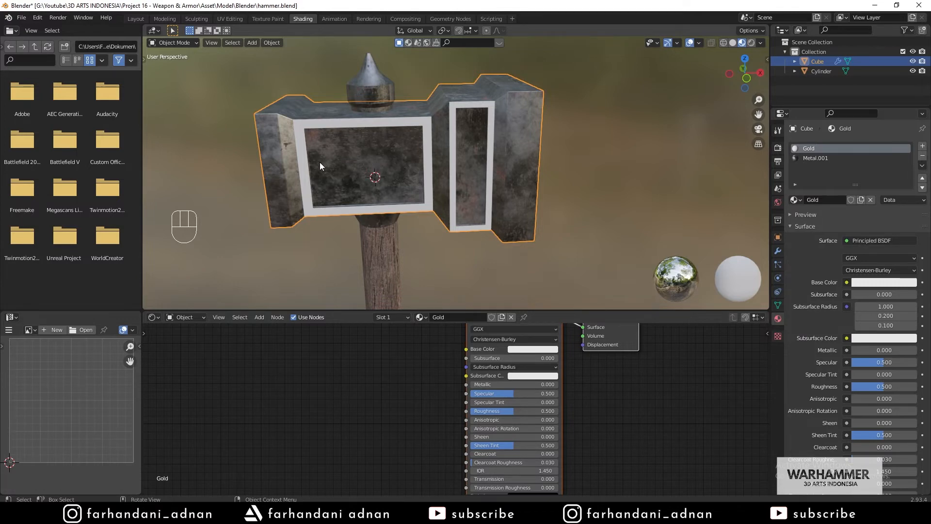
{"action": "middle_click_drag", "start_coordinate": [319, 162], "coordinate": [526, 144]}
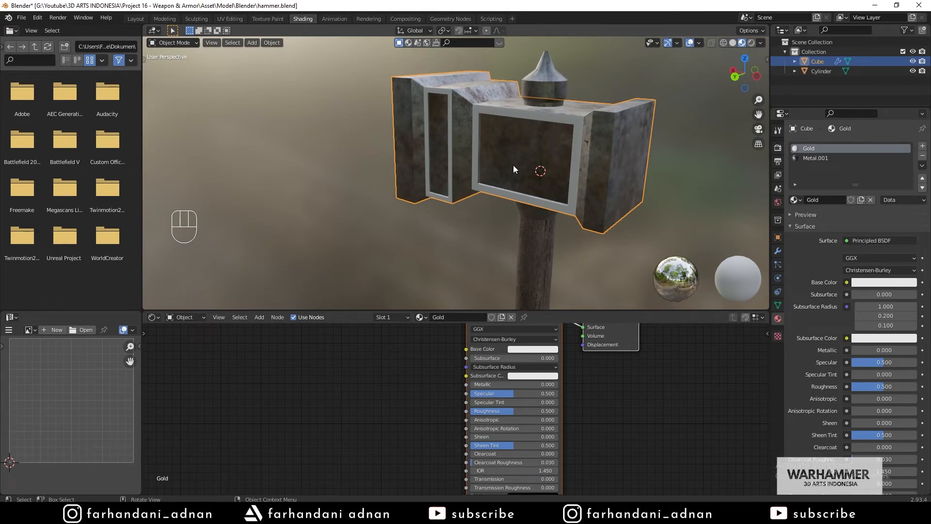
{"action": "middle_click_drag", "start_coordinate": [559, 153], "coordinate": [465, 175]}
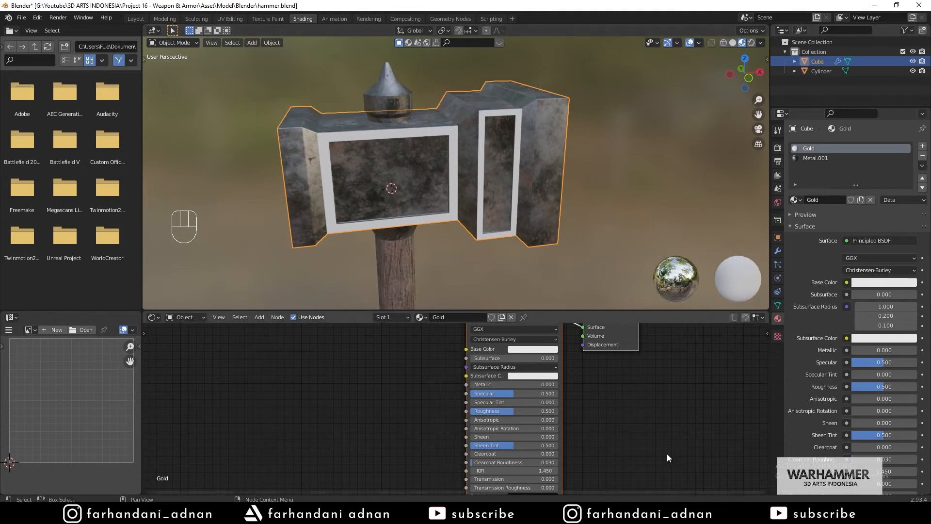
- Add Metal007_1K_Color.jpg from the Gold texture folder to the Gold material's nodes and connect its Color to Base Color
{"action": "scroll", "coordinate": [654, 426], "scroll_direction": "down", "scroll_amount": 1}
{"action": "middle_click_drag", "start_coordinate": [646, 405], "coordinate": [557, 411]}
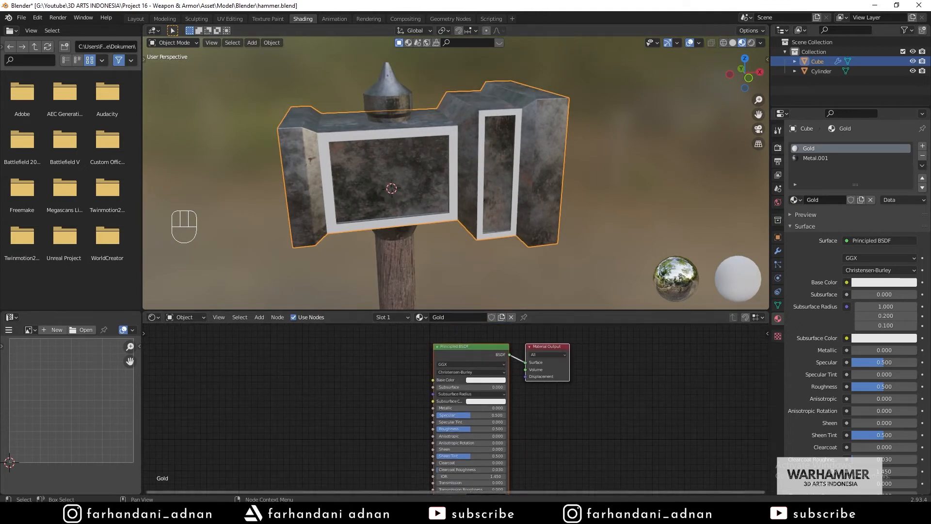
{"action": "left_click", "coordinate": [257, 513]}
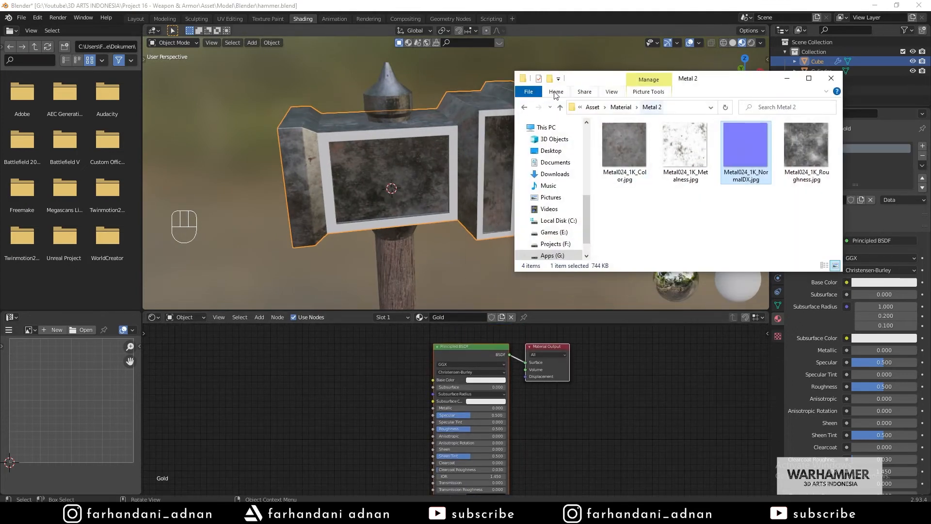
{"action": "left_click", "coordinate": [523, 108]}
{"action": "left_click_drag", "start_coordinate": [738, 85], "coordinate": [710, 79]}
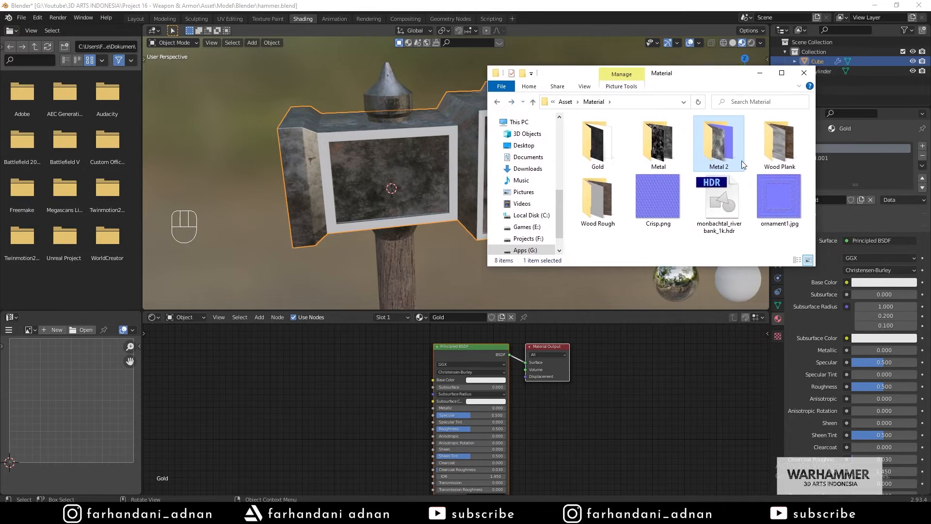
{"action": "left_click", "coordinate": [602, 149]}
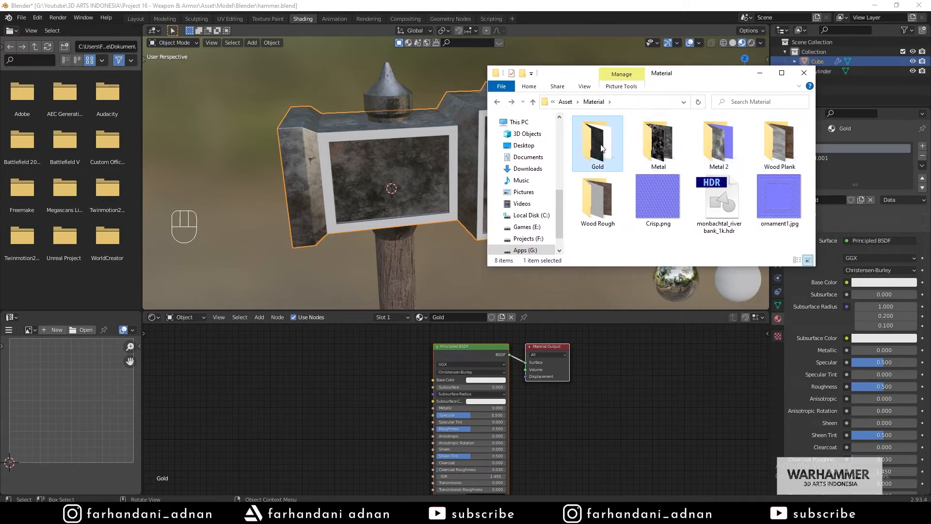
{"action": "double_click", "coordinate": [602, 148]}
{"action": "left_click_drag", "start_coordinate": [615, 144], "coordinate": [342, 335]}
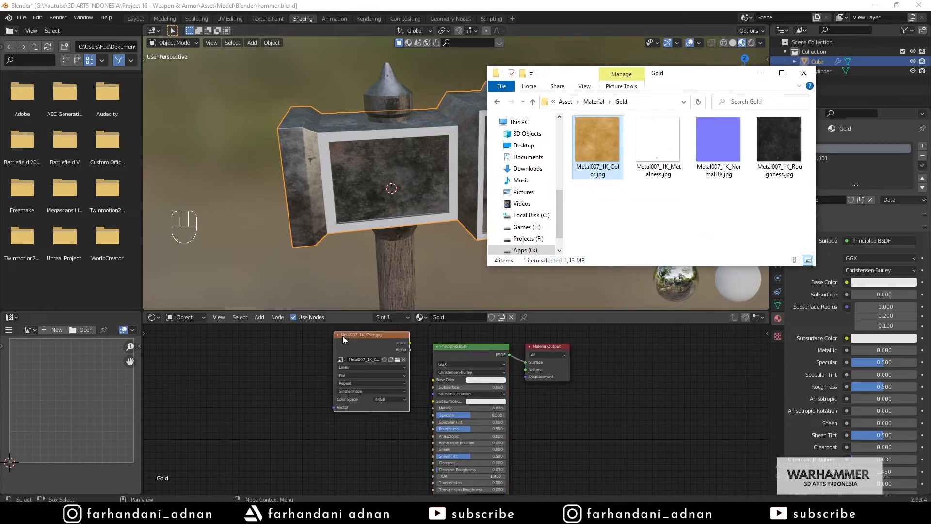
{"action": "left_click_drag", "start_coordinate": [410, 343], "coordinate": [433, 380]}
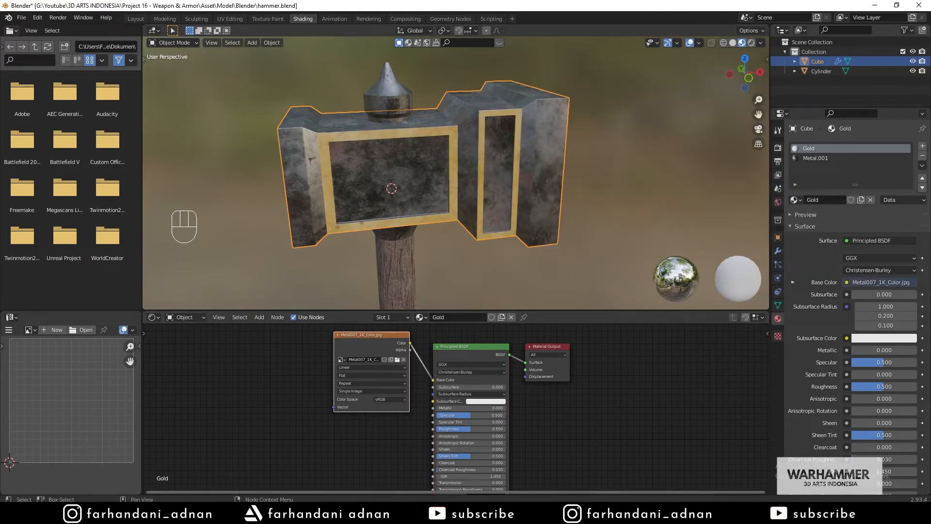
- Add Metal007_1K_Roughness.jpg to the Gold material, set its color space to Non-Color and connect it to Roughness
{"action": "key", "text": "alt+Tab"}
{"action": "left_click_drag", "start_coordinate": [778, 142], "coordinate": [356, 439]}
{"action": "middle_click_drag", "start_coordinate": [537, 440], "coordinate": [523, 364]}
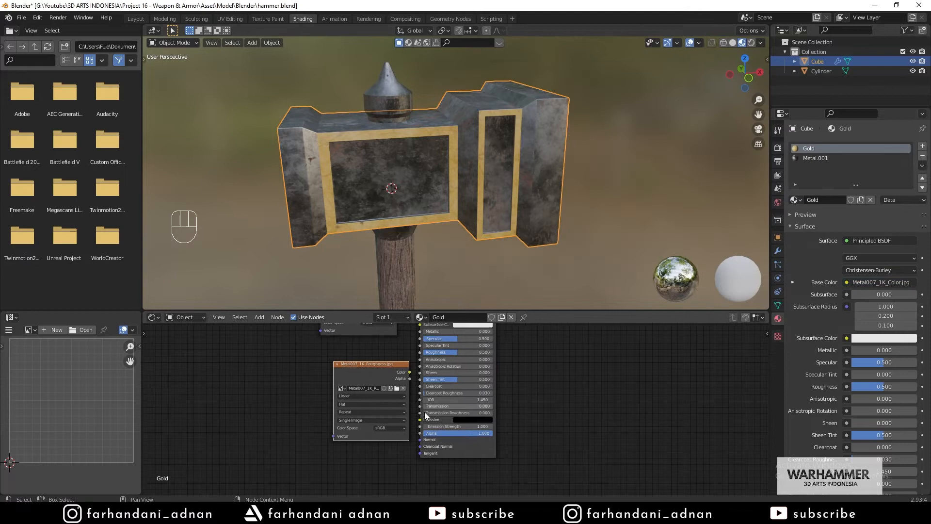
{"action": "left_click", "coordinate": [385, 429]}
{"action": "left_click", "coordinate": [383, 455]}
{"action": "left_click_drag", "start_coordinate": [410, 372], "coordinate": [420, 352]}
- Add Metal007_1K_Metalness.jpg to the Gold material, set its color space to Non-Color and connect it to Metallic
{"action": "key", "text": "alt+Tab"}
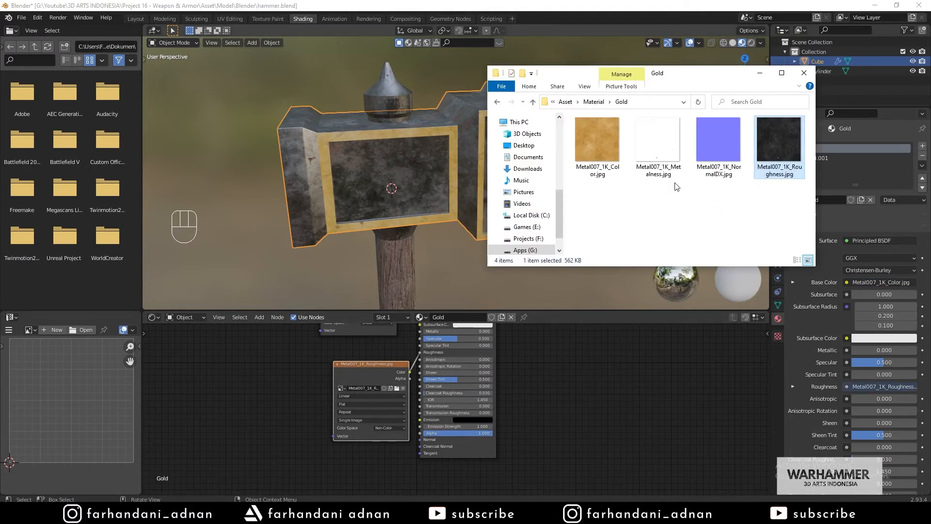
{"action": "left_click_drag", "start_coordinate": [660, 151], "coordinate": [338, 340]}
{"action": "left_click_drag", "start_coordinate": [279, 346], "coordinate": [272, 370]}
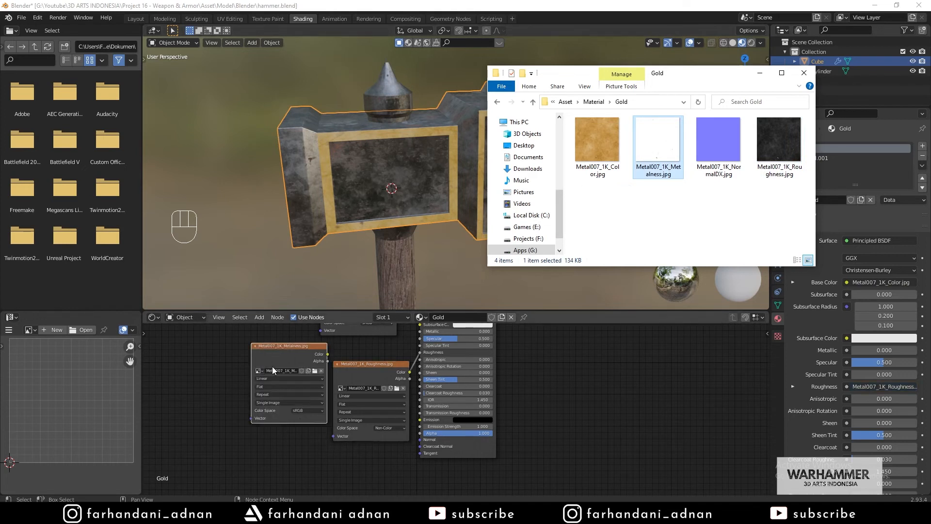
{"action": "left_click", "coordinate": [304, 411]}
{"action": "left_click", "coordinate": [304, 435]}
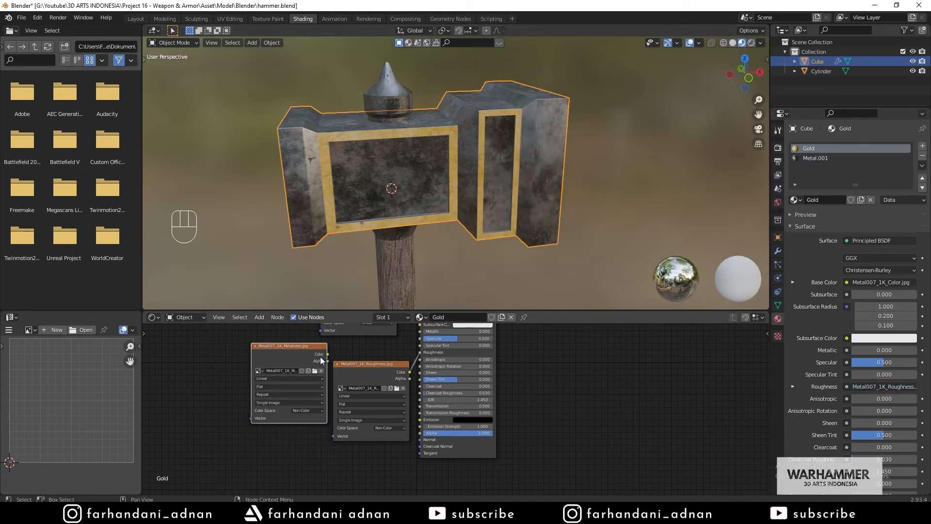
{"action": "left_click_drag", "start_coordinate": [328, 354], "coordinate": [420, 331]}
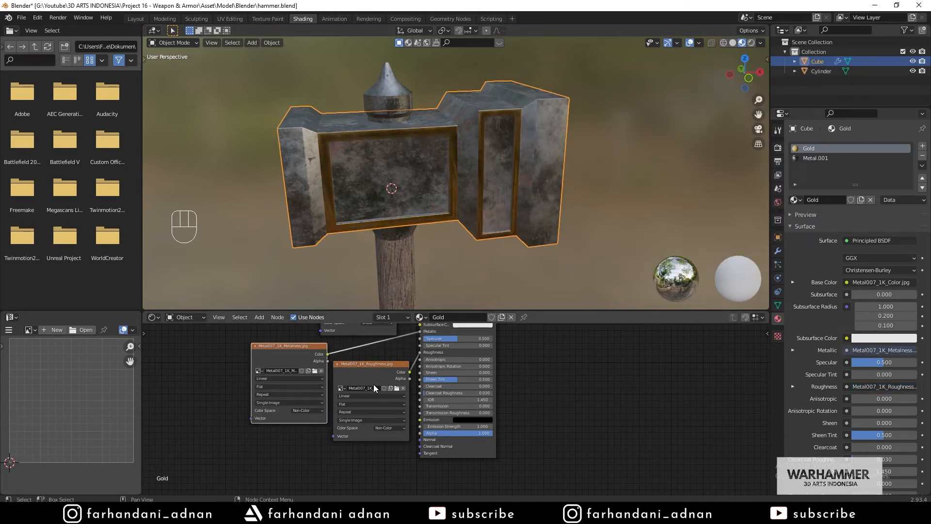
- Collapse the Metalness and Roughness texture nodes and stack them beside the Principled BSDF
{"action": "left_click_drag", "start_coordinate": [369, 381], "coordinate": [336, 431]}
{"action": "left_click", "coordinate": [256, 345]}
{"action": "left_click_drag", "start_coordinate": [259, 345], "coordinate": [328, 347]}
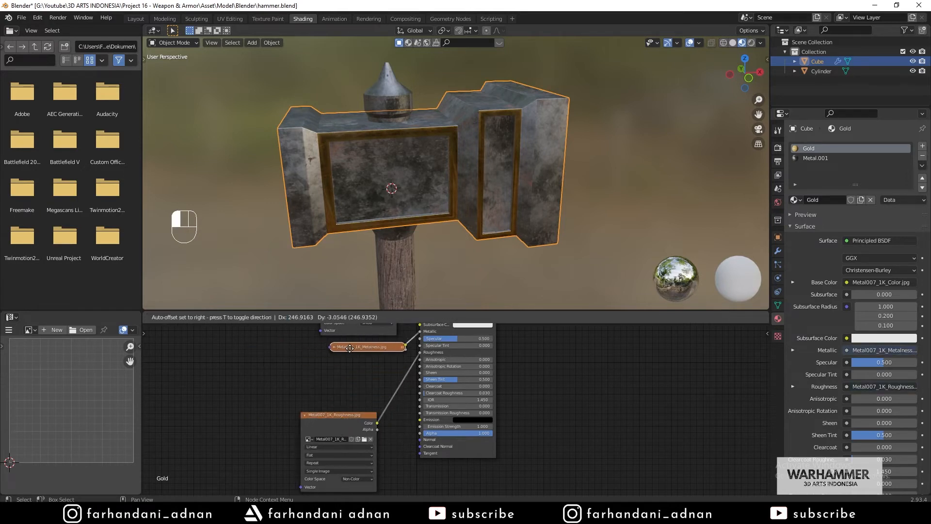
{"action": "left_click_drag", "start_coordinate": [333, 414], "coordinate": [354, 362]}
{"action": "left_click", "coordinate": [327, 362]}
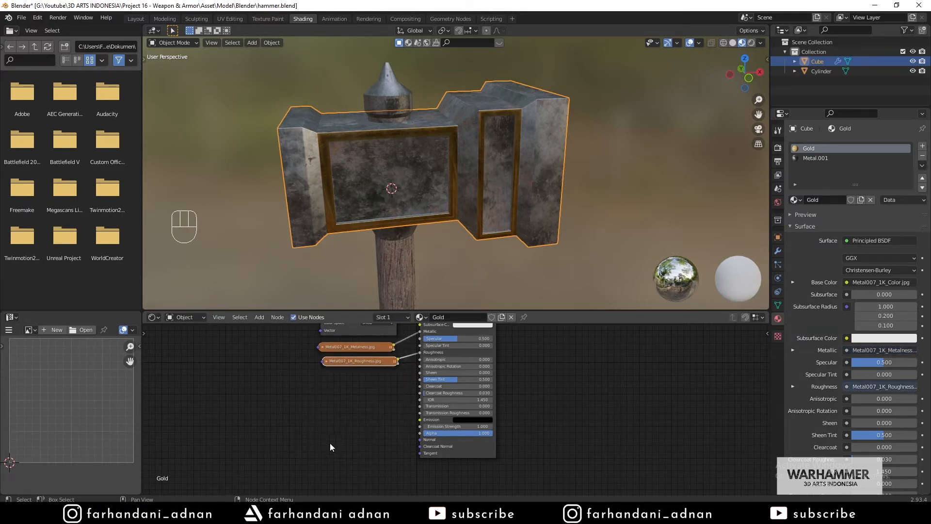
- Add Metal007_1K_NormalDX.jpg below the other texture nodes and set its color space to Non-Color
{"action": "key", "text": "alt+Tab"}
{"action": "left_click_drag", "start_coordinate": [718, 145], "coordinate": [356, 395]}
{"action": "left_click", "coordinate": [760, 73]}
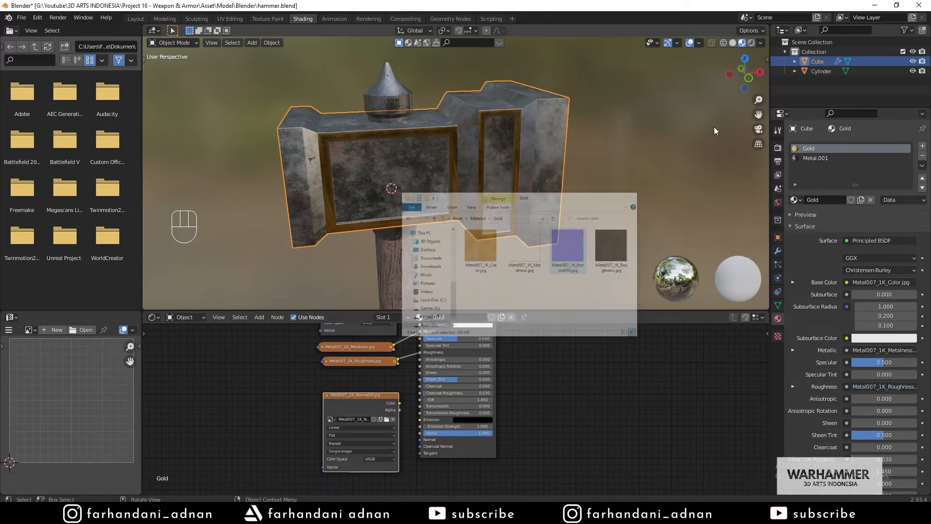
{"action": "left_click", "coordinate": [373, 459]}
{"action": "left_click", "coordinate": [381, 437]}
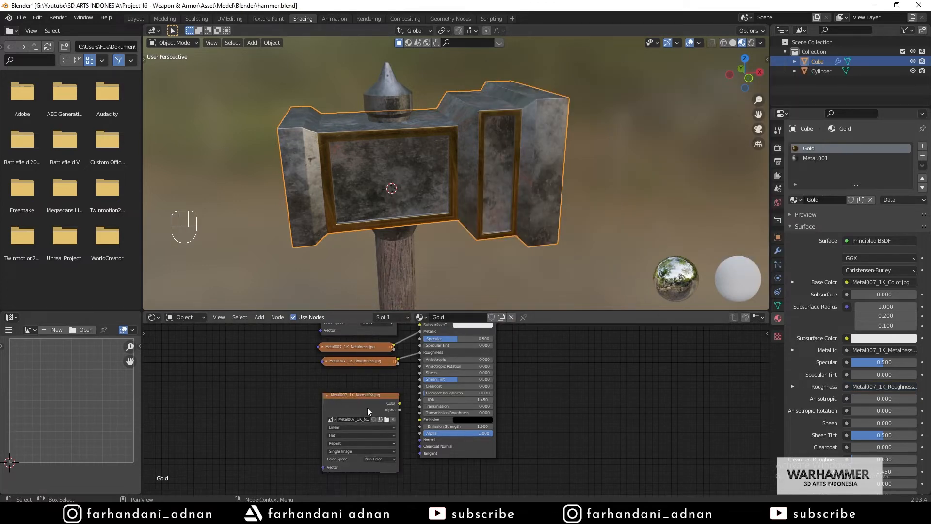
{"action": "left_click_drag", "start_coordinate": [365, 403], "coordinate": [340, 401]}
- Add a Normal Map node between the NormalDX texture and the Principled BSDF's Normal input, and inspect the gold borders
{"action": "key", "text": "shift+a"}
{"action": "type", "text": "n"}
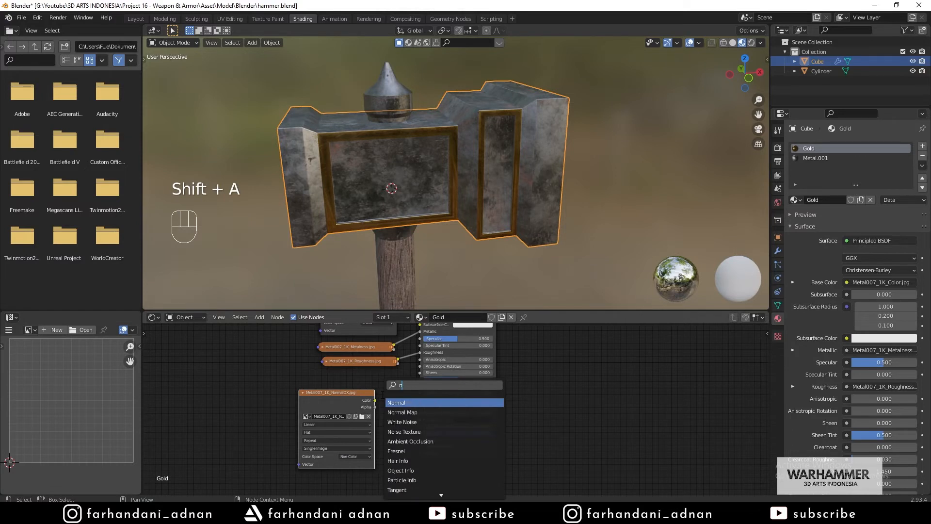
{"action": "type", "text": "orm"}
{"action": "key", "text": "Down"}
{"action": "key", "text": "Return"}
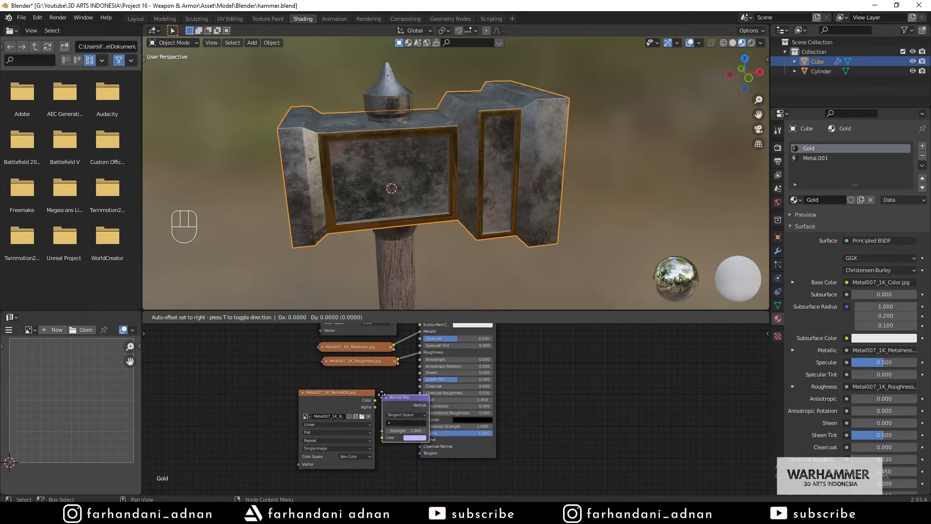
{"action": "left_click", "coordinate": [382, 394]}
{"action": "left_click_drag", "start_coordinate": [374, 400], "coordinate": [322, 401]}
{"action": "left_click_drag", "start_coordinate": [403, 398], "coordinate": [428, 443]}
{"action": "middle_click_drag", "start_coordinate": [451, 238], "coordinate": [391, 196]}
{"action": "scroll", "coordinate": [435, 197], "scroll_direction": "up", "scroll_amount": 6}
{"action": "scroll", "coordinate": [435, 196], "scroll_direction": "down", "scroll_amount": 3}
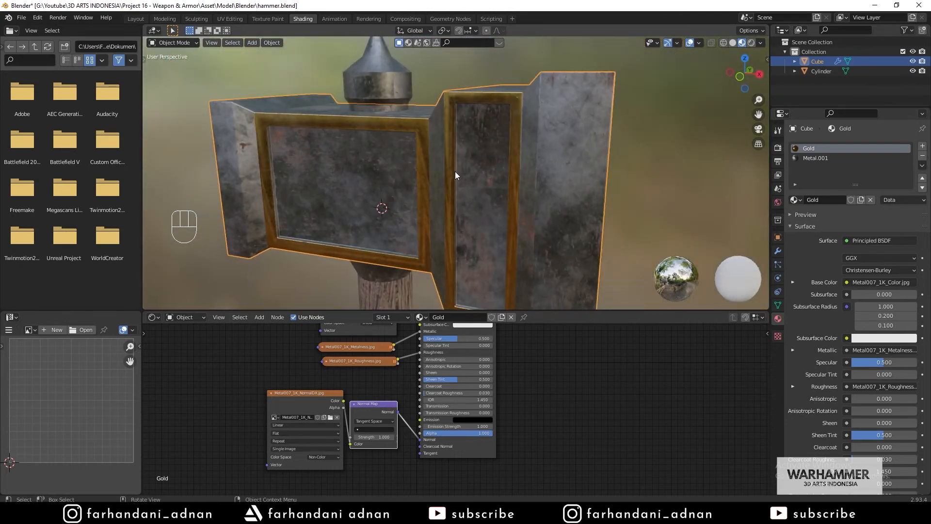
{"action": "scroll", "coordinate": [455, 174], "scroll_direction": "down", "scroll_amount": 2}
{"action": "middle_click_drag", "start_coordinate": [455, 175], "coordinate": [446, 198]}
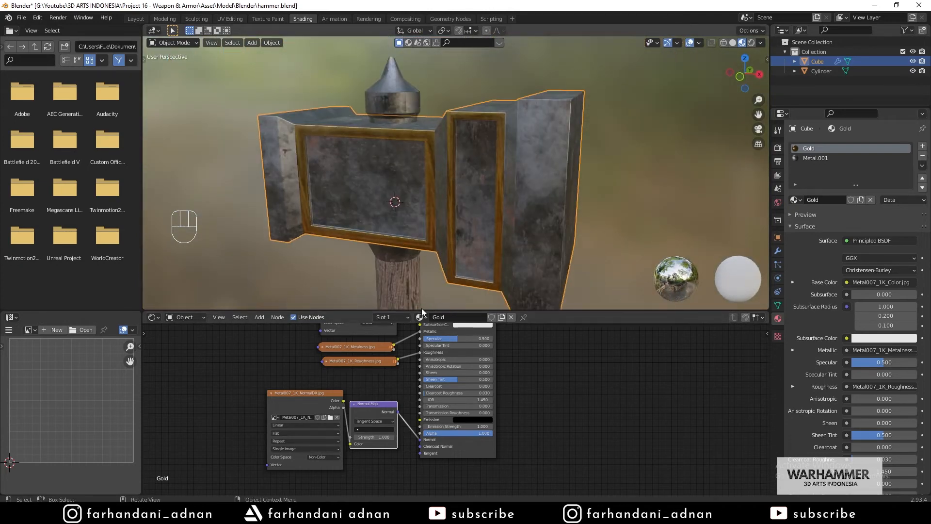
- Enlarge the node editor, then collapse the NormalDX and Color texture nodes and line them up with the other textures
{"action": "left_click_drag", "start_coordinate": [421, 310], "coordinate": [421, 258]}
{"action": "left_click", "coordinate": [271, 371]}
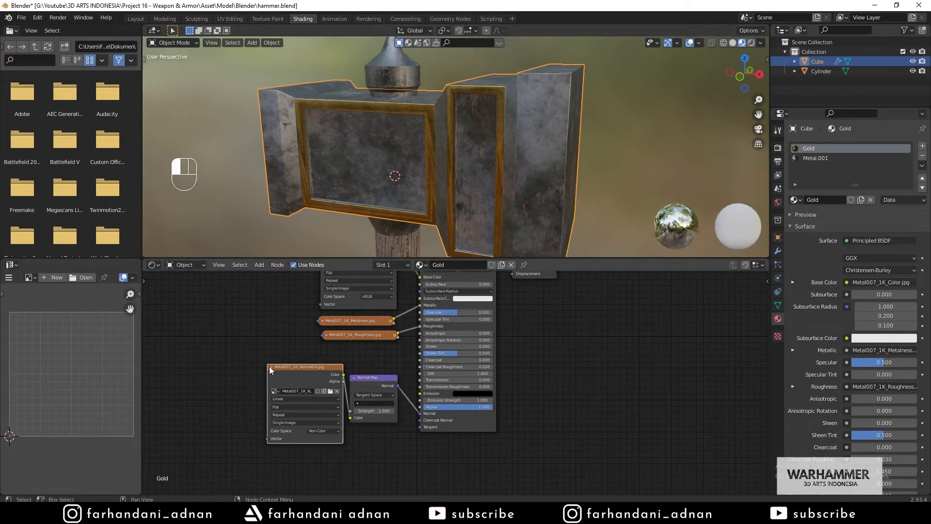
{"action": "key", "text": "h"}
{"action": "left_click_drag", "start_coordinate": [306, 369], "coordinate": [352, 356]}
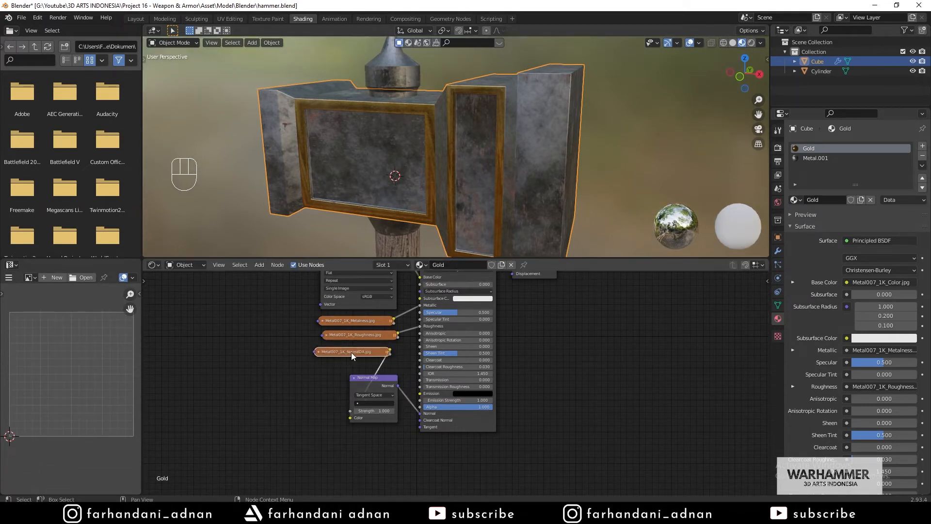
{"action": "middle_click_drag", "start_coordinate": [504, 338], "coordinate": [551, 381]}
{"action": "left_click", "coordinate": [369, 275]}
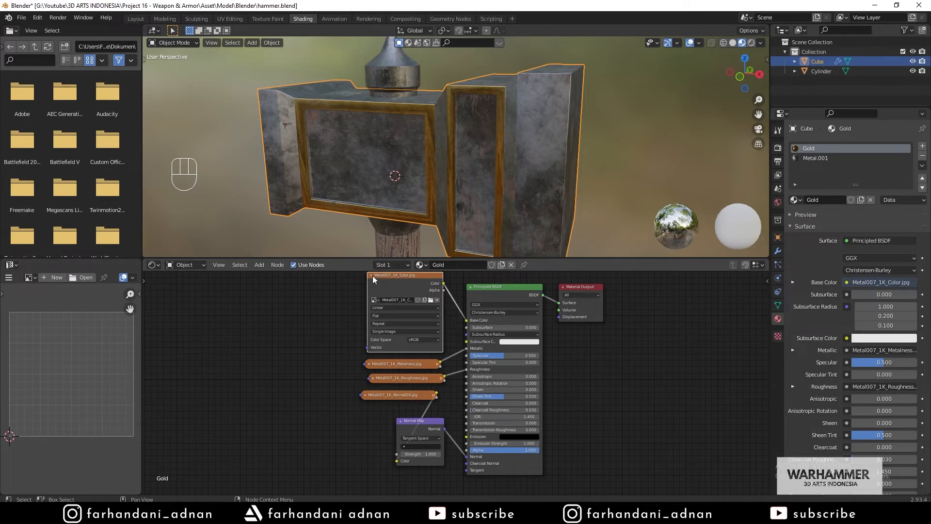
{"action": "left_click", "coordinate": [372, 276]}
{"action": "left_click_drag", "start_coordinate": [384, 278], "coordinate": [377, 344]}
- Add a Mapping node ahead of the Gold material's texture nodes
{"action": "key", "text": "shift+a"}
{"action": "left_click", "coordinate": [296, 333]}
{"action": "type", "text": "m"}
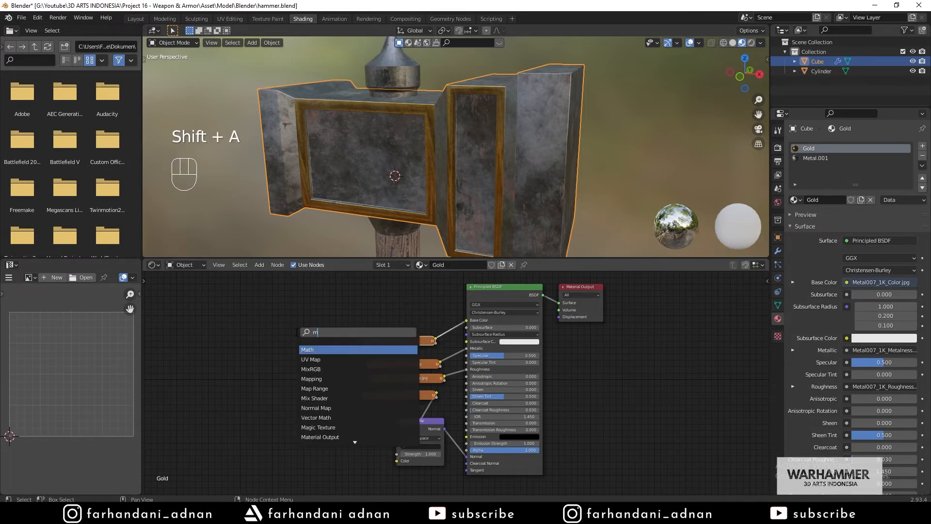
{"action": "type", "text": "app"}
{"action": "key", "text": "Return"}
{"action": "left_click", "coordinate": [296, 332]}
- Add a Texture Coordinate node ahead of the Mapping node
{"action": "key", "text": "shift+a"}
{"action": "left_click", "coordinate": [270, 329]}
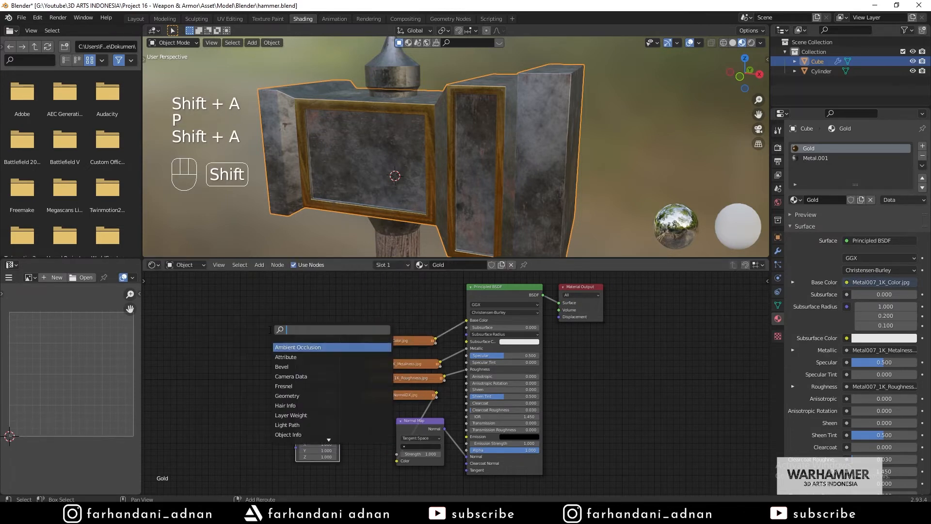
{"action": "type", "text": "te"}
{"action": "key", "text": "BackSpace"}
{"action": "key", "text": "BackSpace"}
{"action": "type", "text": "c"}
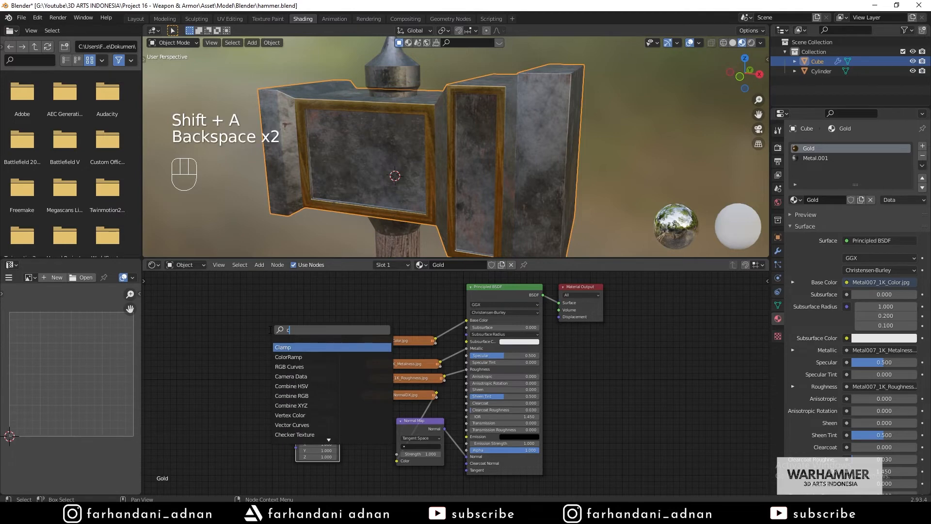
{"action": "type", "text": "oor"}
{"action": "key", "text": "Return"}
{"action": "left_click", "coordinate": [229, 329]}
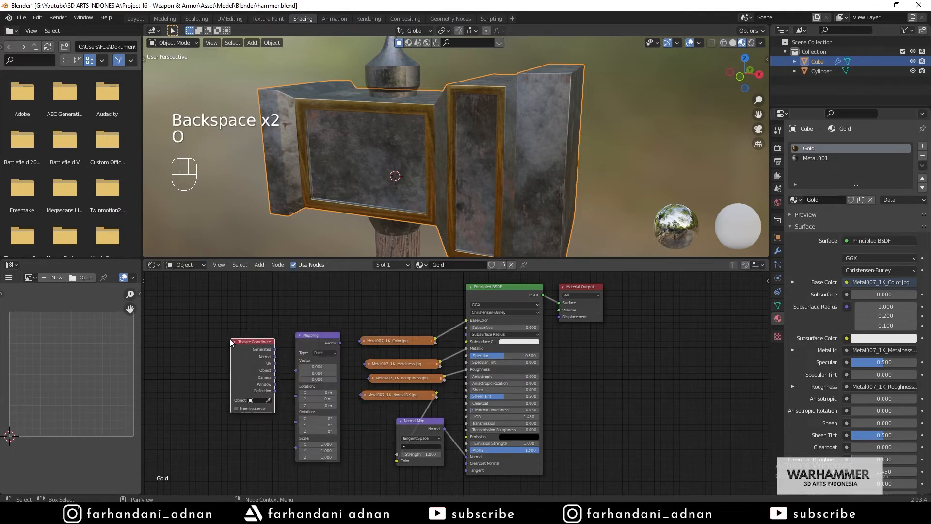
- Connect the UV output to the Mapping node's Vector input, and the Mapping output to all four Metal007 texture nodes
{"action": "scroll", "coordinate": [233, 344], "scroll_direction": "up", "scroll_amount": 2}
{"action": "left_click_drag", "start_coordinate": [208, 356], "coordinate": [238, 368]}
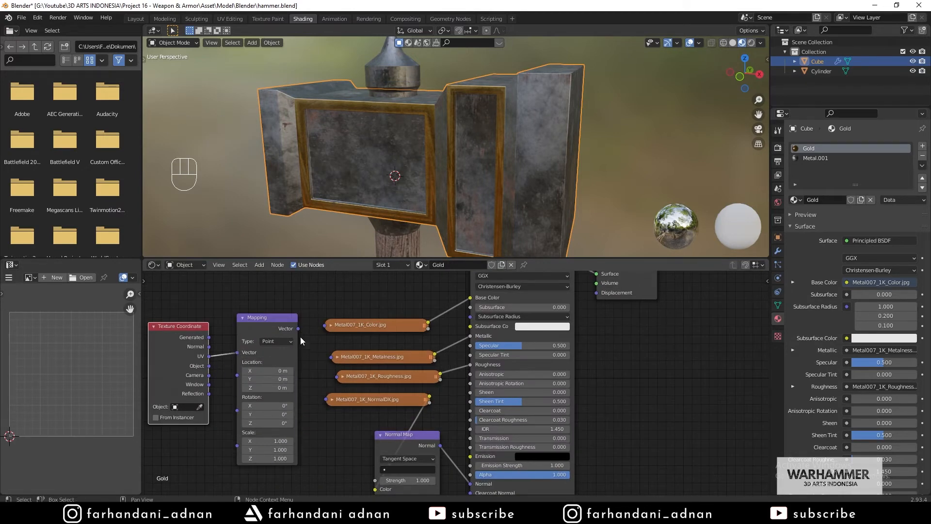
{"action": "mouse_move", "coordinate": [297, 328]}
{"action": "left_mouse_down"}
{"action": "mouse_move", "coordinate": [324, 325]}
{"action": "mouse_move", "coordinate": [333, 357]}
{"action": "left_mouse_up"}
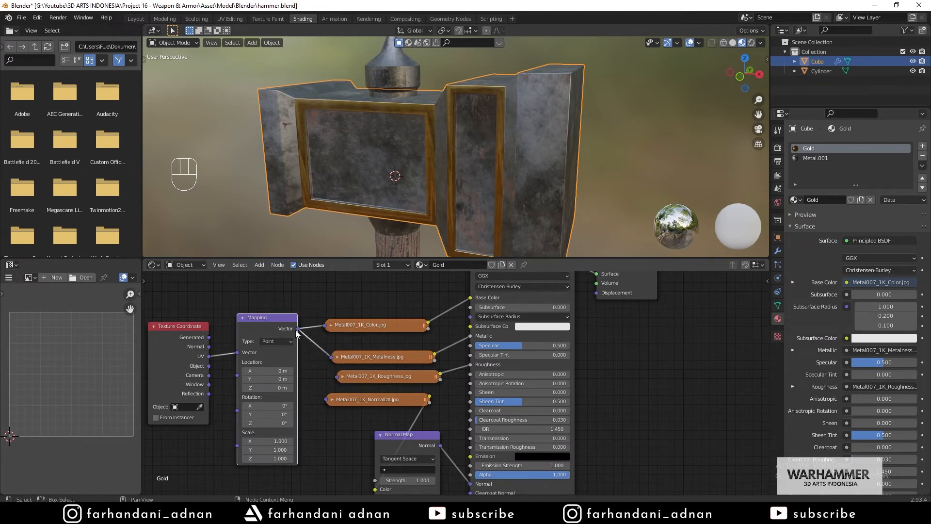
{"action": "left_click_drag", "start_coordinate": [297, 329], "coordinate": [337, 376]}
{"action": "left_click_drag", "start_coordinate": [298, 329], "coordinate": [328, 399]}
- Set the Mapping node's X, Y and Z scale to 1.5 and inspect the hammer head
{"action": "mouse_move", "coordinate": [270, 441]}
{"action": "left_mouse_down"}
{"action": "mouse_move", "coordinate": [280, 441]}
{"action": "mouse_move", "coordinate": [268, 458]}
{"action": "left_mouse_up"}
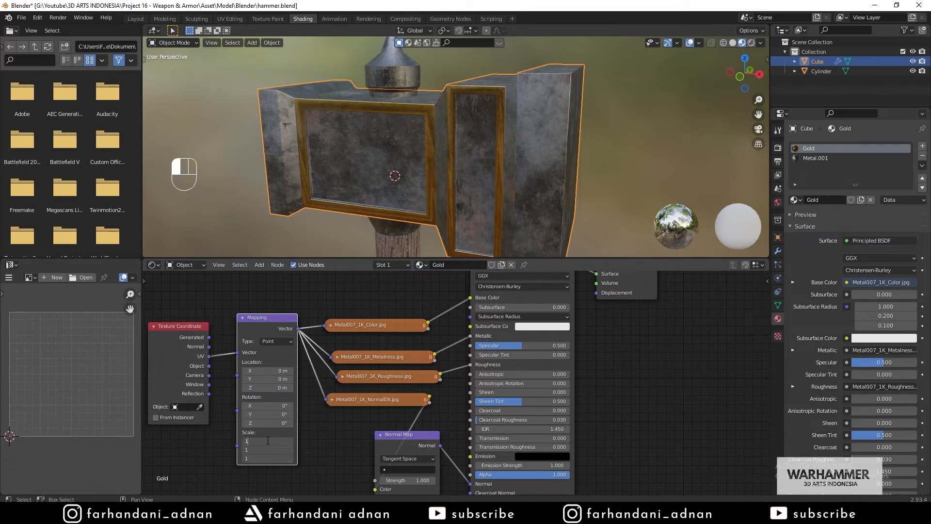
{"action": "key", "text": "Return"}
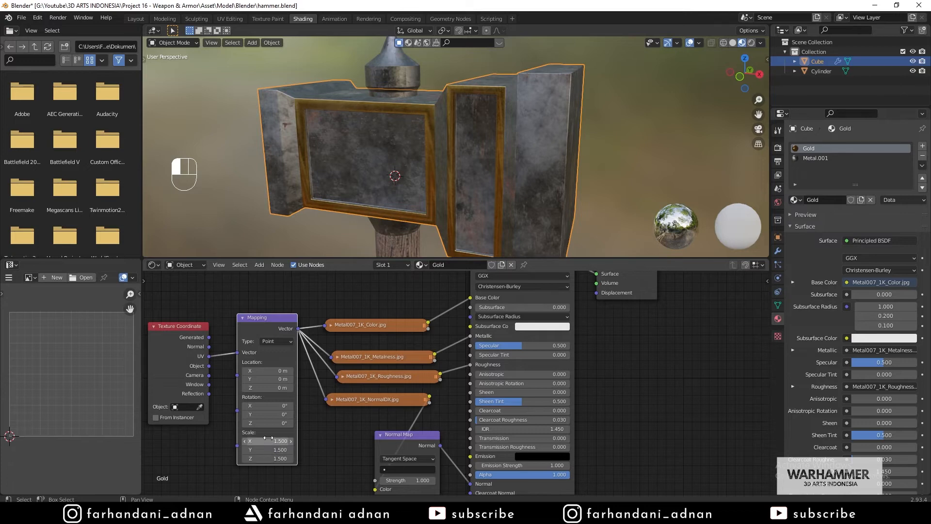
{"action": "middle_click_drag", "start_coordinate": [455, 127], "coordinate": [430, 138]}
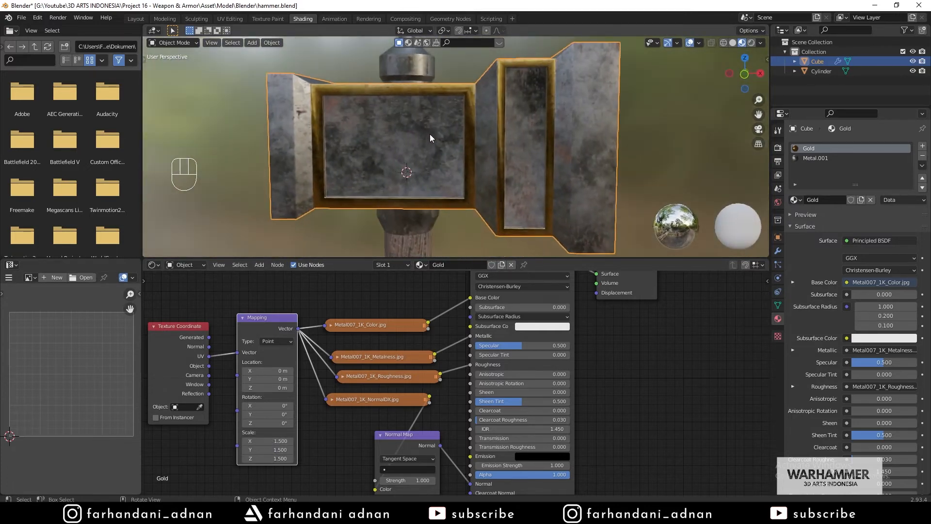
{"action": "scroll", "coordinate": [430, 134], "scroll_direction": "down", "scroll_amount": 6}
{"action": "middle_click_drag", "start_coordinate": [502, 167], "coordinate": [464, 116], "text": "shift"}
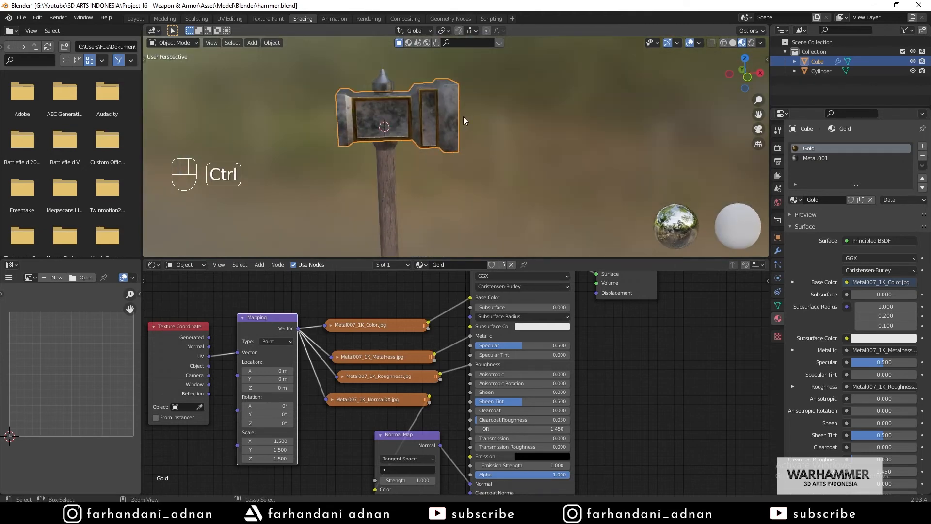
- Deselect the hammer head, save hammer.blend, and switch to the Layout workspace to view more of the 0001.png reference image
{"action": "key", "text": "ctrl+s"}
{"action": "left_click", "coordinate": [463, 116]}
{"action": "middle_click_drag", "start_coordinate": [539, 135], "coordinate": [485, 121]}
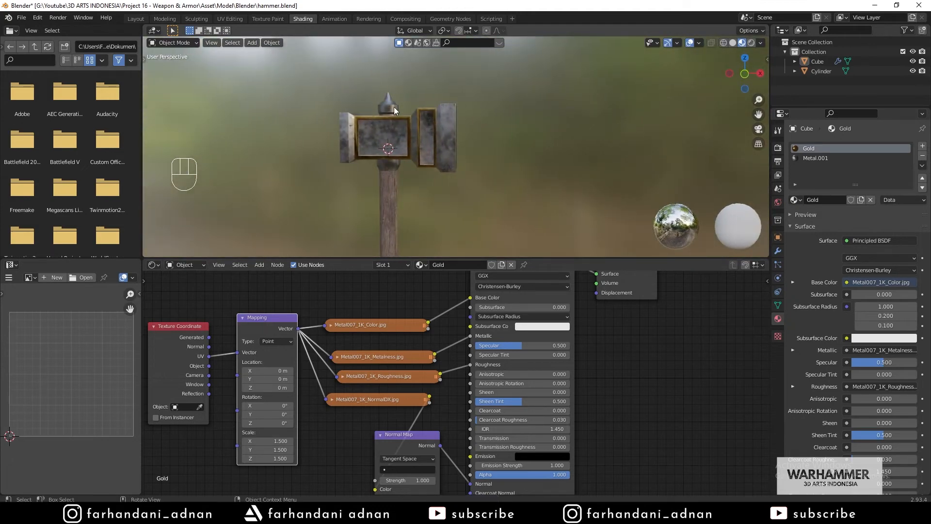
{"action": "key", "text": "ctrl+s"}
{"action": "left_click", "coordinate": [136, 19]}
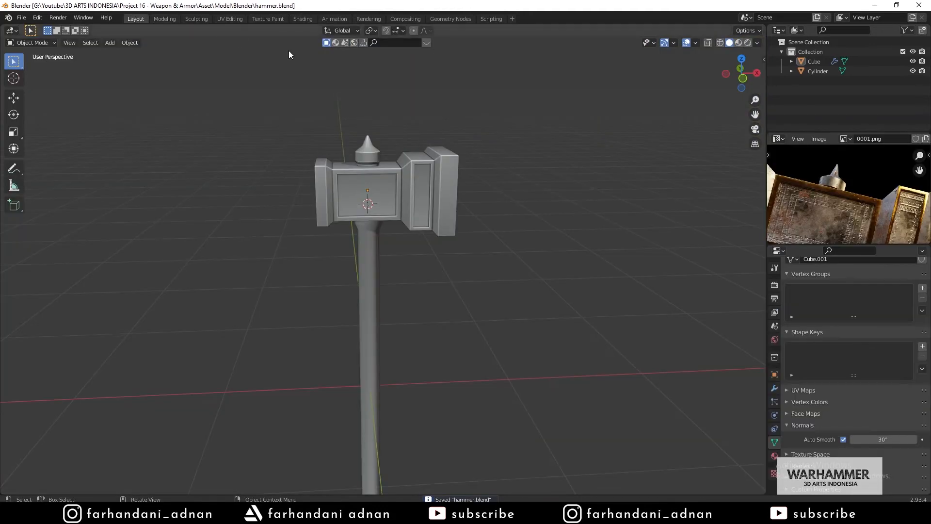
{"action": "scroll", "coordinate": [833, 185], "scroll_direction": "down", "scroll_amount": 3}
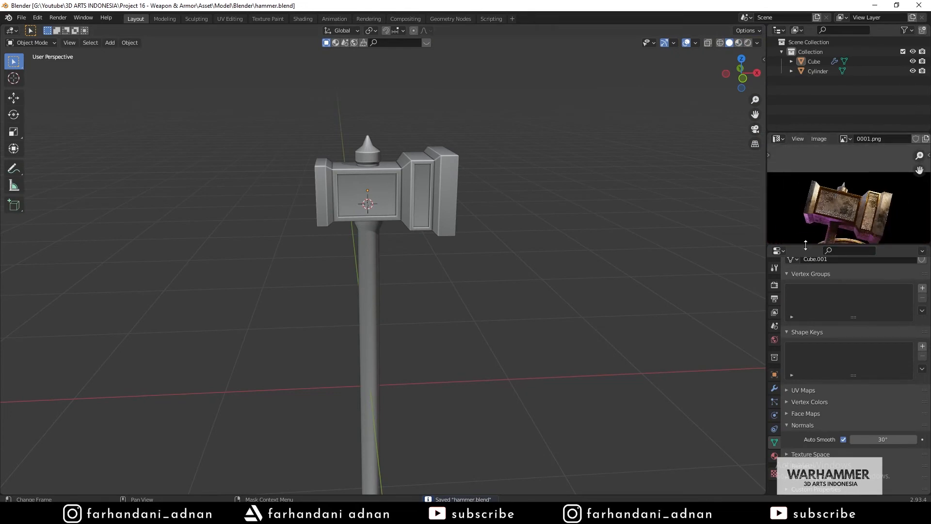
- Enlarge the 0001.png reference image area and examine the engraved ornaments on the hammer head's panels
{"action": "left_click_drag", "start_coordinate": [805, 246], "coordinate": [804, 344]}
{"action": "scroll", "coordinate": [843, 247], "scroll_direction": "up", "scroll_amount": 5}
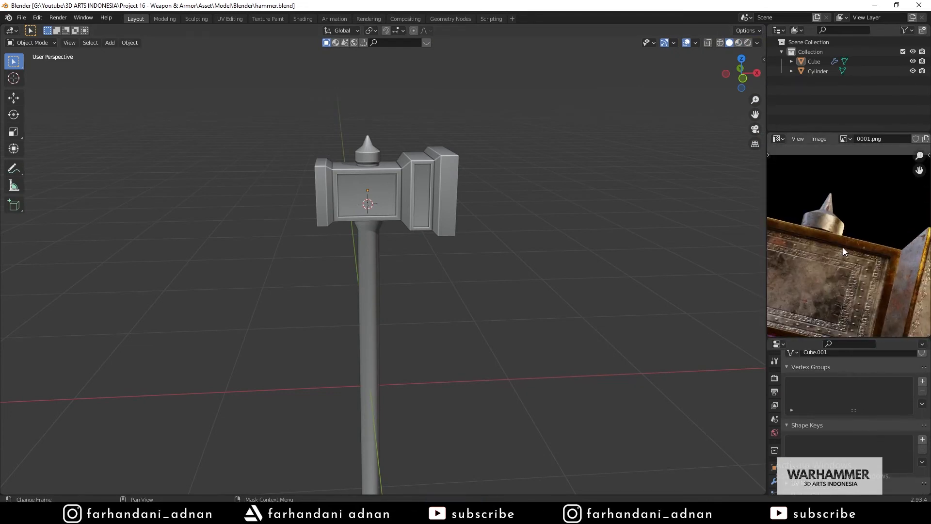
{"action": "middle_click_drag", "start_coordinate": [821, 308], "coordinate": [864, 290]}
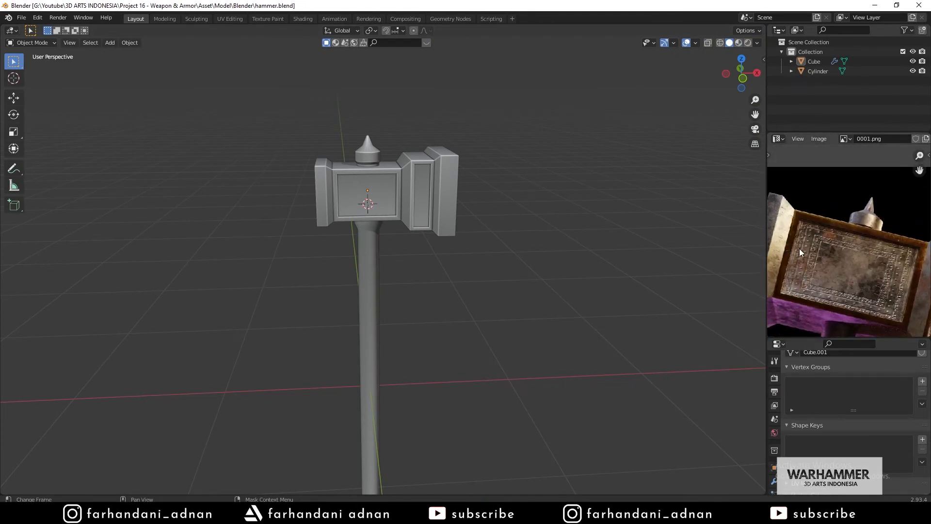
{"action": "middle_click_drag", "start_coordinate": [846, 248], "coordinate": [807, 265]}
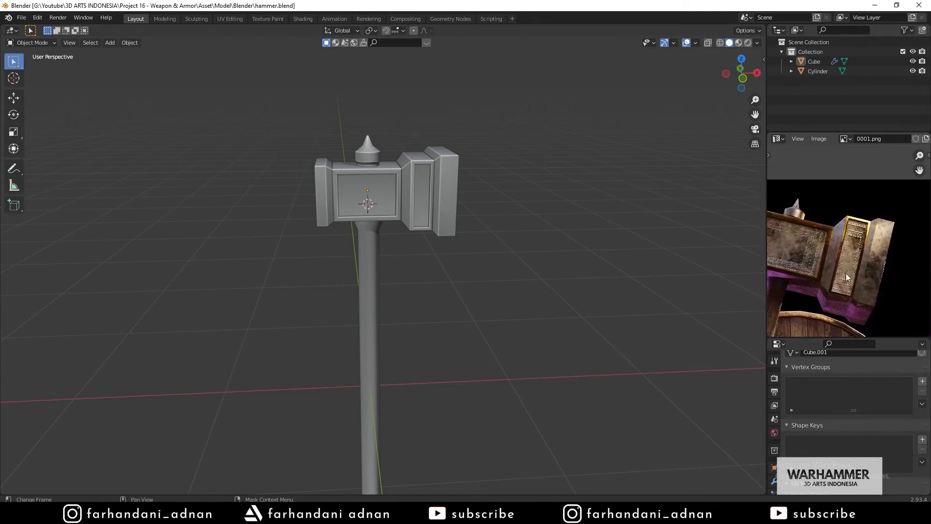
{"action": "scroll", "coordinate": [858, 248], "scroll_direction": "up", "scroll_amount": 2}
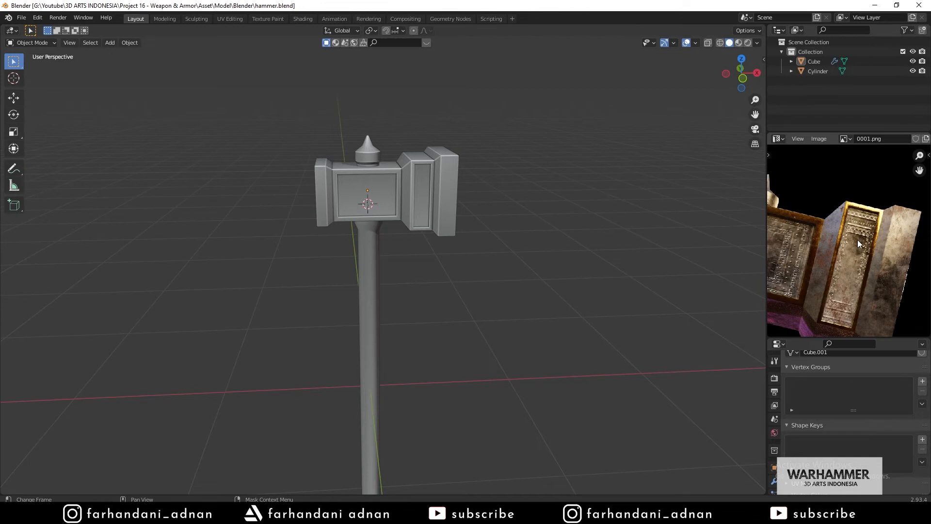
{"action": "mouse_move", "coordinate": [380, 205]}
{"action": "middle_mouse_down"}
{"action": "mouse_move", "coordinate": [389, 171]}
{"action": "mouse_move", "coordinate": [365, 196]}
{"action": "middle_mouse_up"}
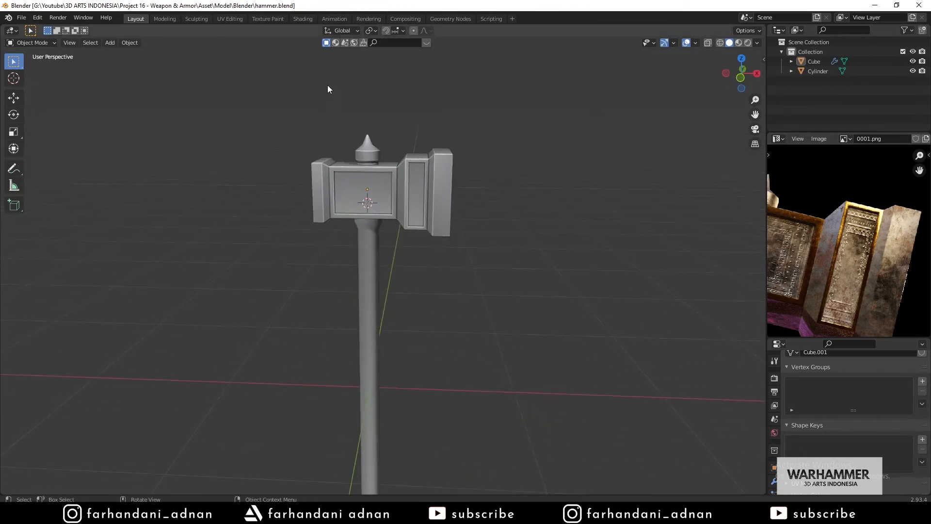
- Return to the Shading workspace, select the hammer head and rename its UV map to UVMap_A
{"action": "left_click", "coordinate": [298, 19]}
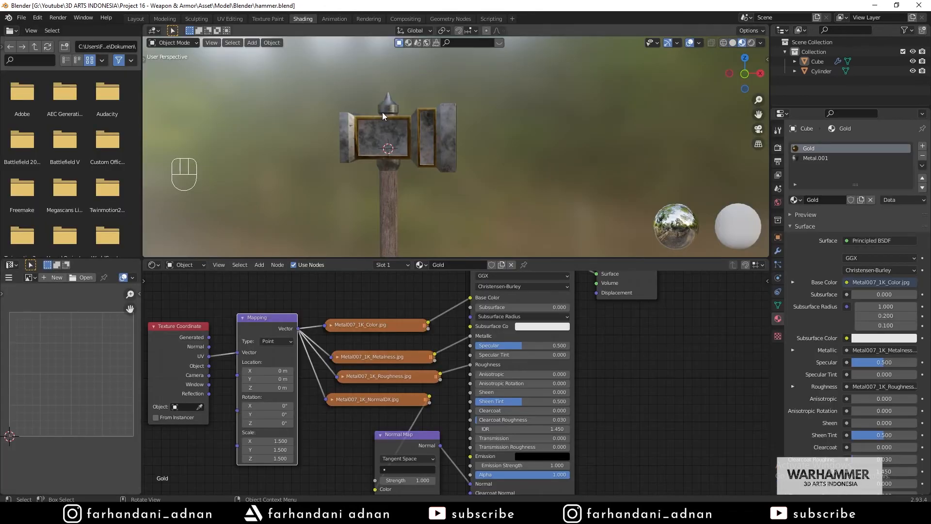
{"action": "left_click", "coordinate": [422, 133]}
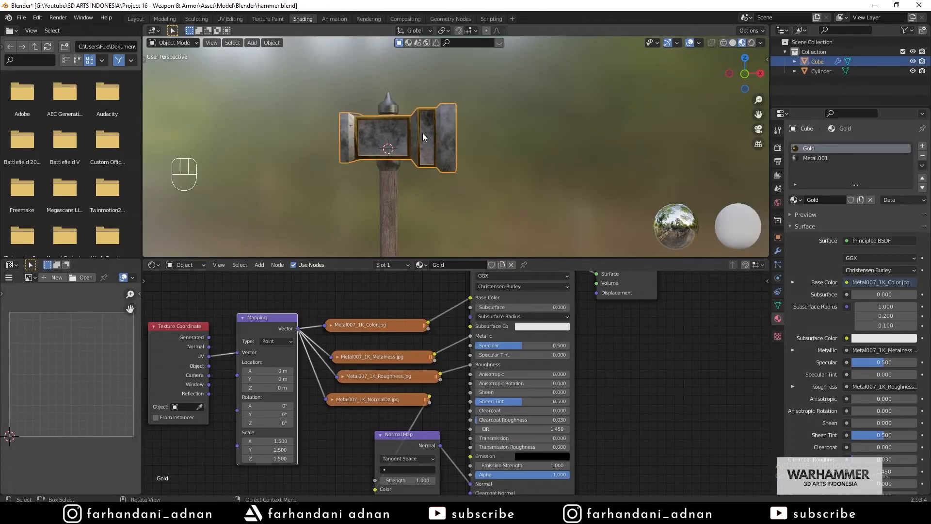
{"action": "scroll", "coordinate": [387, 122], "scroll_direction": "up", "scroll_amount": 5}
{"action": "middle_click_drag", "start_coordinate": [386, 120], "coordinate": [481, 147], "text": "shift"}
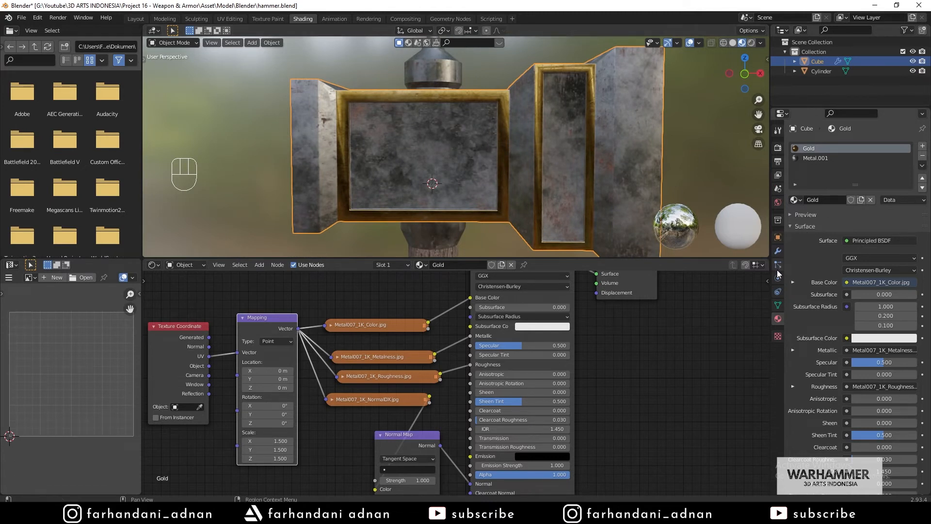
{"action": "left_click", "coordinate": [778, 306]}
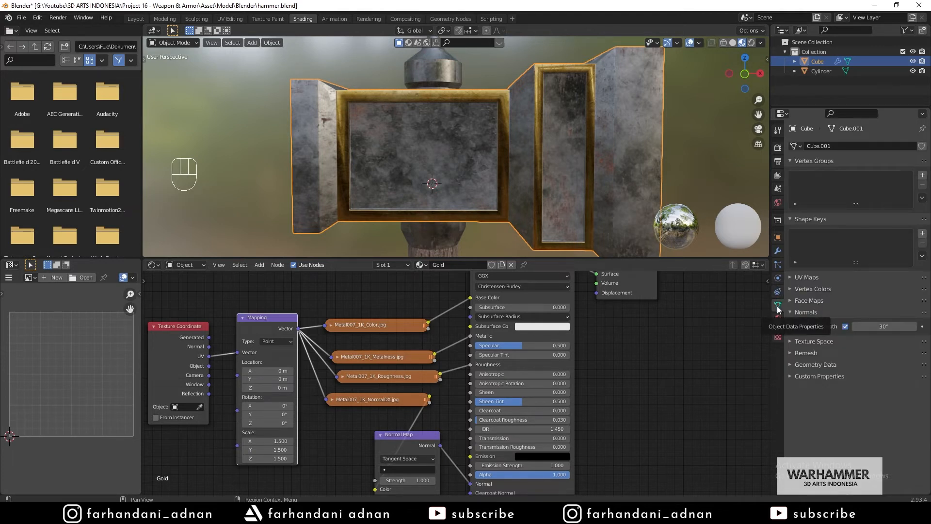
{"action": "left_click", "coordinate": [797, 312]}
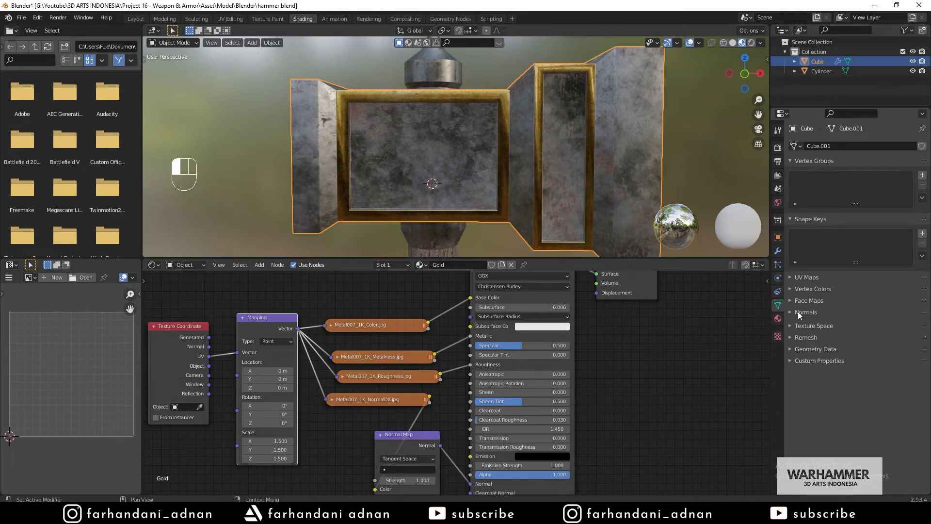
{"action": "left_click", "coordinate": [798, 279]}
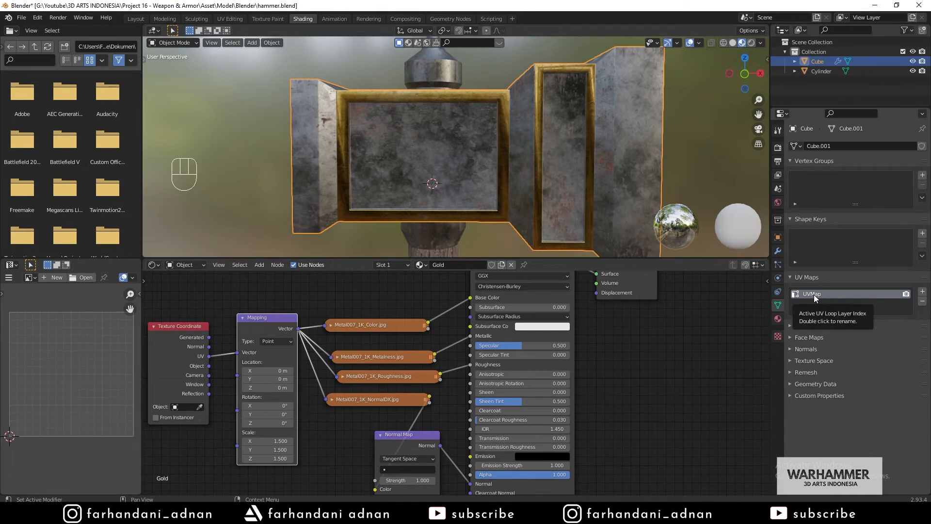
{"action": "double_click", "coordinate": [809, 296]}
{"action": "left_click", "coordinate": [837, 294]}
{"action": "type", "text": "_A"}
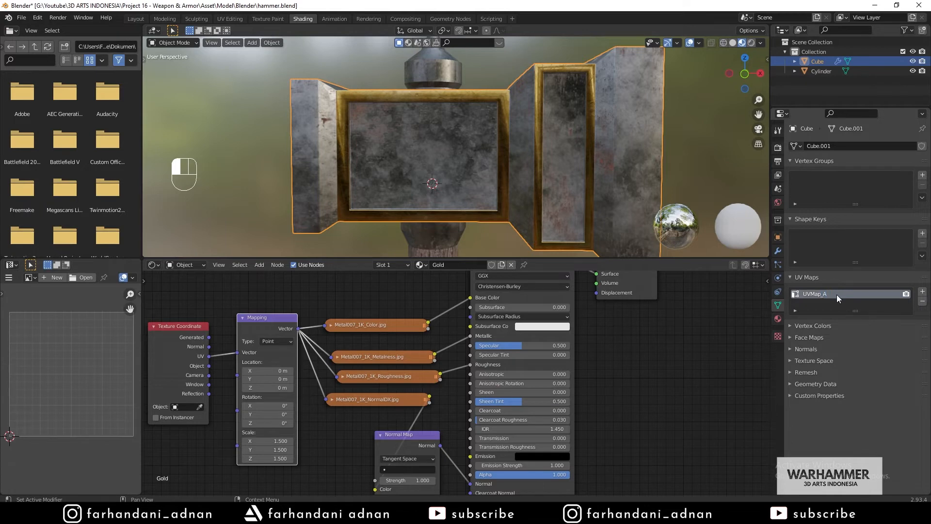
{"action": "key", "text": "Return"}
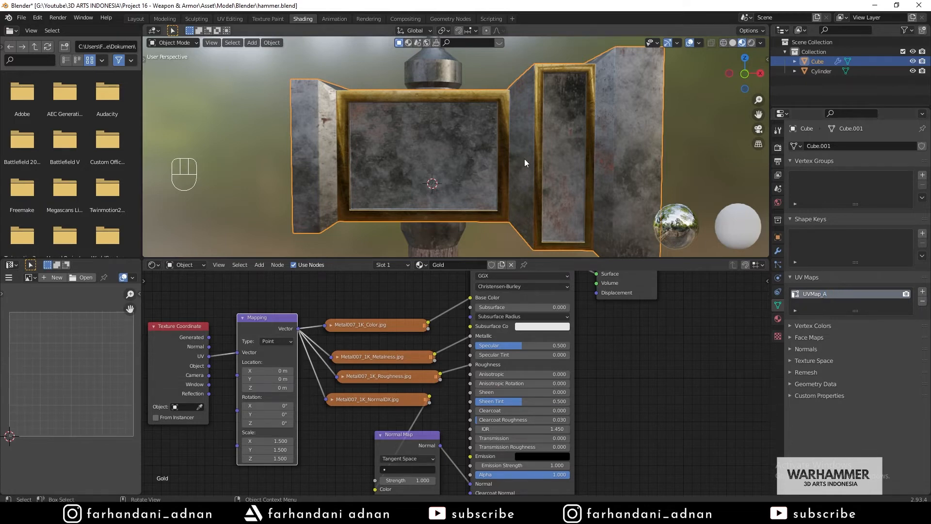
- Select all faces of the hammer head in Edit Mode to check its UVMap_A layout, and return to Object Mode
{"action": "key", "text": "Tab"}
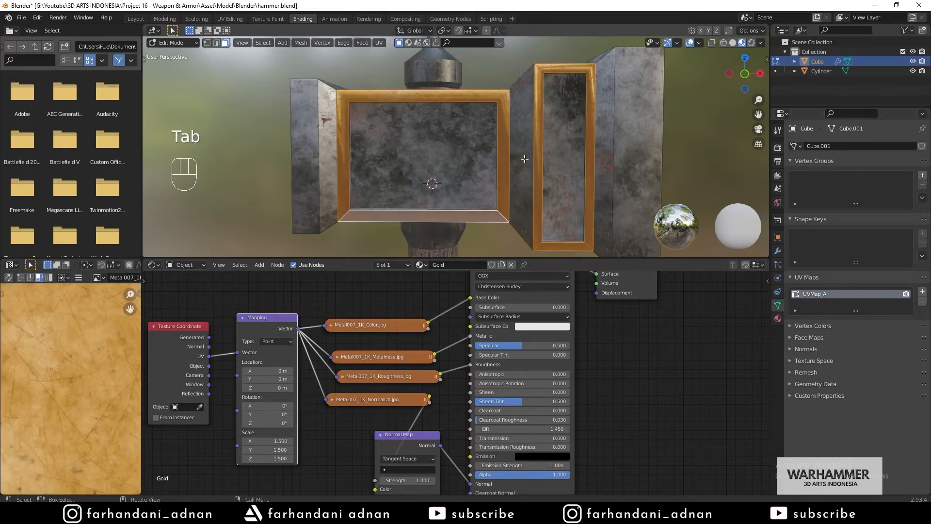
{"action": "key", "text": "a"}
{"action": "scroll", "coordinate": [53, 349], "scroll_direction": "down", "scroll_amount": 5}
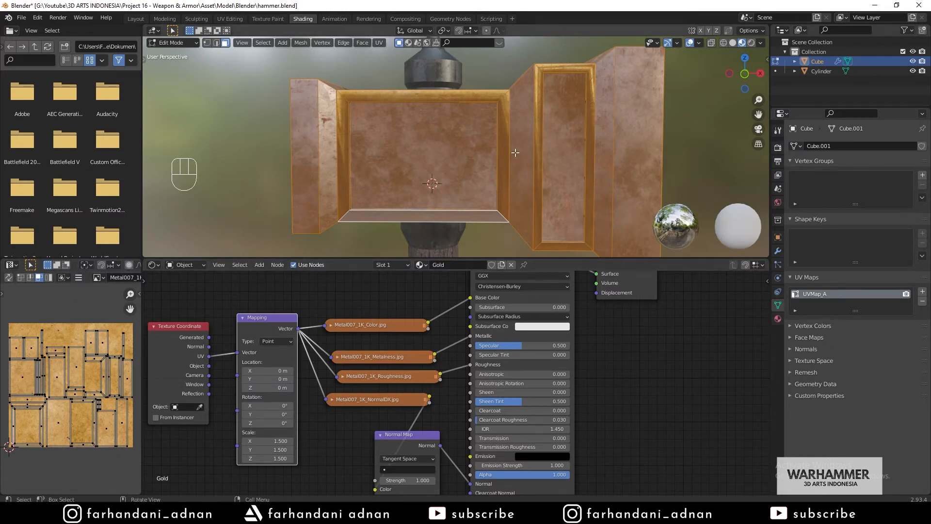
{"action": "key", "text": "Tab"}
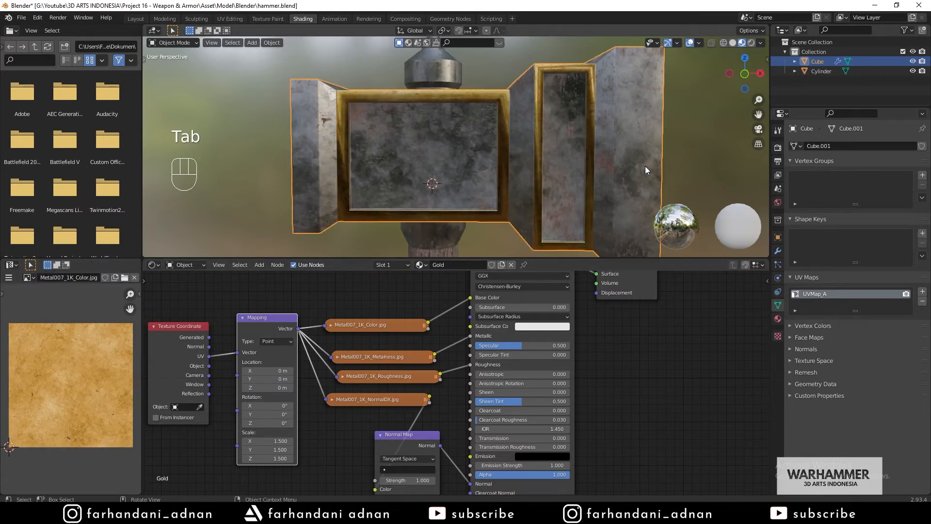
- Add a second UV map named UVMap_B to the hammer head and check its layout in Edit Mode
{"action": "left_click", "coordinate": [922, 292]}
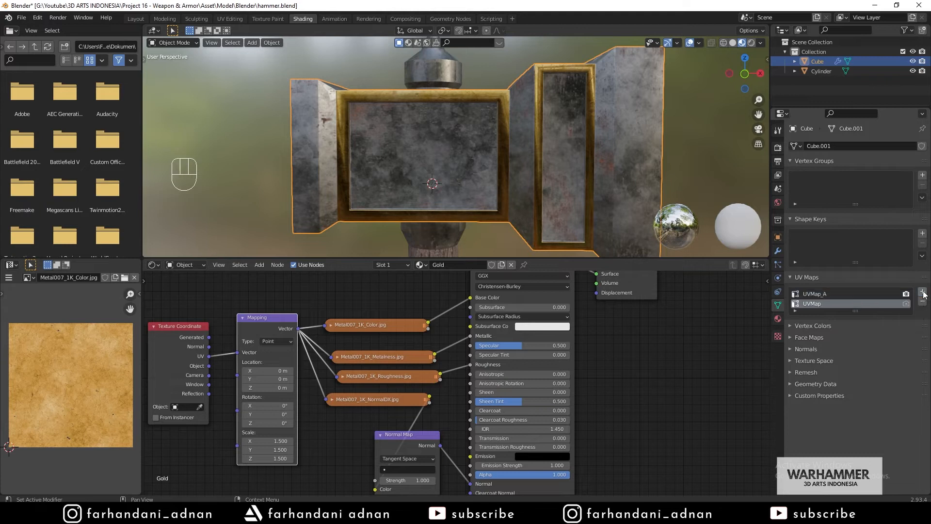
{"action": "double_click", "coordinate": [819, 304]}
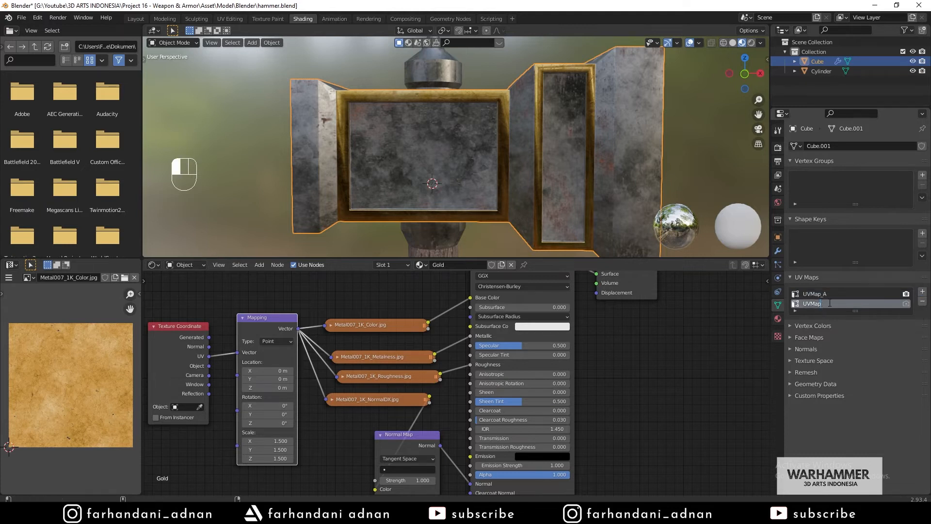
{"action": "key", "text": "Return"}
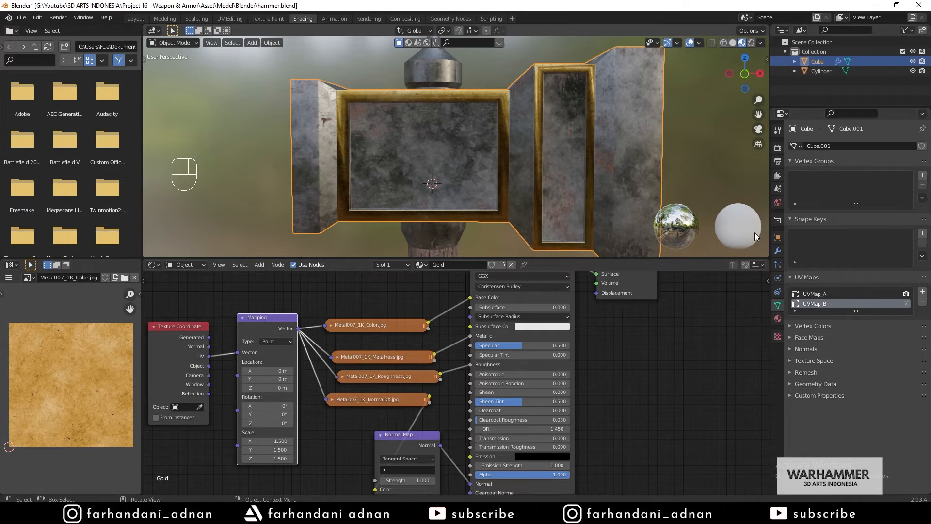
{"action": "key", "text": "Tab"}
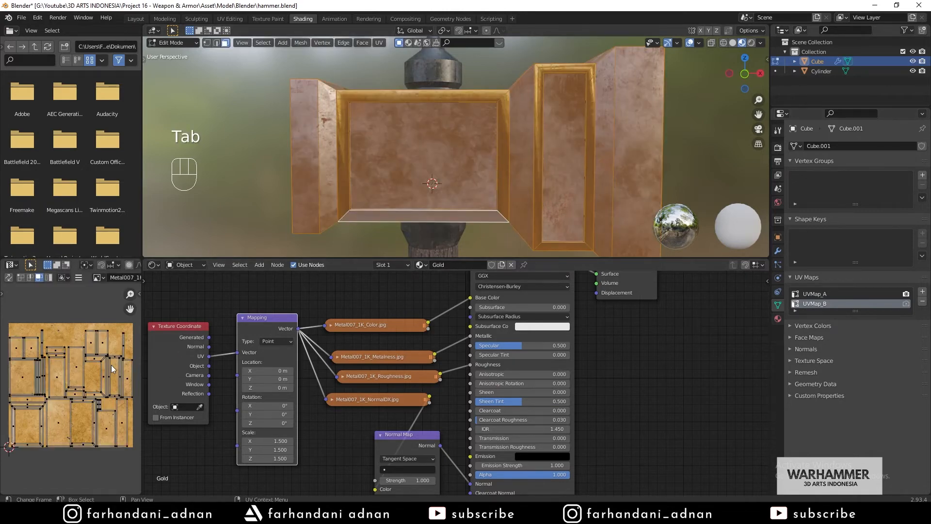
{"action": "key", "text": "a"}
{"action": "key", "text": "Tab"}
- Make Metal.001 the hammer head's active material slot so that its node tree is shown
{"action": "scroll", "coordinate": [510, 364], "scroll_direction": "down", "scroll_amount": 4}
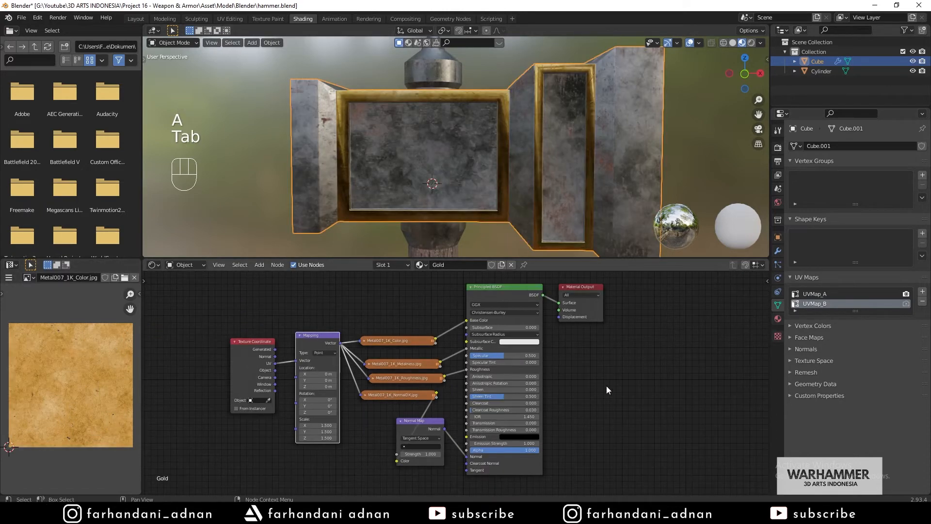
{"action": "scroll", "coordinate": [606, 385], "scroll_direction": "down", "scroll_amount": 1}
{"action": "middle_click_drag", "start_coordinate": [571, 425], "coordinate": [552, 367]}
{"action": "scroll", "coordinate": [398, 383], "scroll_direction": "up", "scroll_amount": 3}
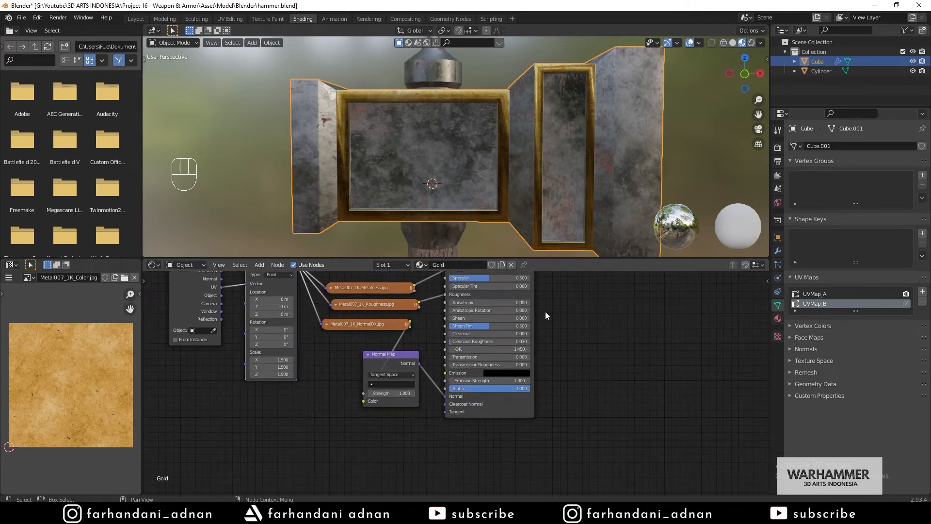
{"action": "middle_click_drag", "start_coordinate": [545, 311], "coordinate": [575, 357]}
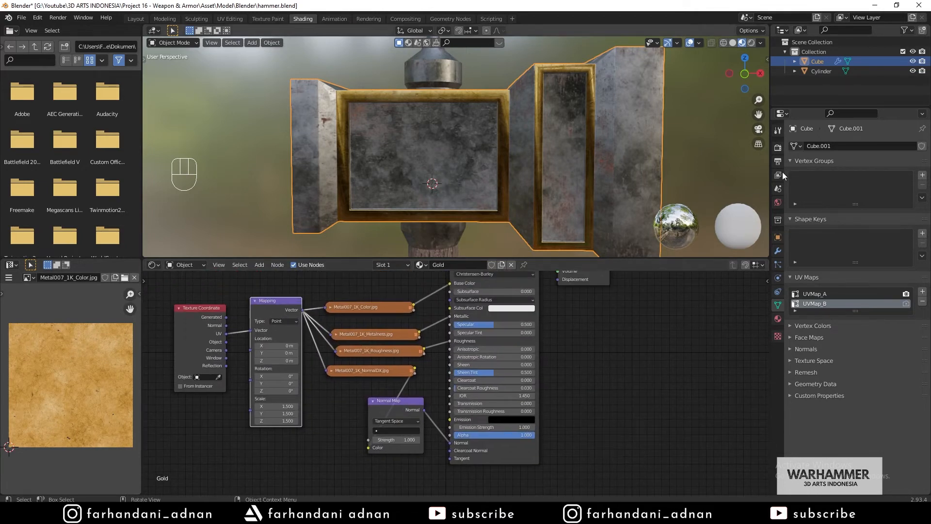
{"action": "left_click", "coordinate": [778, 251]}
{"action": "left_click", "coordinate": [778, 319]}
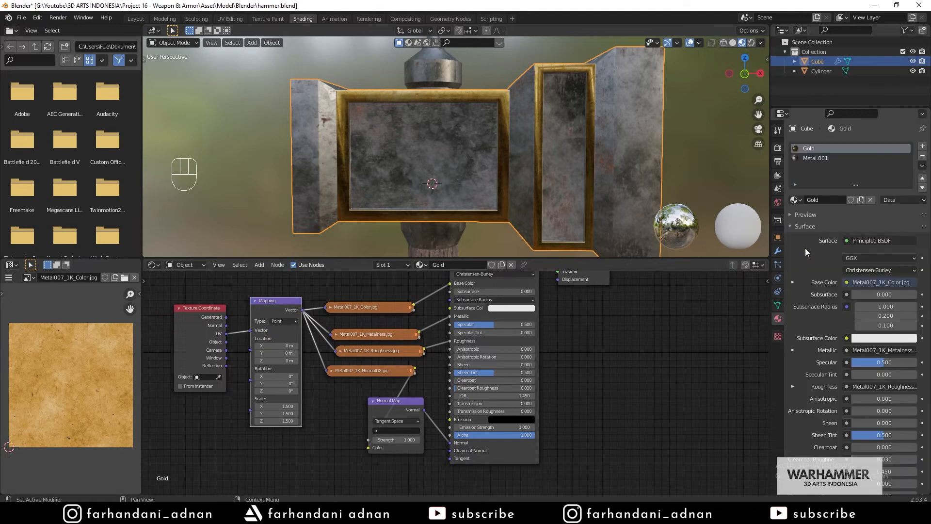
{"action": "left_click", "coordinate": [819, 158]}
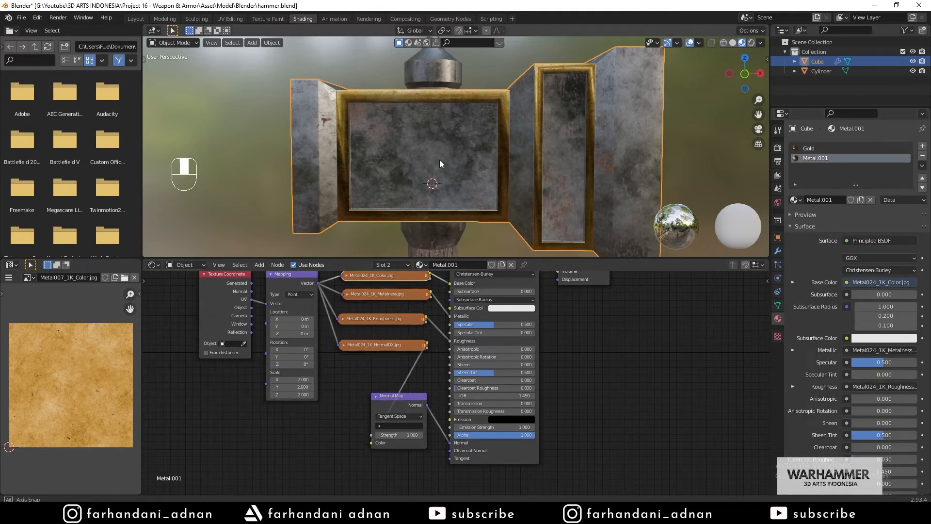
{"action": "middle_click_drag", "start_coordinate": [439, 164], "coordinate": [435, 164]}
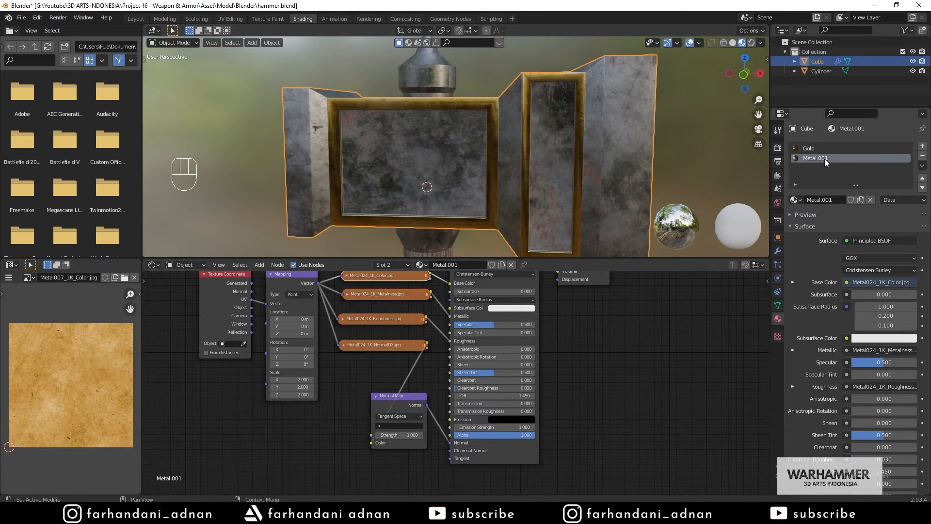
{"action": "middle_click_drag", "start_coordinate": [590, 176], "coordinate": [545, 231]}
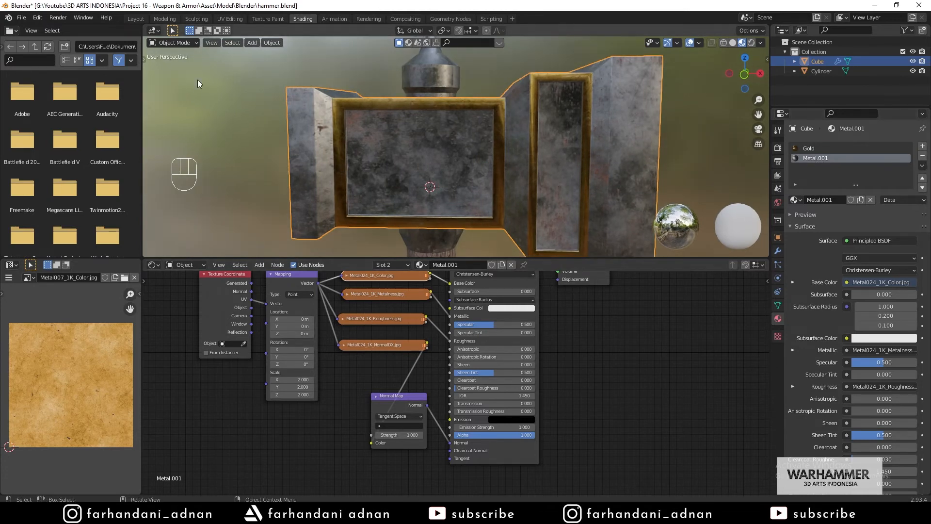
- Check the panel ornament in the 0001.png reference image in the Layout workspace and return to Shading to compare the hammer head
{"action": "left_click", "coordinate": [136, 18]}
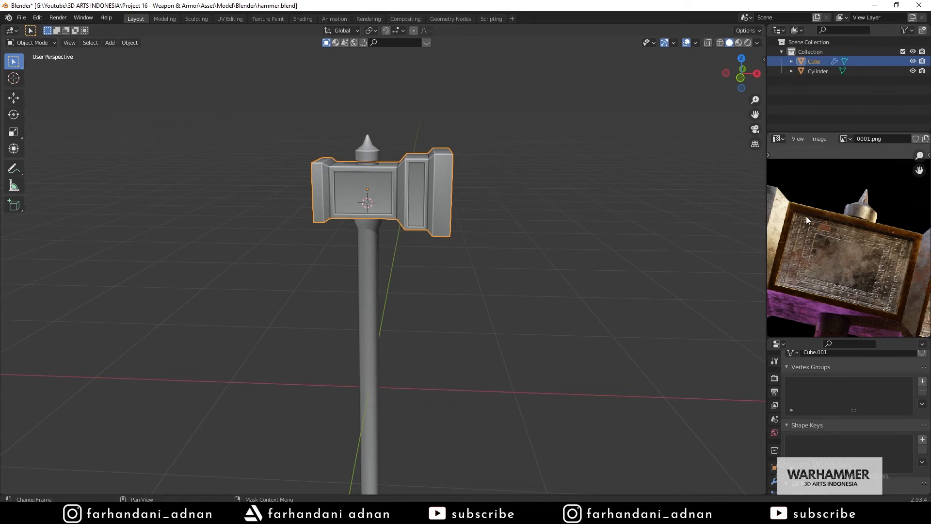
{"action": "left_click", "coordinate": [301, 21]}
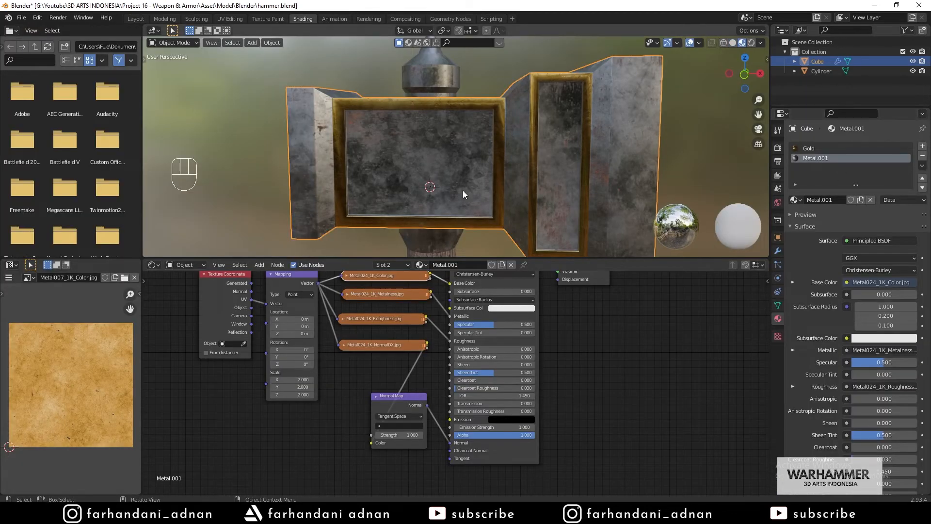
{"action": "middle_click_drag", "start_coordinate": [428, 165], "coordinate": [430, 155]}
{"action": "key", "text": "Tab"}
{"action": "key", "text": "Tab"}
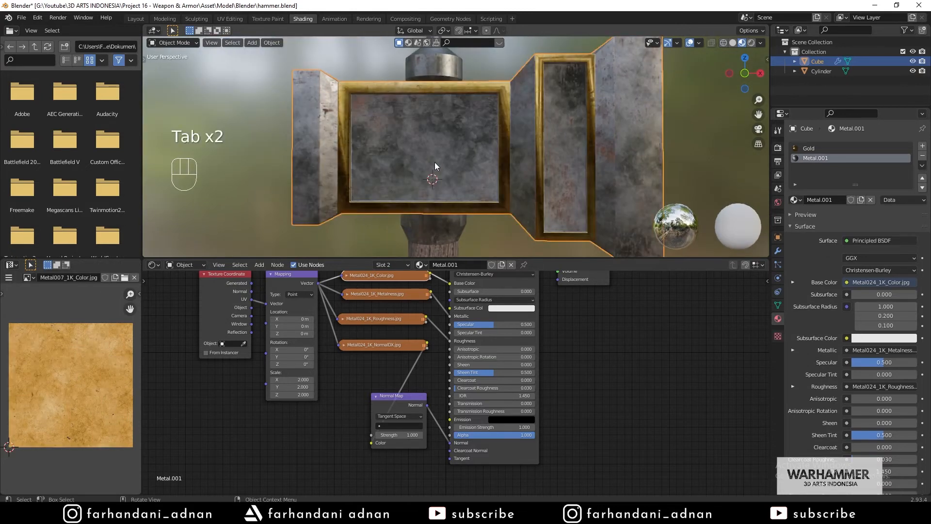
- Reposition Metal.001's Normal Map node and add ornament1.jpg from the Material folder as an image texture node below it
{"action": "left_click_drag", "start_coordinate": [391, 399], "coordinate": [379, 389]}
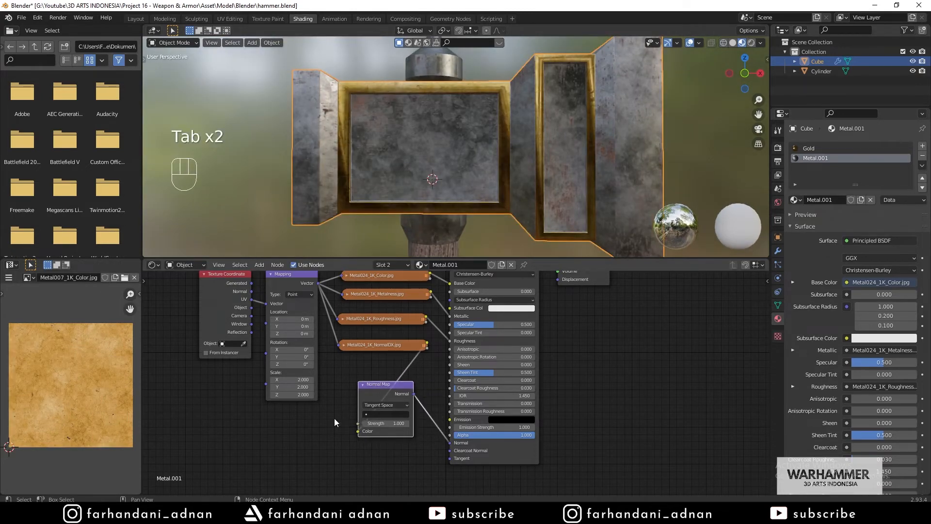
{"action": "middle_click_drag", "start_coordinate": [334, 422], "coordinate": [314, 385], "text": "shift"}
{"action": "left_click_drag", "start_coordinate": [363, 347], "coordinate": [354, 347]}
{"action": "key", "text": "alt+Tab"}
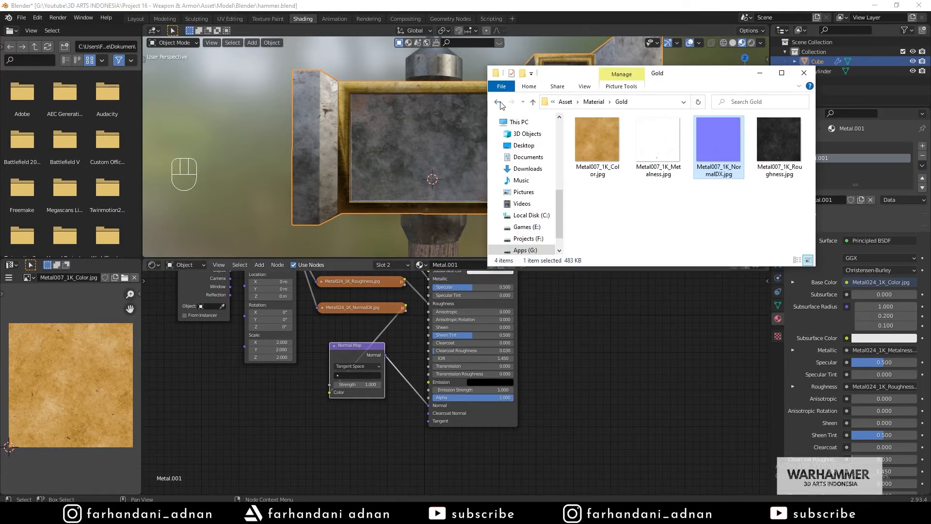
{"action": "left_click", "coordinate": [499, 103]}
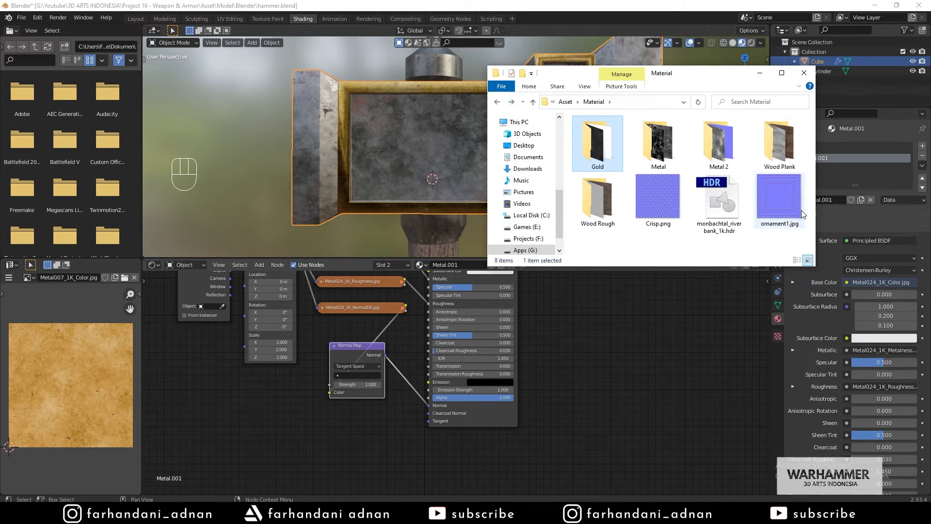
{"action": "left_click", "coordinate": [780, 227]}
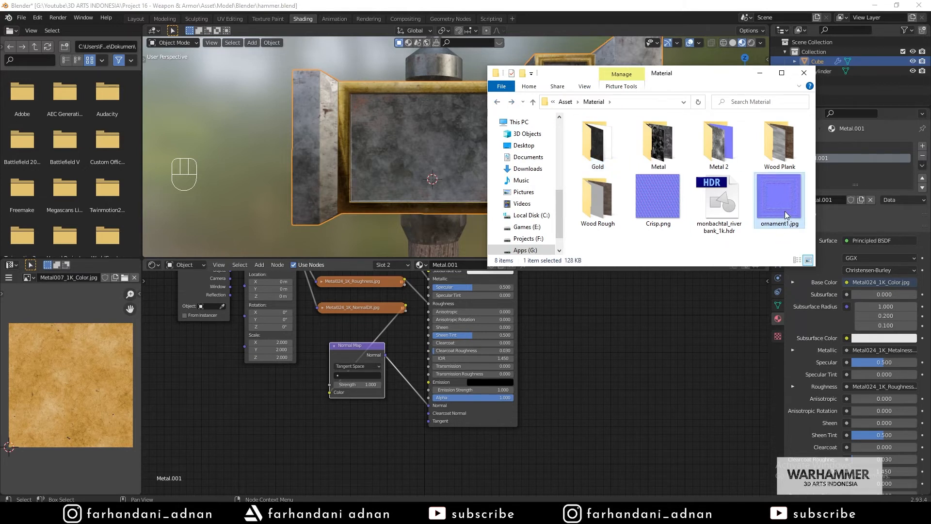
{"action": "left_click_drag", "start_coordinate": [777, 215], "coordinate": [351, 426]}
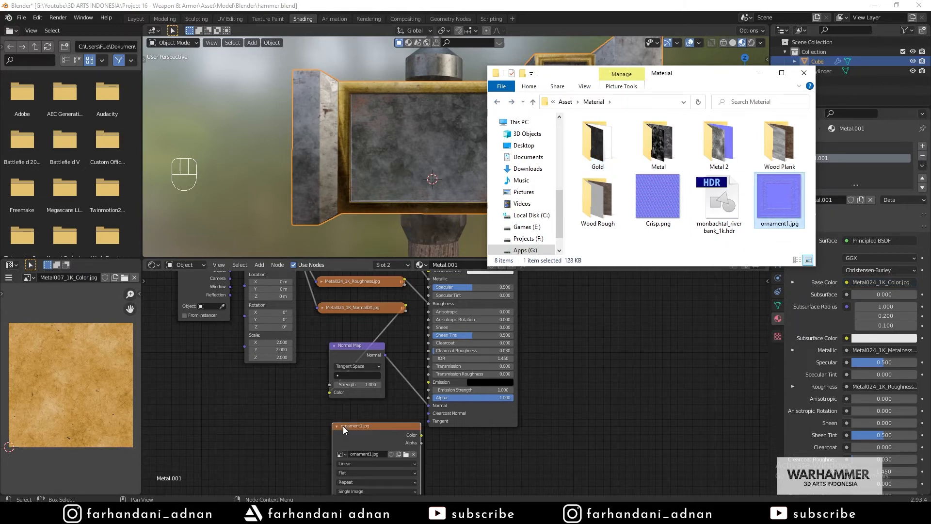
- Set the ornament1.jpg texture node's color space to Non-Color and reposition the Normal Map and ornament1.jpg nodes
{"action": "left_click", "coordinate": [761, 73]}
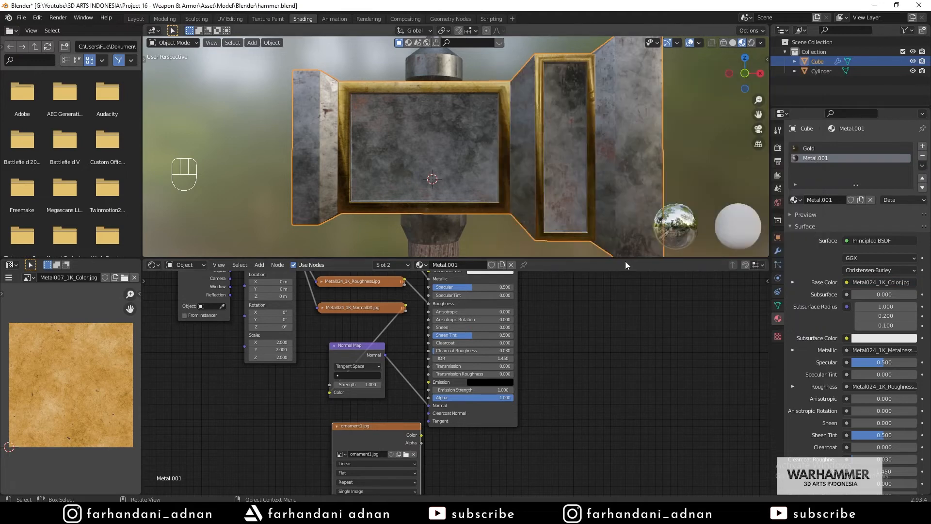
{"action": "middle_click_drag", "start_coordinate": [540, 449], "coordinate": [532, 394]}
{"action": "left_click", "coordinate": [376, 445]}
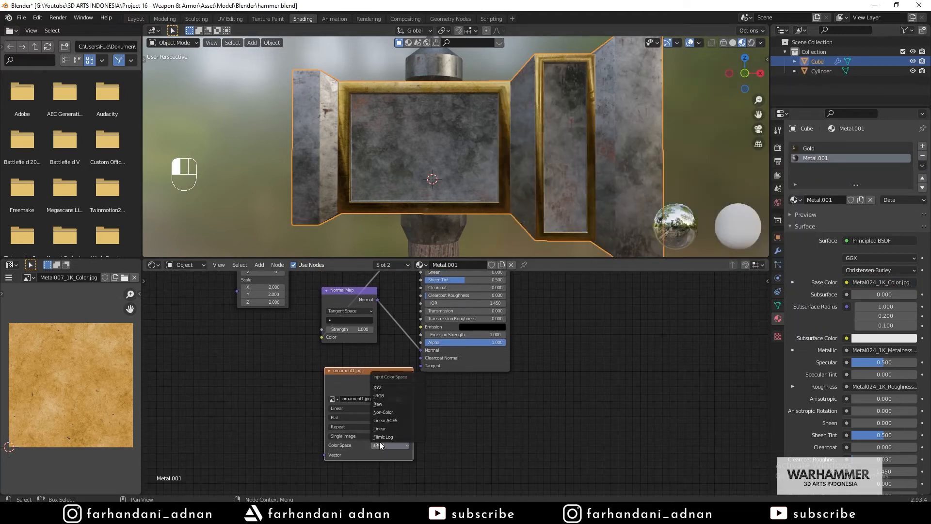
{"action": "left_click", "coordinate": [392, 414]}
{"action": "left_click_drag", "start_coordinate": [366, 382], "coordinate": [333, 376]}
{"action": "middle_click_drag", "start_coordinate": [399, 368], "coordinate": [474, 411]}
{"action": "left_click_drag", "start_coordinate": [415, 340], "coordinate": [425, 339]}
{"action": "scroll", "coordinate": [250, 367], "scroll_direction": "down", "scroll_amount": 2}
{"action": "scroll", "coordinate": [250, 367], "scroll_direction": "up", "scroll_amount": 2}
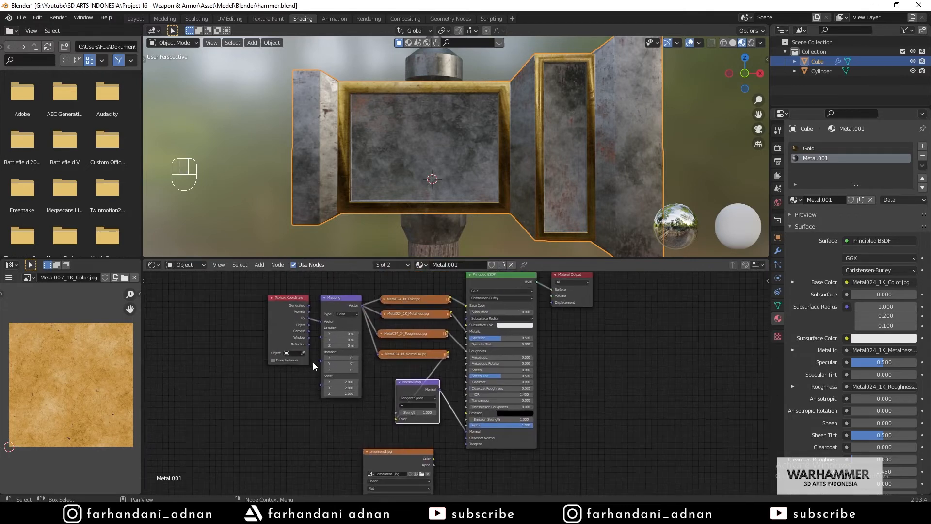
- Replace Metal.001's Texture Coordinate node with a UV Map node placed beside the Mapping node
{"action": "left_click", "coordinate": [240, 343]}
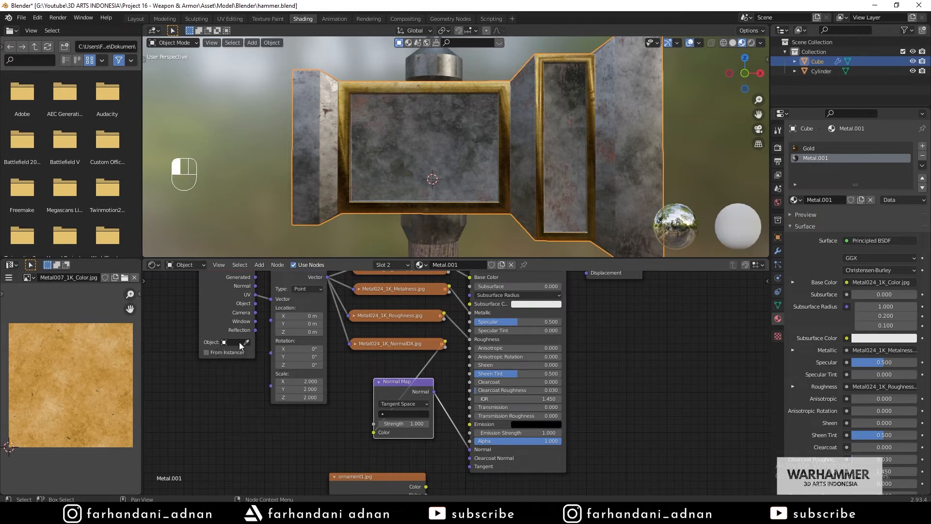
{"action": "middle_click_drag", "start_coordinate": [187, 299], "coordinate": [211, 331]}
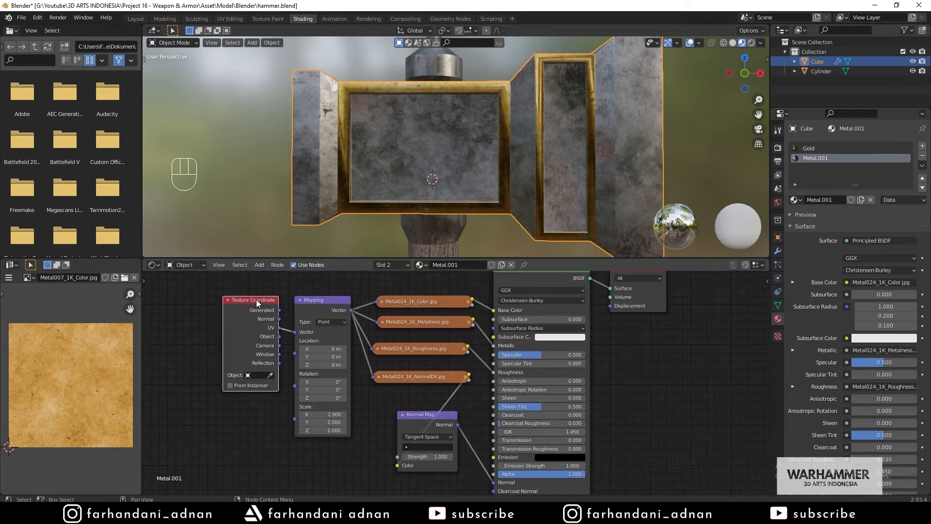
{"action": "key", "text": "Delete"}
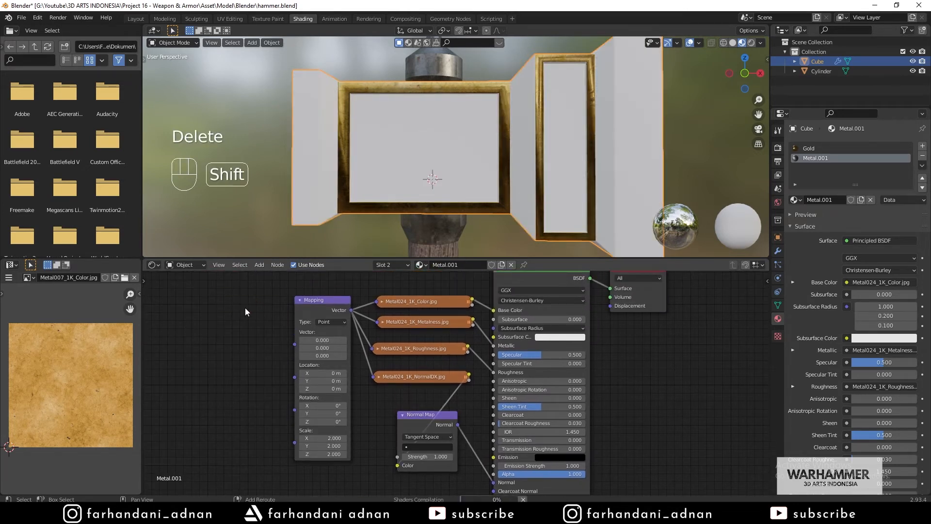
{"action": "key", "text": "shift+a"}
{"action": "left_click", "coordinate": [243, 309]}
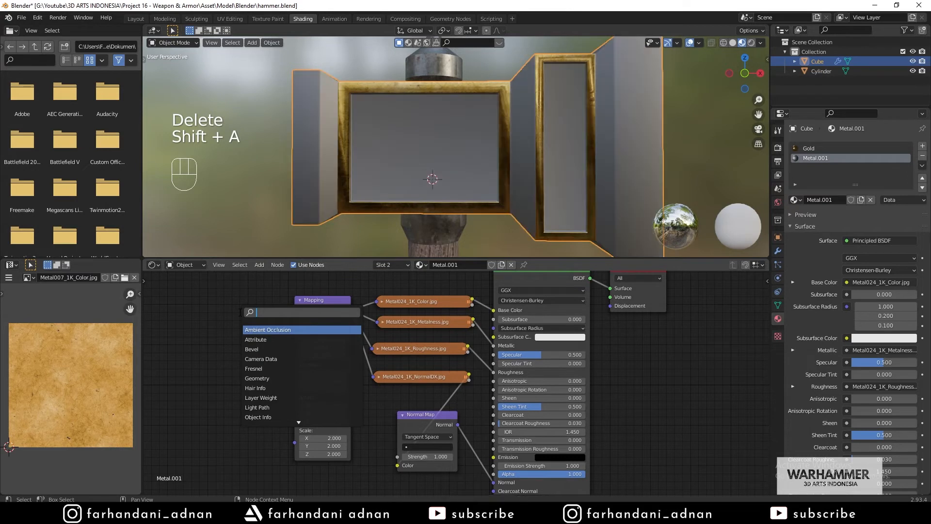
{"action": "type", "text": "uv"}
{"action": "key", "text": "Return"}
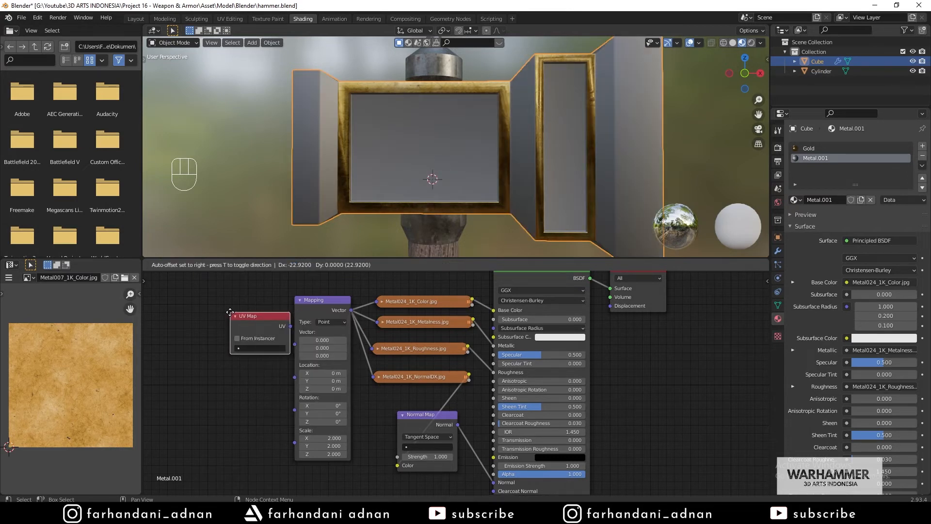
{"action": "left_click", "coordinate": [221, 312]}
- Set the UV Map node to UVMap_A and connect its UV output to the Mapping node's Vector input
{"action": "left_click", "coordinate": [235, 348]}
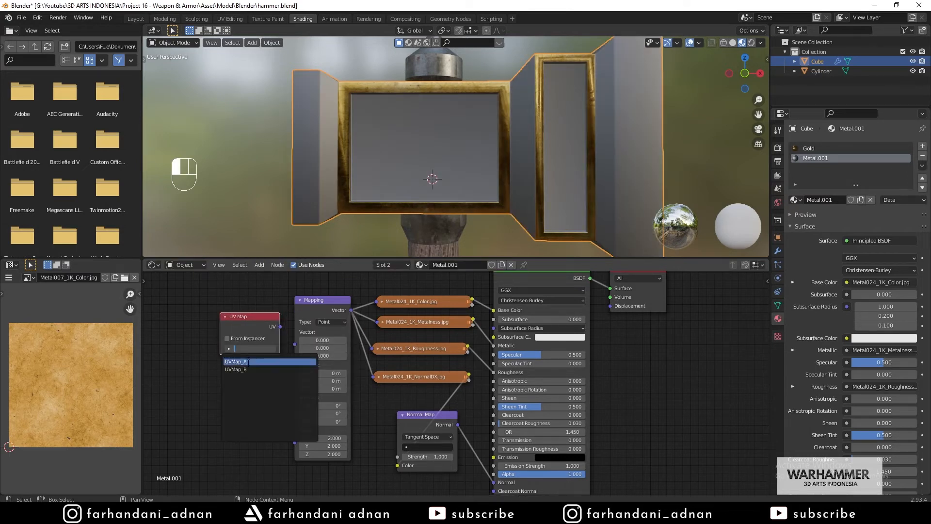
{"action": "left_click", "coordinate": [248, 362]}
{"action": "left_click_drag", "start_coordinate": [280, 326], "coordinate": [295, 332]}
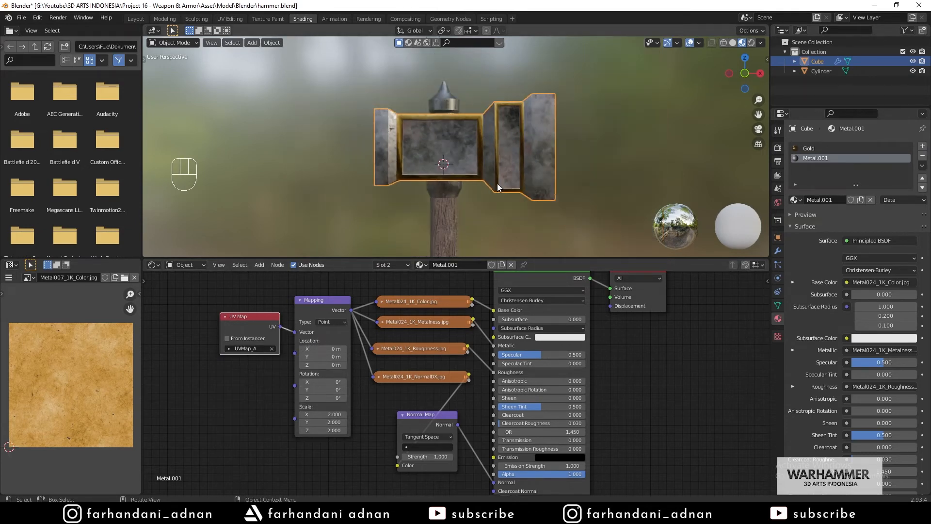
- Shift the UV Map, Mapping and four Metal024 texture nodes left to leave room before the Principled BSDF
{"action": "middle_click_drag", "start_coordinate": [374, 437], "coordinate": [348, 341], "text": "shift"}
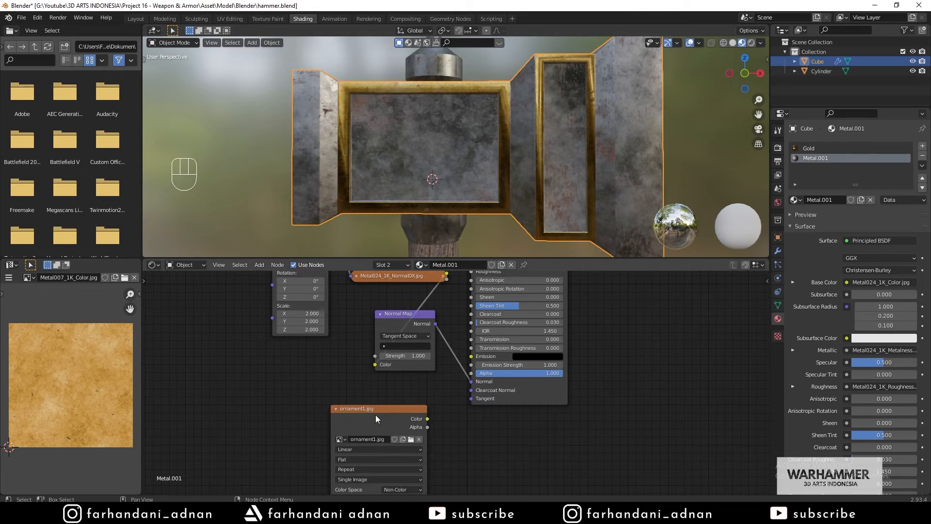
{"action": "left_click", "coordinate": [334, 409]}
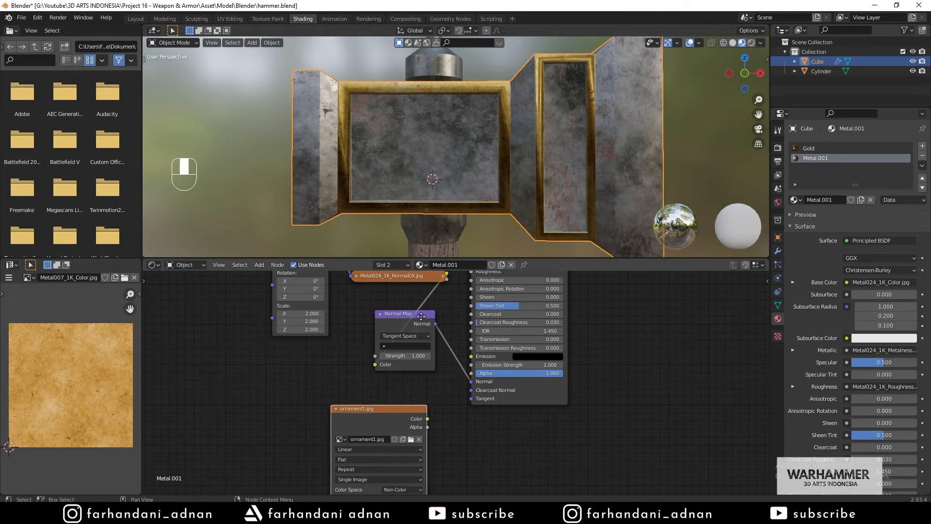
{"action": "middle_click_drag", "start_coordinate": [336, 409], "coordinate": [478, 414]}
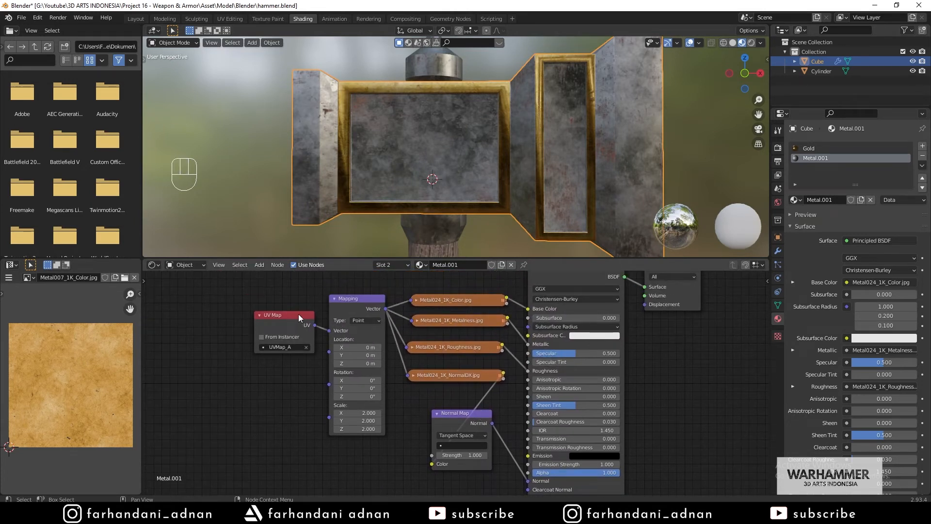
{"action": "left_click_drag", "start_coordinate": [298, 315], "coordinate": [258, 318]}
{"action": "left_click_drag", "start_coordinate": [351, 307], "coordinate": [302, 309]}
{"action": "left_click_drag", "start_coordinate": [387, 288], "coordinate": [476, 382]}
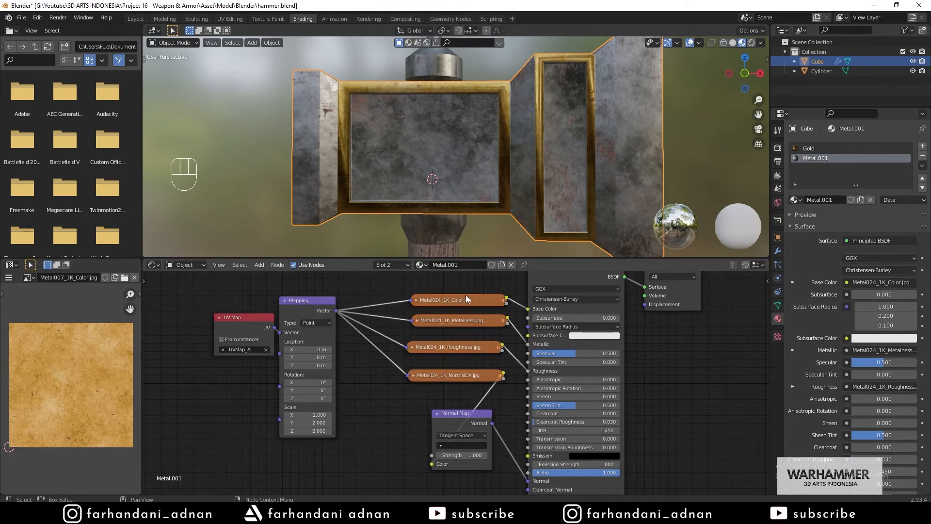
{"action": "left_click_drag", "start_coordinate": [465, 297], "coordinate": [427, 307]}
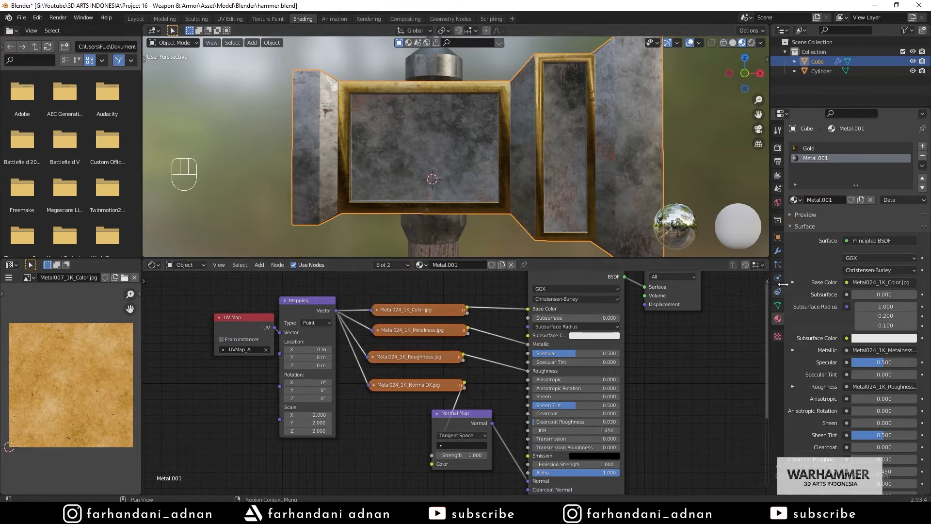
- Show the hammer head's UV map list and check the UVMap_A layout in Edit Mode
{"action": "left_click", "coordinate": [778, 253]}
{"action": "left_click", "coordinate": [778, 264]}
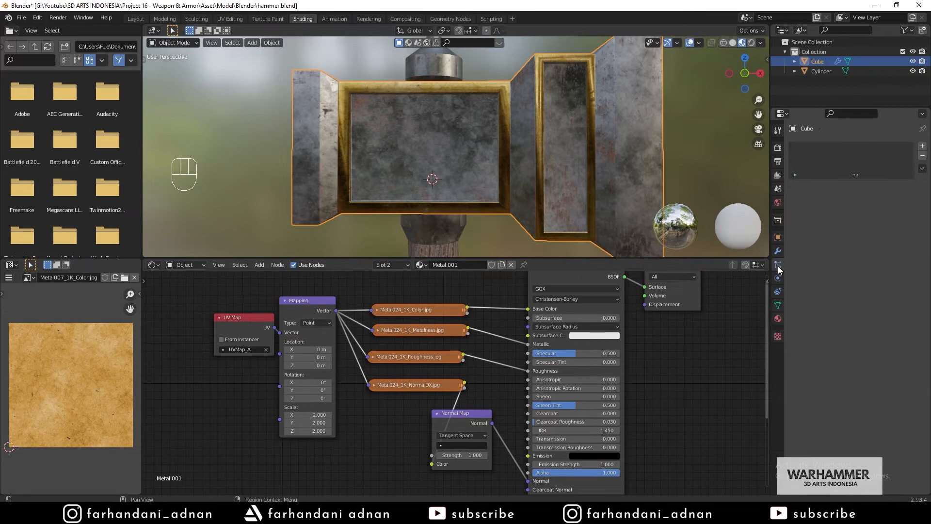
{"action": "left_click", "coordinate": [779, 305]}
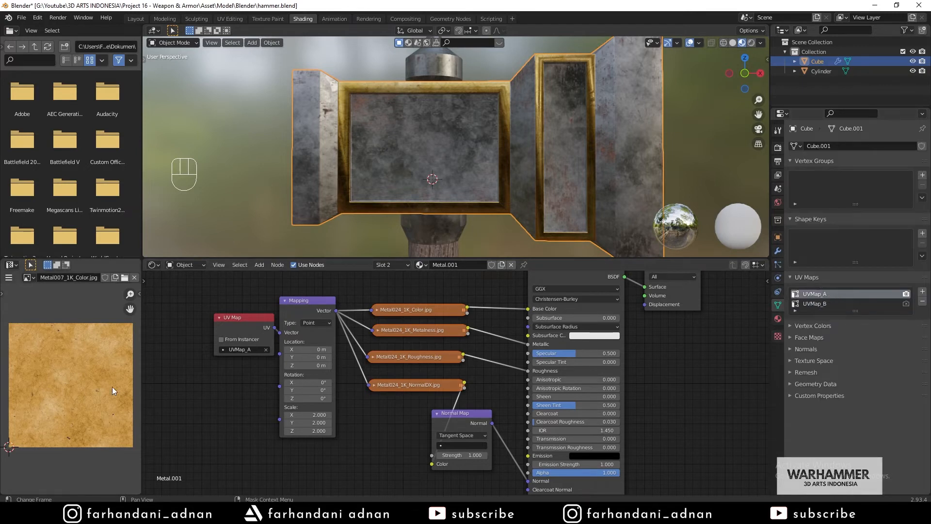
{"action": "key", "text": "Tab"}
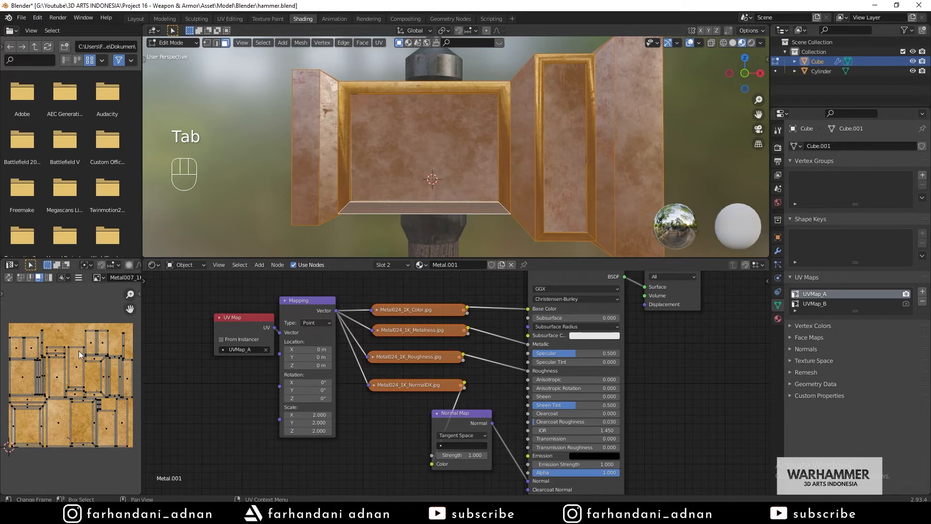
{"action": "middle_click_drag", "start_coordinate": [470, 164], "coordinate": [524, 169]}
{"action": "key", "text": "Tab"}
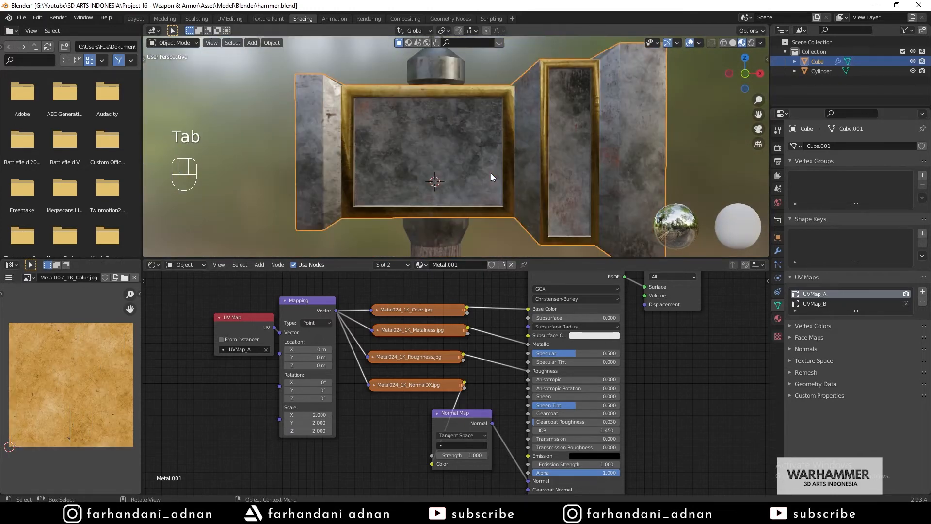
{"action": "middle_click_drag", "start_coordinate": [473, 182], "coordinate": [420, 167], "text": "shift"}
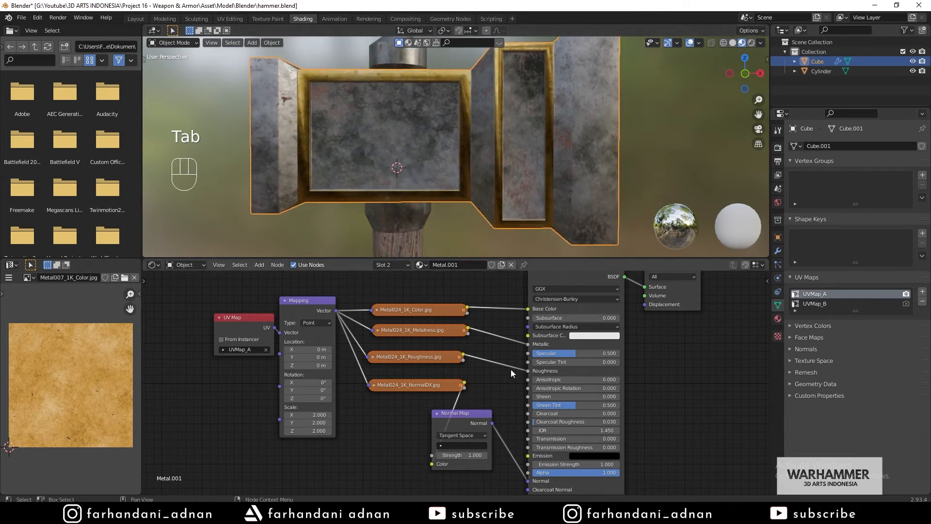
- Align the Normal Map node above the ornament1.jpg node and collapse the ornament1.jpg node
{"action": "middle_click_drag", "start_coordinate": [411, 456], "coordinate": [402, 390]}
{"action": "left_click_drag", "start_coordinate": [416, 445], "coordinate": [415, 426]}
{"action": "middle_click_drag", "start_coordinate": [499, 441], "coordinate": [496, 409]}
{"action": "left_click_drag", "start_coordinate": [453, 324], "coordinate": [408, 322]}
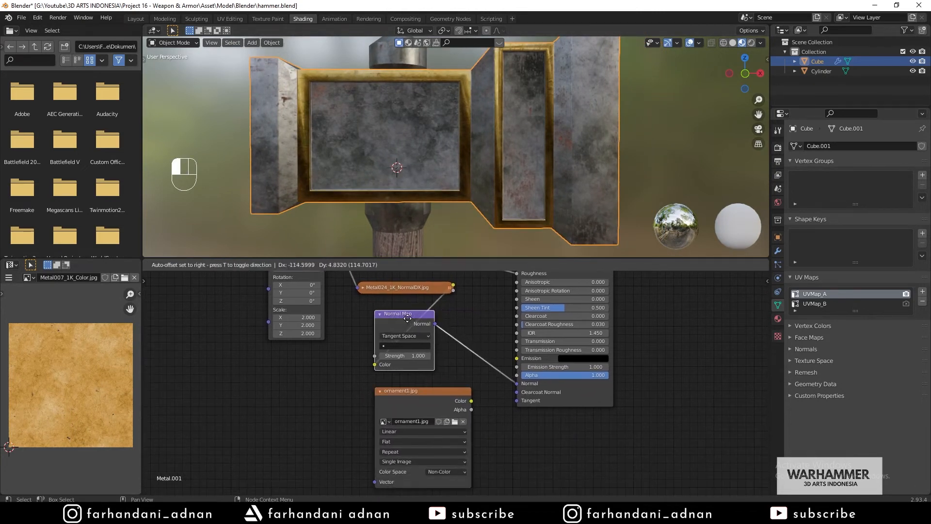
{"action": "left_click", "coordinate": [380, 391]}
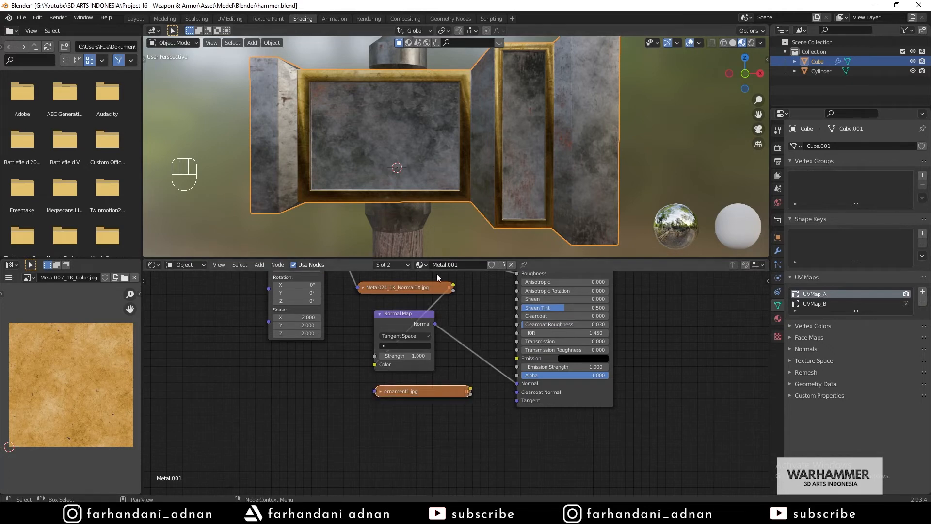
- Compare UVMap_A and UVMap_B in the UV map list, leave UVMap_A active, and move the UV Map node farther from Mapping
{"action": "middle_click_drag", "start_coordinate": [482, 136], "coordinate": [490, 168]}
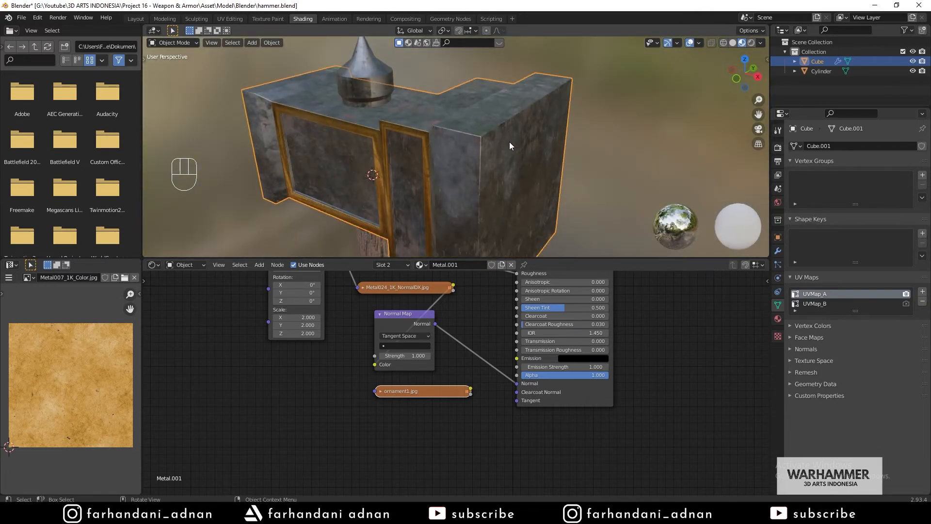
{"action": "mouse_move", "coordinate": [474, 141]}
{"action": "middle_mouse_down"}
{"action": "mouse_move", "coordinate": [430, 150]}
{"action": "mouse_move", "coordinate": [461, 133]}
{"action": "middle_mouse_up"}
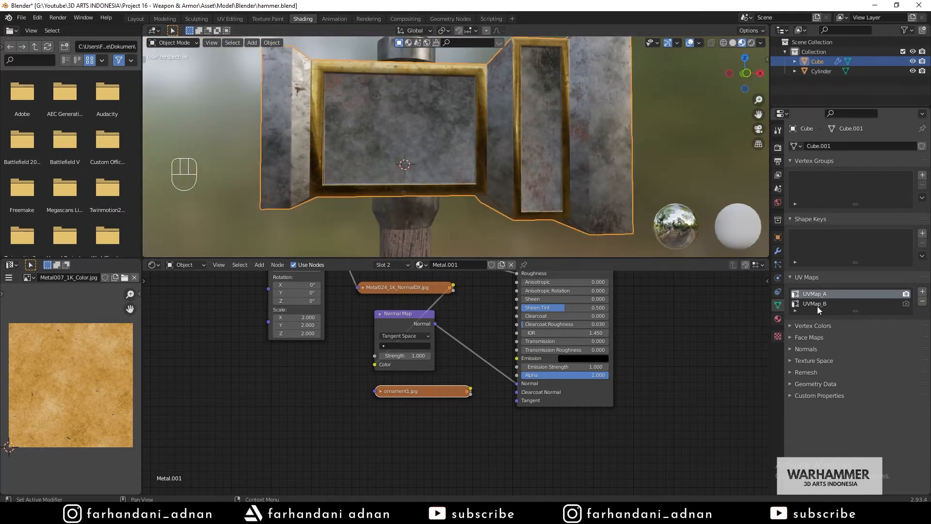
{"action": "left_click", "coordinate": [825, 295]}
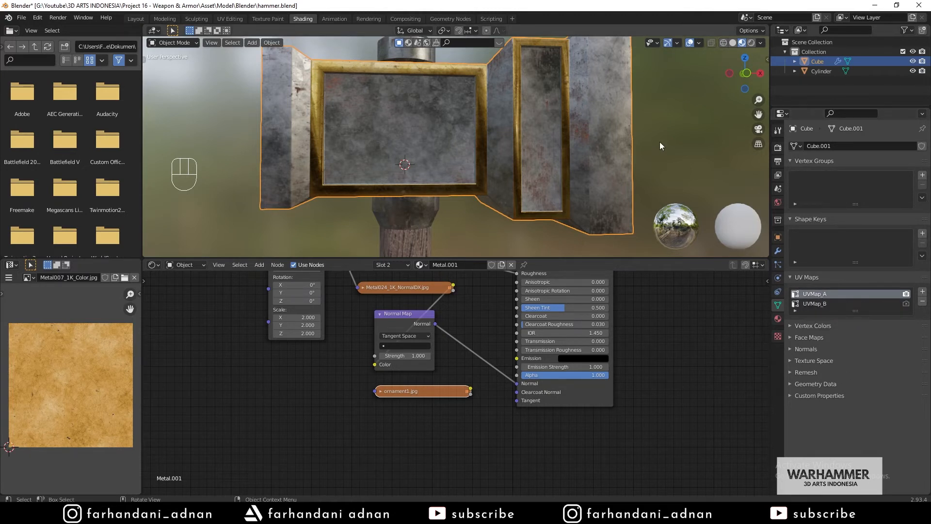
{"action": "left_click", "coordinate": [817, 303]}
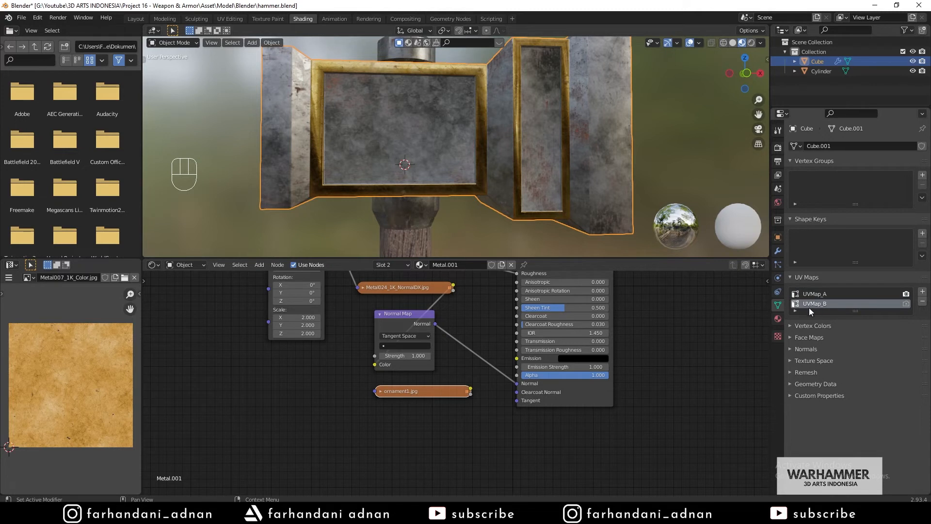
{"action": "left_click", "coordinate": [815, 294]}
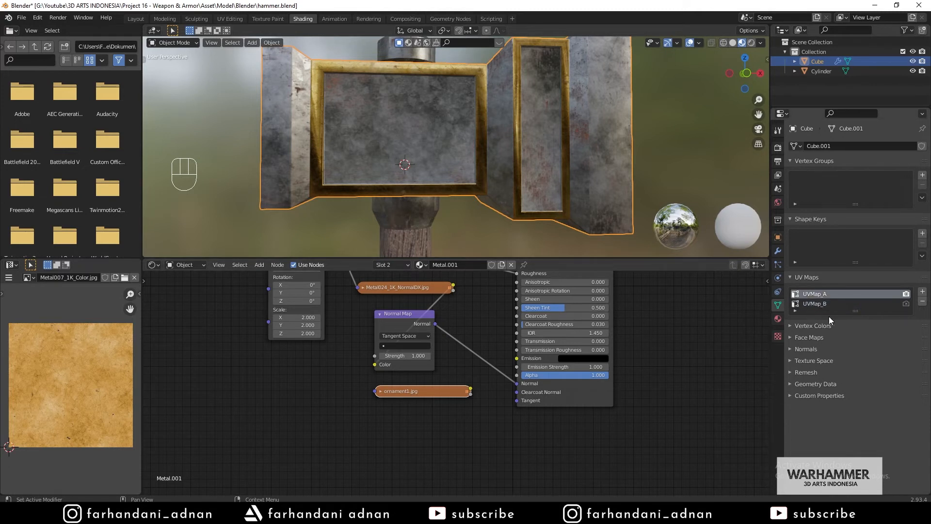
{"action": "middle_click_drag", "start_coordinate": [397, 301], "coordinate": [539, 390]}
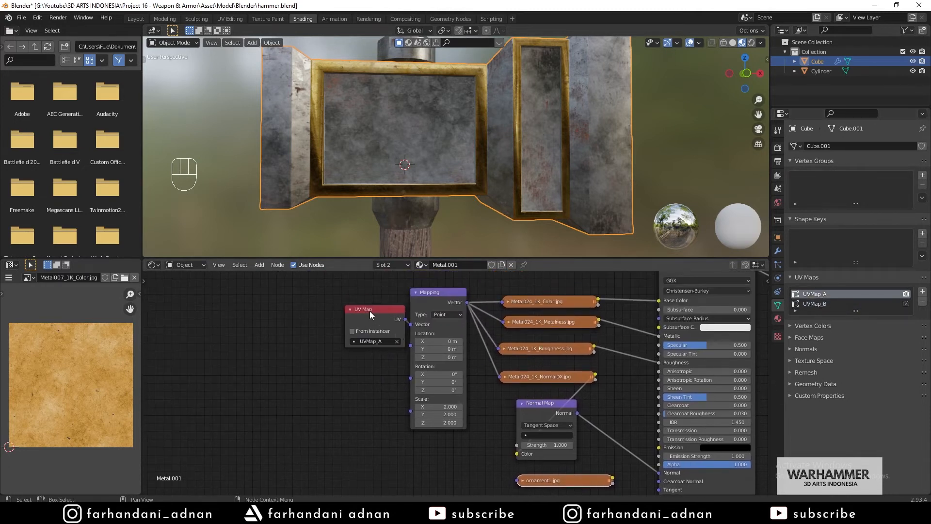
{"action": "left_click_drag", "start_coordinate": [369, 310], "coordinate": [355, 310]}
- Select individual faces of the hammer head in Edit Mode to check their UV placement over the ornament image
{"action": "middle_click_drag", "start_coordinate": [484, 167], "coordinate": [548, 159]}
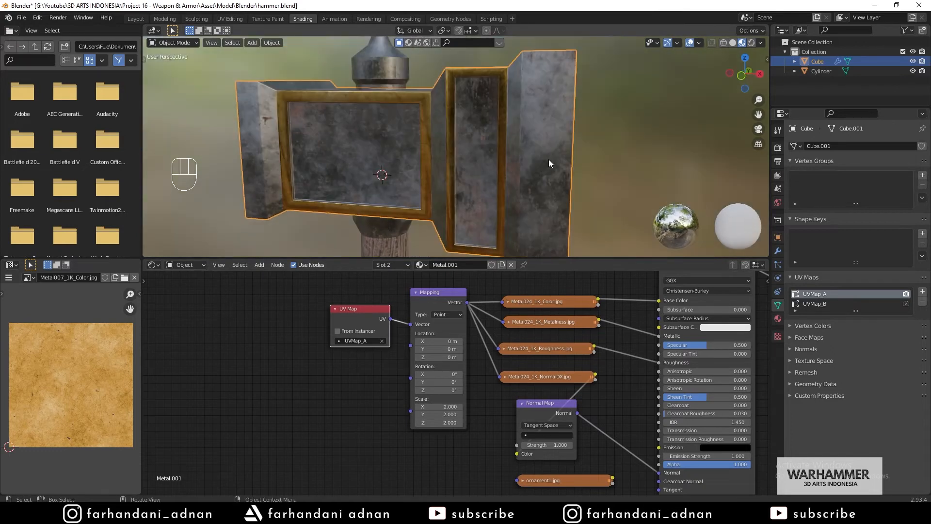
{"action": "key", "text": "Tab"}
{"action": "left_click", "coordinate": [528, 139]}
{"action": "left_click", "coordinate": [488, 142]}
{"action": "left_click", "coordinate": [373, 153]}
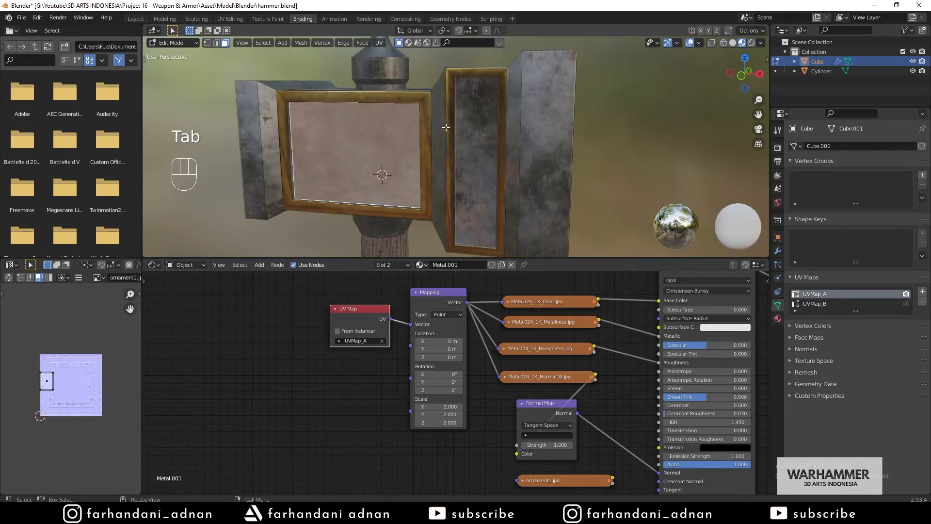
{"action": "middle_click_drag", "start_coordinate": [445, 127], "coordinate": [431, 151]}
{"action": "left_click", "coordinate": [426, 150]}
{"action": "left_click", "coordinate": [526, 163]}
{"action": "left_click", "coordinate": [550, 166]}
{"action": "key", "text": "Tab"}
{"action": "middle_click_drag", "start_coordinate": [507, 195], "coordinate": [498, 165]}
- Move the collapsed ornament1.jpg node to the lower left of the Normal Map node
{"action": "middle_click_drag", "start_coordinate": [475, 406], "coordinate": [431, 326], "text": "shift"}
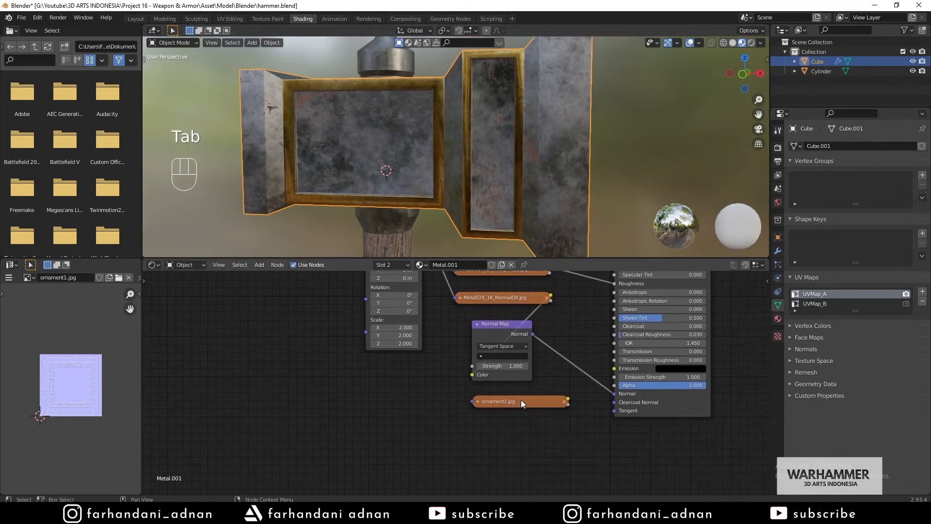
{"action": "left_click_drag", "start_coordinate": [521, 399], "coordinate": [430, 415]}
{"action": "key", "text": "shift+a"}
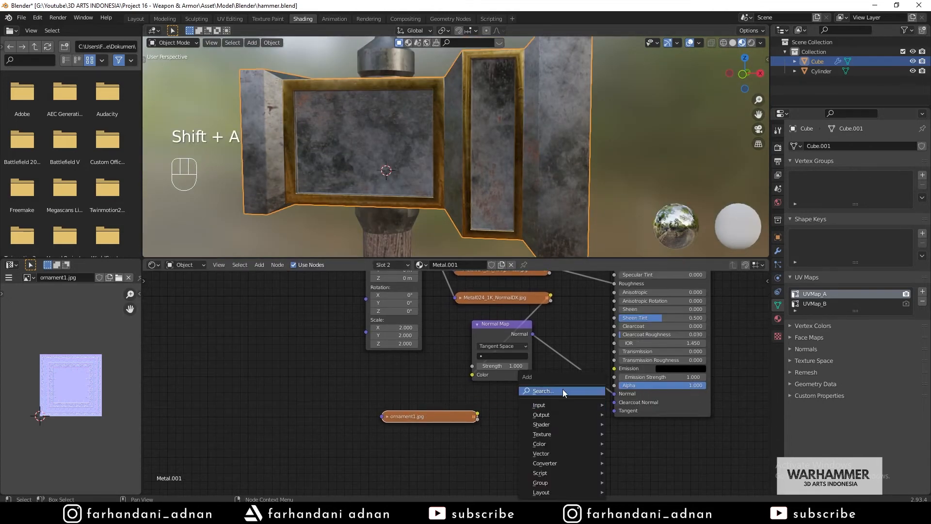
{"action": "left_click", "coordinate": [562, 391]}
{"action": "type", "text": "normal"}
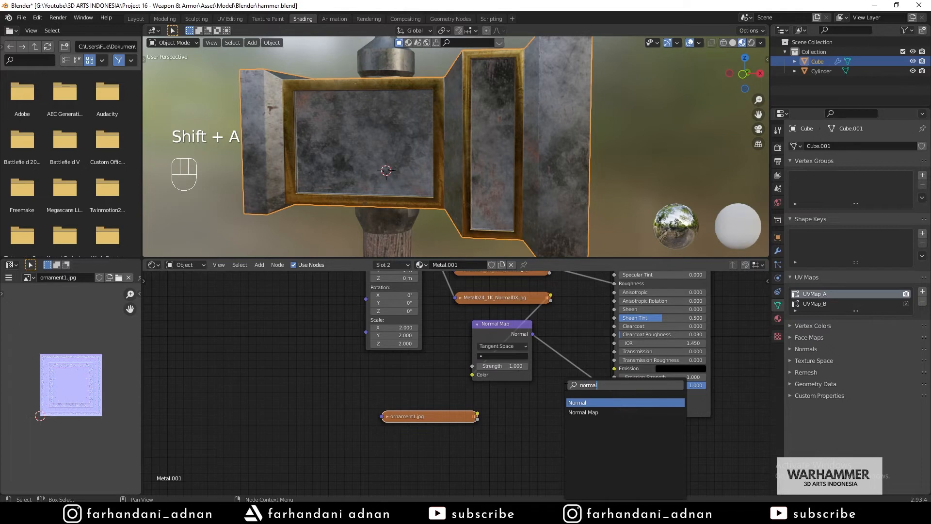
{"action": "left_click", "coordinate": [583, 413]}
{"action": "left_click", "coordinate": [508, 428]}
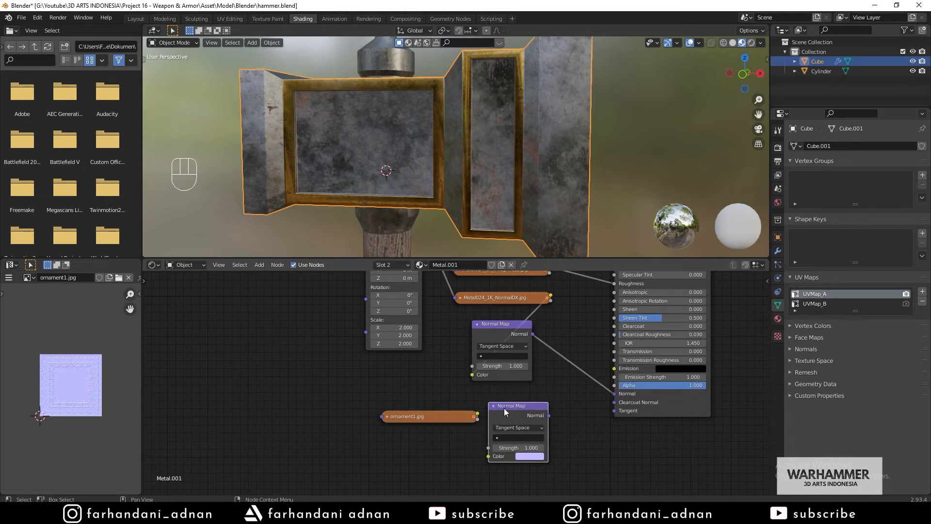
{"action": "key", "text": "Delete"}
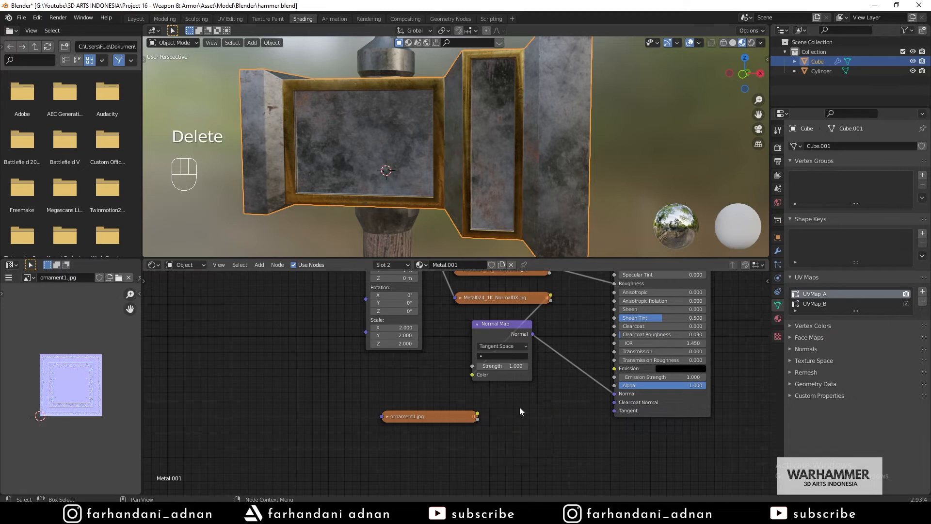
- Spread the Normal Map, Metal024_1K_NormalDX.jpg and Mapping nodes apart to make room before the Normal Map node
{"action": "left_click_drag", "start_coordinate": [496, 327], "coordinate": [536, 332]}
{"action": "left_click_drag", "start_coordinate": [476, 298], "coordinate": [452, 314]}
{"action": "left_click_drag", "start_coordinate": [396, 321], "coordinate": [345, 316]}
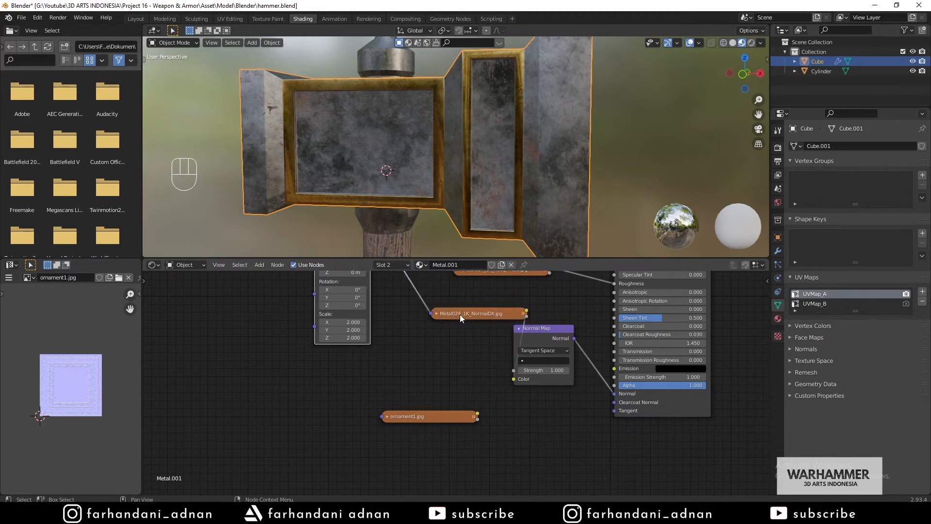
{"action": "left_click_drag", "start_coordinate": [461, 315], "coordinate": [417, 320]}
- Insert a MixRGB node between Metal024_1K_NormalDX.jpg and Normal Map, with the metal normal texture feeding Color1
{"action": "key", "text": "shift+a"}
{"action": "left_click", "coordinate": [416, 341]}
{"action": "type", "text": "mix"}
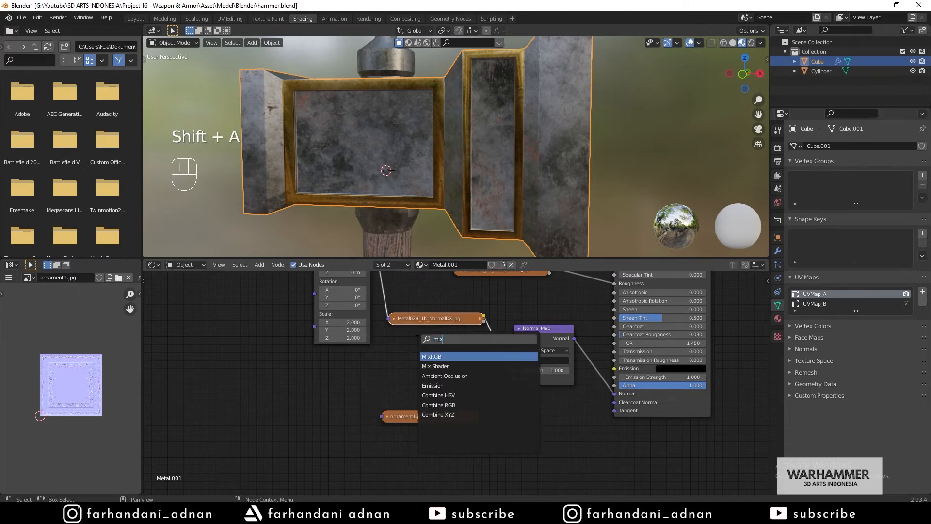
{"action": "key", "text": "Return"}
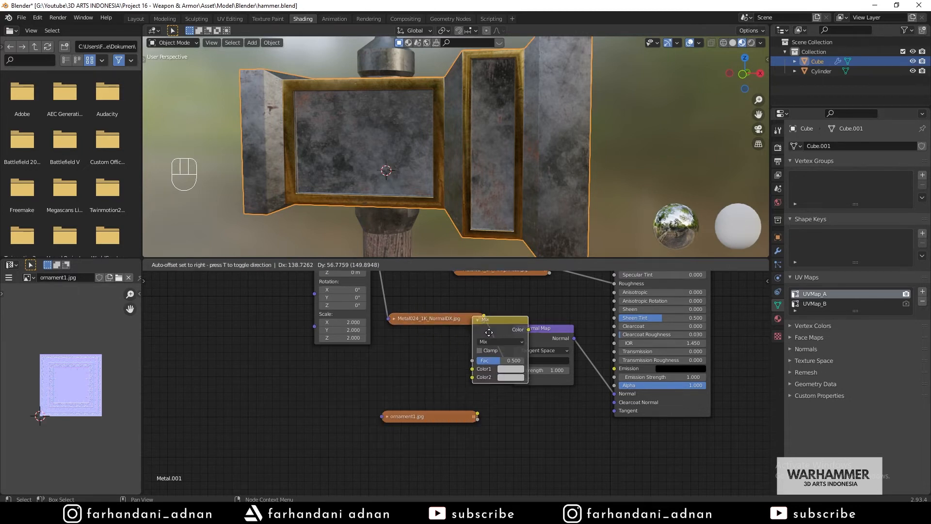
{"action": "left_click", "coordinate": [489, 333]}
{"action": "left_click_drag", "start_coordinate": [428, 321], "coordinate": [419, 330]}
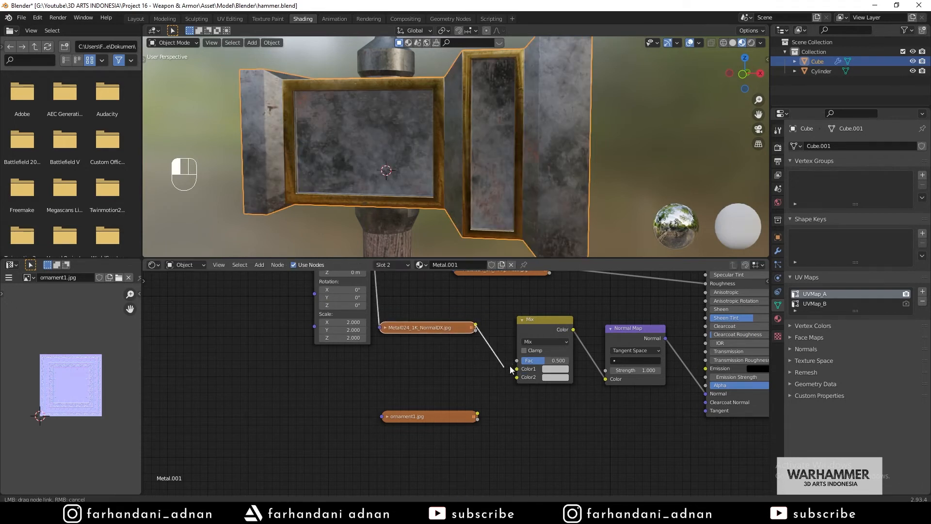
- Move ornament1.jpg below the metal normal texture, expand it, and connect its Color output to the Mix node's Color2
{"action": "left_click_drag", "start_coordinate": [456, 420], "coordinate": [451, 396]}
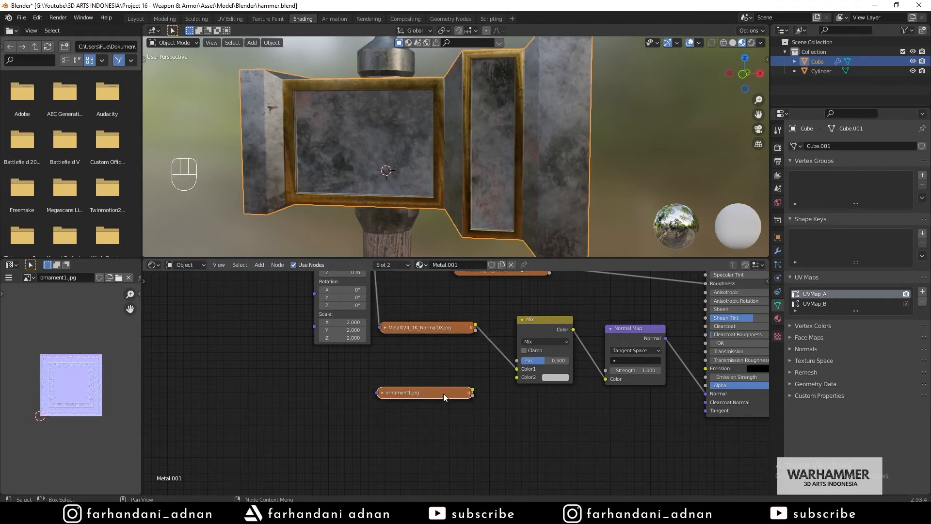
{"action": "key", "text": "h"}
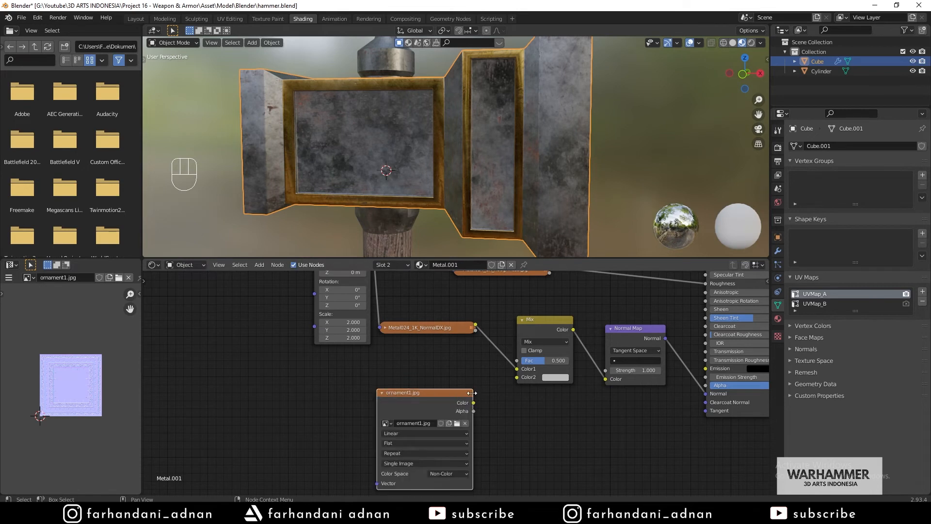
{"action": "left_click_drag", "start_coordinate": [473, 403], "coordinate": [519, 379]}
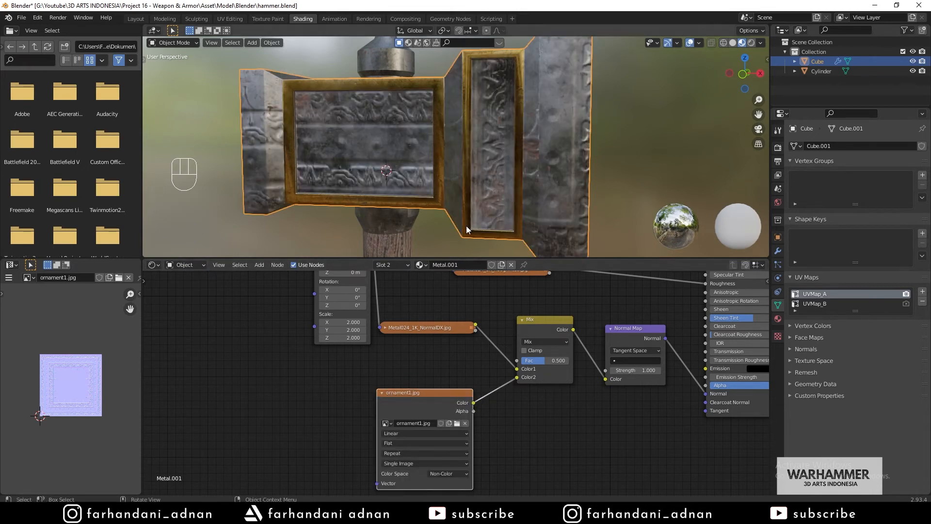
{"action": "middle_click_drag", "start_coordinate": [468, 180], "coordinate": [440, 150]}
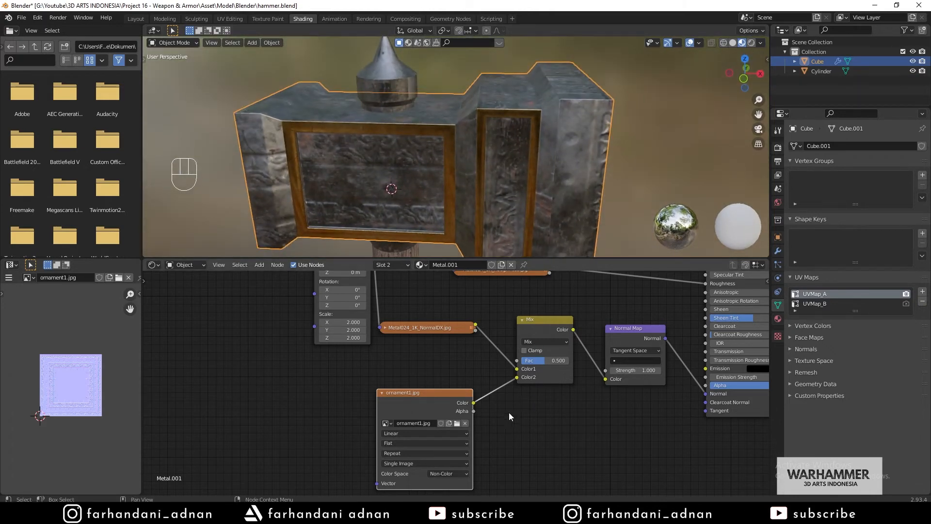
- Move the ornament1.jpg node beside the Mix node, just below Metal024_1K_NormalDX.jpg, and collapse it
{"action": "left_click_drag", "start_coordinate": [434, 390], "coordinate": [451, 387]}
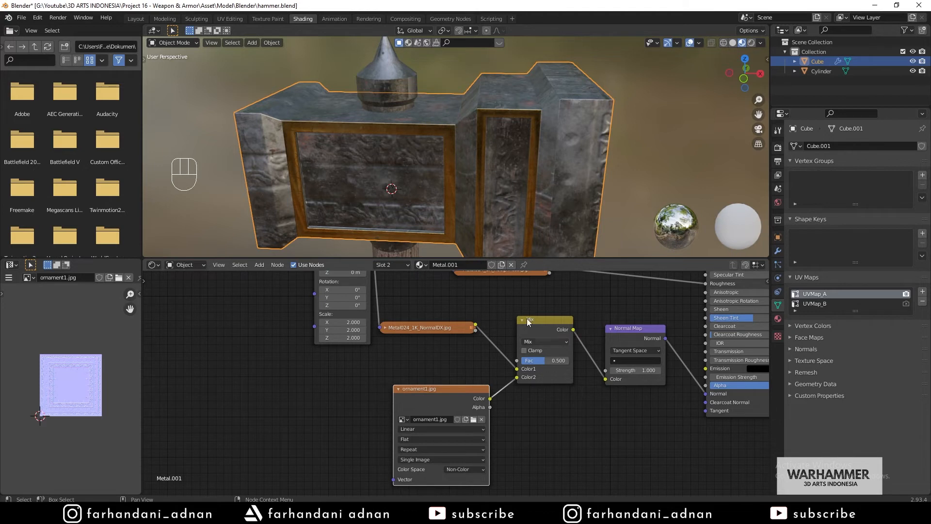
{"action": "left_click", "coordinate": [386, 328]}
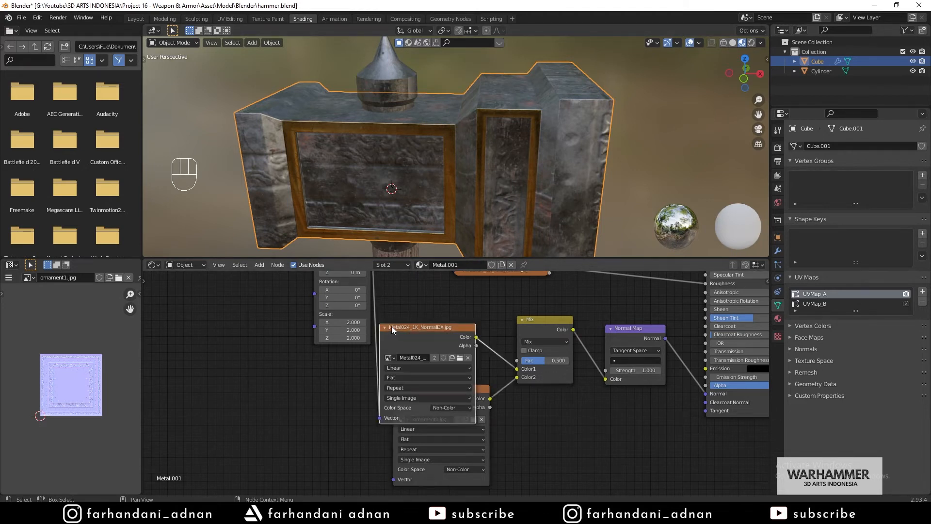
{"action": "left_click", "coordinate": [386, 327]}
{"action": "left_click_drag", "start_coordinate": [417, 391], "coordinate": [416, 377]}
{"action": "left_click", "coordinate": [395, 376]}
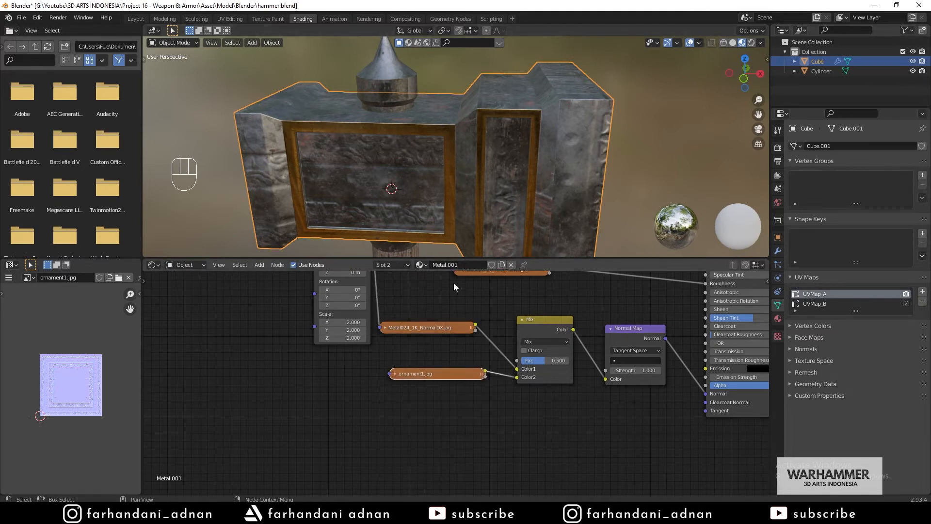
{"action": "middle_click_drag", "start_coordinate": [459, 217], "coordinate": [427, 186]}
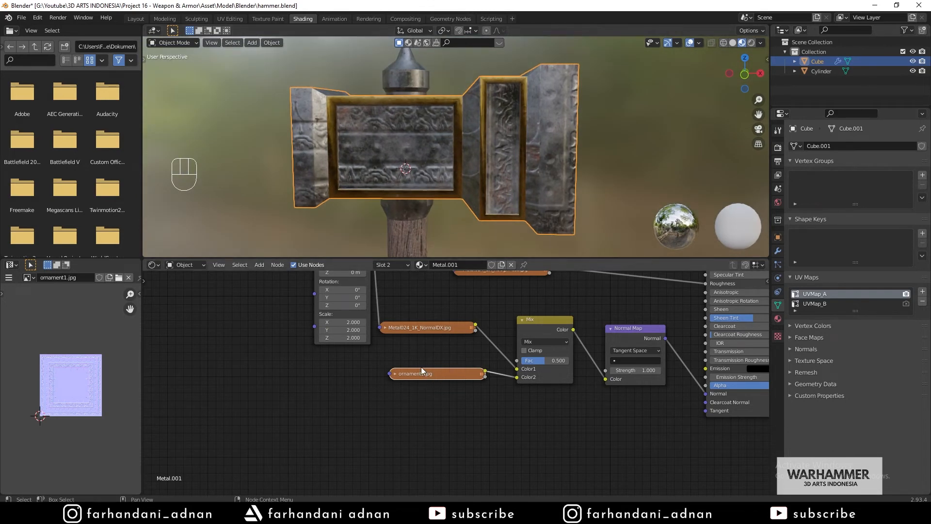
{"action": "middle_click_drag", "start_coordinate": [393, 329], "coordinate": [395, 344]}
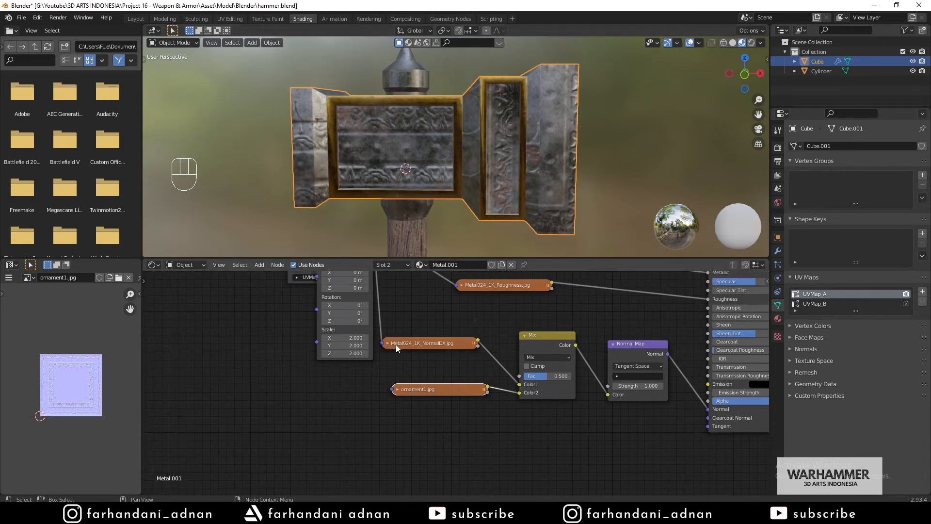
- Make UVMap_B the active UV map and align the ornament1.jpg node with the Mix node's Color2 input
{"action": "left_click", "coordinate": [822, 296]}
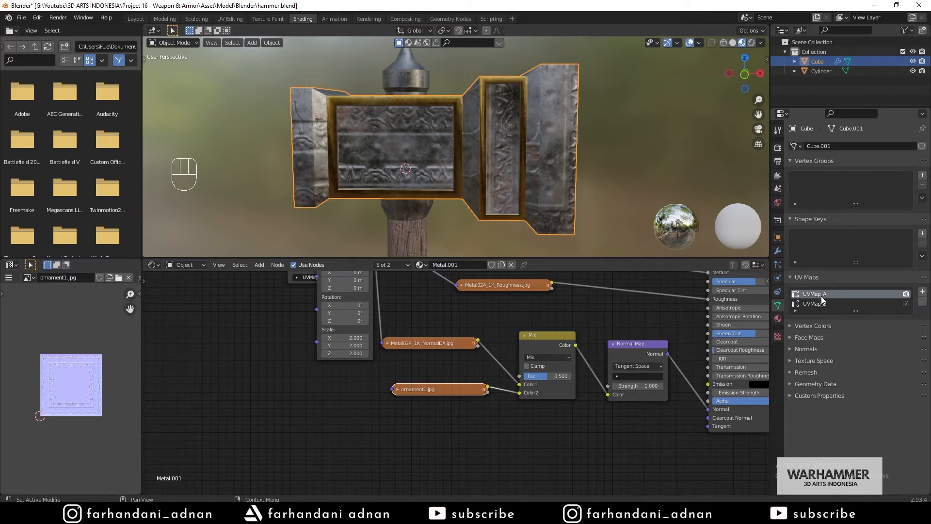
{"action": "middle_click_drag", "start_coordinate": [483, 121], "coordinate": [510, 156]}
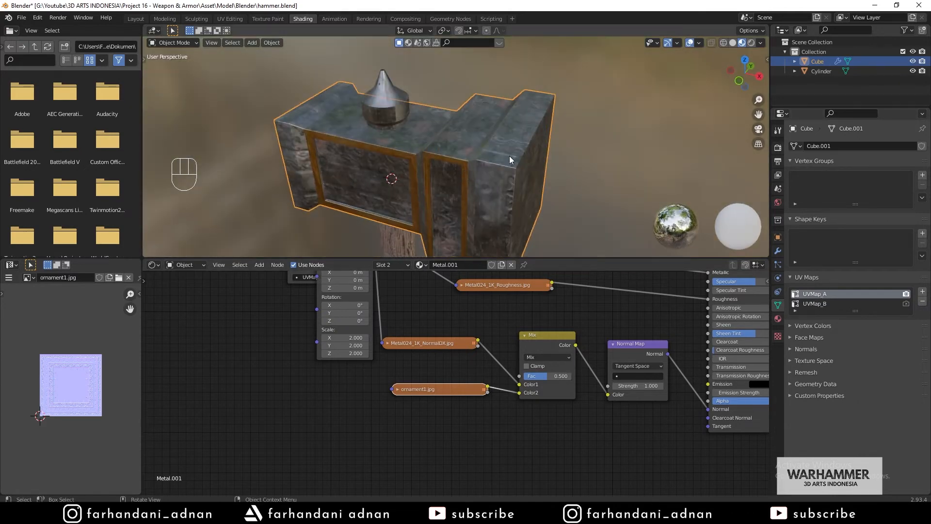
{"action": "left_click", "coordinate": [813, 304]}
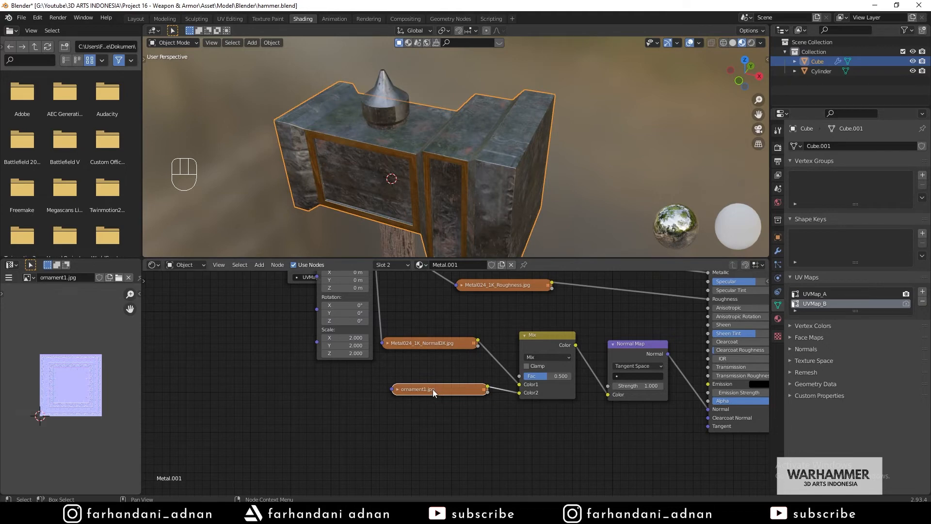
{"action": "left_click_drag", "start_coordinate": [433, 389], "coordinate": [429, 396]}
{"action": "middle_click_drag", "start_coordinate": [428, 244], "coordinate": [449, 233]}
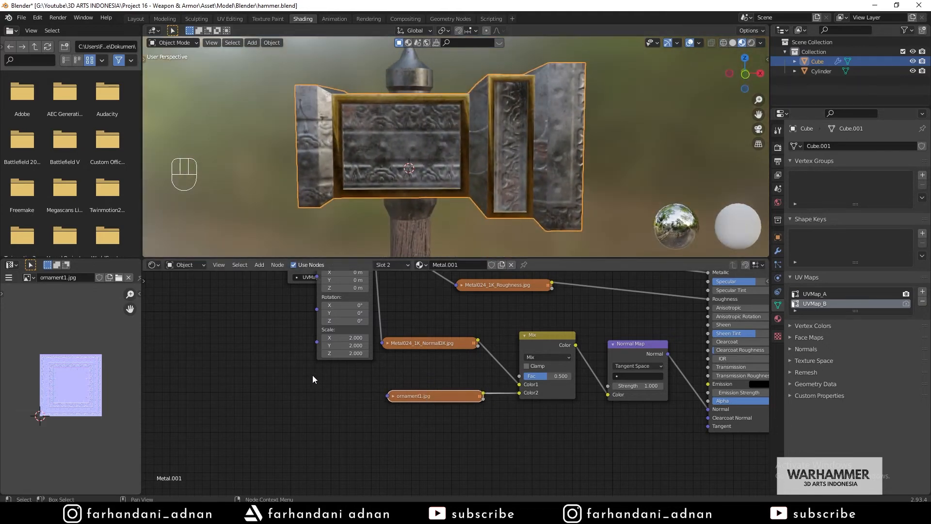
- Add a UV Map node set to UVMap_B and connect its UV output to the ornament1.jpg node's Vector input
{"action": "key", "text": "shift+a"}
{"action": "type", "text": "uv"}
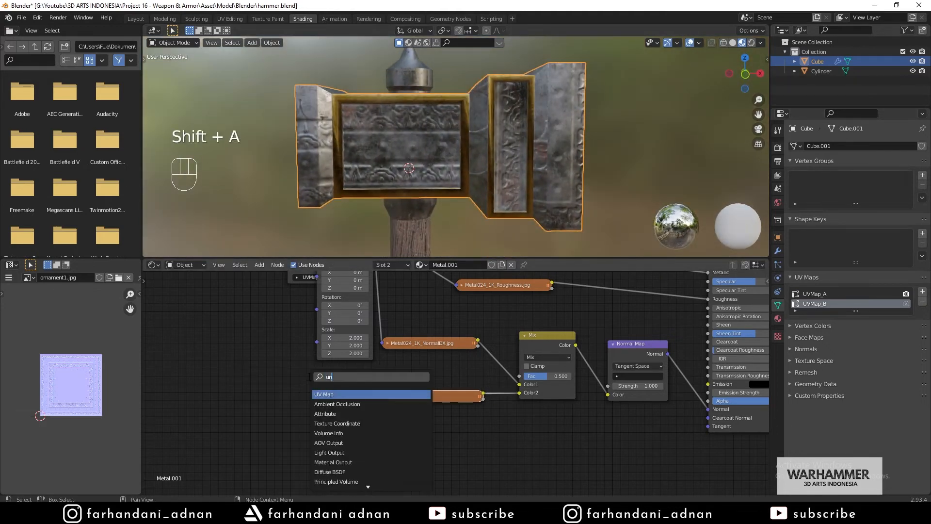
{"action": "key", "text": "Return"}
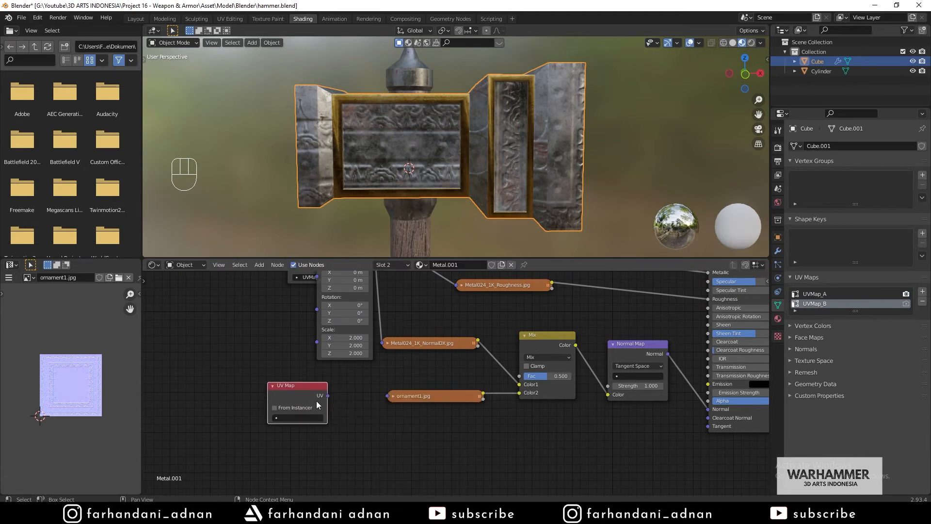
{"action": "left_click", "coordinate": [284, 418]}
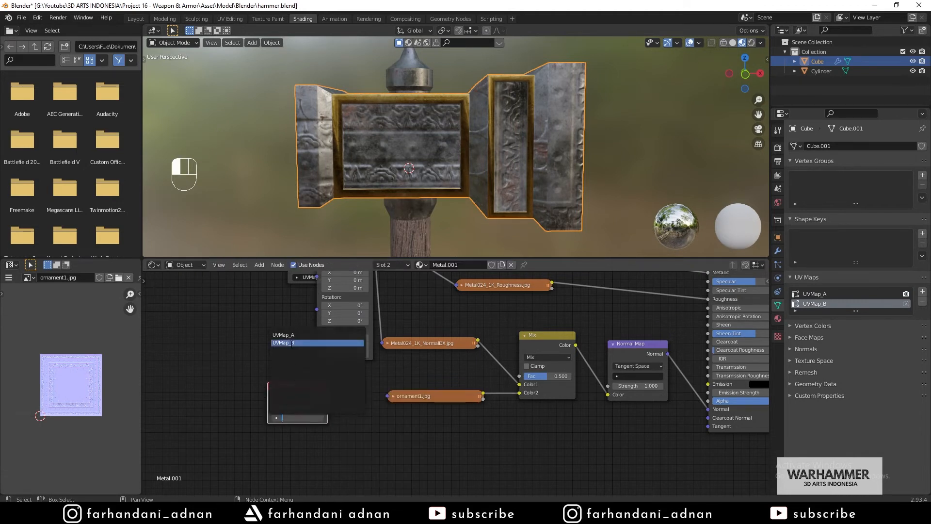
{"action": "left_click", "coordinate": [290, 344]}
{"action": "left_click_drag", "start_coordinate": [328, 396], "coordinate": [388, 396]}
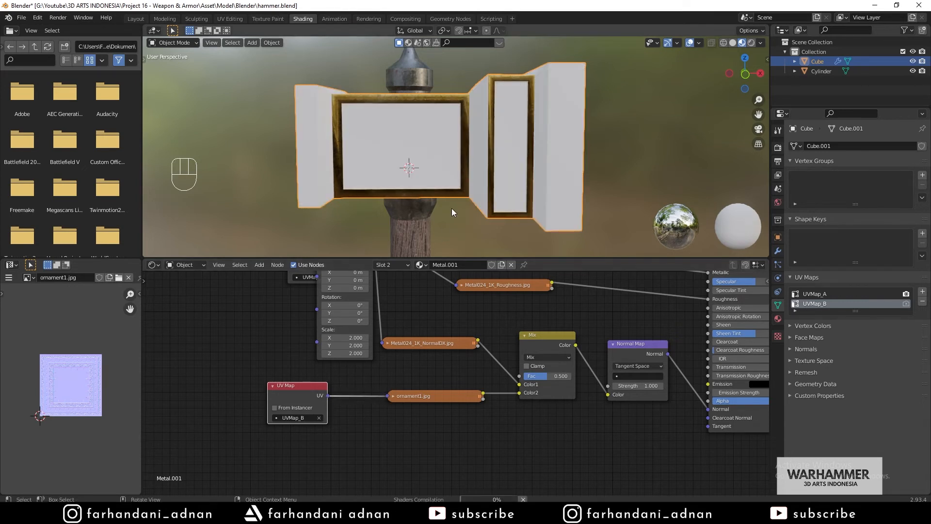
- Select the whole hammer head in Edit Mode and shrink all its UVs into the plain center of the ornament image
{"action": "key", "text": "Tab"}
{"action": "key", "text": "Tab"}
{"action": "key", "text": "Tab"}
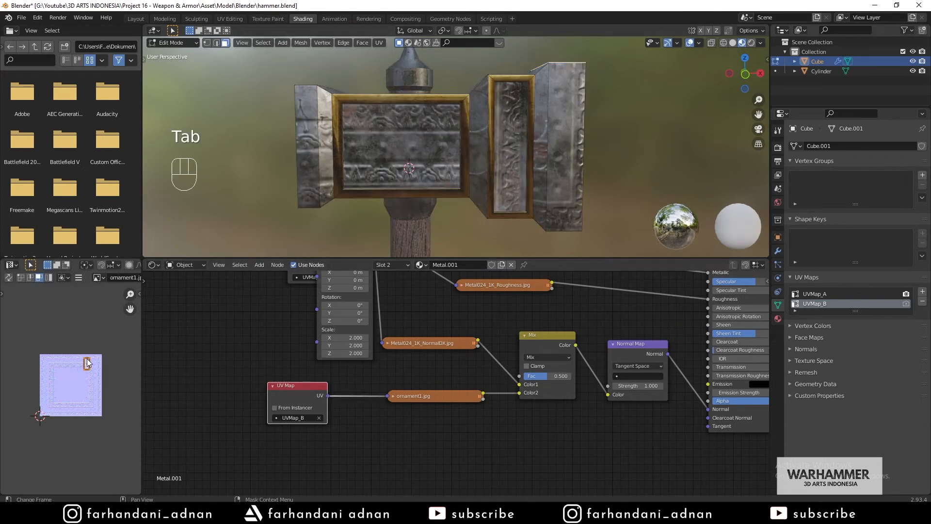
{"action": "key", "text": "a"}
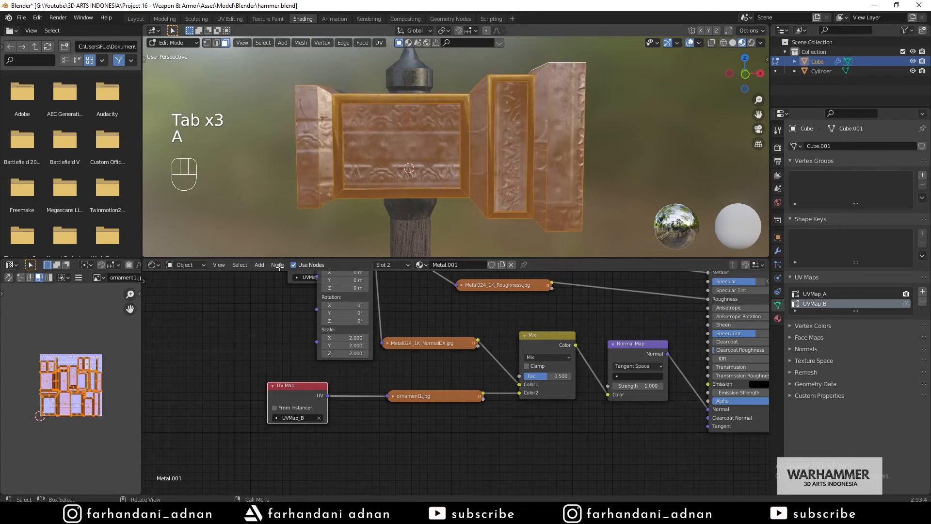
{"action": "scroll", "coordinate": [90, 386], "scroll_direction": "up", "scroll_amount": 2}
{"action": "key", "text": "s"}
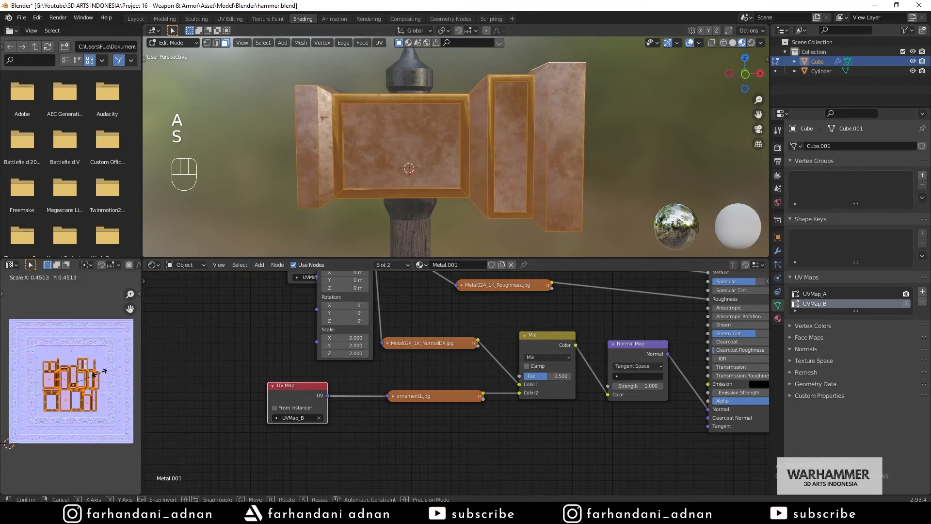
{"action": "left_click", "coordinate": [72, 384]}
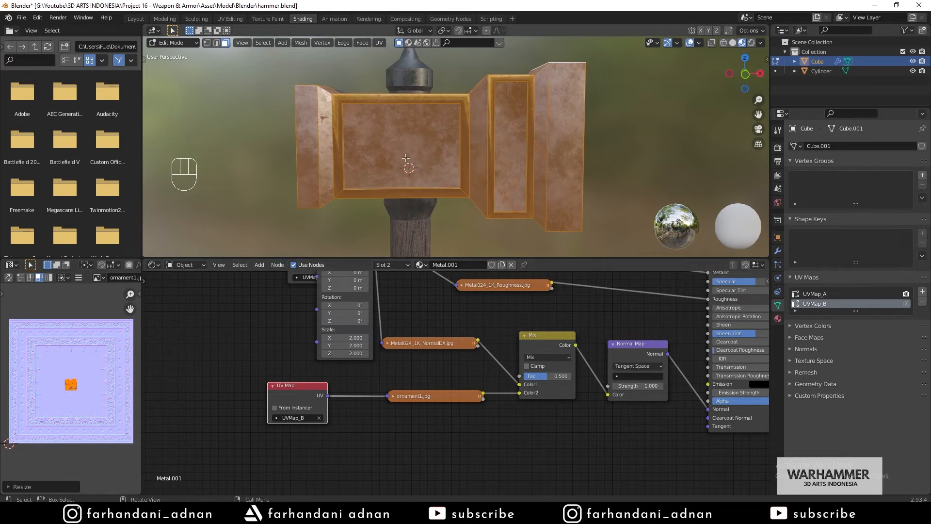
- Select only the large front panel face and try to scale its UV island over the ornament image
{"action": "key", "text": "alt+a"}
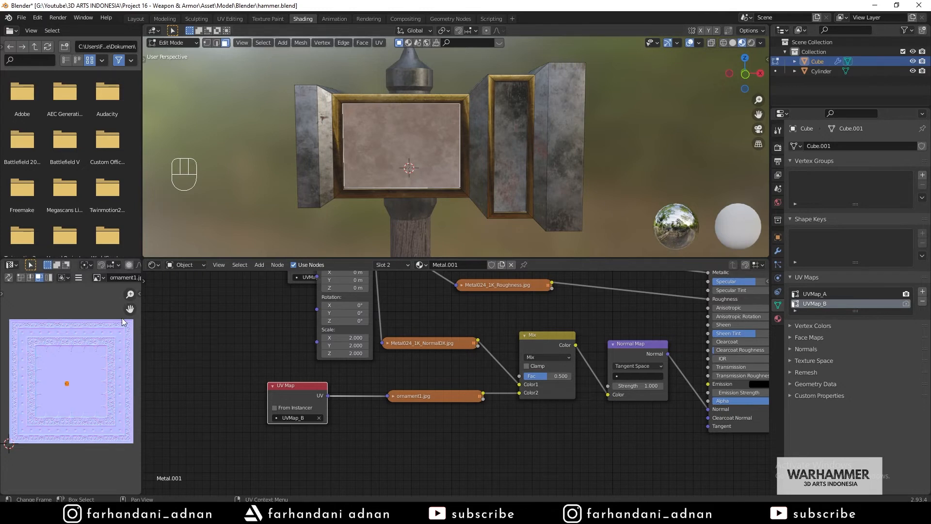
{"action": "key", "text": "s"}
{"action": "left_click", "coordinate": [129, 370]}
{"action": "key", "text": "a"}
{"action": "key", "text": "a"}
{"action": "key", "text": "a"}
{"action": "key", "text": "s"}
{"action": "key", "text": "Tab"}
{"action": "key", "text": "Tab"}
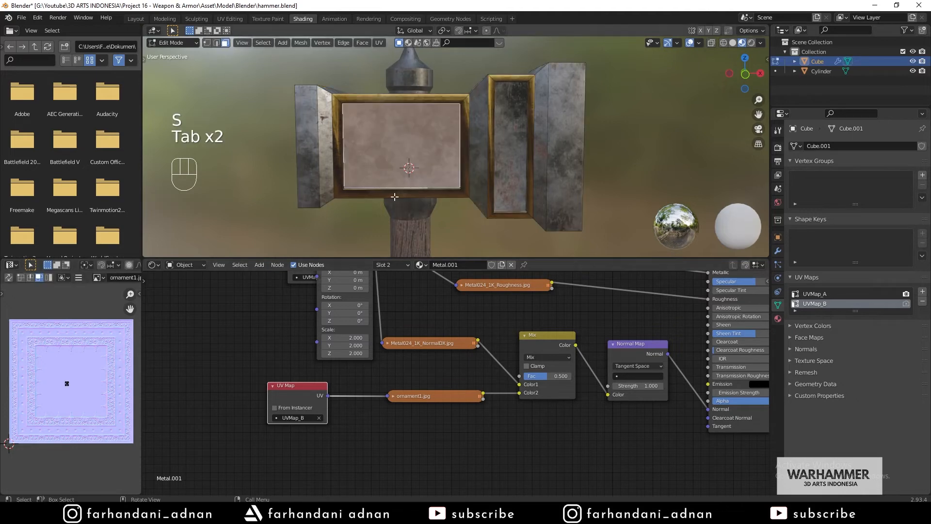
- Reselect the large front panel face and enlarge its UV island to about the full height of the ornament image
{"action": "left_click", "coordinate": [510, 165]}
{"action": "left_click", "coordinate": [432, 164]}
{"action": "key", "text": "s"}
{"action": "scroll", "coordinate": [71, 389], "scroll_direction": "up", "scroll_amount": 4}
{"action": "scroll", "coordinate": [36, 381], "scroll_direction": "down", "scroll_amount": 6}
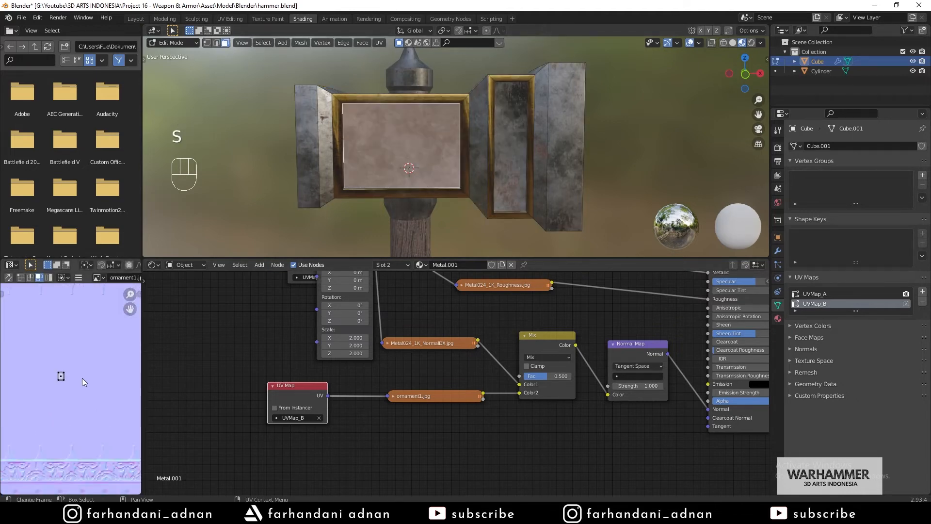
{"action": "key", "text": "a"}
{"action": "key", "text": "s"}
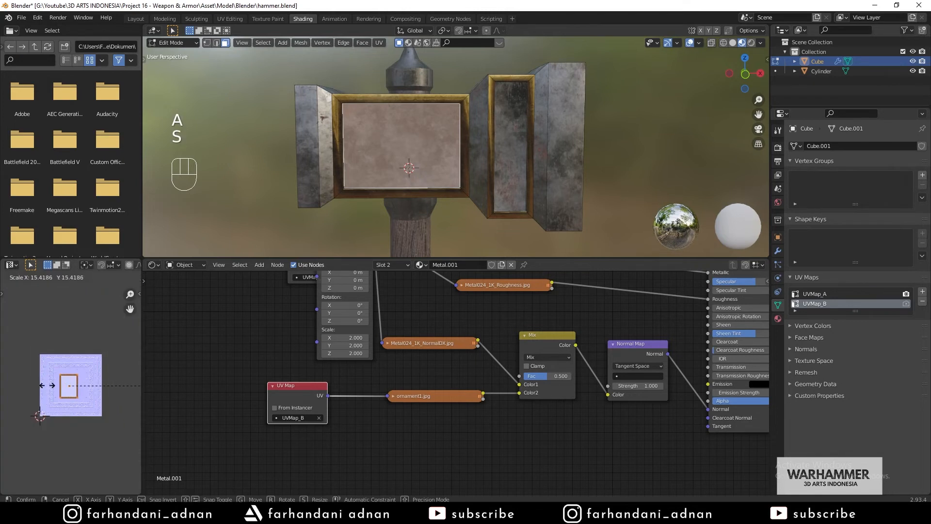
{"action": "left_click", "coordinate": [112, 376]}
{"action": "scroll", "coordinate": [112, 376], "scroll_direction": "up", "scroll_amount": 3}
{"action": "scroll", "coordinate": [112, 376], "scroll_direction": "down", "scroll_amount": 3}
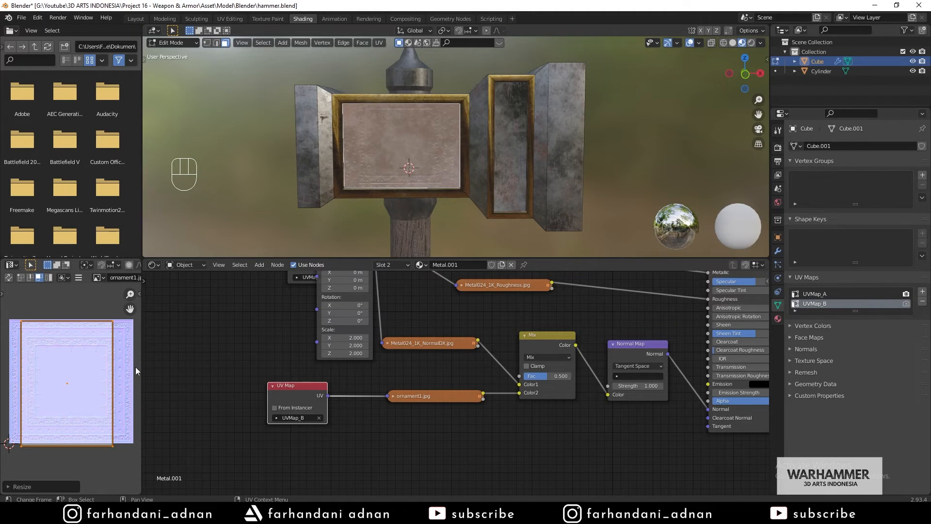
- Move the front panel's UV island up to fit the ornament image vertically, then widen it along X to nearly the image's full width
{"action": "key", "text": "g"}
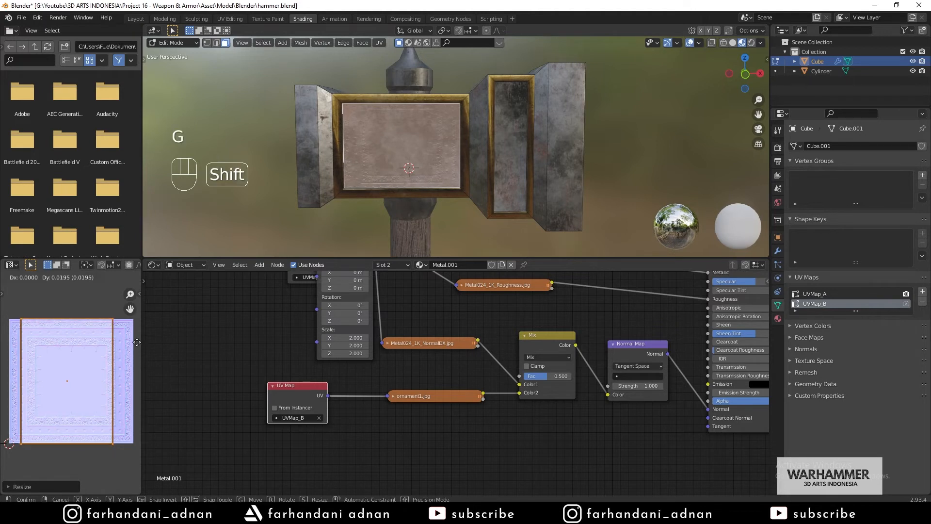
{"action": "key", "text": "s"}
{"action": "key", "text": "s"}
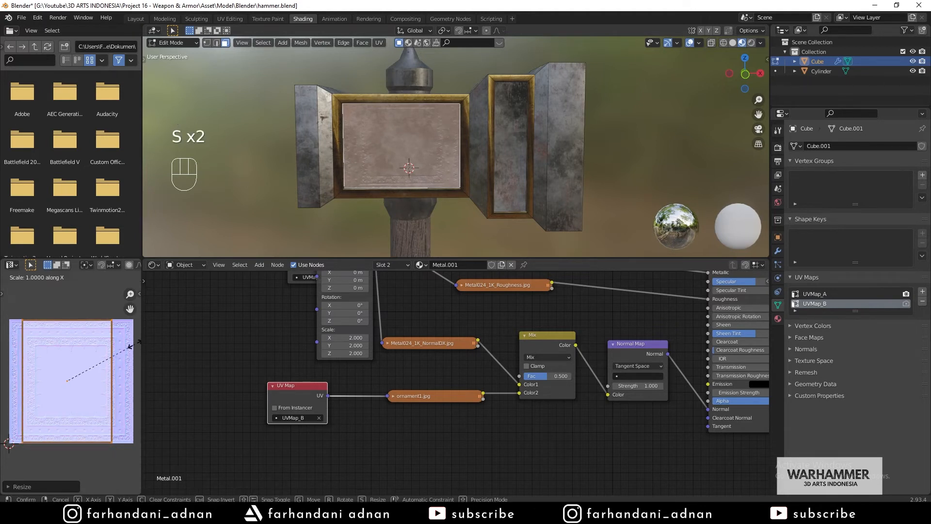
{"action": "key", "text": "x"}
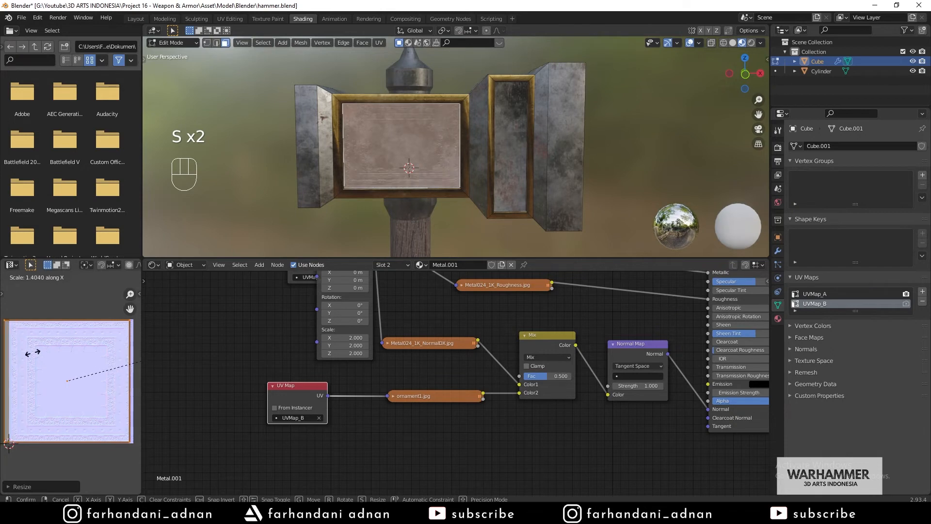
{"action": "left_click", "coordinate": [25, 354]}
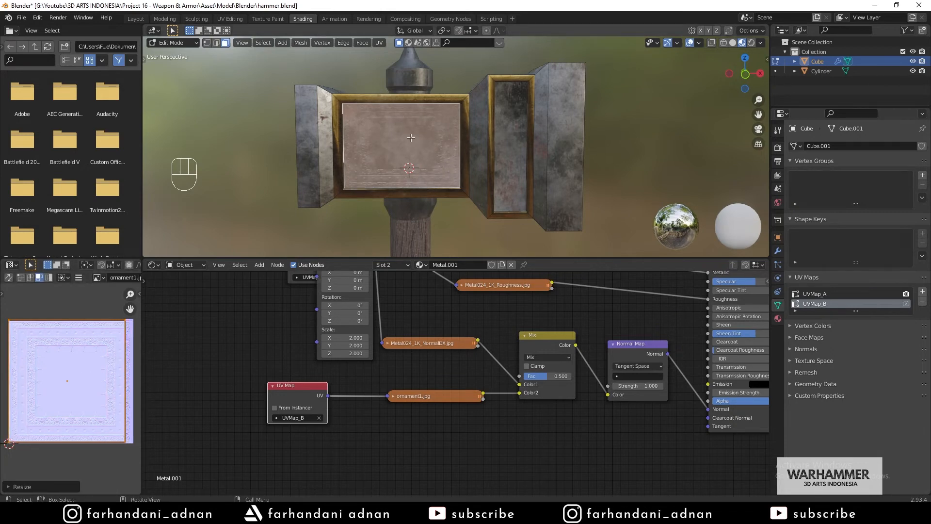
{"action": "middle_click_drag", "start_coordinate": [411, 140], "coordinate": [422, 141]}
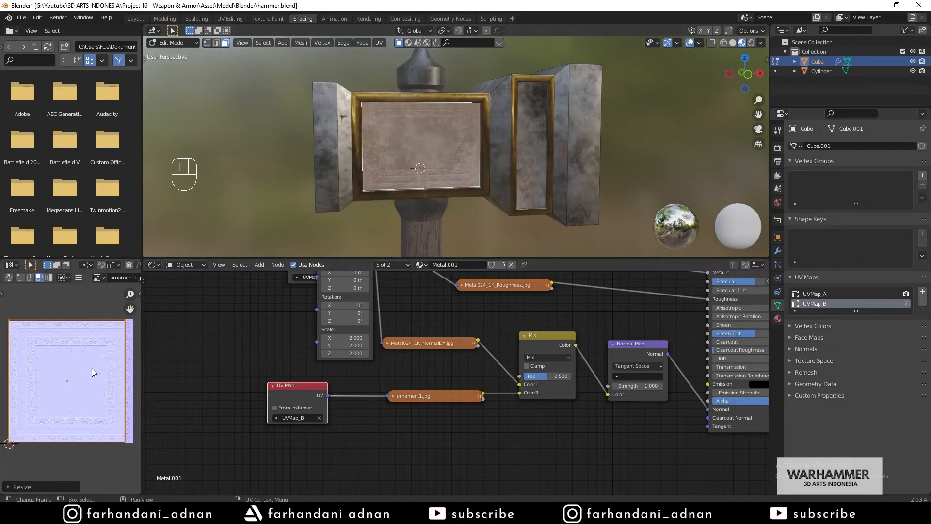
- Shift the front panel's UV island along X to center it over the ornament image, and return to Object Mode
{"action": "key", "text": "g"}
{"action": "key", "text": "x"}
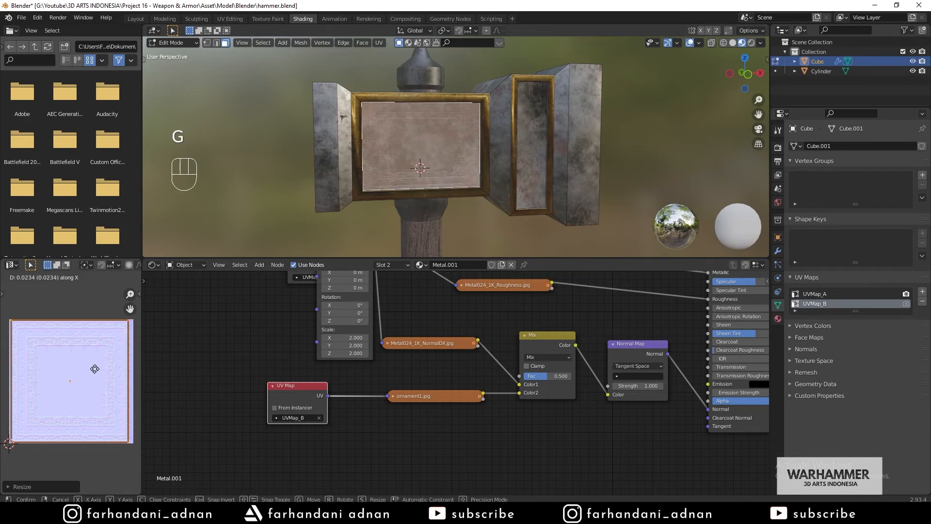
{"action": "left_click", "coordinate": [111, 370], "text": "shift"}
{"action": "key", "text": "Tab"}
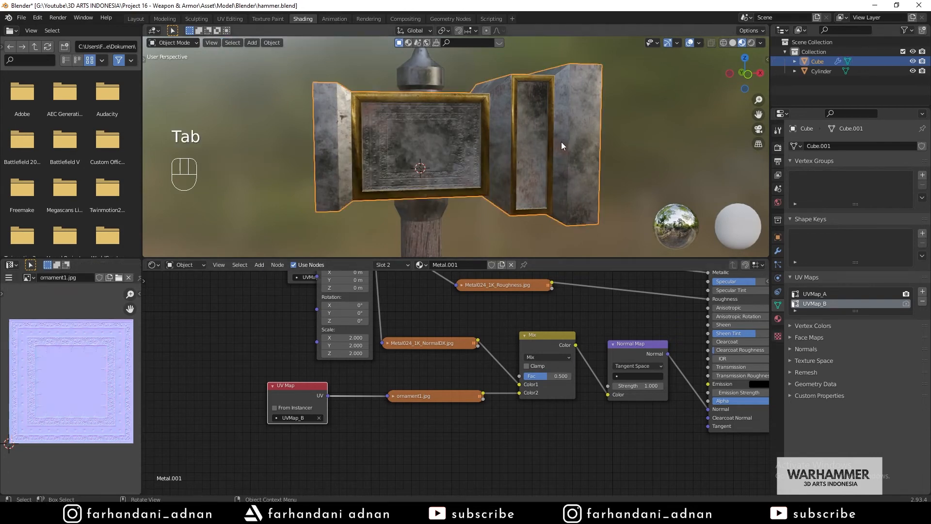
- Select the tall narrow panel face in Edit Mode and enlarge its UV island to about the ornament image's full height
{"action": "middle_click_drag", "start_coordinate": [561, 145], "coordinate": [430, 143]}
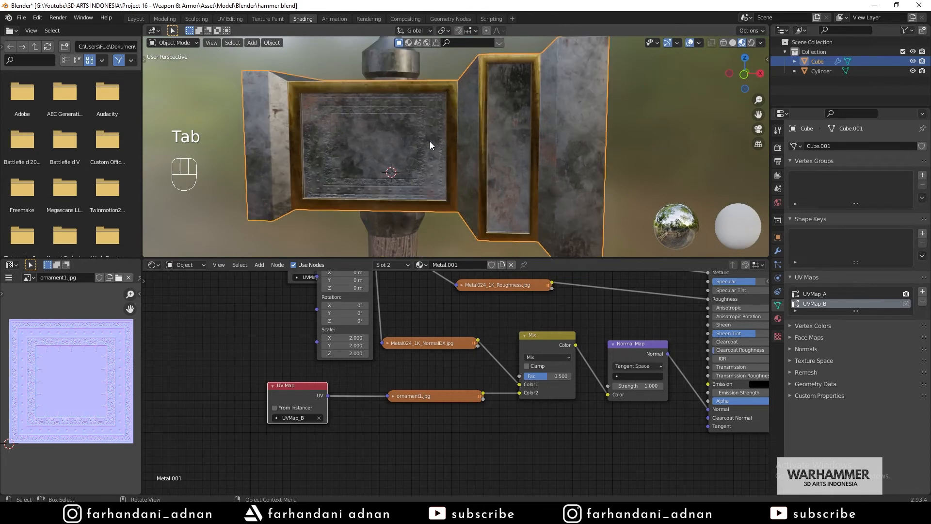
{"action": "key", "text": "Tab"}
{"action": "left_click", "coordinate": [507, 119]}
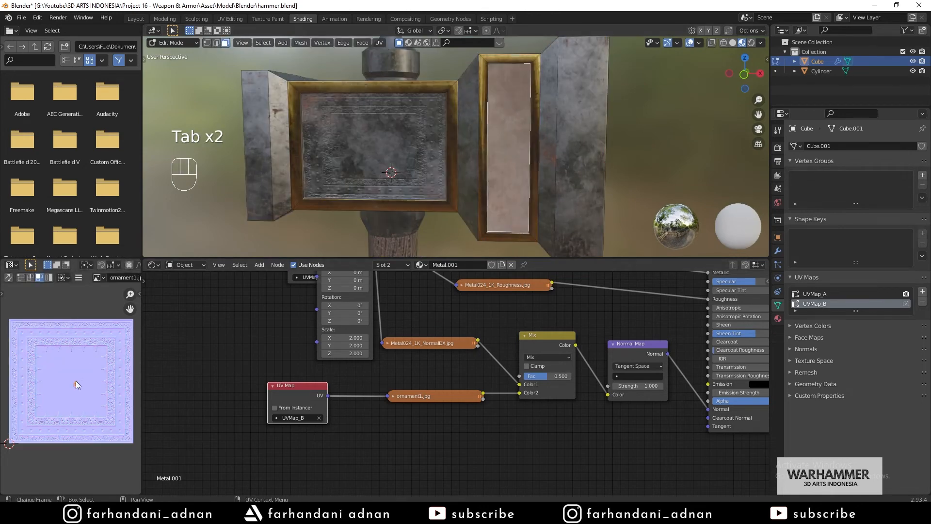
{"action": "key", "text": "s"}
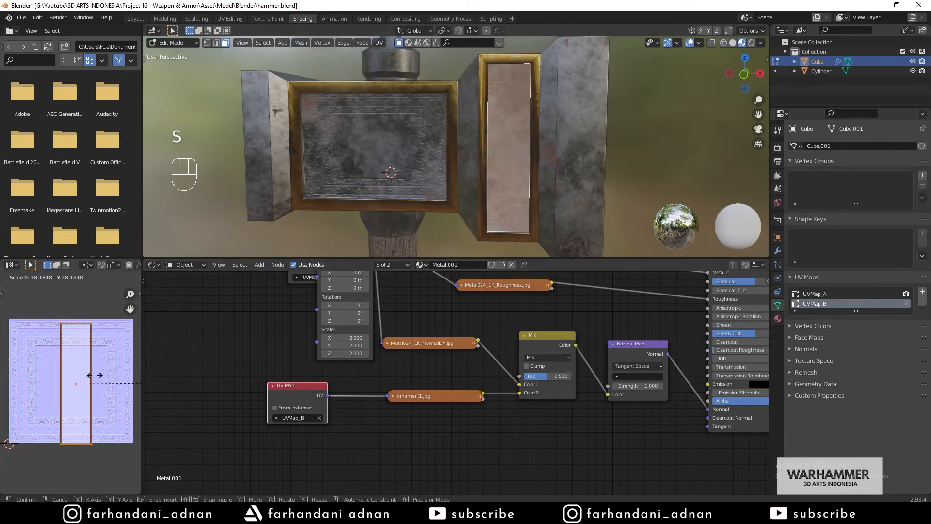
{"action": "left_click", "coordinate": [72, 375]}
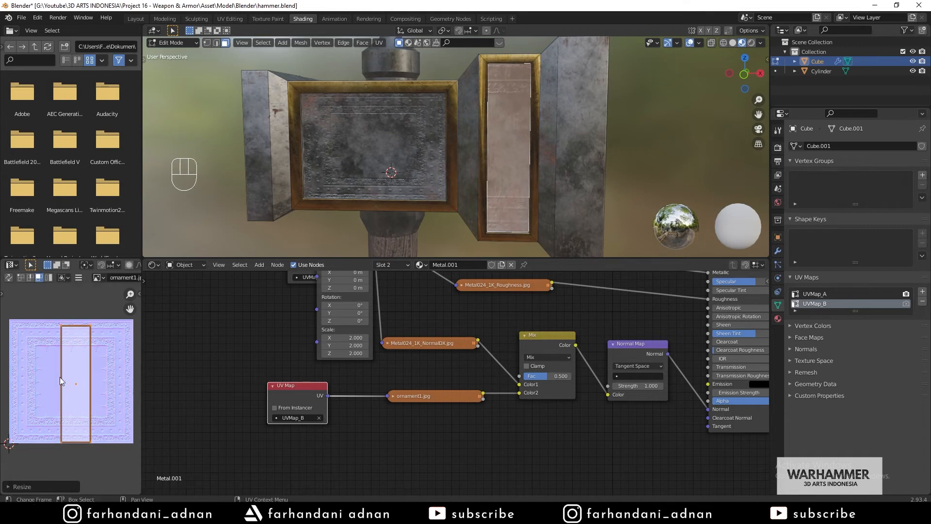
- Widen the narrow panel's UV island along X and center it so it covers nearly the whole ornament image
{"action": "key", "text": "s"}
{"action": "key", "text": "x"}
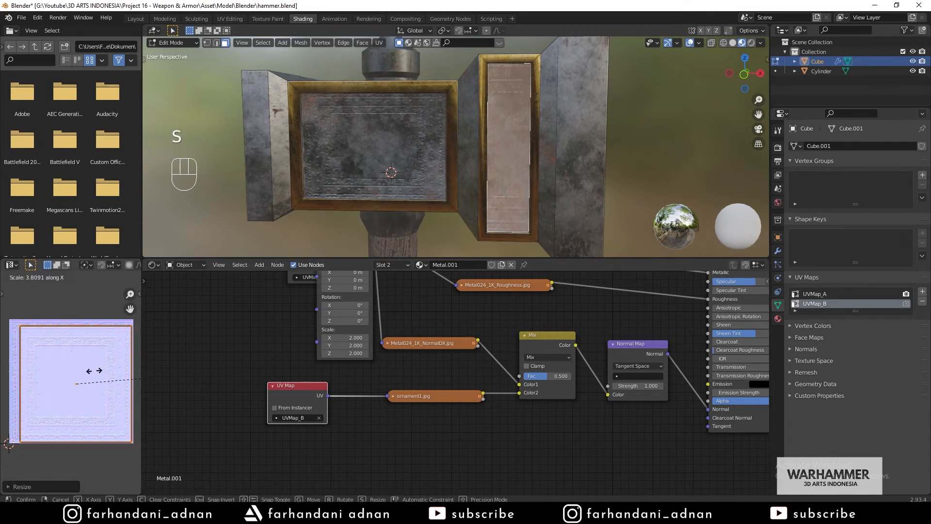
{"action": "left_click", "coordinate": [98, 374]}
{"action": "key", "text": "g"}
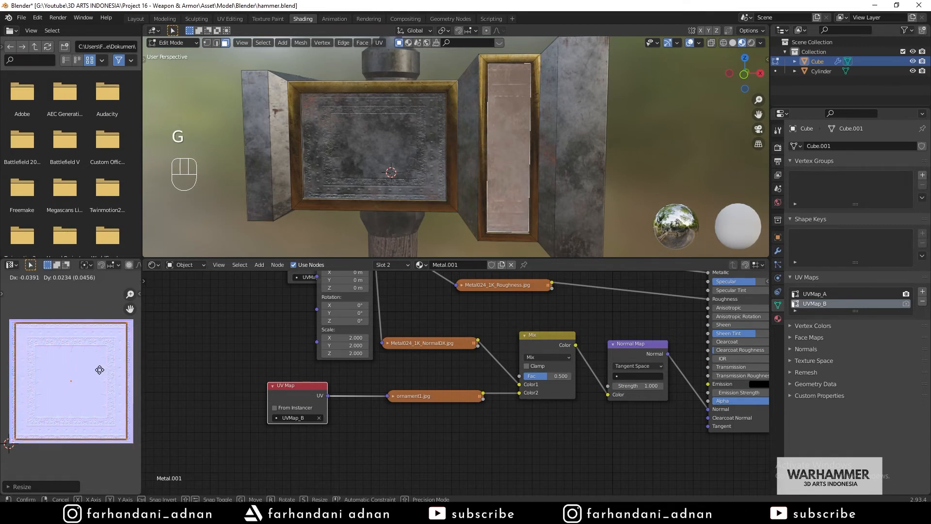
{"action": "left_click", "coordinate": [100, 371]}
{"action": "key", "text": "s"}
{"action": "key", "text": "x"}
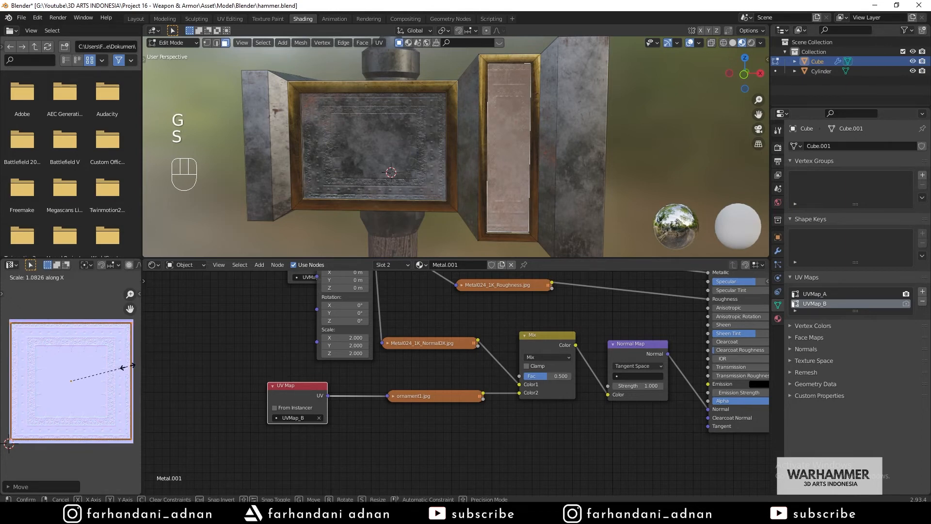
{"action": "left_click", "coordinate": [126, 366]}
{"action": "key", "text": "Tab"}
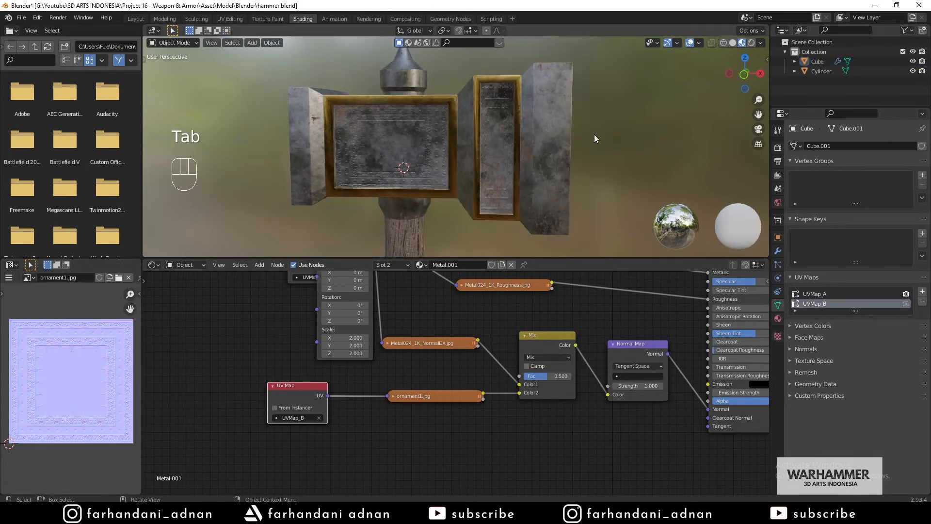
- Set the Normal Map node's strength to 1.5 to deepen the ornament relief on the hammer head
{"action": "middle_click_drag", "start_coordinate": [595, 135], "coordinate": [430, 175]}
{"action": "middle_click_drag", "start_coordinate": [551, 430], "coordinate": [471, 463], "text": "shift"}
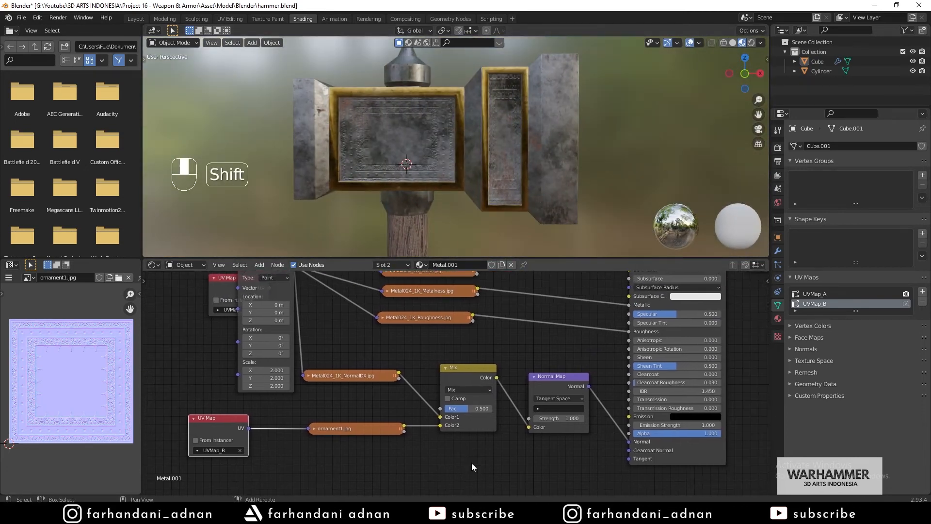
{"action": "left_click_drag", "start_coordinate": [550, 373], "coordinate": [544, 375]}
{"action": "middle_click_drag", "start_coordinate": [473, 179], "coordinate": [481, 115]}
{"action": "scroll", "coordinate": [481, 114], "scroll_direction": "up", "scroll_amount": 4}
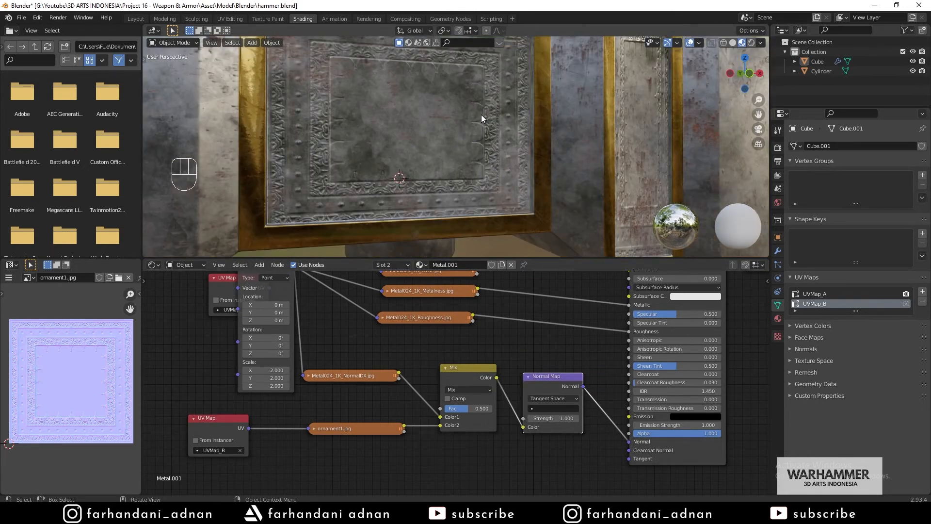
{"action": "left_click", "coordinate": [549, 419]}
{"action": "key", "text": "BackSpace"}
{"action": "key", "text": "BackSpace"}
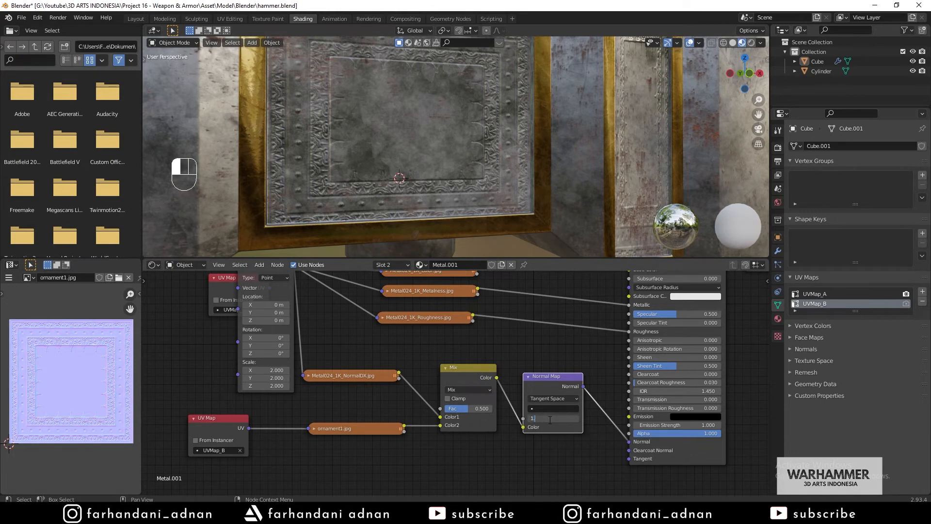
{"action": "type", "text": ".5"}
{"action": "key", "text": "Return"}
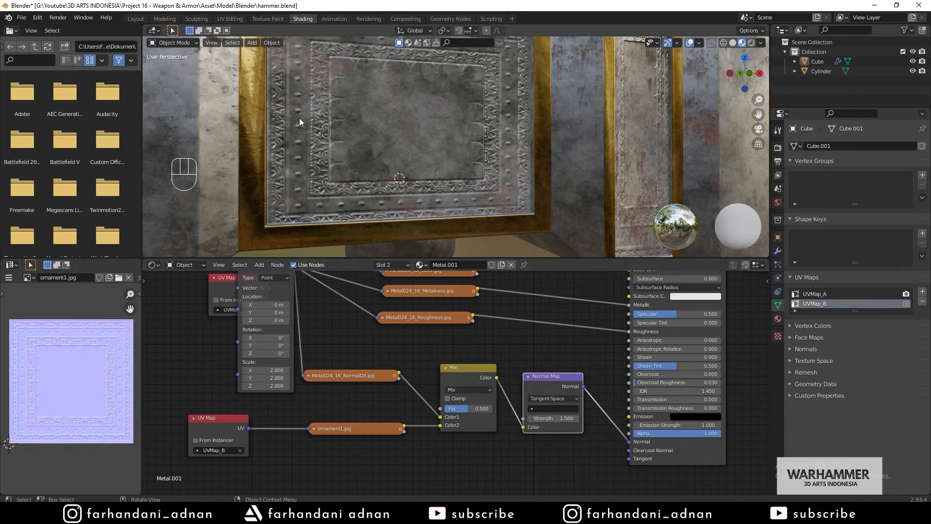
- Try a different Normal Map strength on the ornamented panels and set it back to 1.5
{"action": "middle_click_drag", "start_coordinate": [299, 118], "coordinate": [331, 151]}
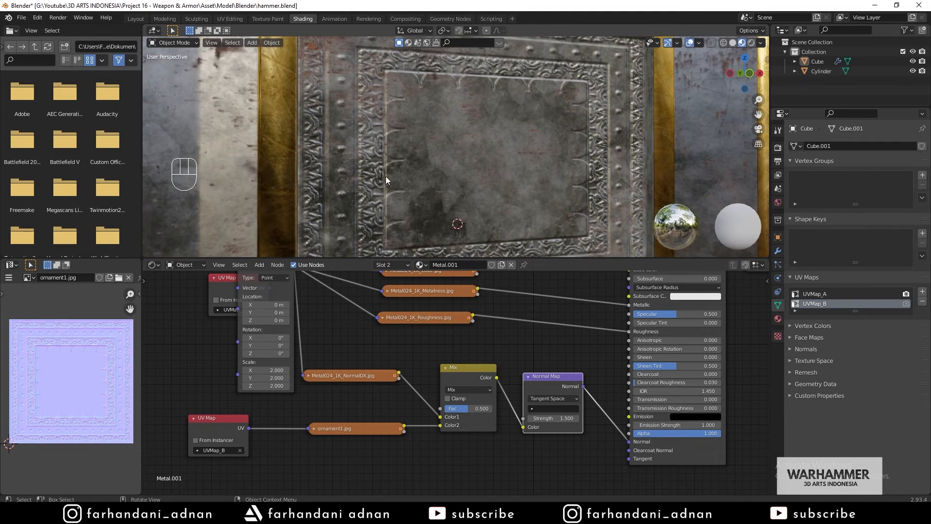
{"action": "left_click", "coordinate": [560, 419]}
{"action": "type", "text": "1.5"}
{"action": "key", "text": "Return"}
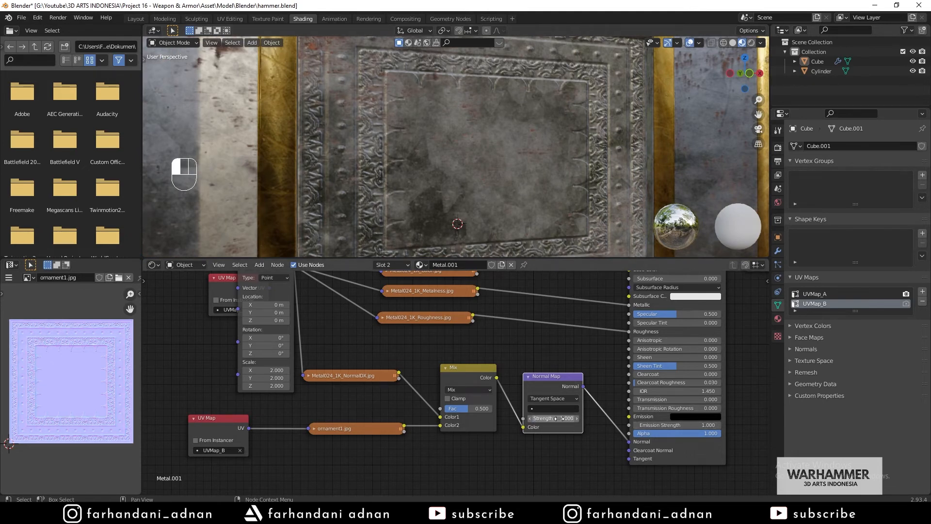
{"action": "left_click", "coordinate": [560, 418]}
{"action": "type", "text": ".5"}
{"action": "key", "text": "Return"}
- Save the hammer file and enlarge the 3D viewport to frame the whole hammer
{"action": "scroll", "coordinate": [541, 110], "scroll_direction": "down", "scroll_amount": 5}
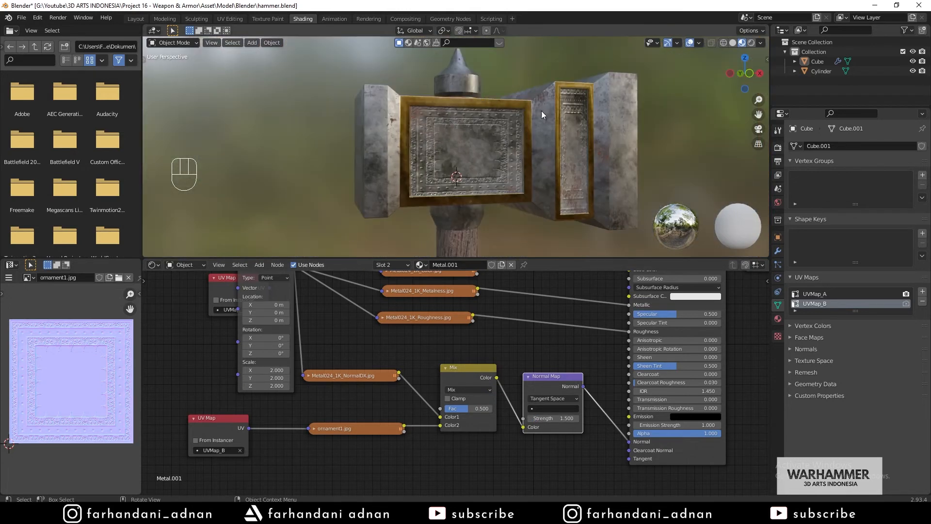
{"action": "middle_click_drag", "start_coordinate": [541, 110], "coordinate": [612, 142]}
{"action": "key", "text": "ctrl+s"}
{"action": "scroll", "coordinate": [525, 132], "scroll_direction": "down", "scroll_amount": 3}
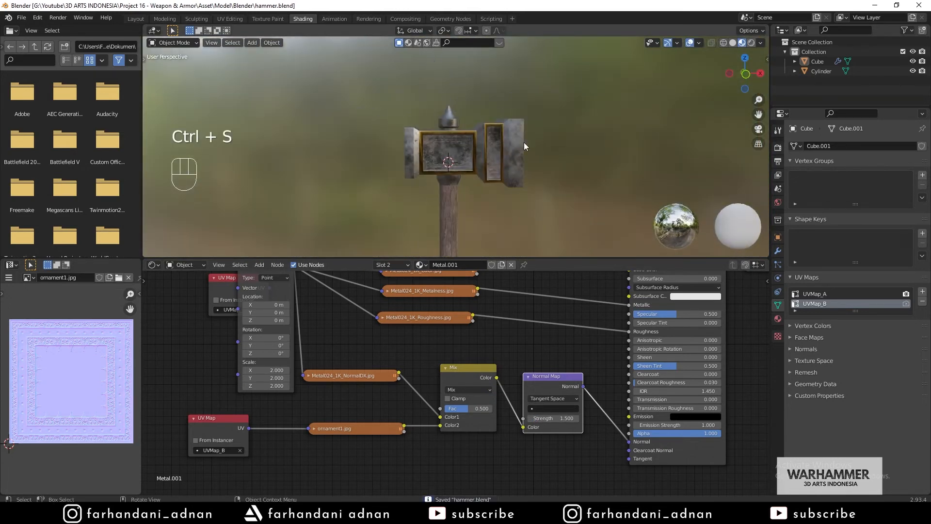
{"action": "left_click_drag", "start_coordinate": [538, 257], "coordinate": [538, 364]}
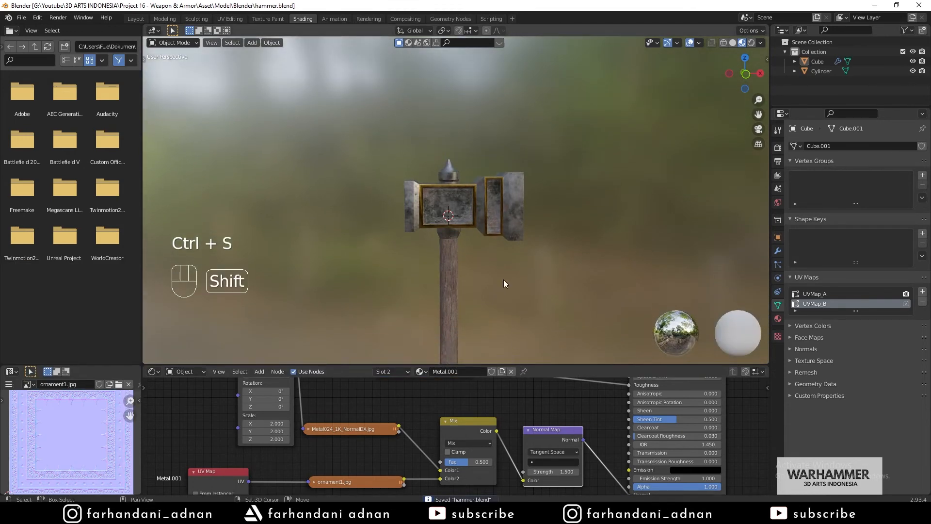
{"action": "middle_click_drag", "start_coordinate": [504, 284], "coordinate": [369, 155], "text": "shift"}
- Examine the textured hammer in the Layout workspace using Rendered shading and other viewport shading modes
{"action": "left_click", "coordinate": [143, 19]}
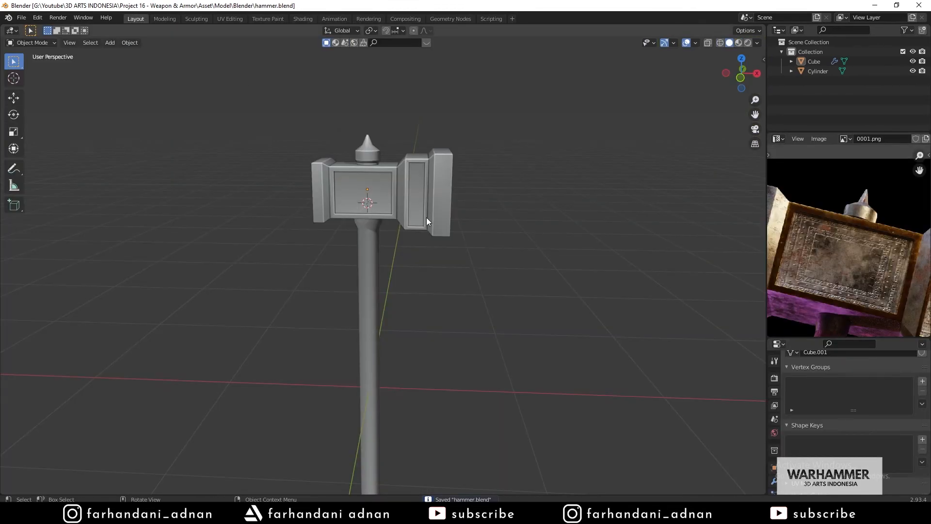
{"action": "key", "text": "z"}
{"action": "left_click", "coordinate": [425, 171]}
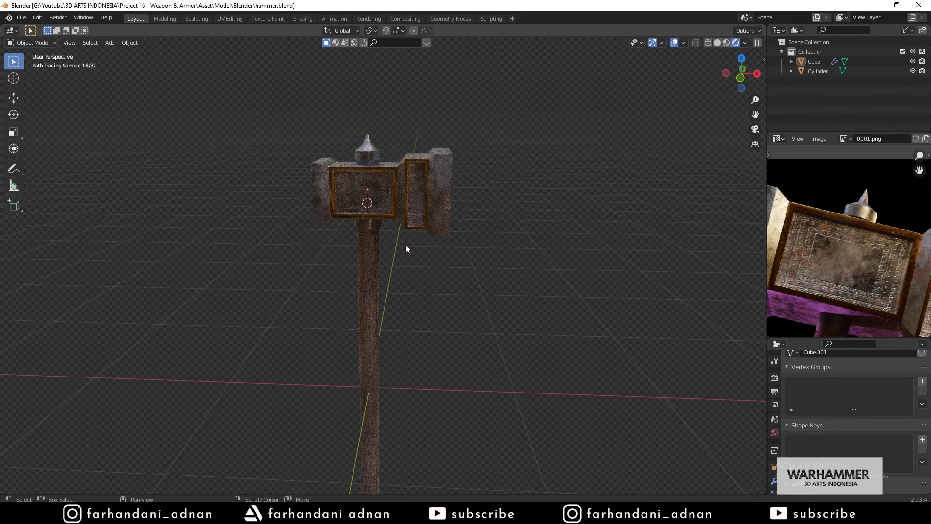
{"action": "mouse_move", "coordinate": [406, 248]}
{"action": "middle_mouse_down", "text": "shift"}
{"action": "mouse_move", "coordinate": [369, 211]}
{"action": "mouse_move", "coordinate": [386, 236]}
{"action": "middle_mouse_up", "text": "shift"}
{"action": "key", "text": "z"}
{"action": "left_click", "coordinate": [422, 212]}
{"action": "scroll", "coordinate": [422, 212], "scroll_direction": "down", "scroll_amount": 3}
{"action": "key", "text": "z"}
{"action": "left_click", "coordinate": [388, 276]}
{"action": "mouse_move", "coordinate": [388, 274]}
{"action": "middle_mouse_down"}
{"action": "mouse_move", "coordinate": [406, 203]}
{"action": "mouse_move", "coordinate": [530, 221]}
{"action": "mouse_move", "coordinate": [403, 250]}
{"action": "mouse_move", "coordinate": [311, 239]}
{"action": "middle_mouse_up"}
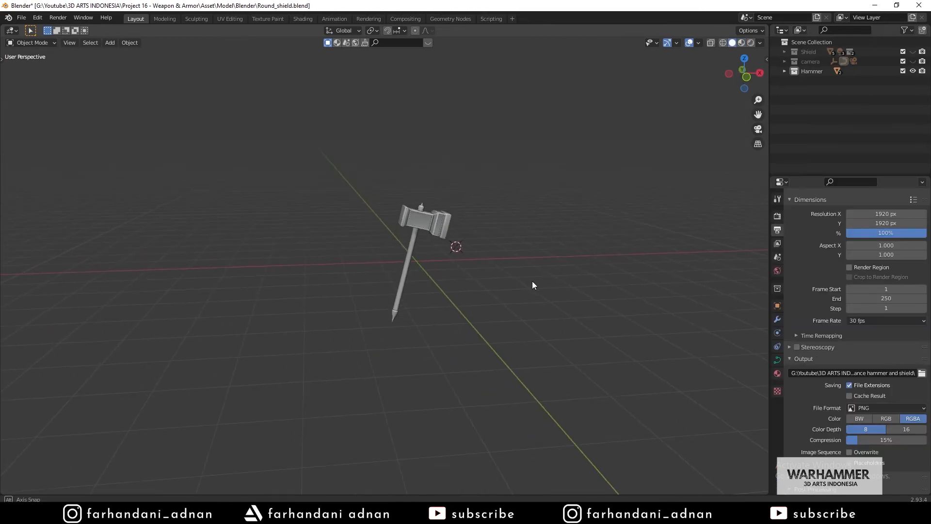
- In the render settings of the Round_shield scene, choose Cycles as the engine and keep GPU Compute as the device
{"action": "middle_click_drag", "start_coordinate": [532, 285], "coordinate": [504, 288]}
{"action": "mouse_move", "coordinate": [446, 256]}
{"action": "middle_mouse_down"}
{"action": "mouse_move", "coordinate": [339, 272]}
{"action": "mouse_move", "coordinate": [334, 257]}
{"action": "mouse_move", "coordinate": [475, 278]}
{"action": "mouse_move", "coordinate": [452, 260]}
{"action": "middle_mouse_up"}
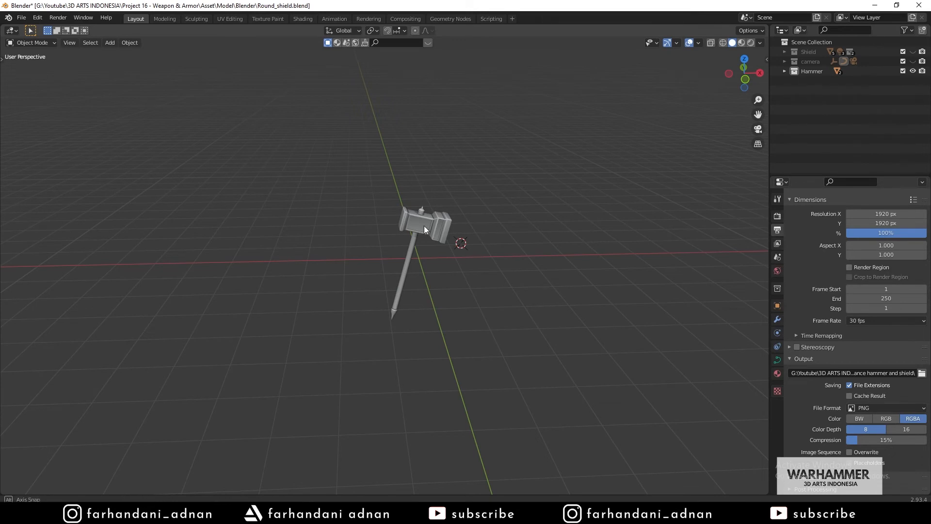
{"action": "mouse_move", "coordinate": [424, 225]}
{"action": "middle_mouse_down"}
{"action": "mouse_move", "coordinate": [423, 217]}
{"action": "mouse_move", "coordinate": [419, 226]}
{"action": "middle_mouse_up"}
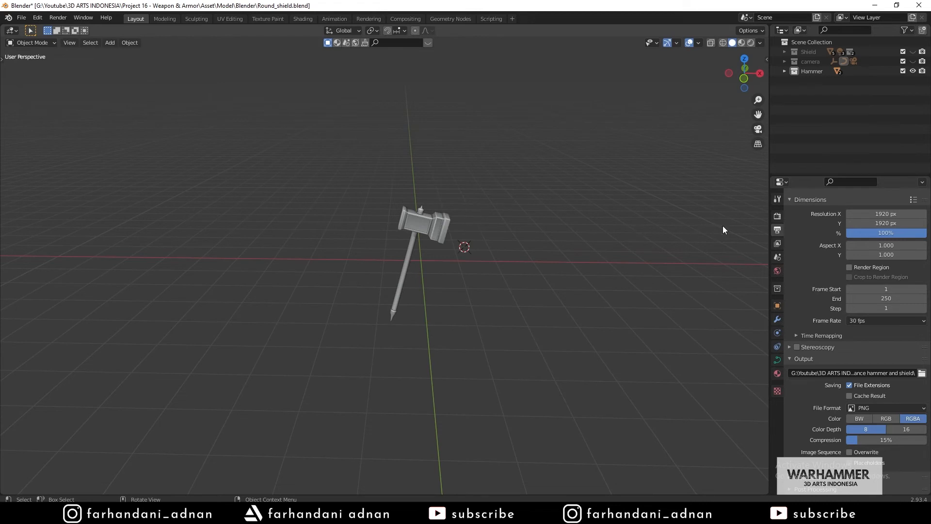
{"action": "left_click", "coordinate": [778, 216]}
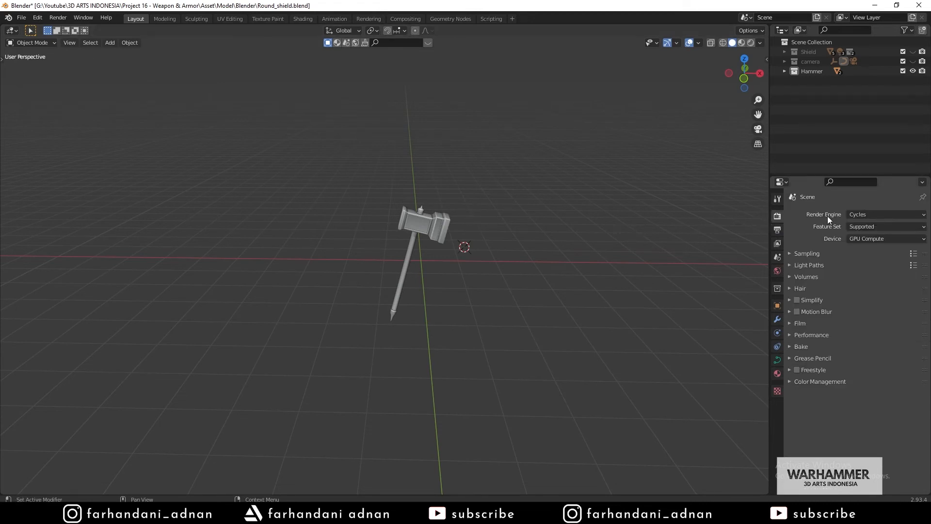
{"action": "left_click", "coordinate": [860, 215]}
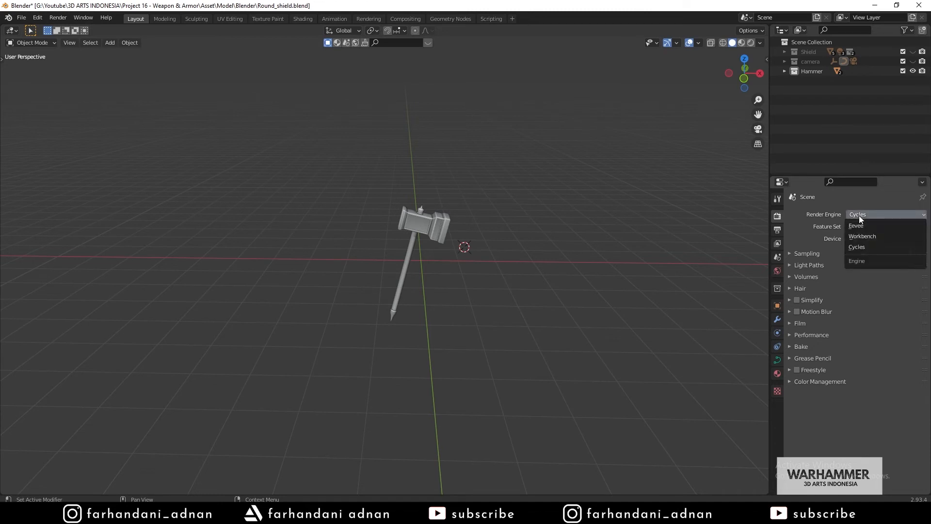
{"action": "left_click", "coordinate": [862, 246]}
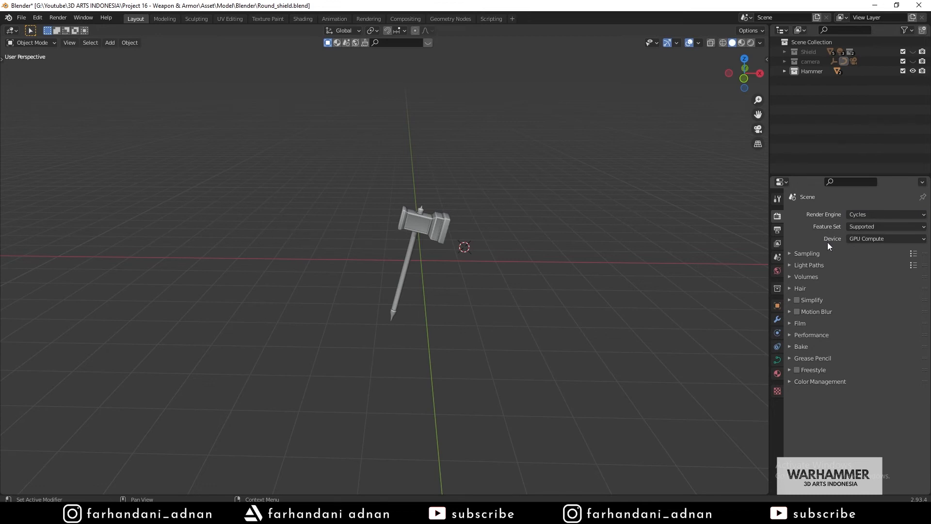
{"action": "left_click", "coordinate": [862, 241]}
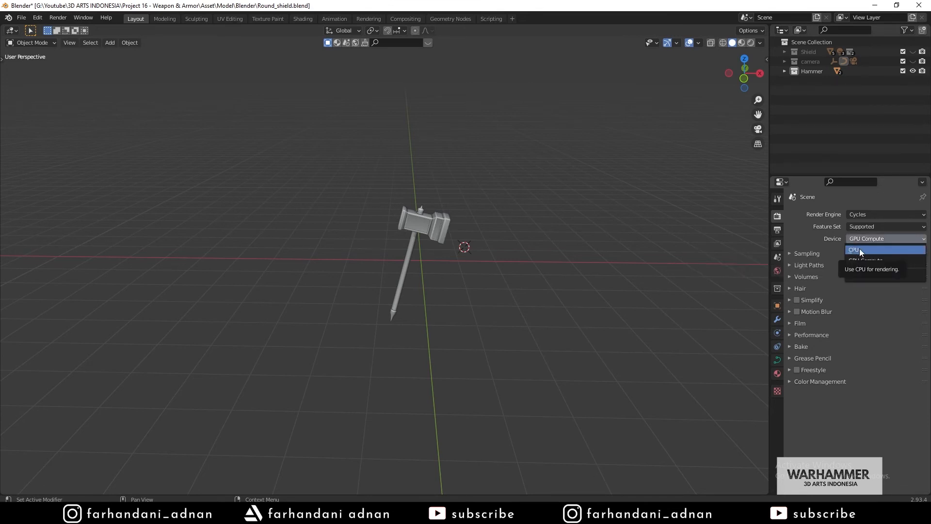
{"action": "left_click", "coordinate": [861, 241]}
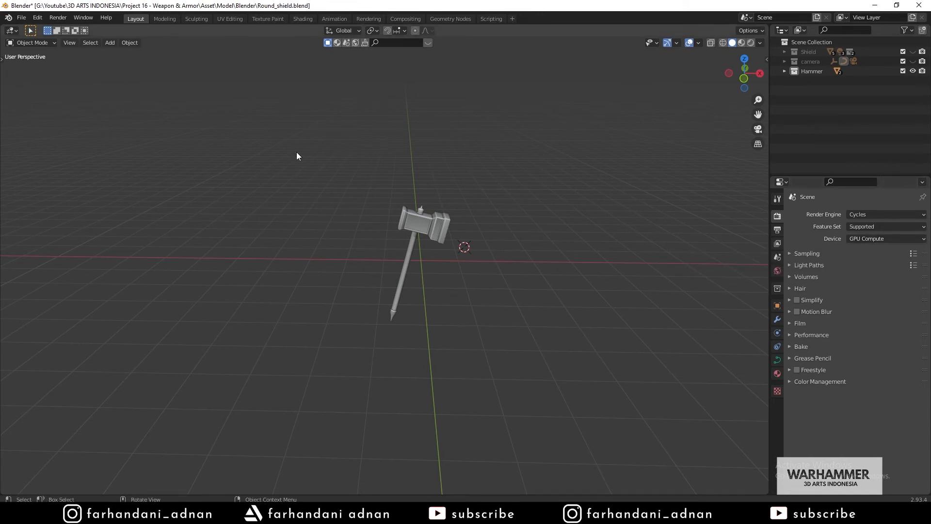
- Check the Cycles render devices enabled for CUDA in the System preferences, and close the preferences
{"action": "left_click", "coordinate": [36, 17]}
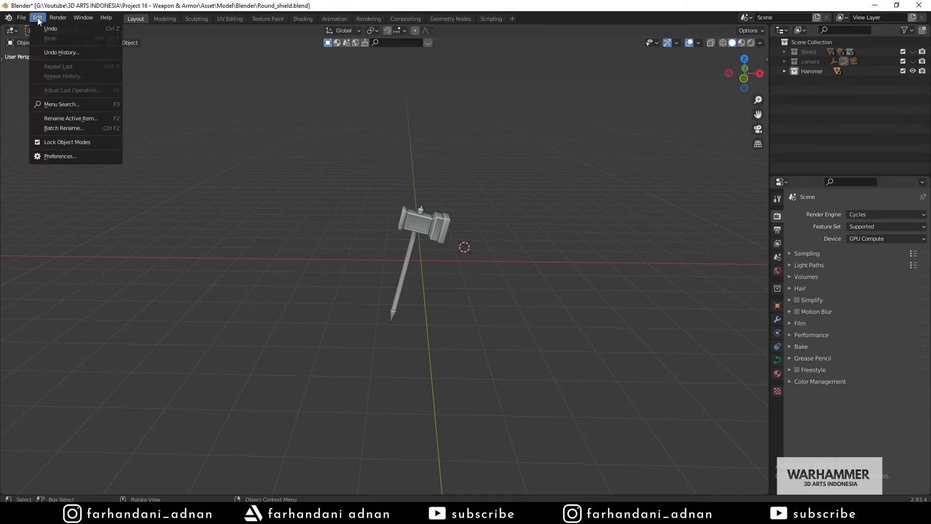
{"action": "left_click", "coordinate": [66, 156]}
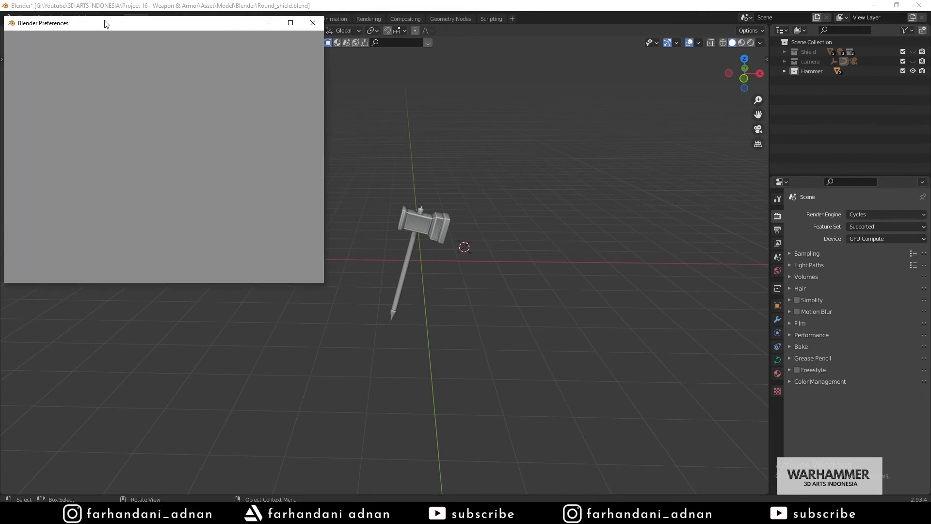
{"action": "left_click_drag", "start_coordinate": [94, 25], "coordinate": [155, 41]}
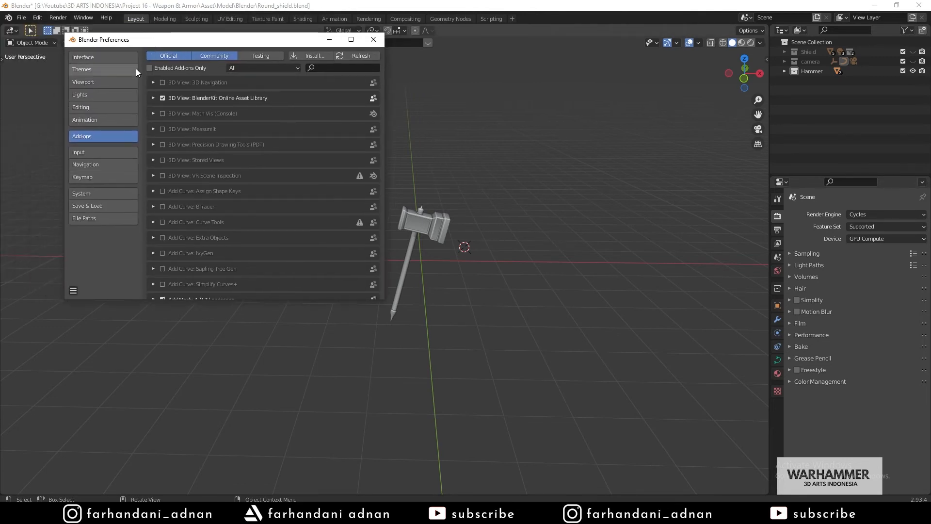
{"action": "left_click", "coordinate": [97, 195]}
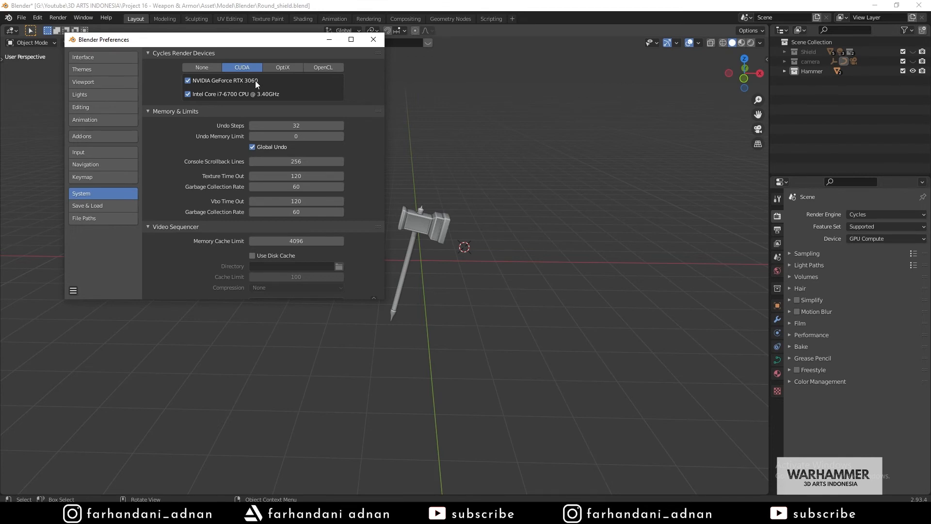
{"action": "left_click", "coordinate": [372, 40]}
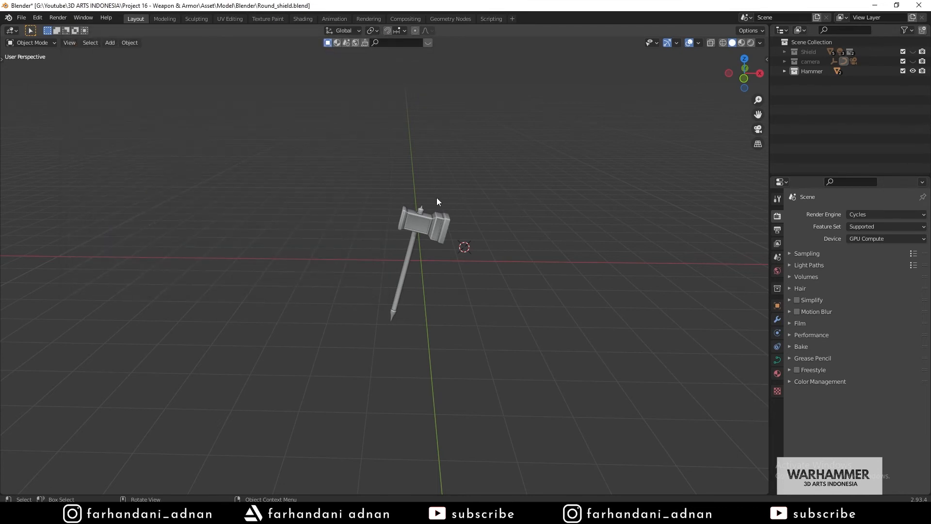
{"action": "scroll", "coordinate": [437, 197], "scroll_direction": "up", "scroll_amount": 2}
{"action": "scroll", "coordinate": [437, 197], "scroll_direction": "down", "scroll_amount": 1}
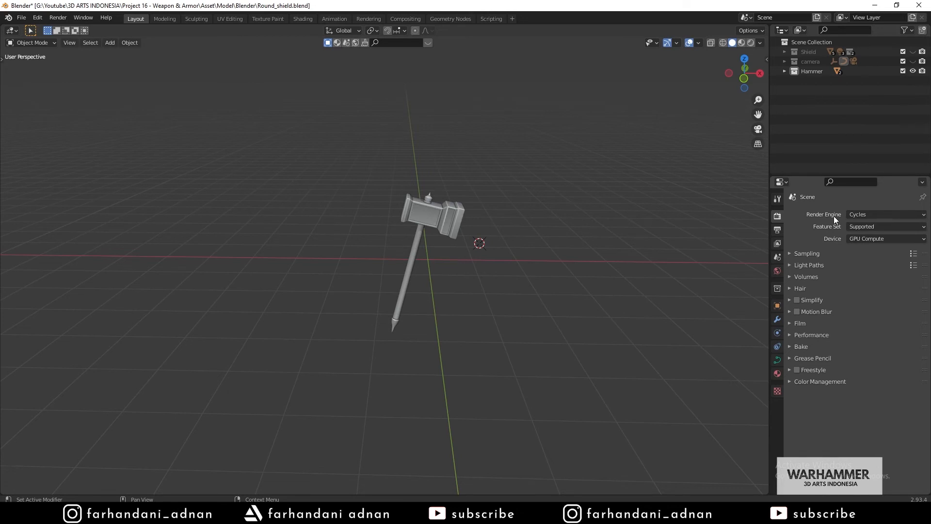
- Place the 3D cursor just beside the lower part of the hammer's handle
{"action": "middle_click_drag", "start_coordinate": [492, 218], "coordinate": [453, 225]}
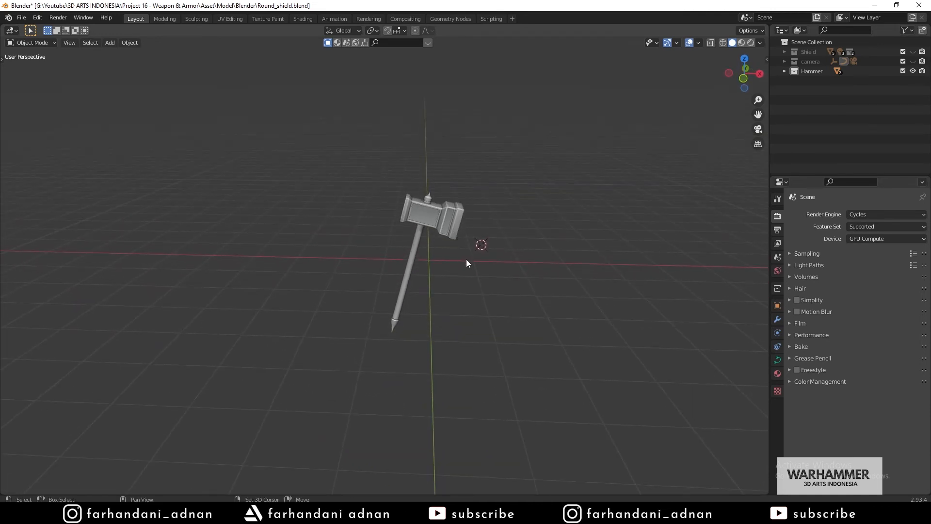
{"action": "right_click", "coordinate": [424, 301], "text": "shift"}
{"action": "key", "text": "shift+a"}
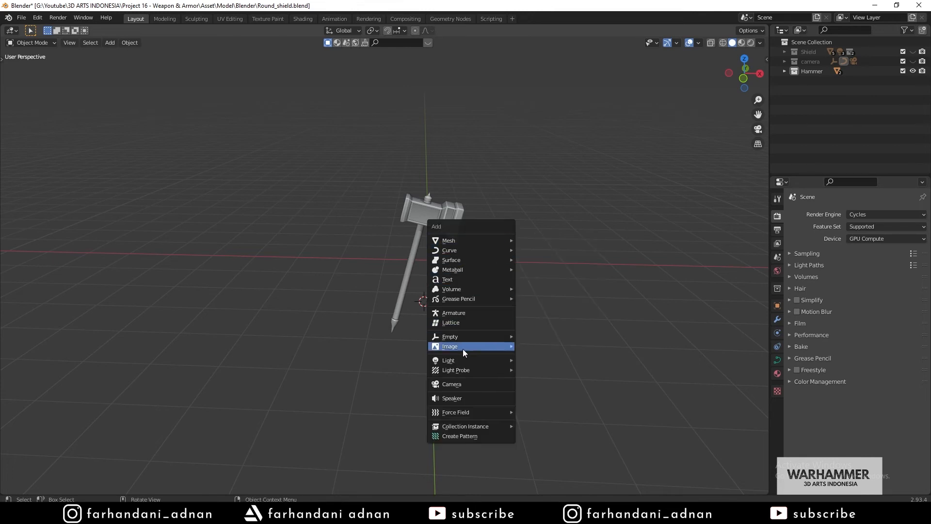
{"action": "left_click", "coordinate": [451, 384]}
{"action": "middle_click_drag", "start_coordinate": [452, 360], "coordinate": [426, 288]}
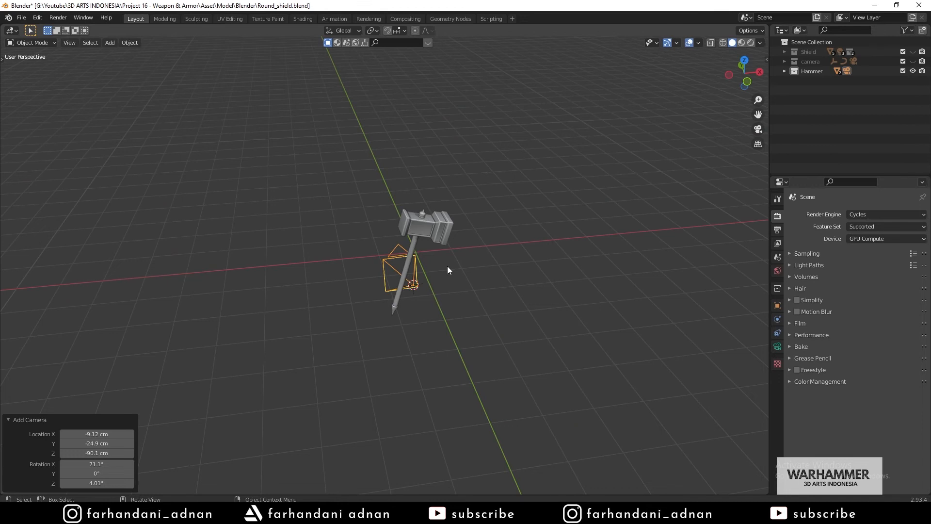
{"action": "left_click", "coordinate": [76, 43]}
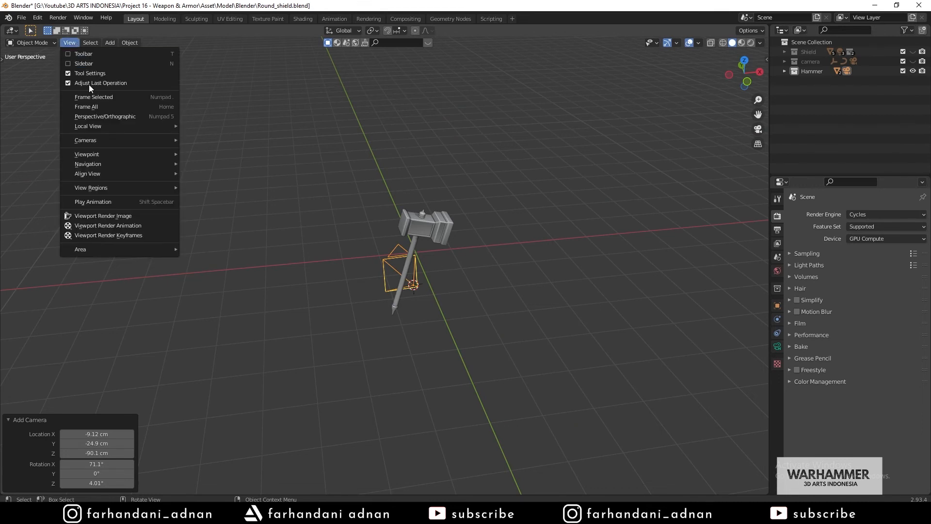
{"action": "mouse_move", "coordinate": [163, 156]}
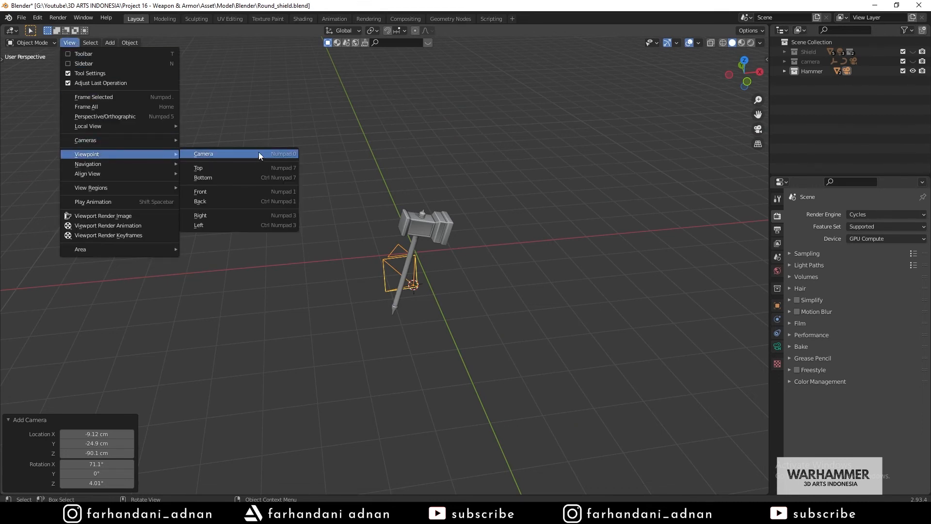
{"action": "left_click", "coordinate": [293, 156]}
{"action": "middle_click_drag", "start_coordinate": [516, 211], "coordinate": [482, 203]}
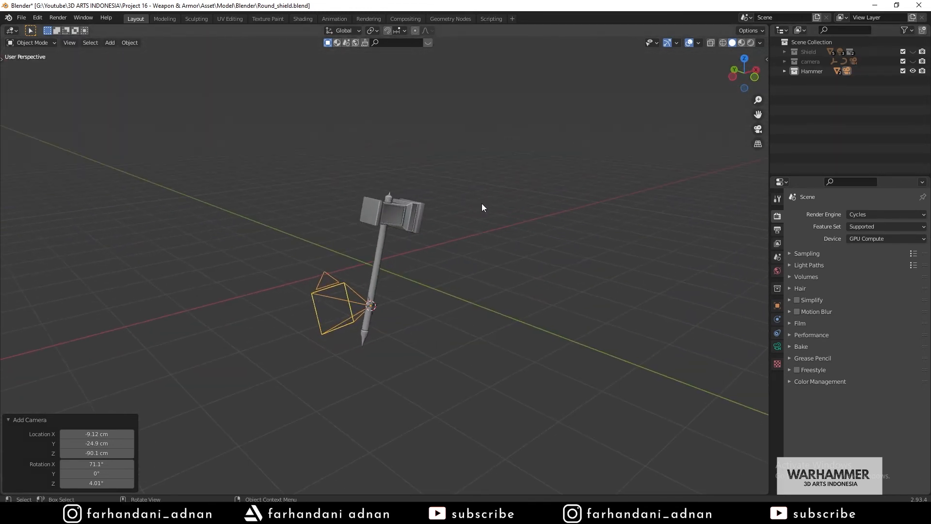
{"action": "key", "text": "x"}
{"action": "left_click", "coordinate": [514, 201]}
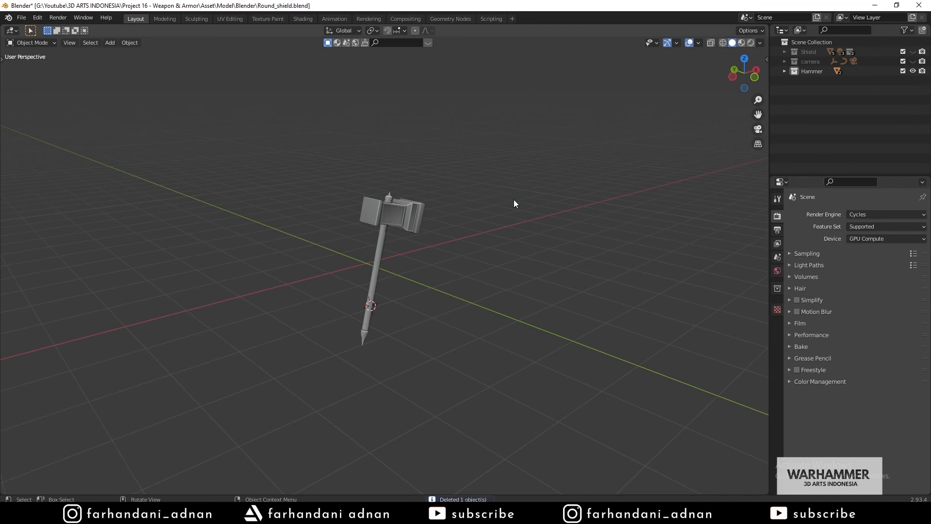
- Delete the old camera collection together with everything inside it
{"action": "left_click", "coordinate": [854, 61]}
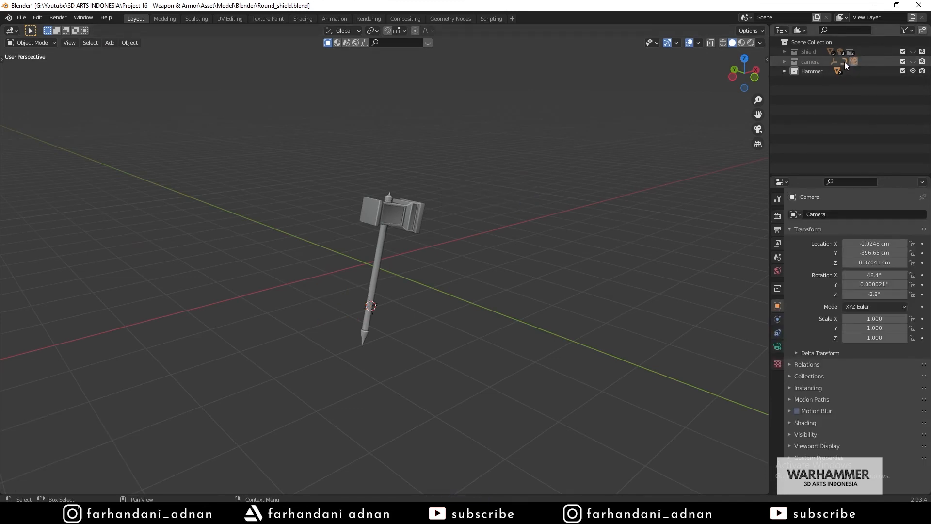
{"action": "right_click", "coordinate": [812, 61]}
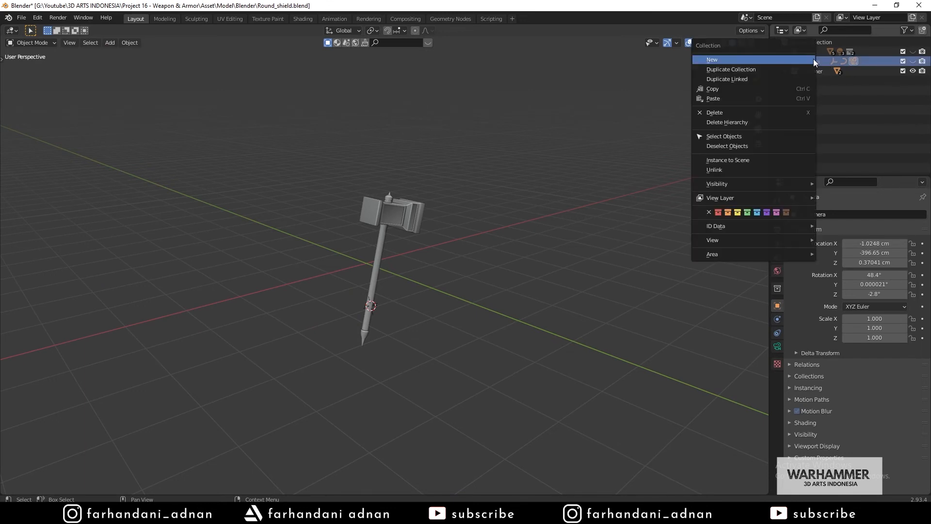
{"action": "left_click", "coordinate": [737, 119]}
- Add a new camera at the 3D cursor and look through it
{"action": "middle_click_drag", "start_coordinate": [478, 227], "coordinate": [422, 223]}
{"action": "key", "text": "shift+a"}
{"action": "left_click", "coordinate": [446, 232]}
{"action": "key", "text": "KP_0"}
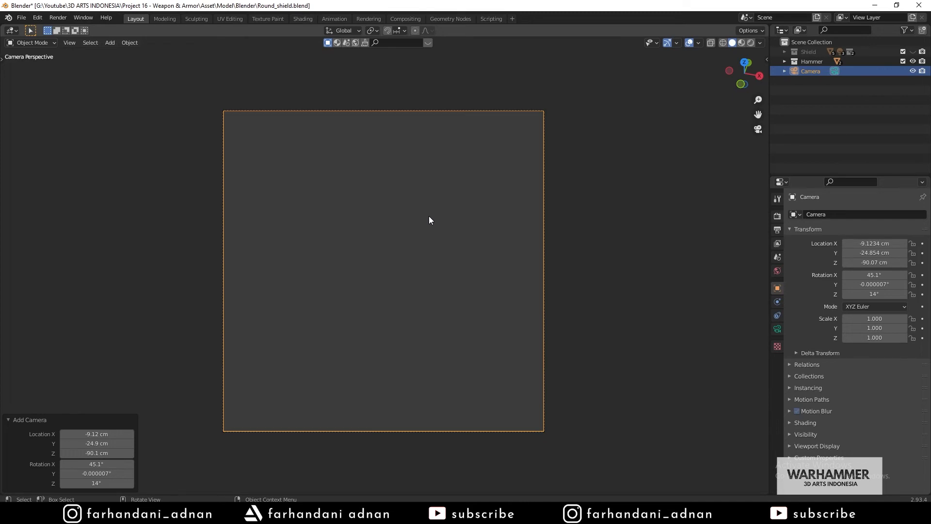
{"action": "middle_click_drag", "start_coordinate": [449, 197], "coordinate": [405, 191]}
{"action": "scroll", "coordinate": [420, 168], "scroll_direction": "down", "scroll_amount": 8}
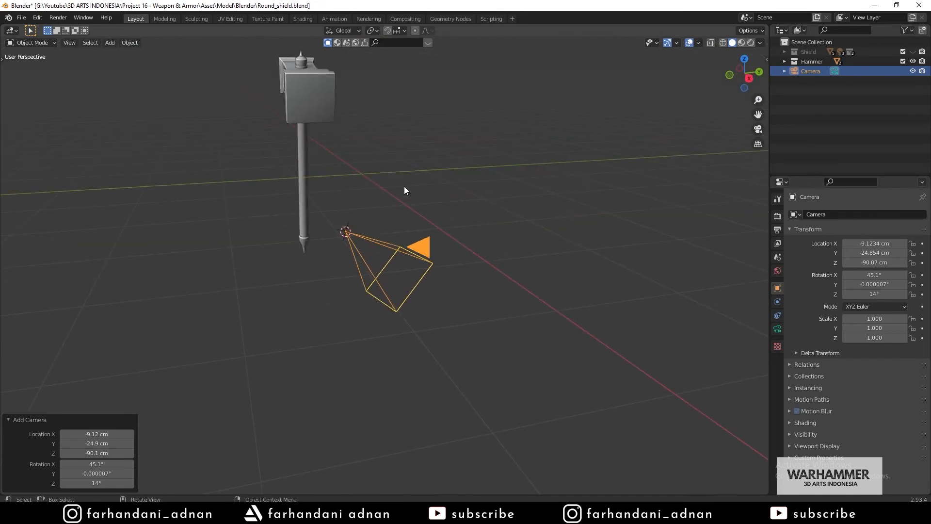
{"action": "key", "text": "KP_0"}
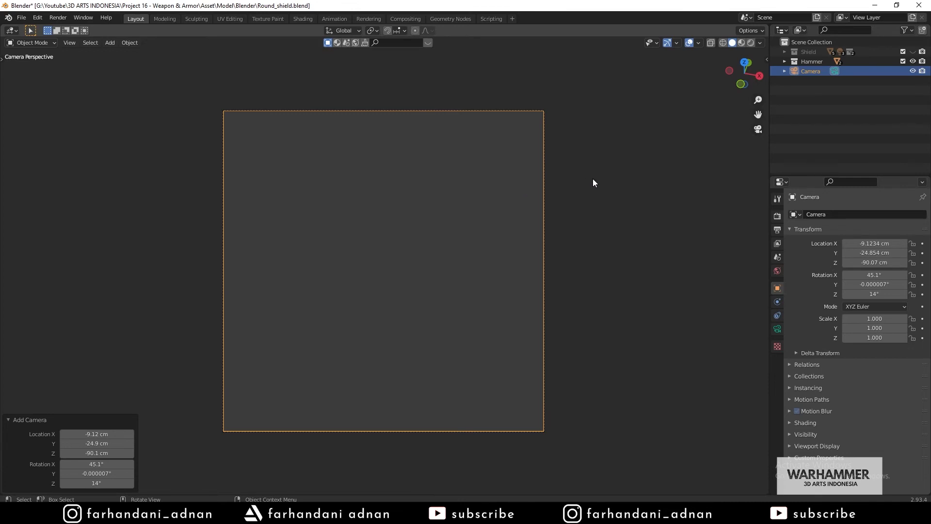
- Lock the camera to the view, pull it back and orbit it until the whole hammer fits the frame from the front
{"action": "key", "text": "n"}
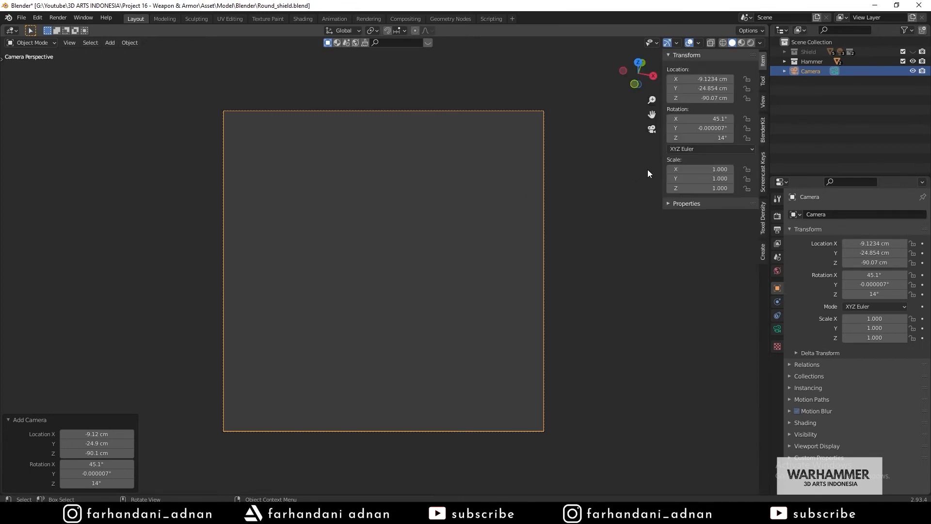
{"action": "left_click", "coordinate": [762, 104]}
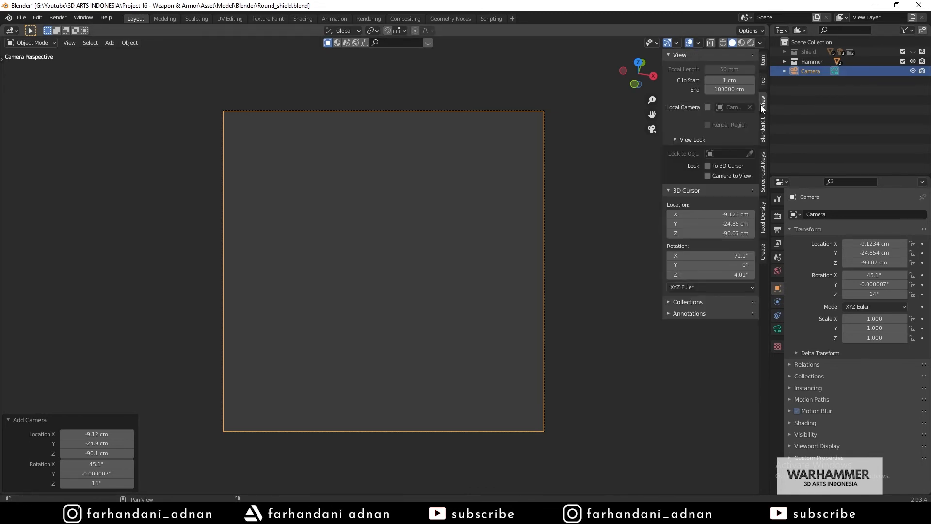
{"action": "left_click", "coordinate": [708, 176]}
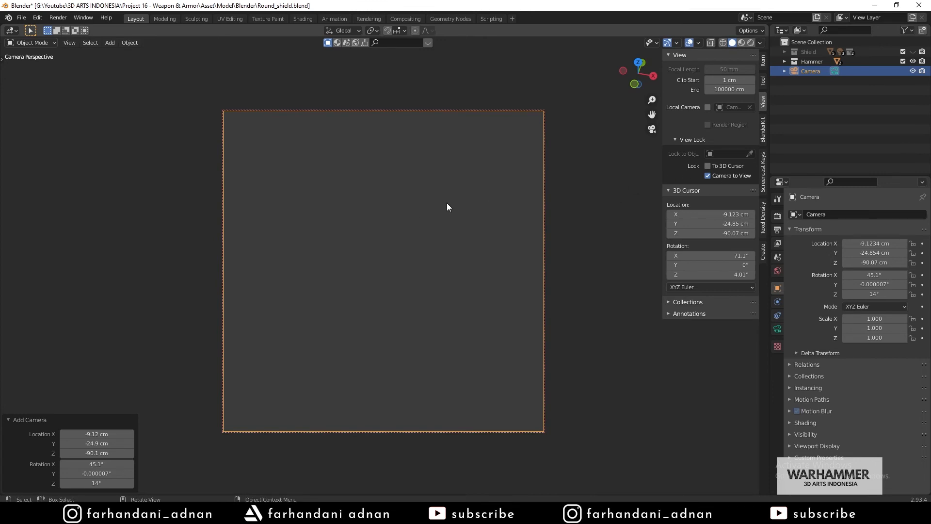
{"action": "scroll", "coordinate": [448, 211], "scroll_direction": "down", "scroll_amount": 10}
{"action": "scroll", "coordinate": [417, 253], "scroll_direction": "up", "scroll_amount": 5}
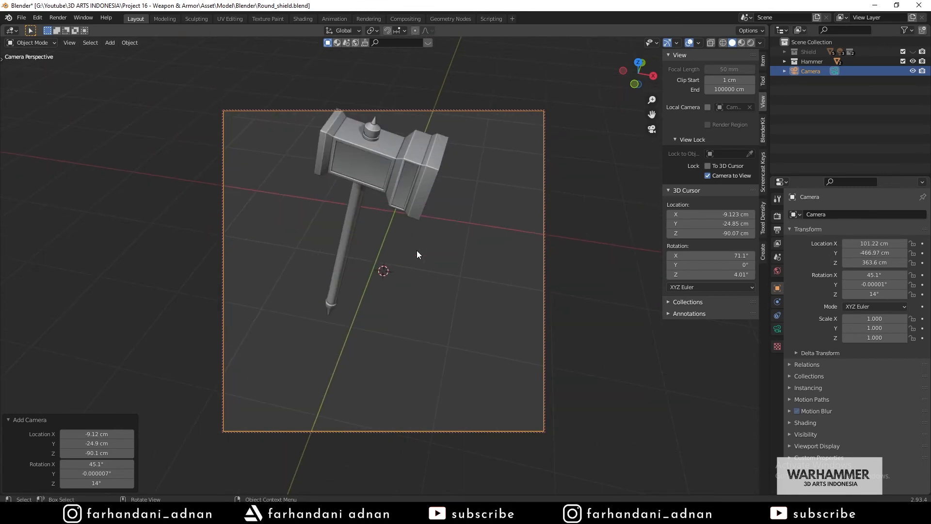
{"action": "middle_click_drag", "start_coordinate": [417, 252], "coordinate": [435, 287]}
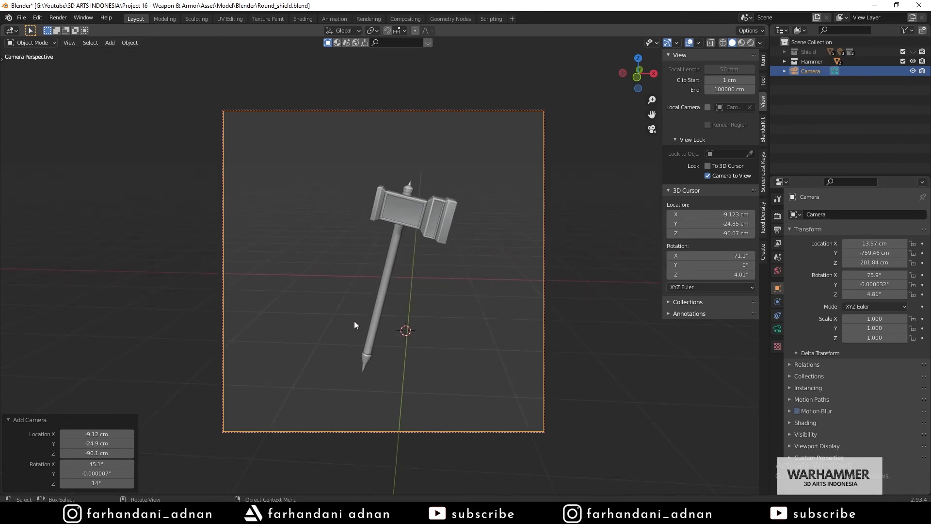
{"action": "middle_click_drag", "start_coordinate": [466, 324], "coordinate": [450, 300]}
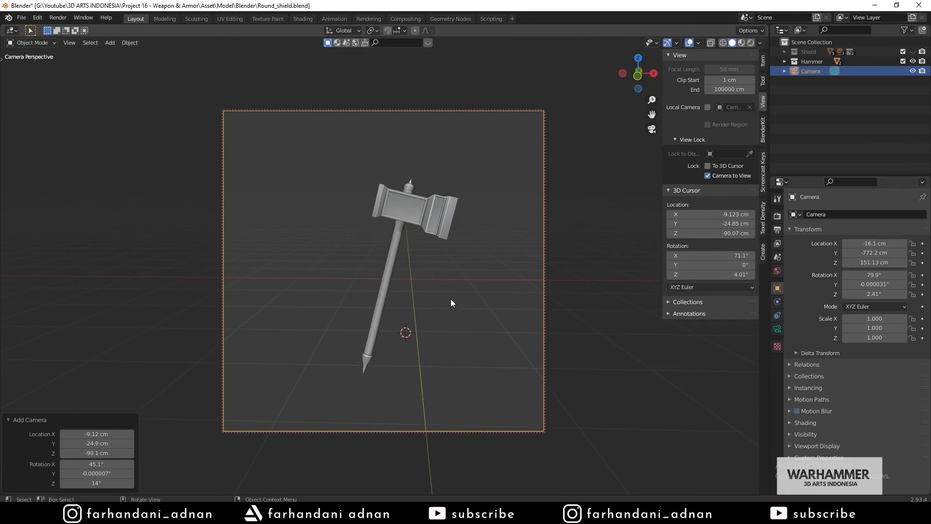
- Refine the camera framing of the hammer, hiding the overlays temporarily, and unlock the camera from the view
{"action": "left_click", "coordinate": [688, 43]}
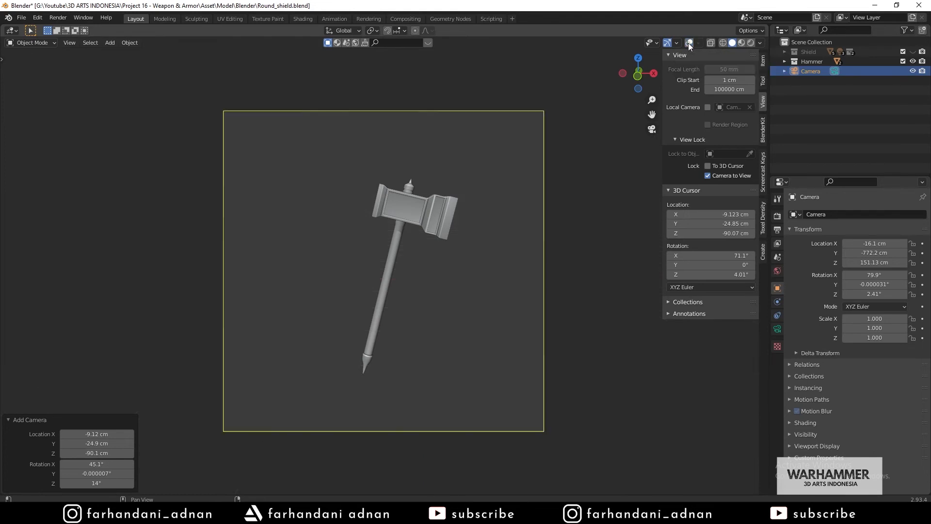
{"action": "middle_click_drag", "start_coordinate": [507, 202], "coordinate": [488, 209], "text": "shift"}
{"action": "left_click", "coordinate": [688, 43]}
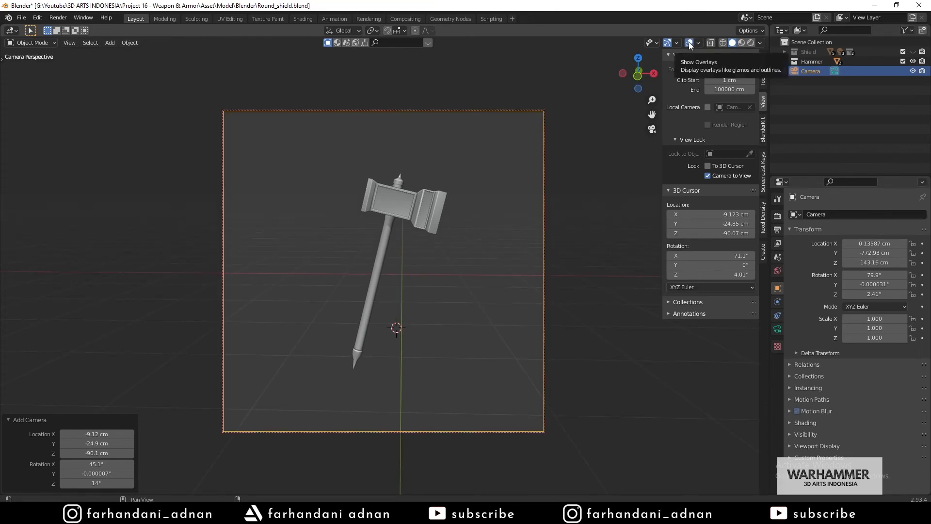
{"action": "mouse_move", "coordinate": [409, 244]}
{"action": "middle_mouse_down"}
{"action": "mouse_move", "coordinate": [422, 251]}
{"action": "mouse_move", "coordinate": [422, 240]}
{"action": "mouse_move", "coordinate": [411, 244]}
{"action": "middle_mouse_up"}
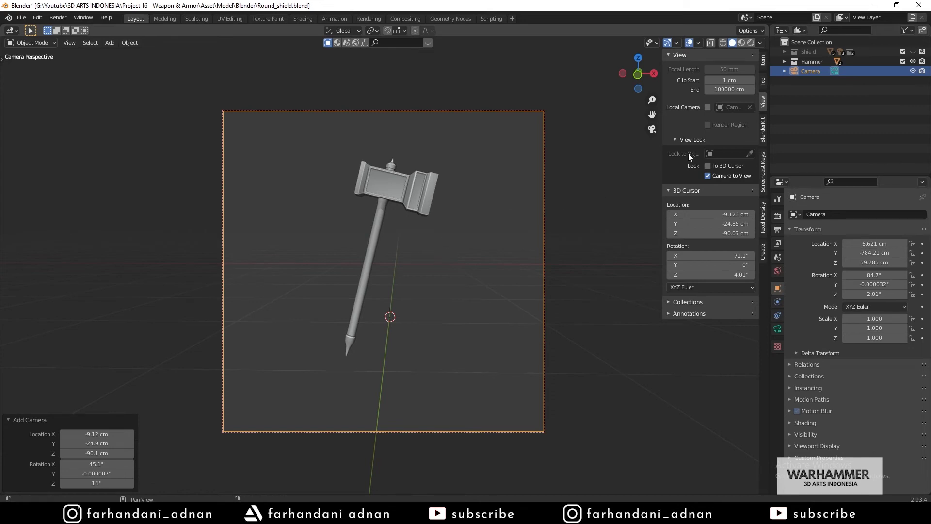
{"action": "left_click", "coordinate": [708, 177]}
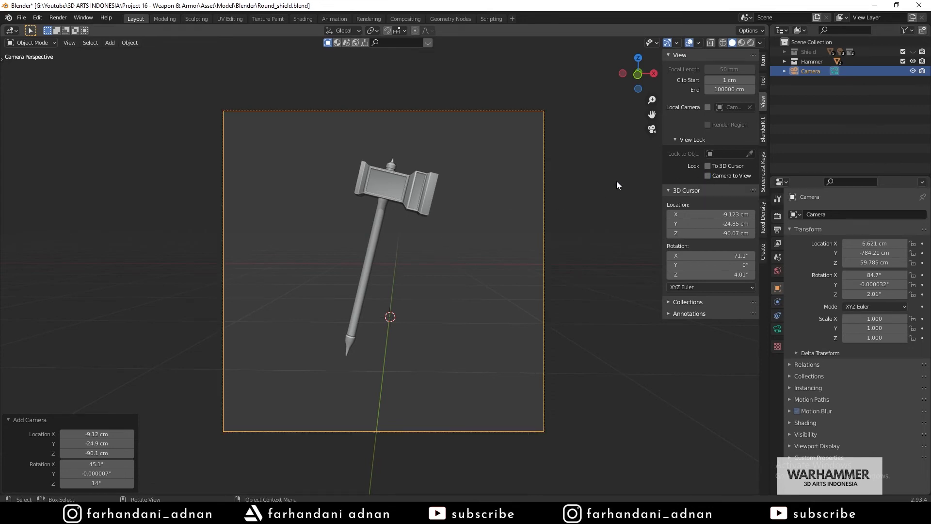
- Check the camera's placement relative to the hammer from outside and through the camera view
{"action": "middle_click_drag", "start_coordinate": [616, 181], "coordinate": [434, 215]}
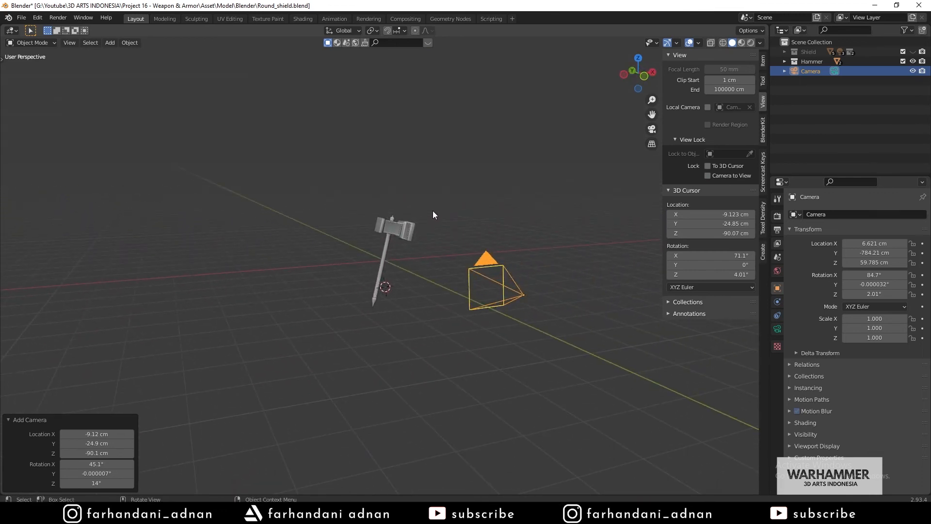
{"action": "left_click", "coordinate": [524, 287]}
{"action": "key", "text": "KP_0"}
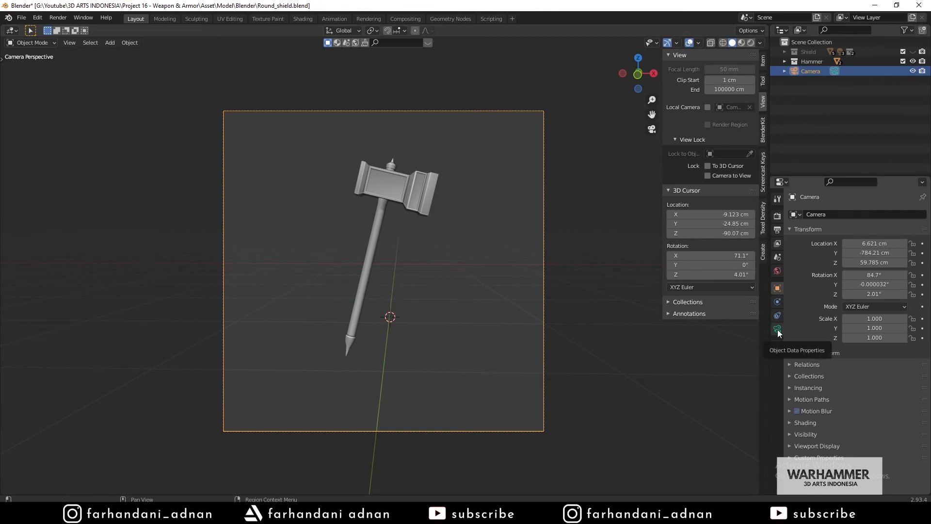
{"action": "left_click", "coordinate": [403, 184]}
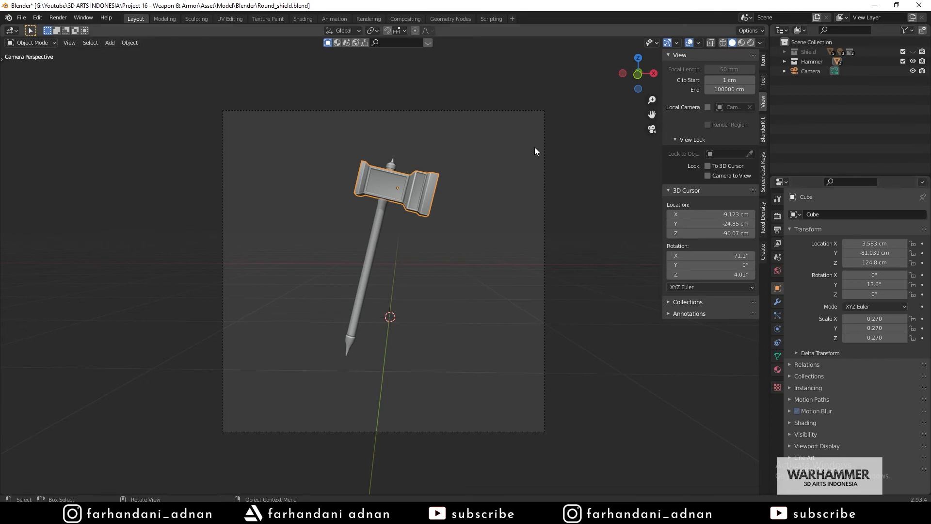
{"action": "middle_click_drag", "start_coordinate": [498, 125], "coordinate": [508, 219]}
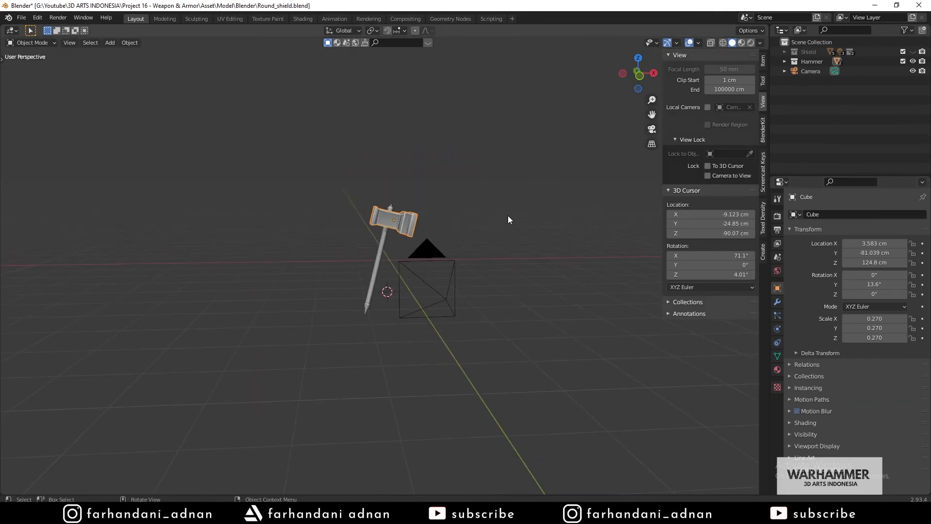
{"action": "left_click", "coordinate": [452, 262]}
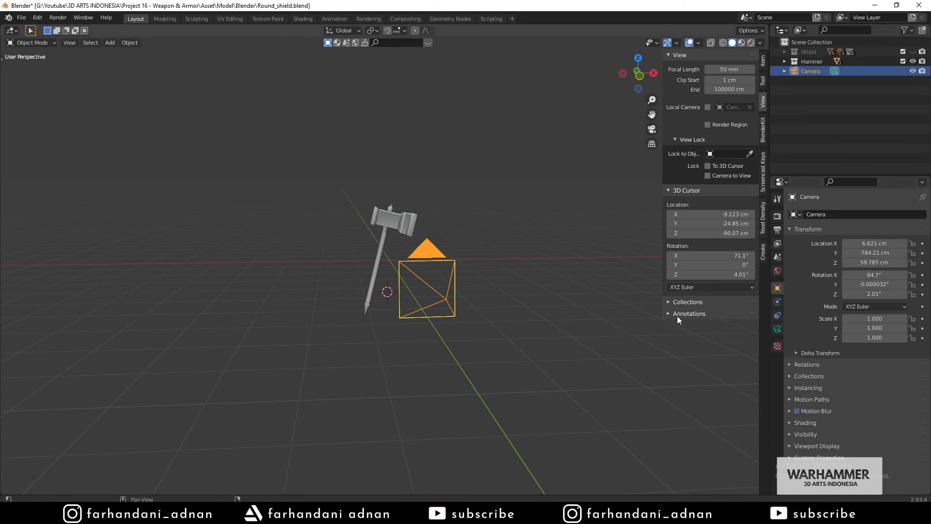
{"action": "key", "text": "KP_0"}
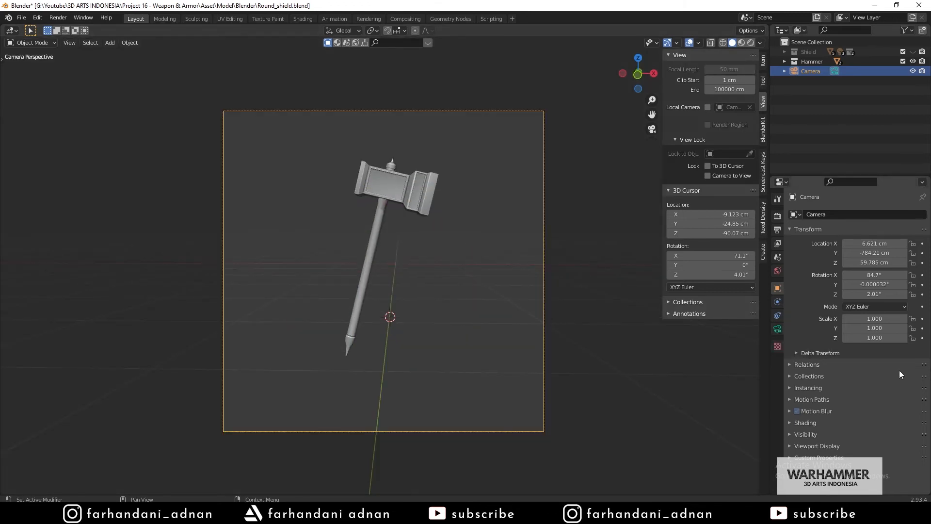
- Set the camera's focal length to 55 mm in its lens settings
{"action": "left_click", "coordinate": [778, 329]}
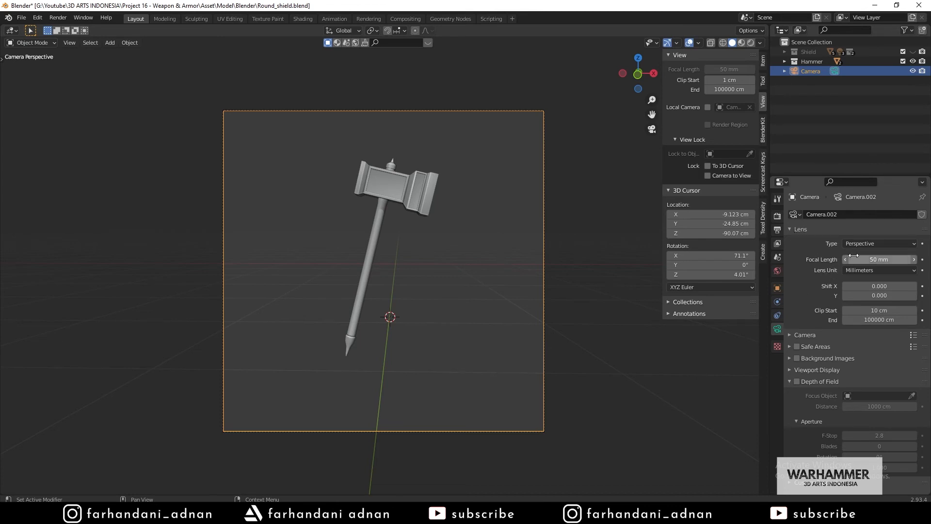
{"action": "left_click", "coordinate": [810, 334]}
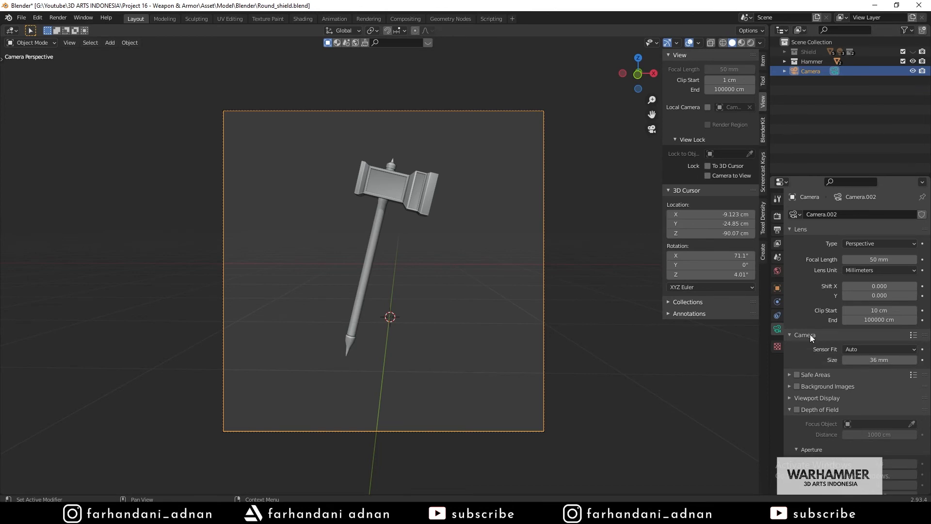
{"action": "left_click", "coordinate": [809, 334]}
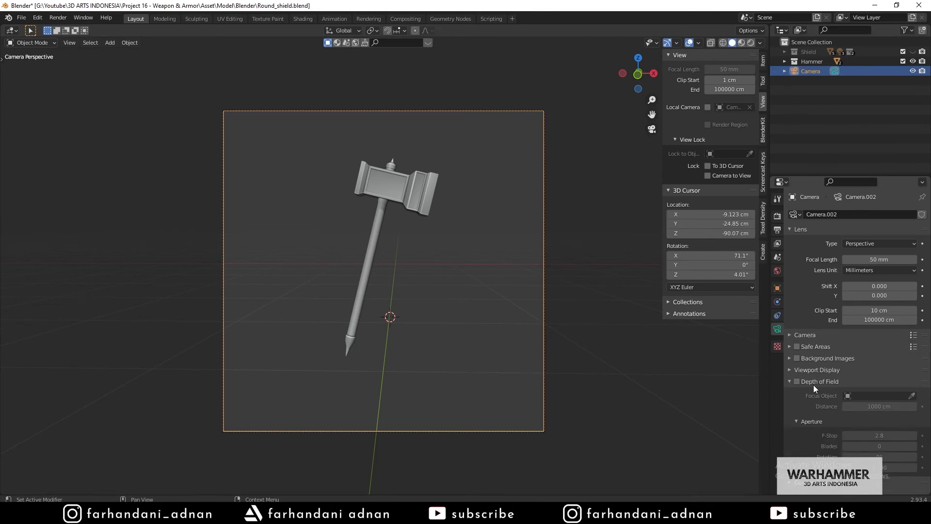
{"action": "left_click", "coordinate": [810, 370]}
{"action": "left_click", "coordinate": [811, 372]}
{"action": "left_click", "coordinate": [875, 259]}
{"action": "type", "text": "55"}
{"action": "key", "text": "Return"}
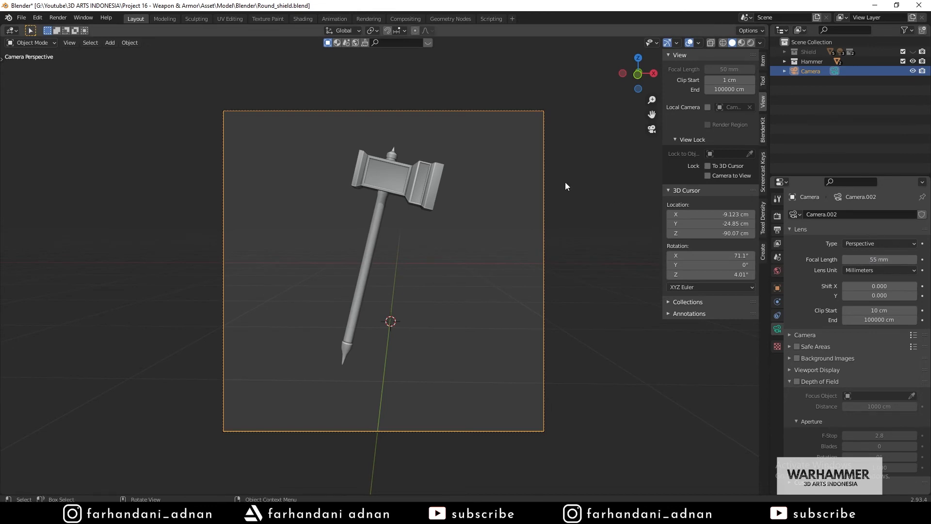
- Lock the camera to the view again and orbit it slightly to fine-tune the angle on the hammer
{"action": "scroll", "coordinate": [566, 186], "scroll_direction": "up", "scroll_amount": 1}
{"action": "left_click", "coordinate": [729, 177]}
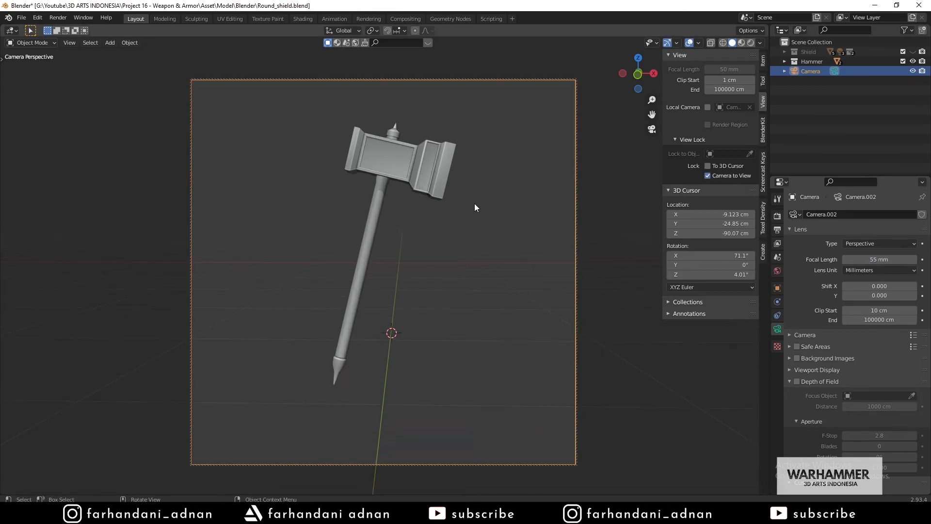
{"action": "mouse_move", "coordinate": [474, 203]}
{"action": "middle_mouse_down"}
{"action": "mouse_move", "coordinate": [453, 190]}
{"action": "mouse_move", "coordinate": [463, 204]}
{"action": "mouse_move", "coordinate": [454, 206]}
{"action": "mouse_move", "coordinate": [461, 199]}
{"action": "middle_mouse_up"}
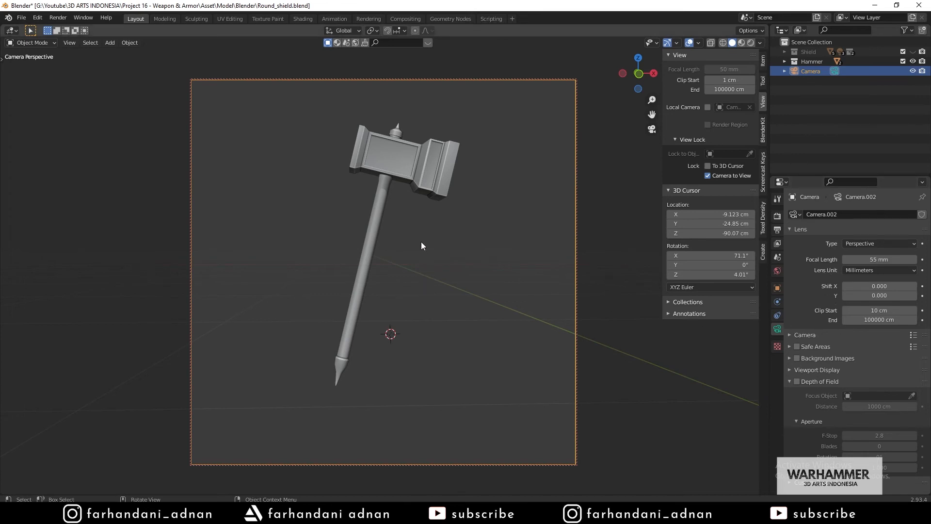
{"action": "middle_click_drag", "start_coordinate": [421, 241], "coordinate": [416, 240]}
- Switch the viewport to Rendered shading and unlock the camera from the view
{"action": "key", "text": "z"}
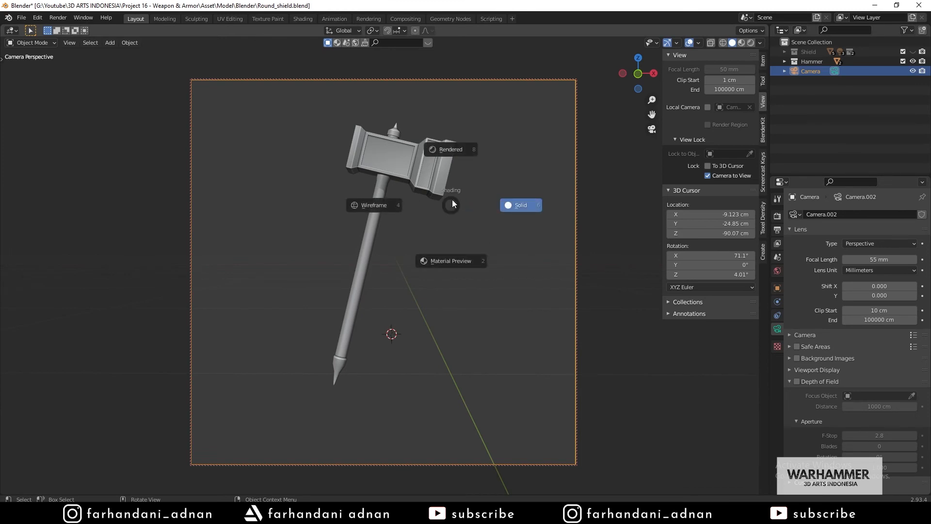
{"action": "left_click", "coordinate": [452, 204]}
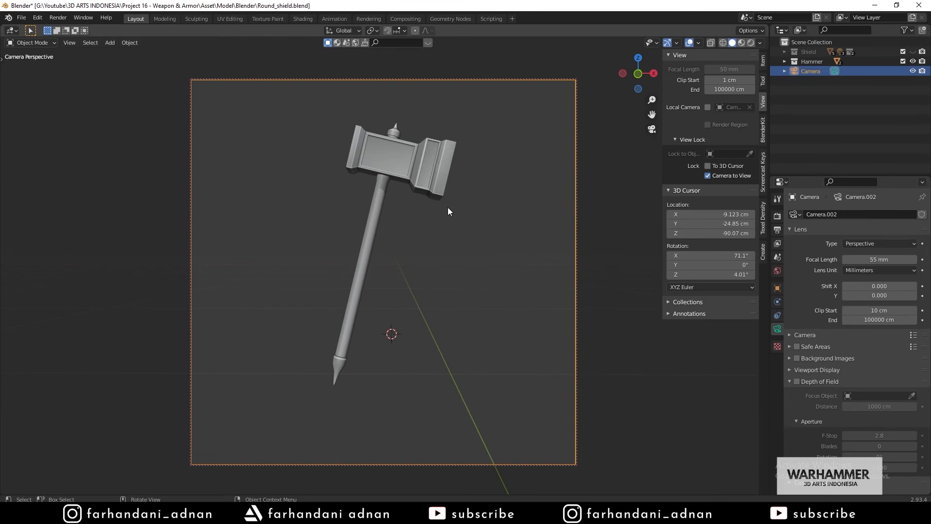
{"action": "key", "text": "z"}
{"action": "left_click", "coordinate": [450, 151]}
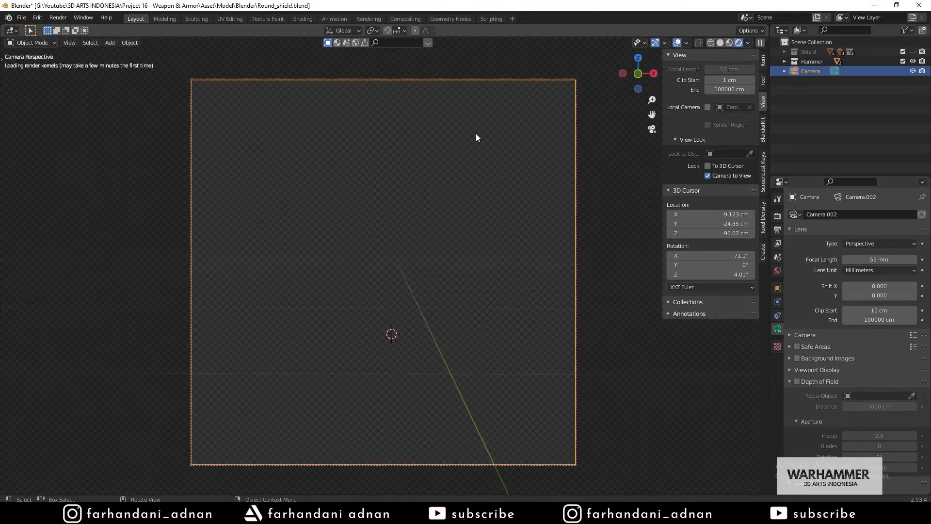
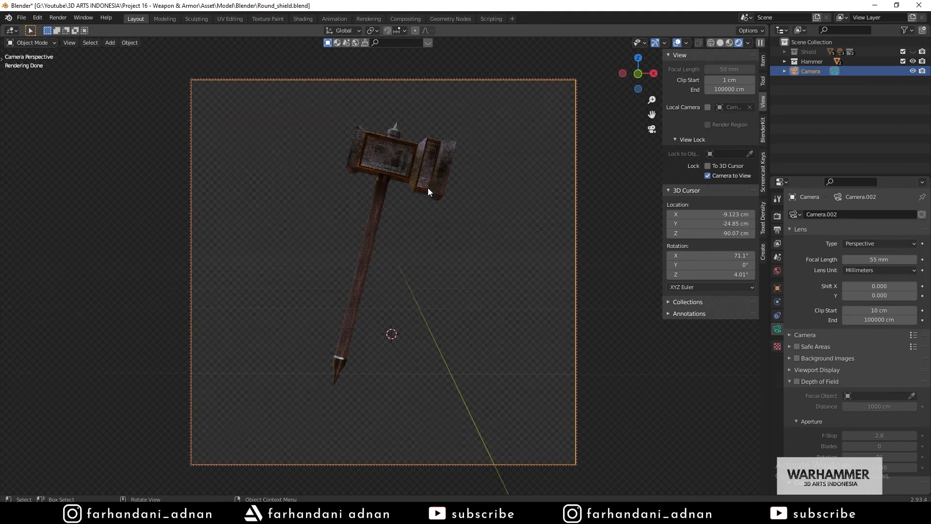
{"action": "left_click", "coordinate": [729, 175]}
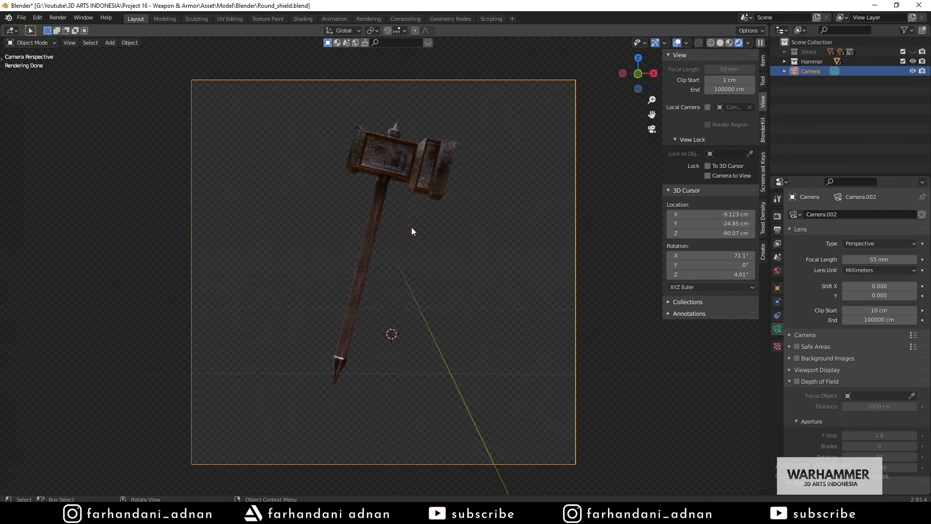
- Add a point light at the hammer head and move it horizontally about 61 cm in X and 37 cm in Y
{"action": "middle_click_drag", "start_coordinate": [420, 213], "coordinate": [381, 244]}
{"action": "right_click", "coordinate": [400, 208], "text": "shift"}
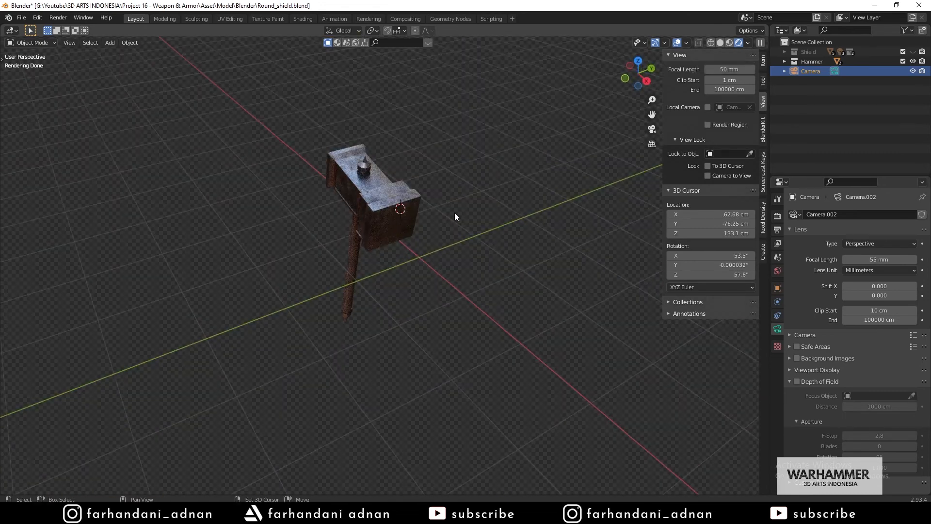
{"action": "key", "text": "shift+a"}
{"action": "mouse_move", "coordinate": [439, 191]}
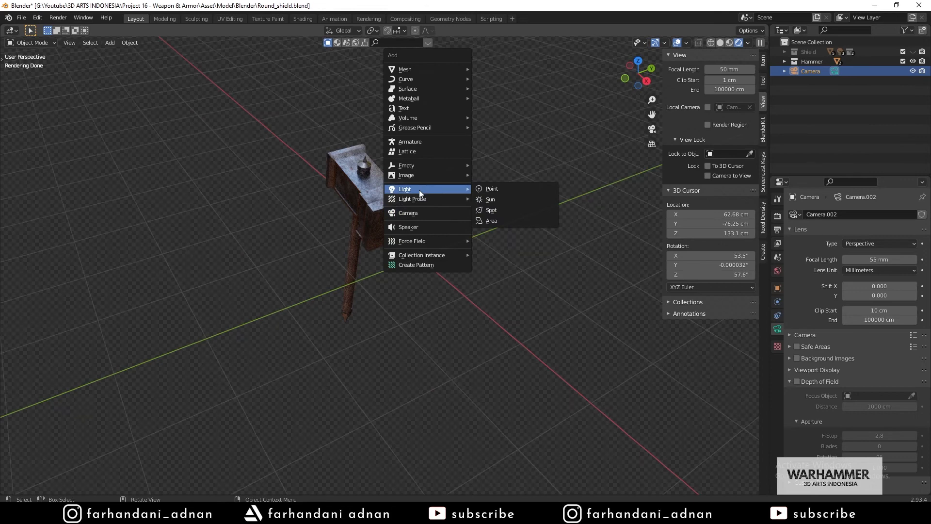
{"action": "left_click", "coordinate": [506, 190]}
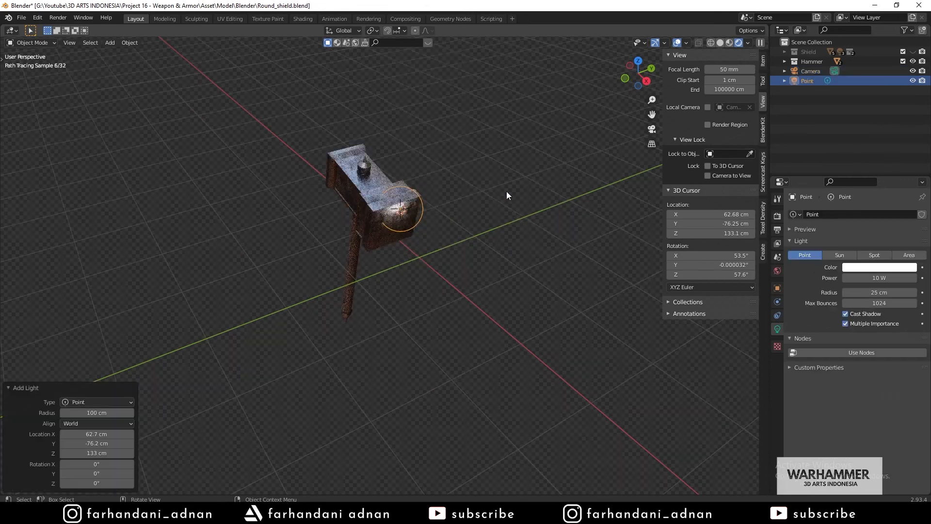
{"action": "key", "text": "g"}
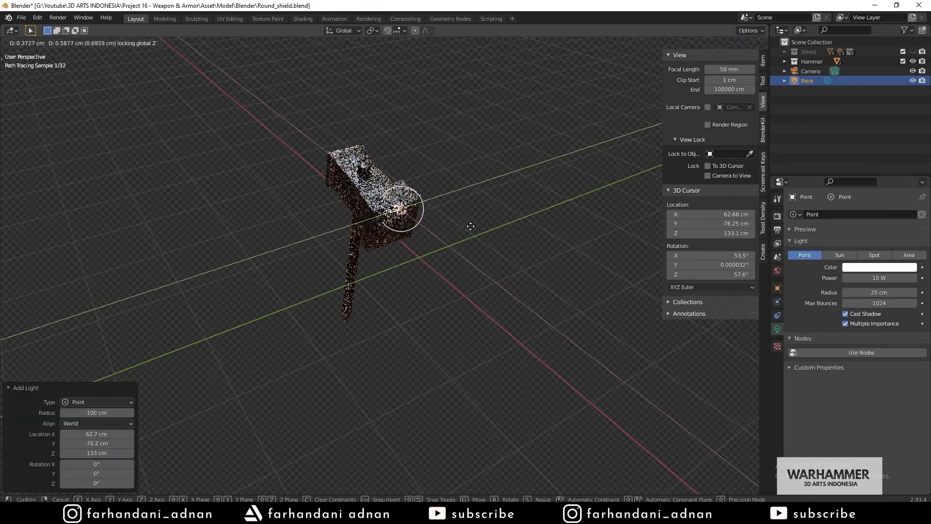
{"action": "left_click", "coordinate": [514, 245]}
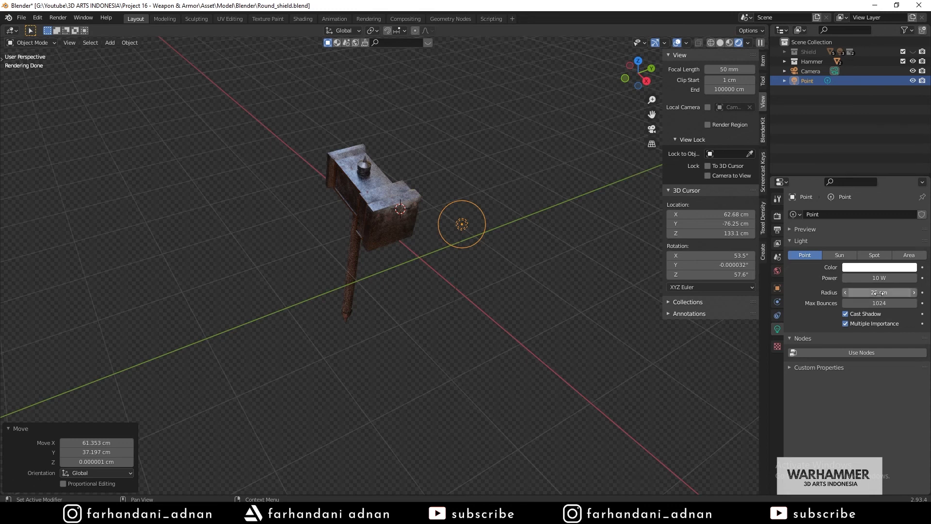
- Set the point light's radius to 10 cm
{"action": "left_click", "coordinate": [903, 291]}
{"action": "type", "text": "10"}
{"action": "key", "text": "Return"}
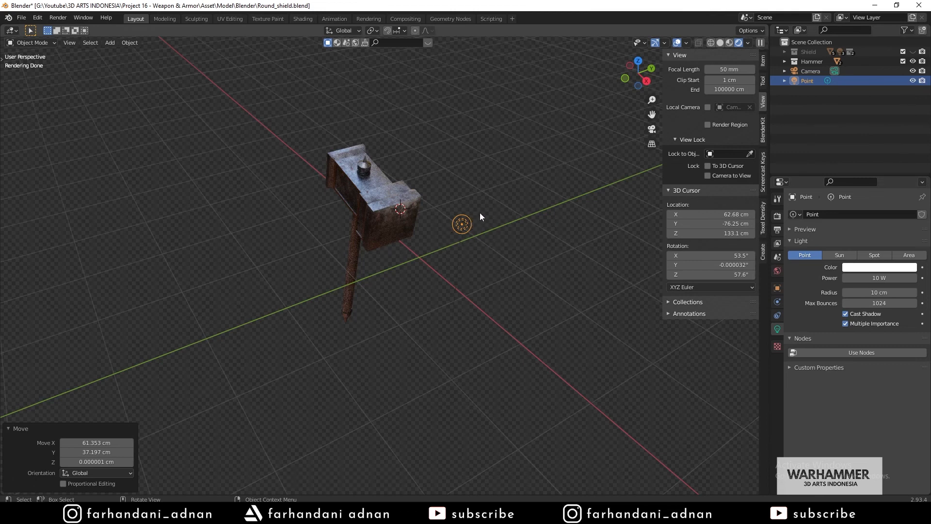
- Set the point light's power to 300 W and its color to a warm light yellow with hue 0.124 and saturation 0.677
{"action": "left_click", "coordinate": [882, 277]}
{"action": "type", "text": "30"}
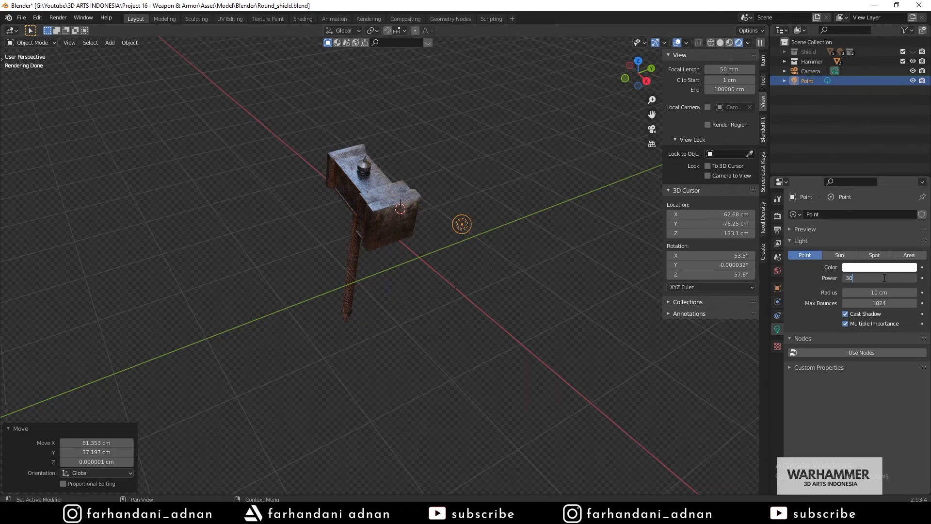
{"action": "type", "text": "0"}
{"action": "key", "text": "Return"}
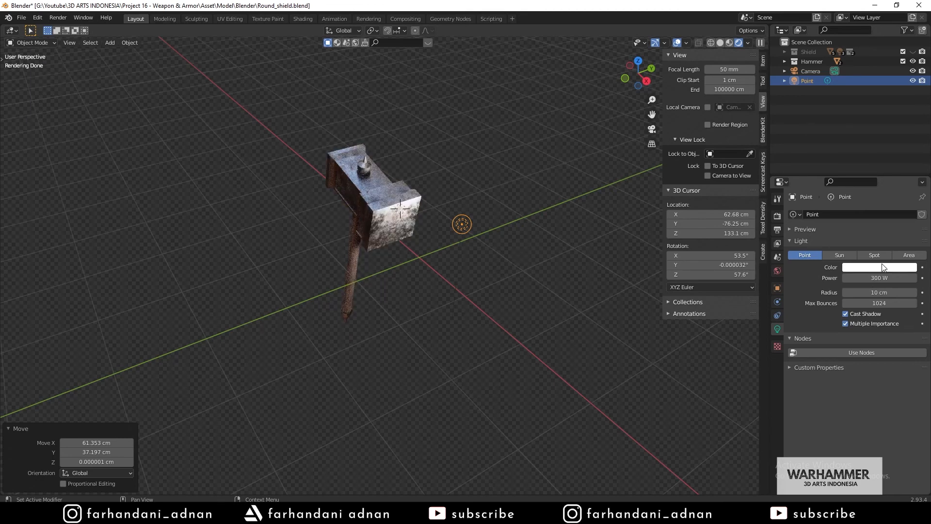
{"action": "left_click", "coordinate": [883, 267]}
{"action": "left_click_drag", "start_coordinate": [870, 169], "coordinate": [856, 183]}
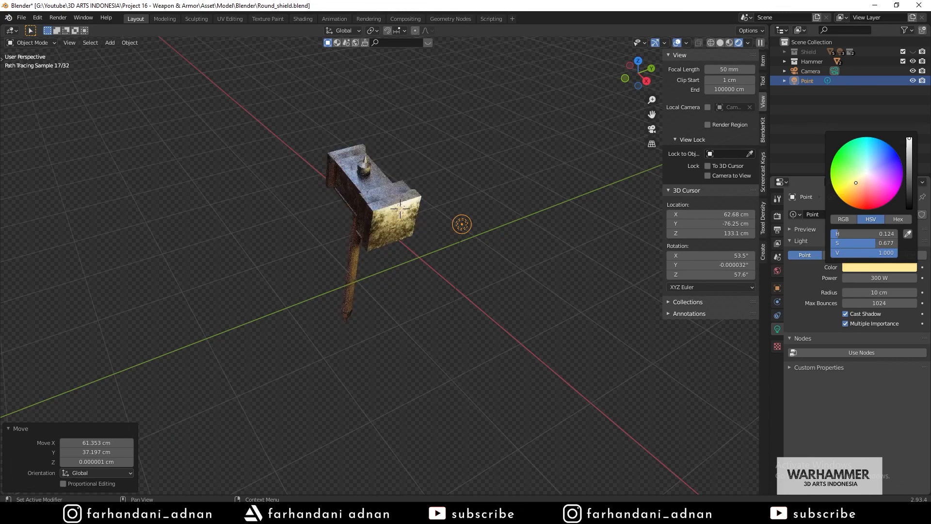
- From the camera view, move the light horizontally about -59 cm in X and -179 cm in Y
{"action": "key", "text": "KP_0"}
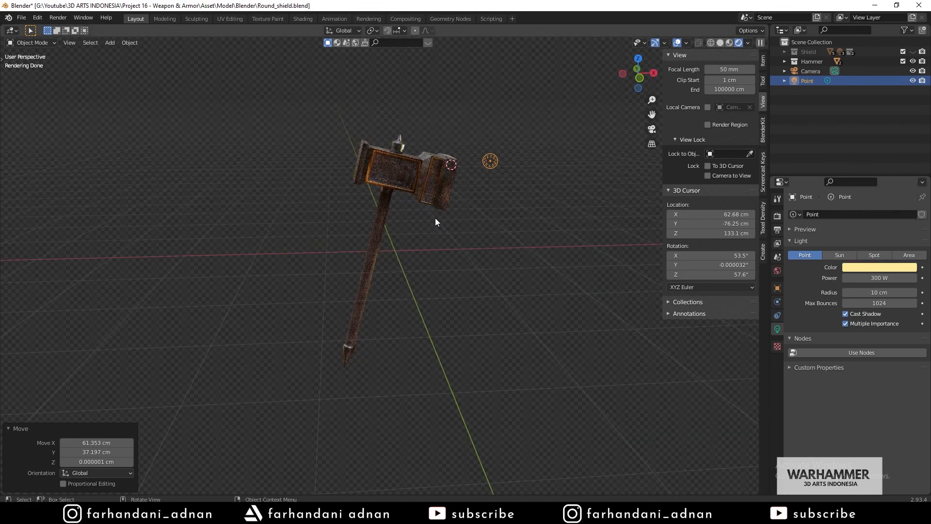
{"action": "key", "text": "g"}
{"action": "key", "text": "shift+z"}
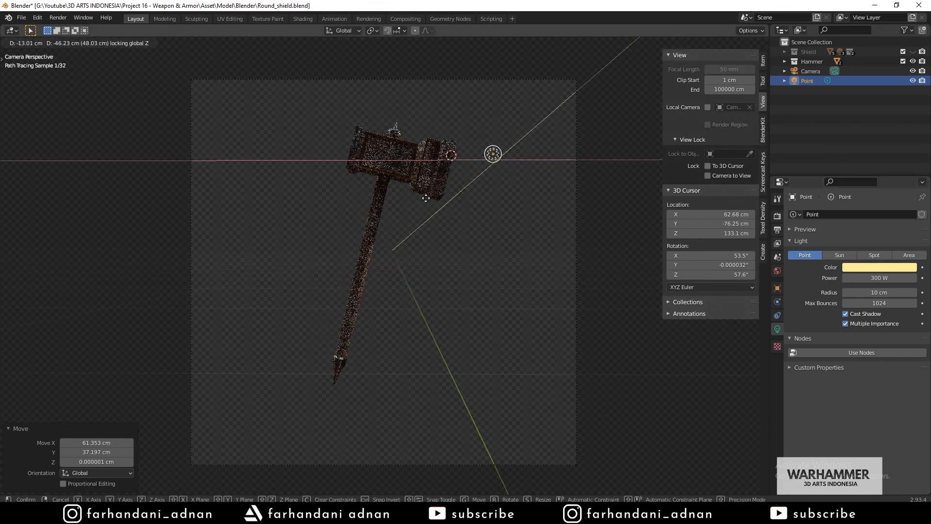
{"action": "left_click", "coordinate": [409, 180]}
- Move the light about 205 cm along Y so it sits behind the hammer head
{"action": "middle_click_drag", "start_coordinate": [500, 187], "coordinate": [413, 229]}
{"action": "key", "text": "g"}
{"action": "key", "text": "x"}
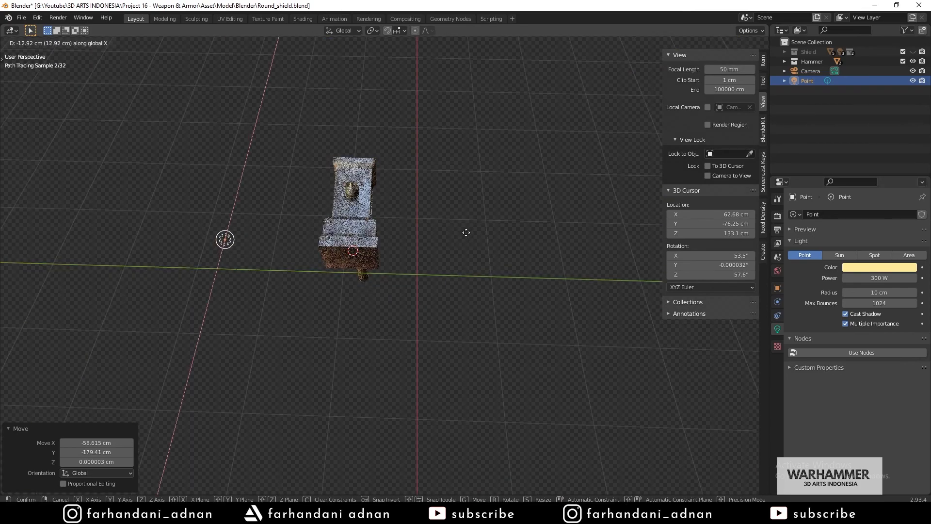
{"action": "key", "text": "y"}
{"action": "left_click", "coordinate": [603, 234]}
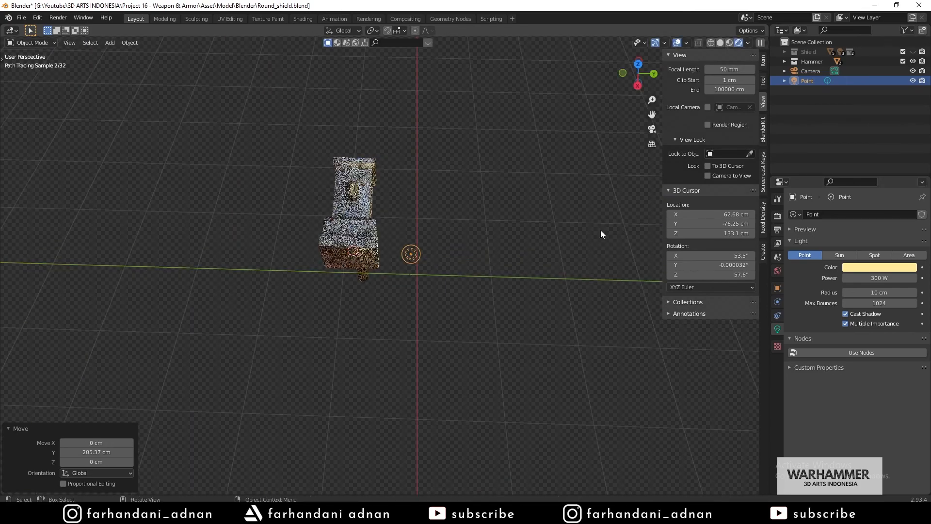
- Raise the light along Z by about 10 cm, and by about 30 cm more while looking through the camera
{"action": "middle_click_drag", "start_coordinate": [603, 233], "coordinate": [359, 202]}
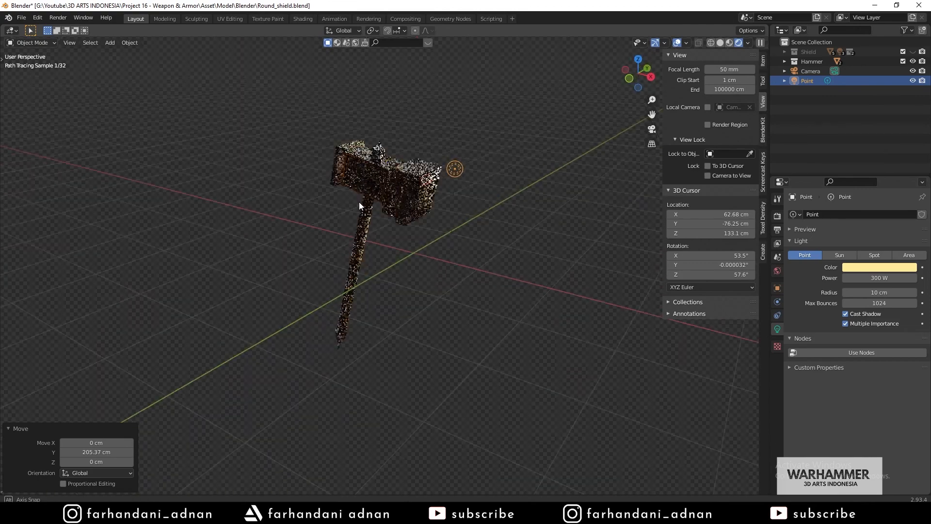
{"action": "key", "text": "g"}
{"action": "key", "text": "z"}
{"action": "left_click", "coordinate": [463, 194]}
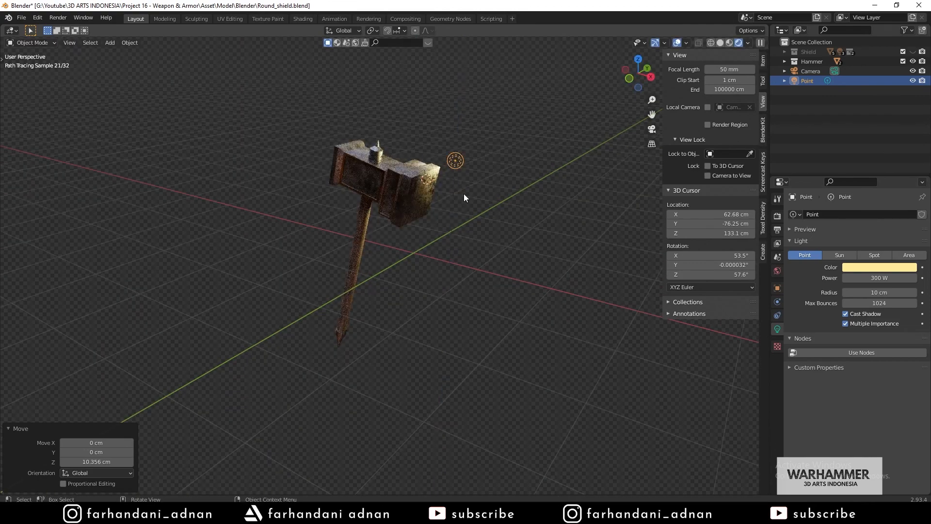
{"action": "key", "text": "KP_0"}
{"action": "key", "text": "g"}
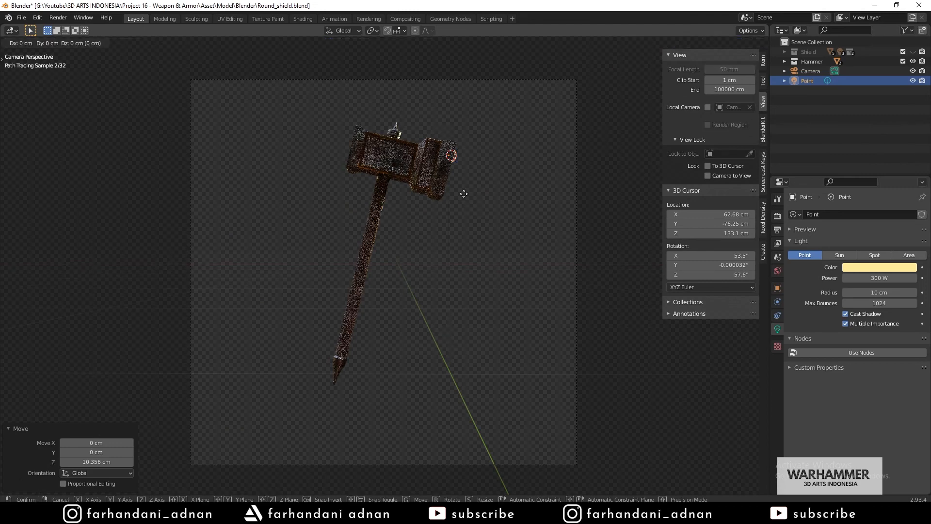
{"action": "key", "text": "z"}
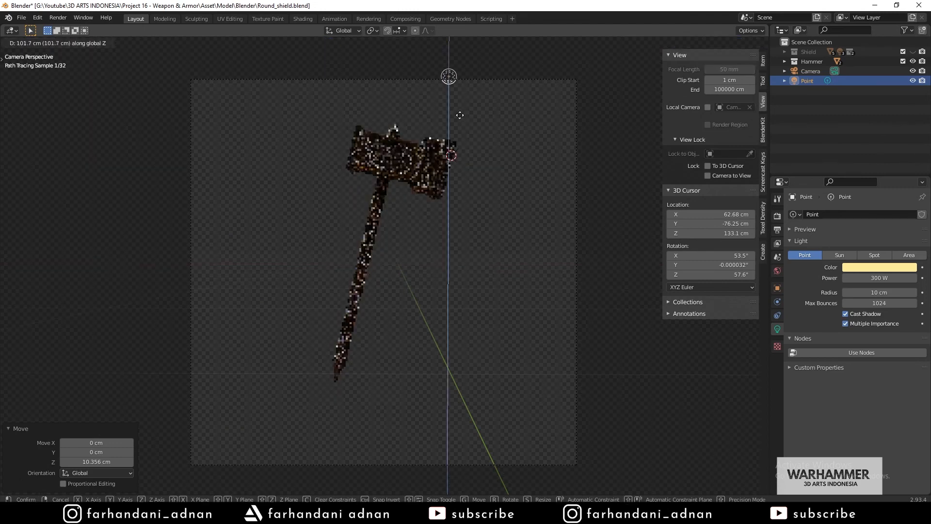
{"action": "left_click", "coordinate": [454, 171]}
- Shift the light horizontally about 8 cm in X and -26 cm in Y, keeping its height
{"action": "middle_click_drag", "start_coordinate": [454, 170], "coordinate": [391, 213]}
{"action": "key", "text": "g"}
{"action": "key", "text": "shift+z"}
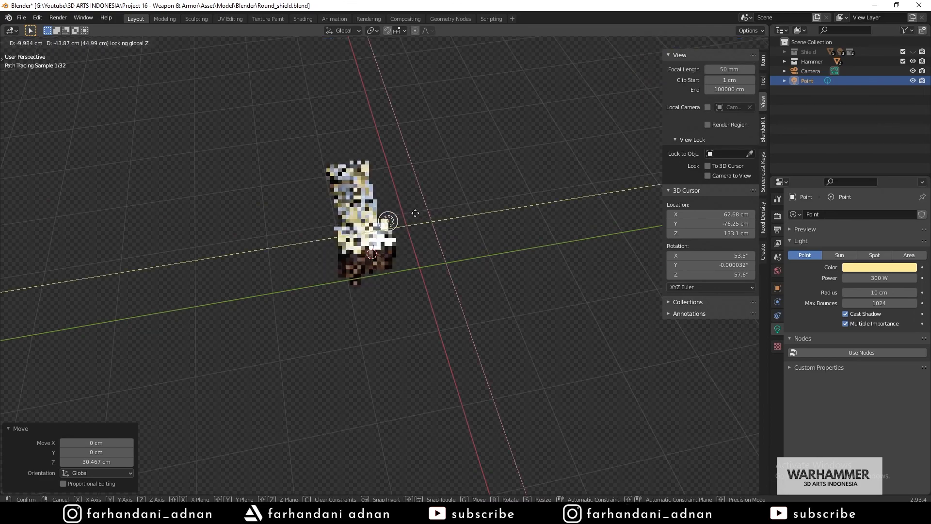
{"action": "left_click", "coordinate": [434, 223]}
{"action": "middle_click_drag", "start_coordinate": [297, 244], "coordinate": [388, 185]}
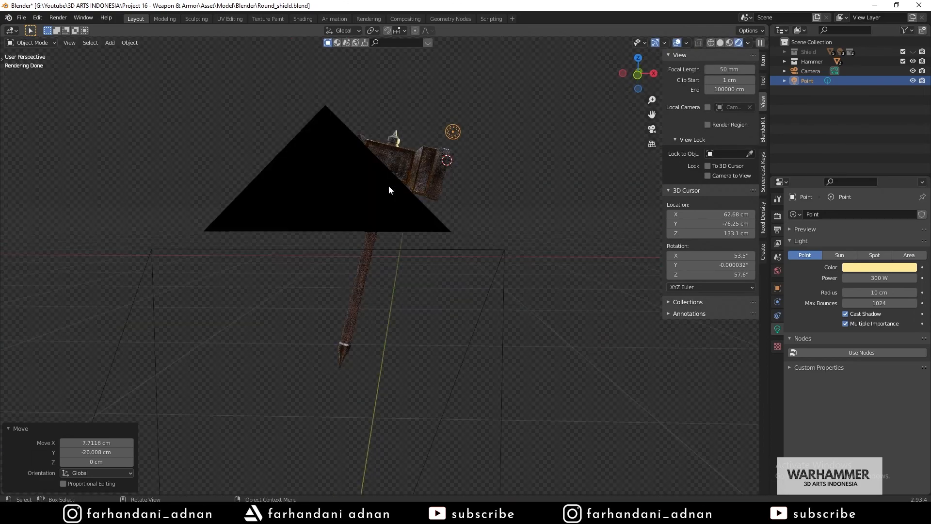
- Duplicate the point light to the hammer's opposite side, about -239 cm in X and 51 cm in Y, and lower the copy about 79 cm
{"action": "mouse_move", "coordinate": [412, 174]}
{"action": "middle_mouse_down"}
{"action": "mouse_move", "coordinate": [347, 211]}
{"action": "mouse_move", "coordinate": [188, 214]}
{"action": "mouse_move", "coordinate": [420, 212]}
{"action": "mouse_move", "coordinate": [397, 212]}
{"action": "middle_mouse_up"}
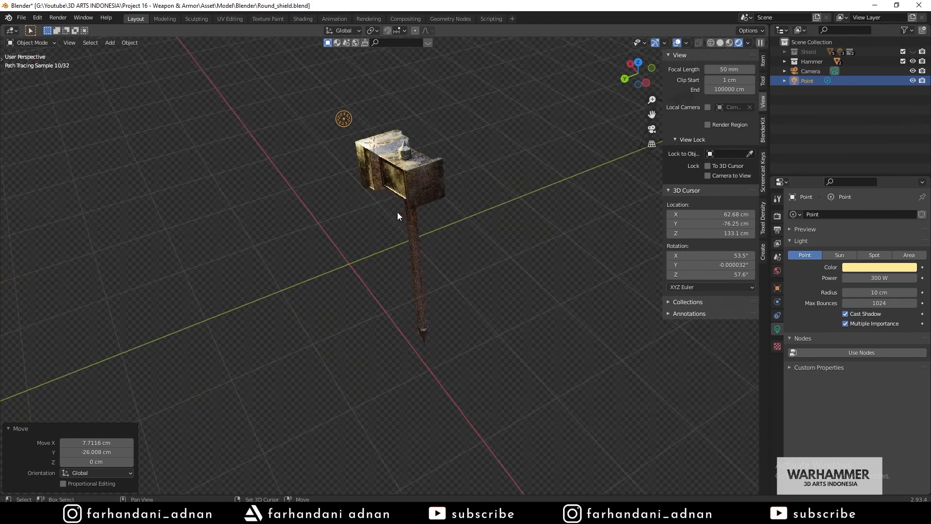
{"action": "key", "text": "shift+d"}
{"action": "key", "text": "z"}
{"action": "left_click", "coordinate": [463, 335]}
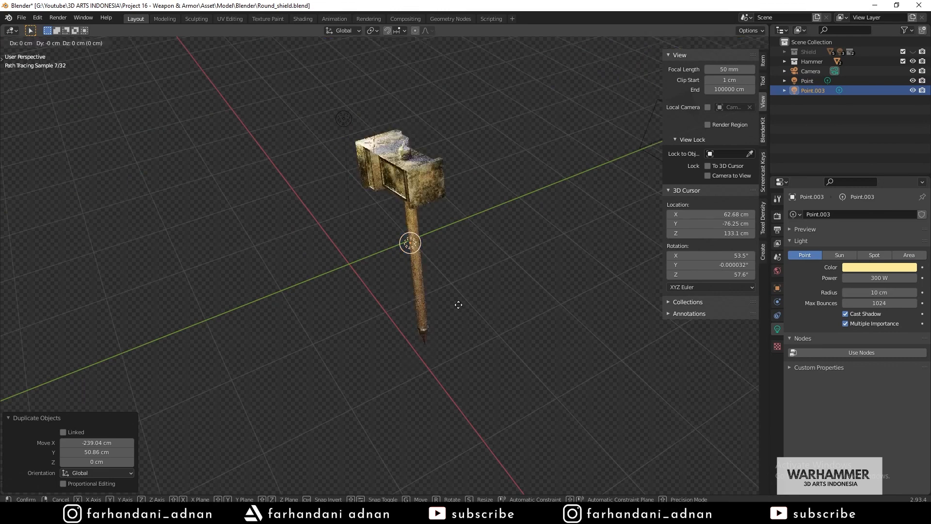
{"action": "key", "text": "g"}
{"action": "key", "text": "z"}
{"action": "left_click", "coordinate": [455, 326]}
- From the camera view, move the duplicated light horizontally about -121 cm in X and 576 cm in Y
{"action": "key", "text": "KP_0"}
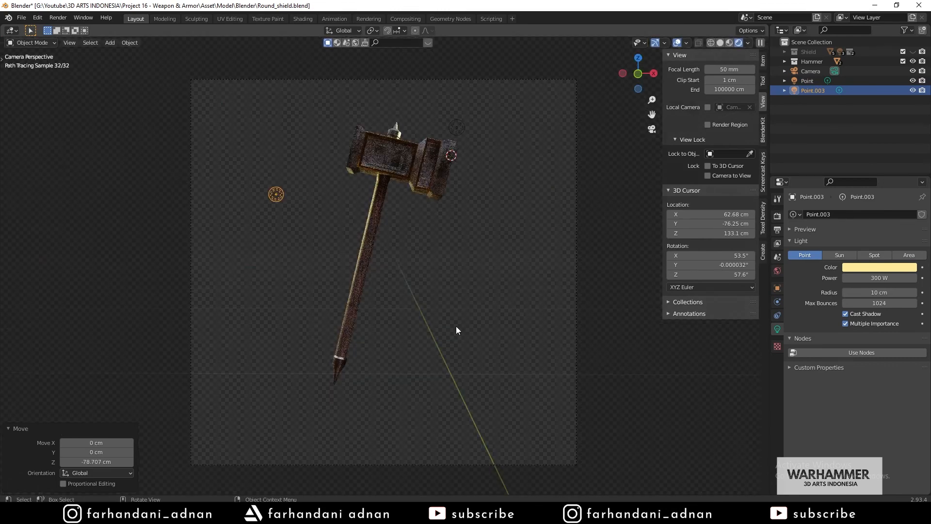
{"action": "left_click", "coordinate": [863, 267]}
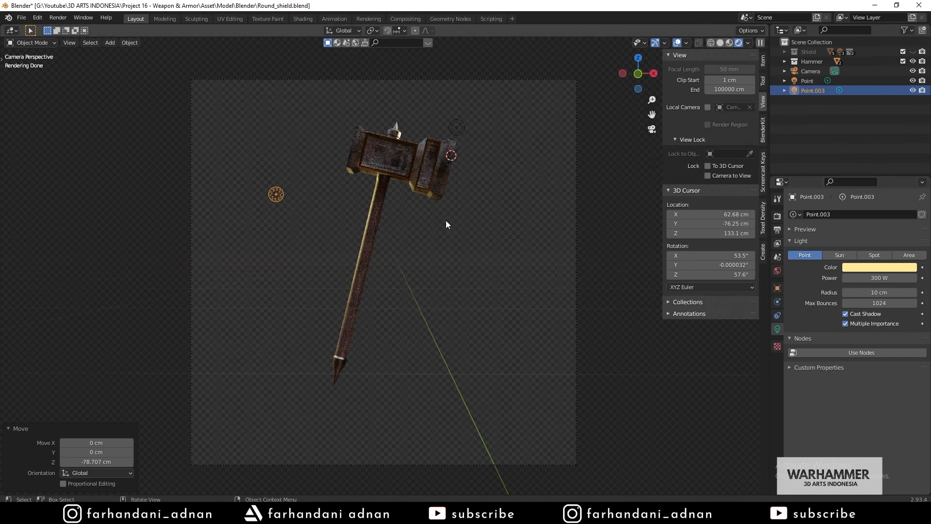
{"action": "key", "text": "g"}
{"action": "key", "text": "shift+z"}
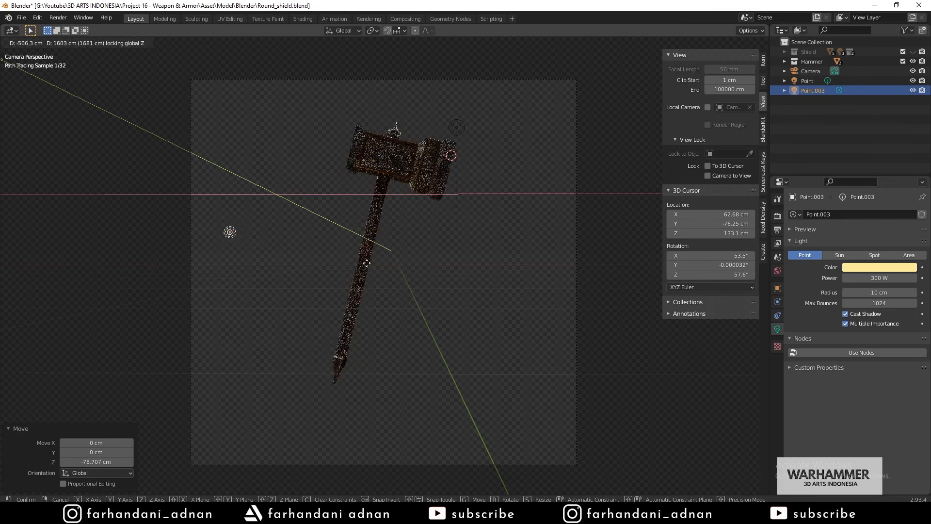
{"action": "left_click", "coordinate": [411, 247]}
- Bring the duplicated light back toward the hammer, about -625 cm along Y
{"action": "middle_click_drag", "start_coordinate": [367, 210], "coordinate": [428, 255]}
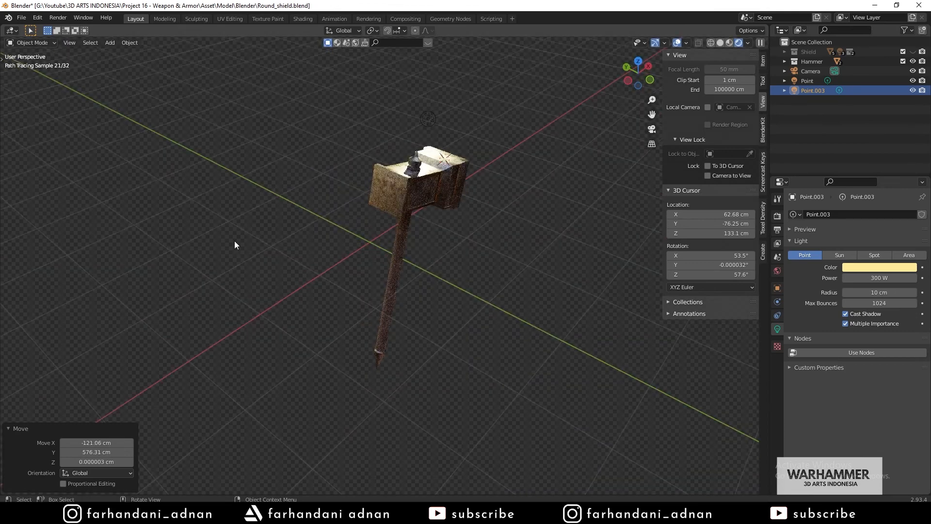
{"action": "scroll", "coordinate": [243, 242], "scroll_direction": "down", "scroll_amount": 3}
{"action": "key", "text": "g"}
{"action": "key", "text": "x"}
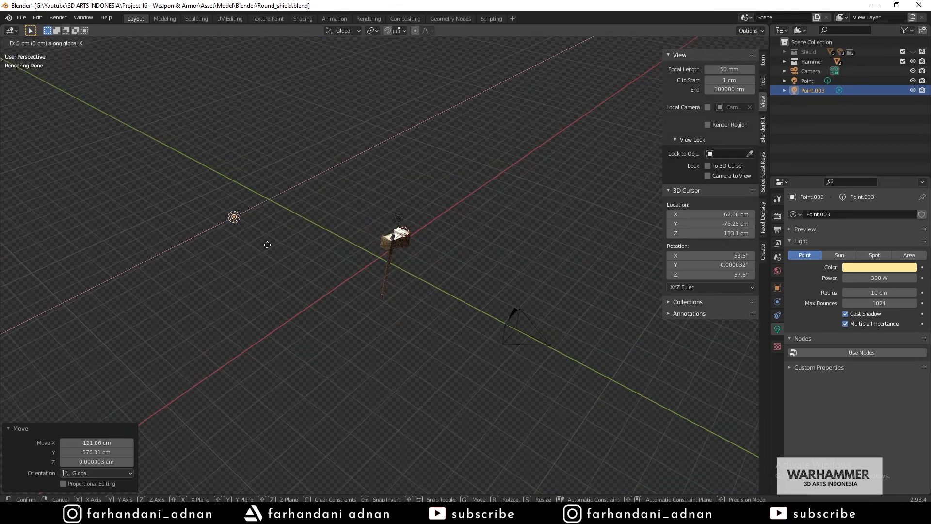
{"action": "key", "text": "y"}
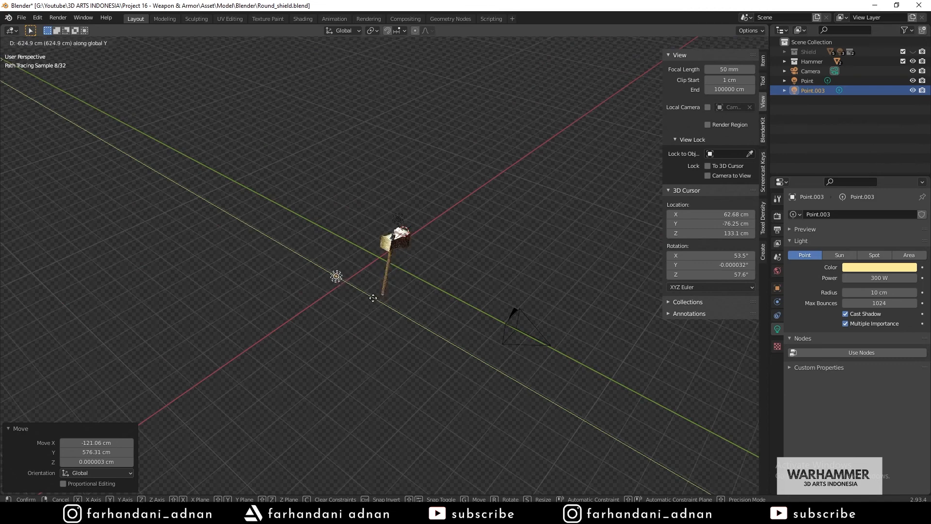
{"action": "left_click", "coordinate": [373, 298]}
- Through the camera view, move the duplicated light about 200 cm along X, closer to the hammer's handle
{"action": "key", "text": "KP_0"}
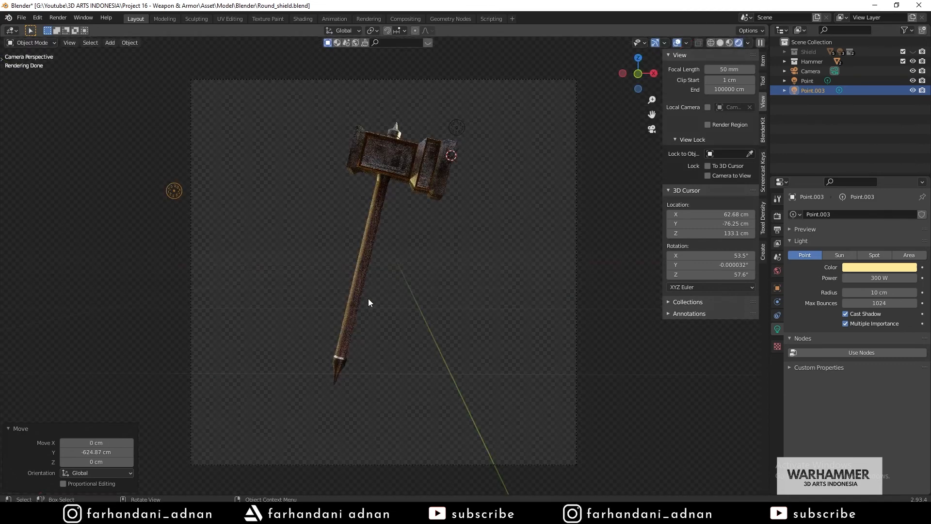
{"action": "key", "text": "g"}
{"action": "key", "text": "x"}
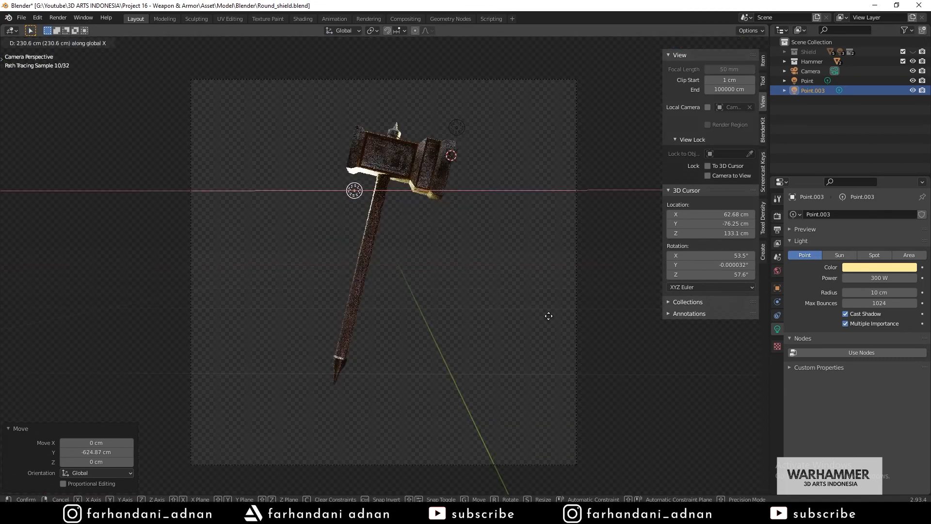
{"action": "left_click", "coordinate": [525, 319]}
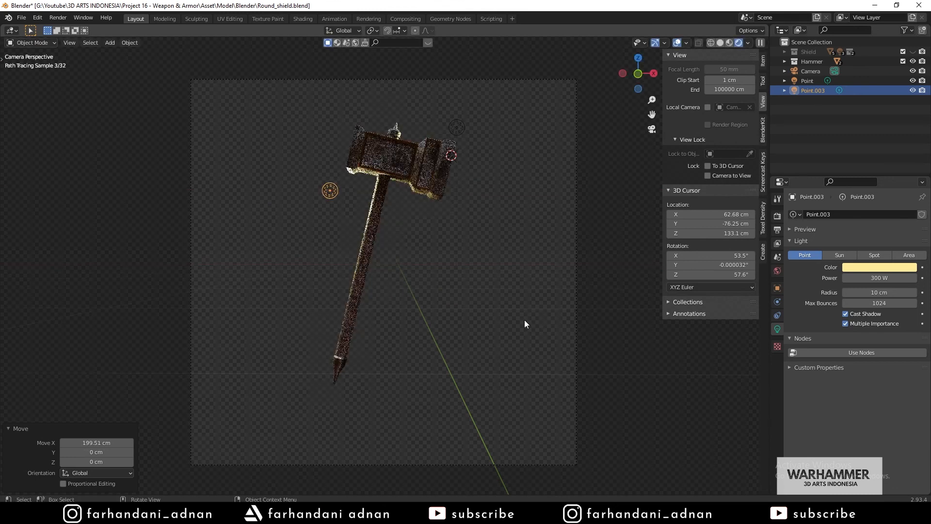
- Lower the duplicated light beside the hammer's handle about 68 cm along Z
{"action": "key", "text": "g"}
{"action": "key", "text": "z"}
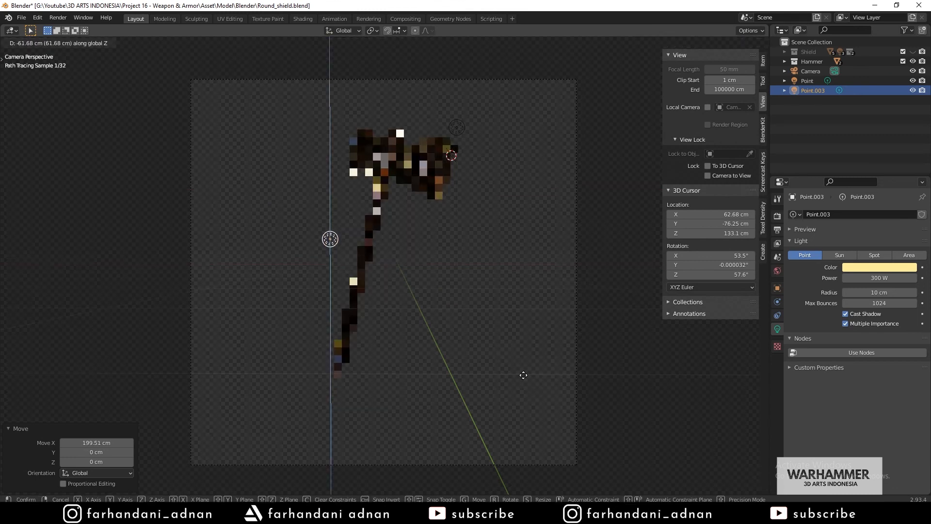
{"action": "left_click", "coordinate": [523, 373]}
- Set the lowered light's power to 100 W and change its color to pink
{"action": "double_click", "coordinate": [886, 278]}
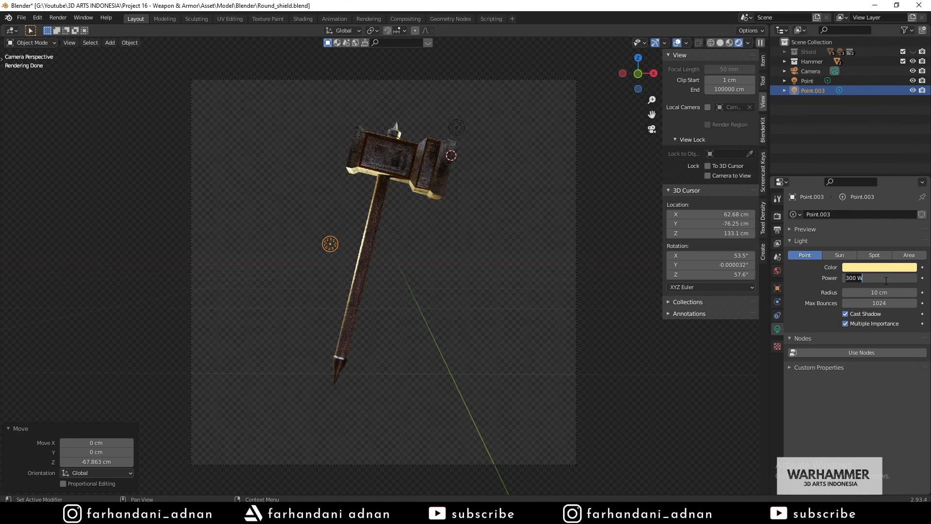
{"action": "type", "text": "200"}
{"action": "key", "text": "Return"}
{"action": "double_click", "coordinate": [886, 281]}
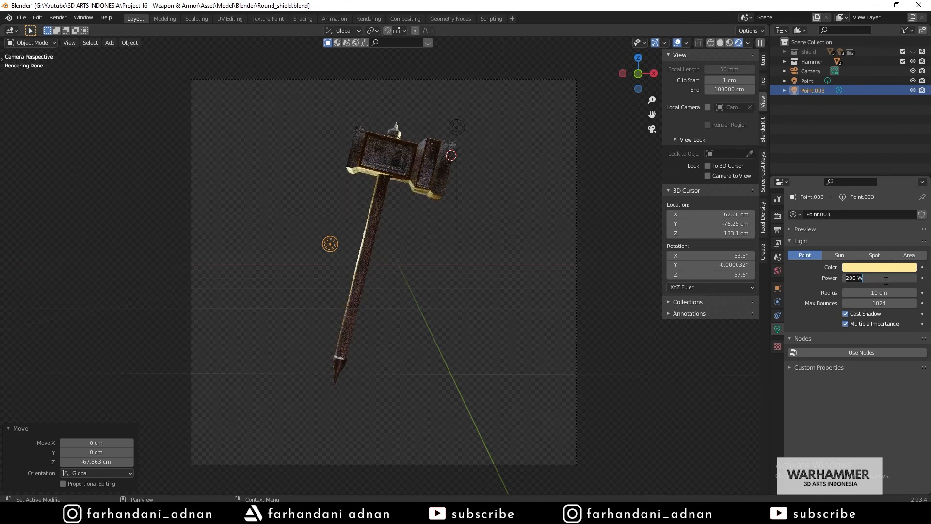
{"action": "type", "text": "100"}
{"action": "key", "text": "Return"}
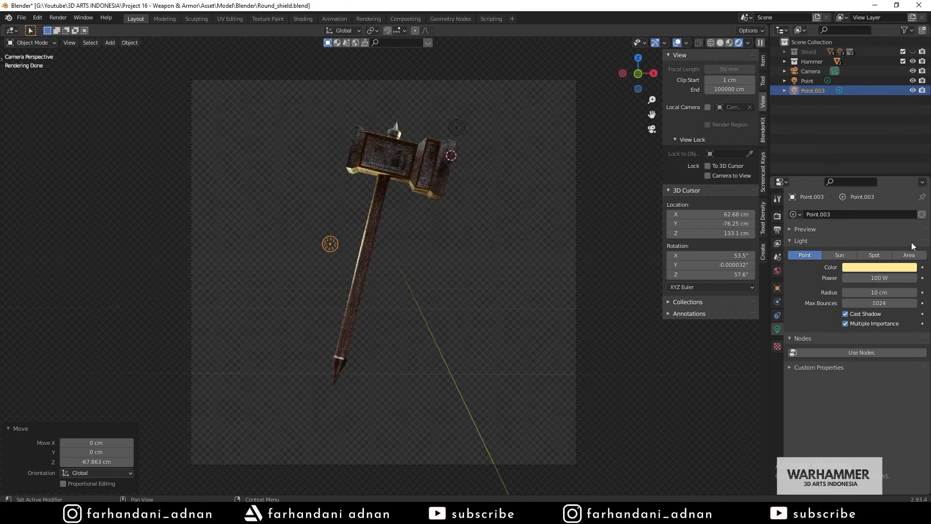
{"action": "left_click", "coordinate": [886, 267]}
{"action": "mouse_move", "coordinate": [858, 182]}
{"action": "left_mouse_down"}
{"action": "mouse_move", "coordinate": [883, 179]}
{"action": "mouse_move", "coordinate": [868, 178]}
{"action": "left_mouse_up"}
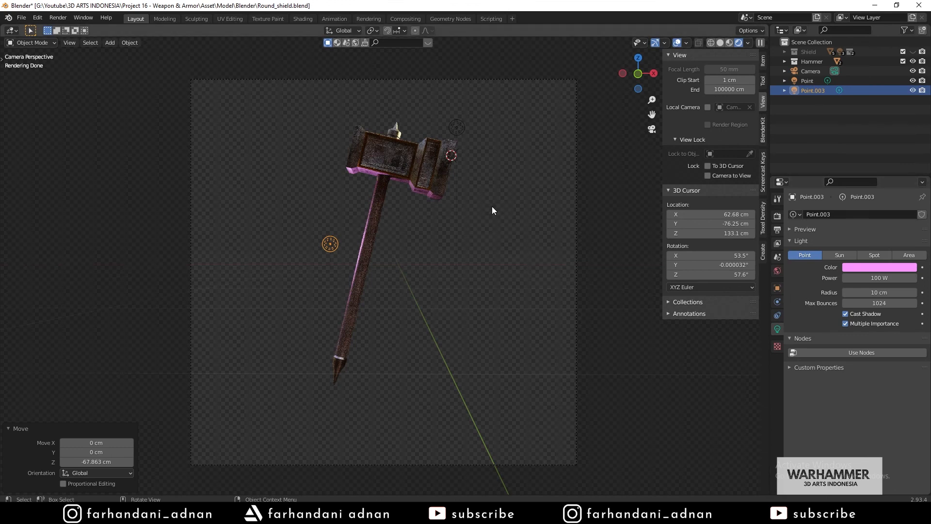
- Select the original yellow point light near the hammer's head
{"action": "middle_click_drag", "start_coordinate": [492, 209], "coordinate": [436, 217]}
{"action": "left_click", "coordinate": [436, 157]}
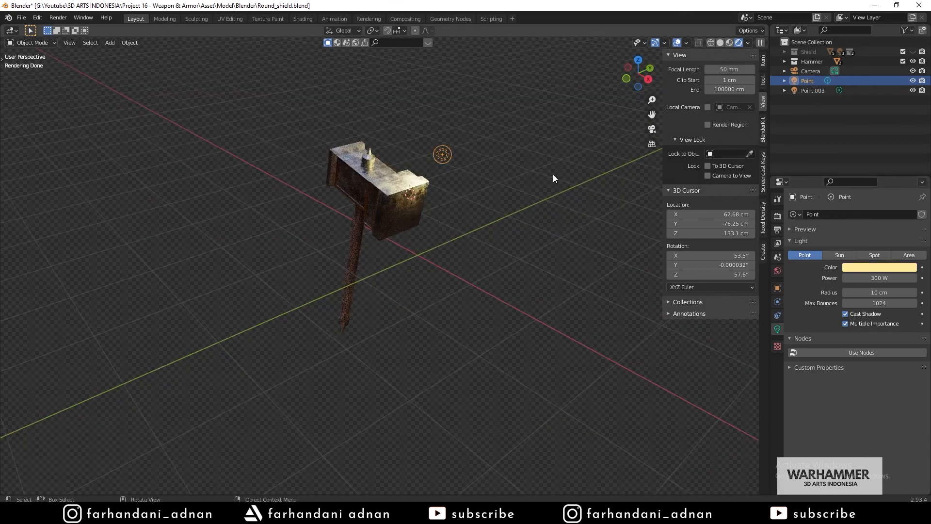
{"action": "key", "text": "g"}
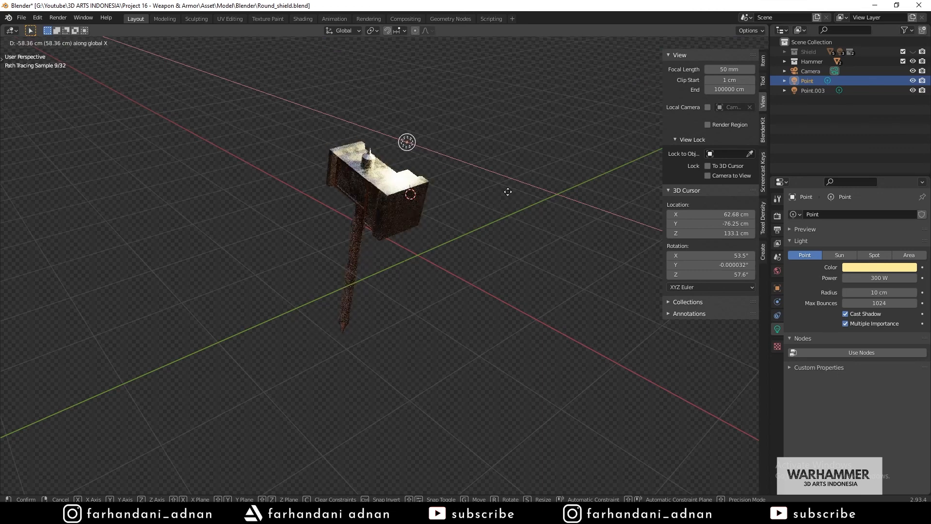
{"action": "key", "text": "y"}
{"action": "left_click", "coordinate": [510, 205]}
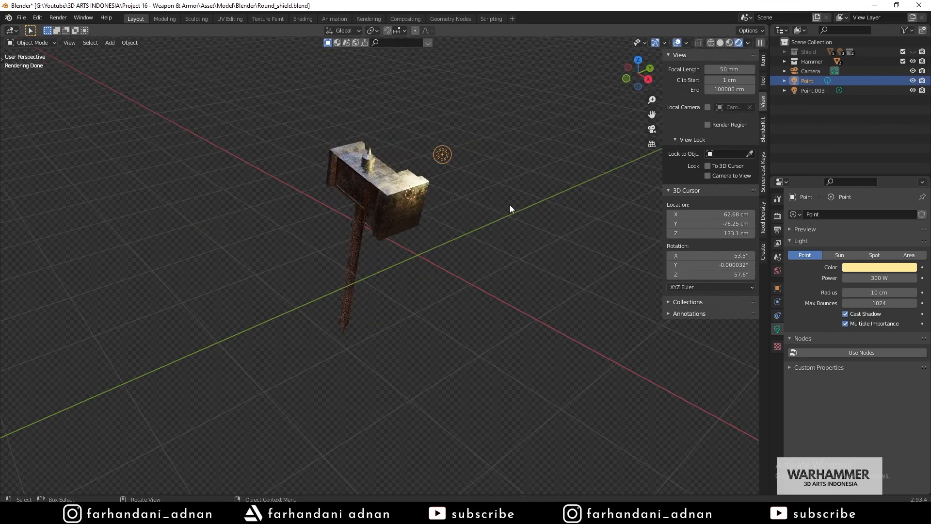
- Duplicate the yellow point light and place the copy about -351 cm along Y, in front of the hammer
{"action": "key", "text": "shift+d"}
{"action": "key", "text": "y"}
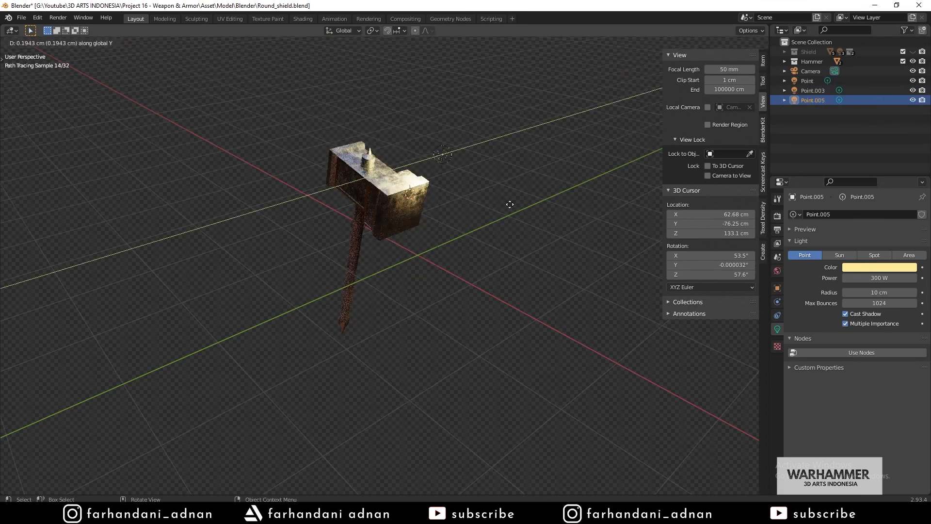
{"action": "left_click", "coordinate": [185, 322]}
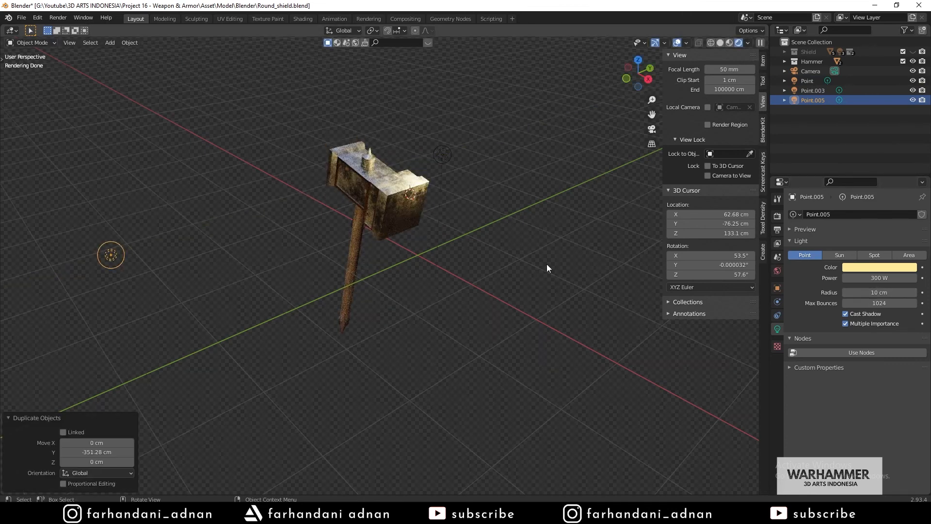
- From the camera view, set the new front light's power to 50 W and compare the lighting with it hidden and shown
{"action": "key", "text": "KP_0"}
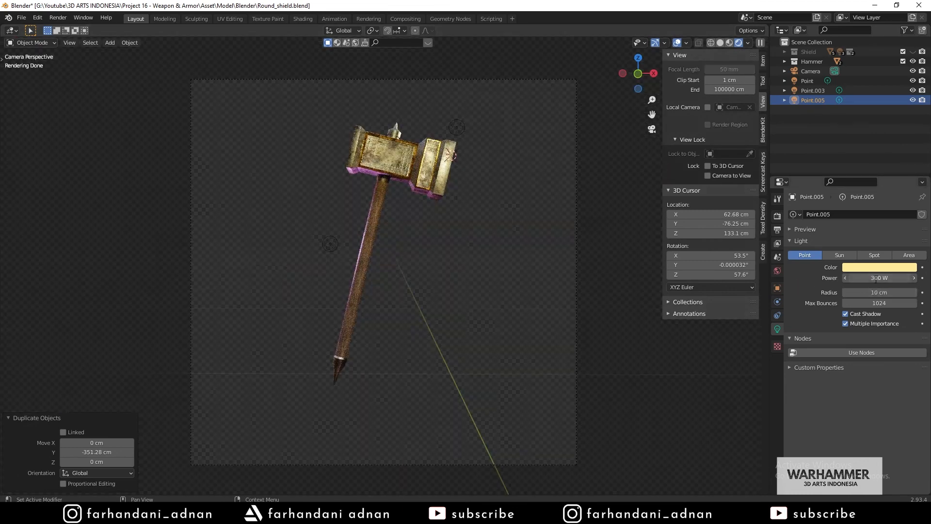
{"action": "left_click_drag", "start_coordinate": [875, 278], "coordinate": [875, 278]}
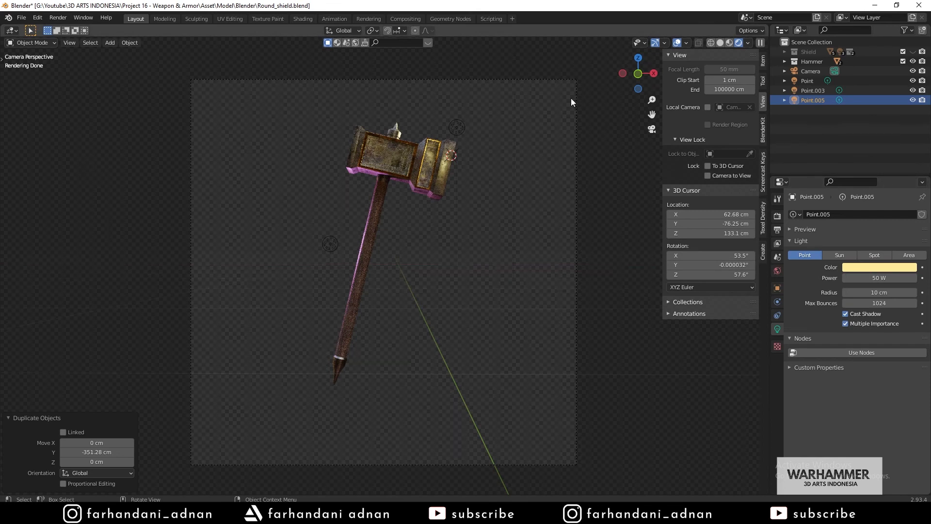
{"action": "key", "text": "h"}
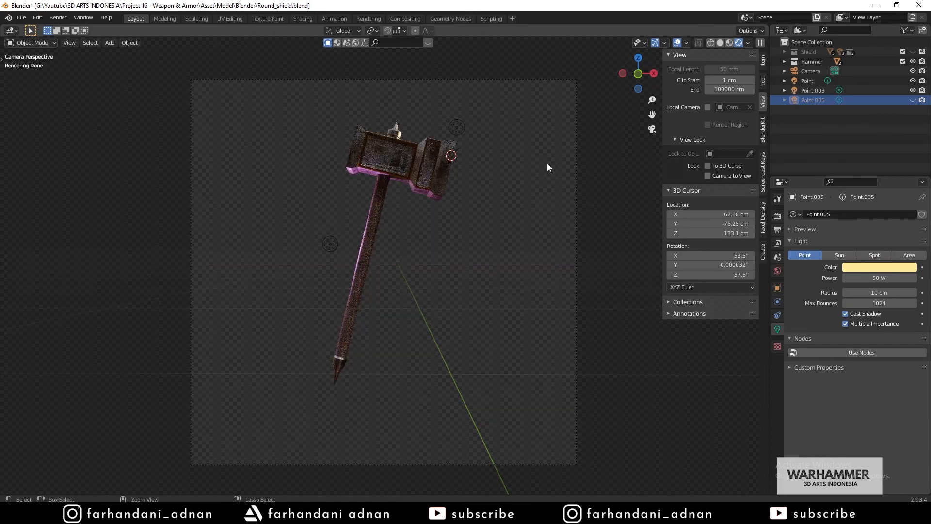
{"action": "key", "text": "alt+h"}
- Select the front point light again and set its radius to 25 cm
{"action": "middle_click_drag", "start_coordinate": [538, 160], "coordinate": [496, 165]}
{"action": "key", "text": "alt+a"}
{"action": "left_click", "coordinate": [430, 168]}
{"action": "left_click", "coordinate": [533, 185]}
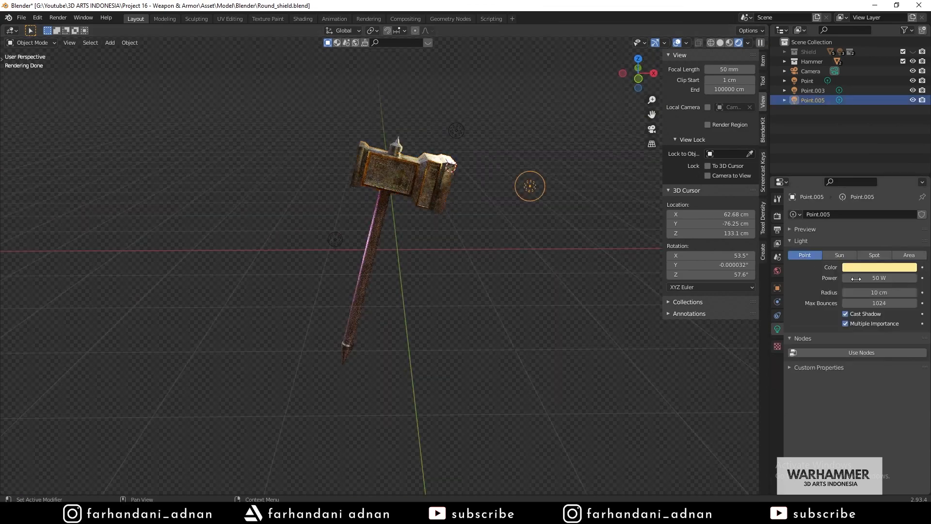
{"action": "left_click", "coordinate": [886, 290]}
{"action": "type", "text": "25"}
{"action": "key", "text": "Return"}
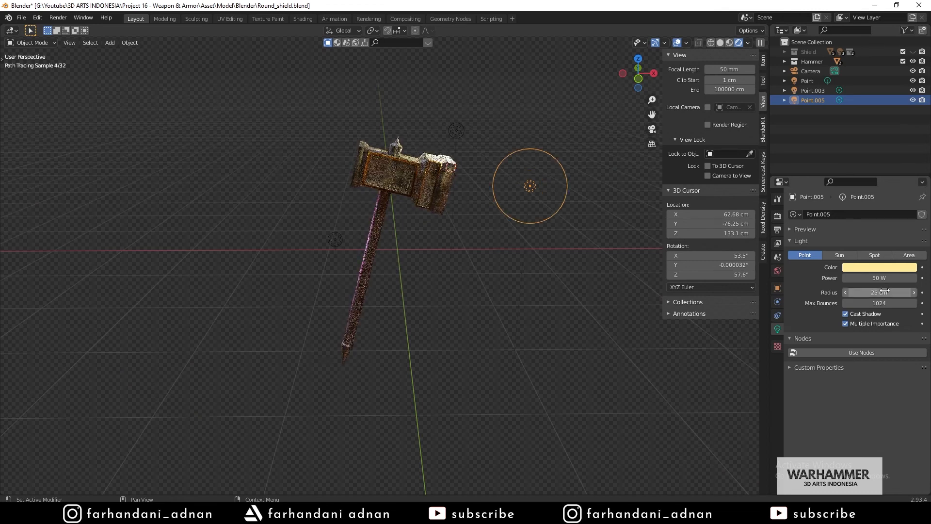
- Return to the camera view, deselect the light and save the file
{"action": "key", "text": "KP_0"}
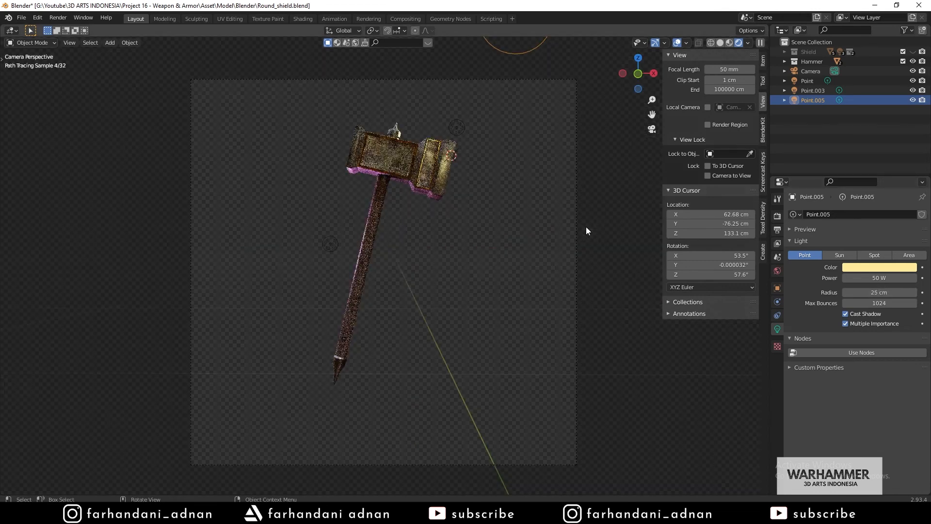
{"action": "left_click", "coordinate": [468, 216]}
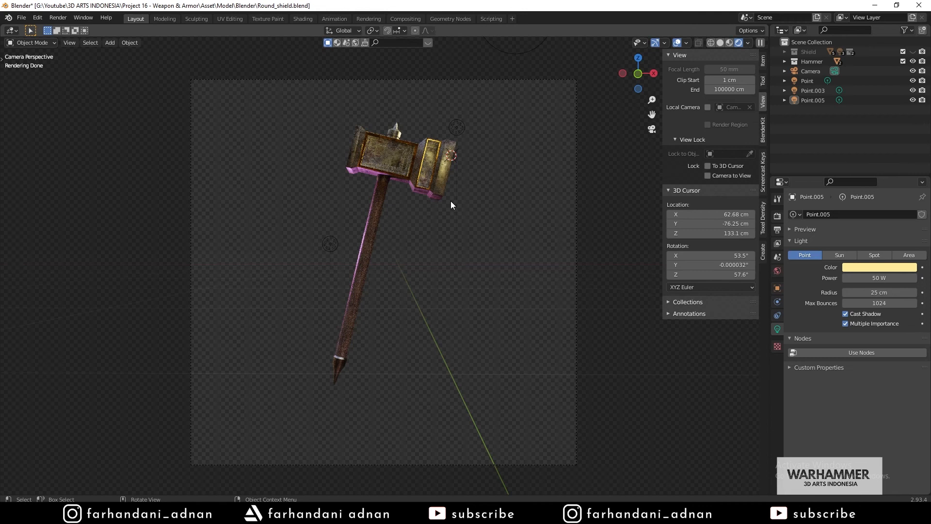
{"action": "key", "text": "ctrl+s"}
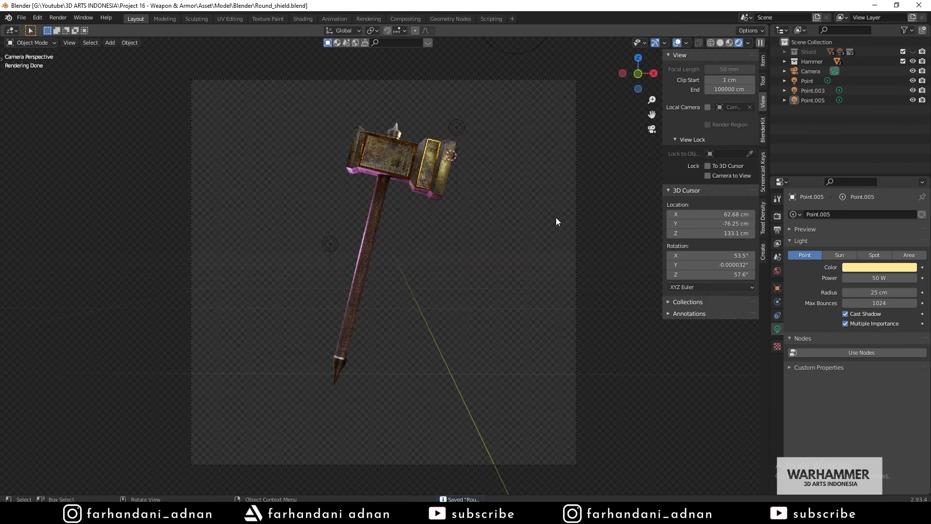
- Review the output dimensions and file settings, and expand the Cycles sampling settings
{"action": "left_click", "coordinate": [777, 230]}
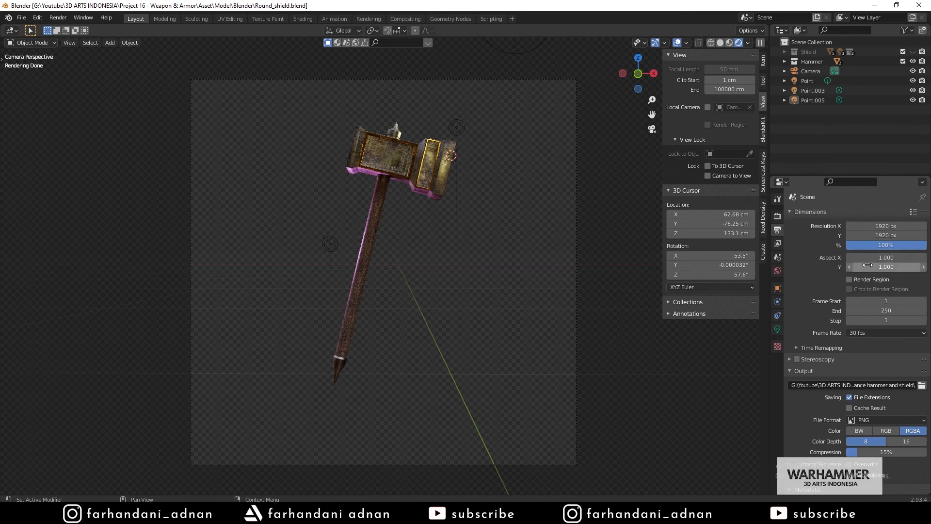
{"action": "scroll", "coordinate": [811, 319], "scroll_direction": "down", "scroll_amount": 1}
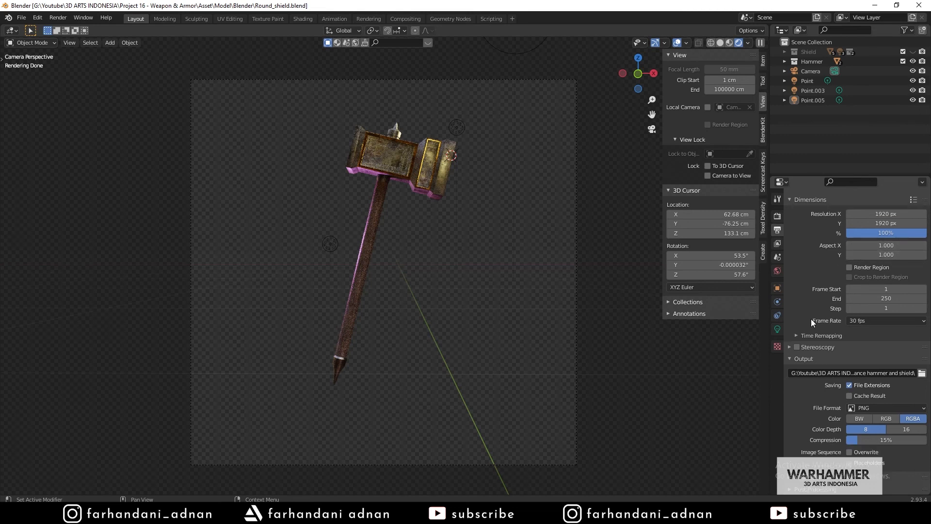
{"action": "scroll", "coordinate": [812, 311], "scroll_direction": "up", "scroll_amount": 1}
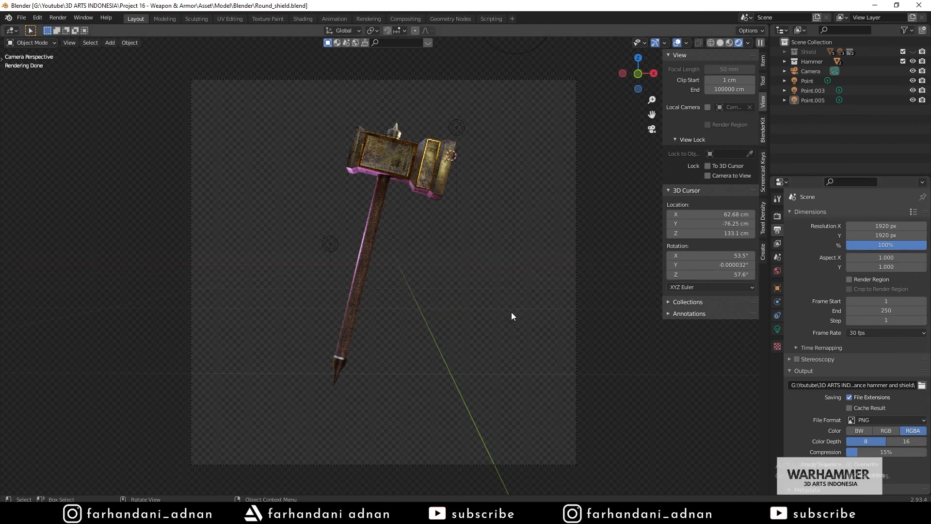
{"action": "left_click", "coordinate": [798, 372]}
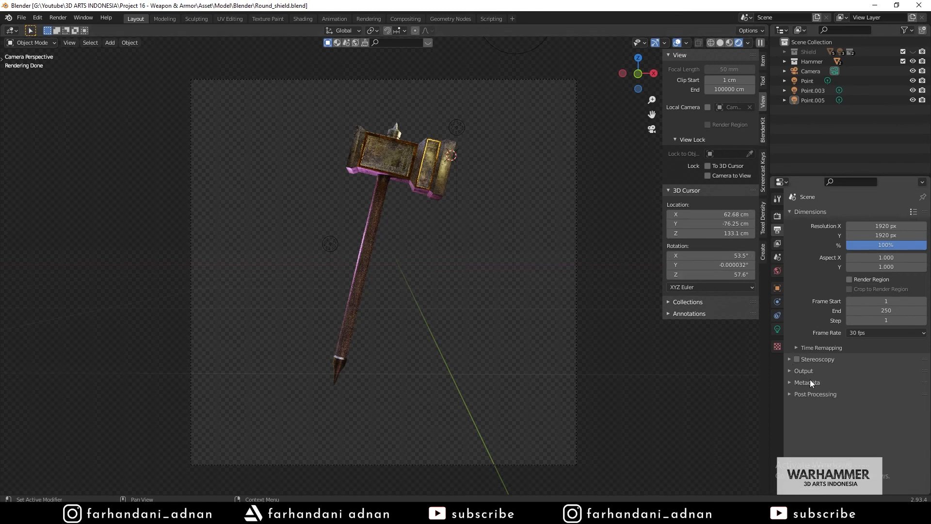
{"action": "left_click", "coordinate": [777, 243]}
{"action": "left_click", "coordinate": [777, 230]}
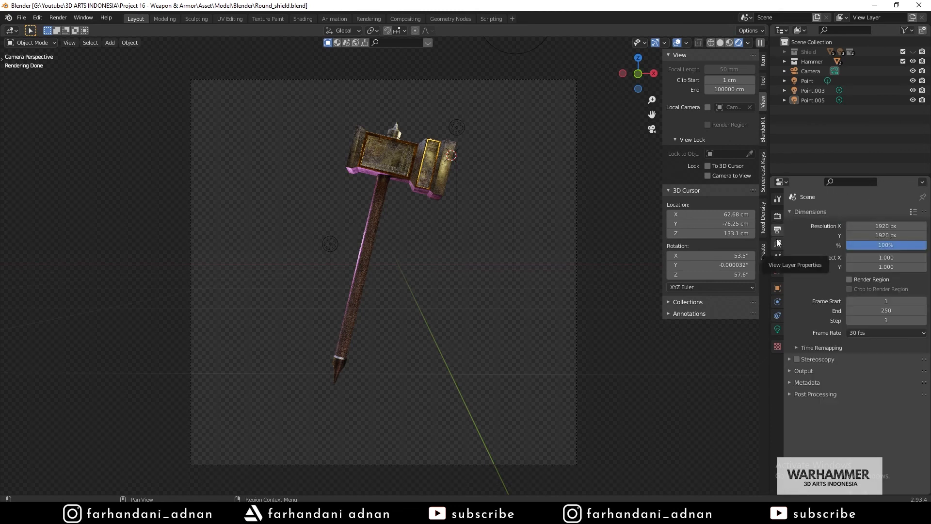
{"action": "left_click", "coordinate": [777, 217]}
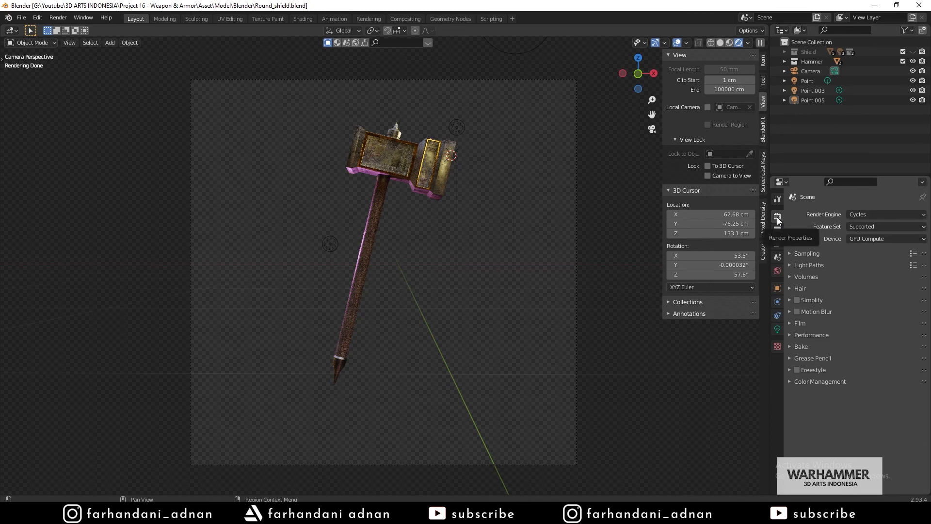
{"action": "left_click", "coordinate": [806, 253]}
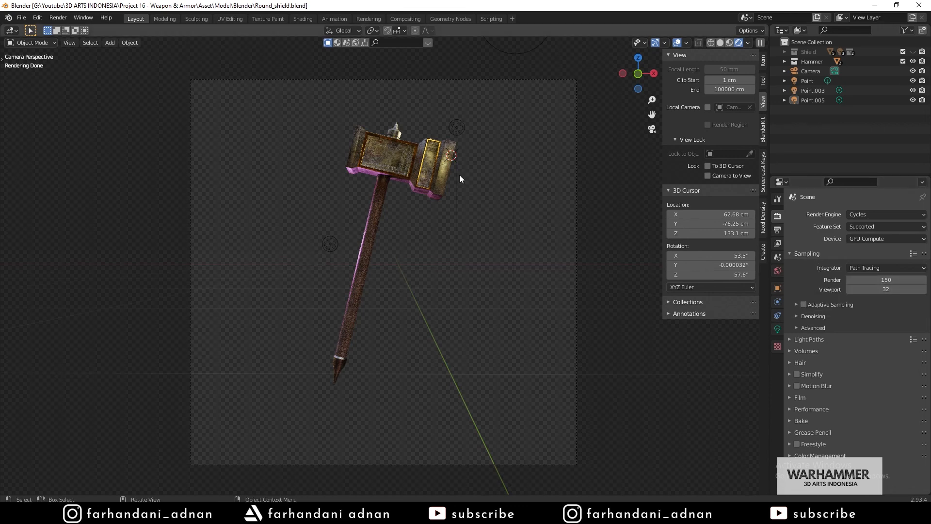
- Compare the hammer in Solid and Rendered viewport shading from the camera view, ending in Rendered shading
{"action": "key", "text": "z"}
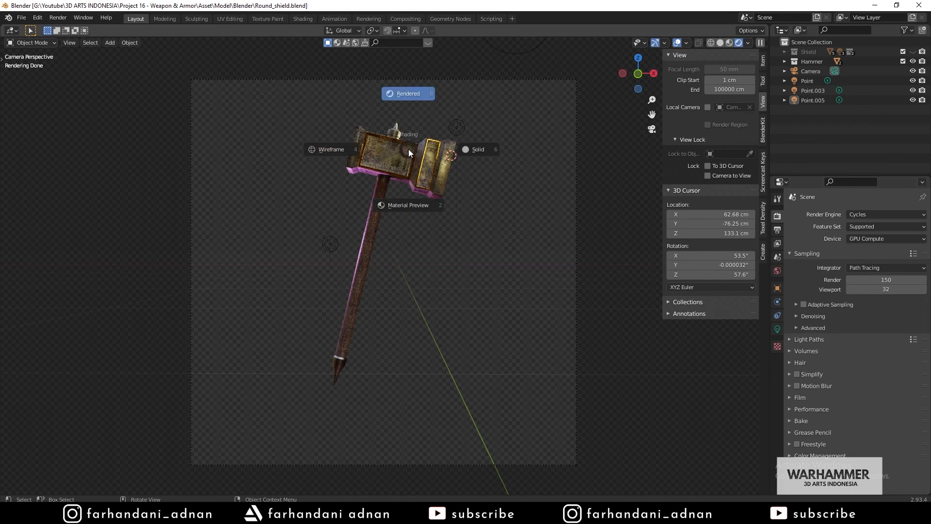
{"action": "left_click", "coordinate": [461, 156]}
{"action": "key", "text": "z"}
{"action": "left_click", "coordinate": [410, 126]}
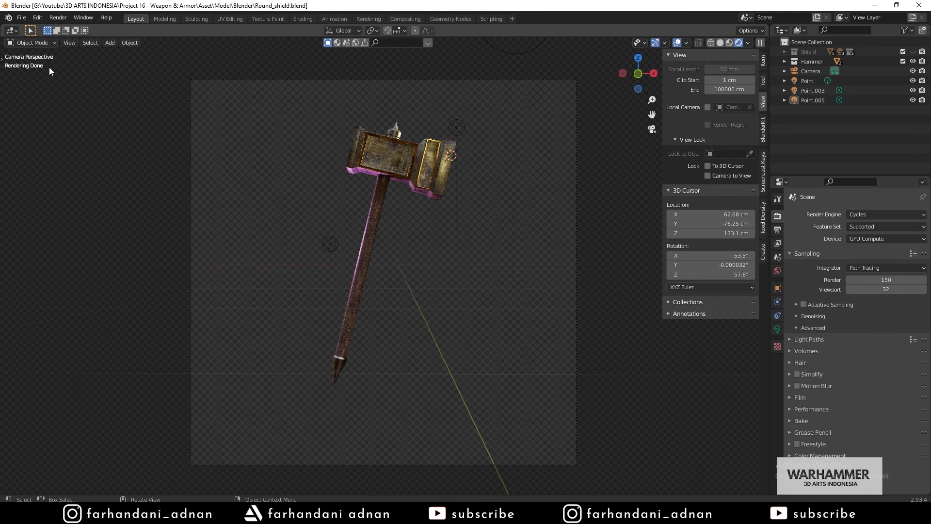
{"action": "key", "text": "z"}
{"action": "left_click", "coordinate": [459, 113]}
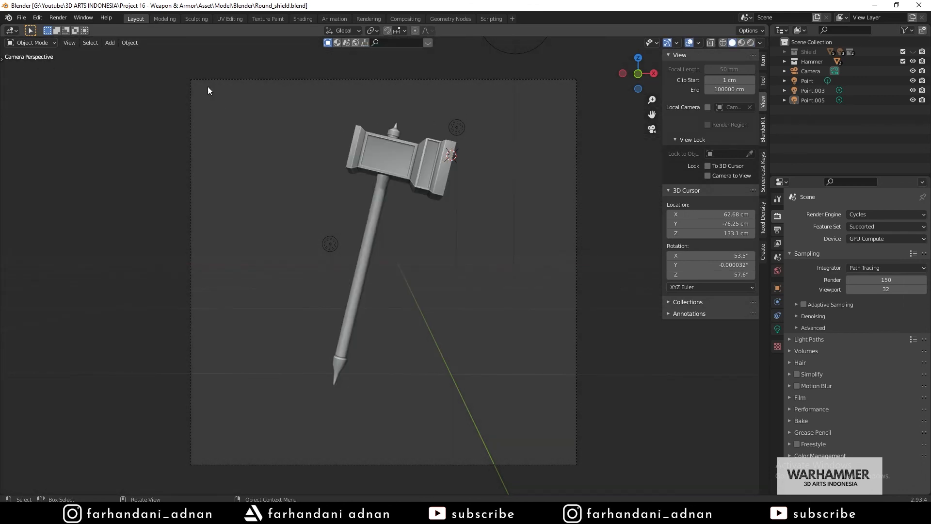
{"action": "key", "text": "z"}
{"action": "left_click", "coordinate": [170, 36]}
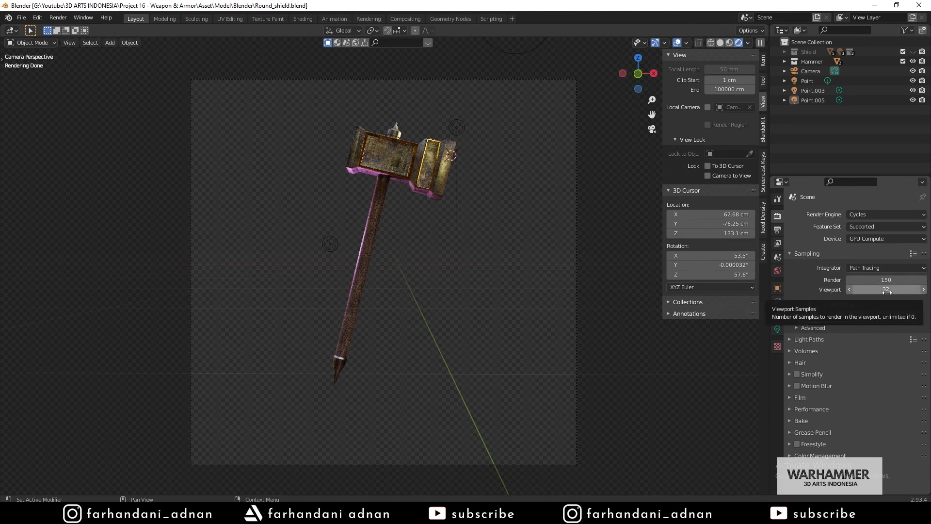
{"action": "left_click", "coordinate": [56, 18]}
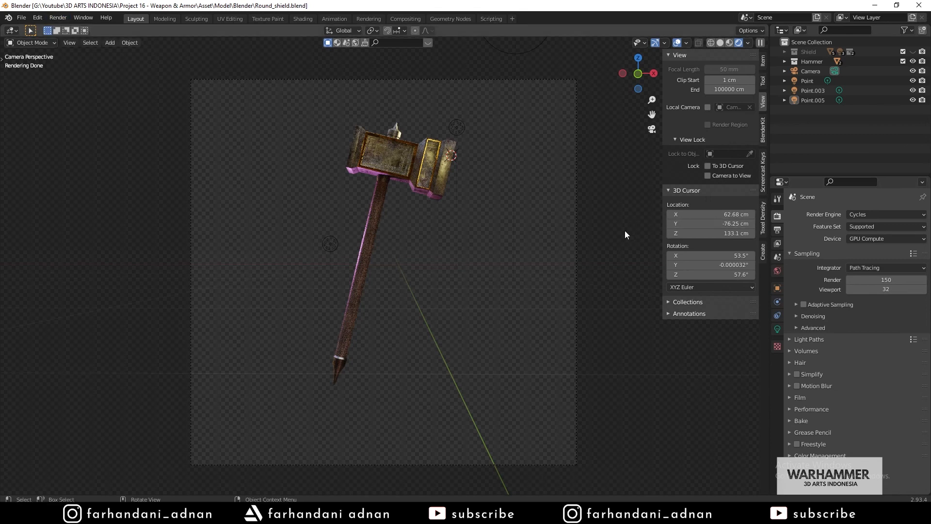
{"action": "left_click", "coordinate": [871, 282]}
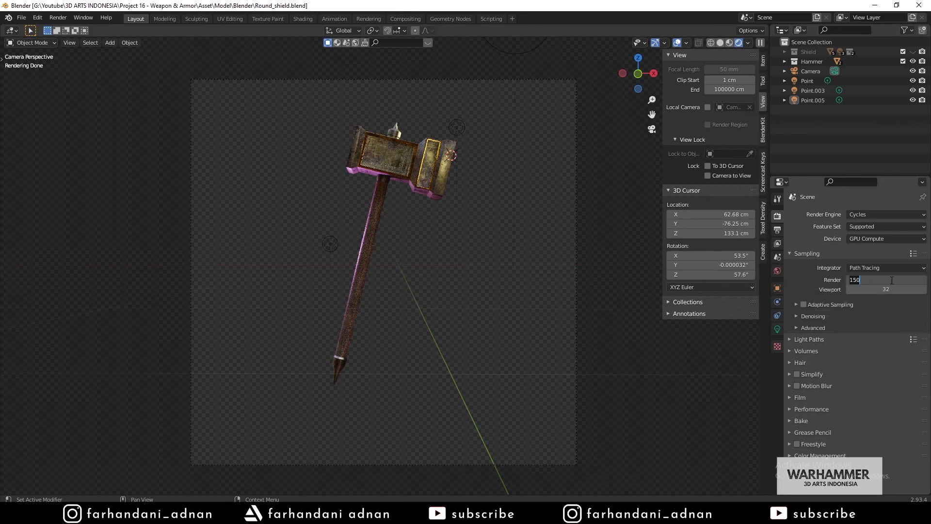
{"action": "left_click", "coordinate": [878, 306]}
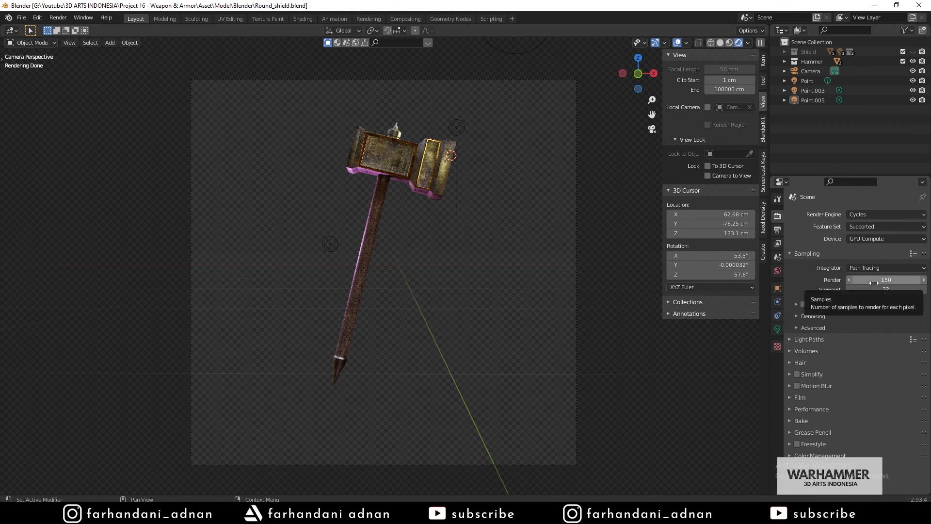
- Set the render samples to 1000 as a trial and restore them to 150
{"action": "left_click", "coordinate": [874, 281]}
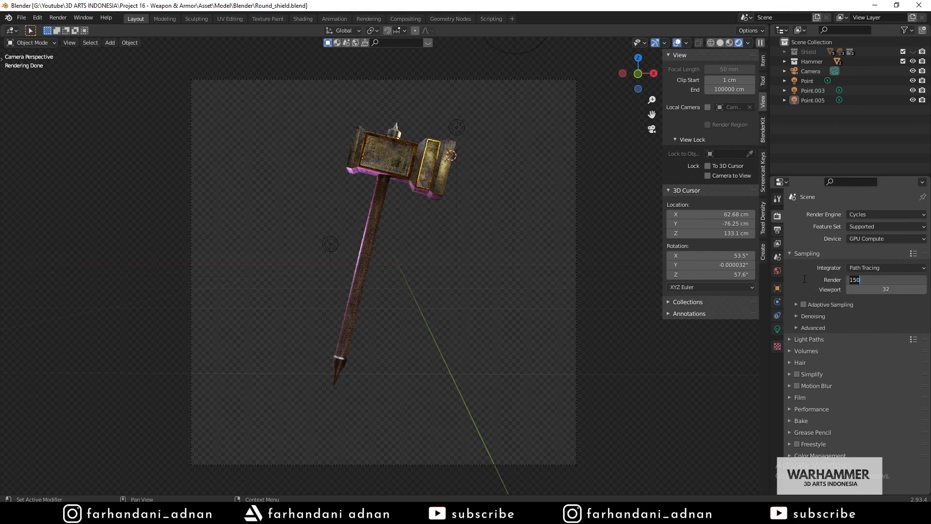
{"action": "type", "text": "1000"}
{"action": "key", "text": "Return"}
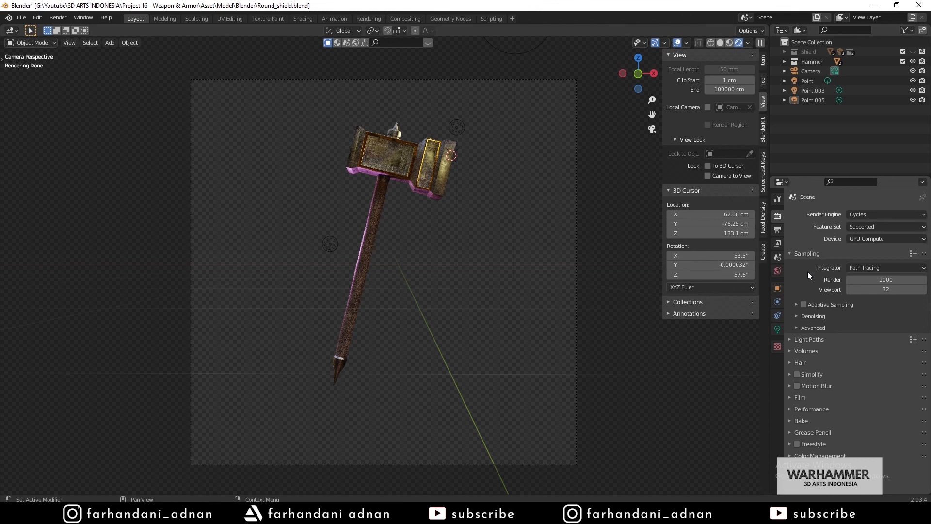
{"action": "left_click", "coordinate": [876, 277]}
{"action": "type", "text": "150"}
{"action": "key", "text": "Return"}
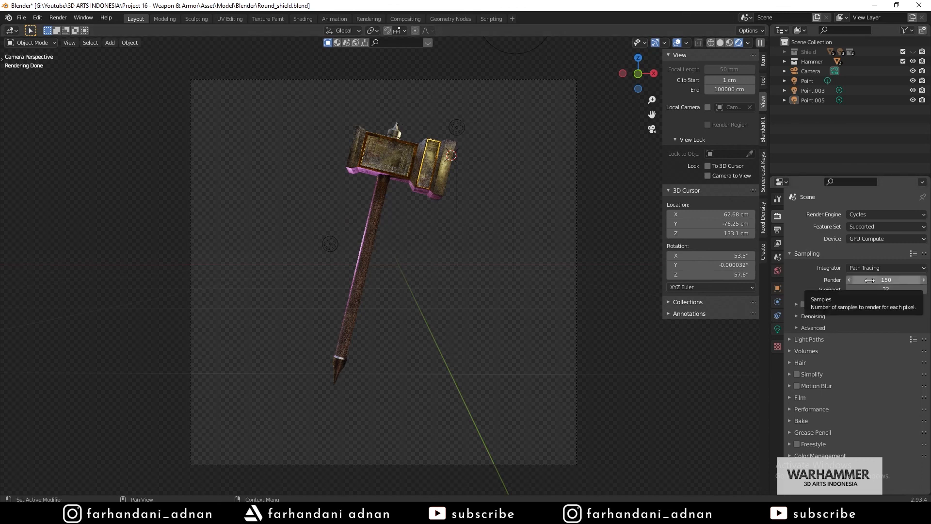
- Set the total light path bounces to 12 as a trial and restore them to 3
{"action": "left_click", "coordinate": [805, 255]}
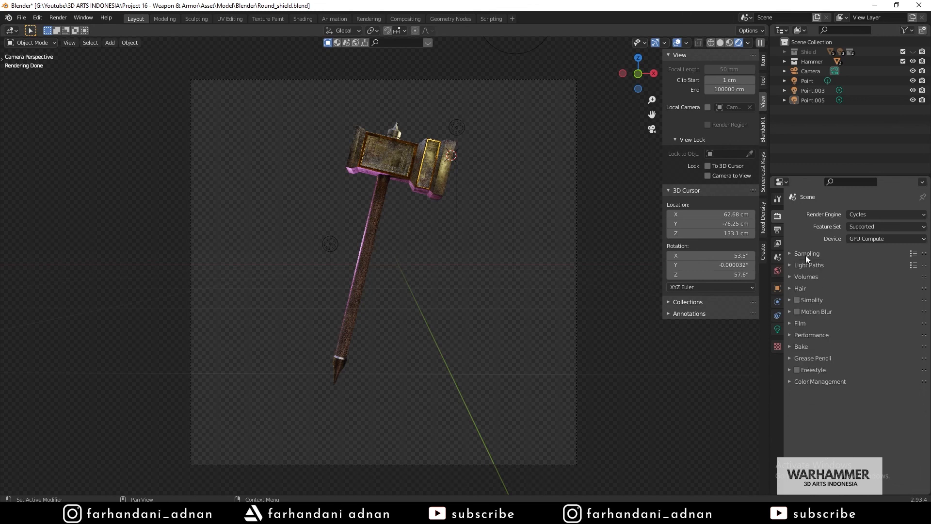
{"action": "left_click", "coordinate": [805, 265]}
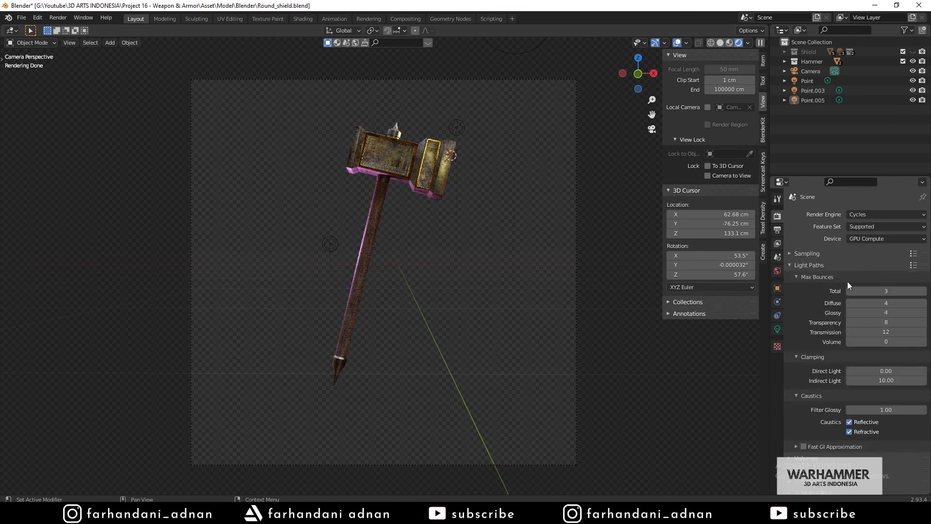
{"action": "left_click", "coordinate": [869, 290]}
{"action": "type", "text": "12"}
{"action": "key", "text": "Return"}
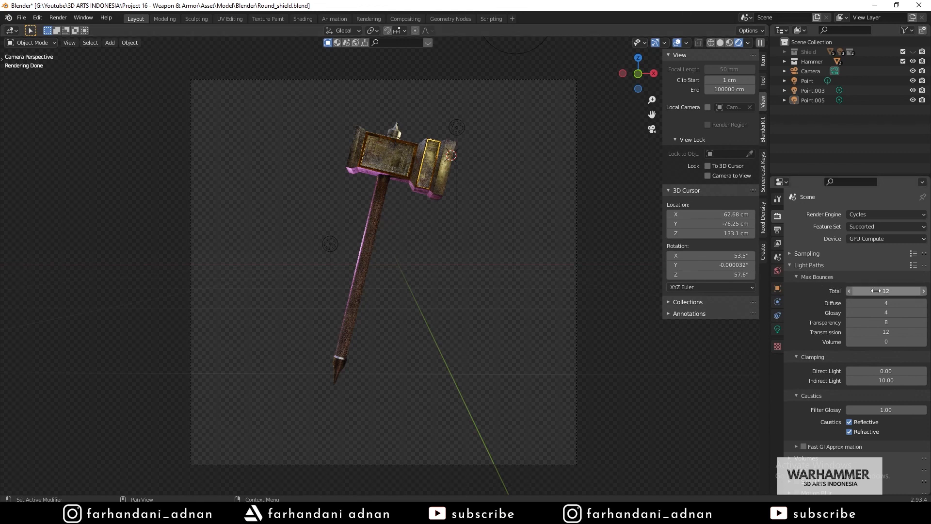
{"action": "left_click", "coordinate": [900, 289]}
{"action": "type", "text": "2"}
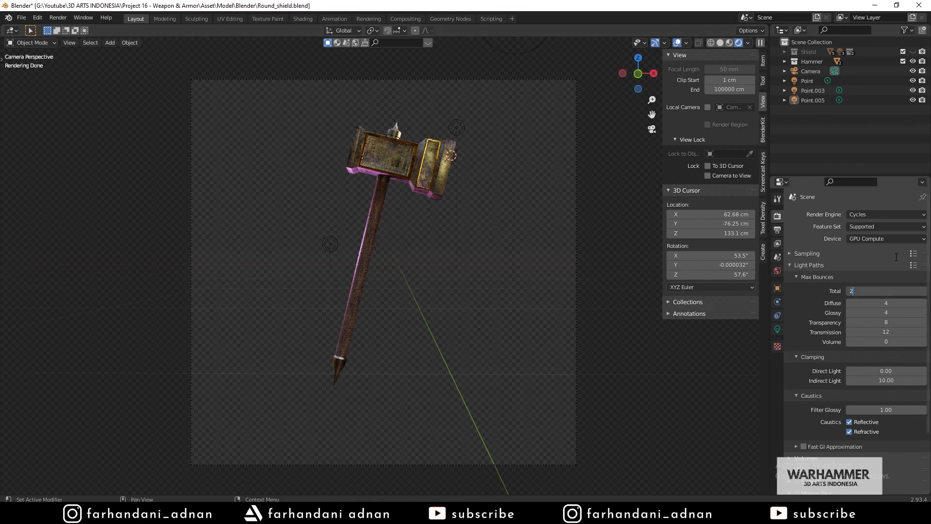
{"action": "key", "text": "BackSpace"}
{"action": "type", "text": "3"}
{"action": "key", "text": "Return"}
{"action": "left_click", "coordinate": [812, 267]}
{"action": "left_click", "coordinate": [806, 267]}
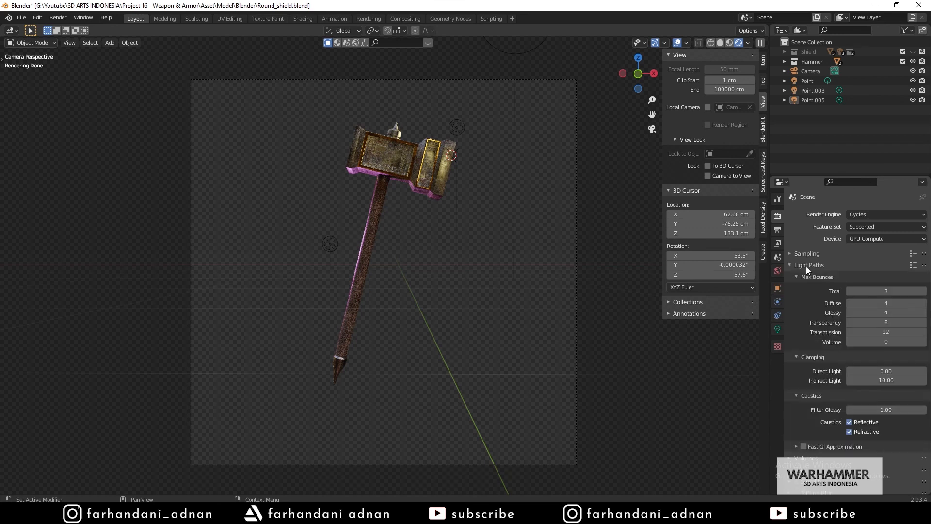
{"action": "left_click", "coordinate": [806, 266]}
{"action": "left_click", "coordinate": [805, 267]}
{"action": "left_click", "coordinate": [808, 267]}
{"action": "left_click", "coordinate": [808, 266]}
{"action": "left_click", "coordinate": [809, 266]}
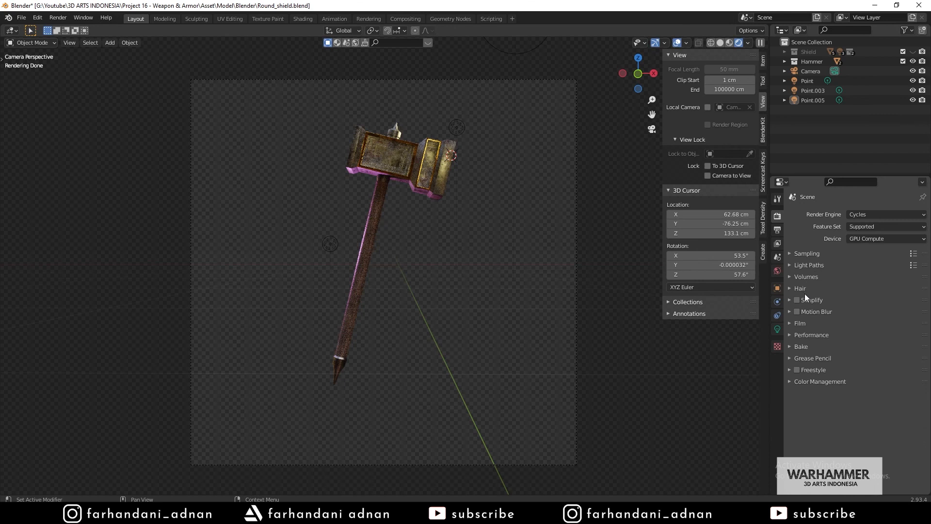
- Turn the film's transparent background off for comparison and enable it again
{"action": "left_click", "coordinate": [801, 323]}
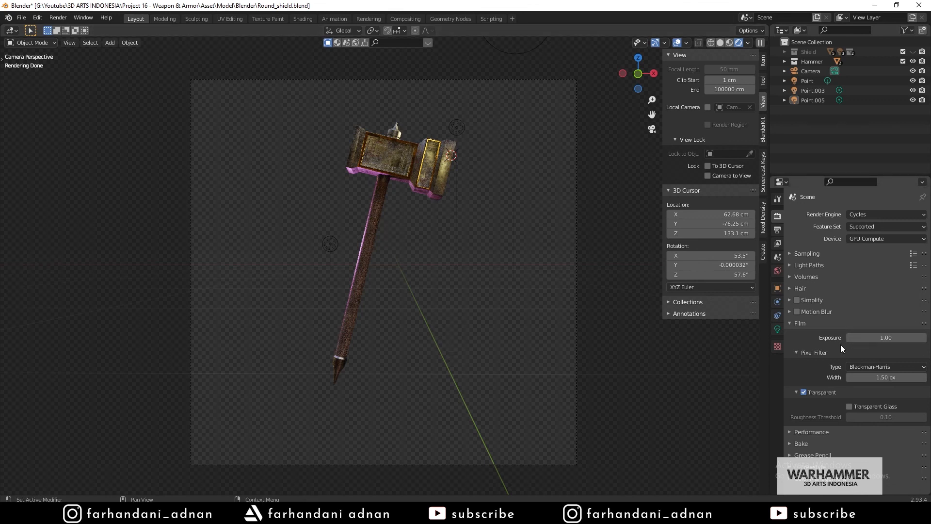
{"action": "left_click", "coordinate": [803, 391]}
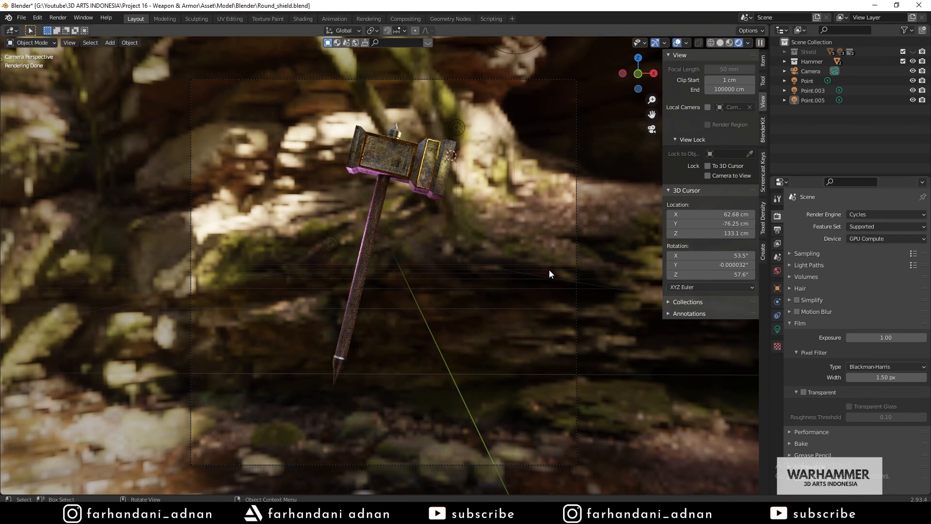
{"action": "left_click", "coordinate": [803, 392]}
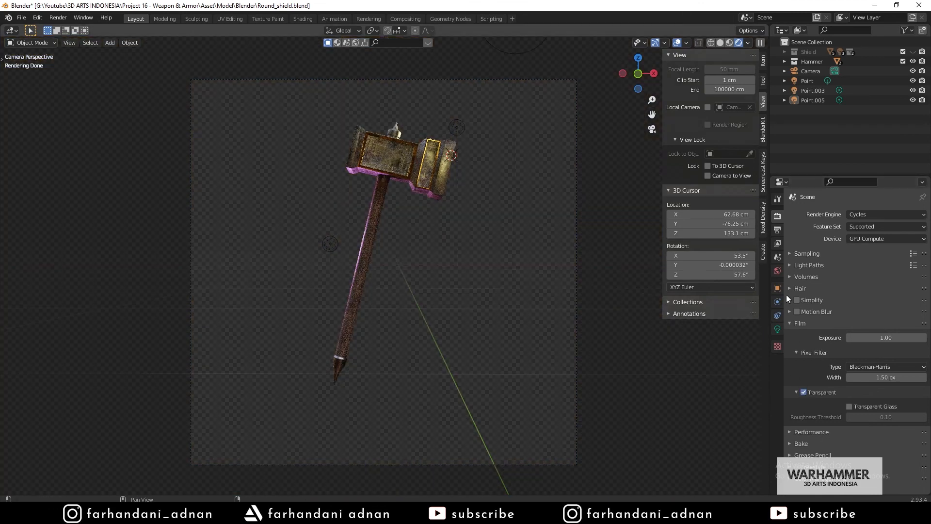
{"action": "left_click", "coordinate": [798, 323]}
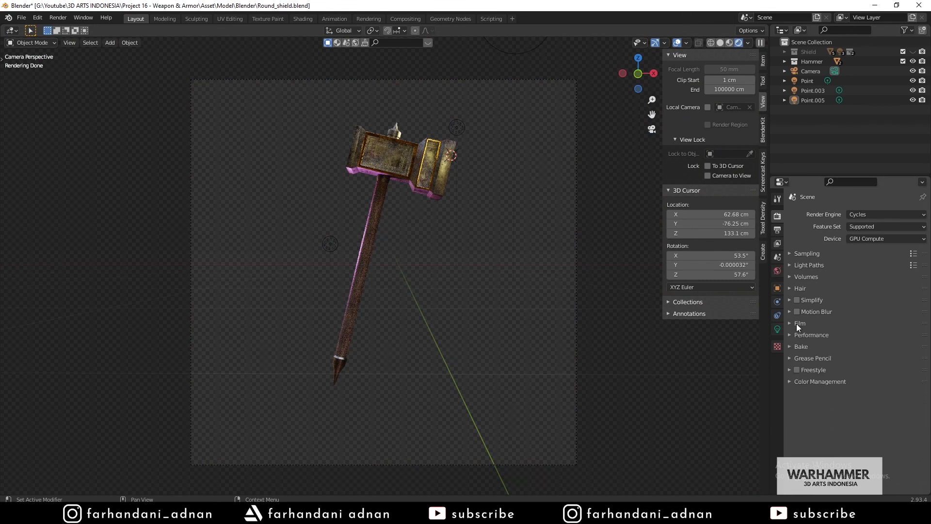
- Review the render performance settings, including threads, tile size, acceleration structure and final render options
{"action": "left_click", "coordinate": [804, 333]}
{"action": "scroll", "coordinate": [803, 368], "scroll_direction": "down", "scroll_amount": 3}
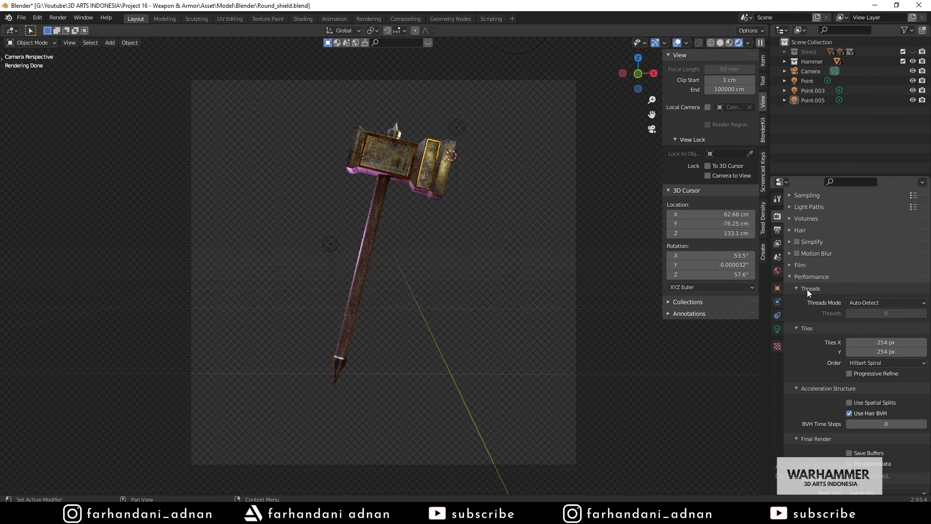
{"action": "scroll", "coordinate": [810, 345], "scroll_direction": "down", "scroll_amount": 3}
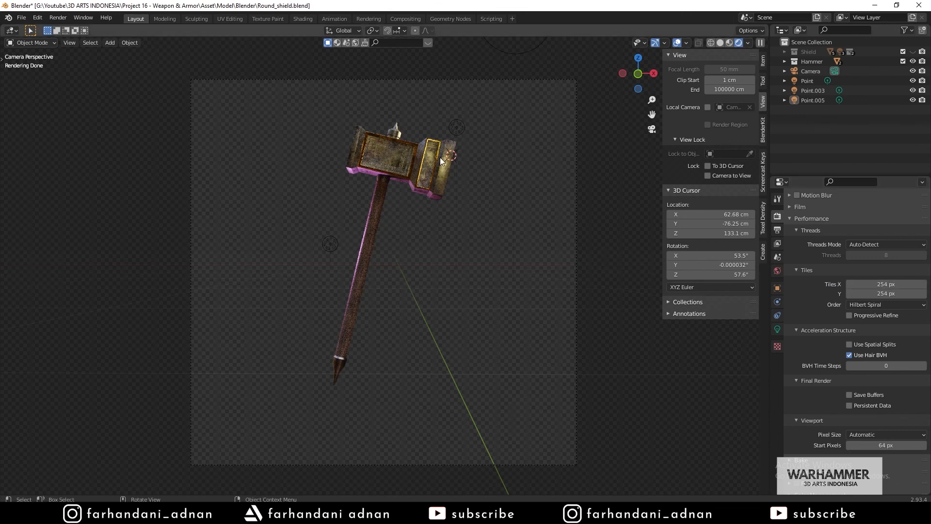
{"action": "left_click", "coordinate": [810, 273]}
{"action": "left_click", "coordinate": [806, 264]}
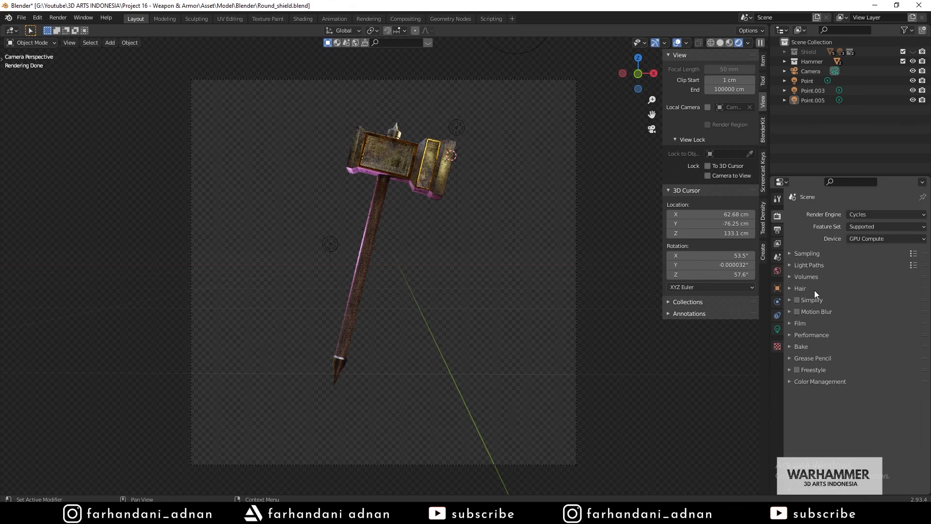
{"action": "left_click", "coordinate": [804, 334]}
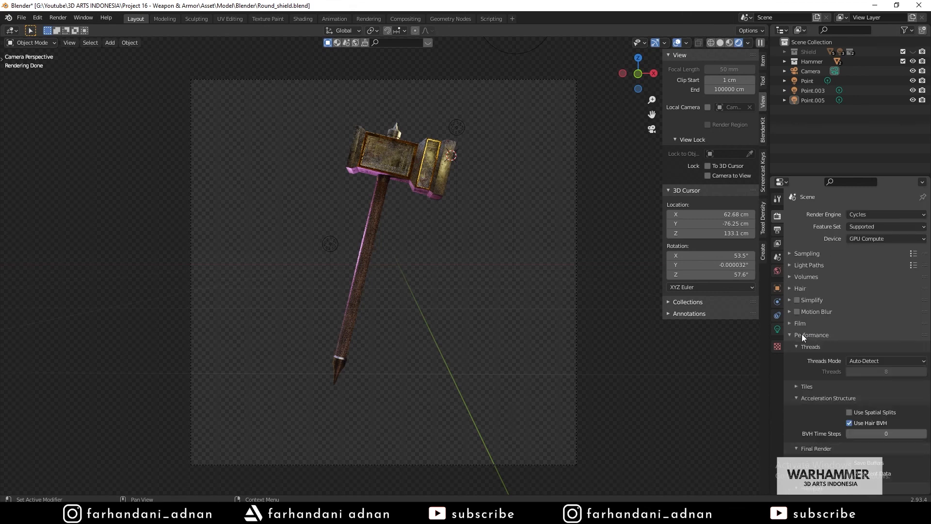
{"action": "scroll", "coordinate": [805, 394], "scroll_direction": "down", "scroll_amount": 3}
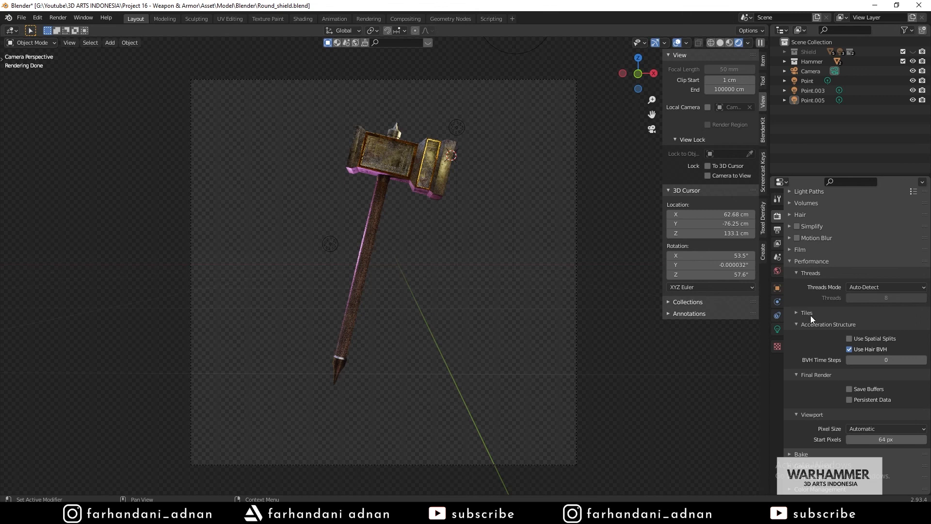
{"action": "left_click", "coordinate": [804, 264]}
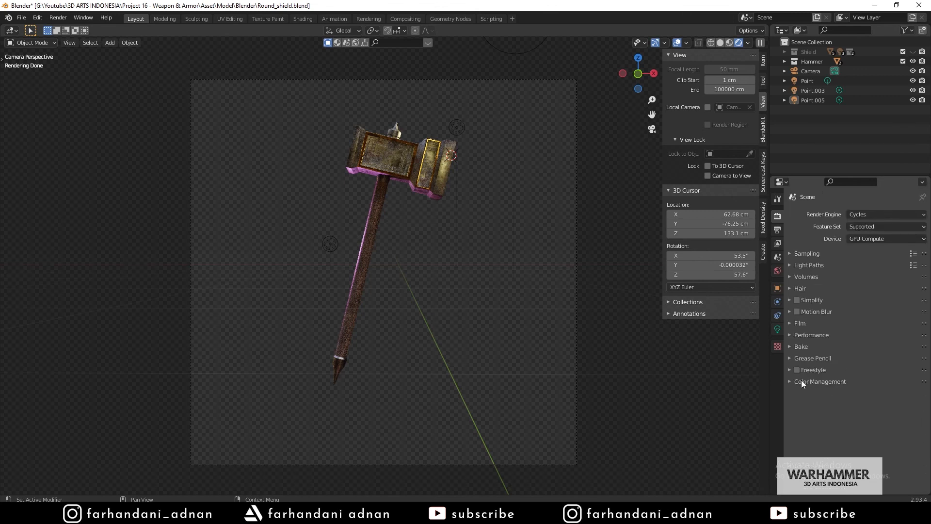
- Keep the color management display device at sRGB and try the None and Medium Contrast looks on the hammer
{"action": "left_click", "coordinate": [800, 382]}
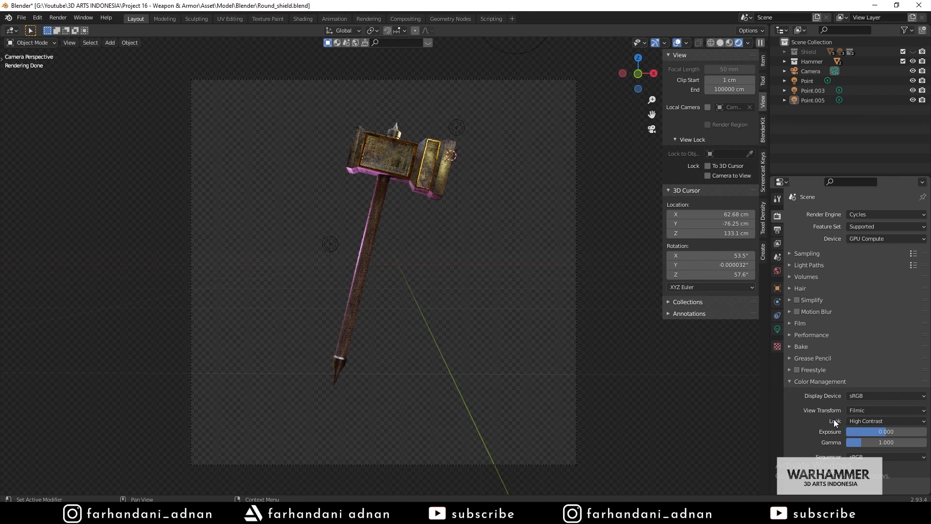
{"action": "left_click", "coordinate": [893, 398]}
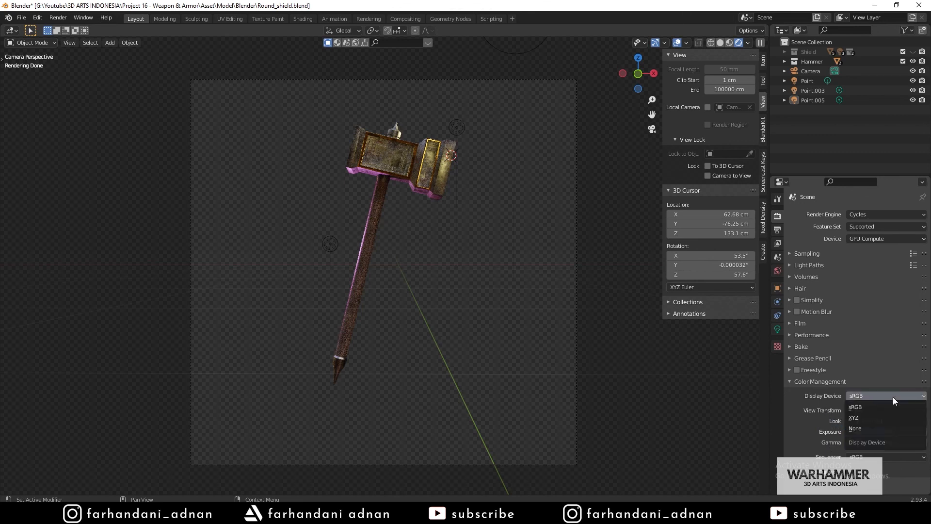
{"action": "left_click", "coordinate": [863, 407]}
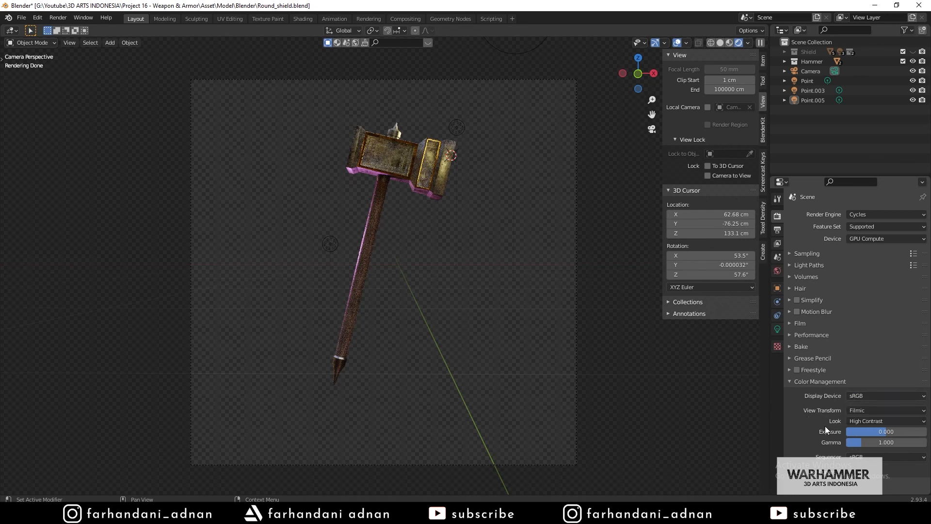
{"action": "left_click", "coordinate": [859, 421]}
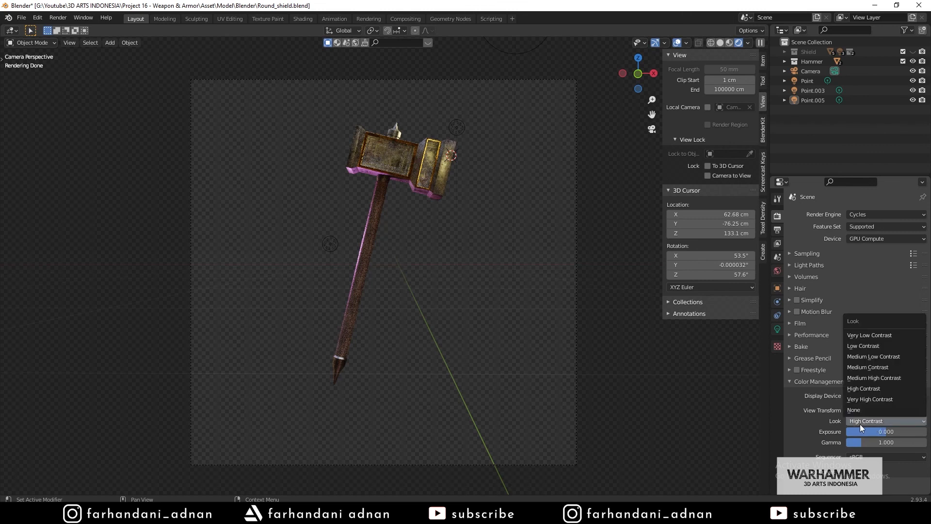
{"action": "left_click", "coordinate": [860, 410]}
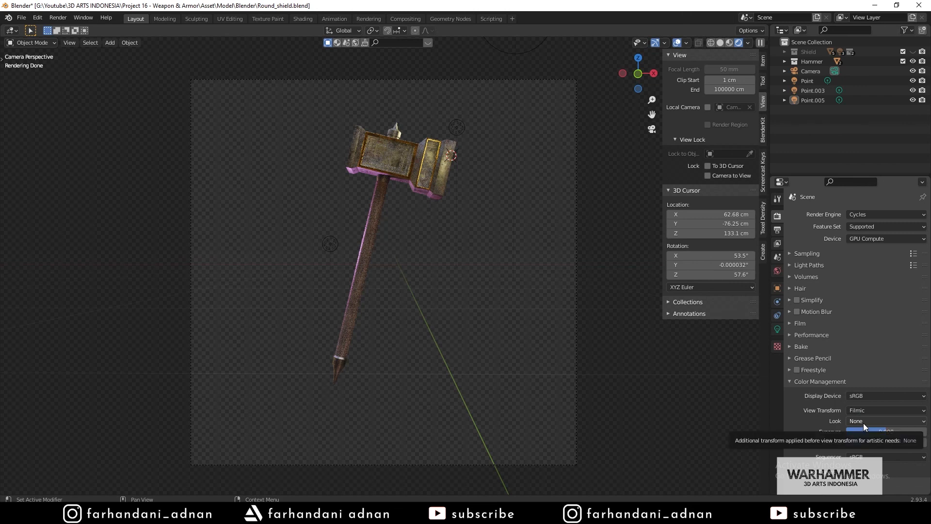
{"action": "left_click", "coordinate": [863, 423]}
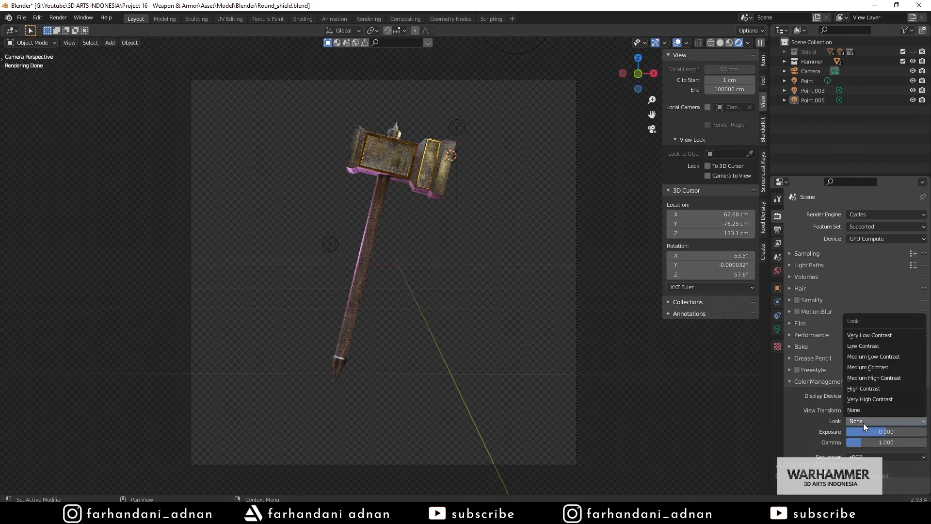
{"action": "left_click", "coordinate": [854, 367]}
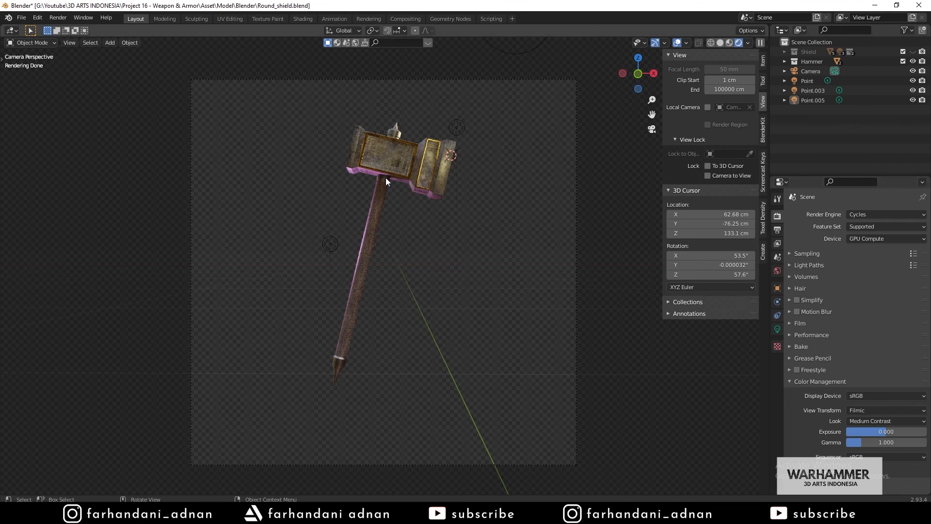
- Compare the Medium High Contrast look with Medium Contrast, ending on Medium Contrast
{"action": "left_click", "coordinate": [857, 420]}
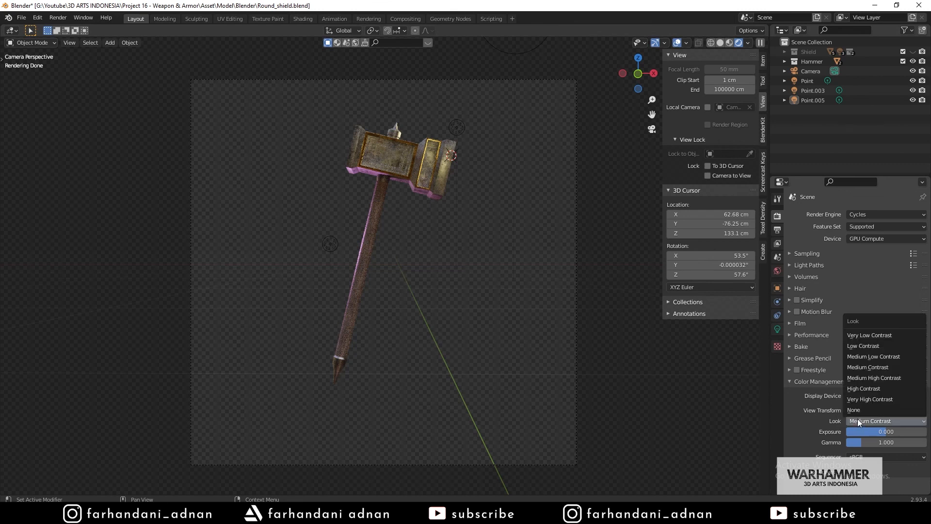
{"action": "left_click", "coordinate": [863, 377]}
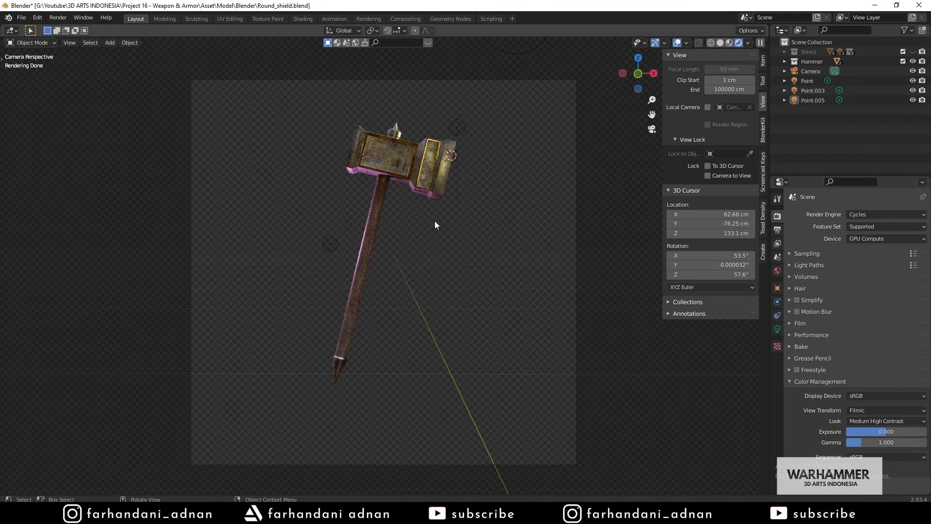
{"action": "left_click", "coordinate": [863, 420]}
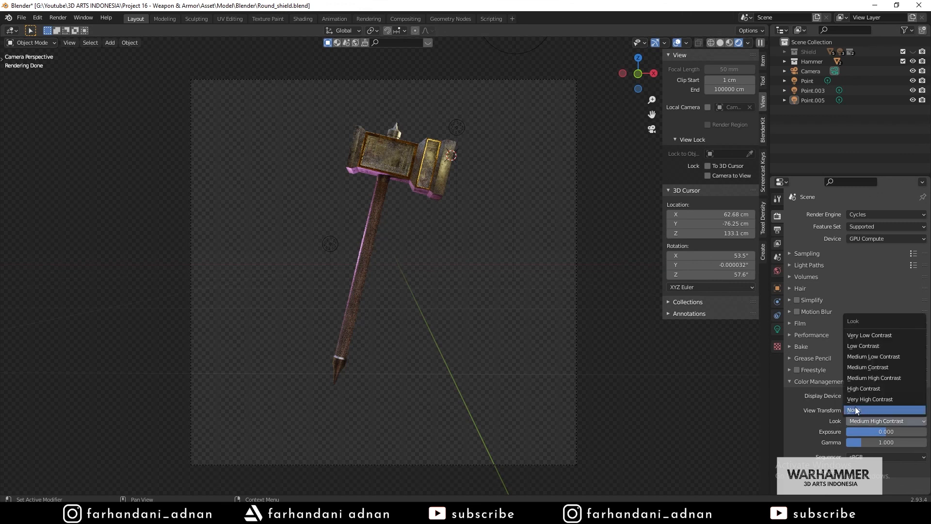
{"action": "left_click", "coordinate": [877, 365]}
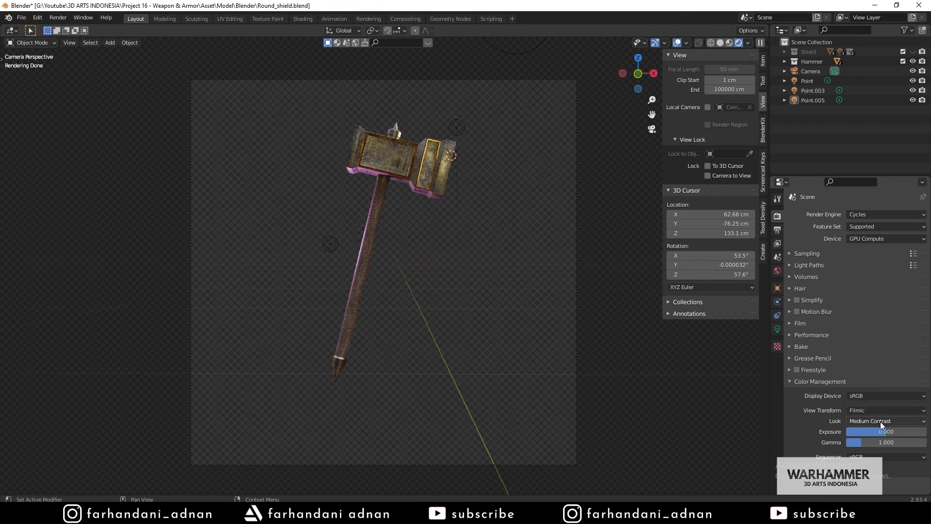
{"action": "left_click", "coordinate": [876, 421]}
{"action": "left_click", "coordinate": [868, 364]}
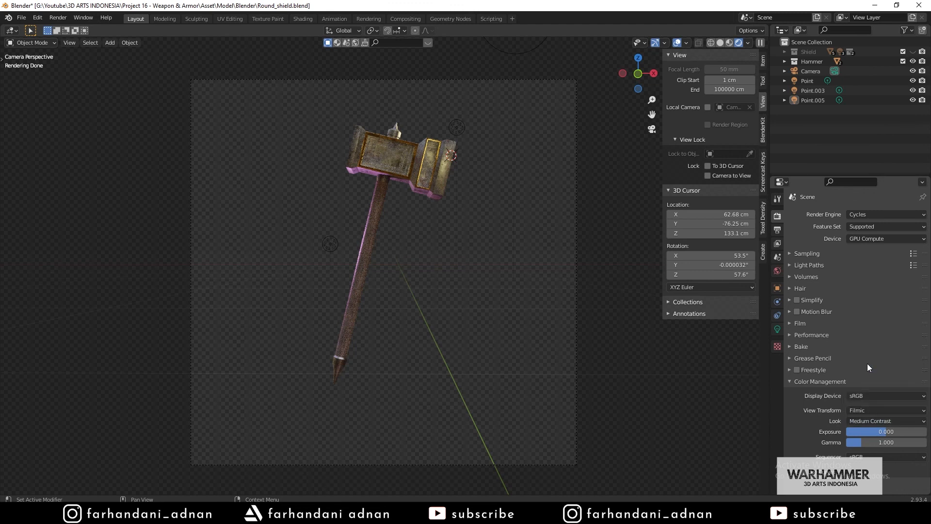
- Set the color management look to Medium High Contrast and collapse the color management settings
{"action": "left_click", "coordinate": [860, 417]}
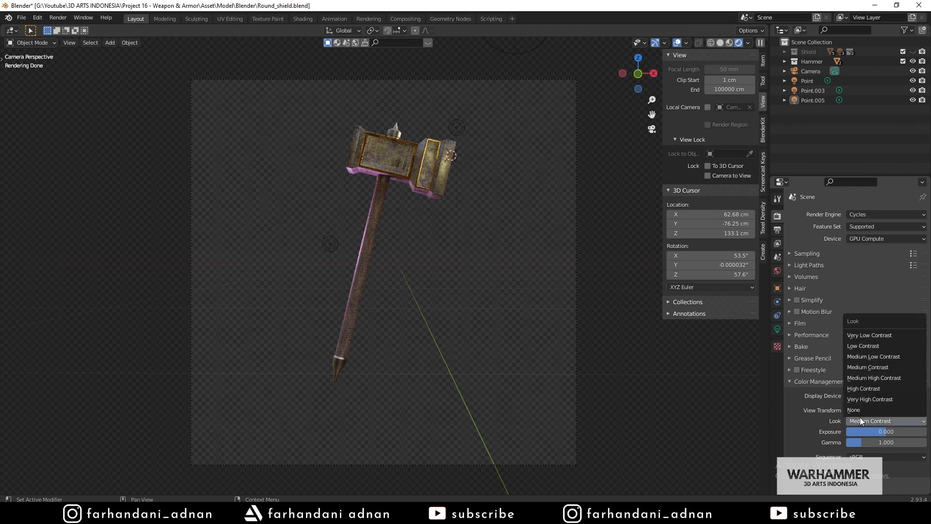
{"action": "left_click", "coordinate": [869, 377]}
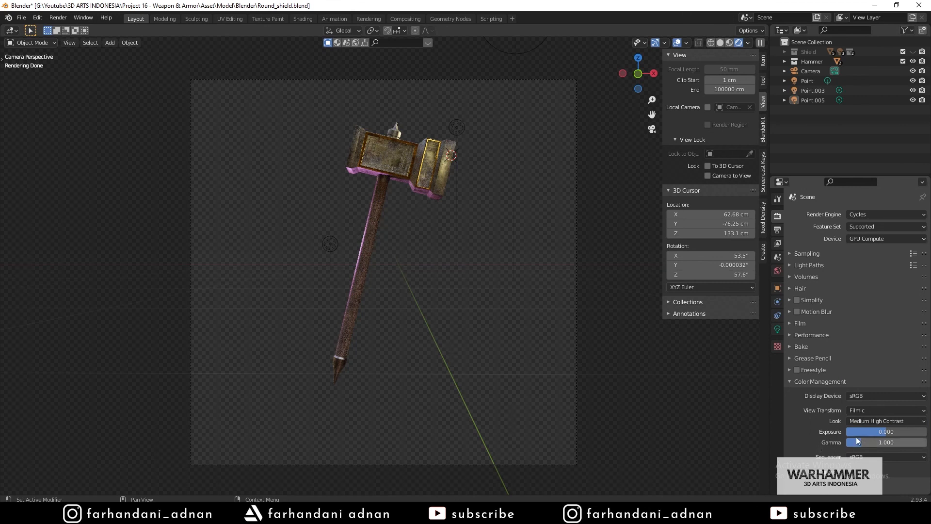
{"action": "left_click", "coordinate": [820, 383]}
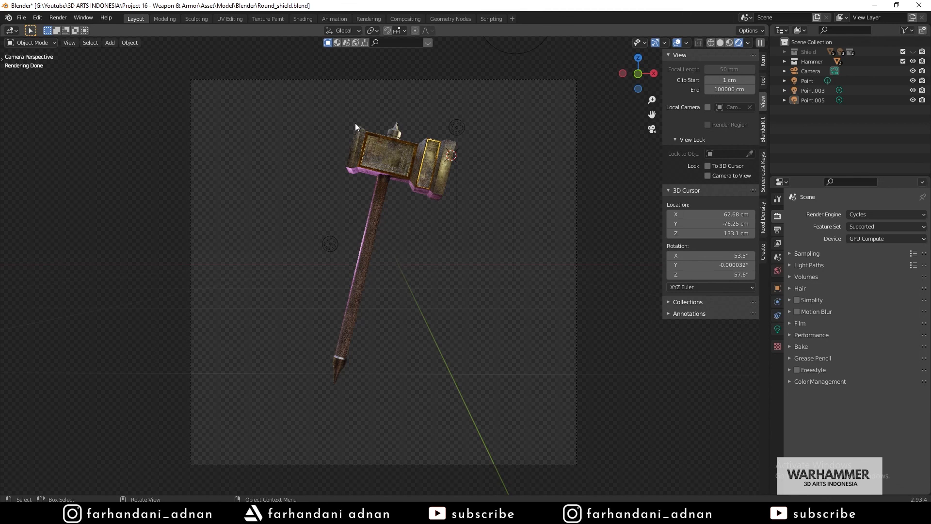
- Render the hammer as a still image and inspect the result up close
{"action": "left_click", "coordinate": [57, 19]}
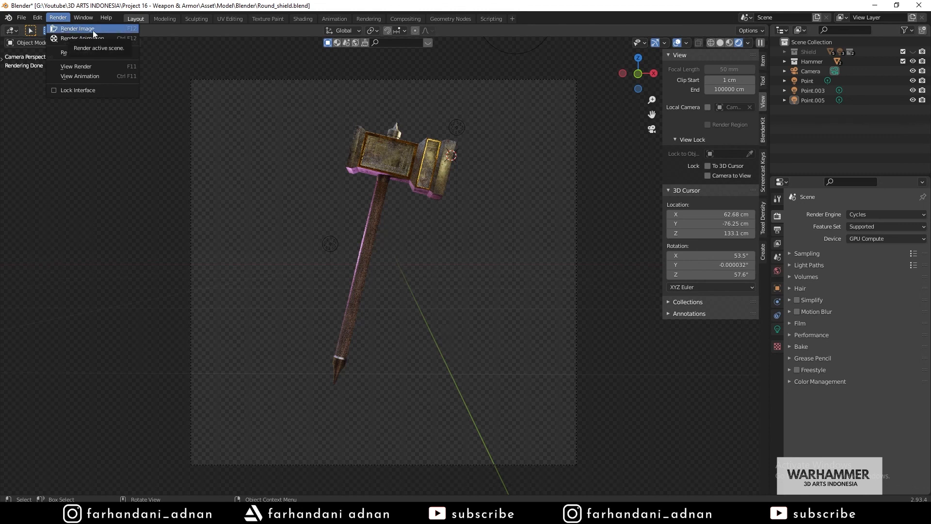
{"action": "left_click", "coordinate": [120, 29]}
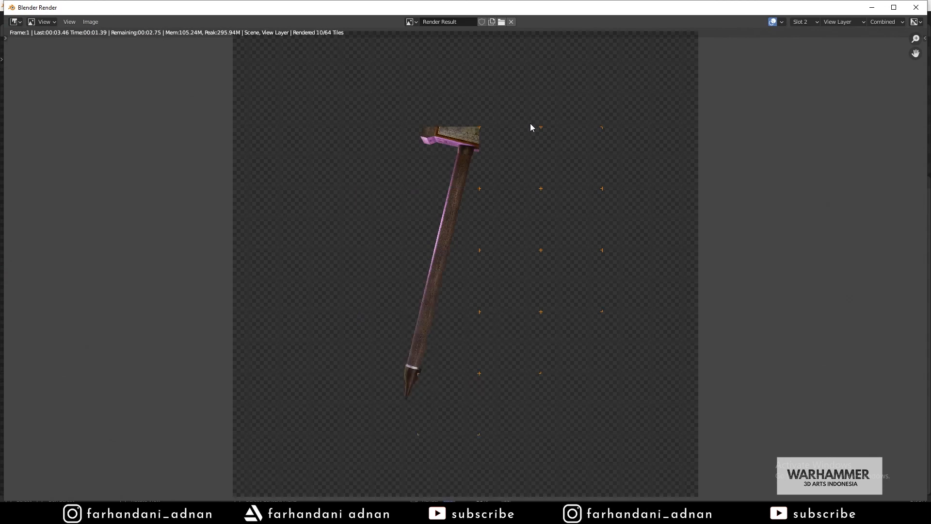
{"action": "scroll", "coordinate": [530, 123], "scroll_direction": "down", "scroll_amount": 1}
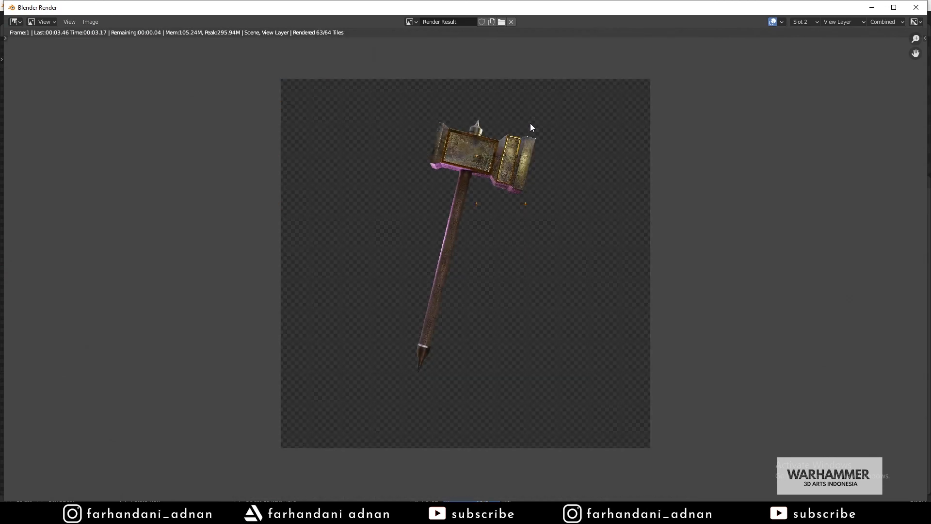
{"action": "scroll", "coordinate": [531, 123], "scroll_direction": "up", "scroll_amount": 2}
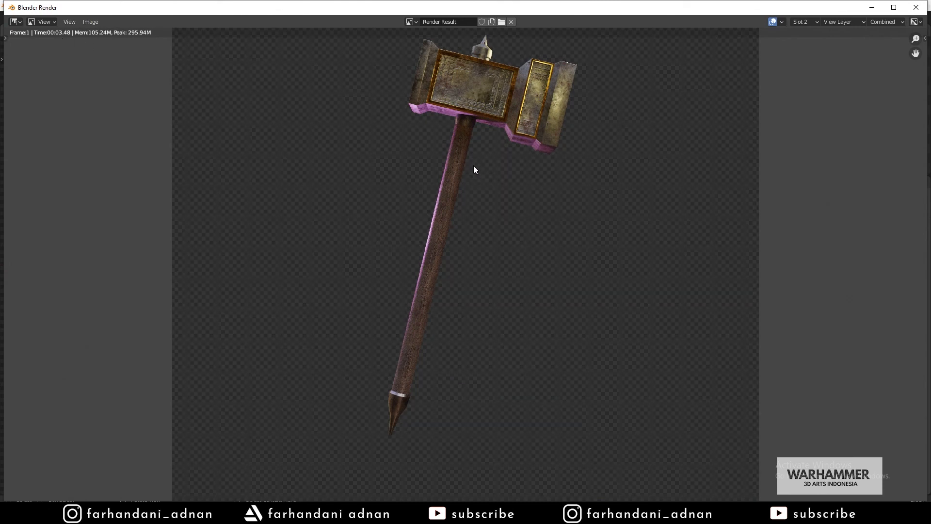
- Save the rendered hammer image as Hammer.png in the Pictures folder
{"action": "scroll", "coordinate": [504, 83], "scroll_direction": "up", "scroll_amount": 2}
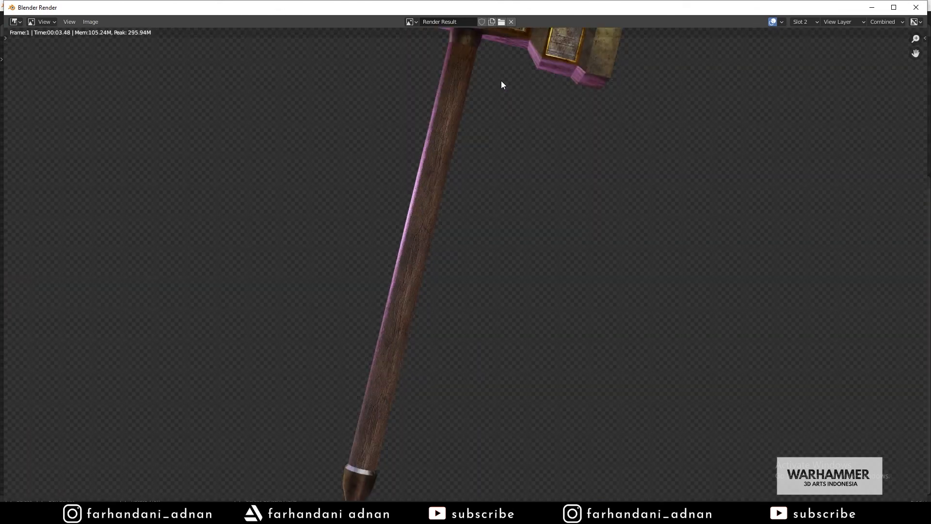
{"action": "middle_click_drag", "start_coordinate": [501, 81], "coordinate": [493, 300]}
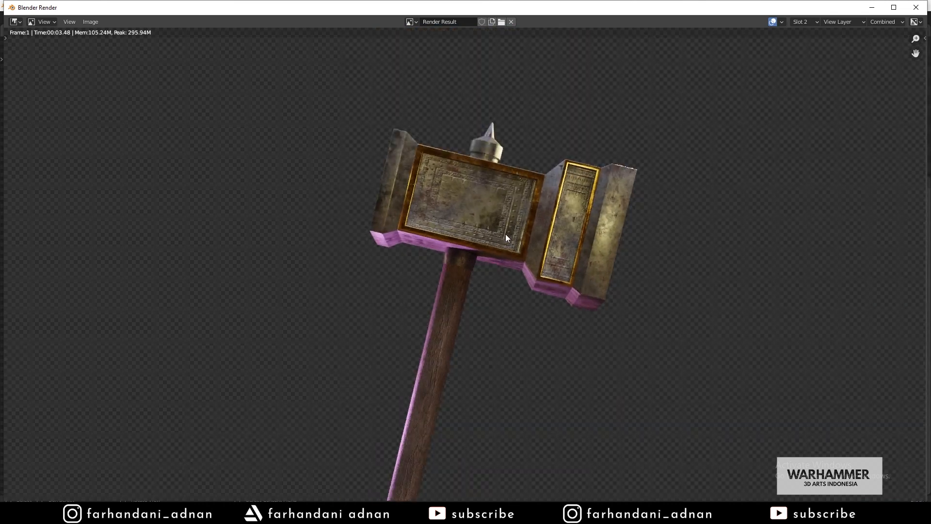
{"action": "scroll", "coordinate": [492, 298], "scroll_direction": "down", "scroll_amount": 1}
{"action": "scroll", "coordinate": [492, 301], "scroll_direction": "down", "scroll_amount": 2}
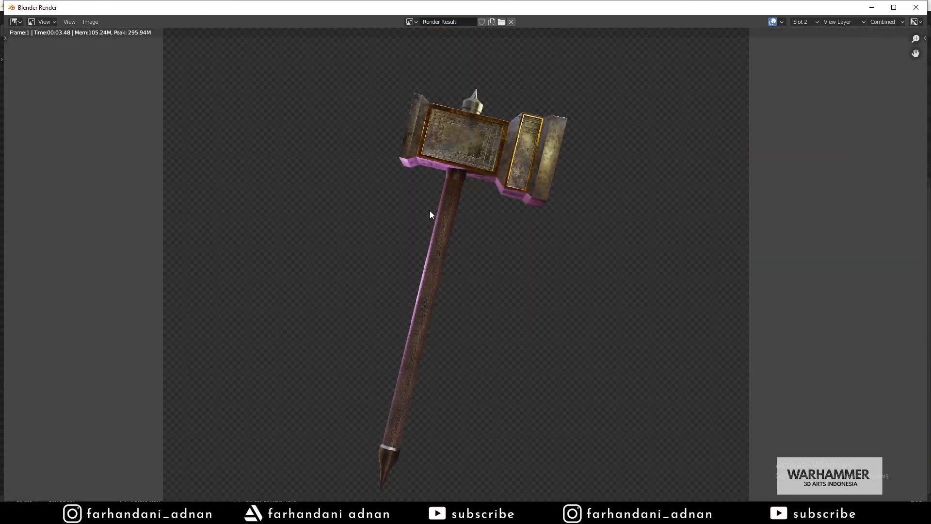
{"action": "left_click", "coordinate": [98, 23]}
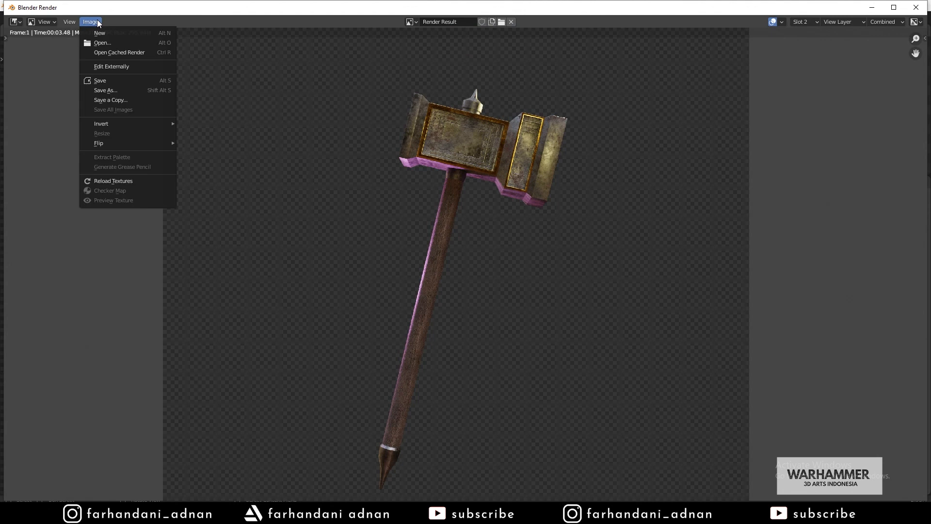
{"action": "left_click", "coordinate": [115, 91]}
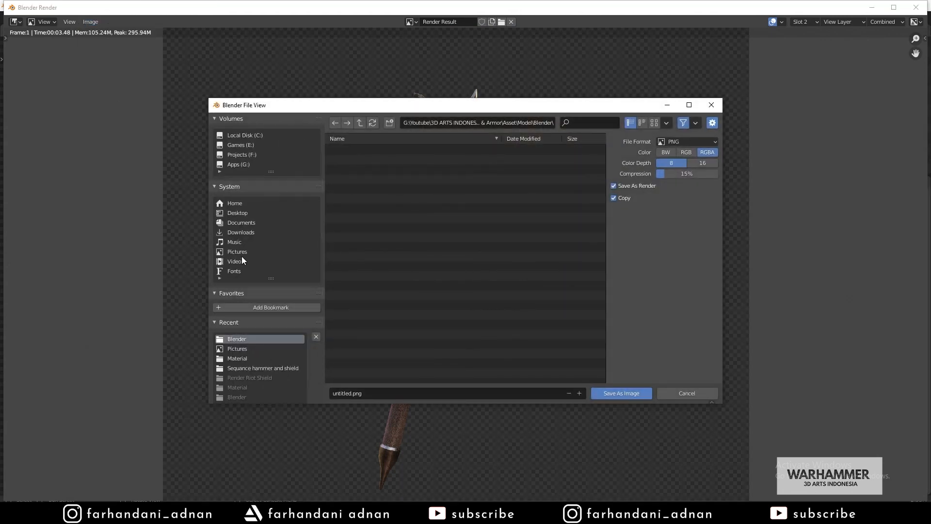
{"action": "left_click", "coordinate": [242, 233]}
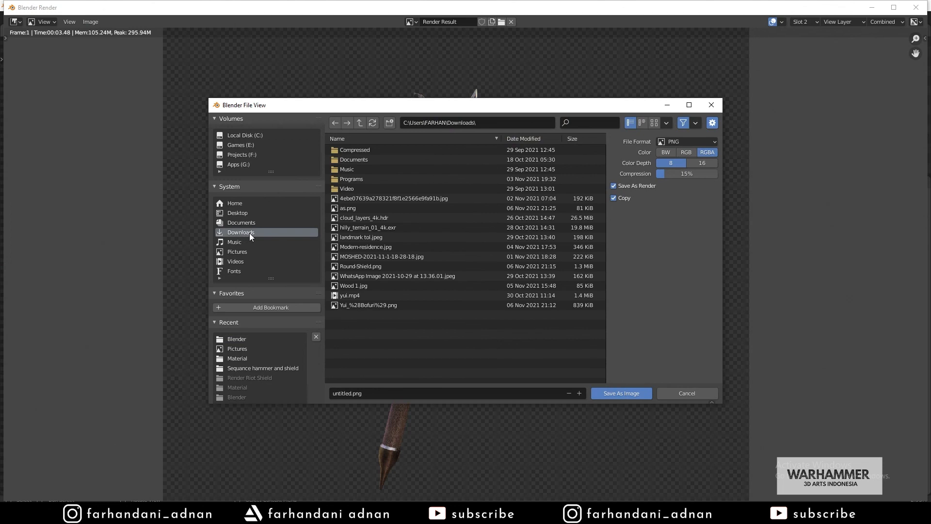
{"action": "left_click", "coordinate": [240, 251]}
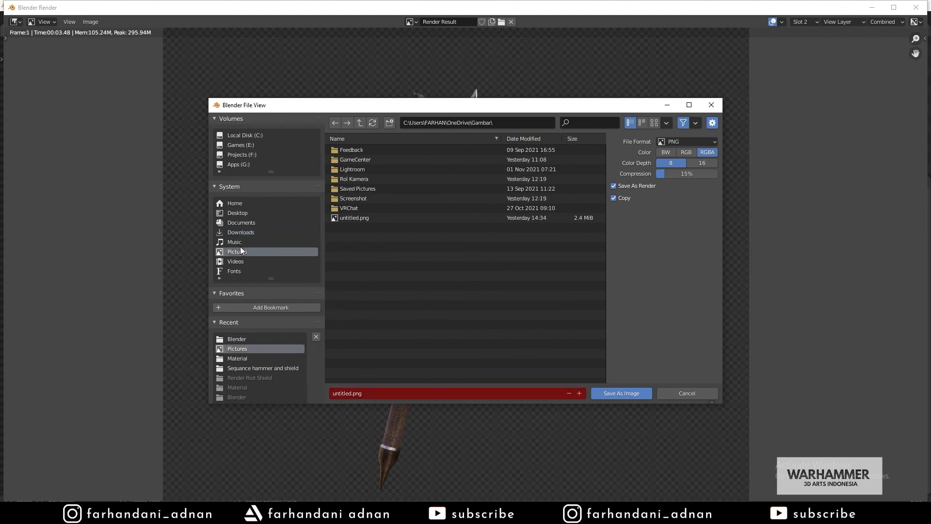
{"action": "left_click", "coordinate": [379, 395]}
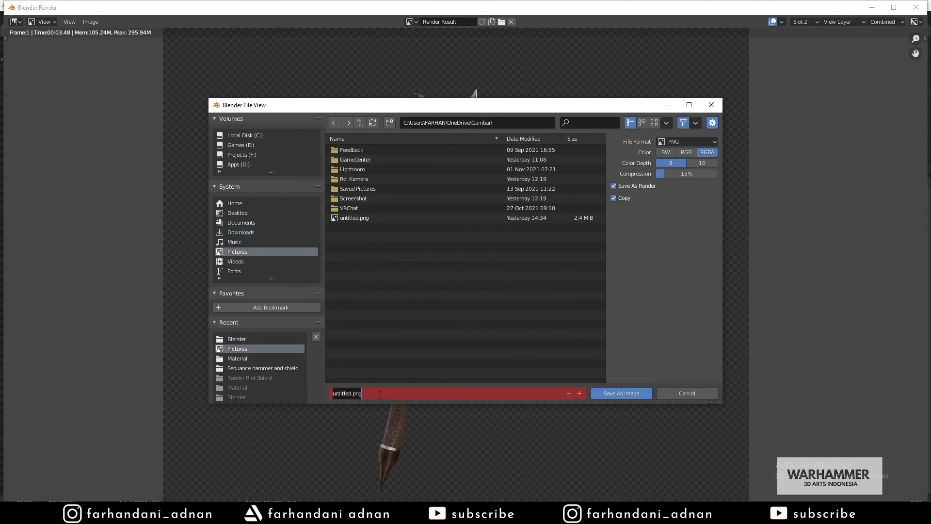
{"action": "type", "text": "Hammer"}
{"action": "key", "text": "Return"}
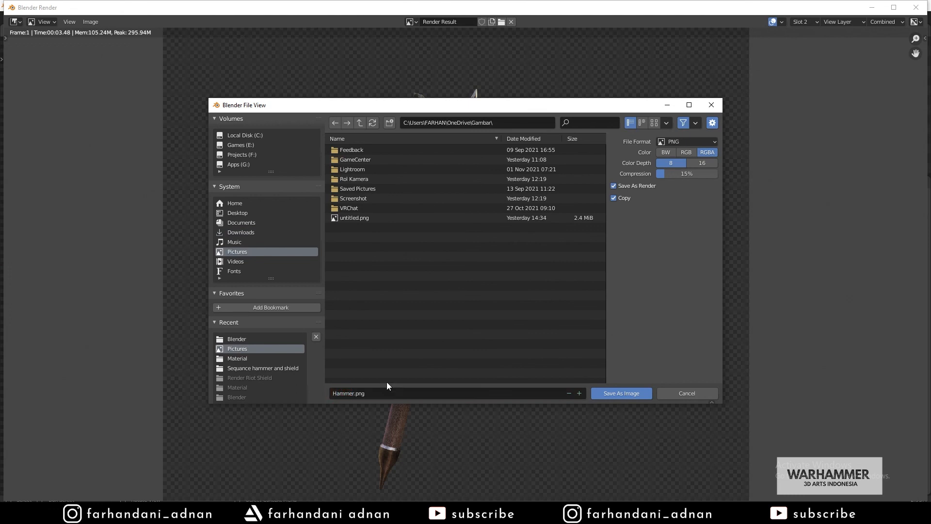
{"action": "left_click", "coordinate": [605, 392]}
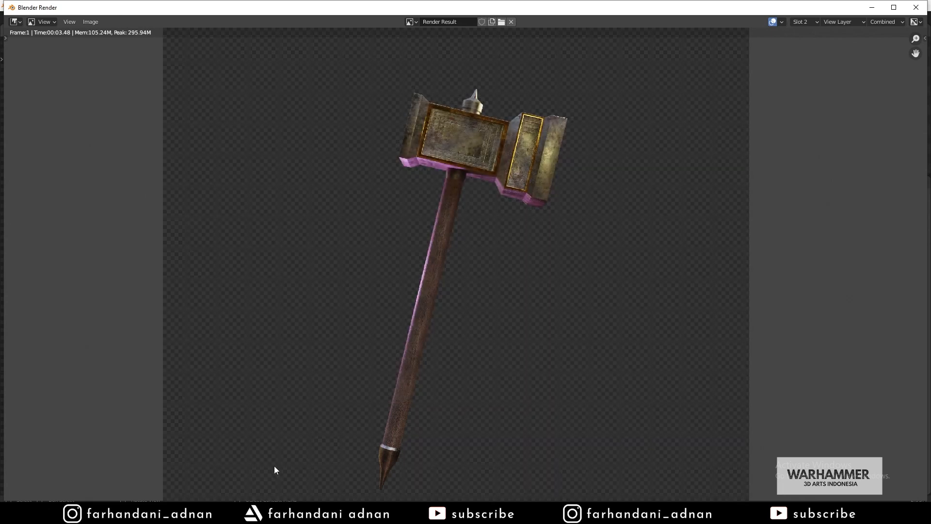
- Switch to File Explorer, open Hammer.png from the Pictures folder in Photos and examine the saved render
{"action": "key", "text": "alt+Tab"}
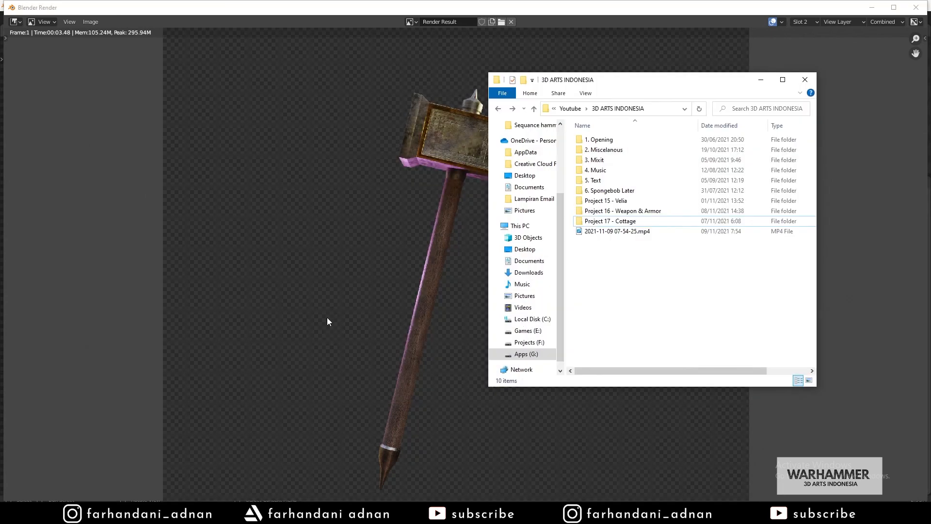
{"action": "left_click", "coordinate": [524, 295]}
{"action": "double_click", "coordinate": [601, 211]}
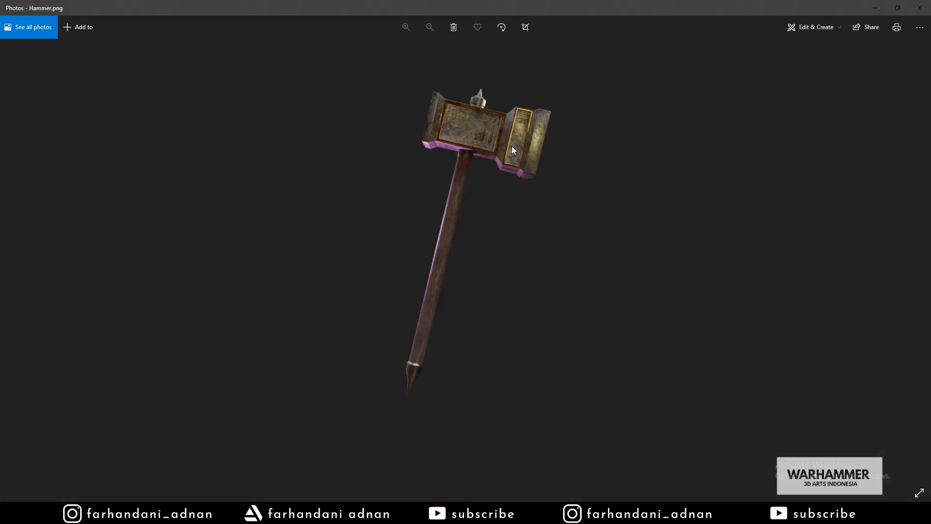
{"action": "scroll", "coordinate": [487, 141], "scroll_direction": "up", "scroll_amount": 1}
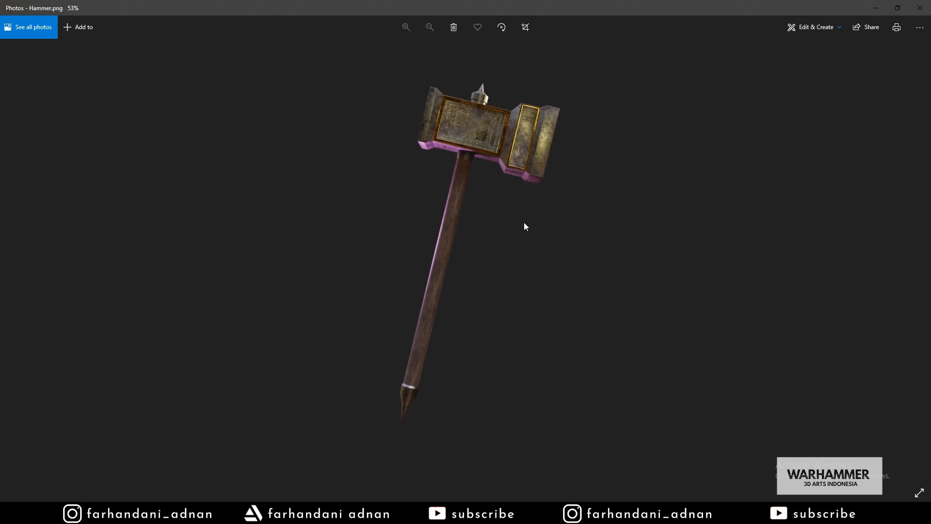
{"action": "scroll", "coordinate": [528, 220], "scroll_direction": "down", "scroll_amount": 1}
{"action": "scroll", "coordinate": [528, 220], "scroll_direction": "up", "scroll_amount": 1}
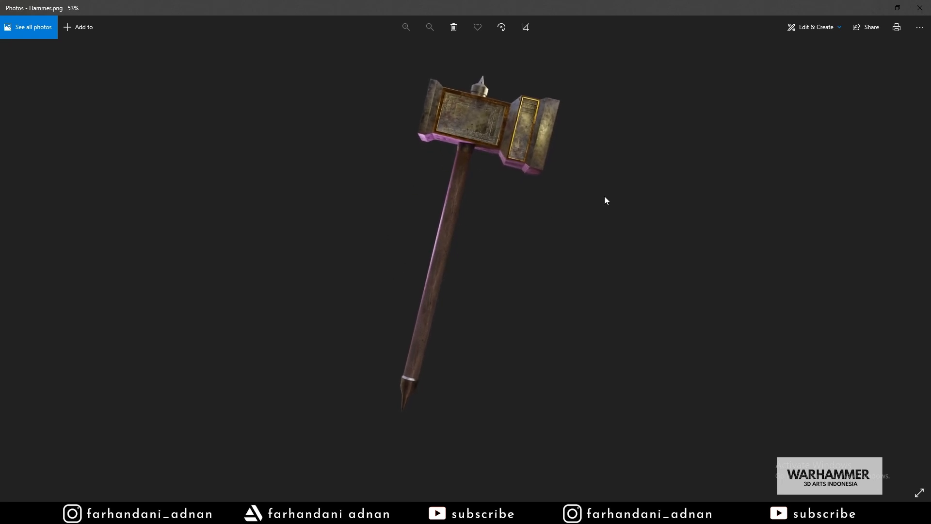